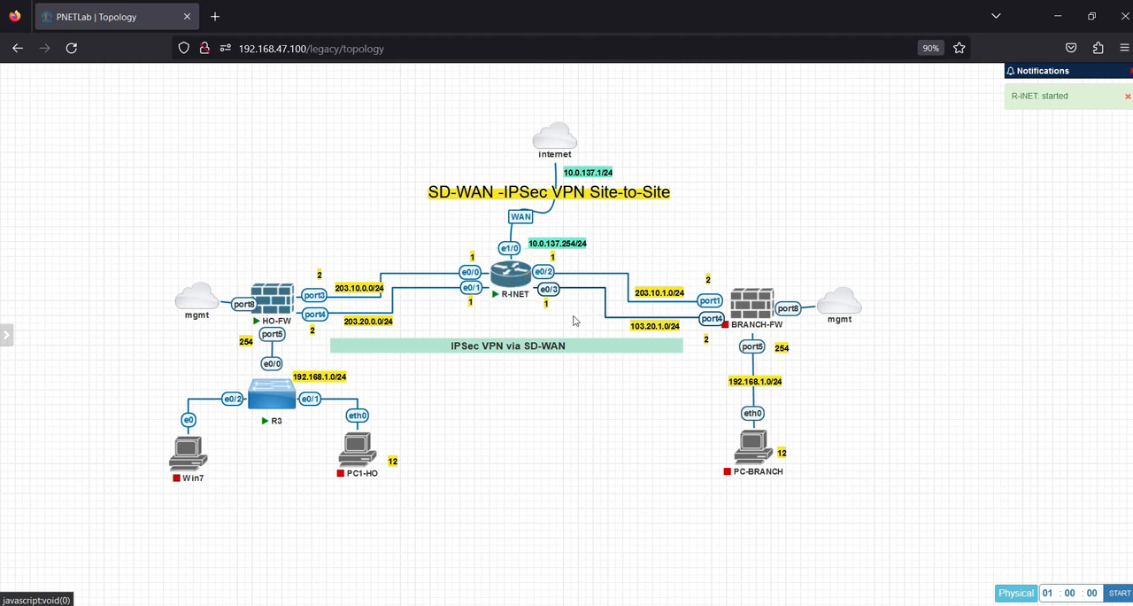
Review the prepared R-INET configuration script in Notepad, then return to the PNETLab topology
key("alt+Tab")
left_click(703, 266)
left_click_drag(613, 71, 729, 502)
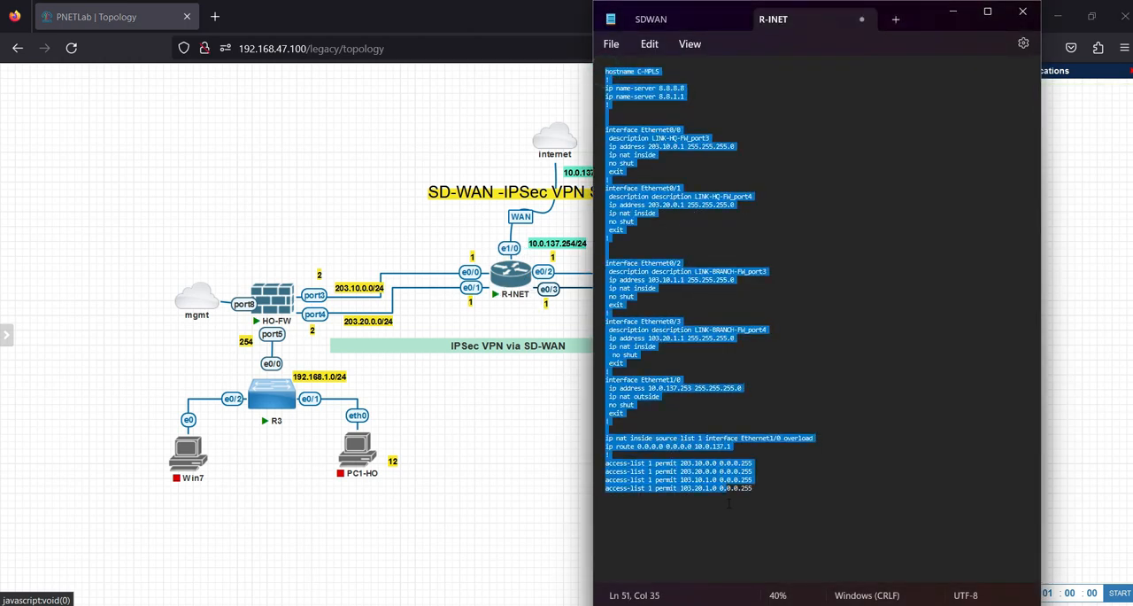
left_click(525, 506)
Open the R-INET router's console in SuperPuTTY and restore the PNETLab browser window to a smaller size
mouse_move(277, 301)
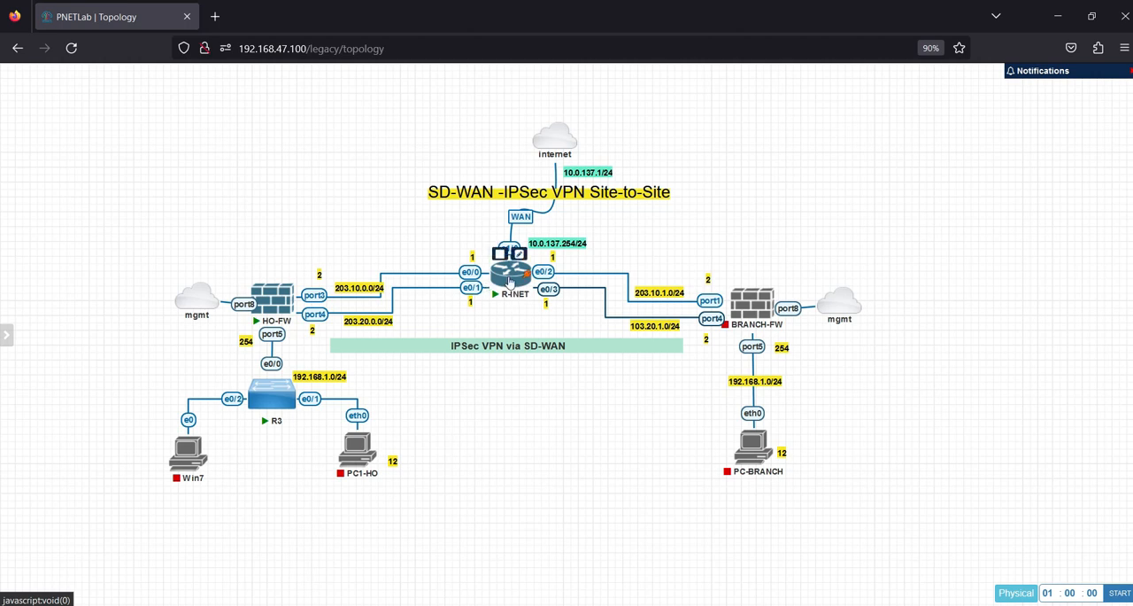
left_click(511, 281)
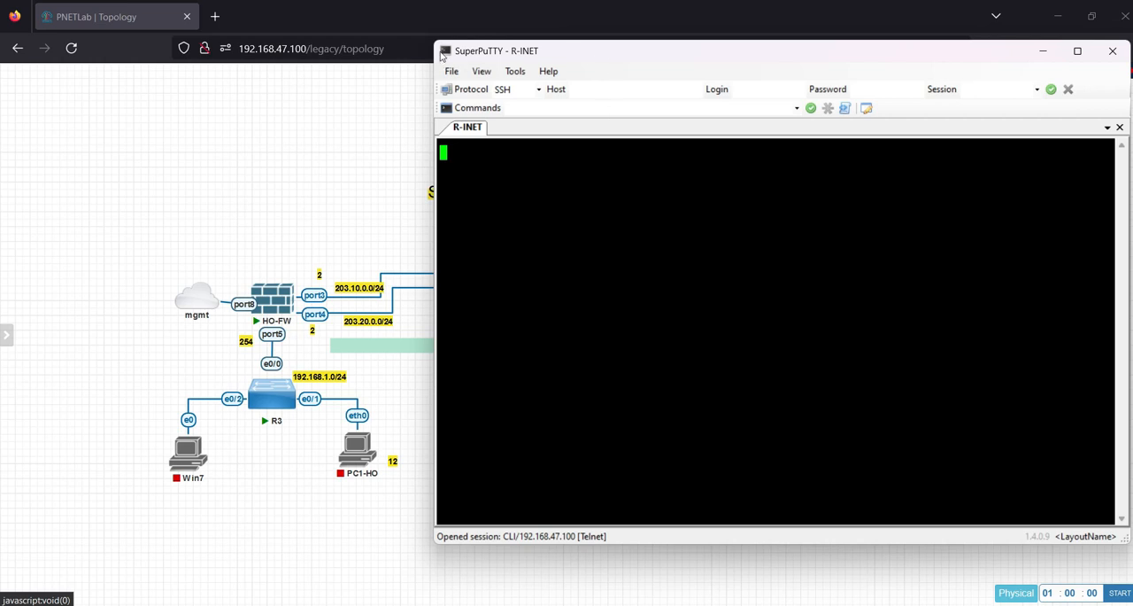
left_click(325, 94)
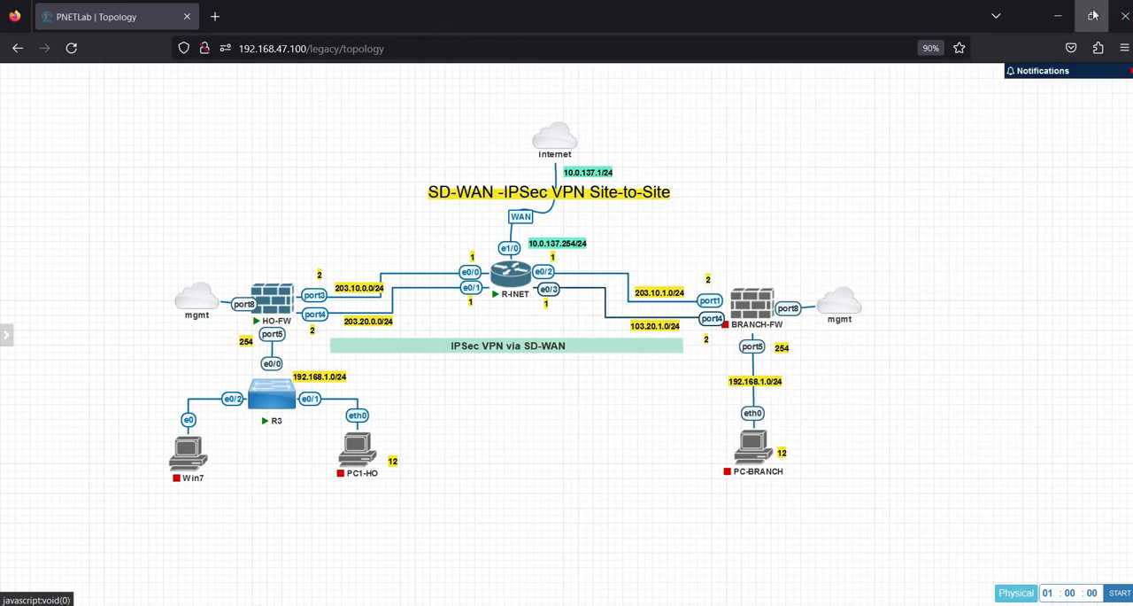
left_click(1092, 16)
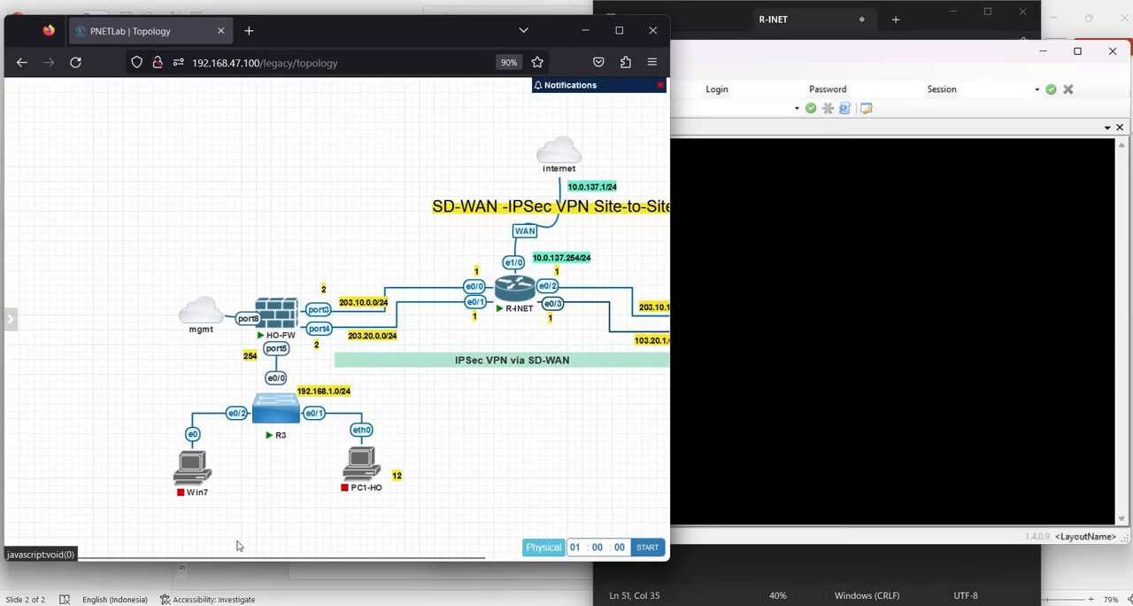
left_click_drag(230, 556, 373, 580)
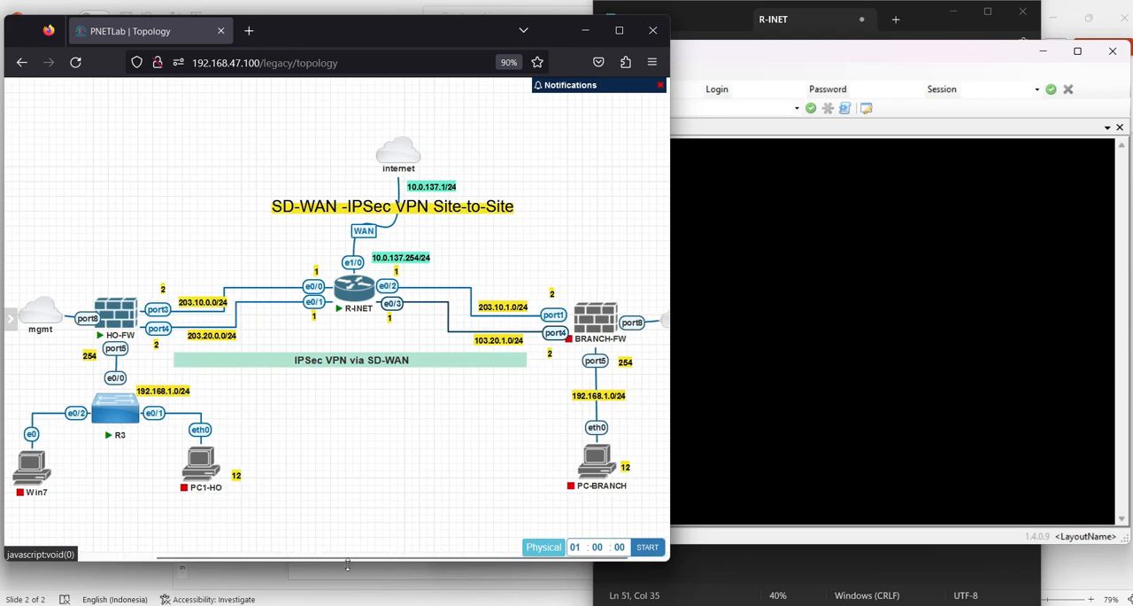
Narrow the SuperPuTTY window so the R-INET console sits beside the network topology
mouse_move(96, 325)
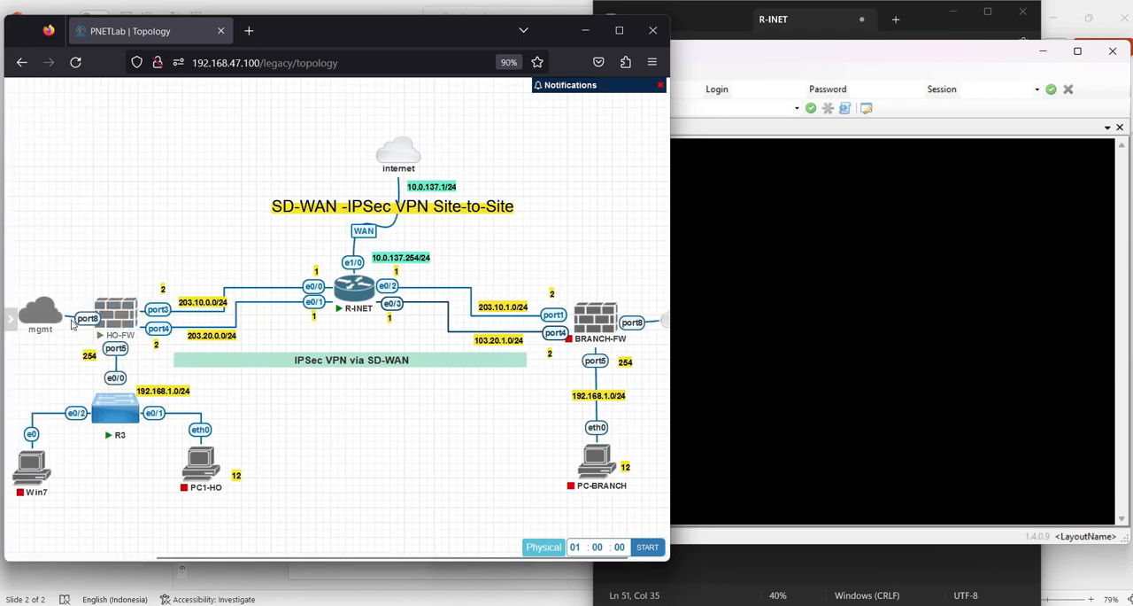
mouse_move(43, 323)
left_click_drag(38, 322, 92, 318)
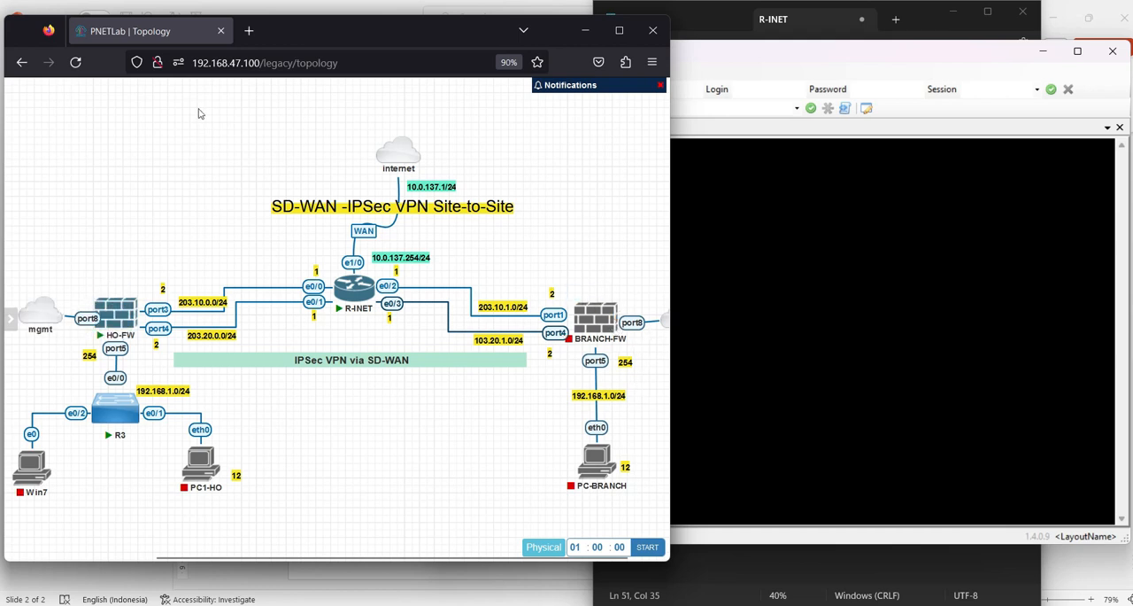
left_click(735, 252)
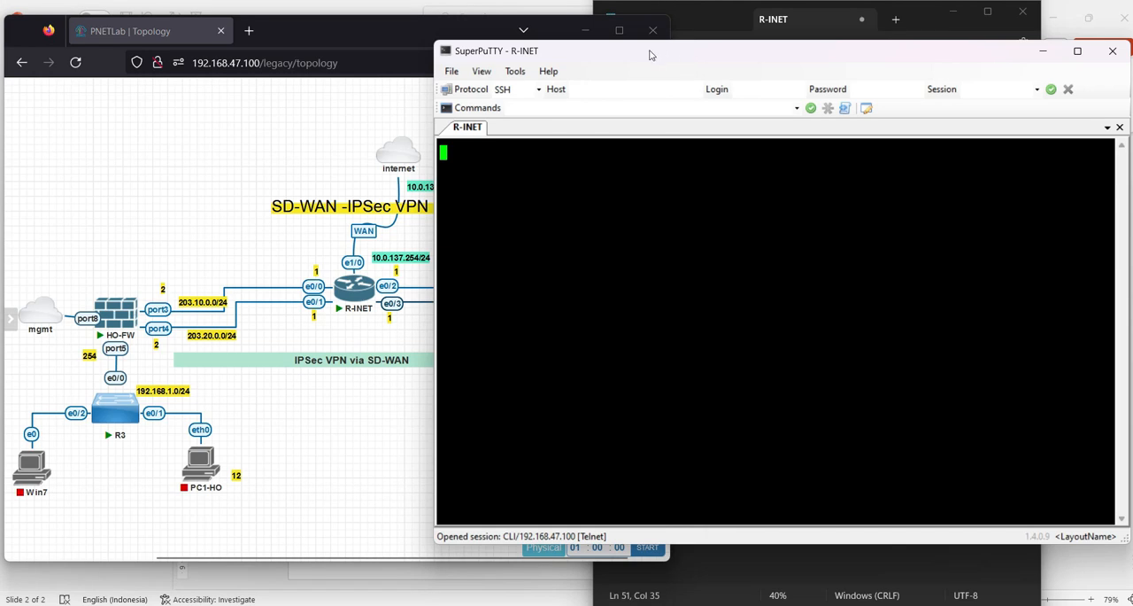
left_click_drag(429, 240, 598, 240)
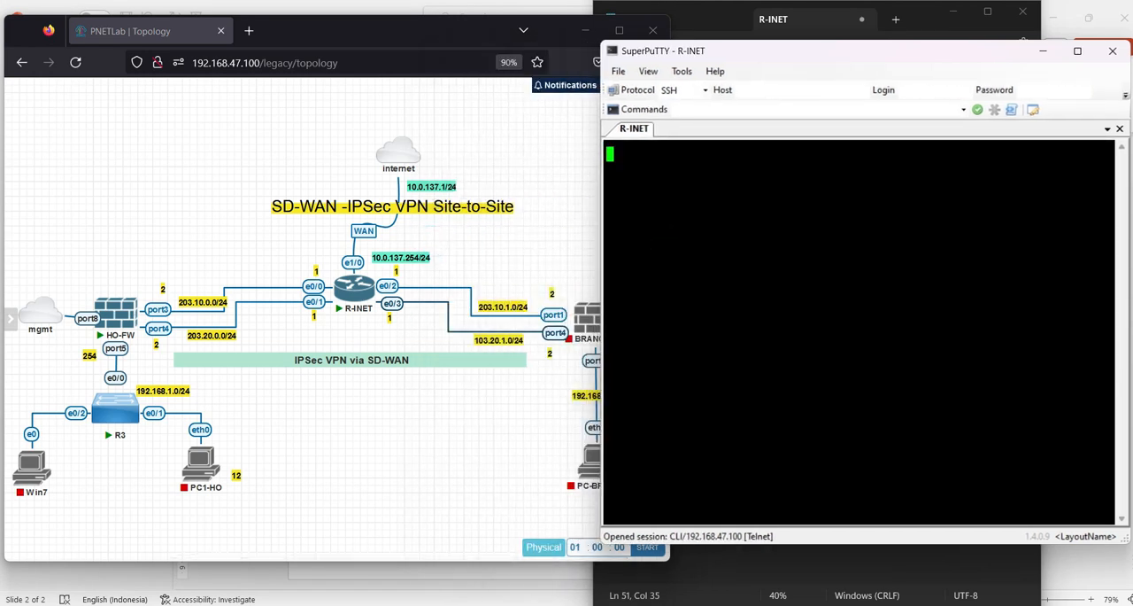
Wake the R-INET console and enter privileged EXEC mode with ena
key("Return")
key("Return")
key("Return")
key("Return")
type("er>e")
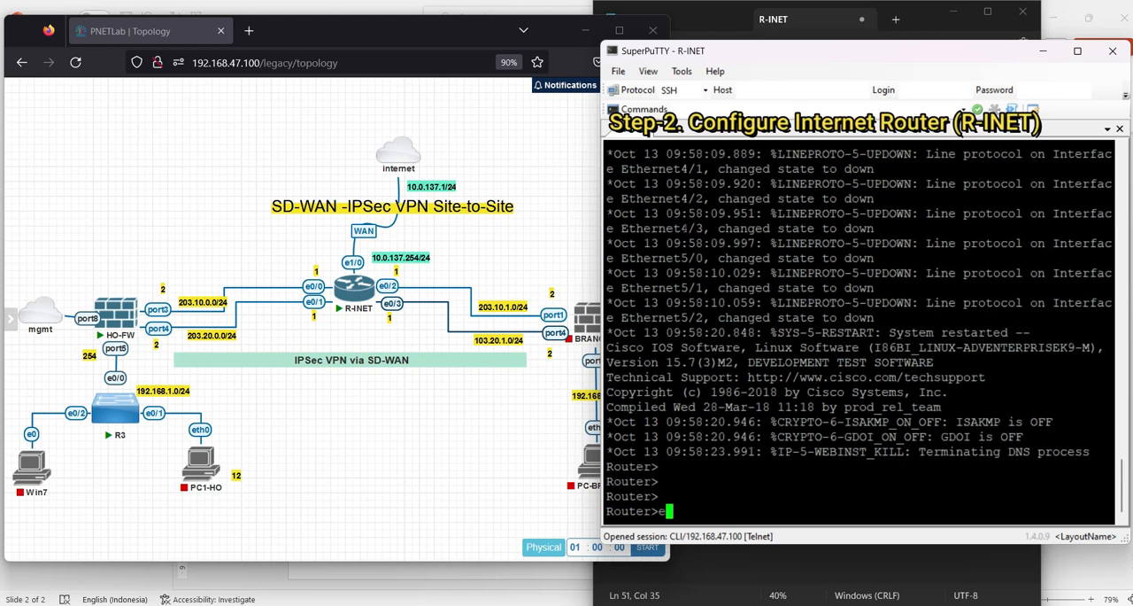
type("na")
key("Return")
List the router's interfaces and their addresses with sh ip int br
type("sh ip int br")
key("Return")
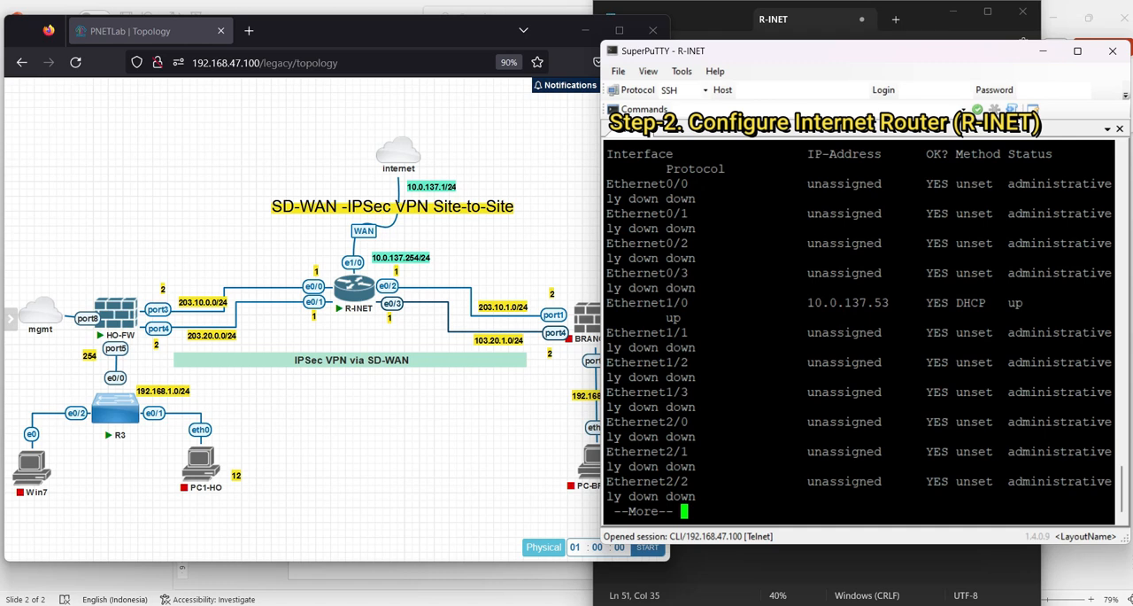
key("space")
key("Return")
key("Return")
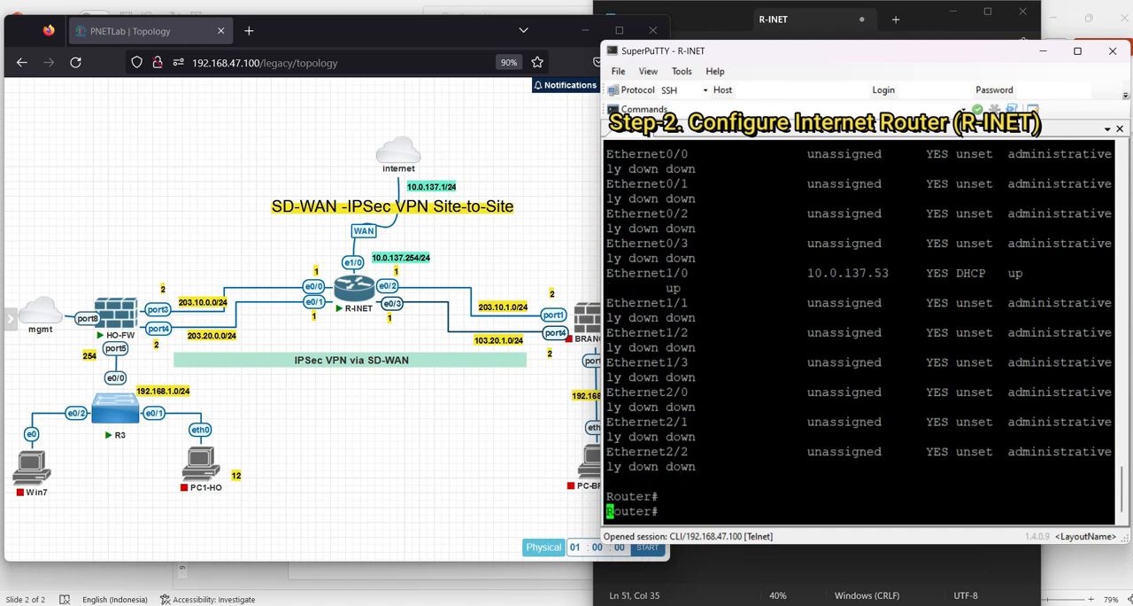
Filter the interface summary to active interfaces with sh ip int br | i up and examine the Ethernet1/0 entry
key("Up")
type("|")
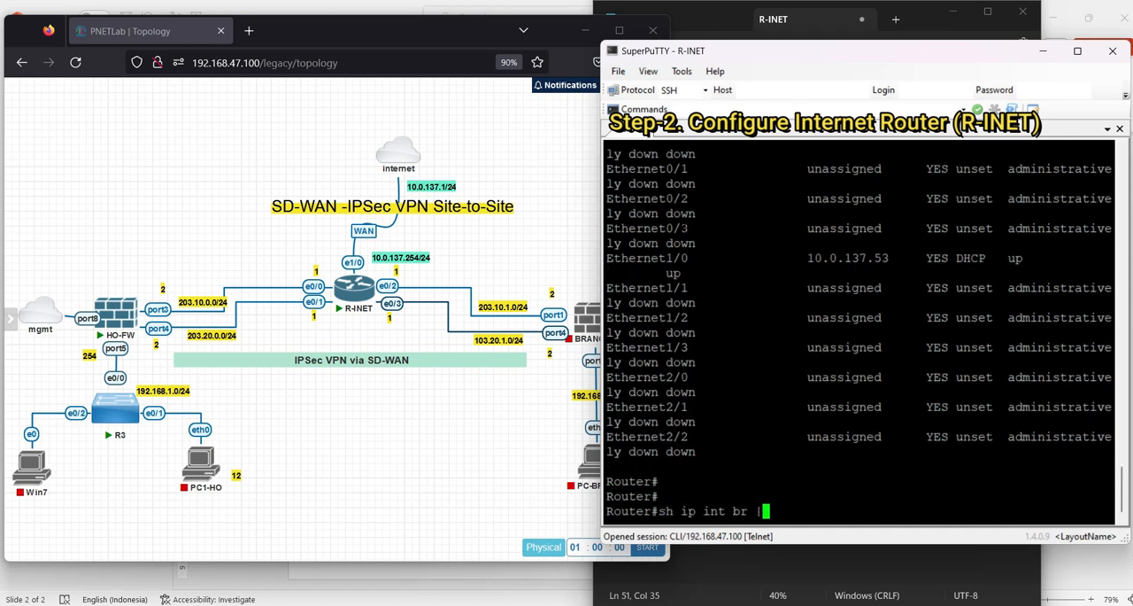
type(" i up")
key("Return")
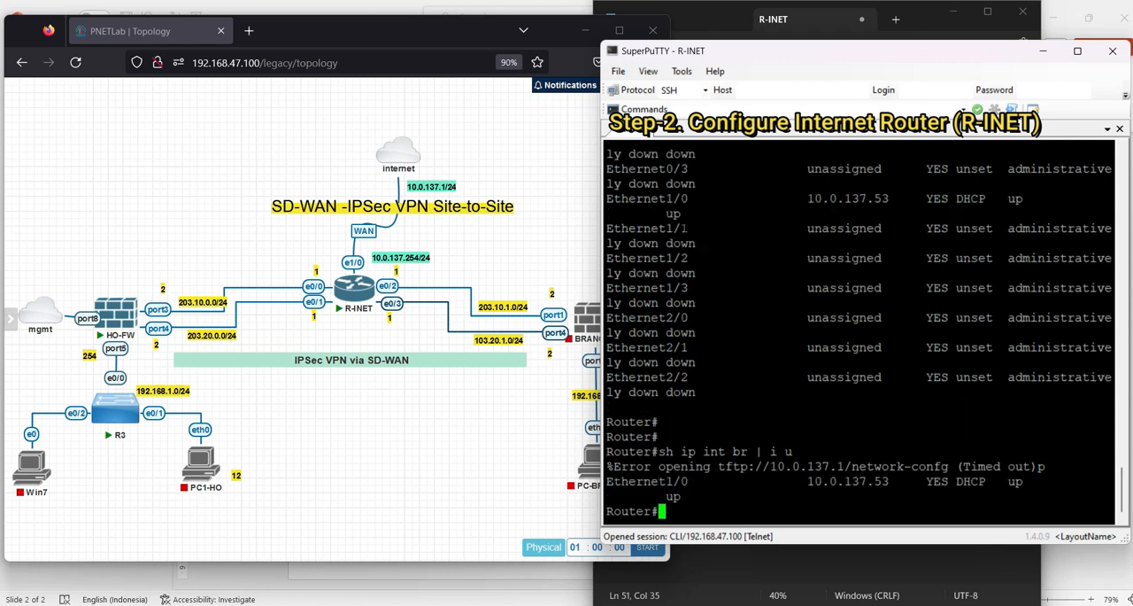
left_click_drag(607, 481, 688, 481)
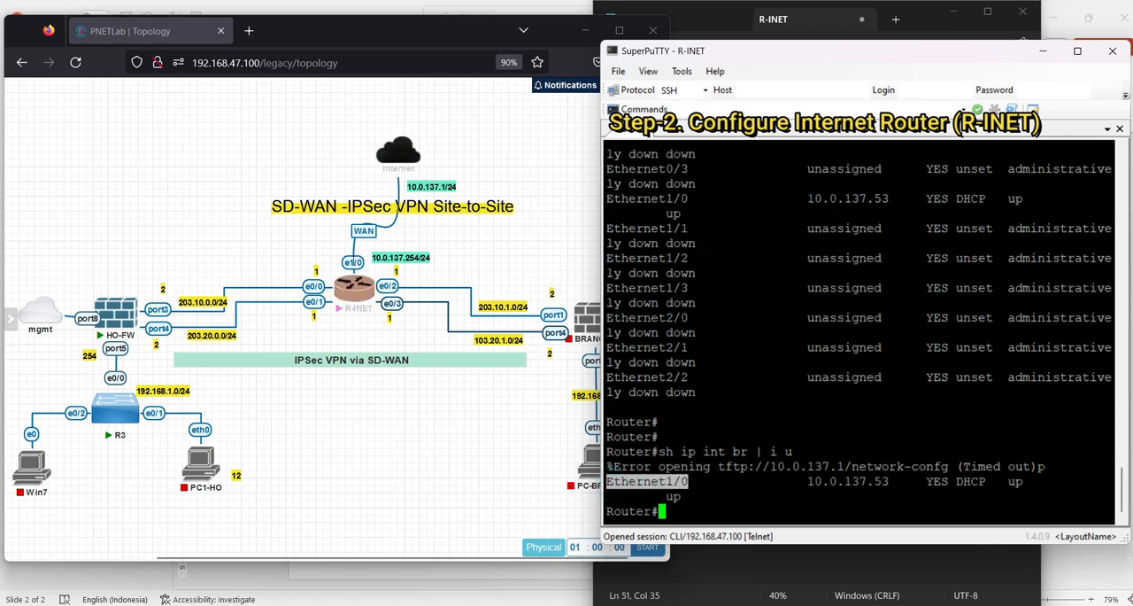
left_click(775, 410)
Enter global configuration mode on the router with conf t
key("Return")
key("Return")
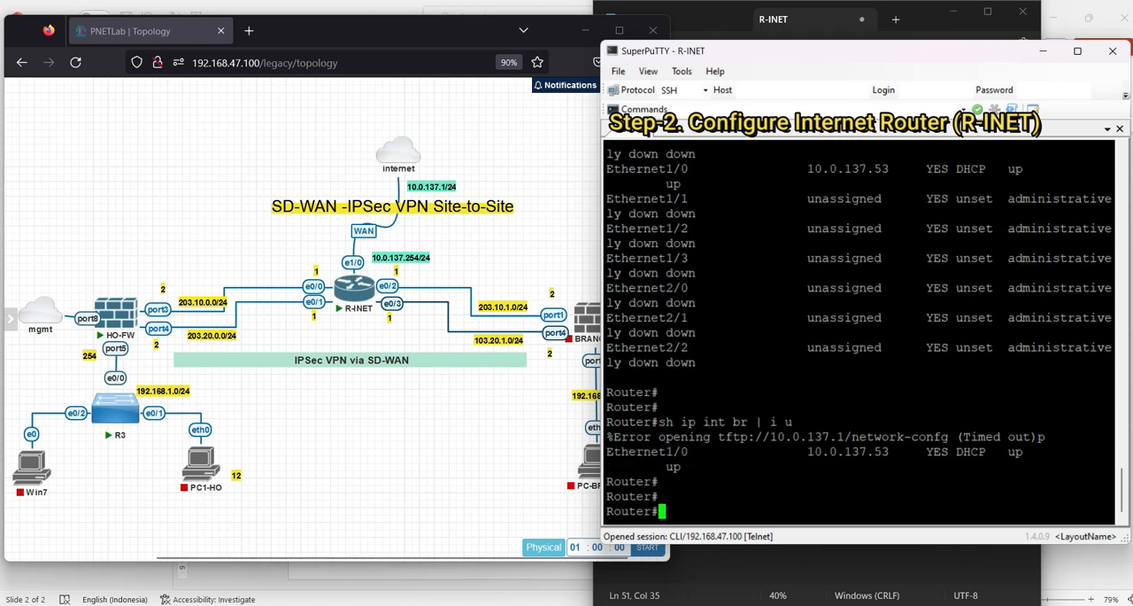
type("conf t")
key("Return")
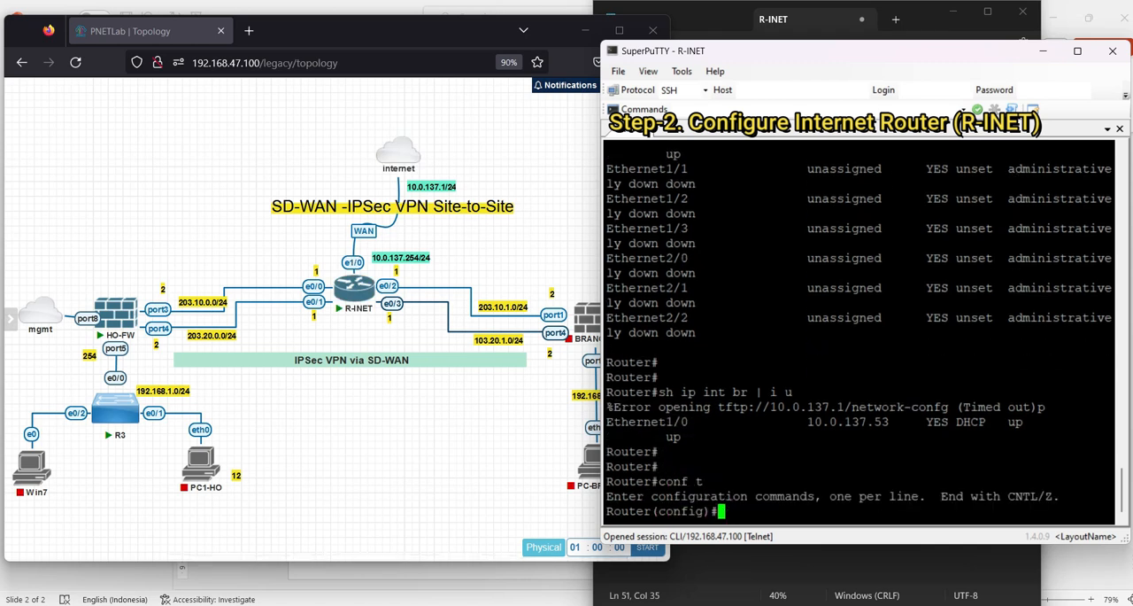
key("Return")
key("Return")
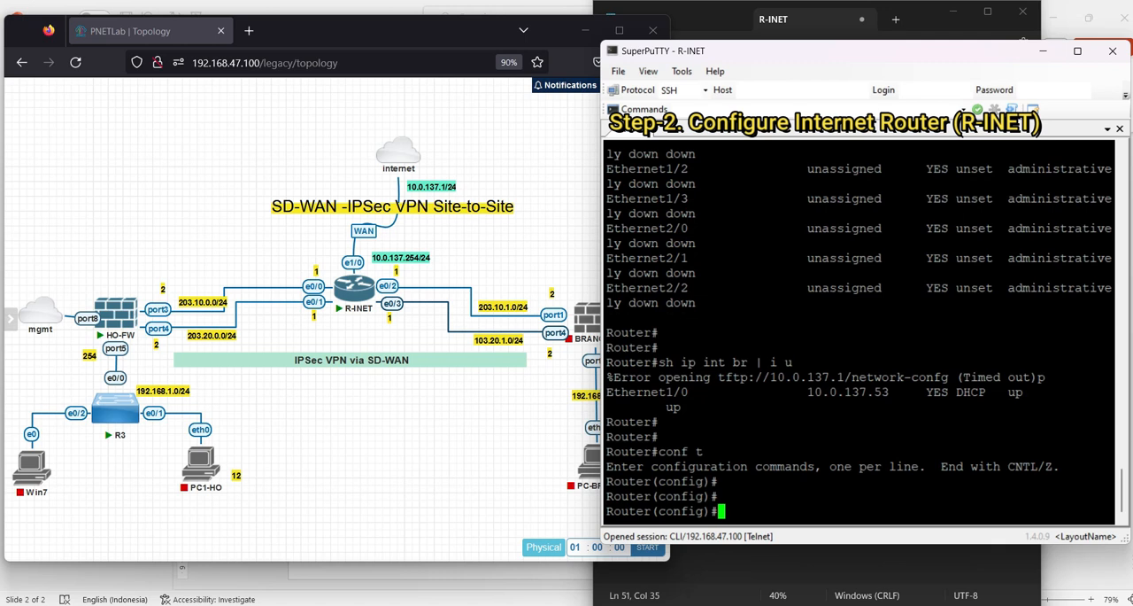
Copy the hostname C-MPLS, name-server, Ethernet0/0 and Ethernet0/1 block from the Notepad script and run it in the R-INET console
left_click(719, 566)
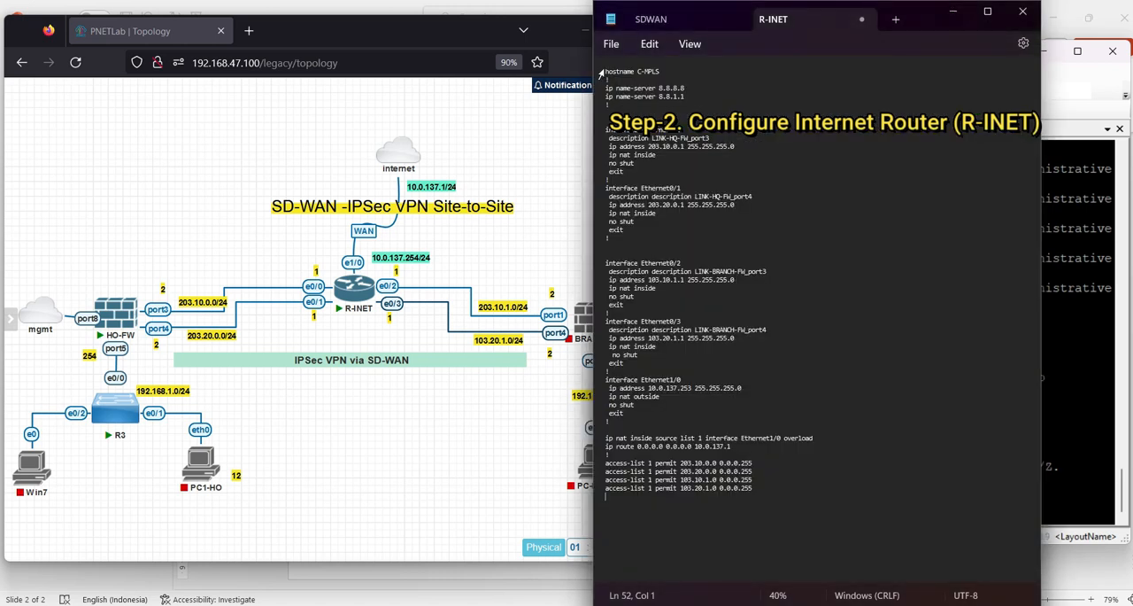
left_click_drag(607, 69, 631, 247)
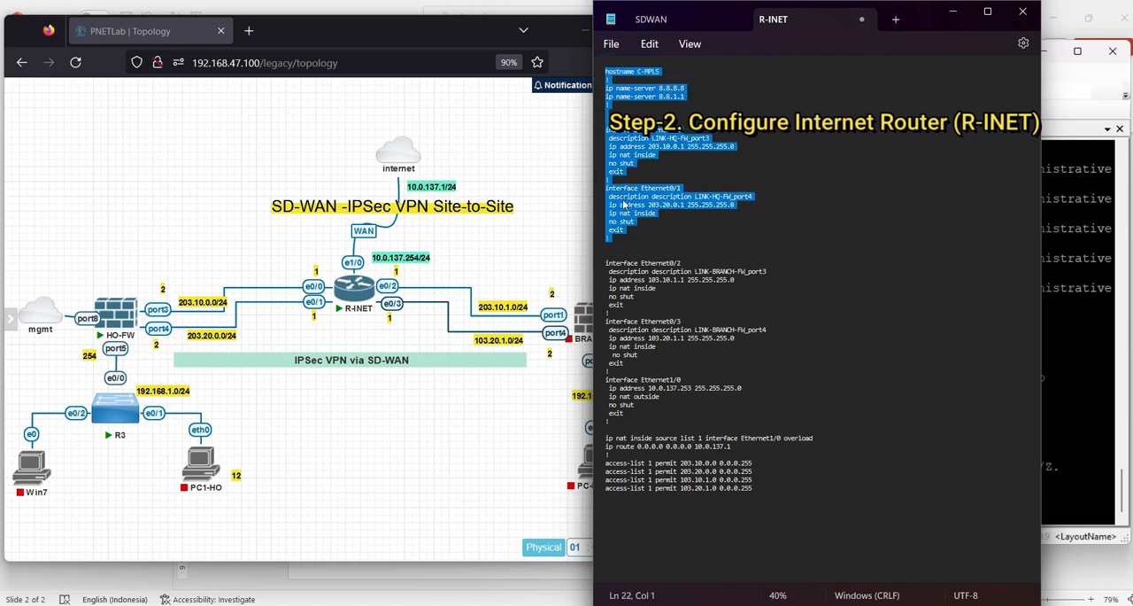
right_click(623, 204)
left_click(670, 285)
key("alt+Tab")
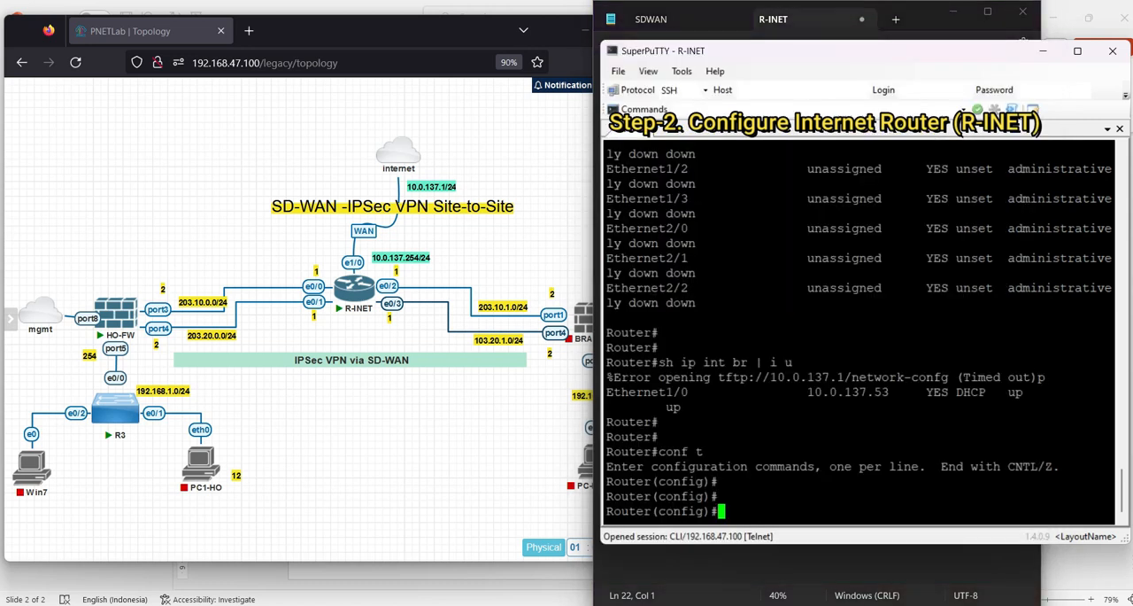
key("shift+Insert")
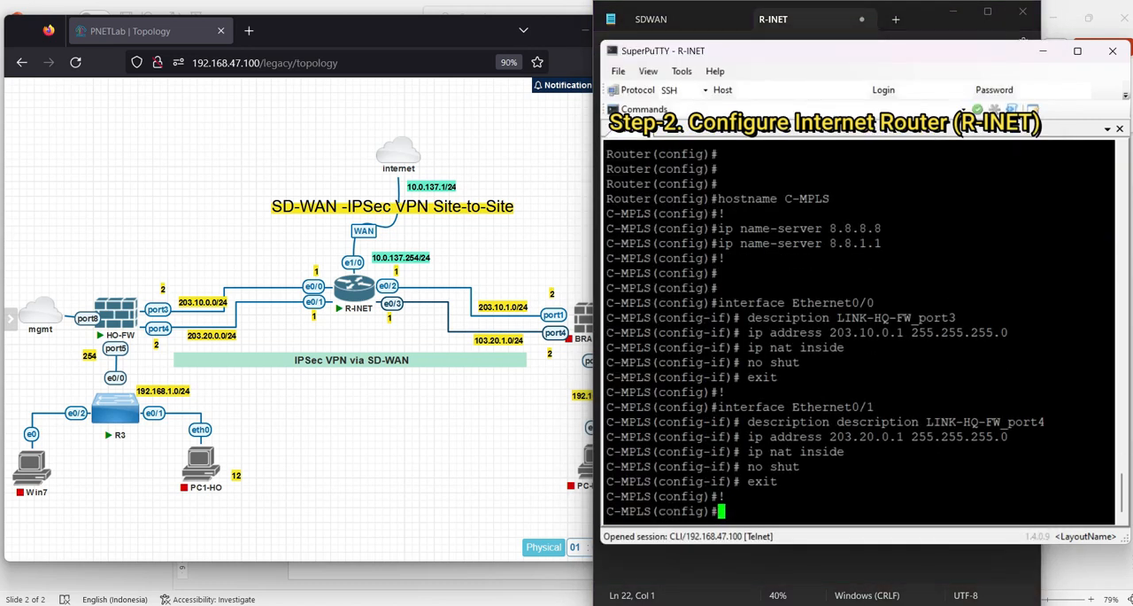
key("Return")
key("Return")
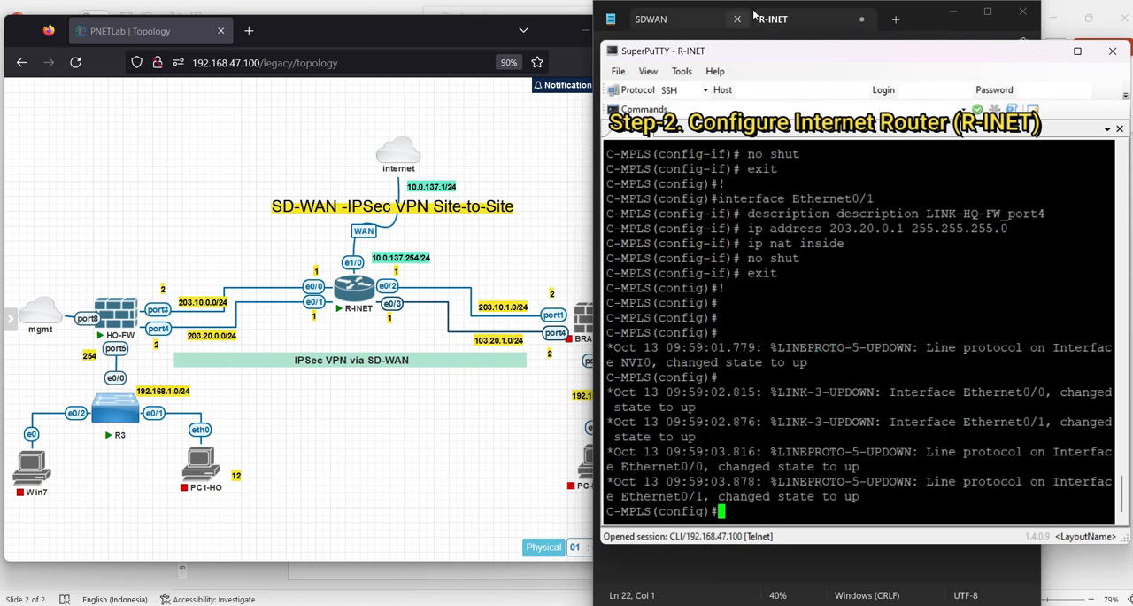
Copy the Ethernet0/2, Ethernet0/3 and Ethernet1/0 interface block from the Notepad script and run it in the R-INET console
left_click(933, 23)
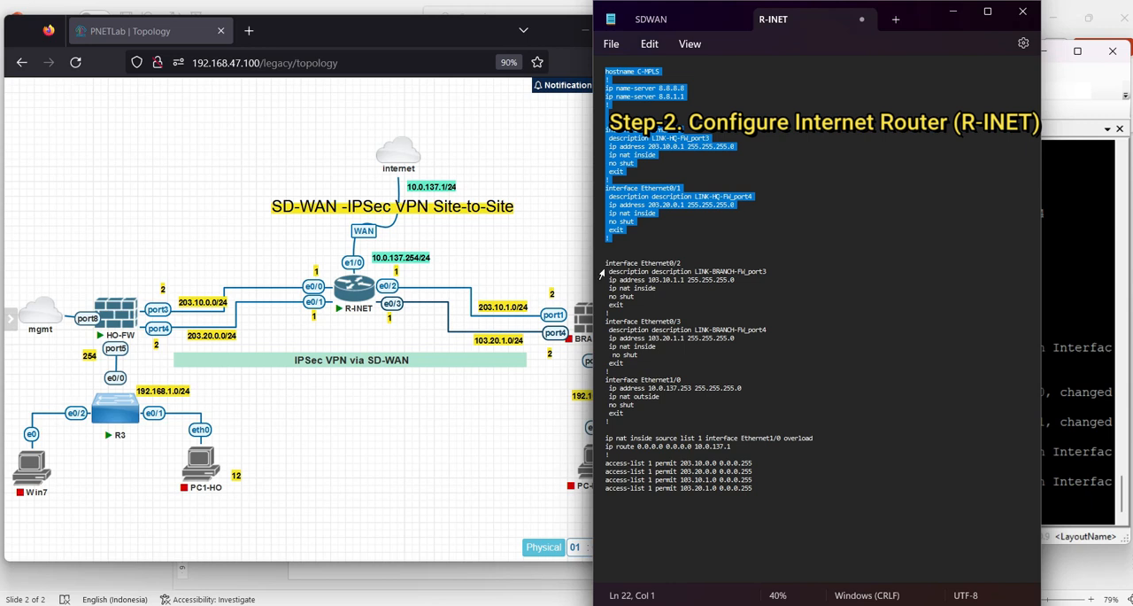
left_click_drag(599, 266, 609, 416)
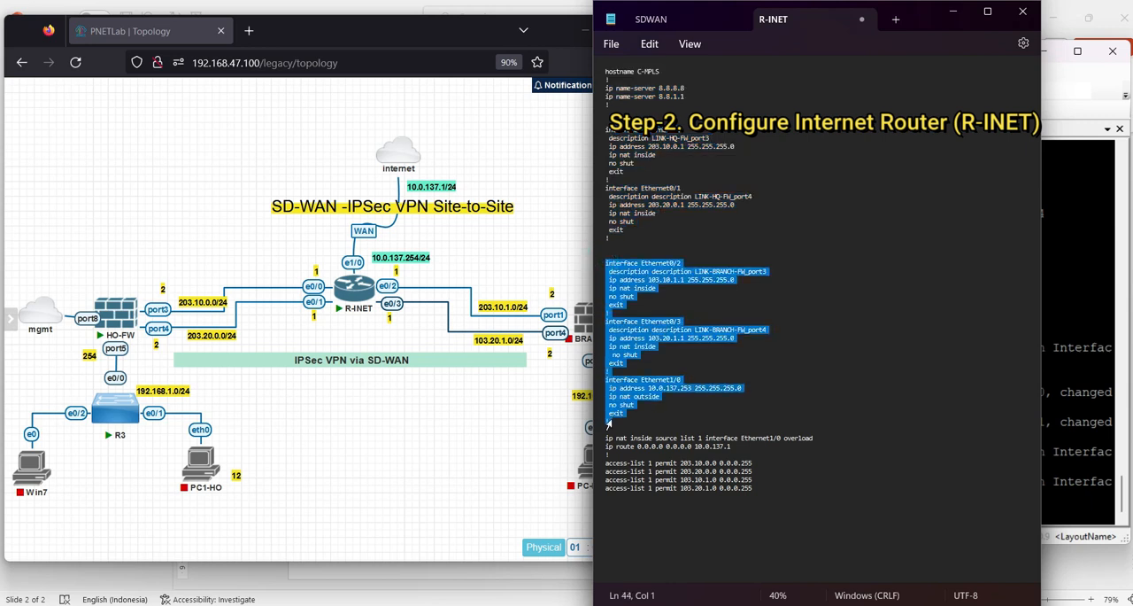
right_click(613, 421)
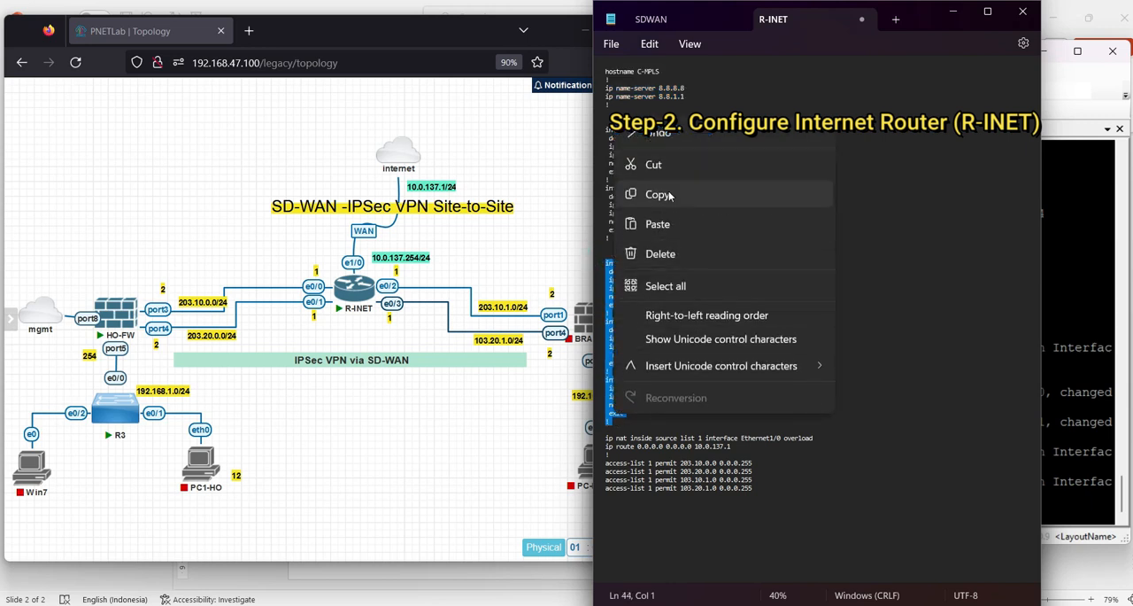
left_click(662, 192)
left_click(1076, 274)
key("Return")
key("Return")
key("Return")
key("Return")
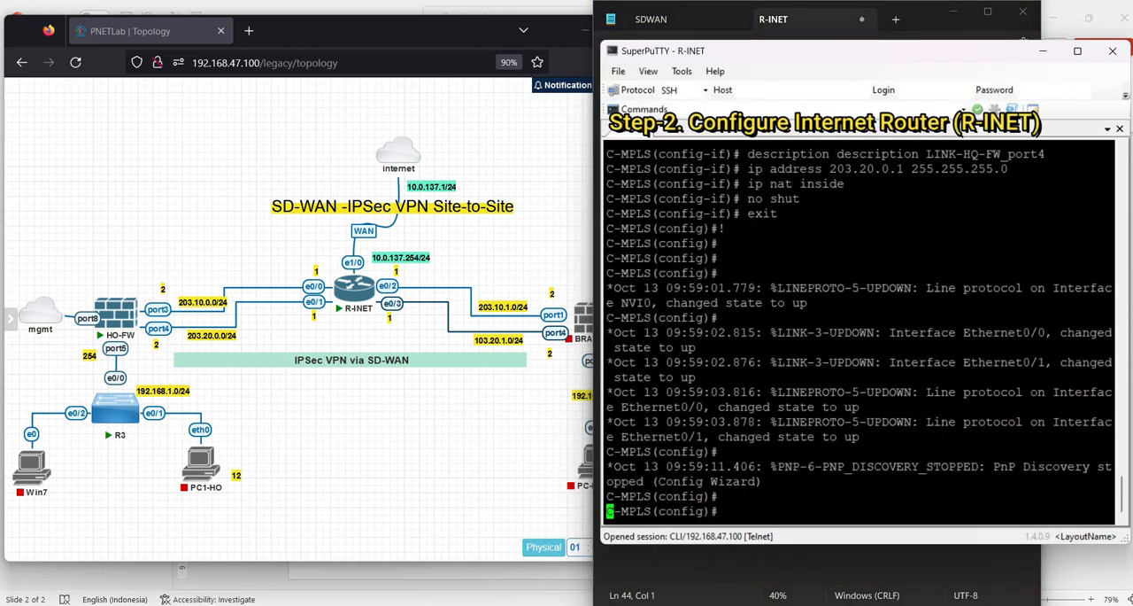
right_click(1077, 274)
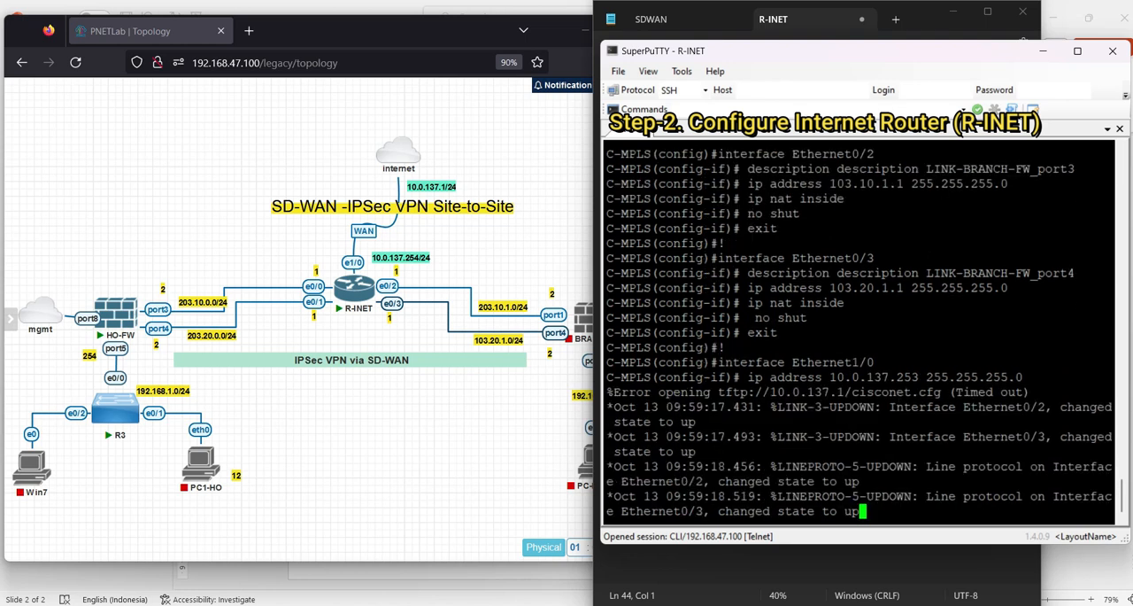
Copy the NAT overload, default route via 10.0.137.1 and access-list 1 lines from Notepad and run them in the R-INET console
left_click(927, 31)
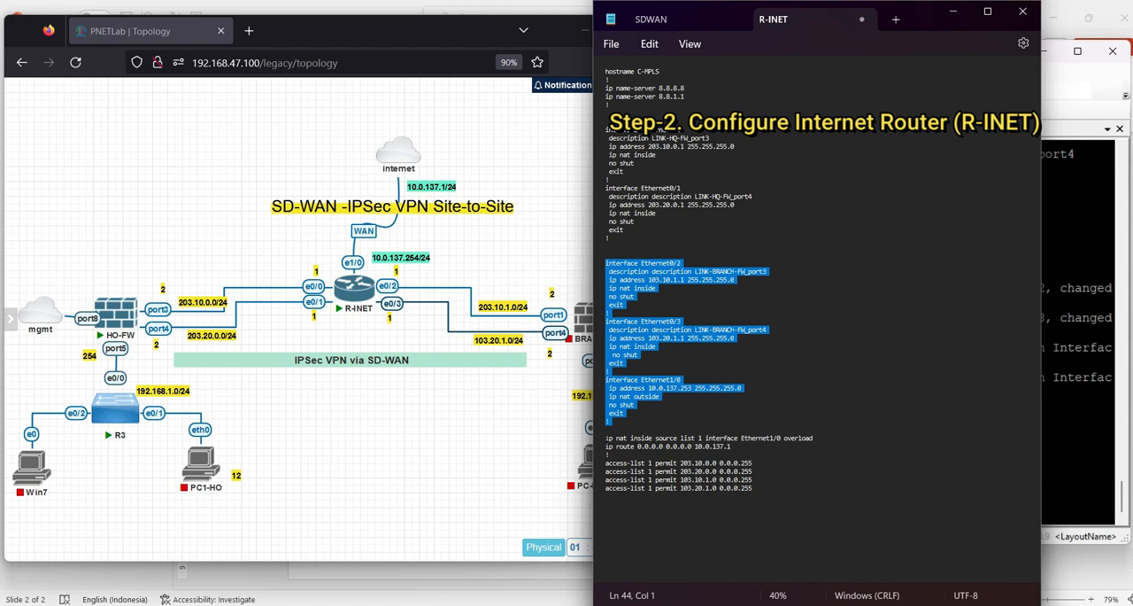
left_click_drag(603, 439, 753, 490)
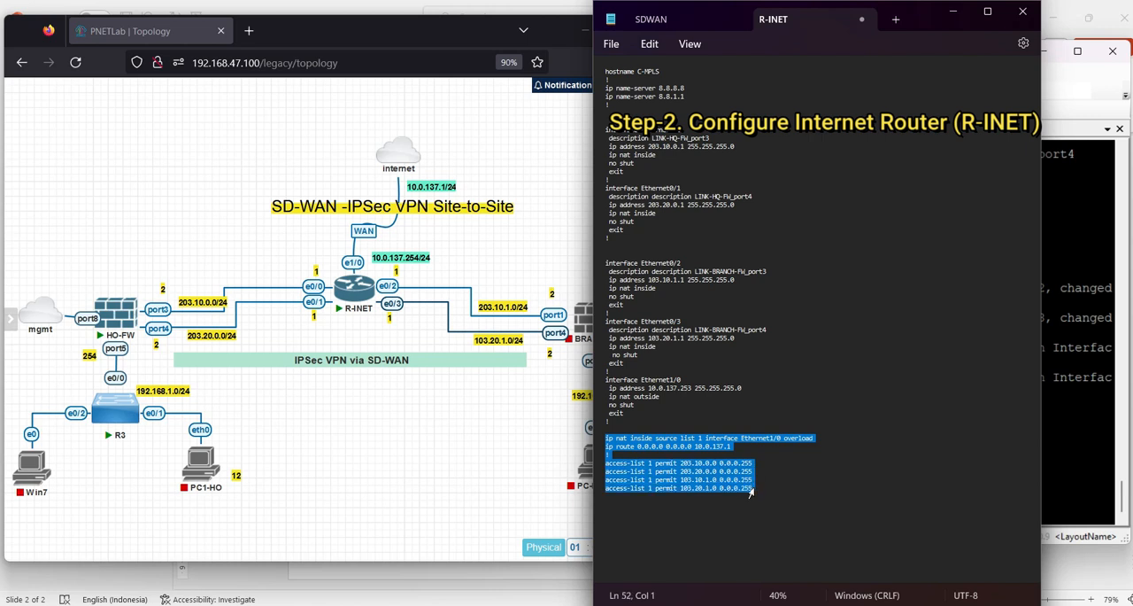
right_click(728, 494)
left_click(775, 267)
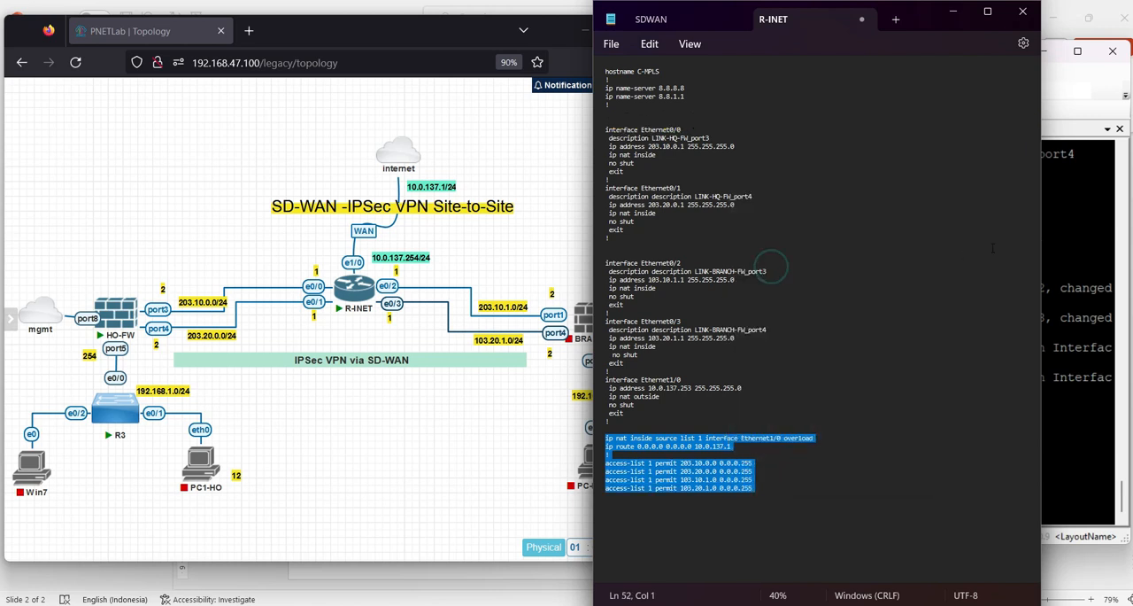
mouse_move(341, 305)
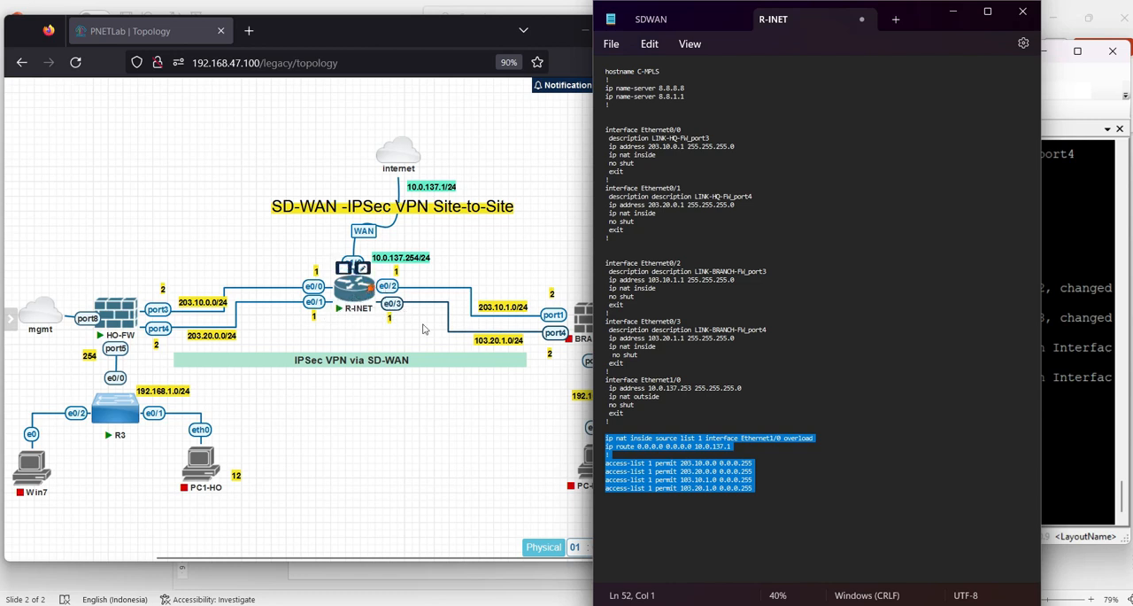
left_click(365, 292)
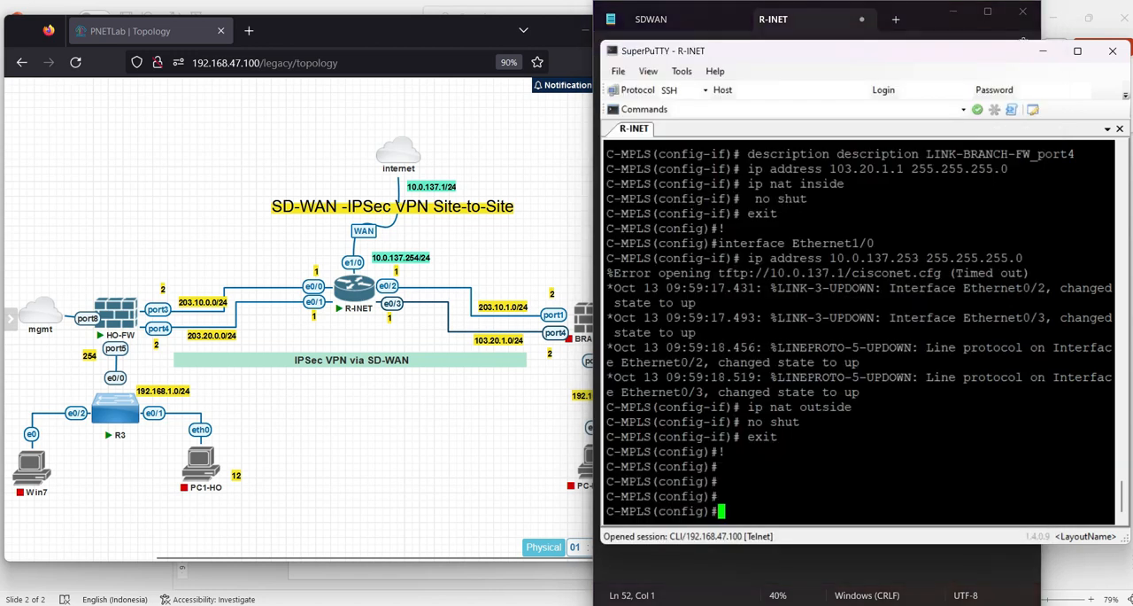
key("Return")
key("Return")
key("shift+Insert")
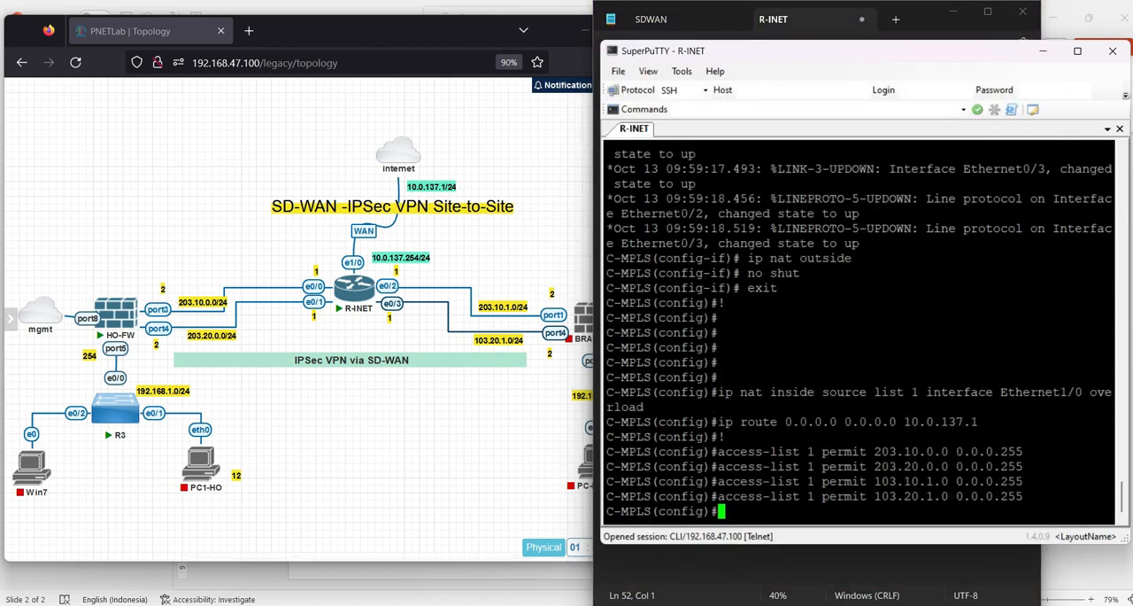
Leave configuration mode in the R-INET console with the end command
key("Return")
key("Return")
type("end")
key("Return")
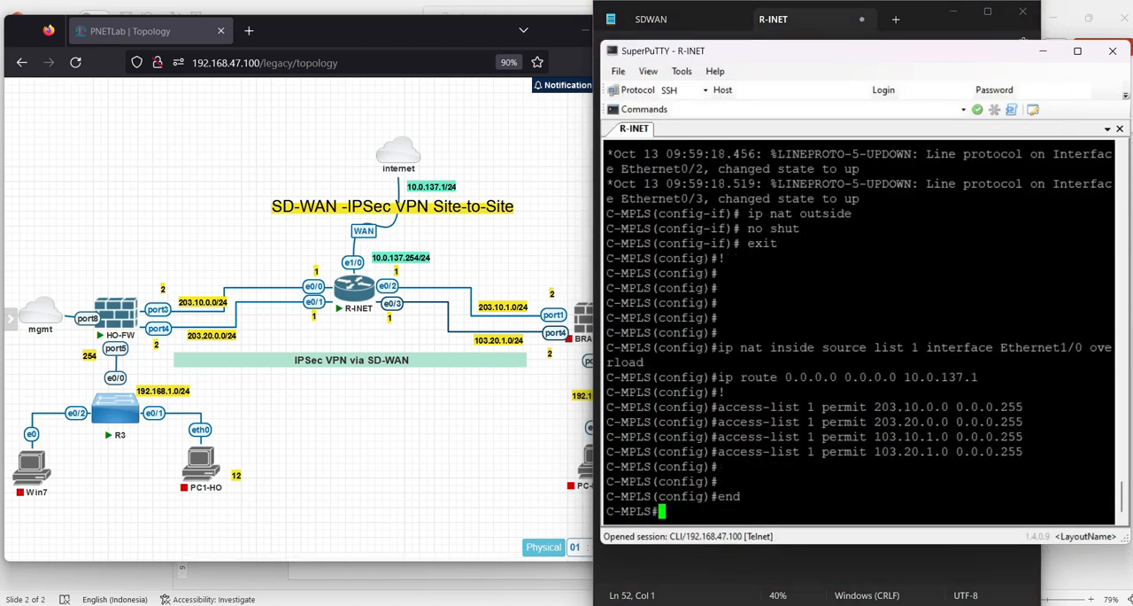
key("Return")
Ping the internet gateway 10.0.137.1 from the R-INET console
type("ping ")
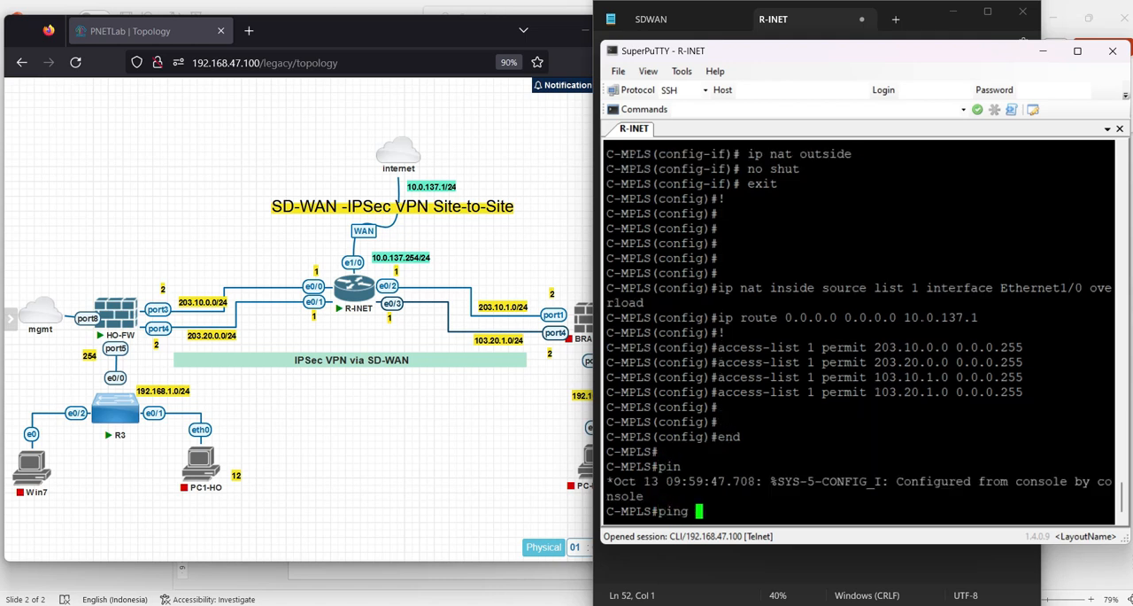
type("10.0.137")
key("Return")
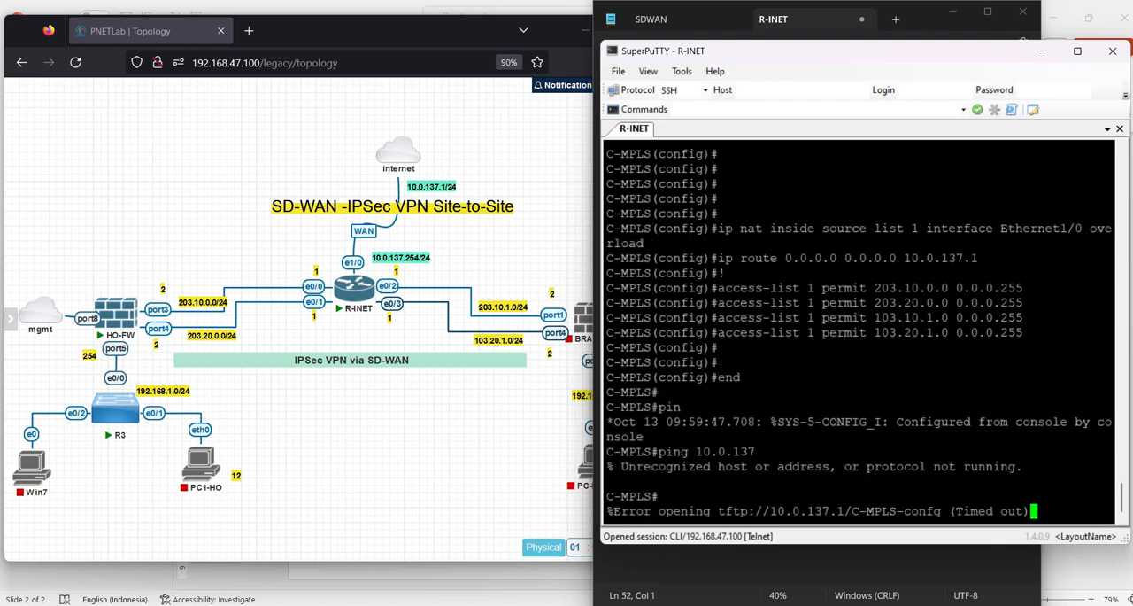
key("Return")
key("Up")
key("BackSpace")
key("BackSpace")
type("37.1")
key("Return")
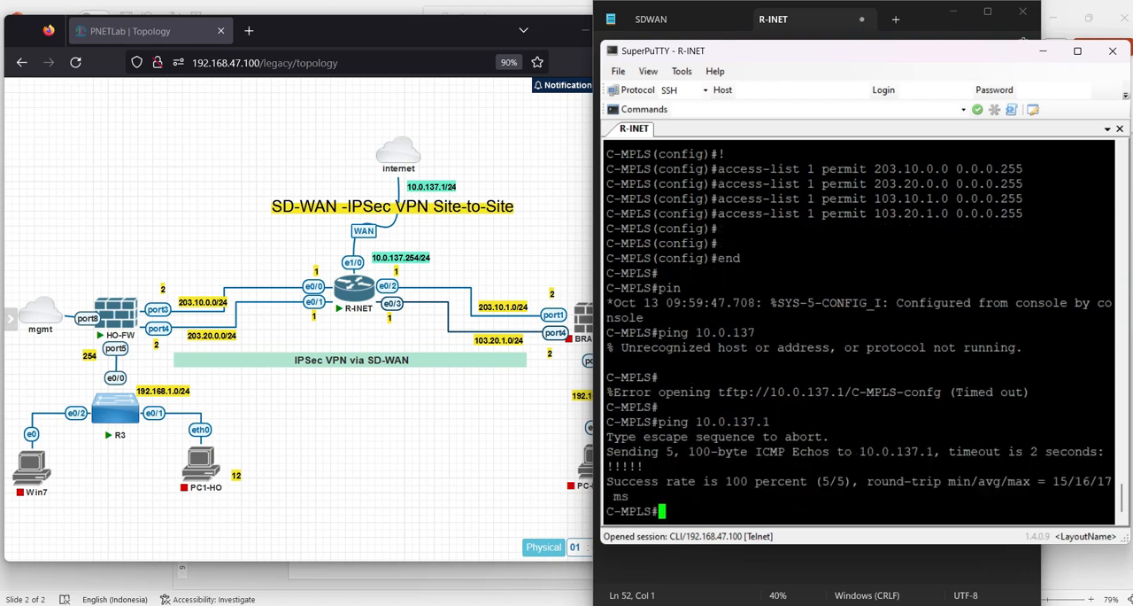
key("Return")
key("Return")
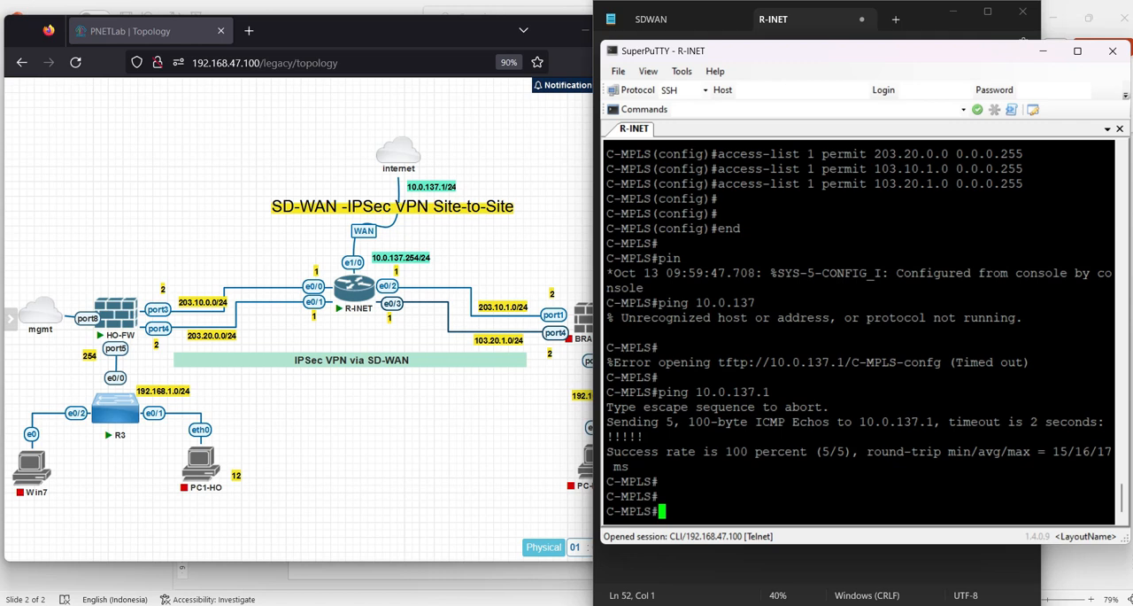
left_click_drag(654, 438, 625, 438)
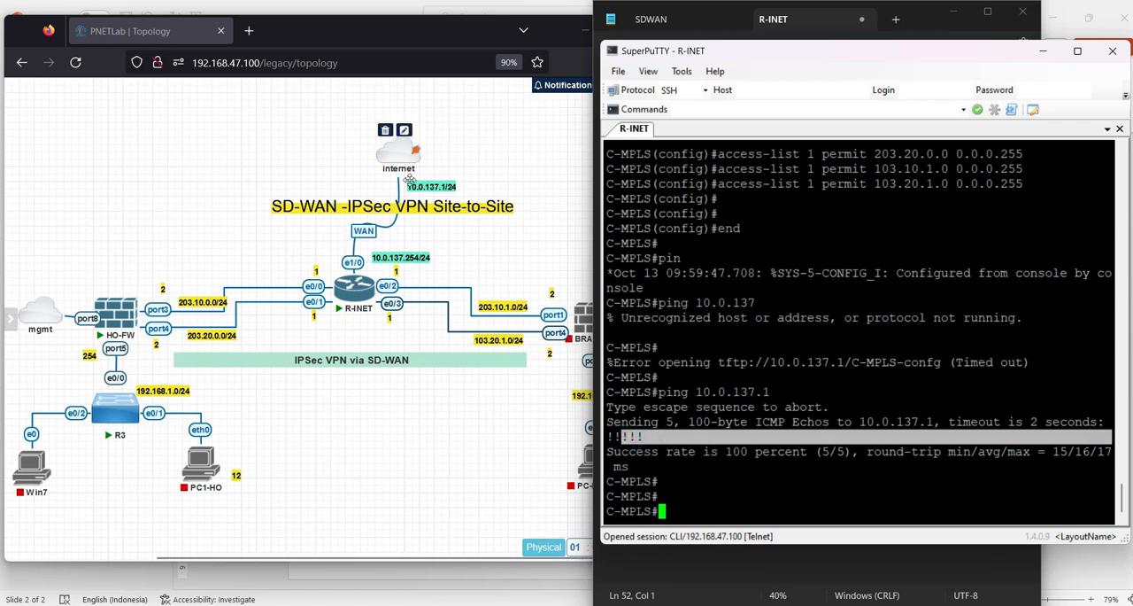
List the router's active interfaces and their IP addresses with sh ip int br | i up
left_click(650, 351)
type("sh ip int br | i uip")
key("Return")
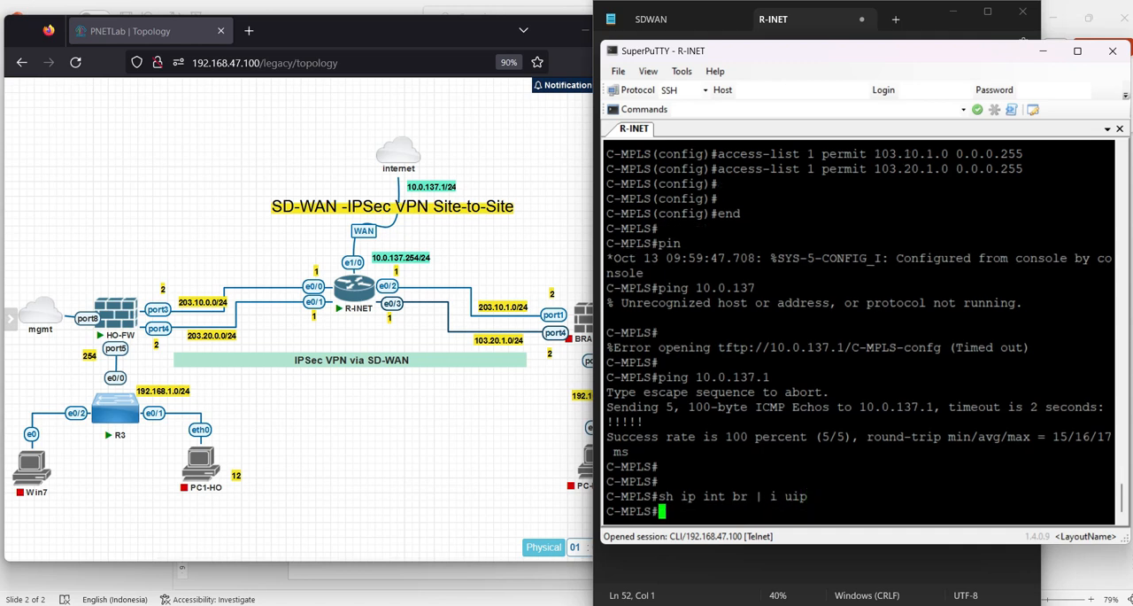
key("Up")
key("BackSpace")
key("BackSpace")
type("p")
key("Return")
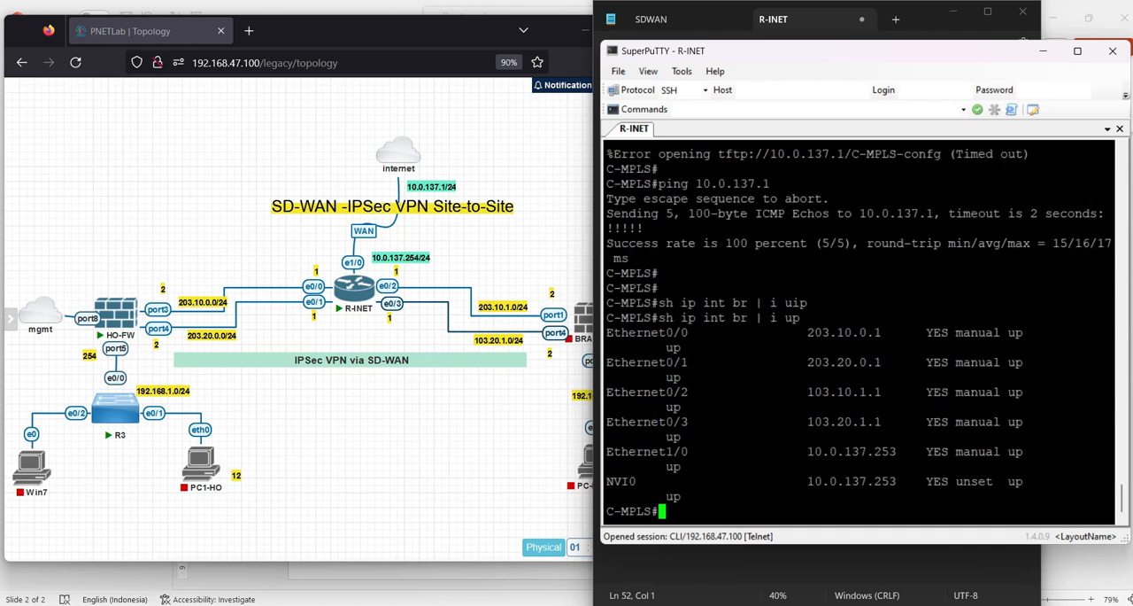
left_click_drag(608, 332, 1000, 481)
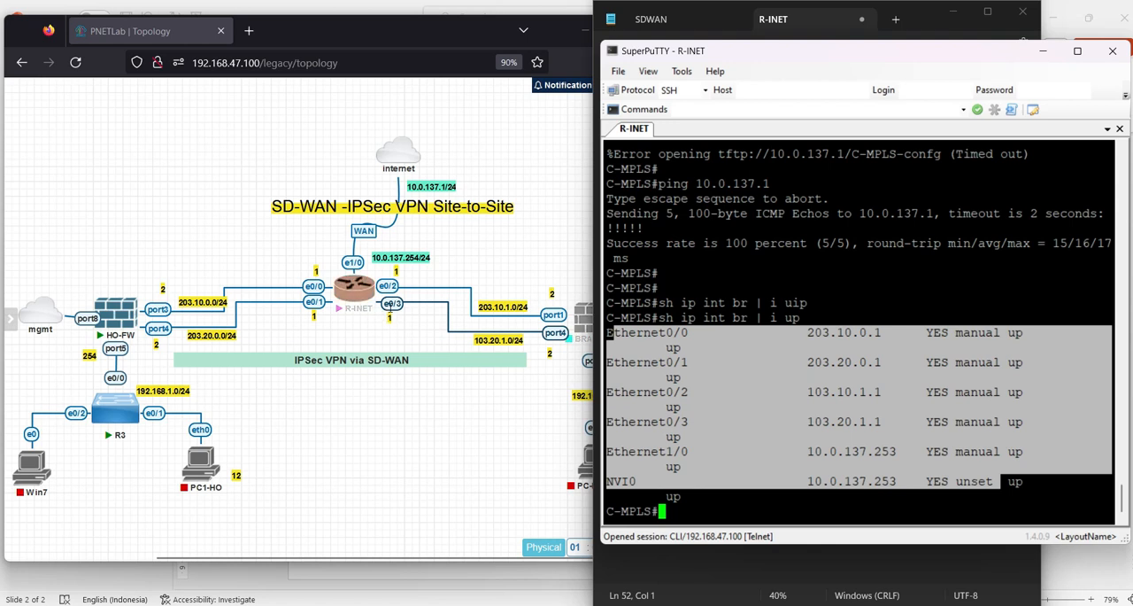
left_click(687, 453)
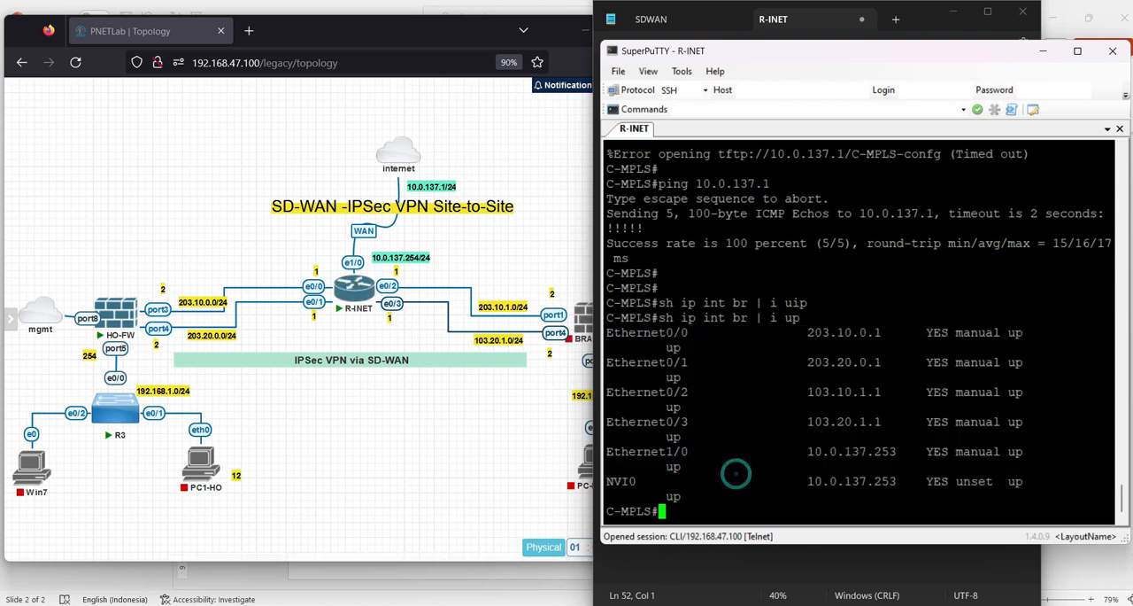
Ping 8.8.8.8 twice from the R-INET console to check internet access
key("Return")
key("Return")
type("piong")
key("BackSpace")
key("BackSpace")
key("BackSpace")
type("ng 8.8.8.8")
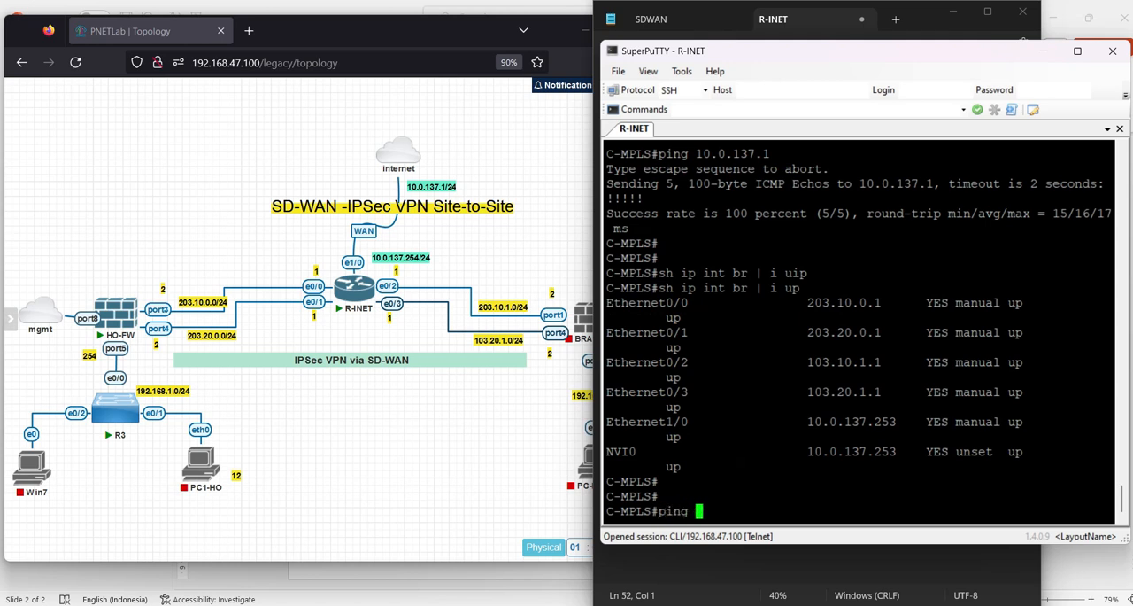
key("Return")
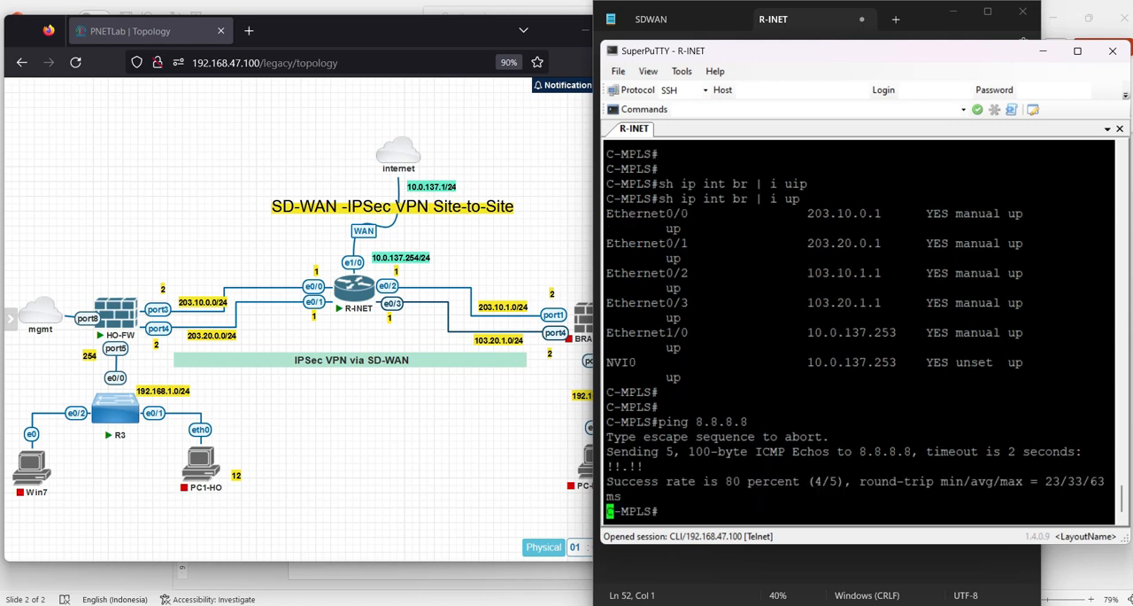
key("Return")
key("Return")
key("Up")
key("Return")
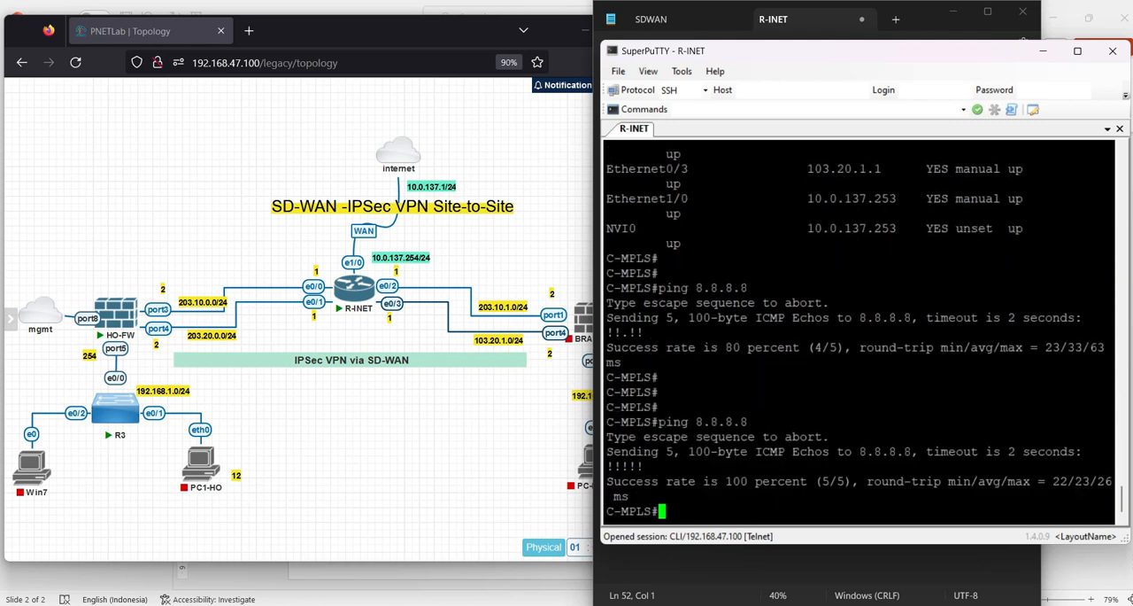
Minimize the R-INET console and the Notepad script to uncover the PNETLab topology
left_click(1046, 55)
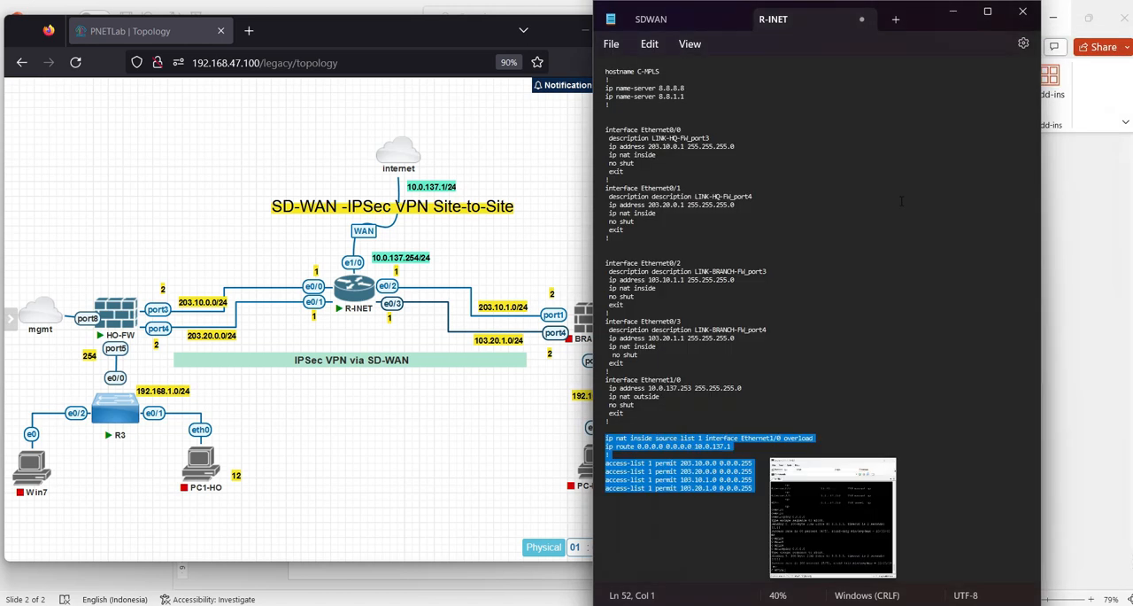
left_click(725, 221)
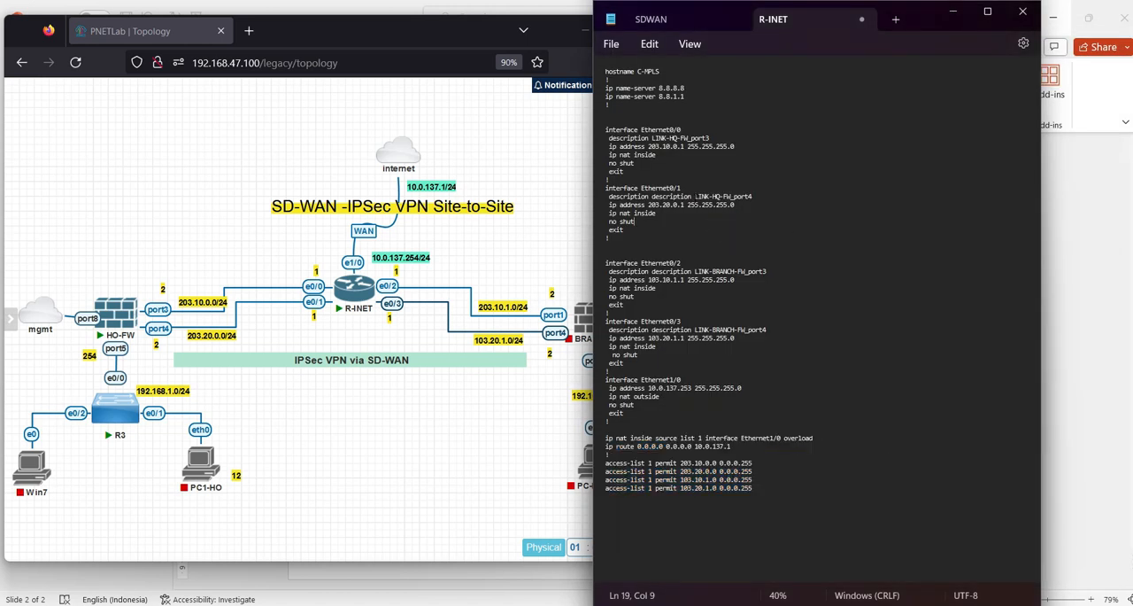
left_click(954, 12)
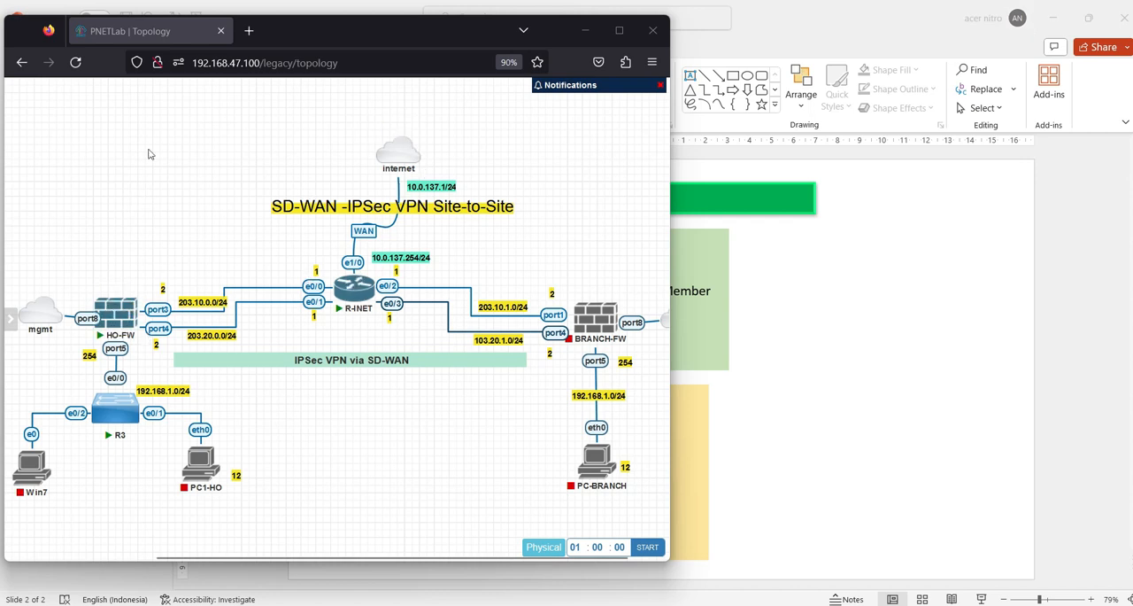
Open the HO-FW firewall's console from the topology and place its window beside the diagram
mouse_move(134, 320)
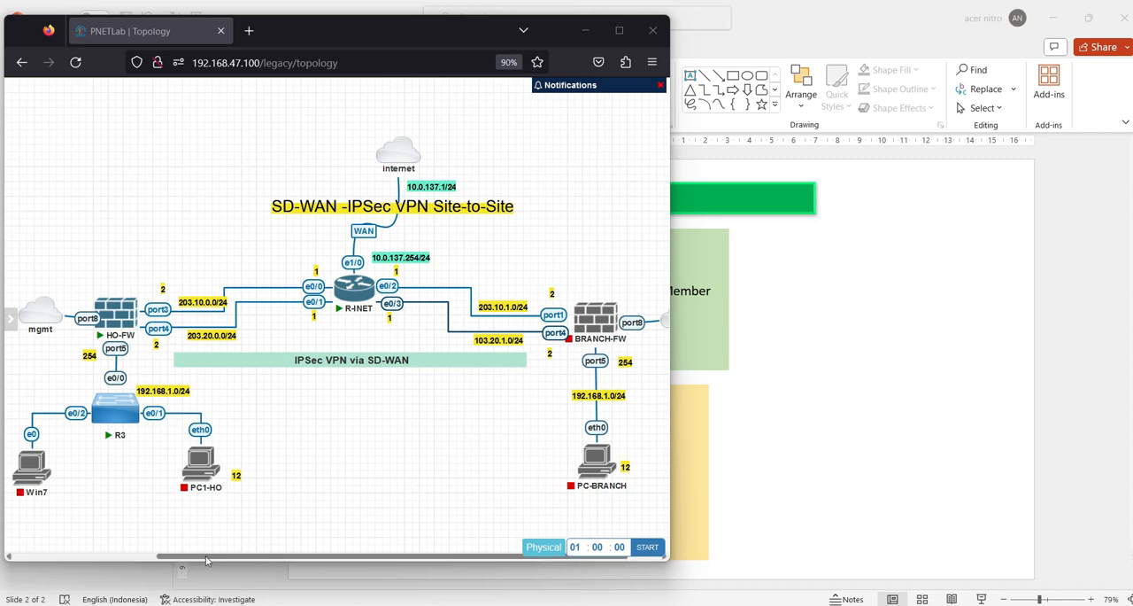
left_click_drag(208, 556, 179, 556)
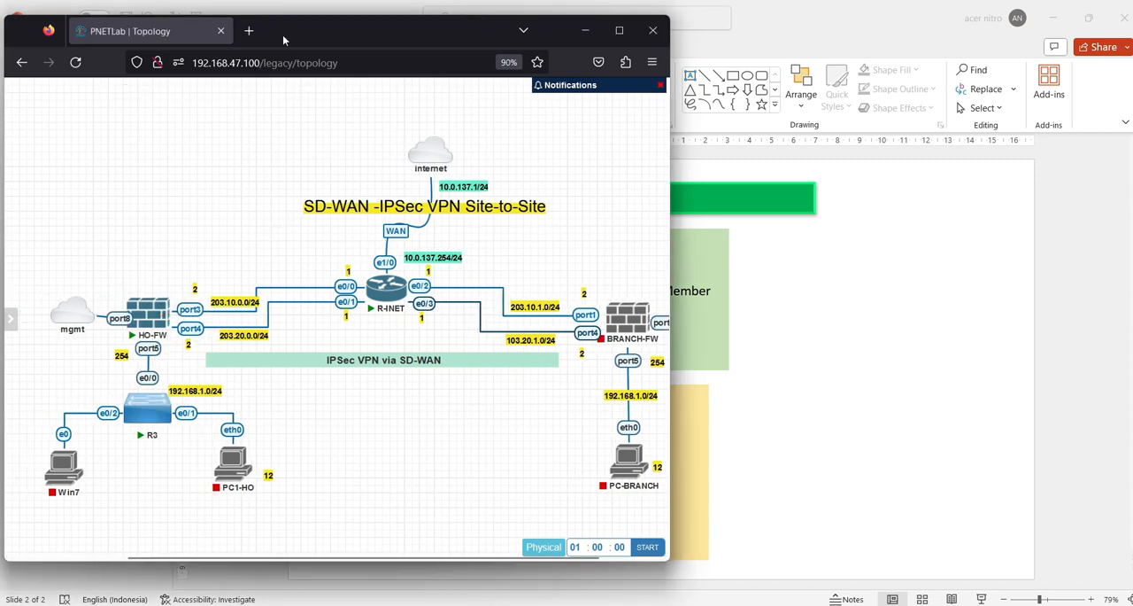
mouse_move(147, 330)
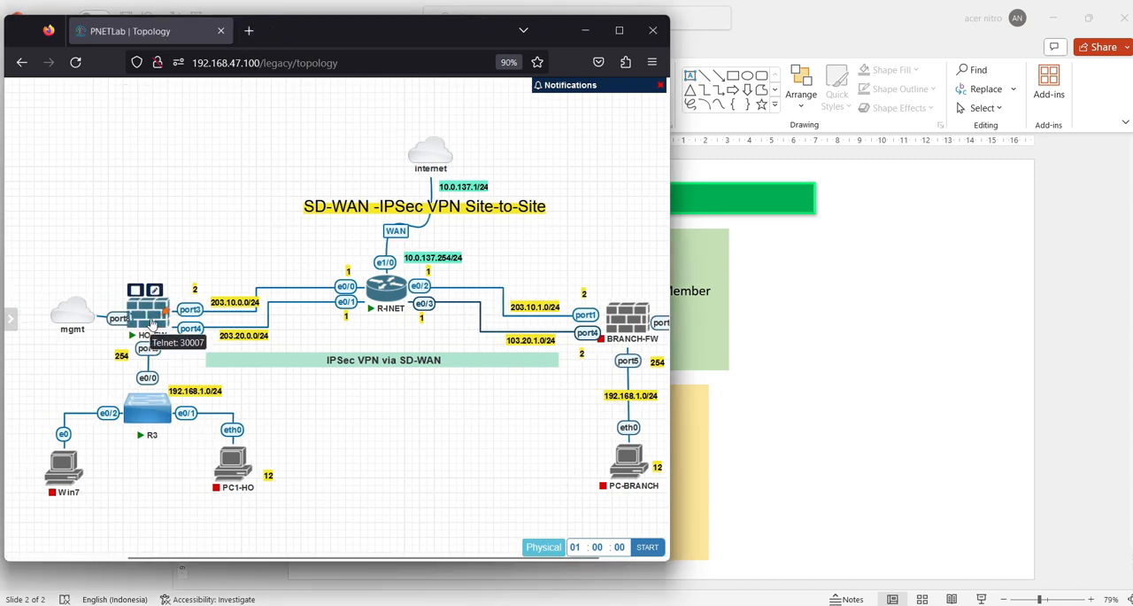
mouse_move(80, 326)
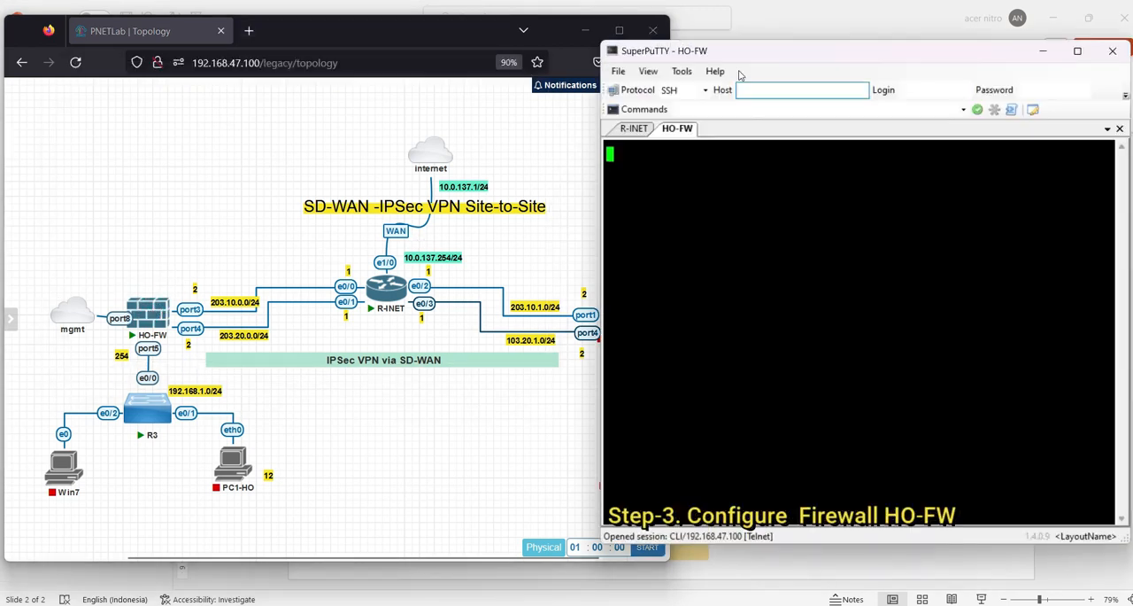
left_click_drag(738, 58, 807, 49)
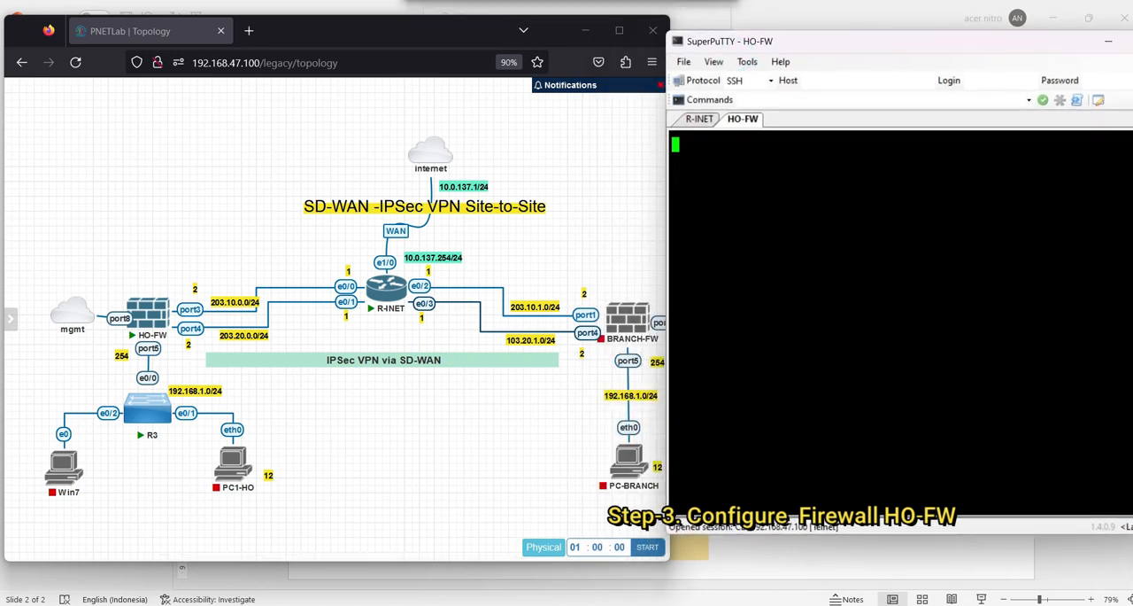
Log in to the HO-FW FortiGate console as admin and set and confirm a new account password
key("Return")
key("Return")
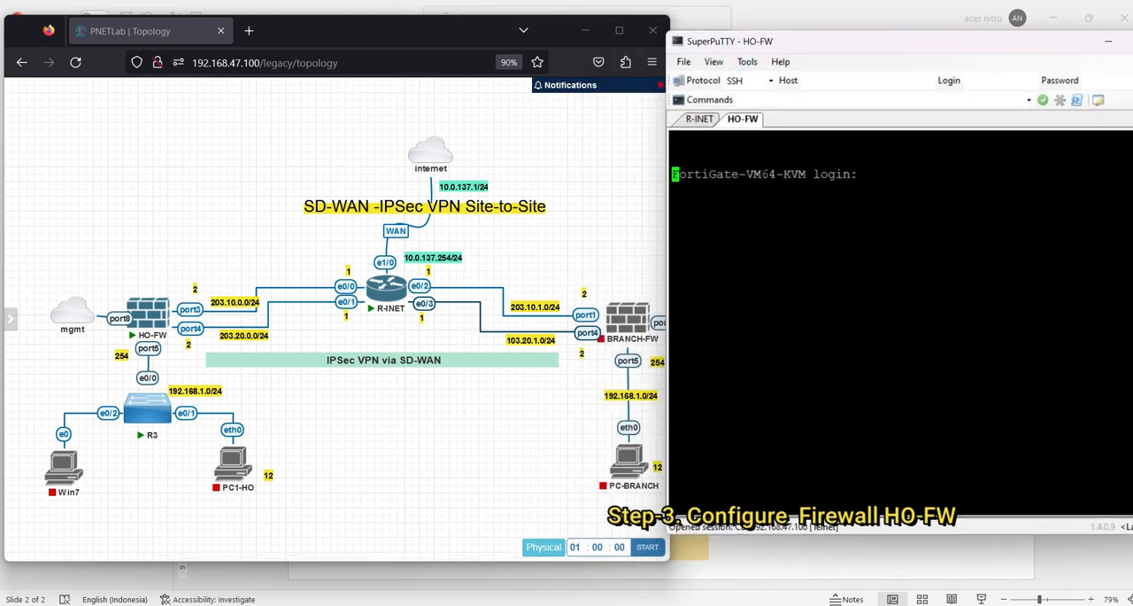
type("admin")
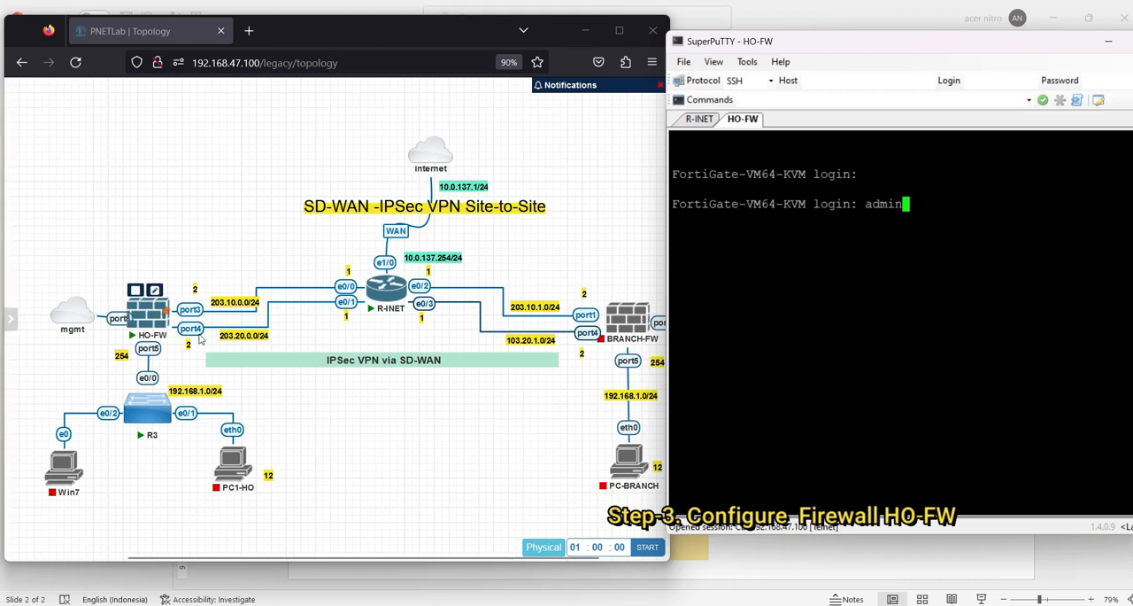
key("Return")
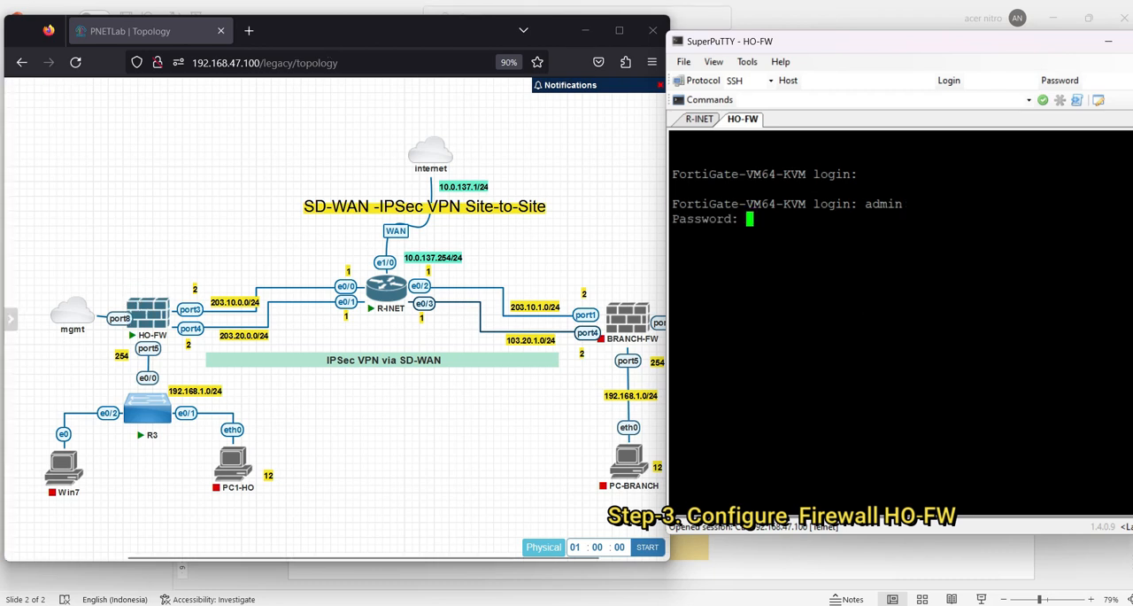
key("Return")
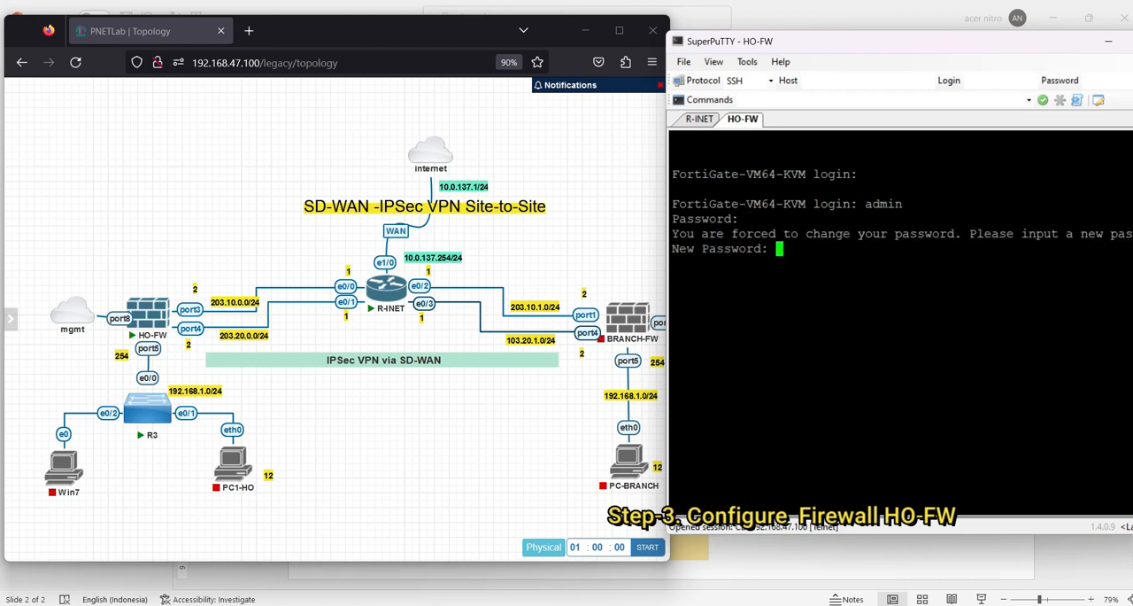
key("Return")
key("Return")
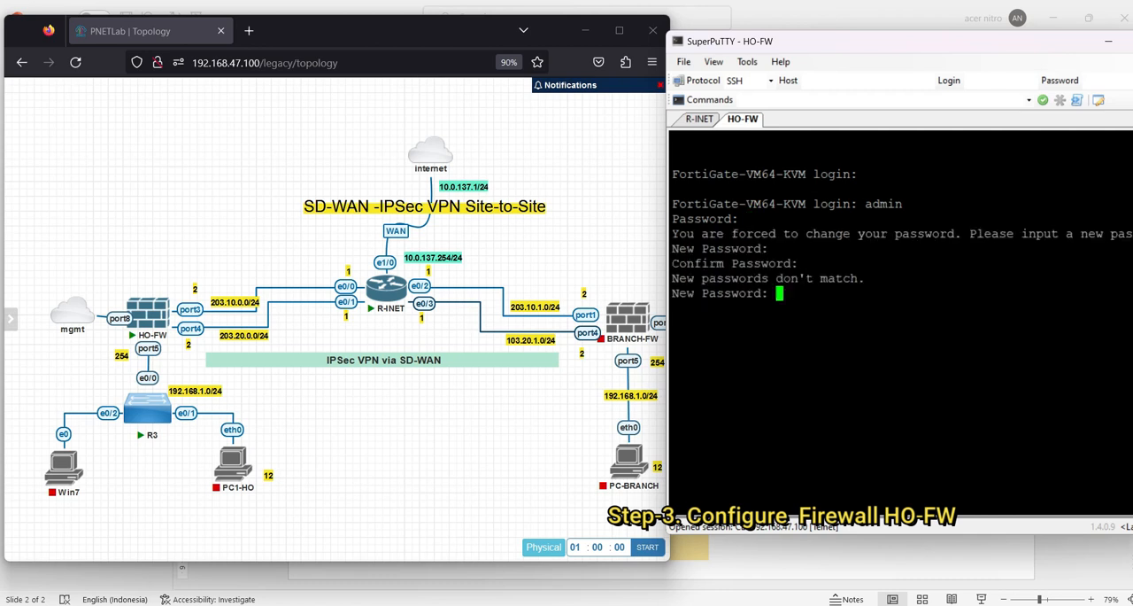
key("Return")
Set the firewall's hostname to HO-FW under config system global and end the configuration block
key("Return")
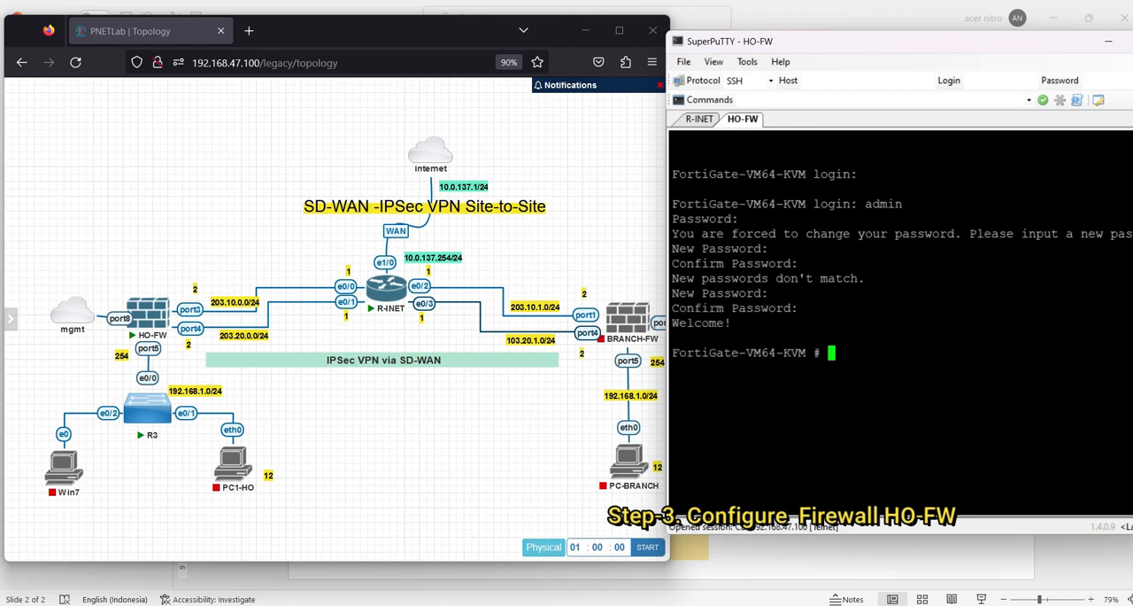
key("Return")
key("Return")
type("config ")
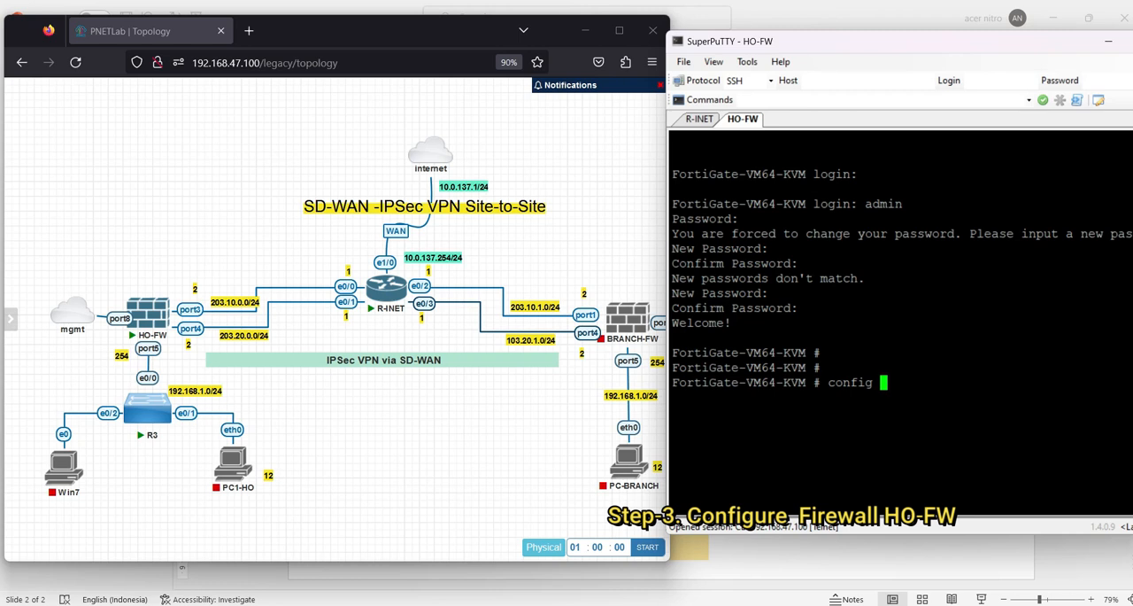
type("system global")
key("Return")
type("set hostname")
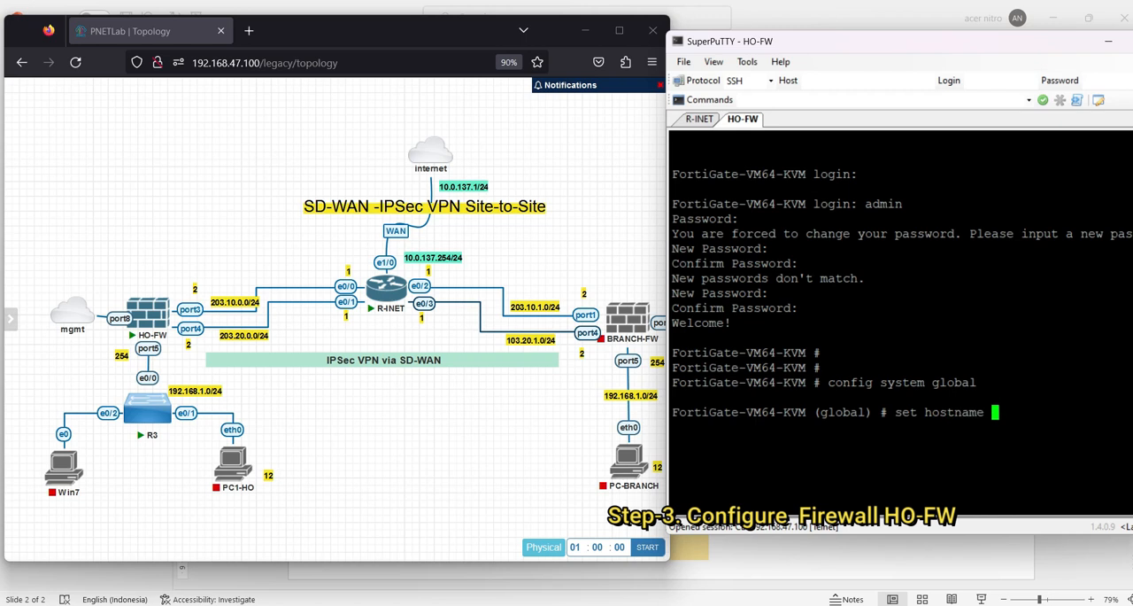
key("Caps_Lock")
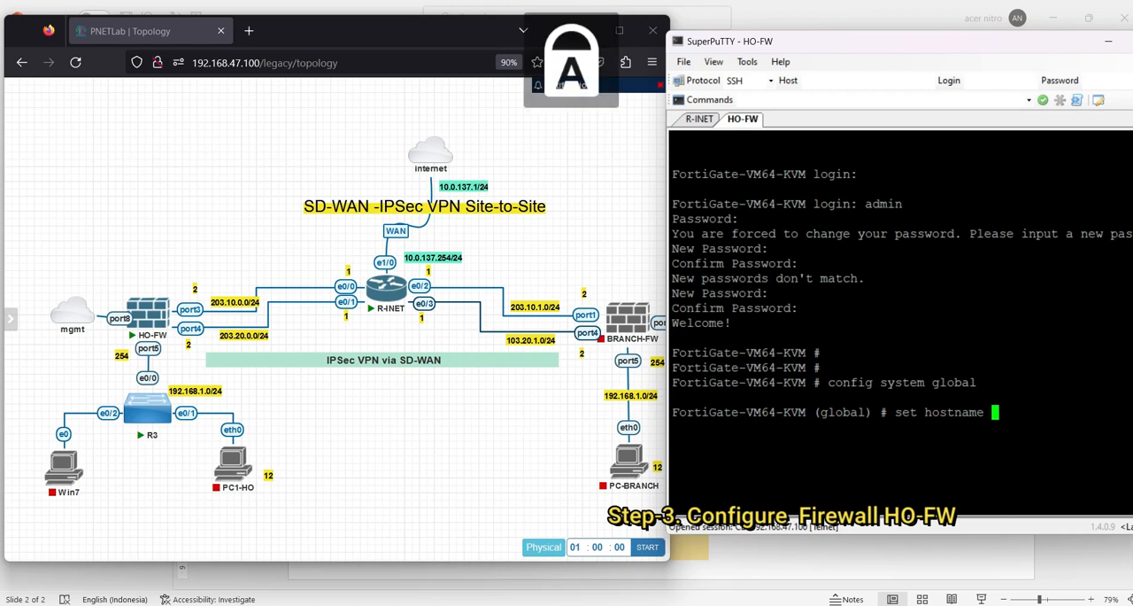
type("HO-FW")
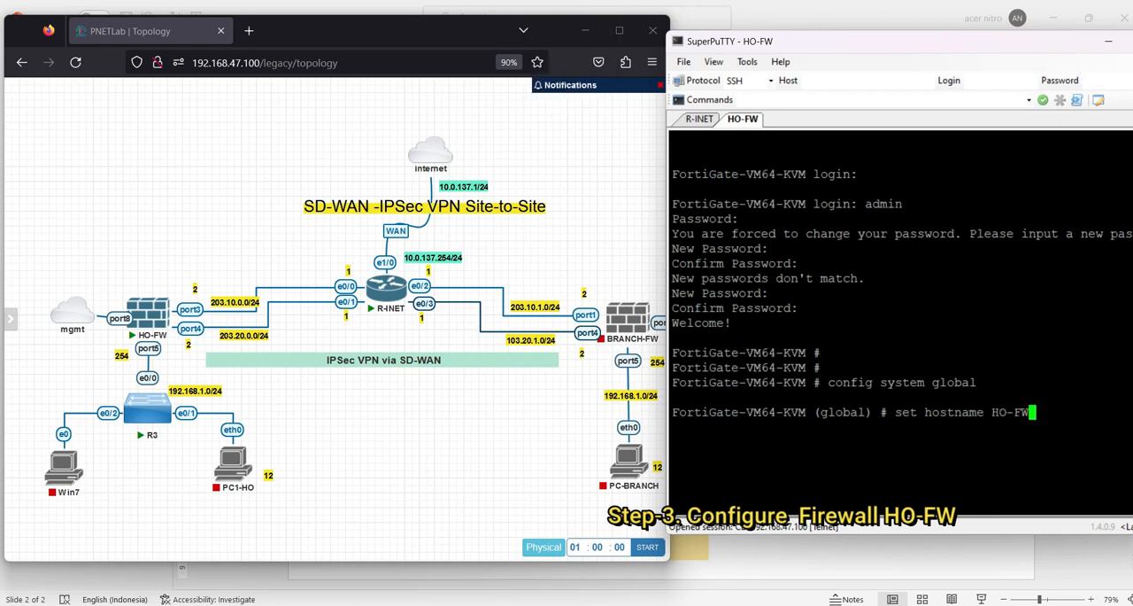
key("Return")
key("Caps_Lock")
type("end")
key("Return")
key("Return")
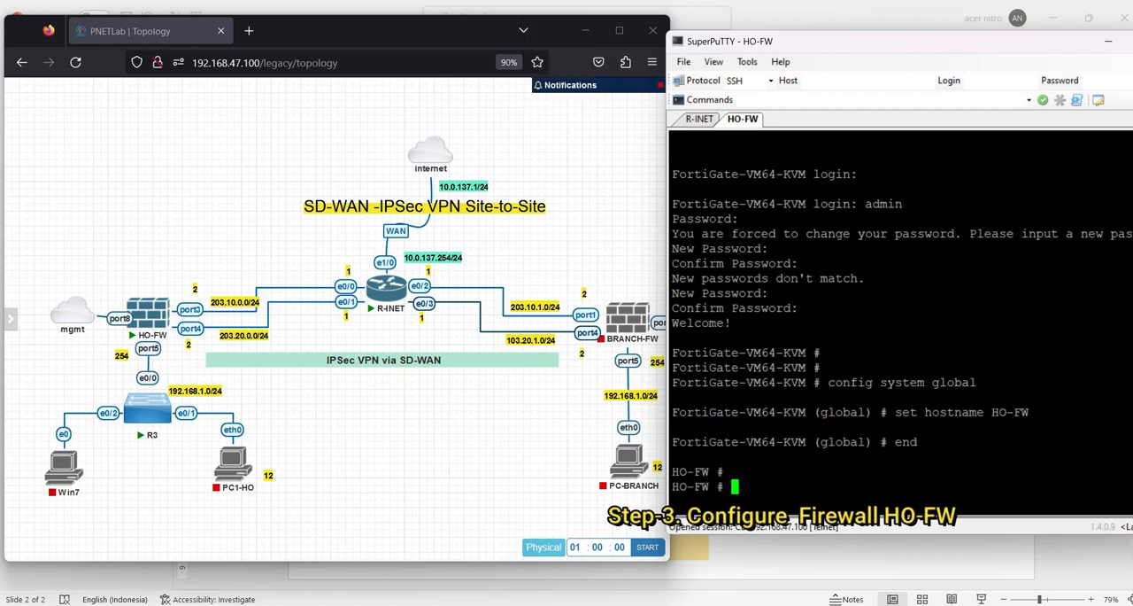
Enlarge the HO-FW console window and enter config system interface to edit port8
left_click_drag(829, 534, 816, 589)
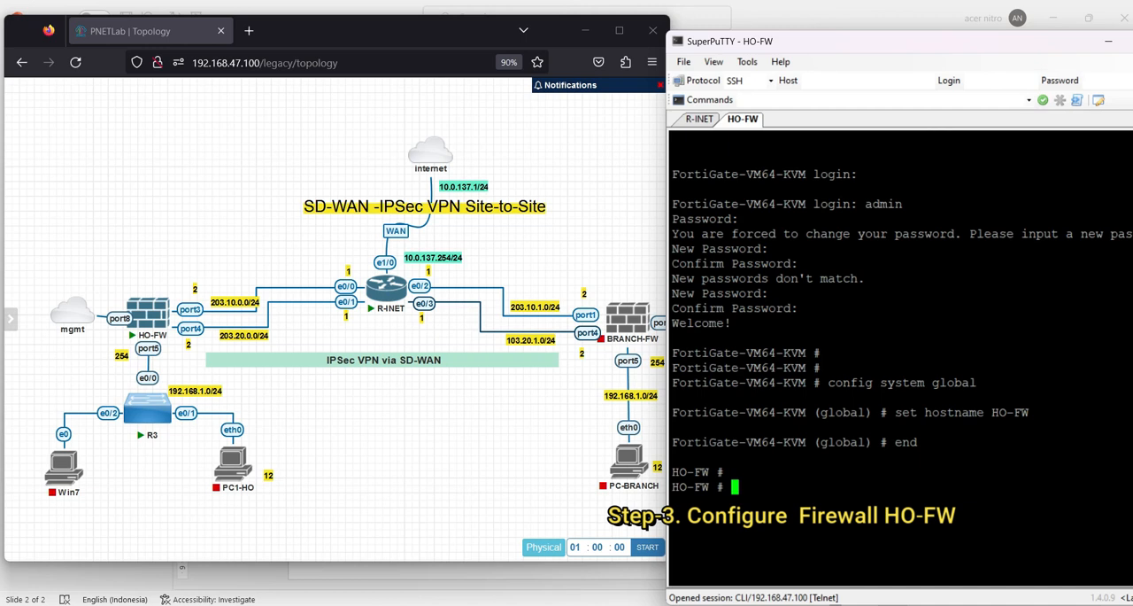
type("config system interface")
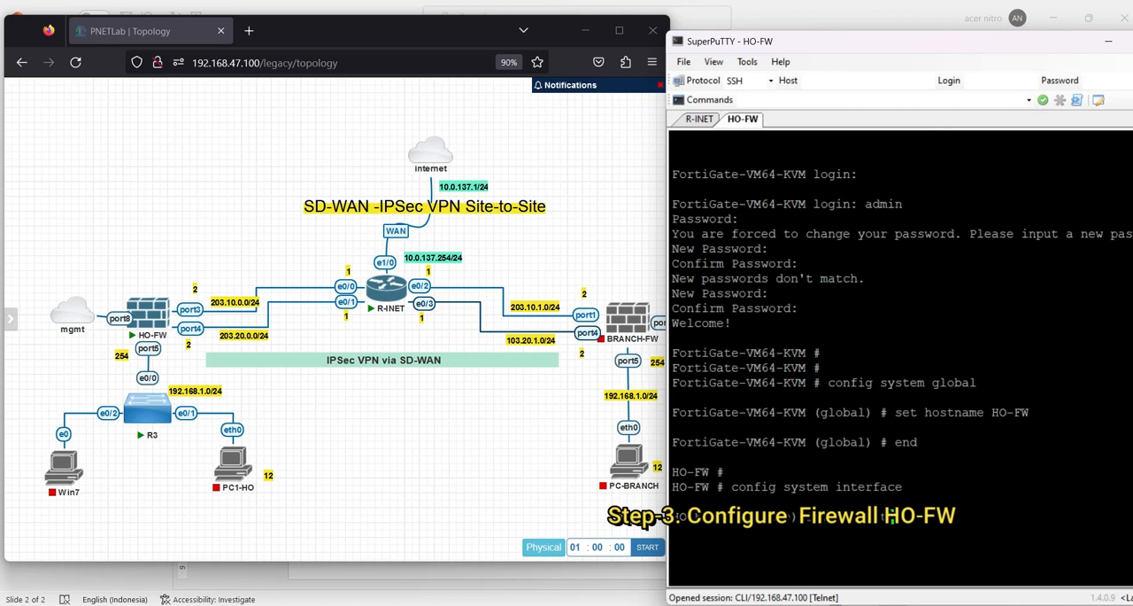
key("Return")
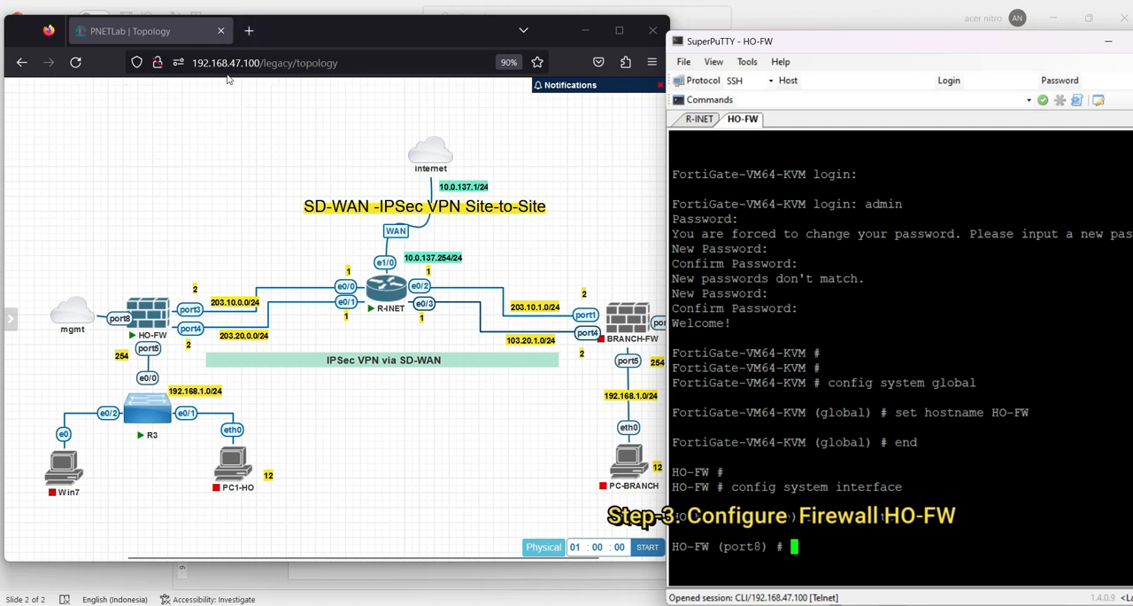
Run ipconfig in a Windows Command Prompt to check the VMnet8 adapter's address, and close the prompt
left_click(439, 603)
left_click(414, 315)
type("ipconfig")
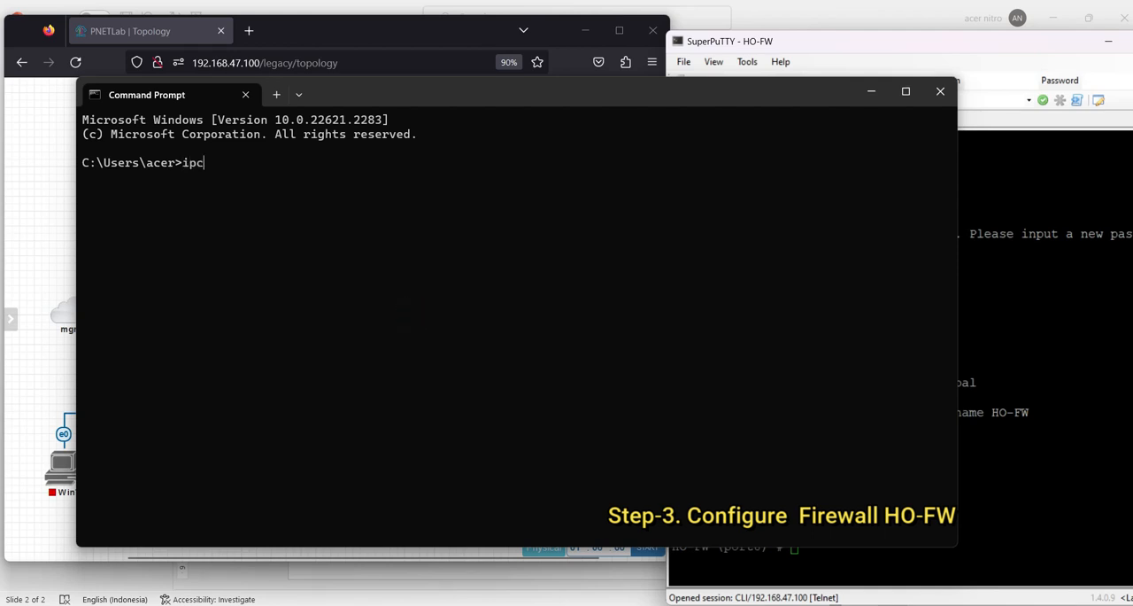
key("Return")
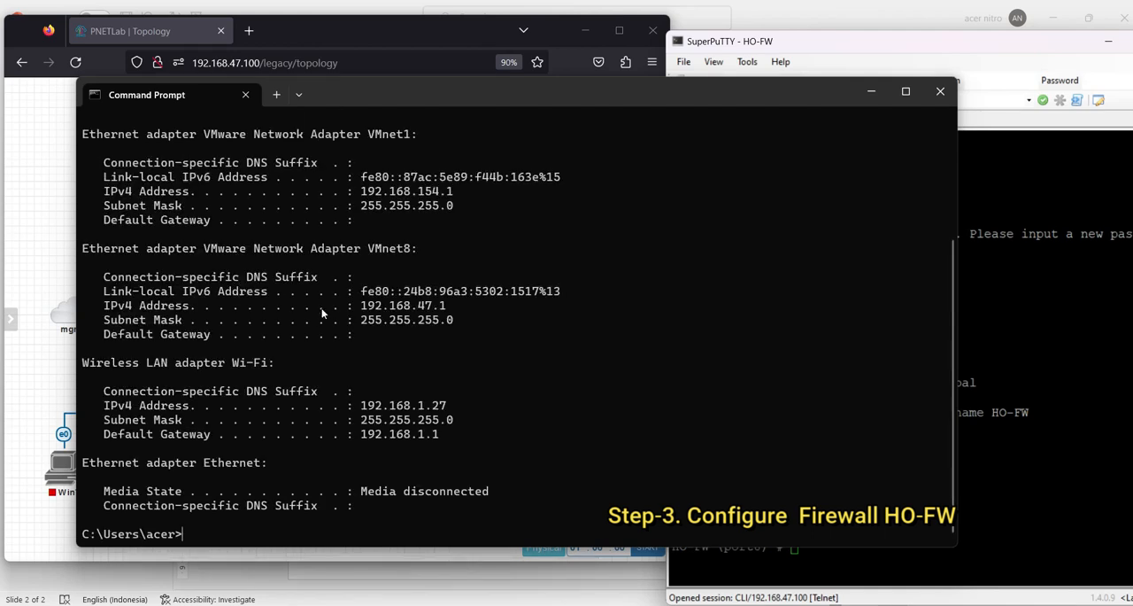
left_click_drag(355, 304, 467, 364)
left_click_drag(367, 249, 453, 364)
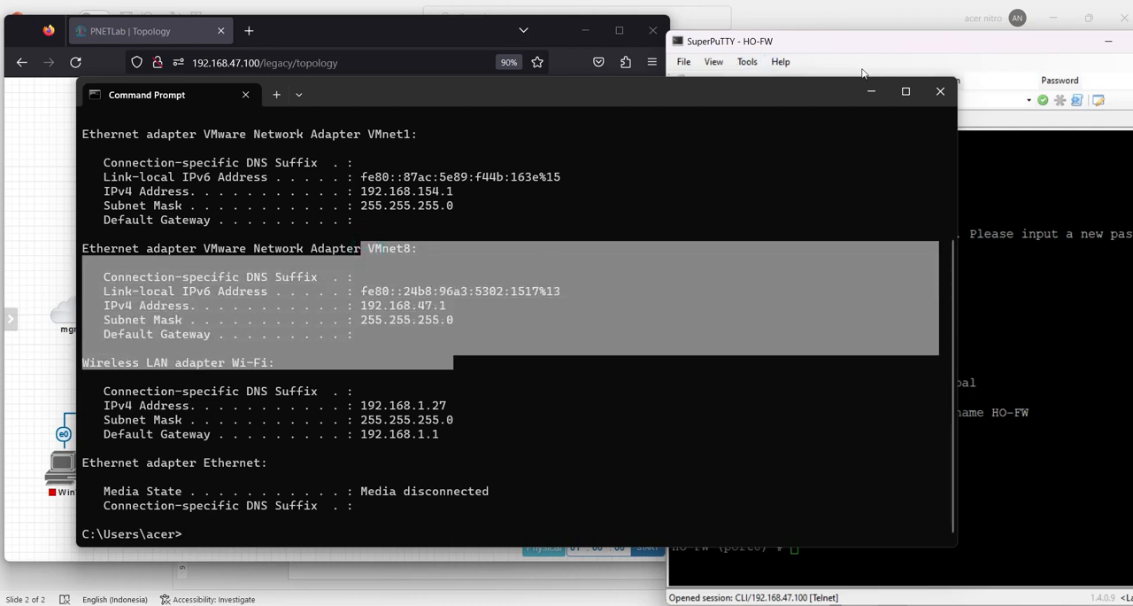
left_click(941, 91)
Set port8's IP address to 192.168.47.201/24 in the HO-FW console
left_click(770, 474)
key("Return")
key("Return")
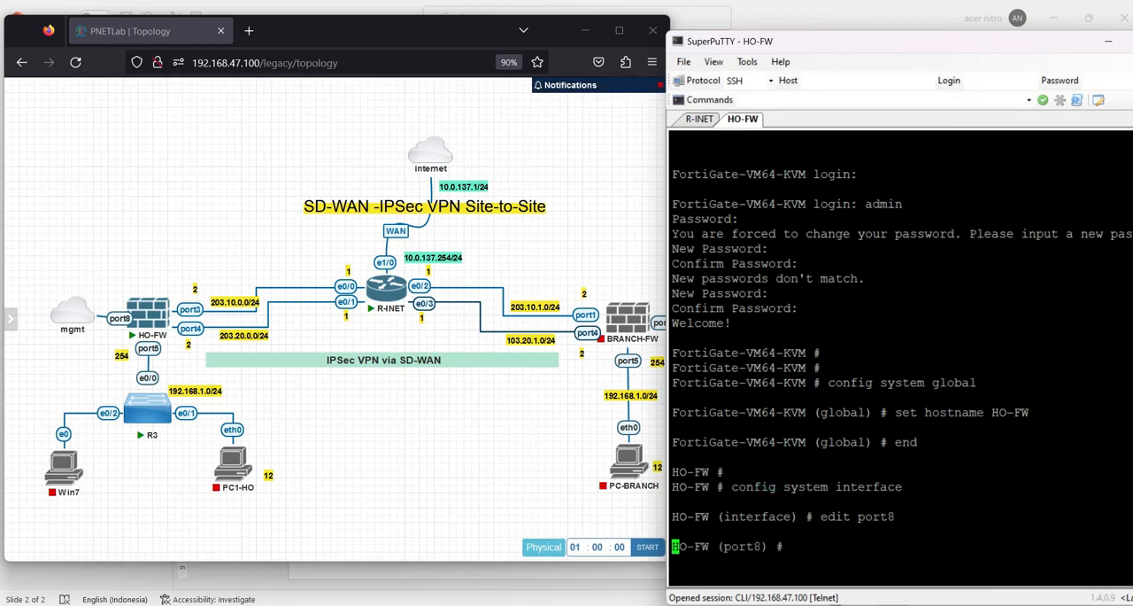
type("s")
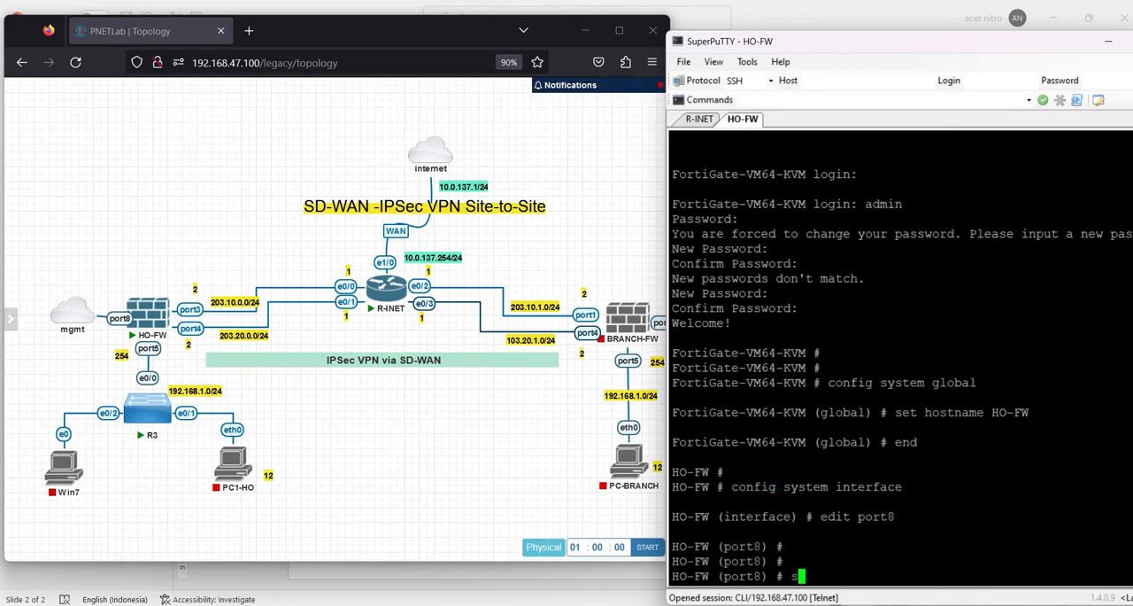
type("et ip")
left_click_drag(893, 50, 881, 32)
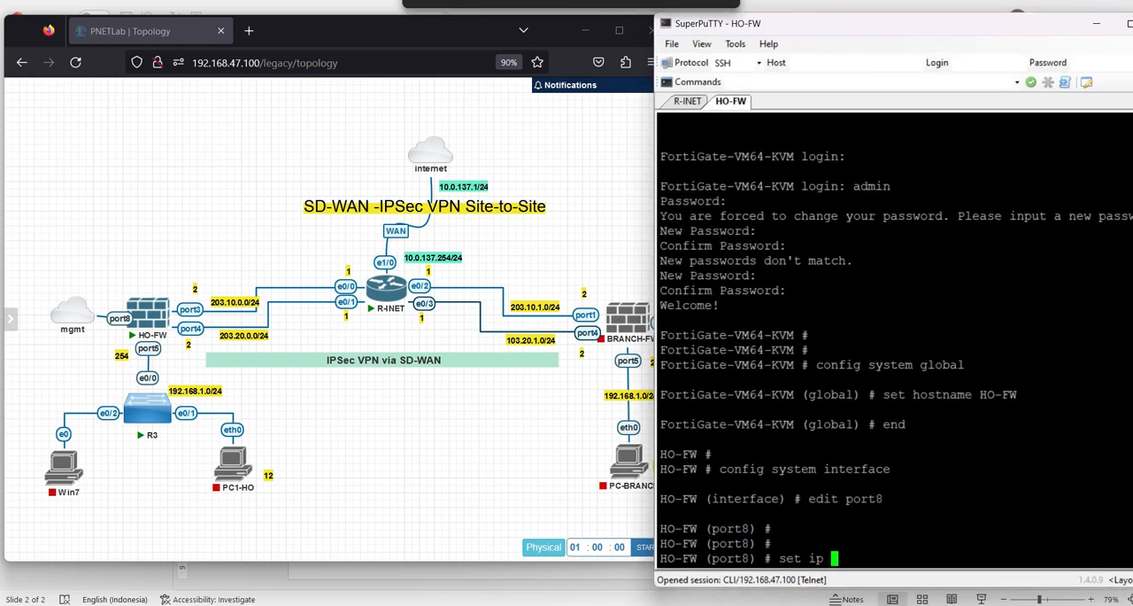
type("1")
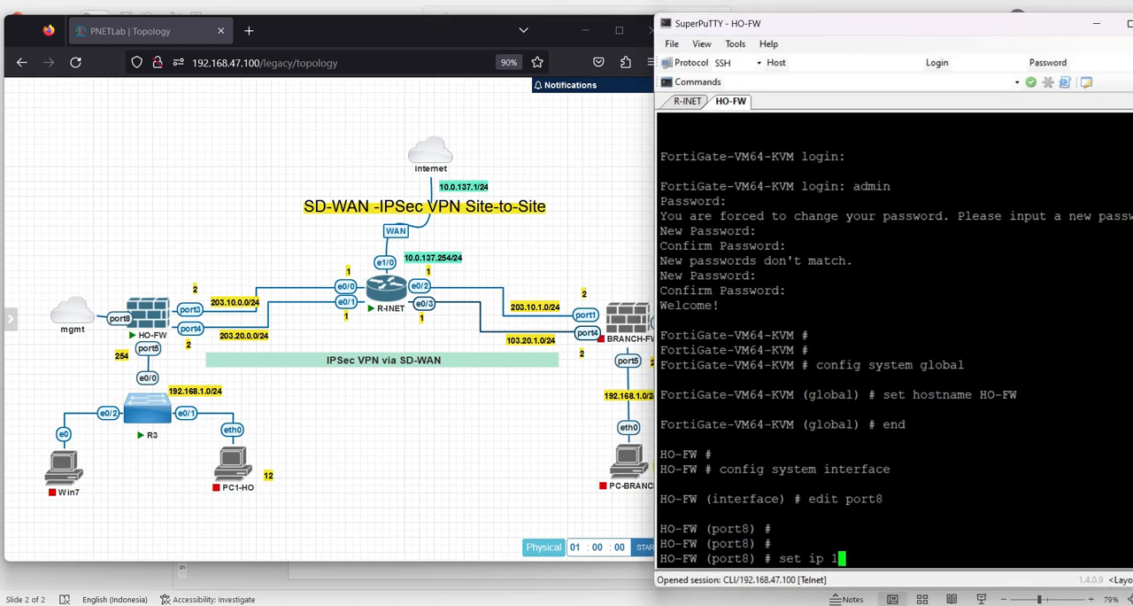
type("92.168.47.201/24")
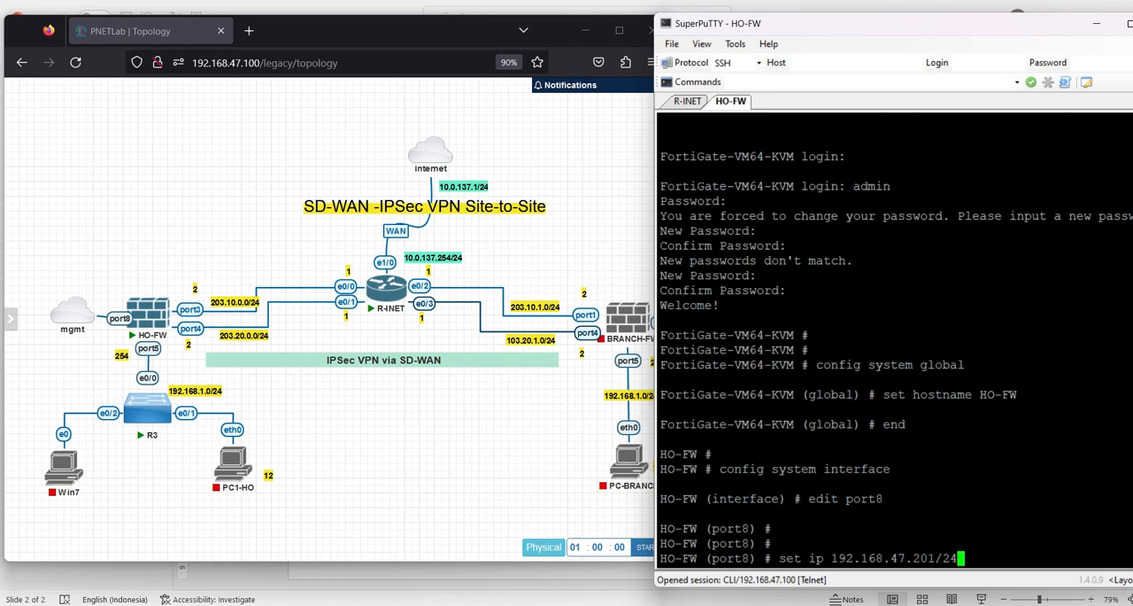
key("Return")
Give port8 the alias MGMT
type("set alias")
key("Caps_Lock")
type("MGMT")
key("Return")
key("Caps_Lock")
Allow https, http, ping and ssh access on port8 and end the interface configuration
type("s")
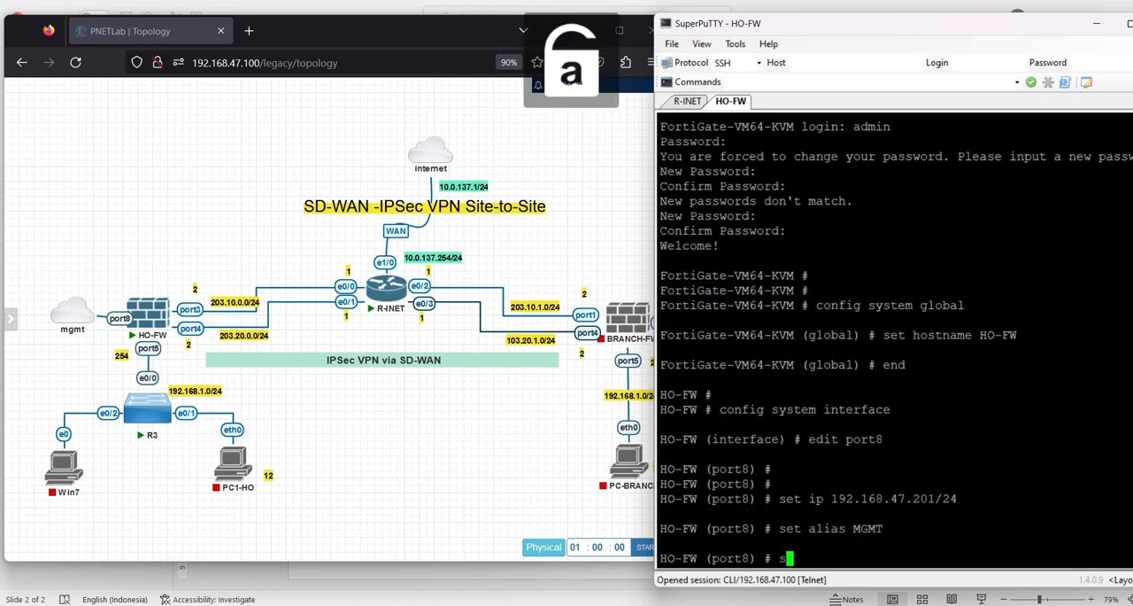
type("et allowaccess httpshtt")
key("BackSpace")
key("BackSpace")
type("http ")
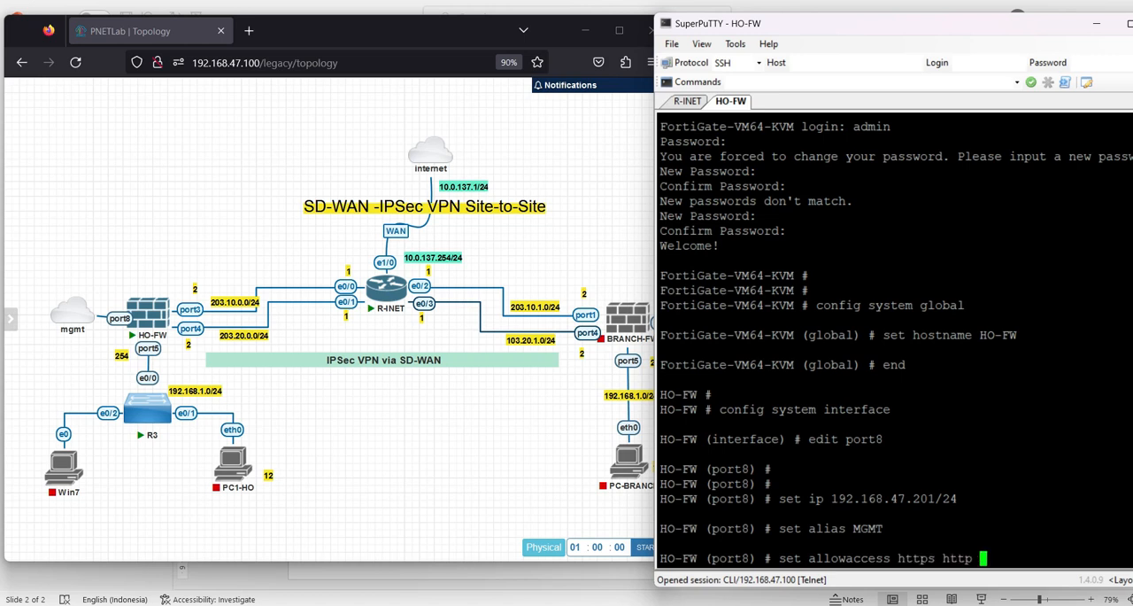
type("pingp")
type("i")
key("BackSpace")
type("ssh")
key("Return")
type("end")
key("Return")
key("Return")
key("Return")
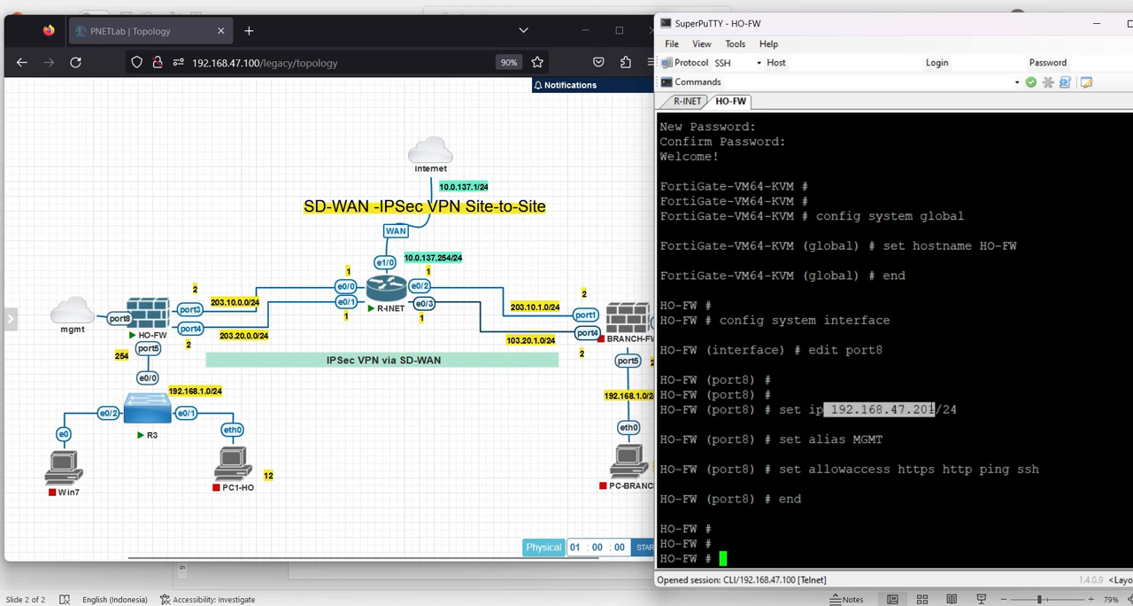
Open the firewall's web interface at 192.168.47.201 in a new browser tab
left_click(248, 31)
type("192.168.47.201")
key("Return")
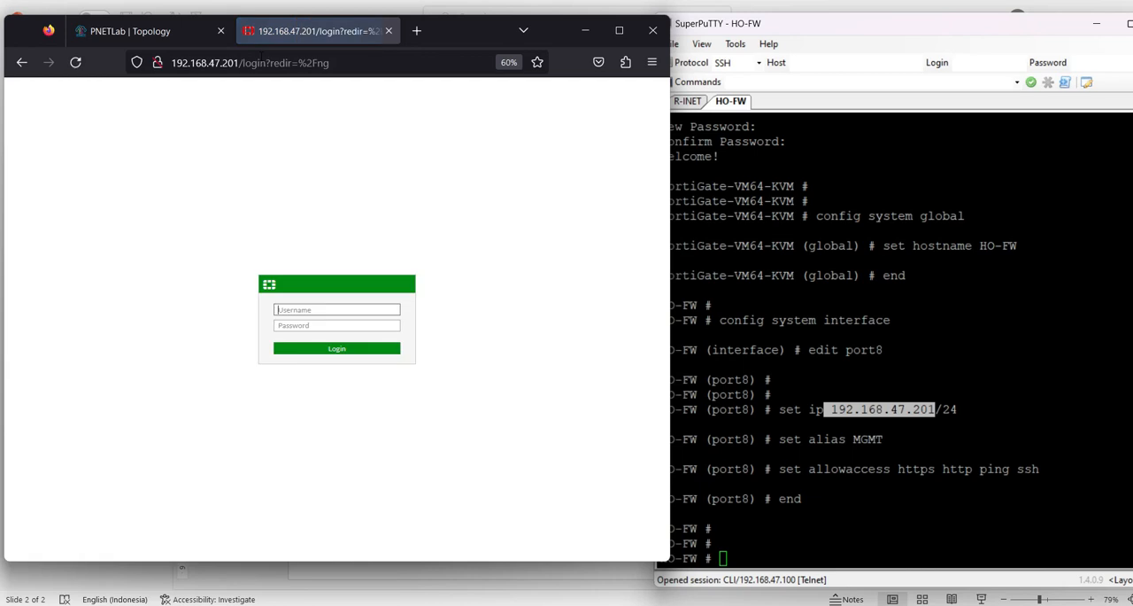
left_click(166, 31)
left_click(304, 30)
Log in to the HO-FW web interface as admin with the account password
left_click(303, 307)
type("admin")
key("Return")
type("adm")
key("Tab")
type("ad")
key("Return")
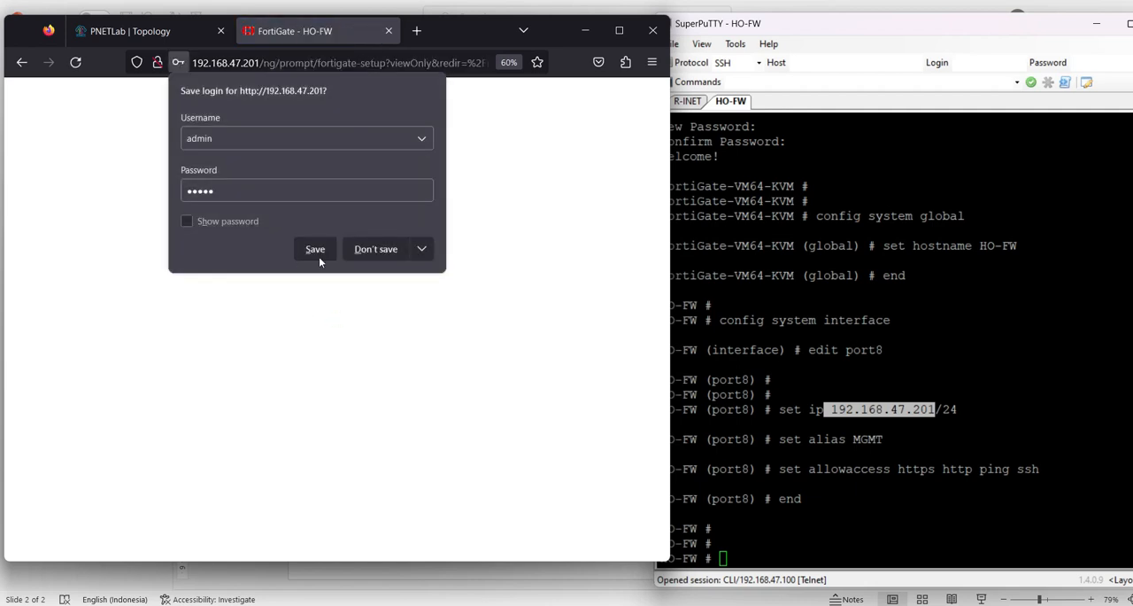
Postpone the remaining FortiGate setup and dismiss the FortiOS 6.4.5 introduction to reach the dashboard
left_click(1096, 31)
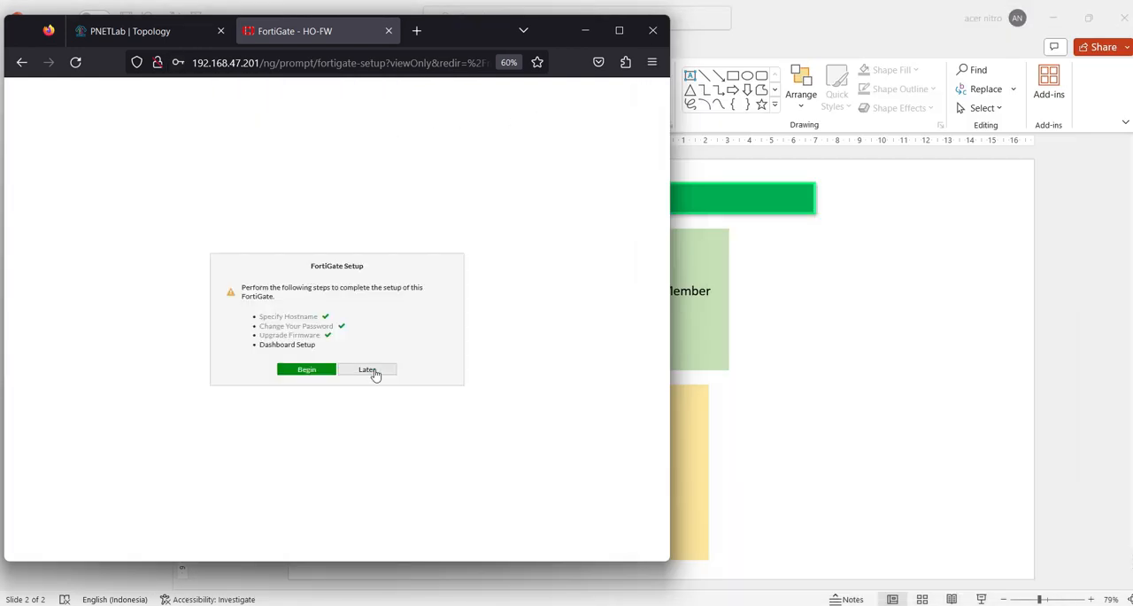
left_click(375, 373)
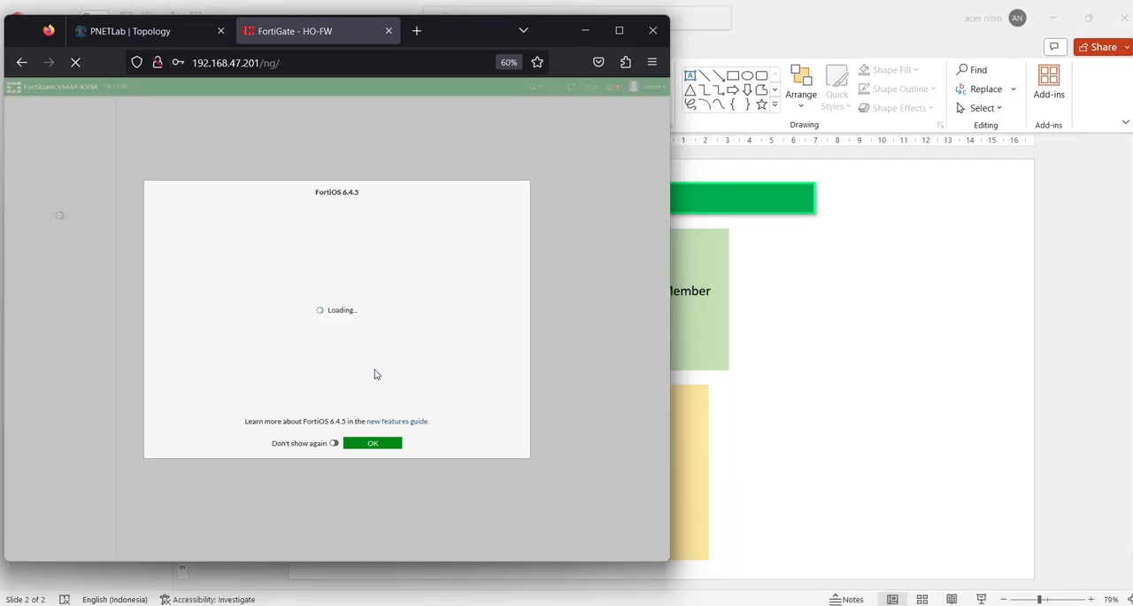
left_click(387, 443)
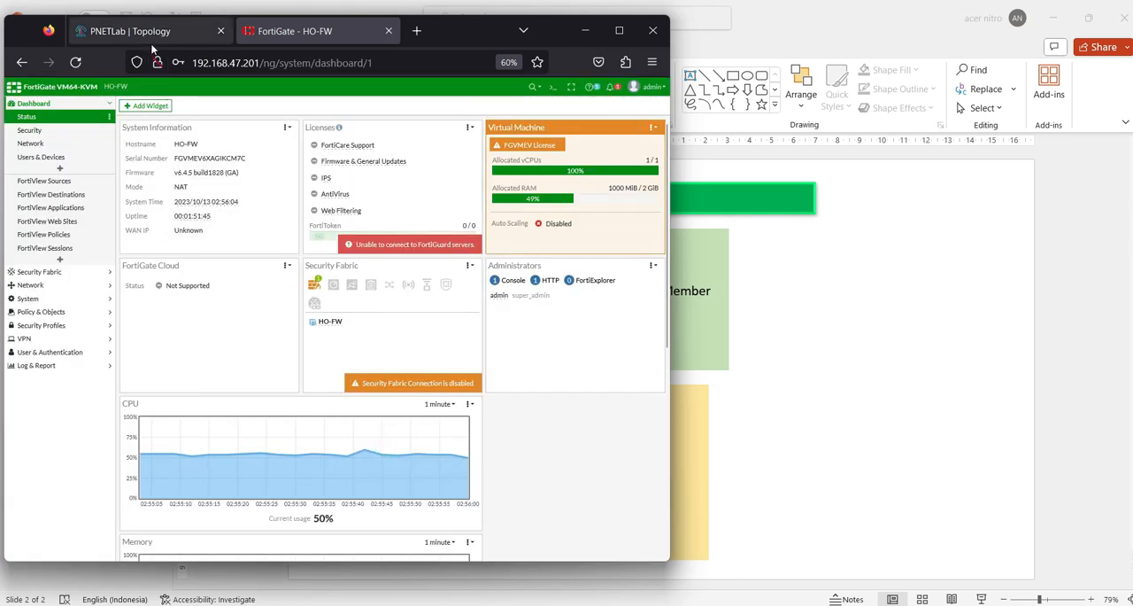
Review the management IP and port3, port4, port5 items on the SD-WAN plan slide in PowerPoint, and minimize the presentation
left_click(728, 603)
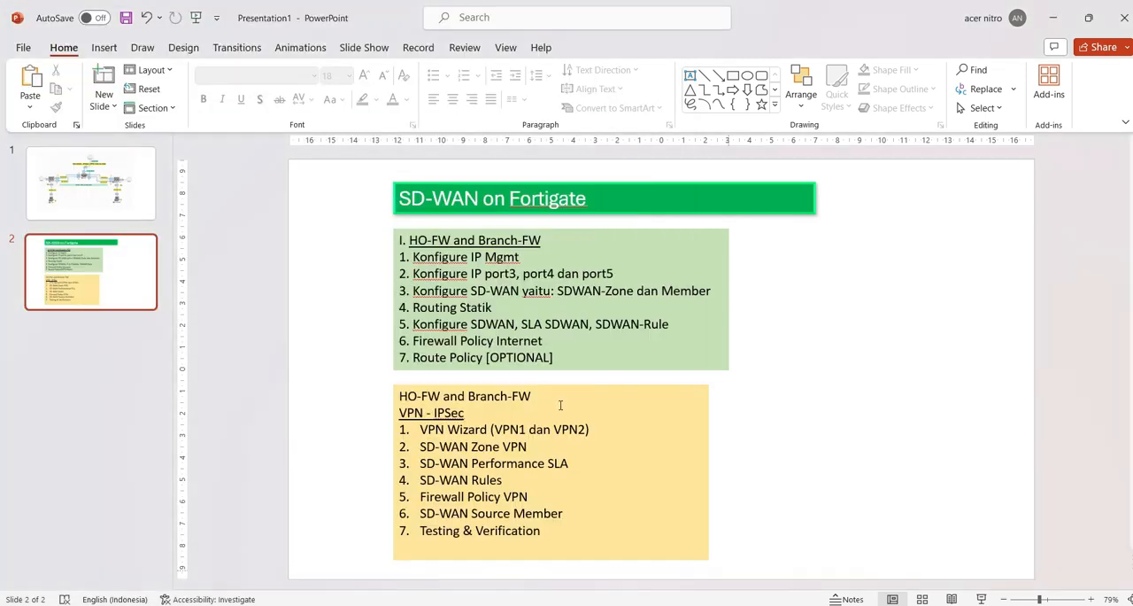
left_click(487, 274)
left_click_drag(414, 257, 519, 259)
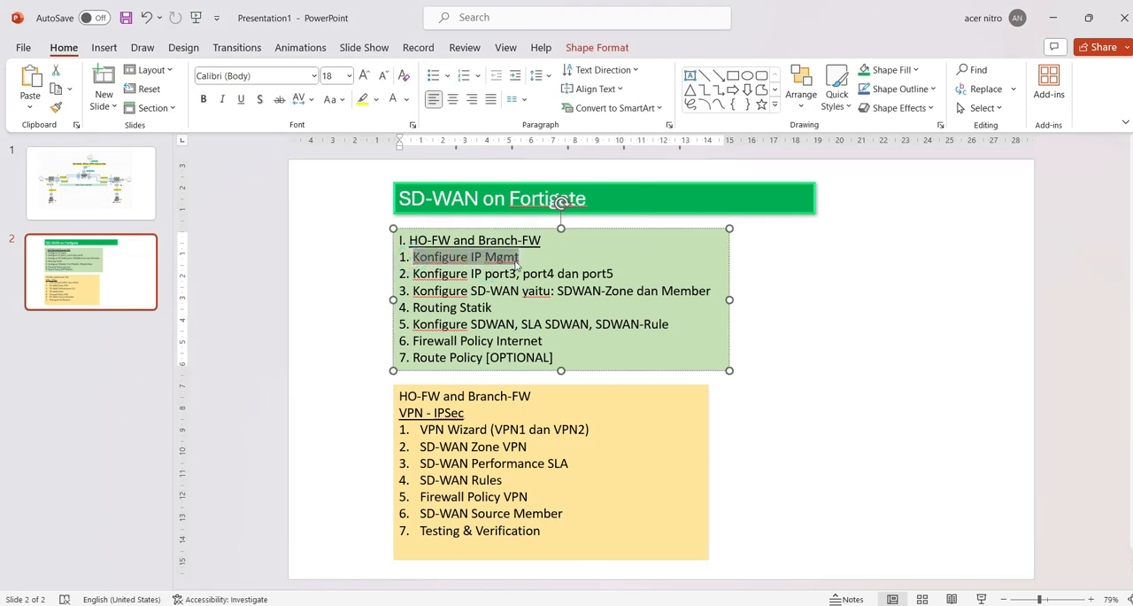
left_click_drag(412, 274, 615, 277)
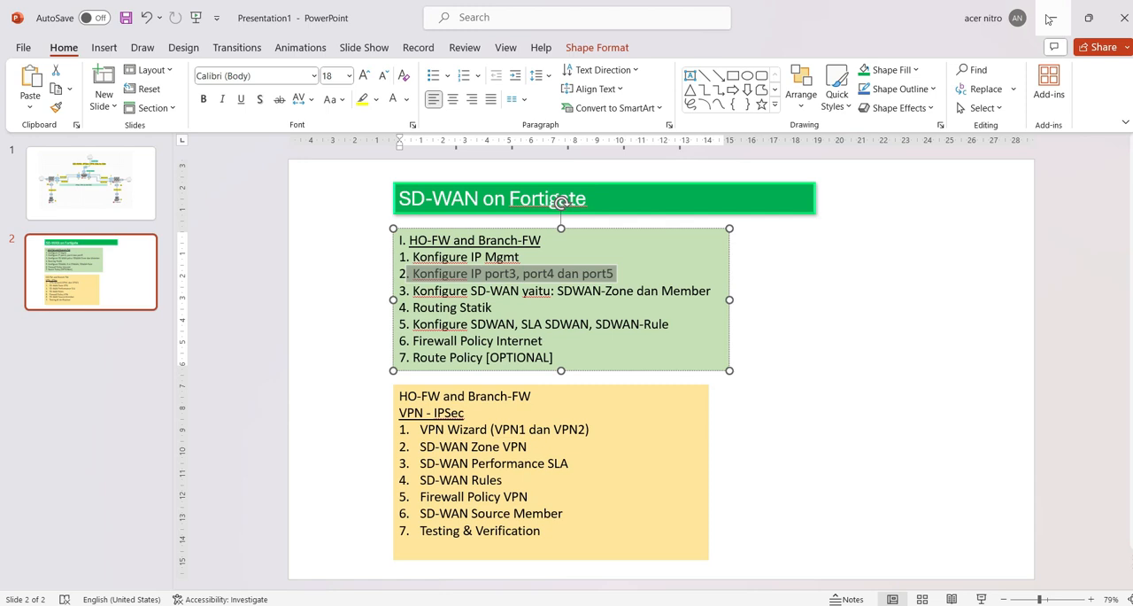
left_click(1047, 17)
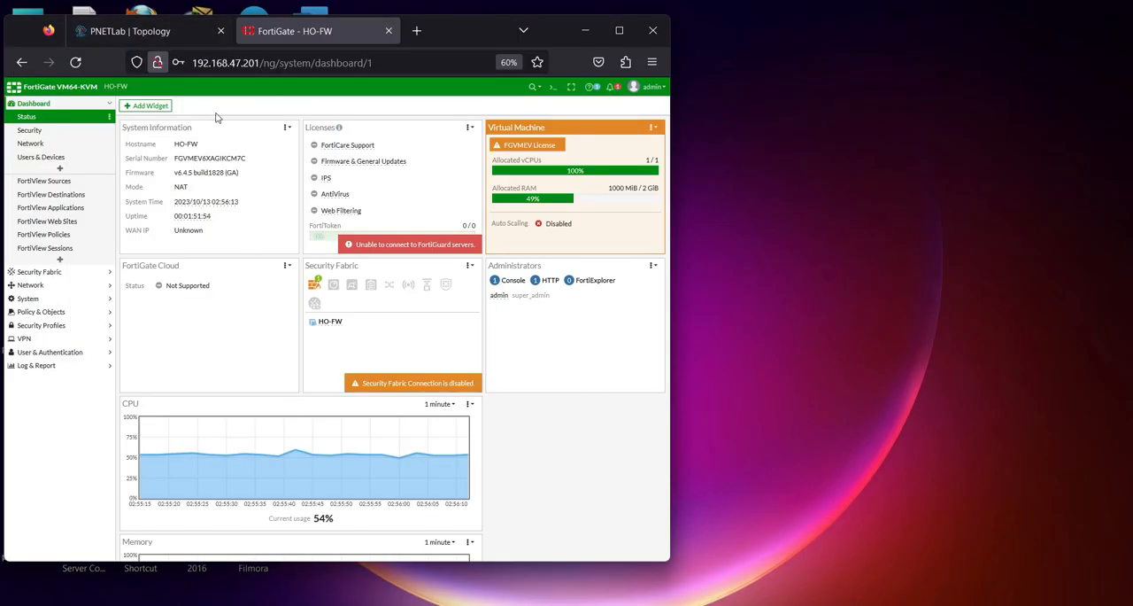
Narrow the browser window slightly, check the topology and open HO-FW's network interfaces list
left_click_drag(670, 236, 660, 235)
left_click(130, 31)
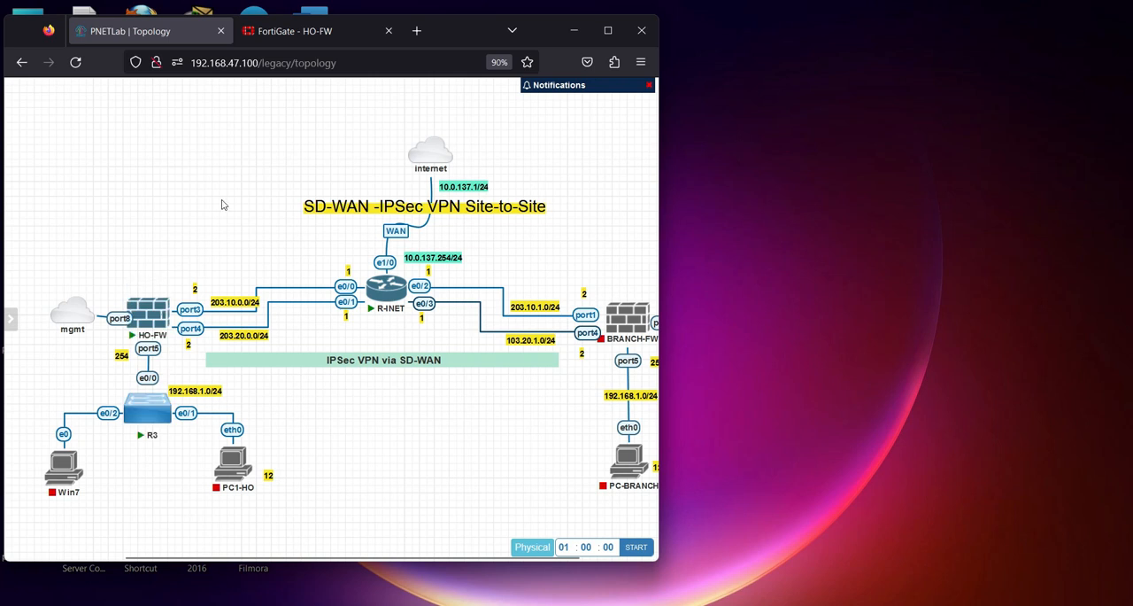
left_click(301, 30)
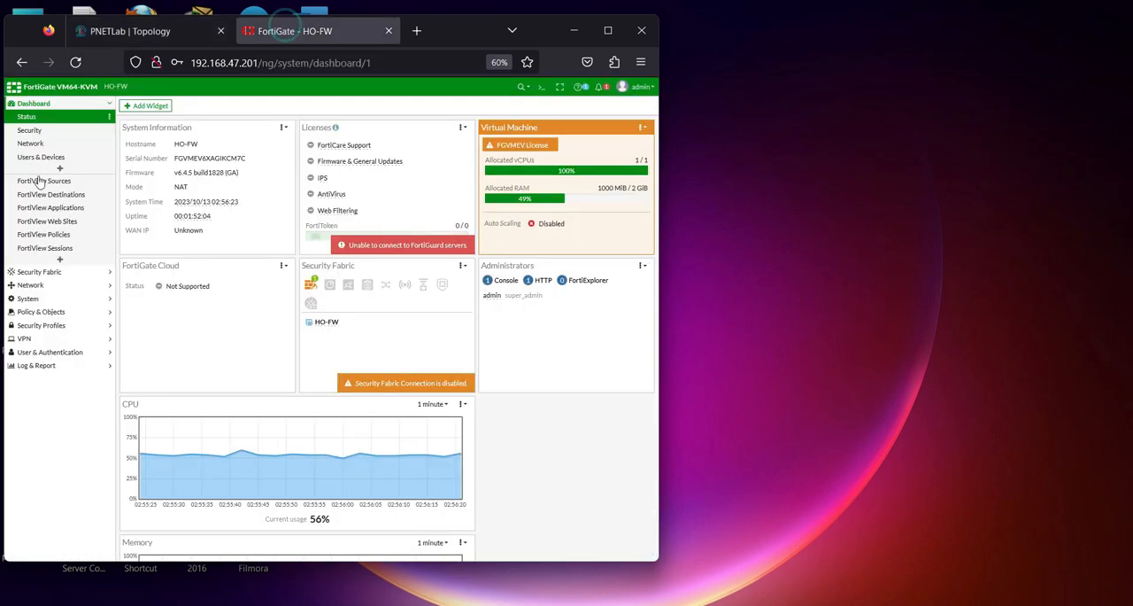
left_click(35, 285)
left_click(41, 146)
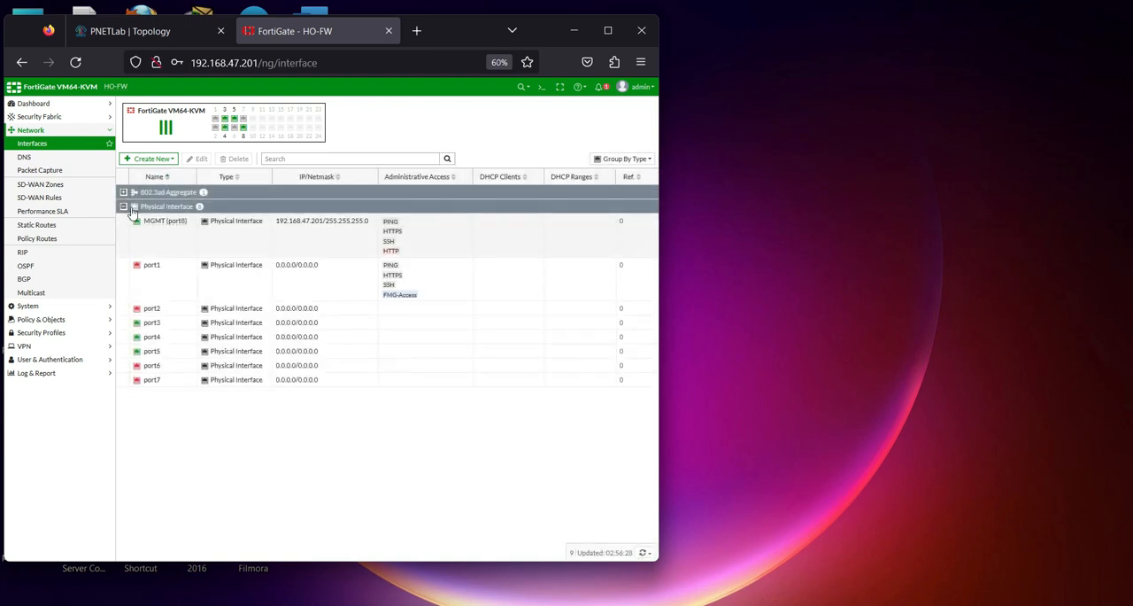
Edit port3, giving it the alias WAN1 and the IP/netmask 203.10.0.2/24
double_click(140, 325)
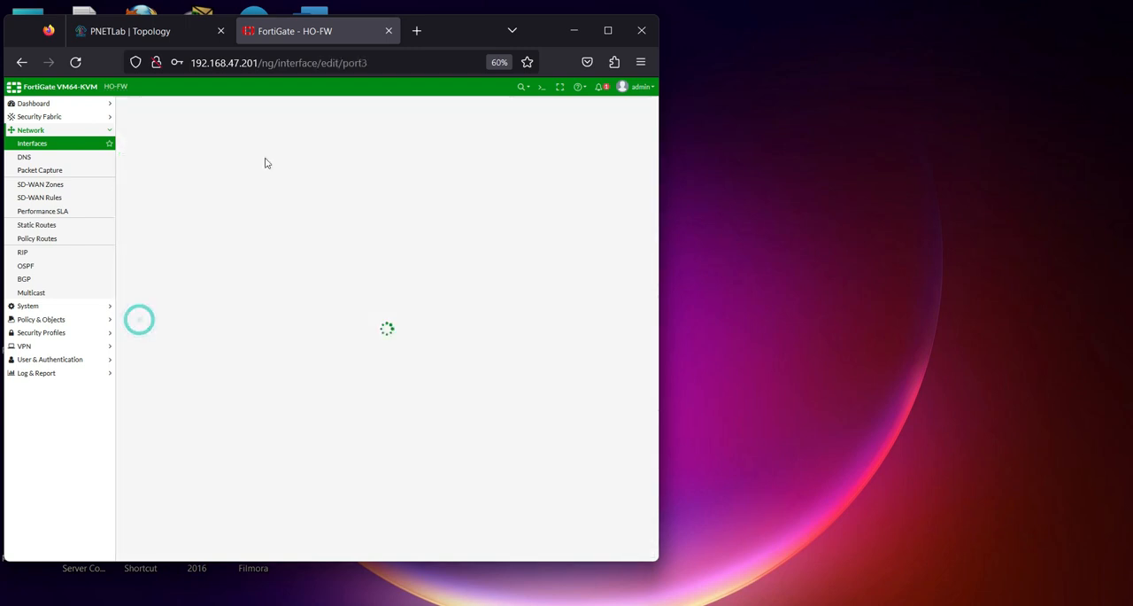
left_click(230, 135)
key("Caps_Lock")
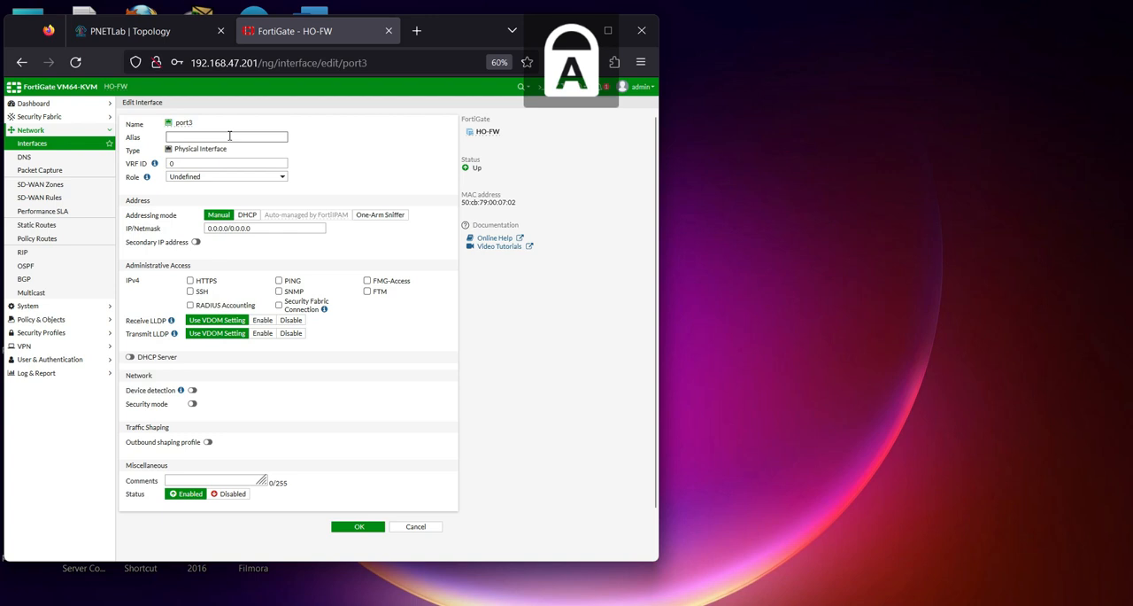
type("WAN1")
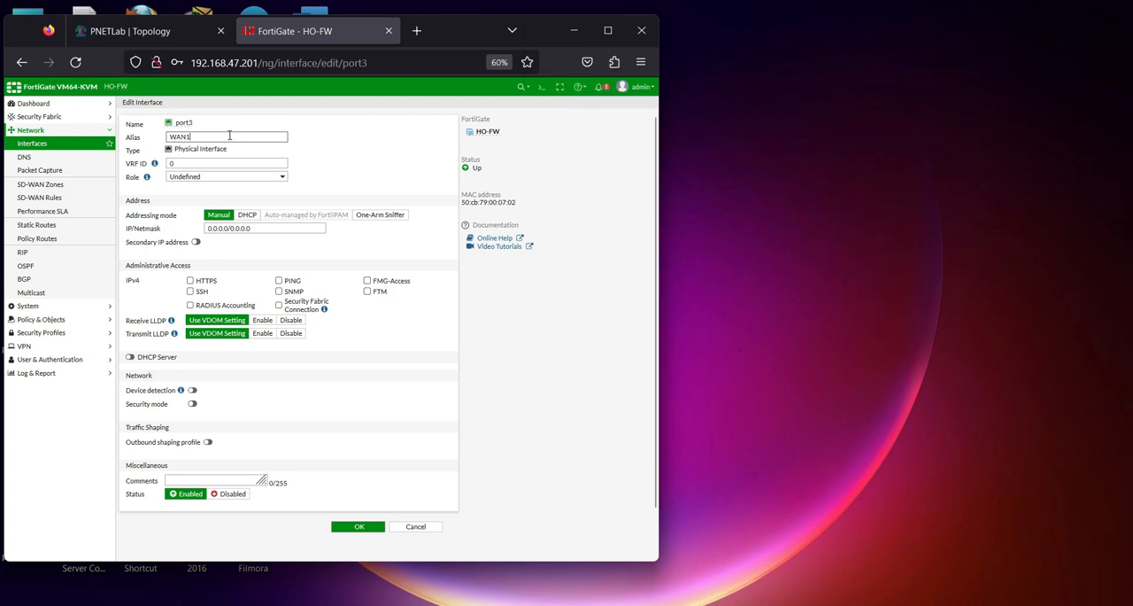
key("Caps_Lock")
left_click(261, 227)
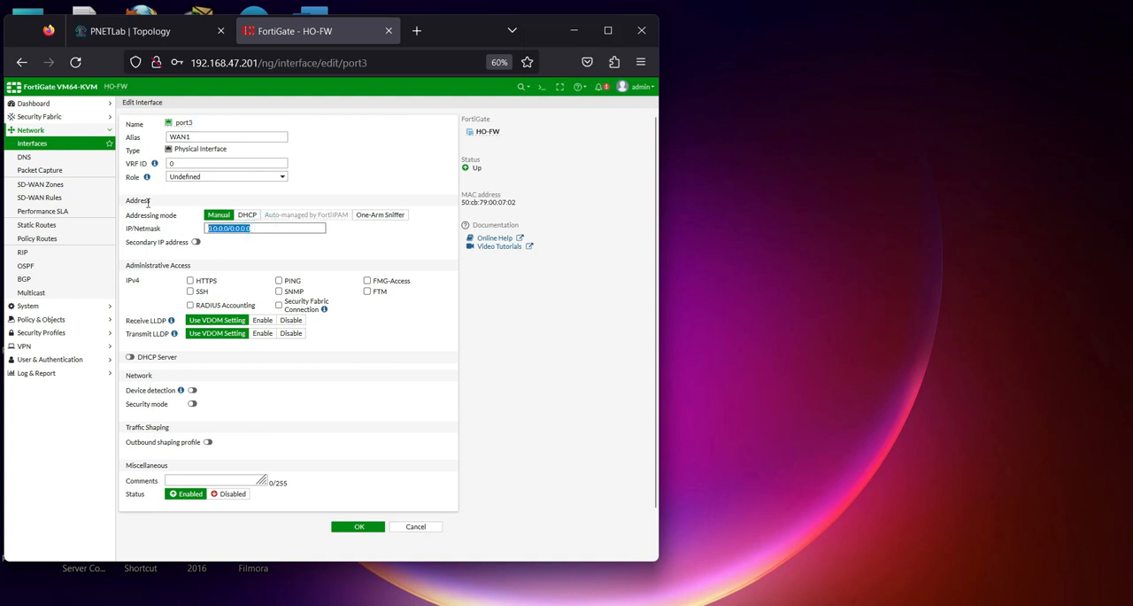
type("203.10.0")
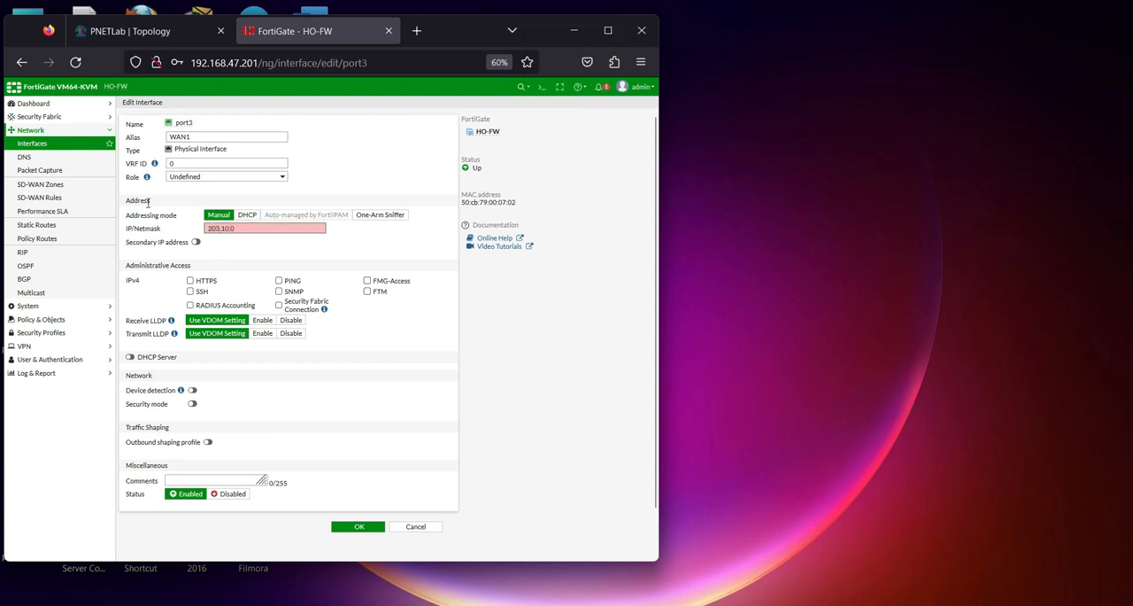
type(".2/24")
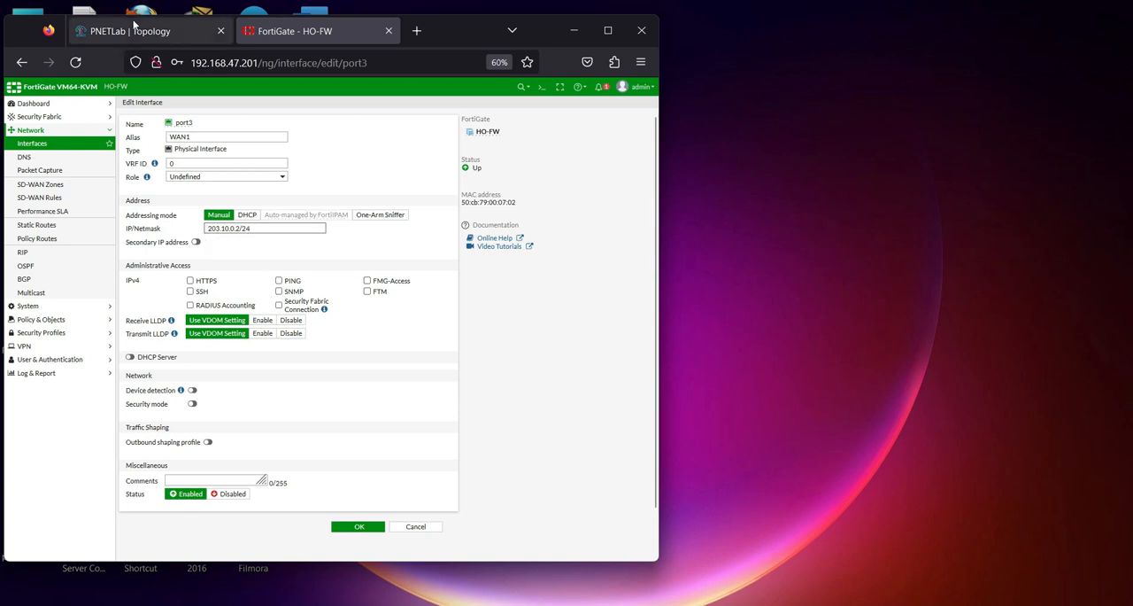
Check port3's addressing against the topology, enable PING as its IPv4 administrative access and save the interface
left_click(133, 31)
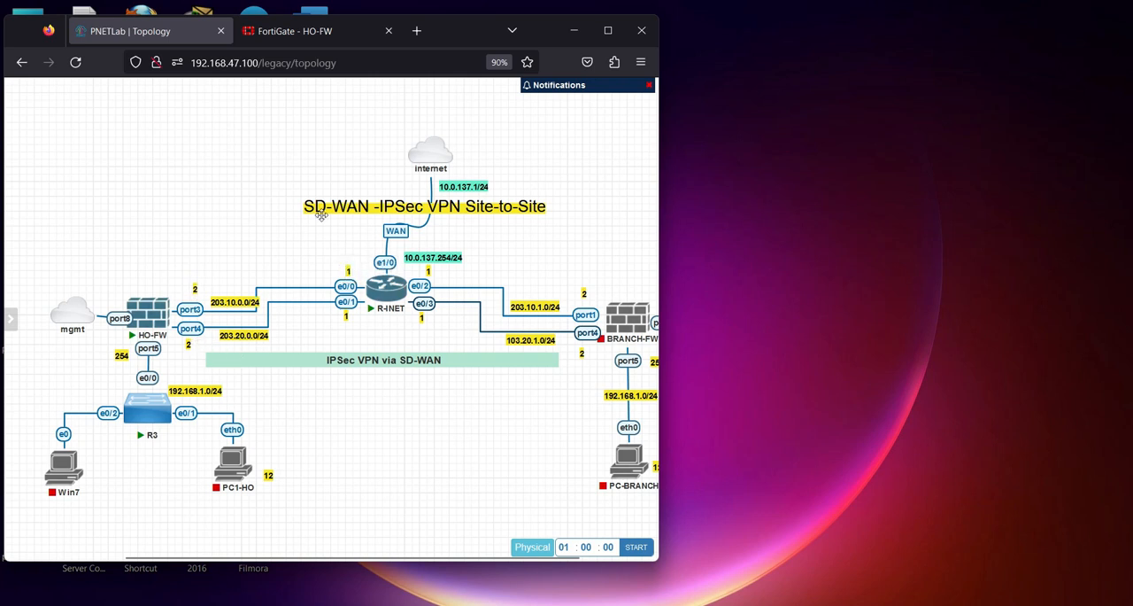
left_click(288, 31)
left_click(278, 280)
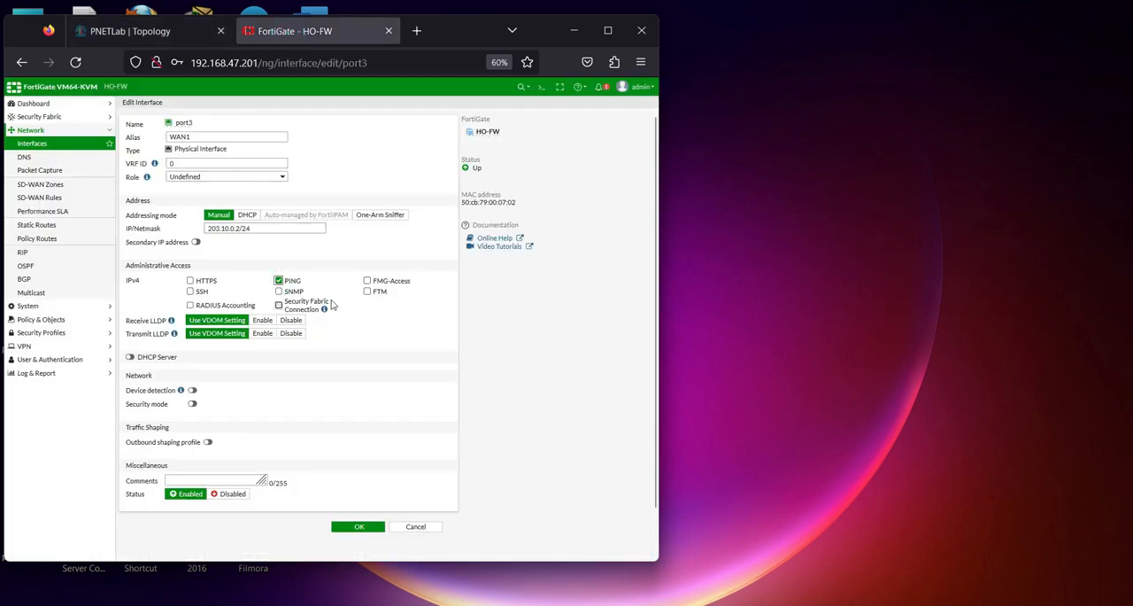
triple_click(266, 228)
key("ctrl+c")
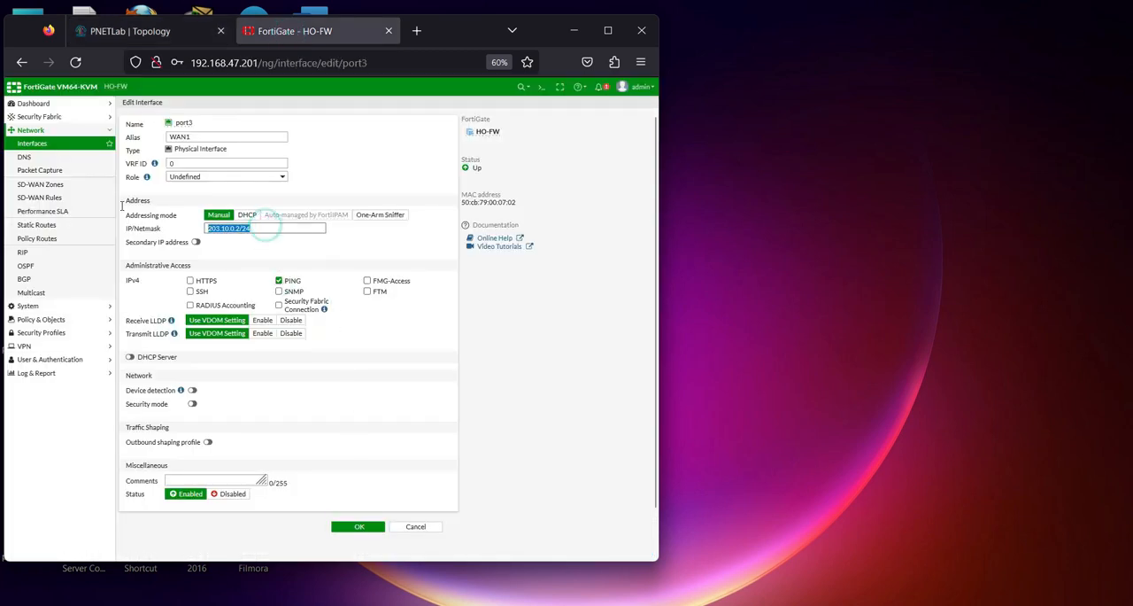
left_click(363, 530)
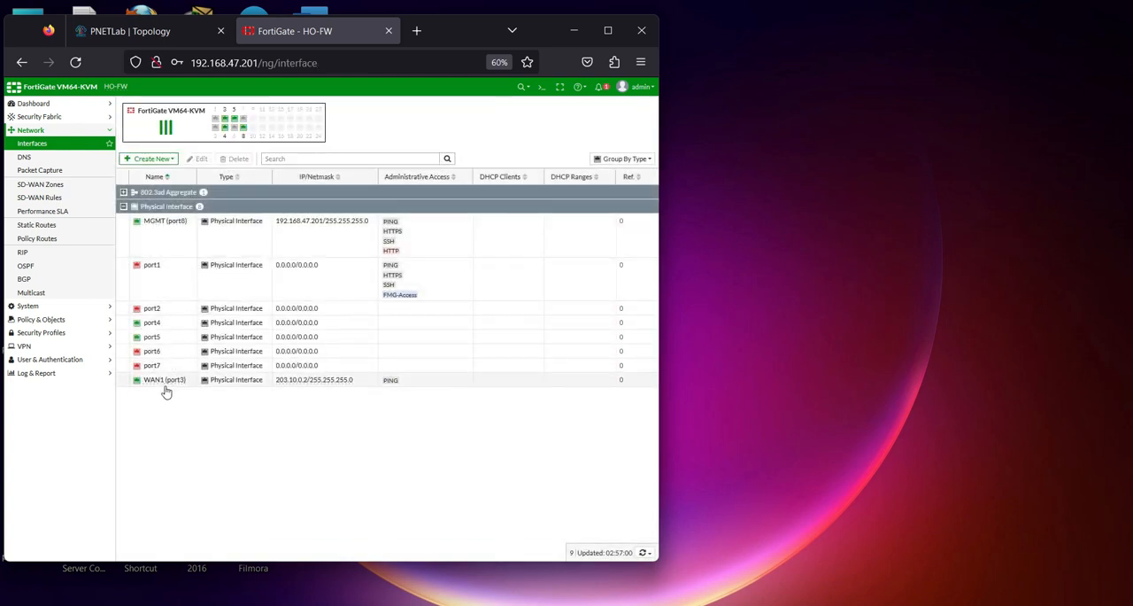
Edit port4 and set its IP/netmask to 203.20.0.2/24
left_click(167, 386)
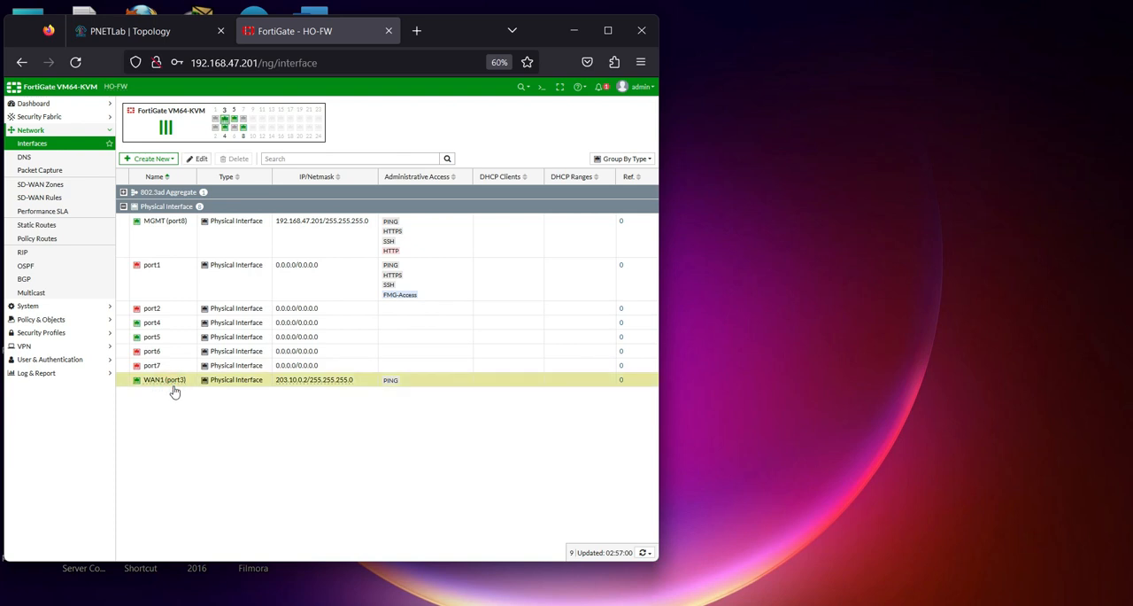
double_click(162, 324)
triple_click(260, 227)
key("ctrl+v")
left_click(227, 230)
key("BackSpace")
type("2")
Give port4 the alias WAN2, enable PING as its IPv4 administrative access and save the interface
double_click(243, 228)
key("Caps_Lock")
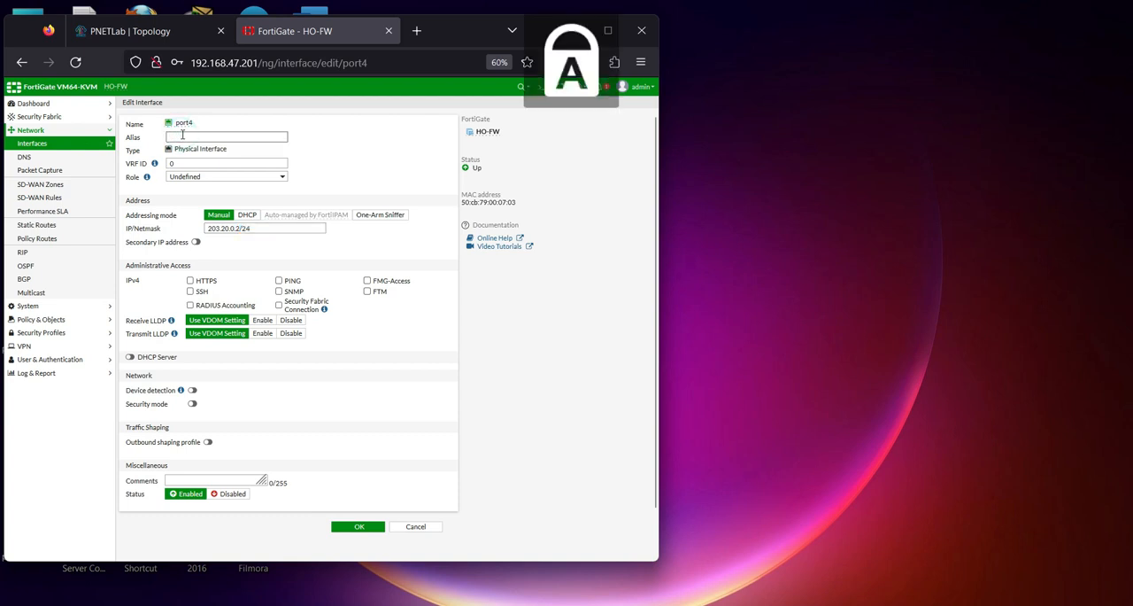
type("2")
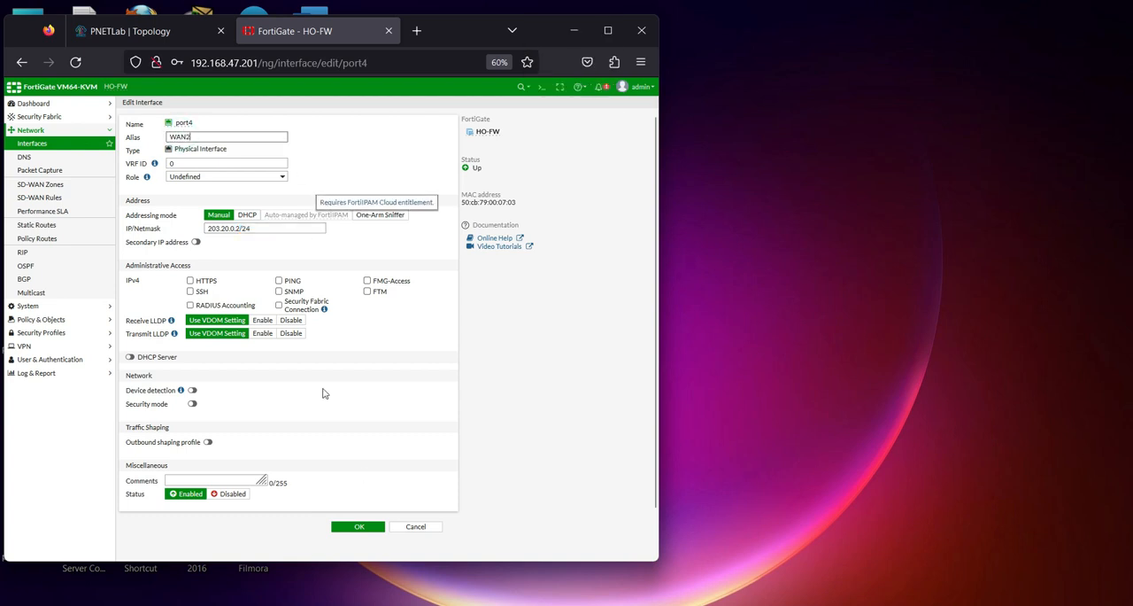
left_click(278, 281)
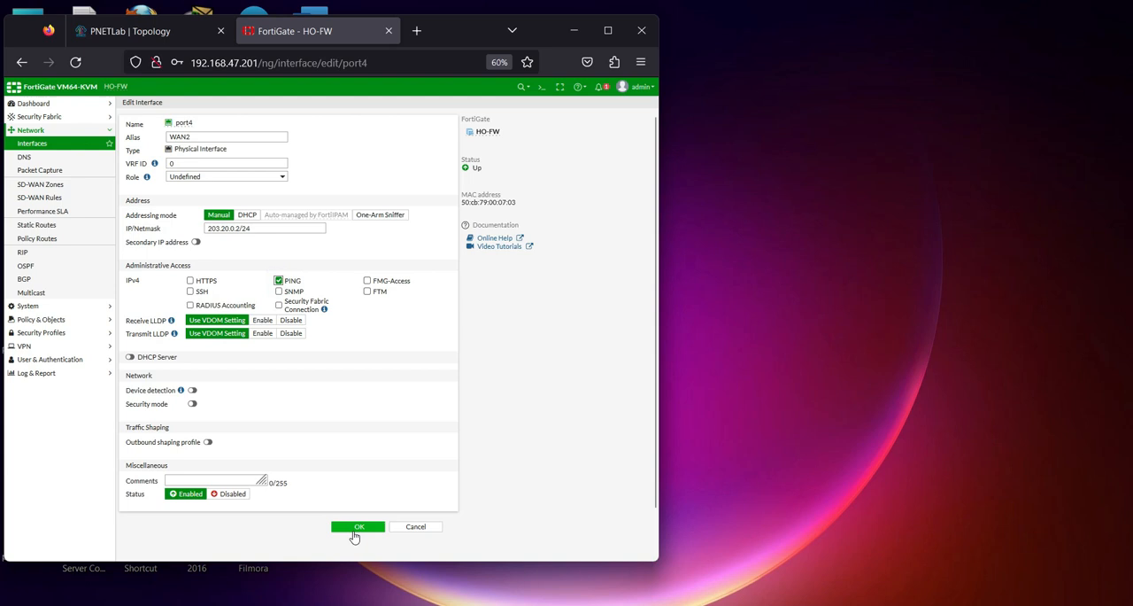
left_click(359, 526)
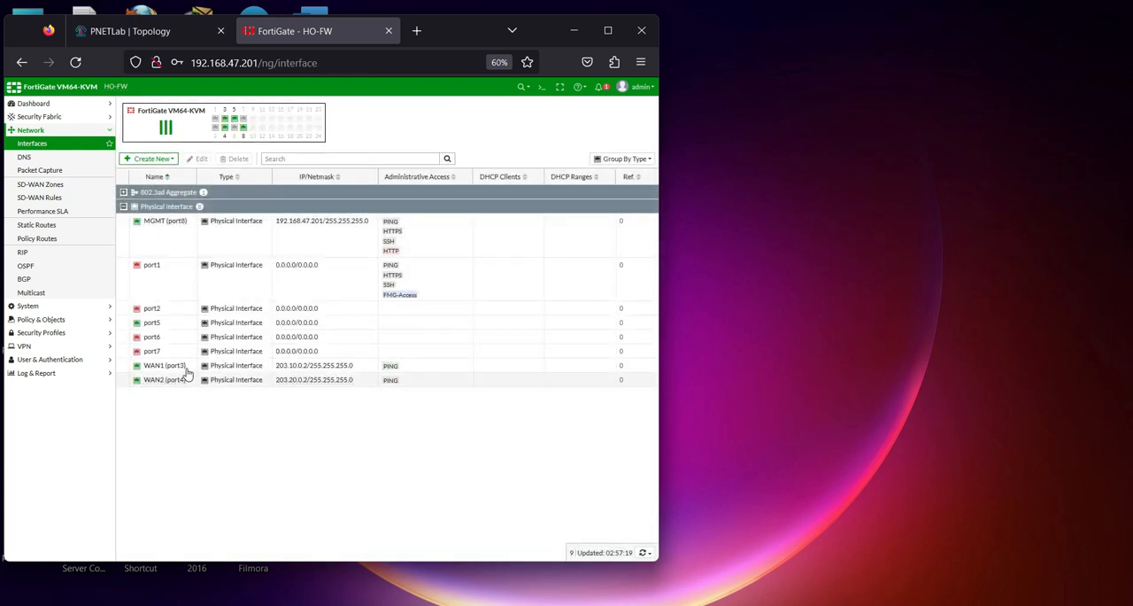
Edit port5, giving it the alias LAN and the IP/netmask 192.168.1.254/24
double_click(160, 324)
left_click(240, 135)
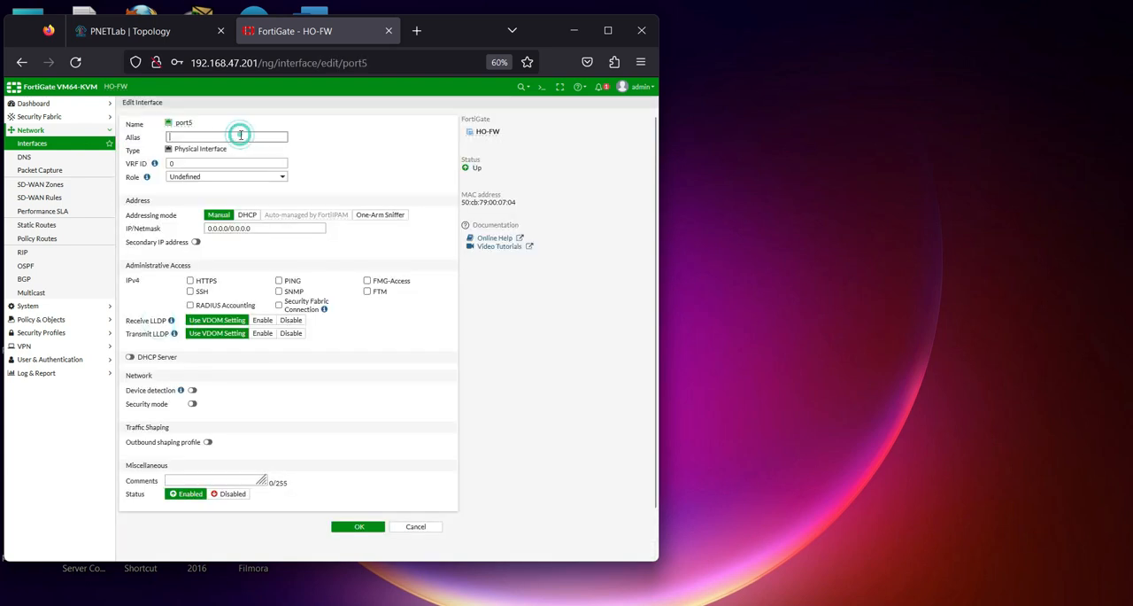
type("LAN")
left_click_drag(269, 227, 130, 204)
key("Caps_Lock")
type("192")
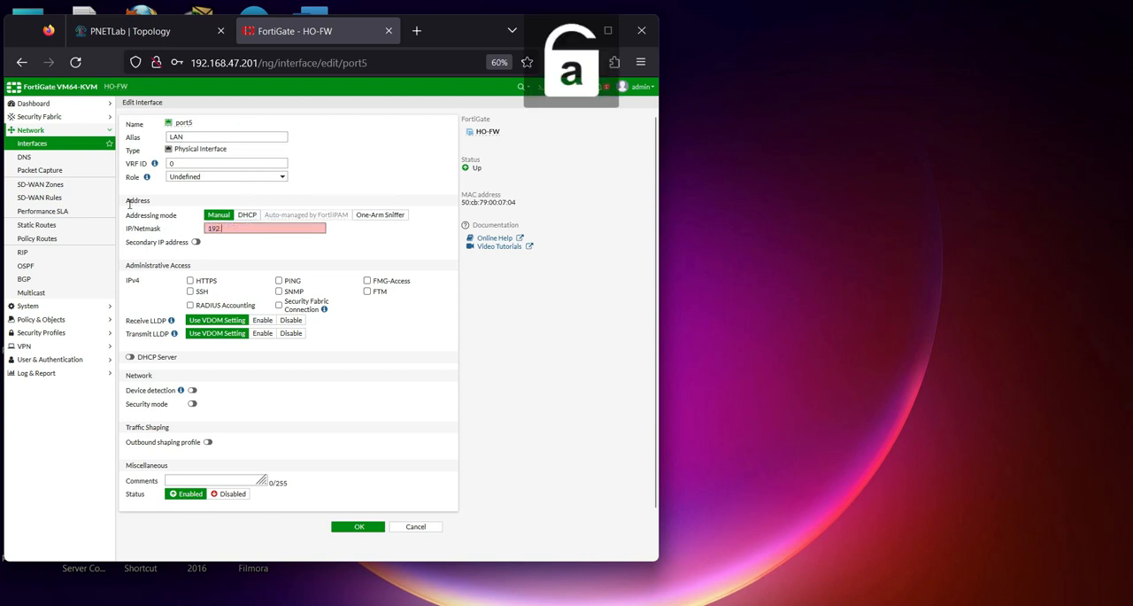
type(".168.1")
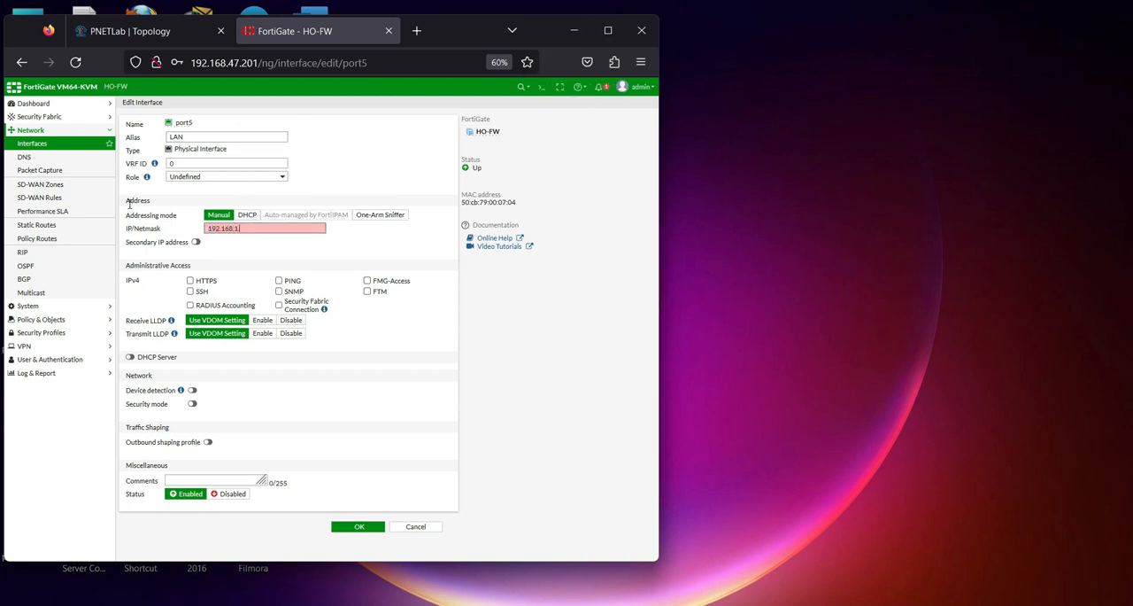
type(".254/24")
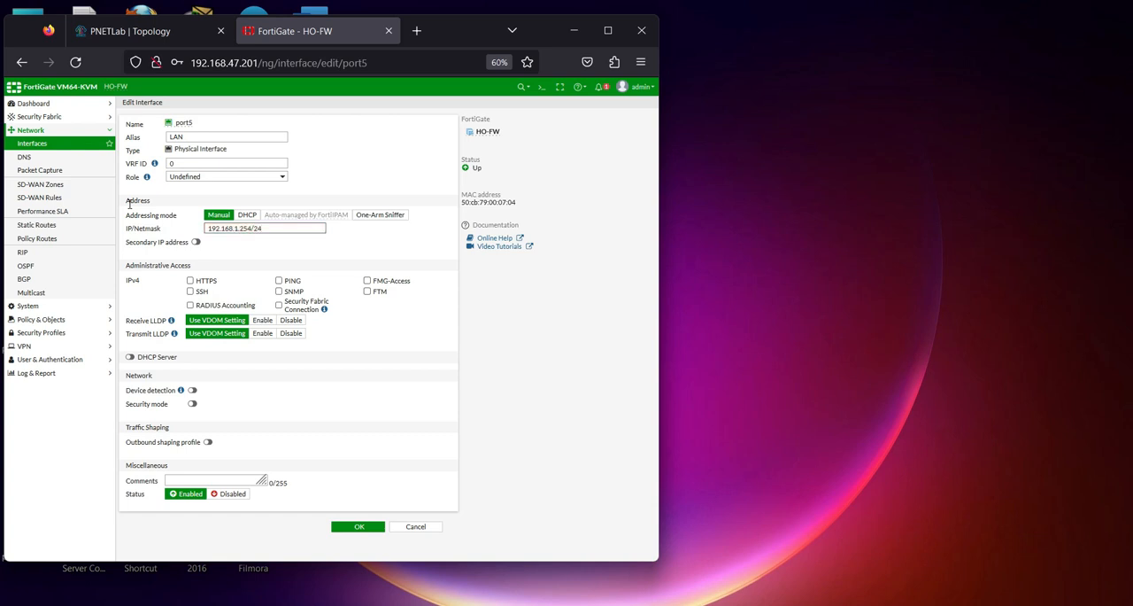
Check port5's address against the topology, enable PING as its IPv4 administrative access and save the interface
left_click_drag(209, 228, 255, 227)
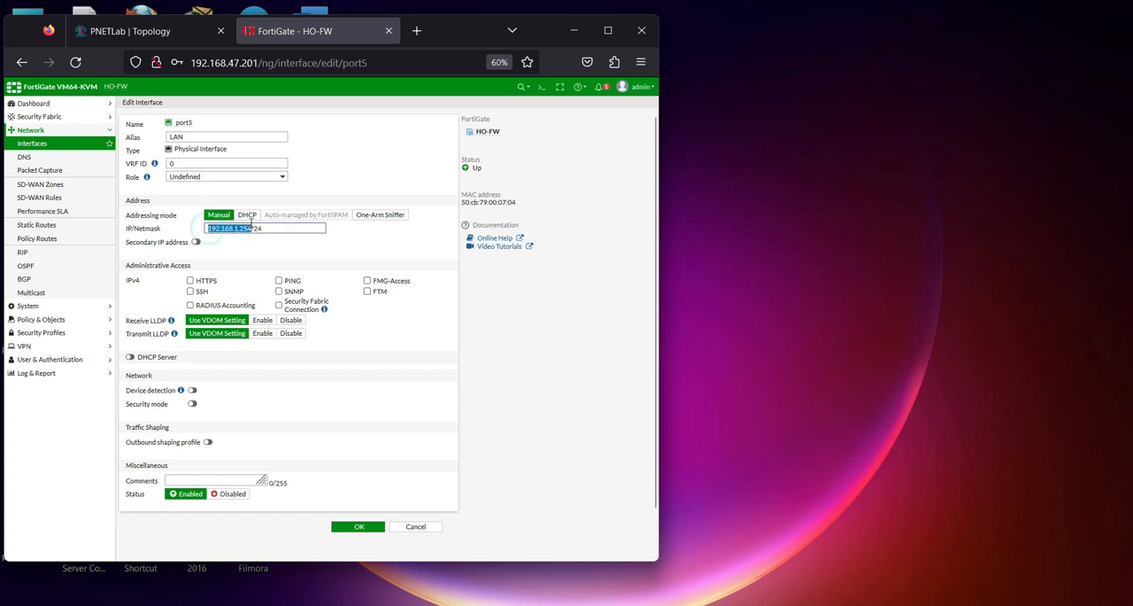
left_click(133, 31)
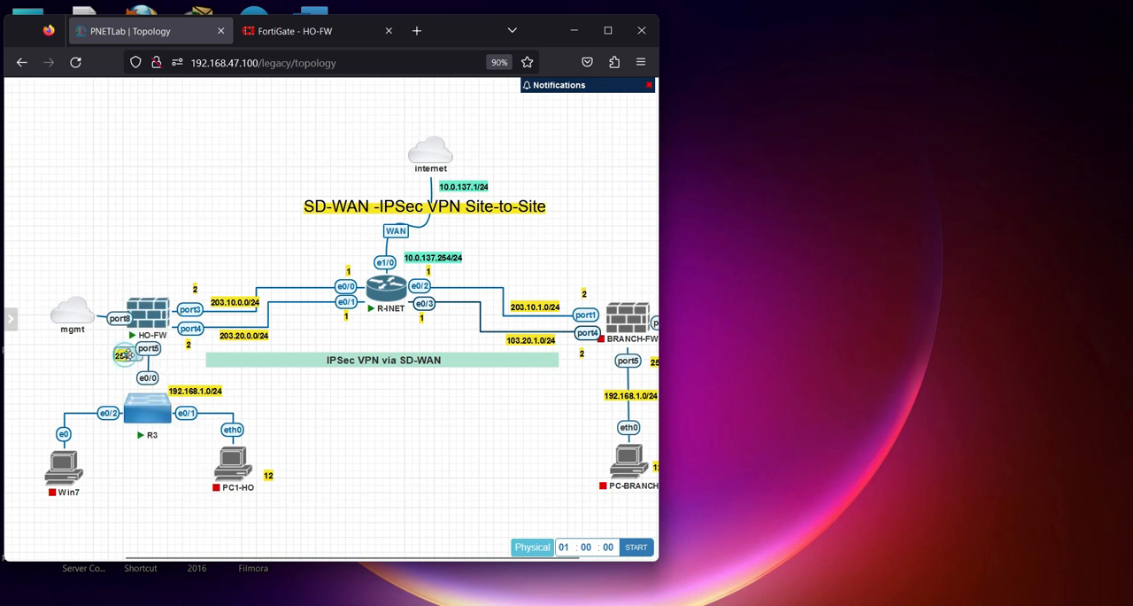
key("ctrl+Tab")
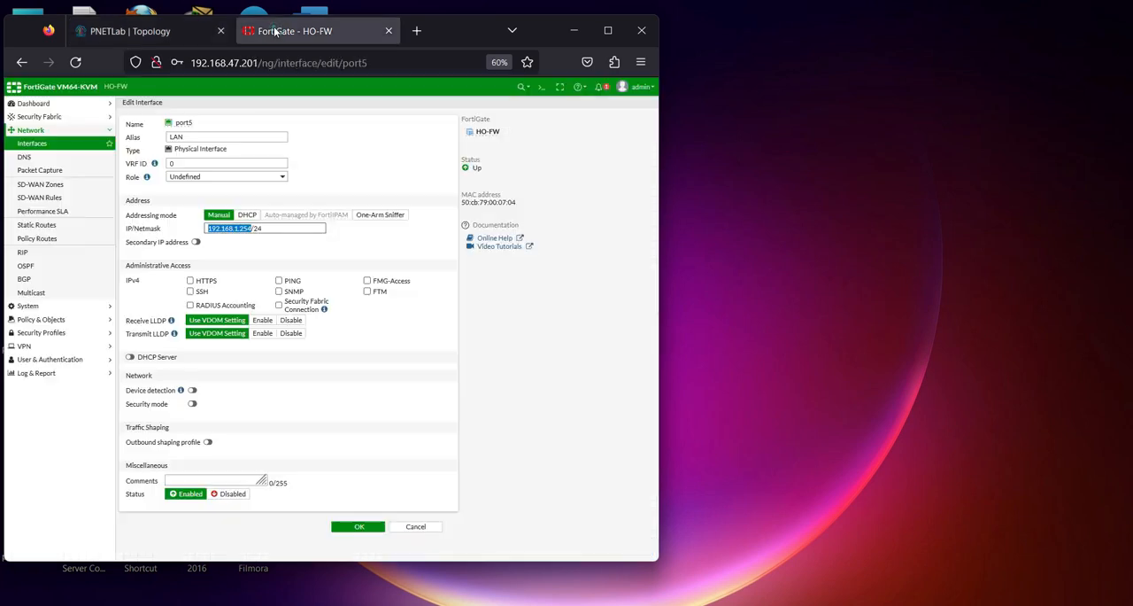
left_click(279, 280)
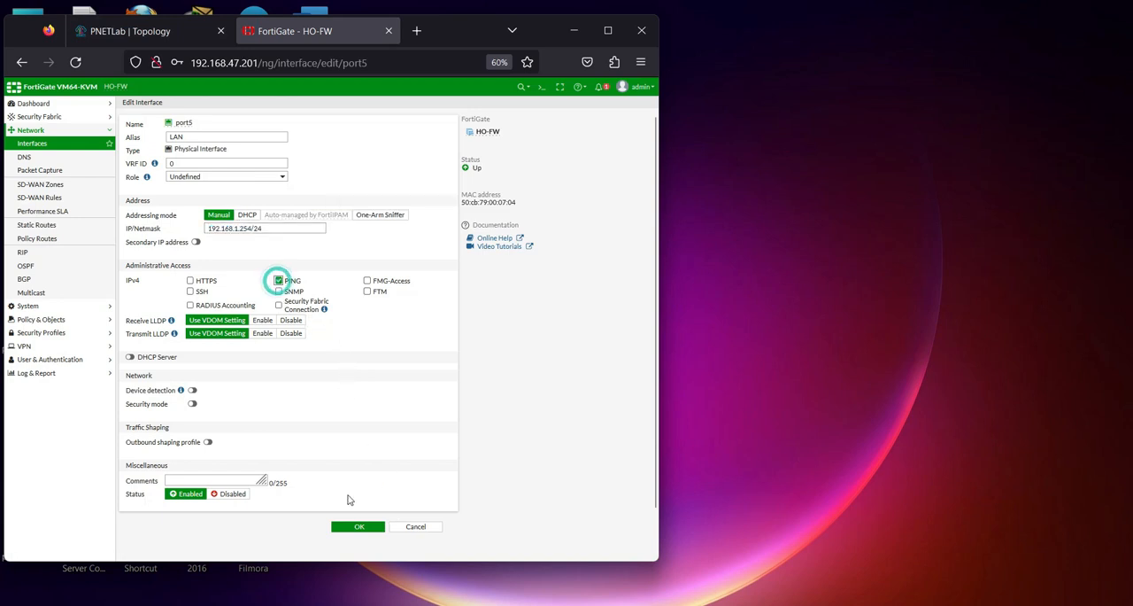
left_click(354, 526)
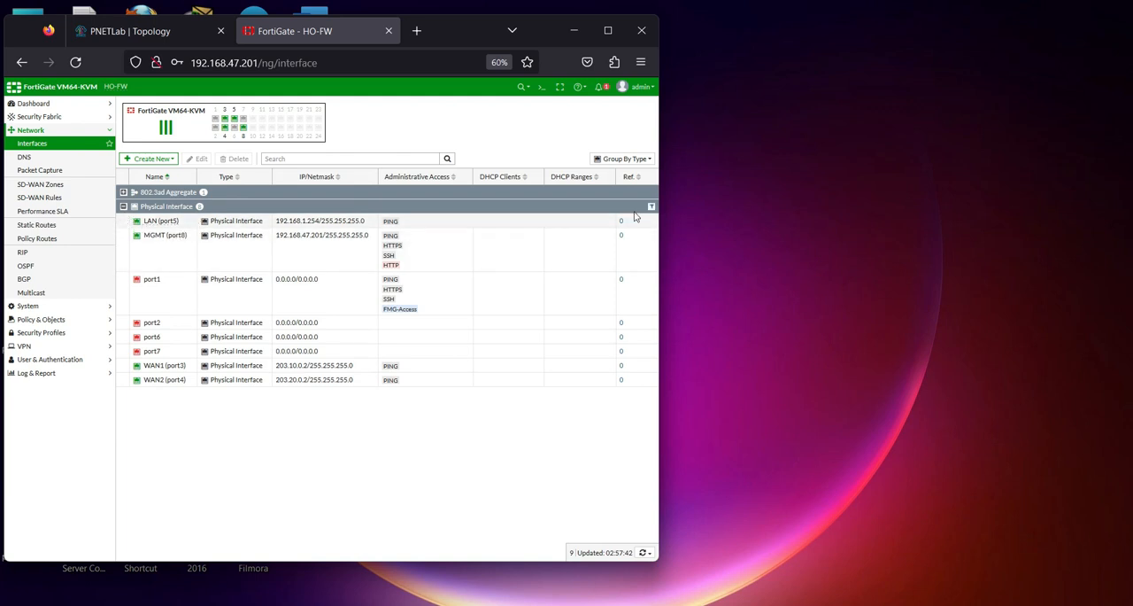
Group the interfaces by status, review the SD-WAN zone and member item on the PowerPoint plan slide and minimize the presentation
left_click(647, 160)
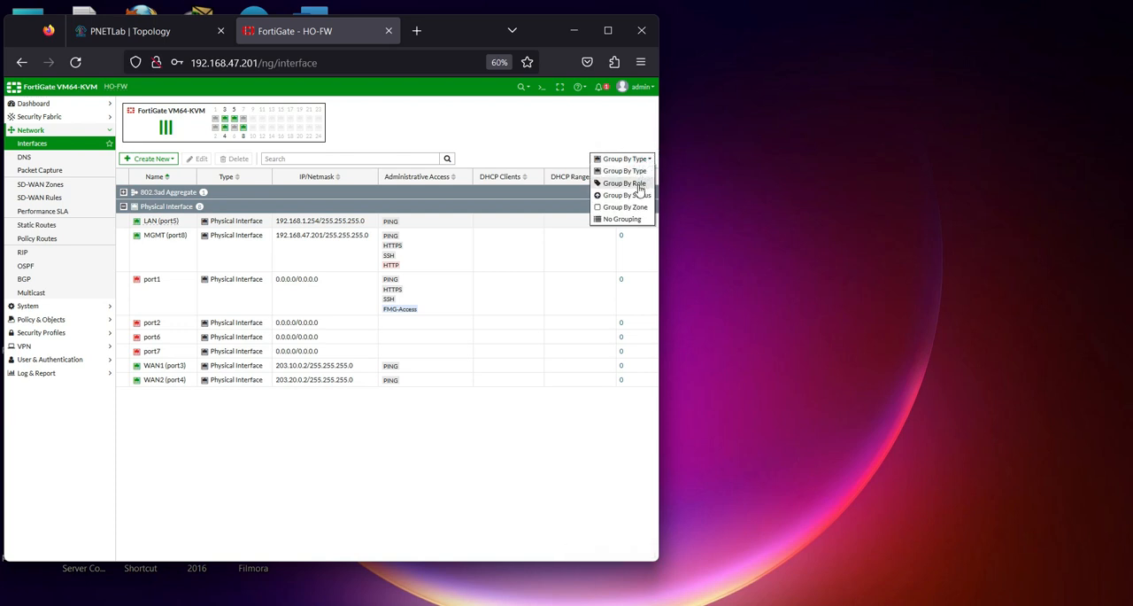
left_click(638, 195)
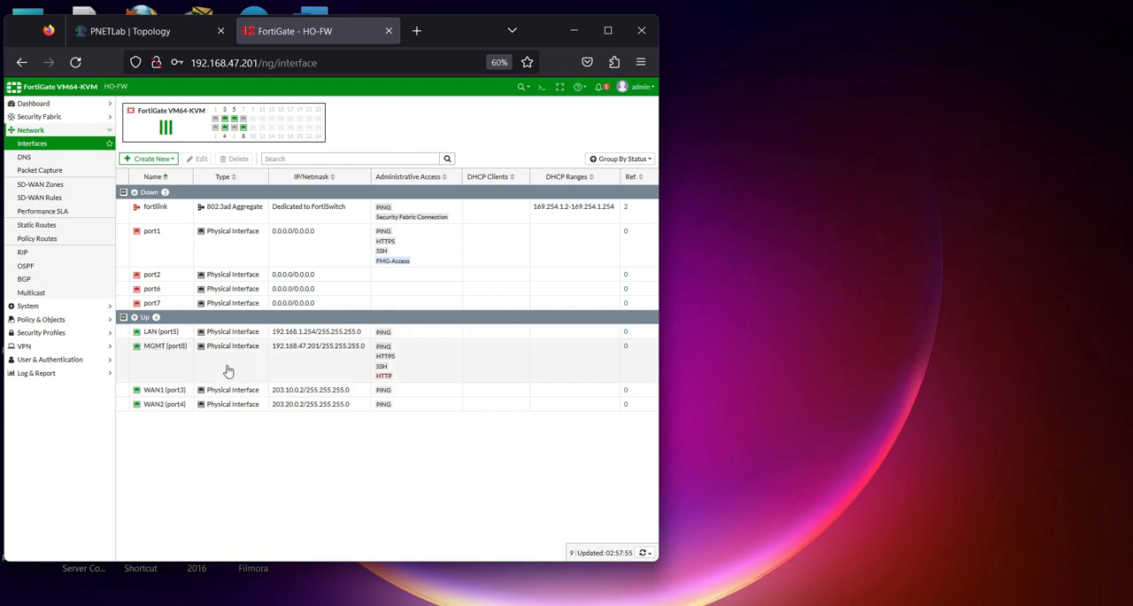
left_click(497, 605)
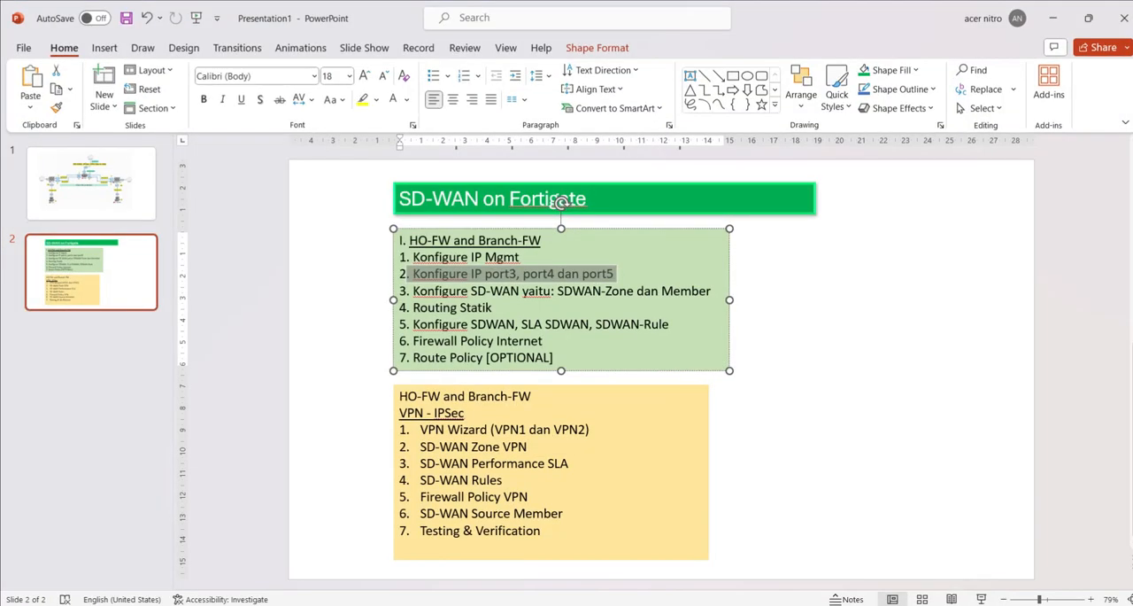
left_click_drag(421, 295, 630, 290)
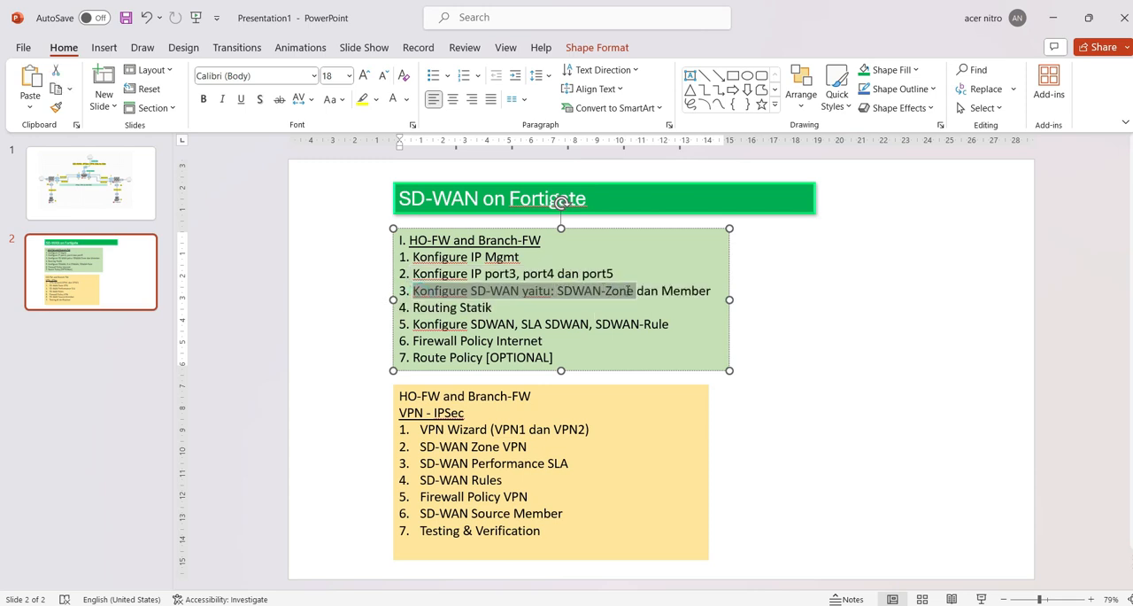
left_click(1052, 18)
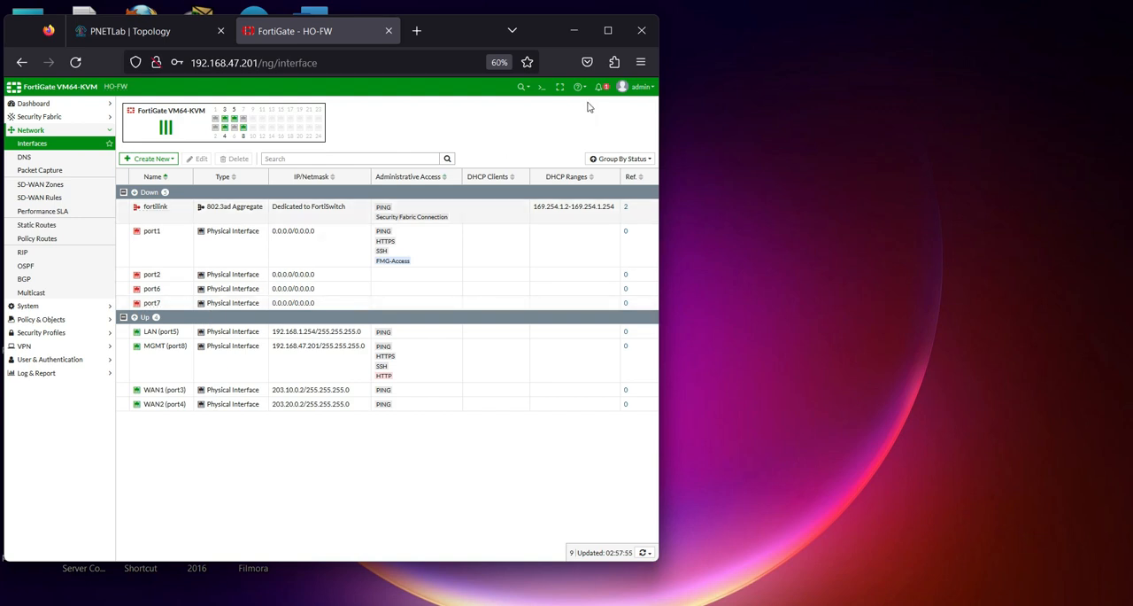
Open HO-FW's CLI console, test the WAN1 link with execute ping 203.10.0.1 and stop the ping
left_click(541, 89)
type("cute ping 203.")
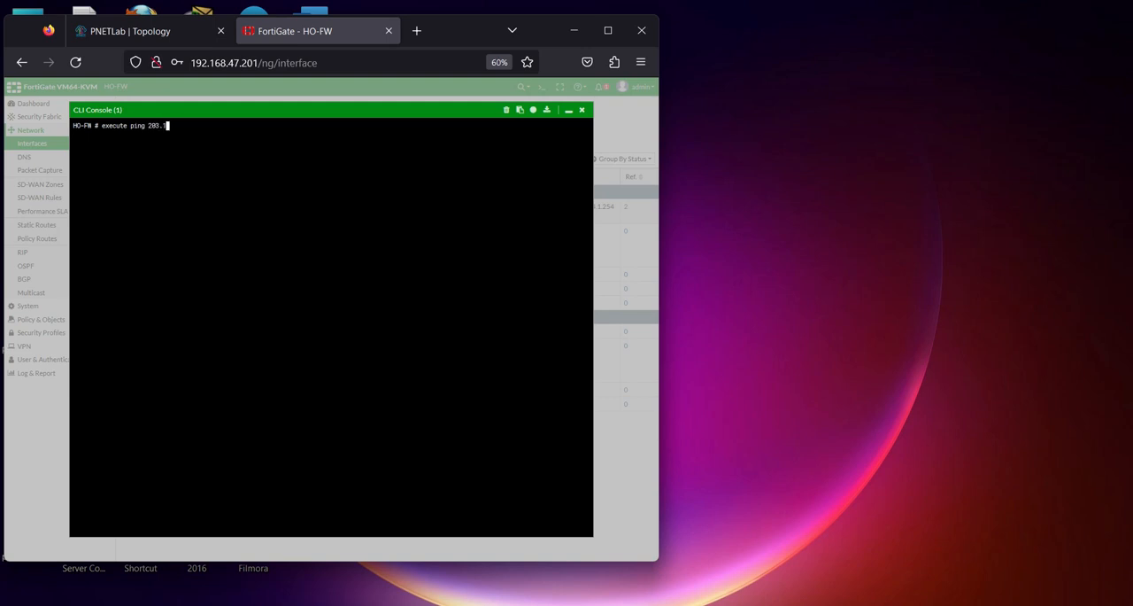
type("1")
key("Return")
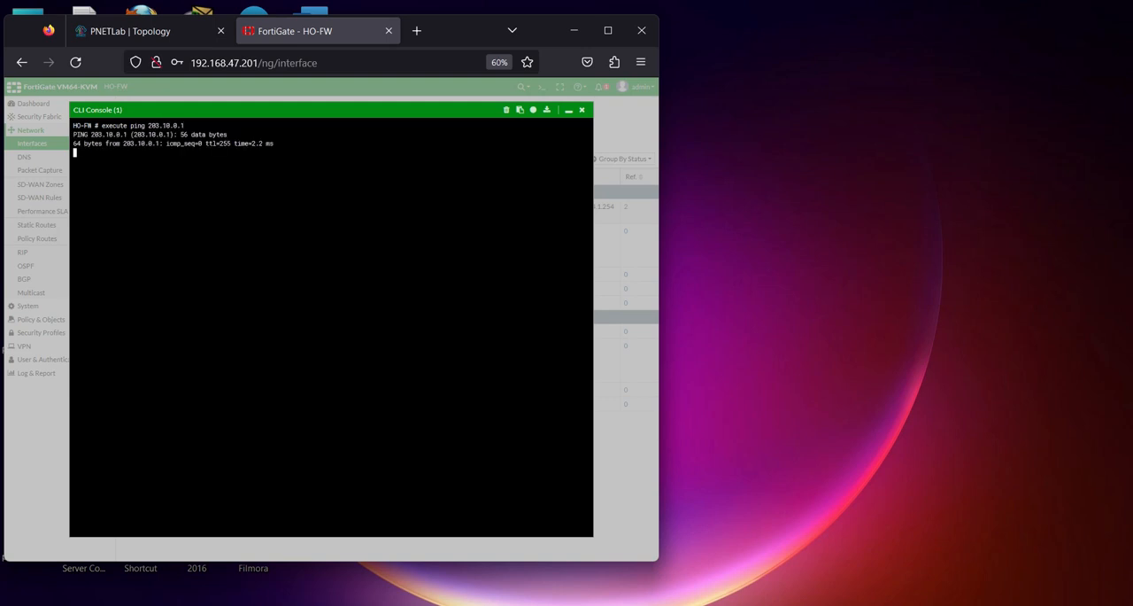
key("ctrl+c")
Test the WAN2 link with execute ping 203.20.0.1, stop the ping and close the CLI console
key("Up")
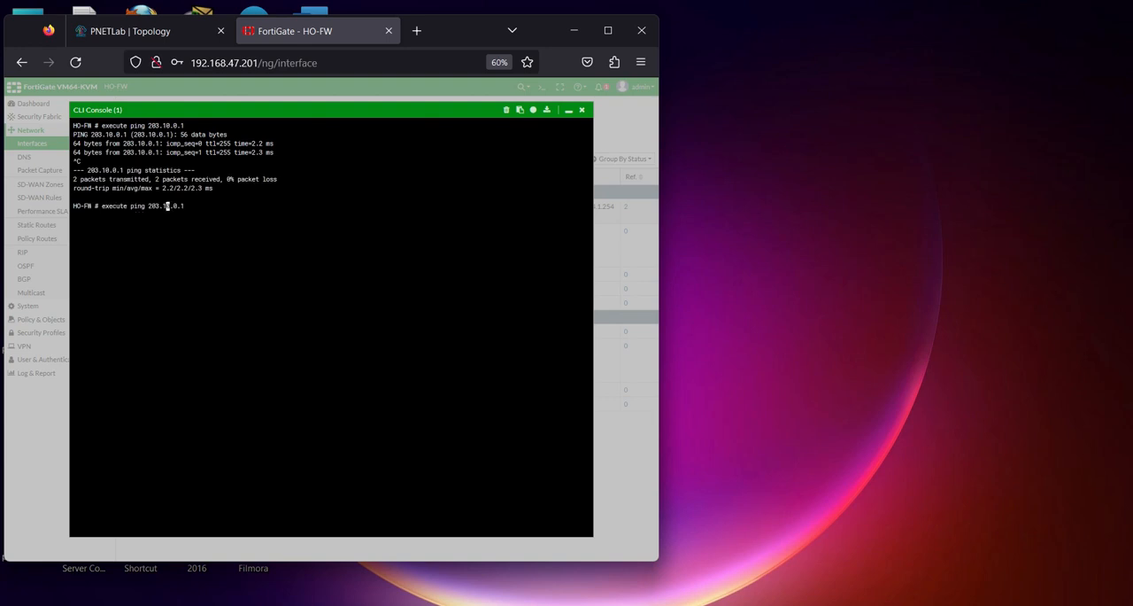
key("BackSpace")
type("2")
key("Return")
key("ctrl+c")
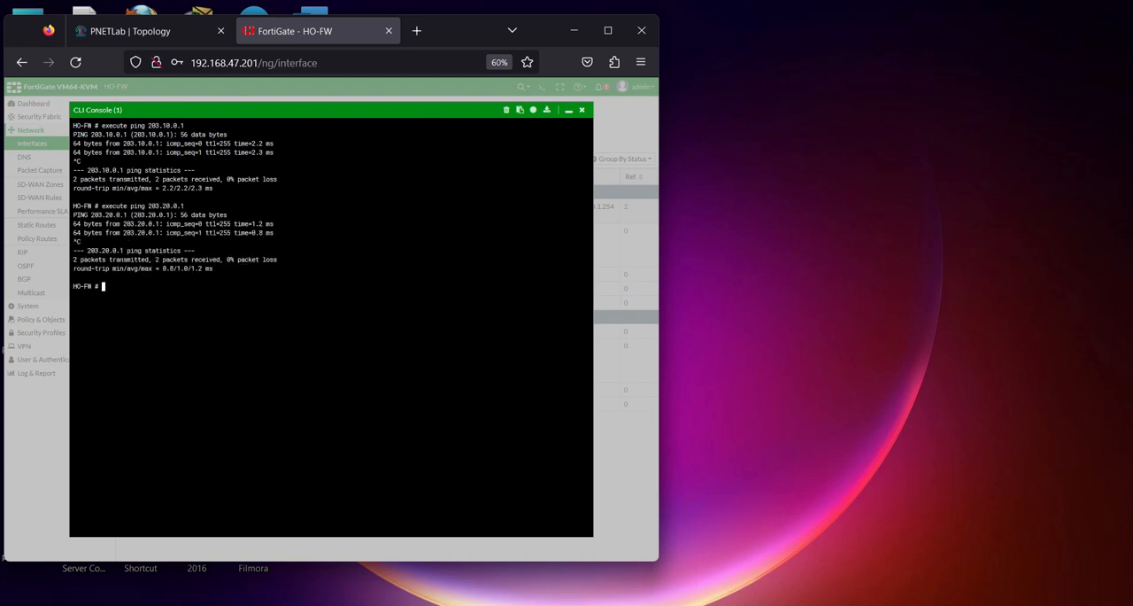
left_click(582, 110)
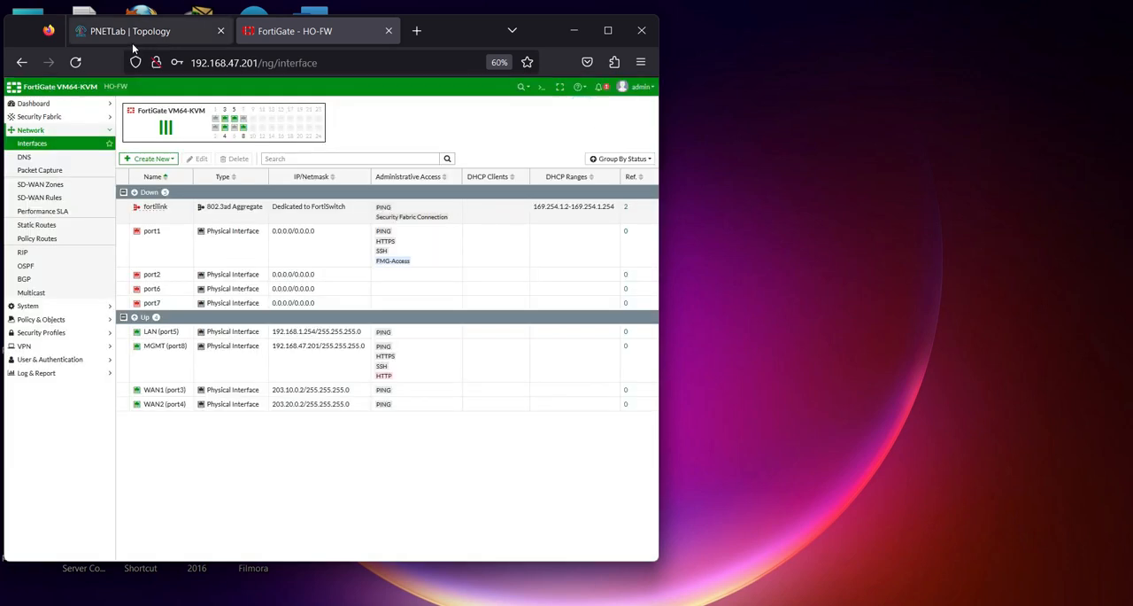
Check HO-FW's two links to R-INET in the PNETLab topology and open HO-FW's SD-WAN zones page
left_click(142, 31)
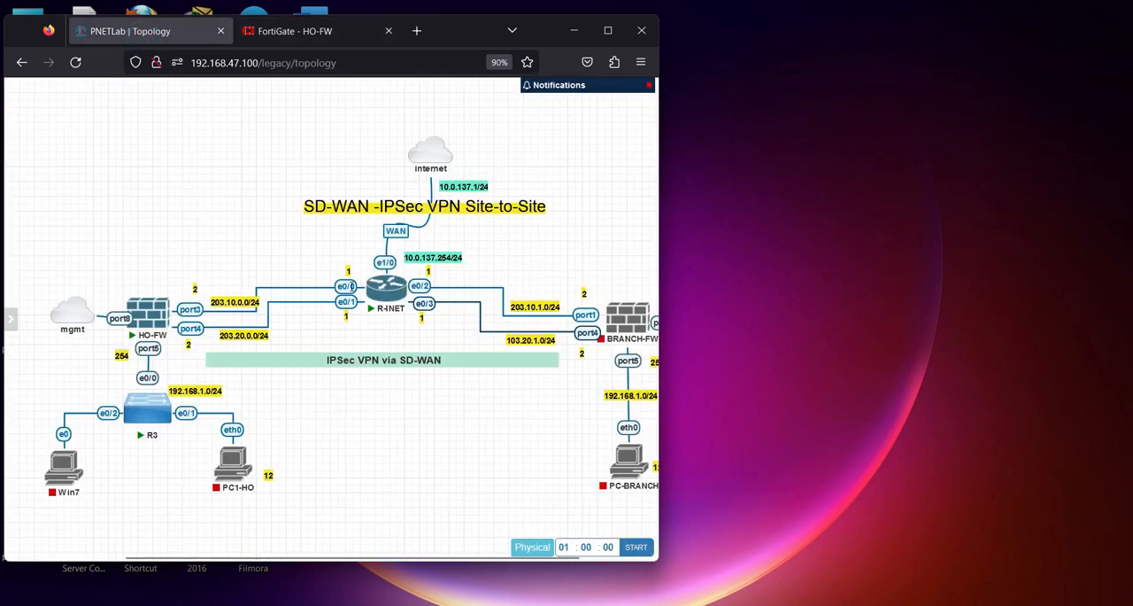
left_click(281, 33)
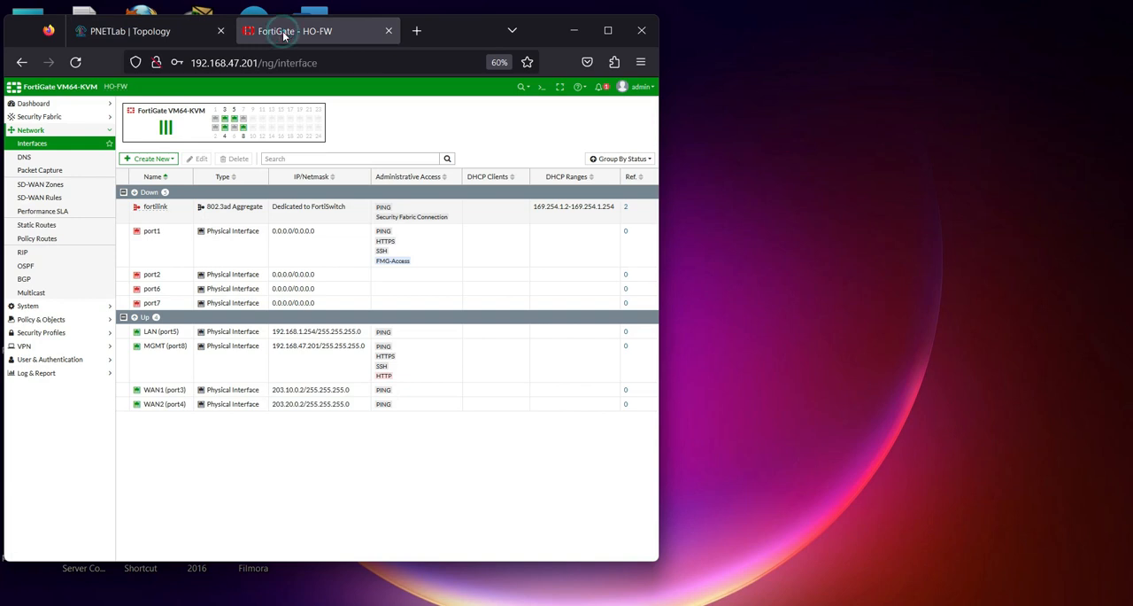
left_click(29, 130)
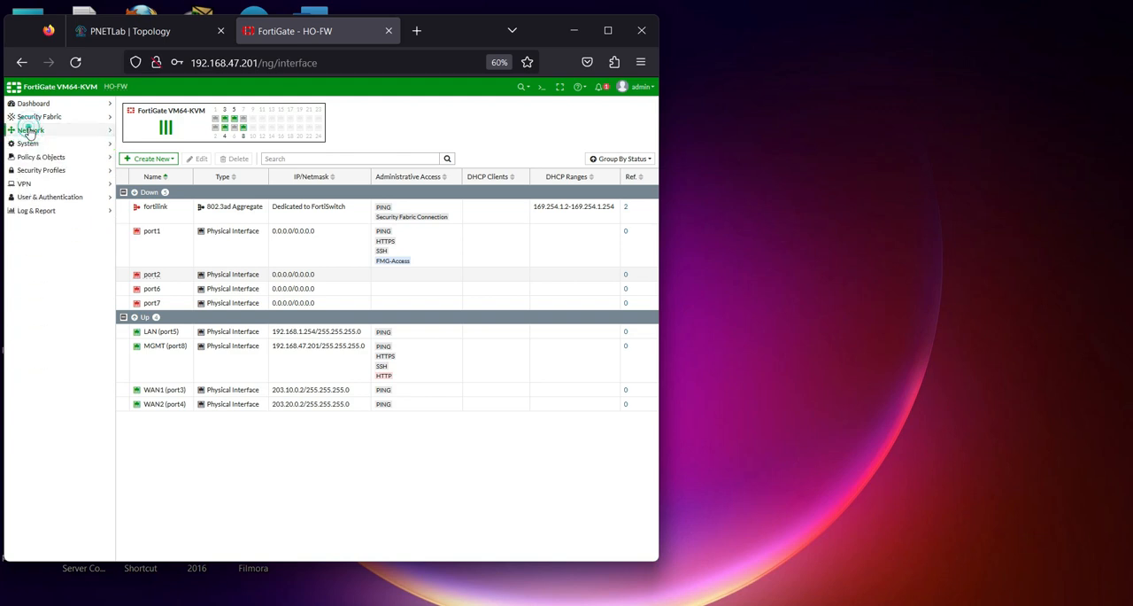
left_click(29, 130)
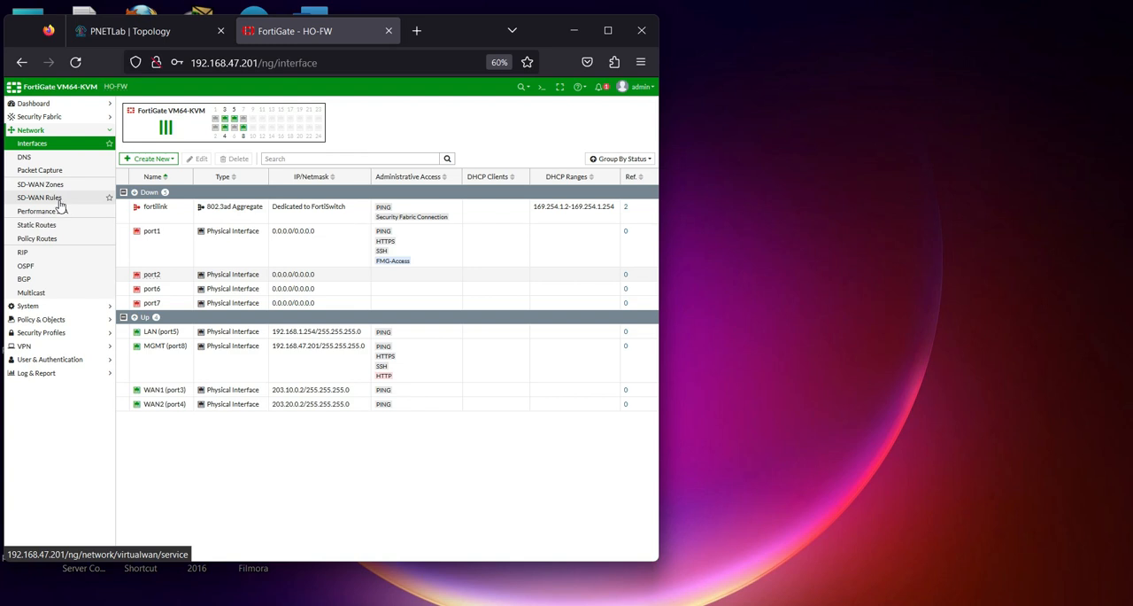
left_click(58, 185)
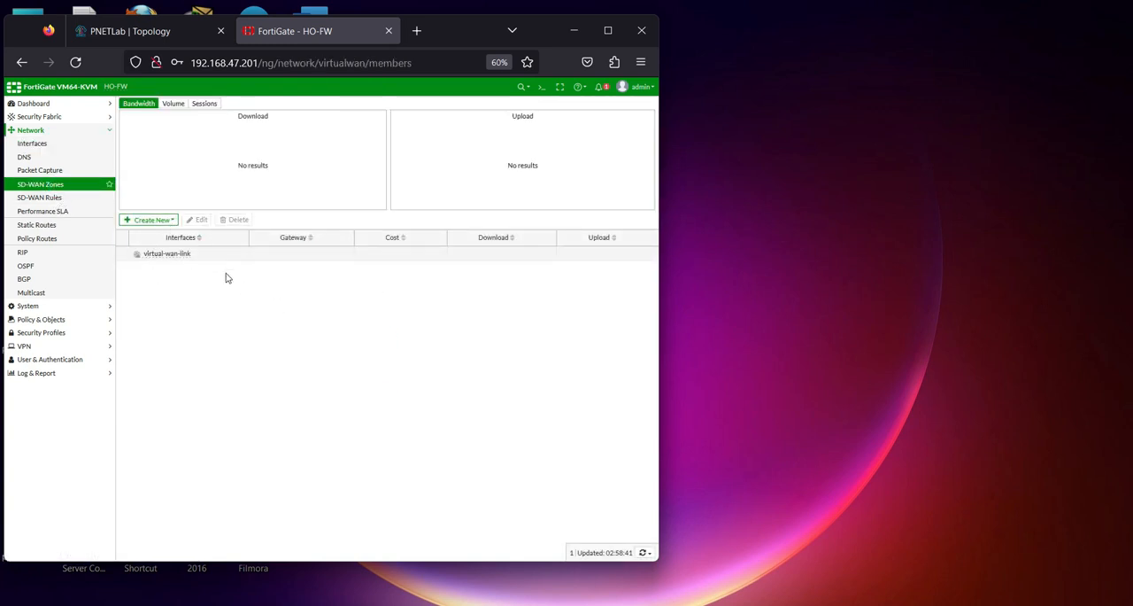
Start a new SD-WAN member and assign WAN1 (port3) as its interface
left_click(166, 220)
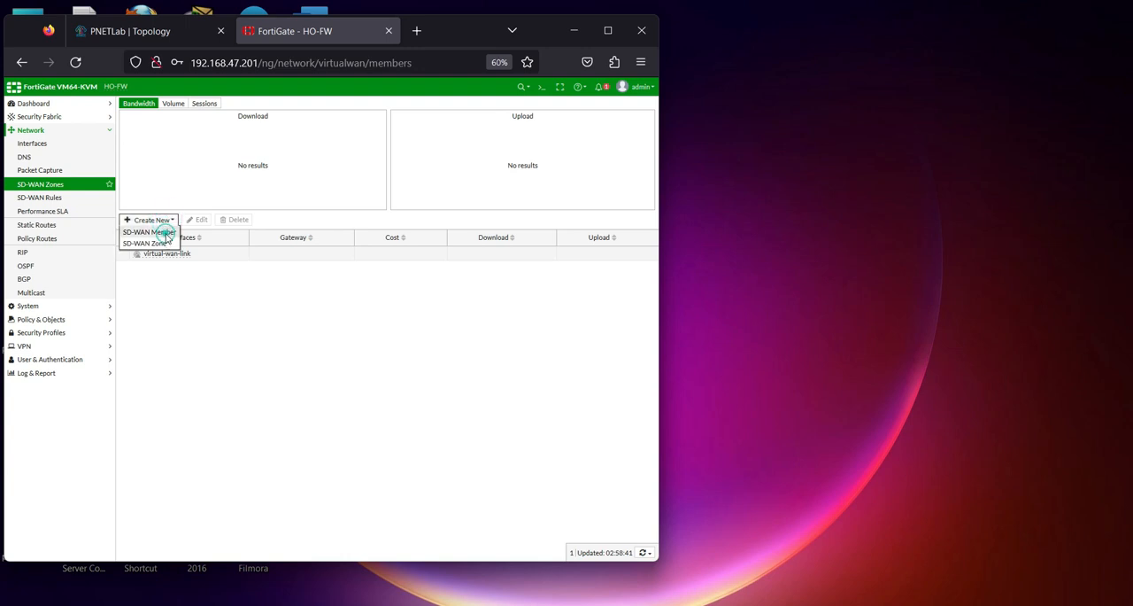
left_click(166, 233)
left_click(293, 125)
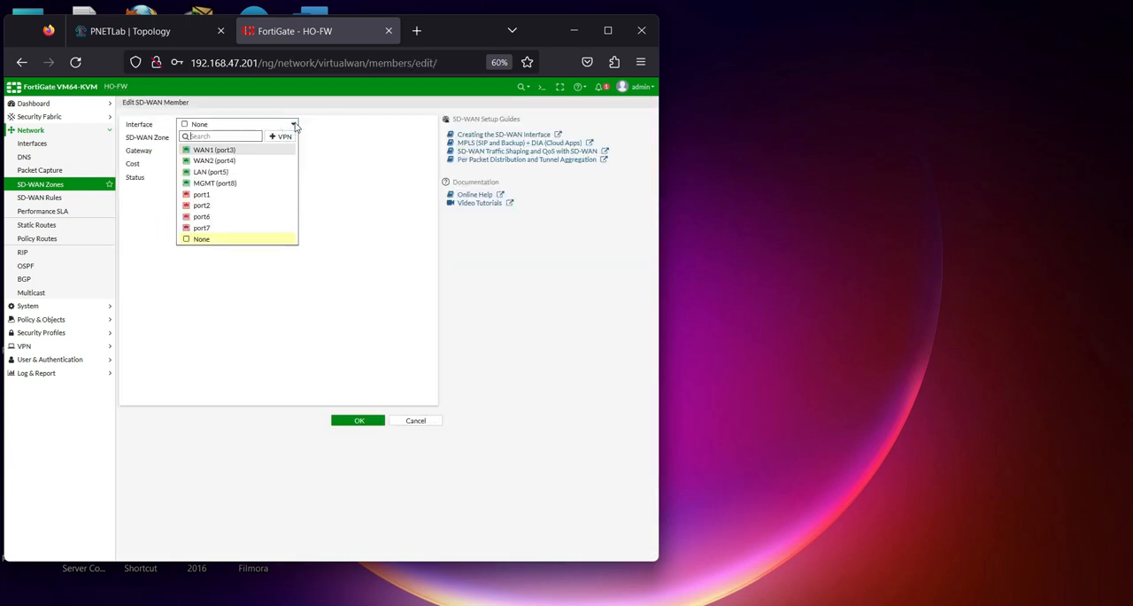
left_click(229, 150)
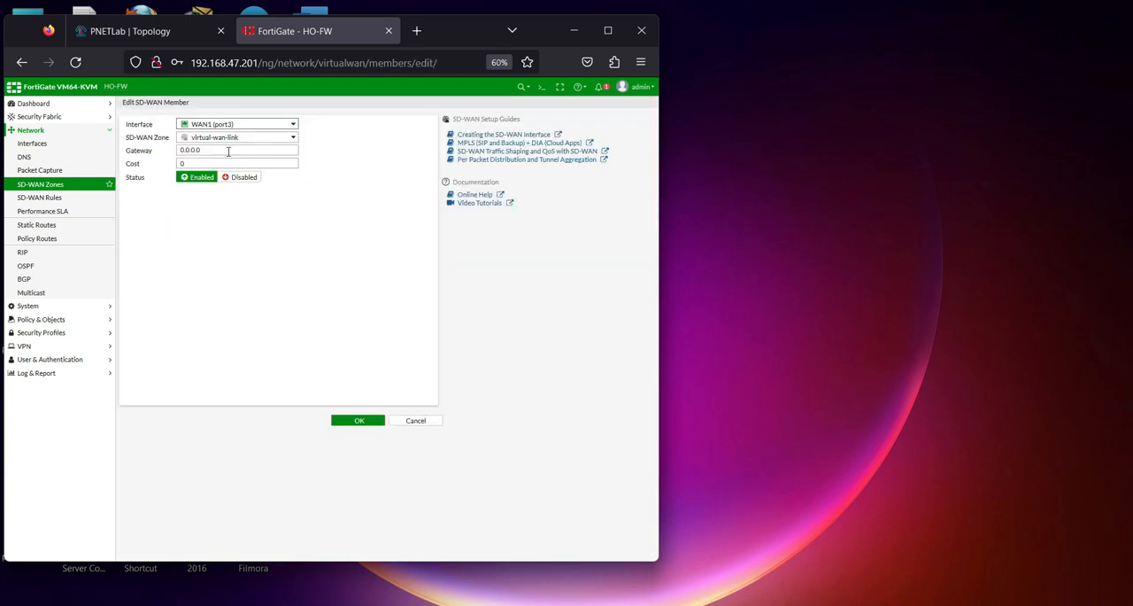
Set the WAN1 (port3) SD-WAN member's gateway to 203.10.0.1 after checking the topology, and save the member
double_click(229, 150)
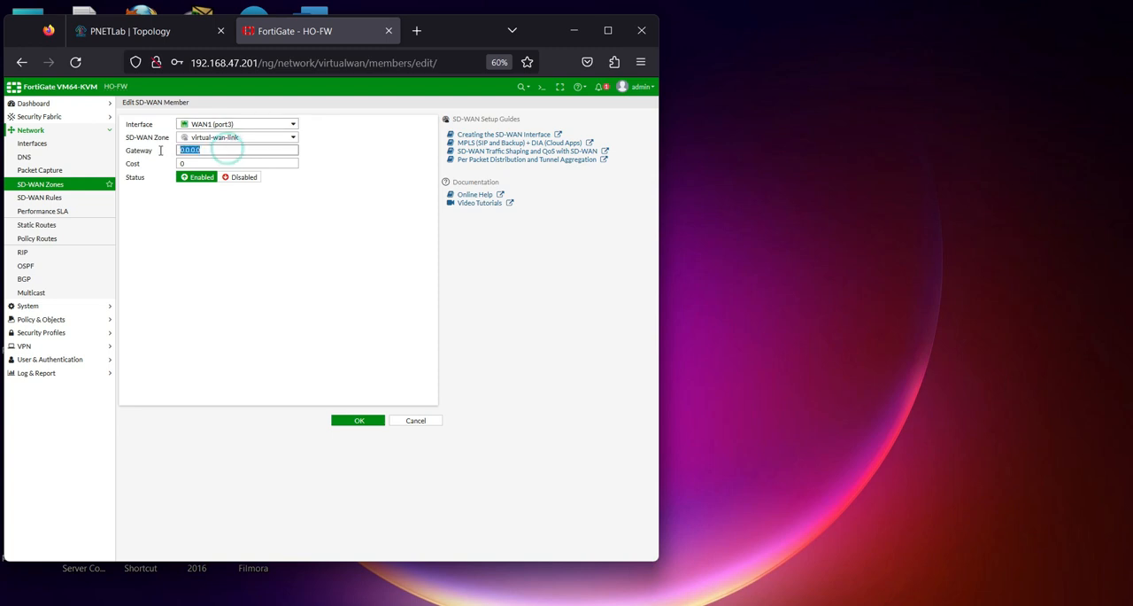
left_click(176, 33)
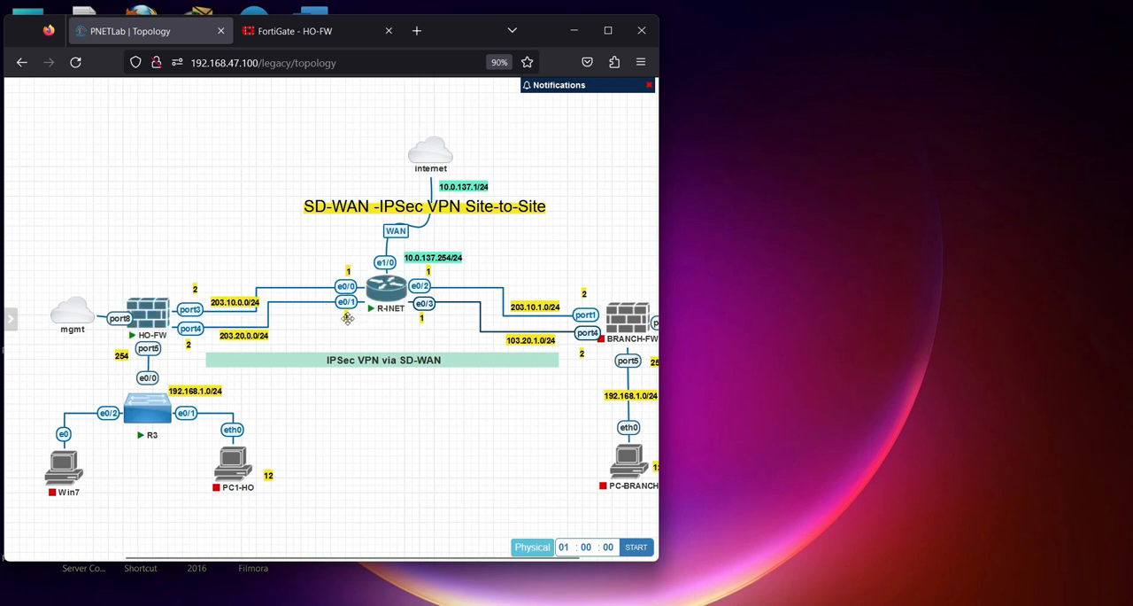
left_click(277, 32)
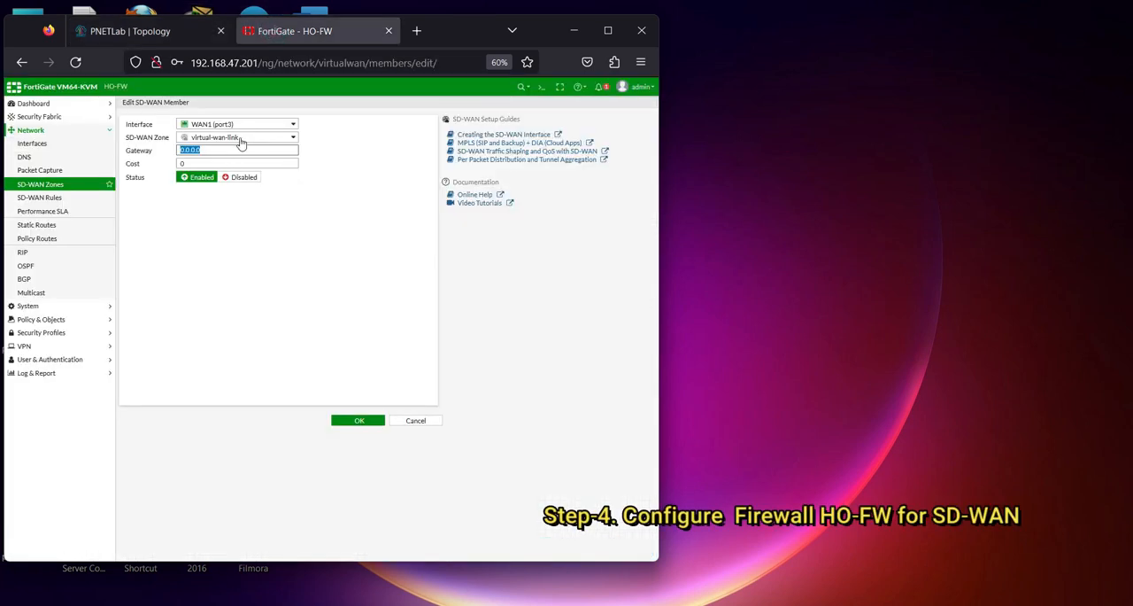
type("203.10.0.1")
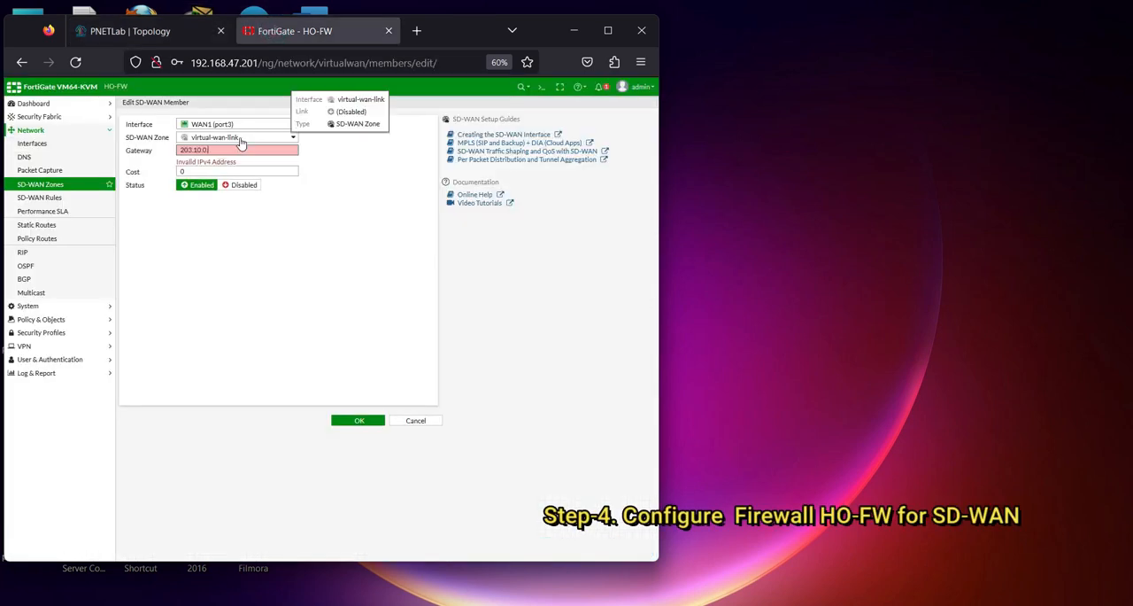
left_click(343, 420)
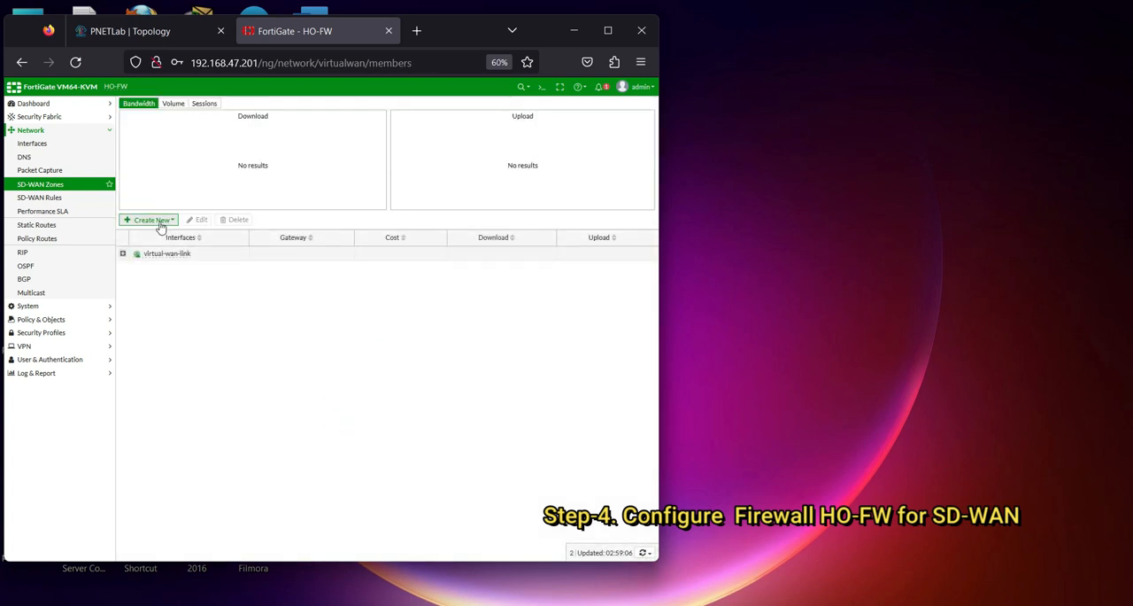
Add WAN2 (port4) as an SD-WAN member with gateway 203.10.0.1 and expand the virtual-wan-link zone
left_click(158, 222)
left_click(156, 231)
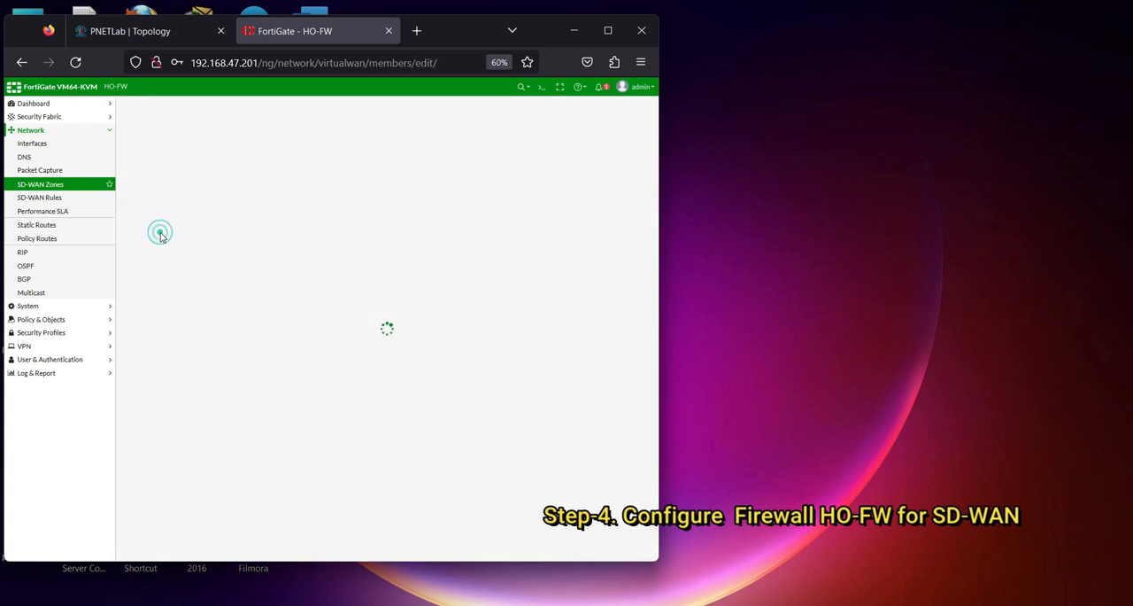
left_click(244, 126)
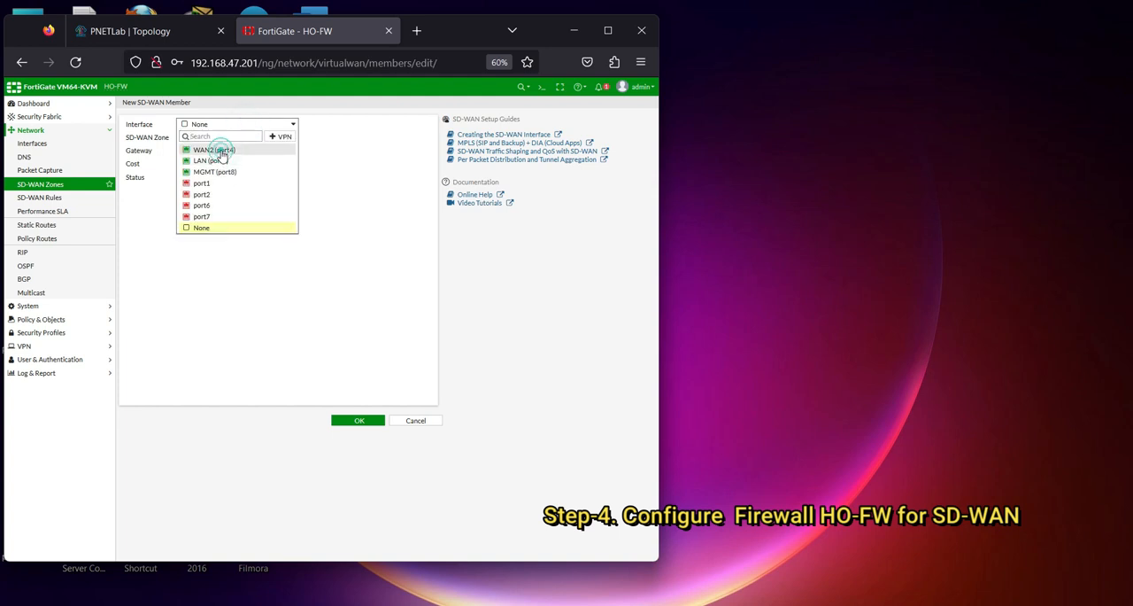
left_click(233, 151)
triple_click(213, 149)
type("203.10.0.2/24")
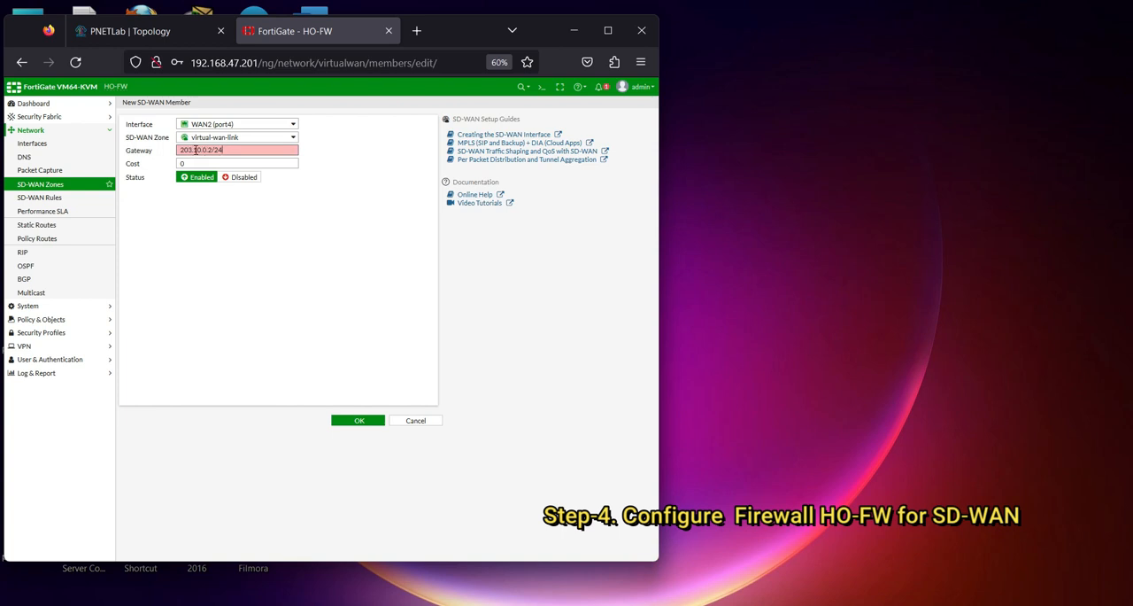
left_click_drag(209, 149, 238, 153)
type("1")
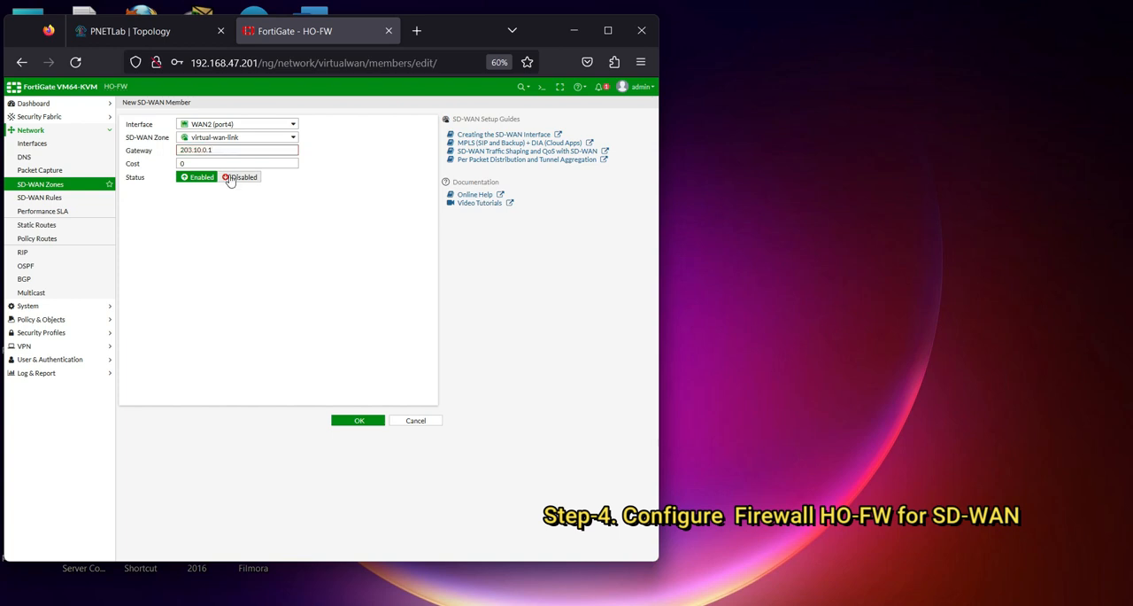
left_click(359, 420)
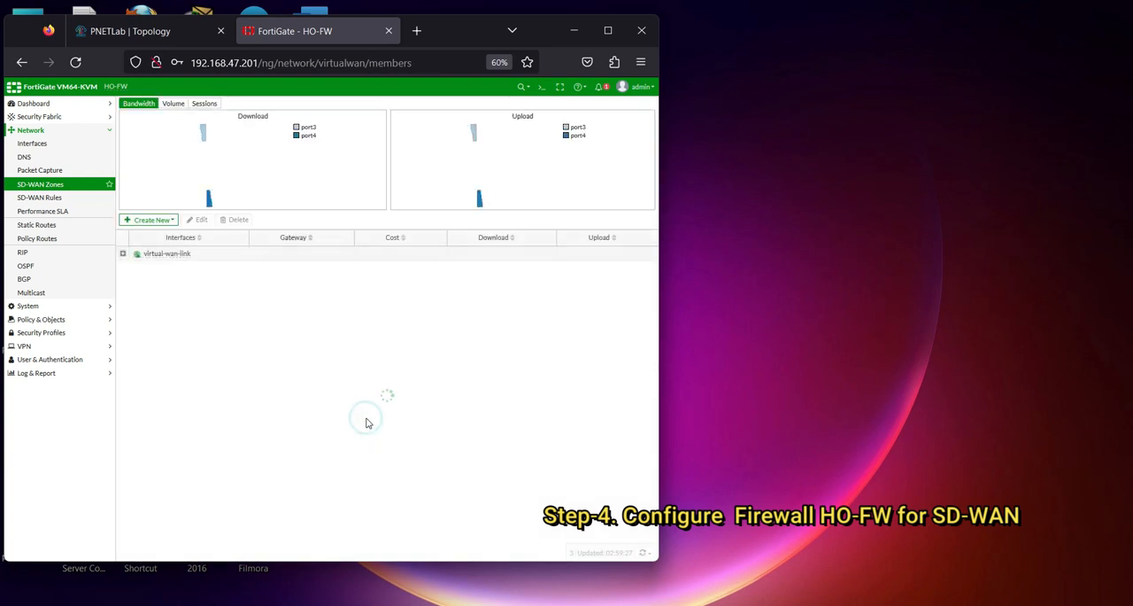
left_click(121, 254)
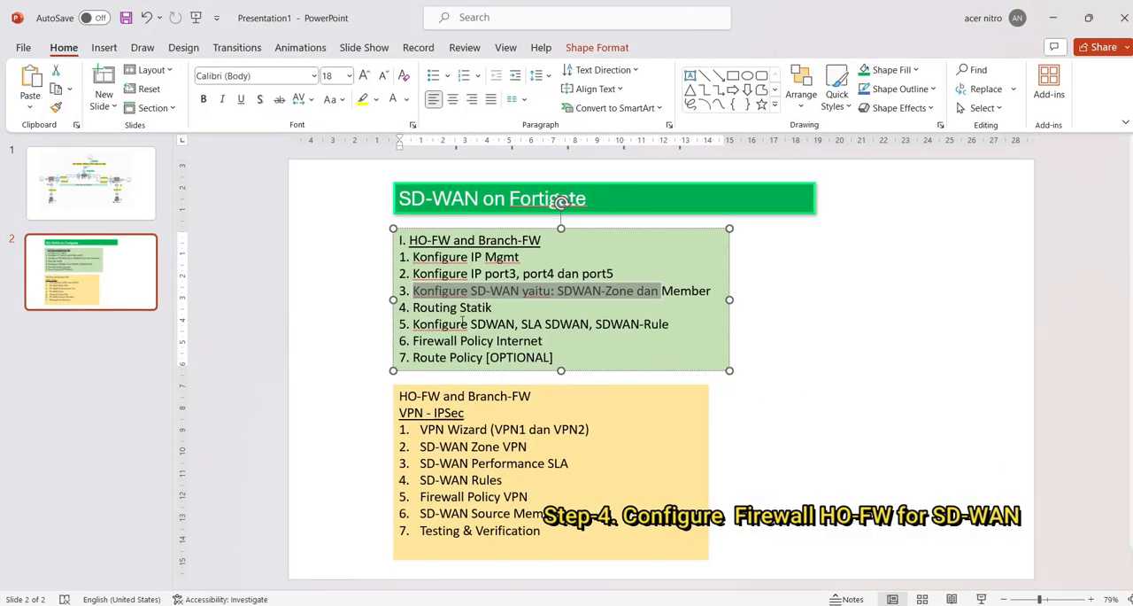
Create a static route on HO-FW with destination 0.0.0.0/0.0.0.0 and SD-WAN as its interface
left_click(1052, 18)
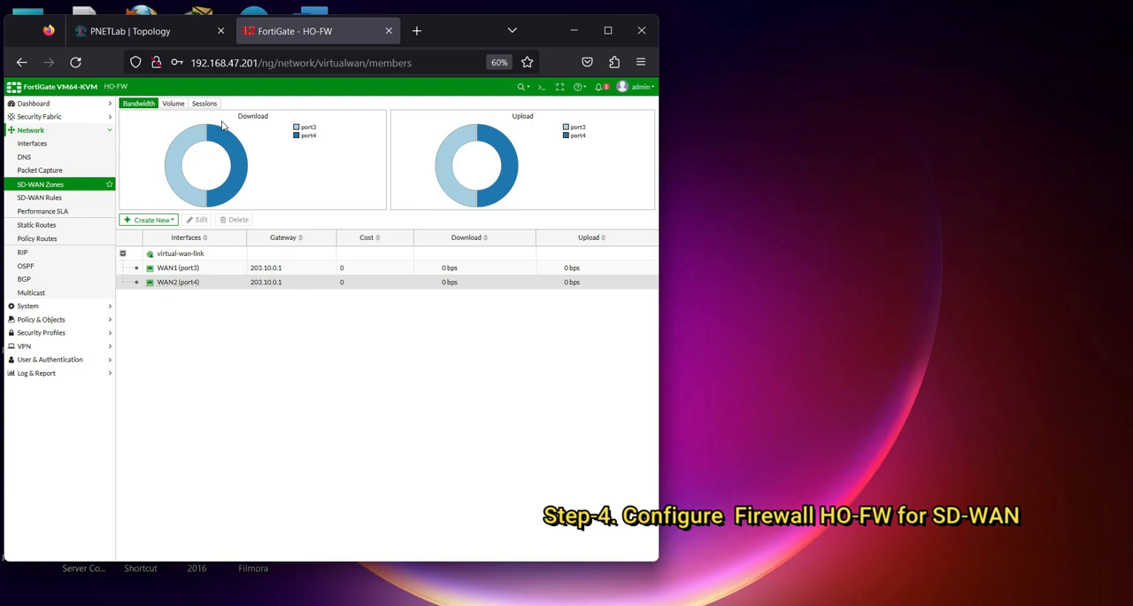
left_click(34, 227)
left_click(150, 106)
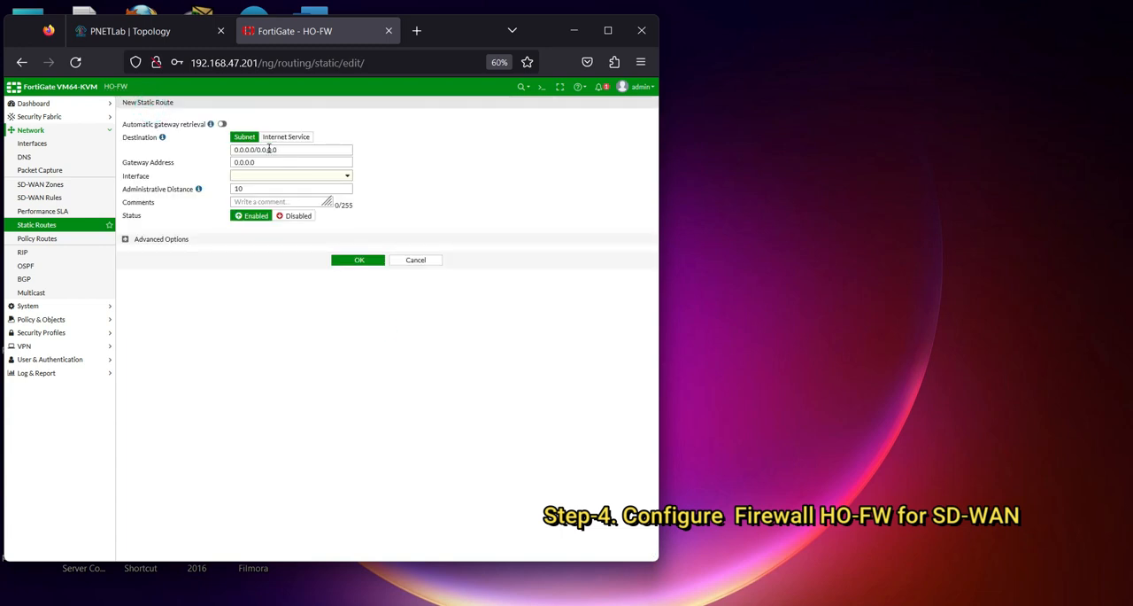
triple_click(267, 162)
left_click(287, 164)
left_click_drag(262, 162, 237, 162)
left_click(276, 162)
left_click(346, 176)
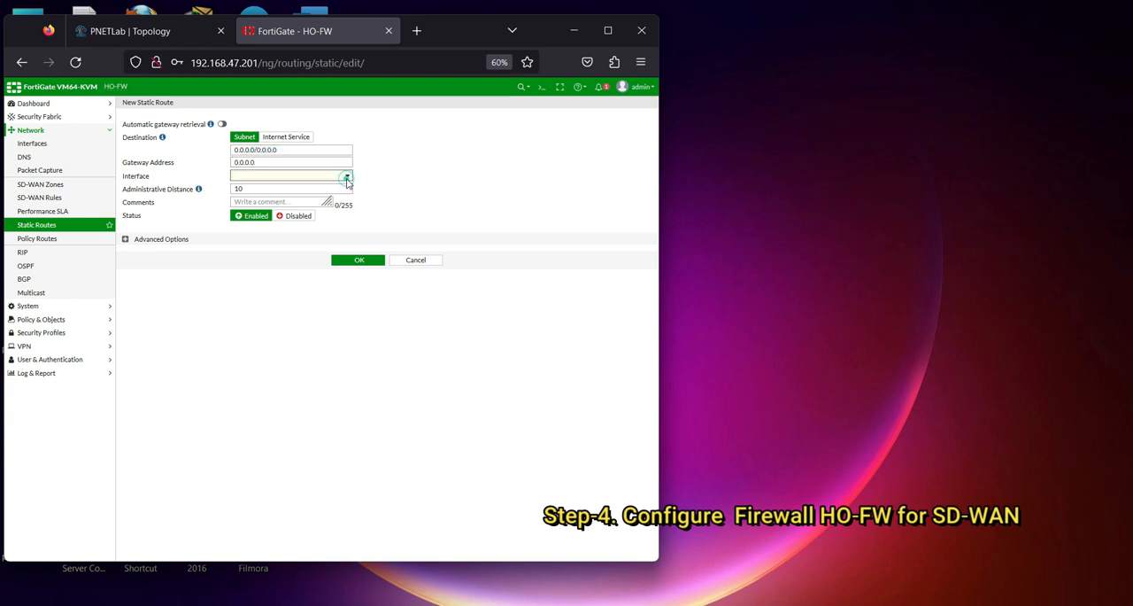
left_click(256, 201)
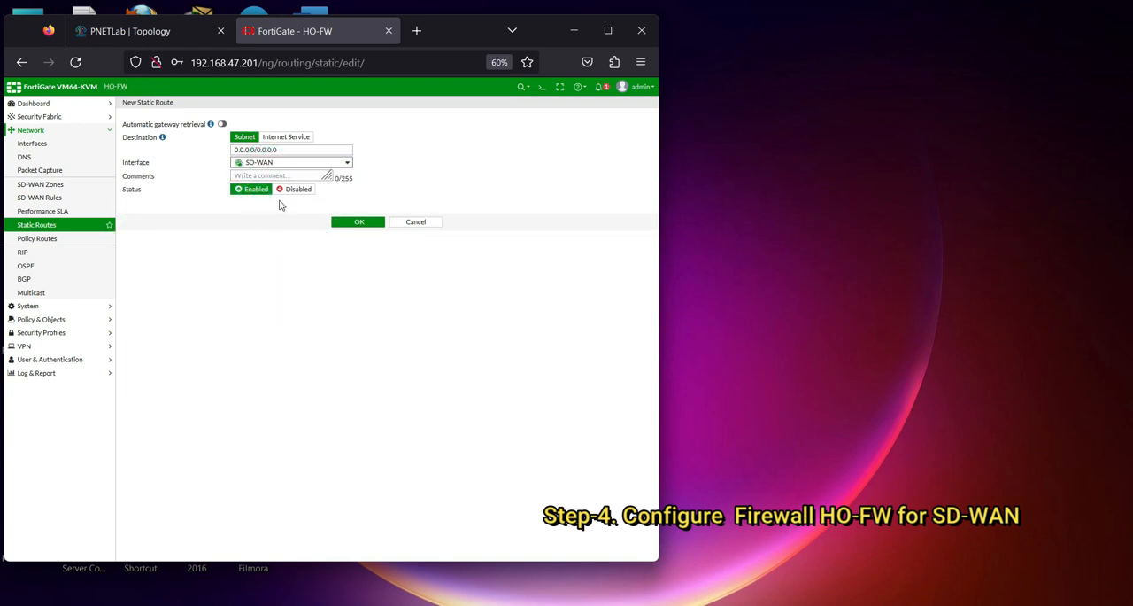
left_click(360, 220)
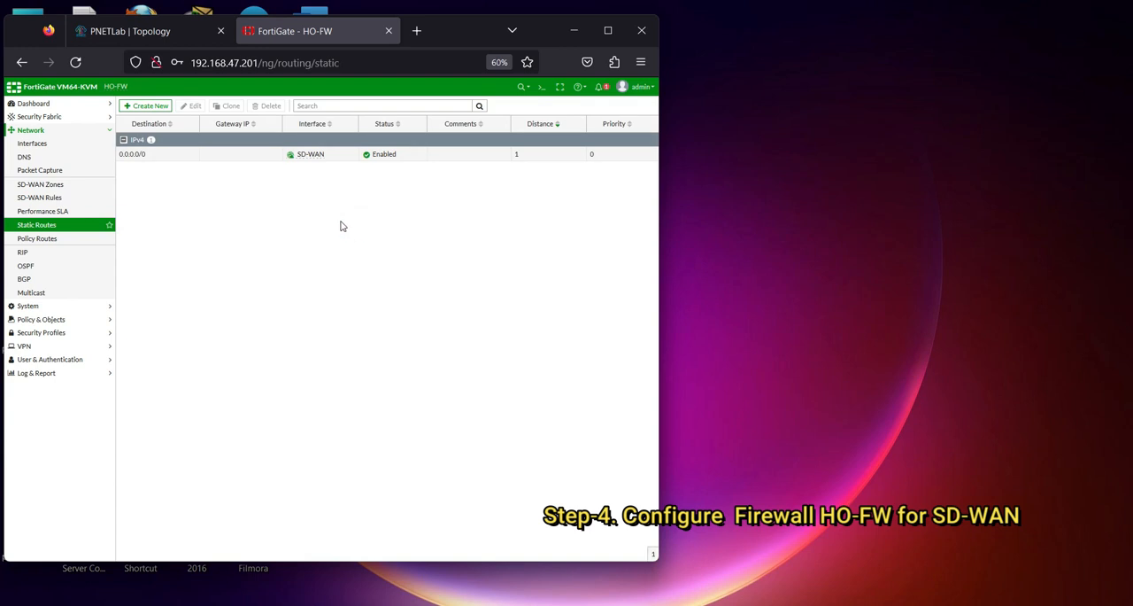
Switch to the PowerPoint checklist, remove the first "SDWAN," from item 5 and return to the FortiGate page
left_click(794, 595)
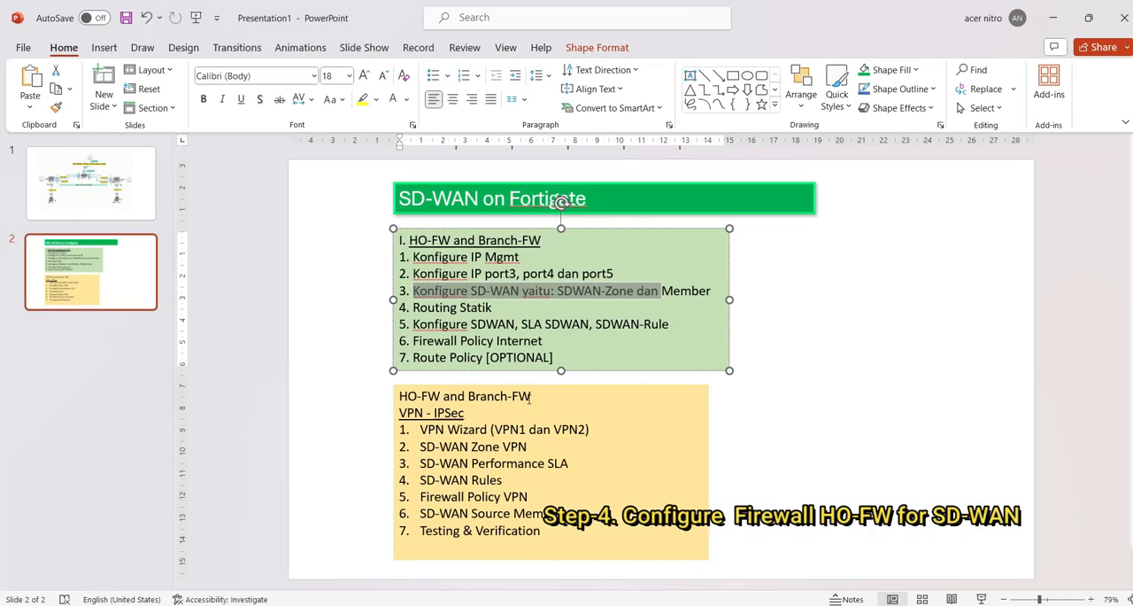
left_click_drag(528, 323, 592, 324)
left_click(479, 324)
left_click_drag(471, 324, 518, 325)
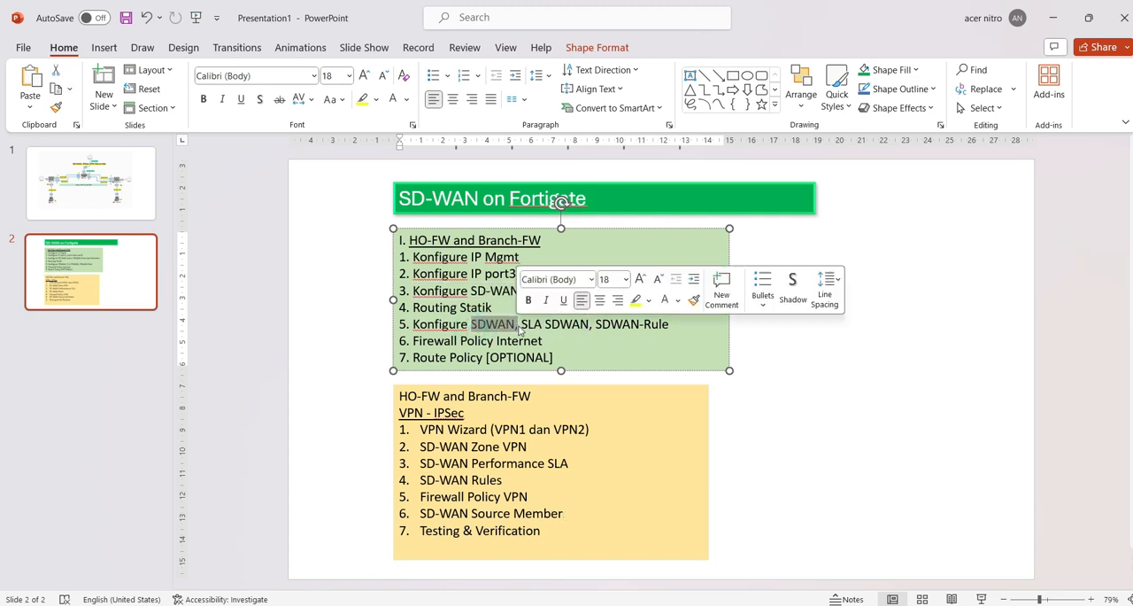
key("Delete")
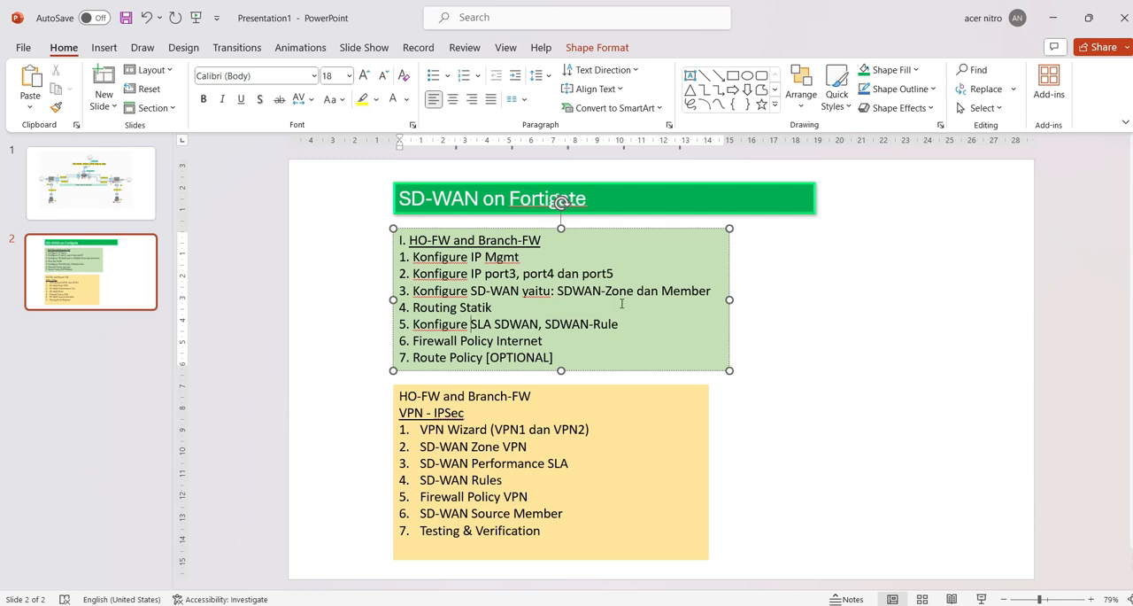
left_click(1052, 20)
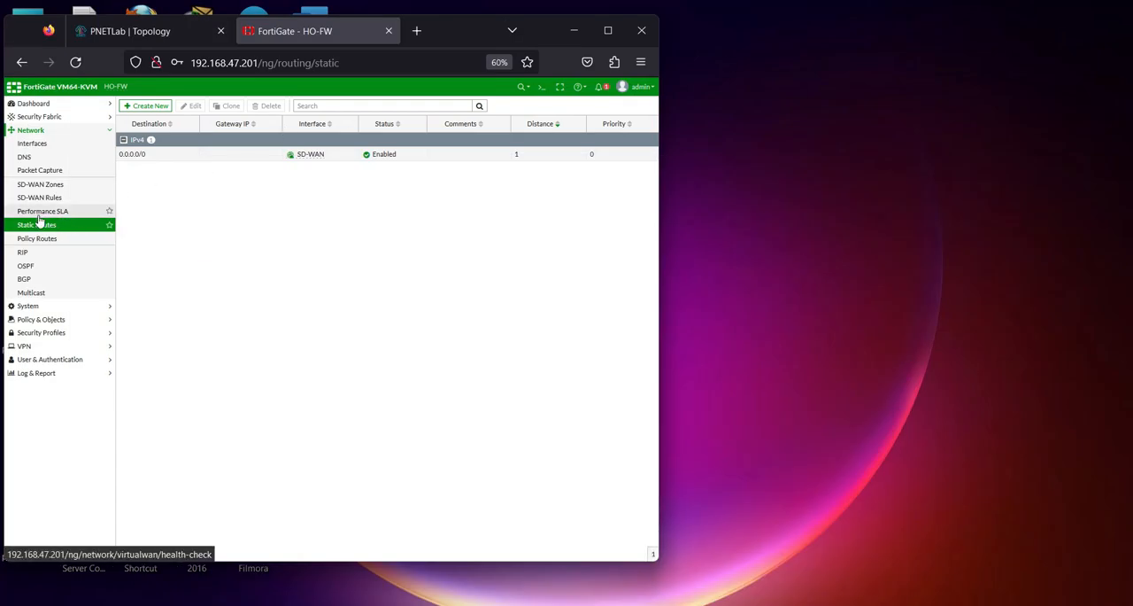
Check the Default_DNS performance SLA and specify HO-FW's DNS servers as primary 8.8.8.8 and secondary 1.1.1.1
left_click(39, 215)
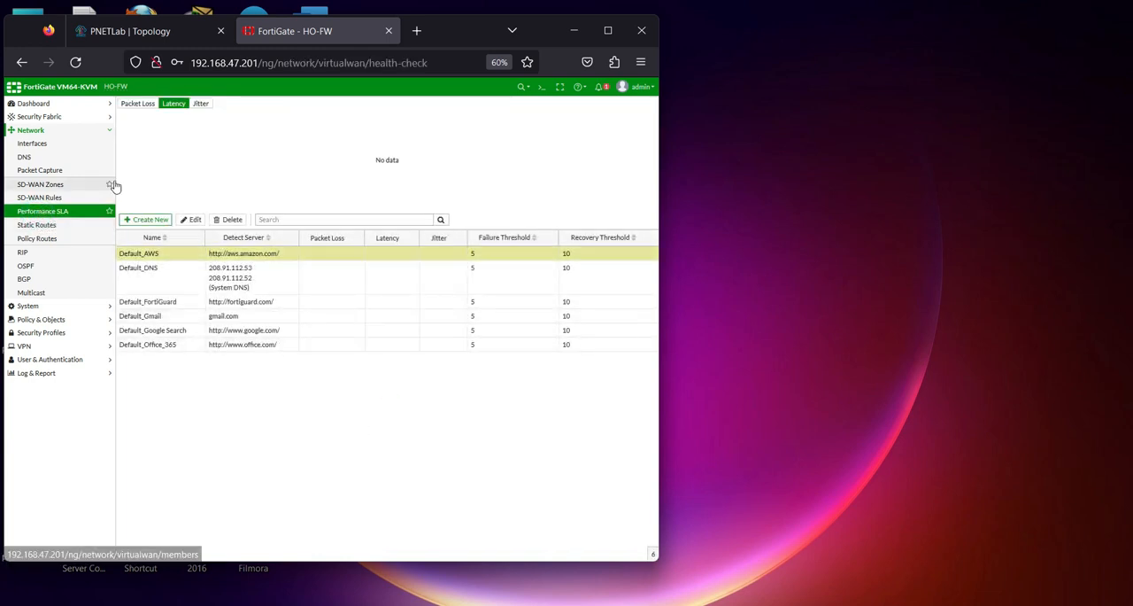
left_click(167, 287)
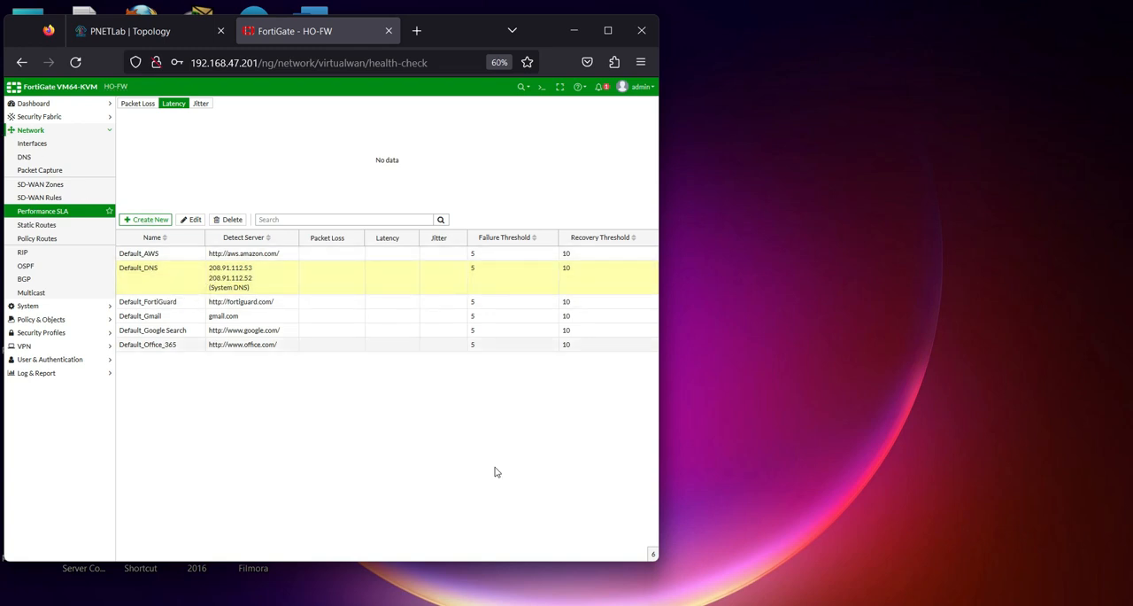
left_click(26, 157)
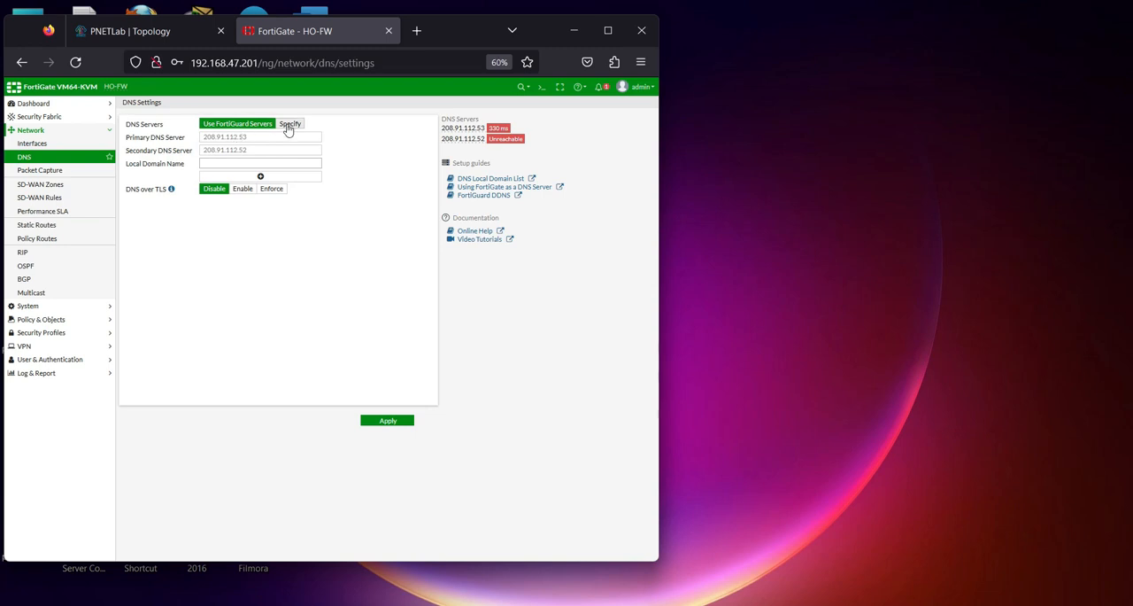
left_click(290, 124)
key("Tab")
type("8.8.8.8")
key("Tab")
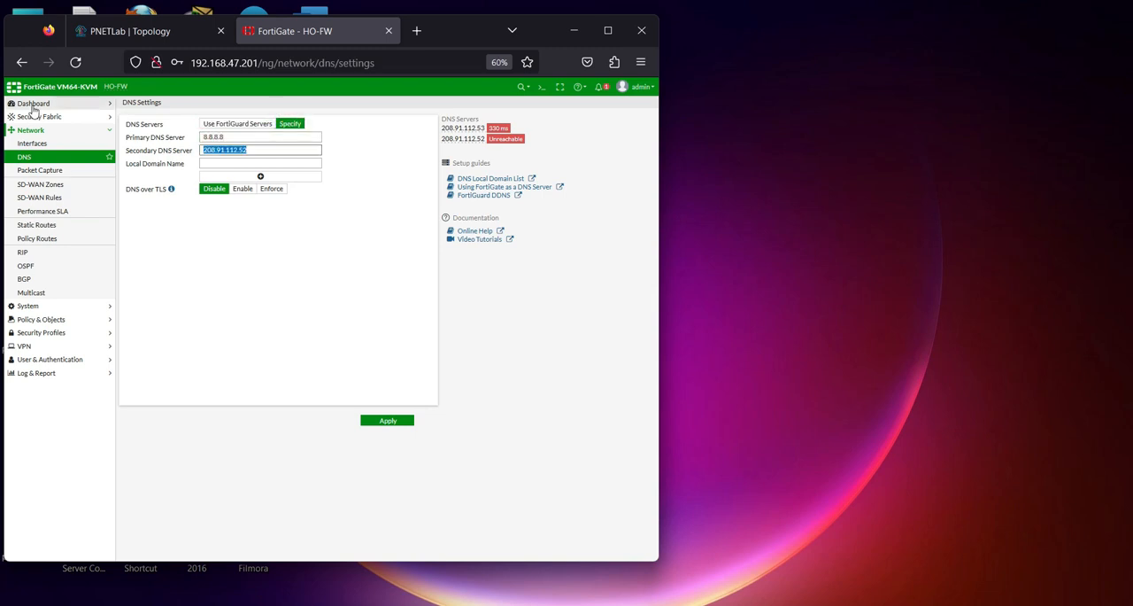
type("1.1.1.1")
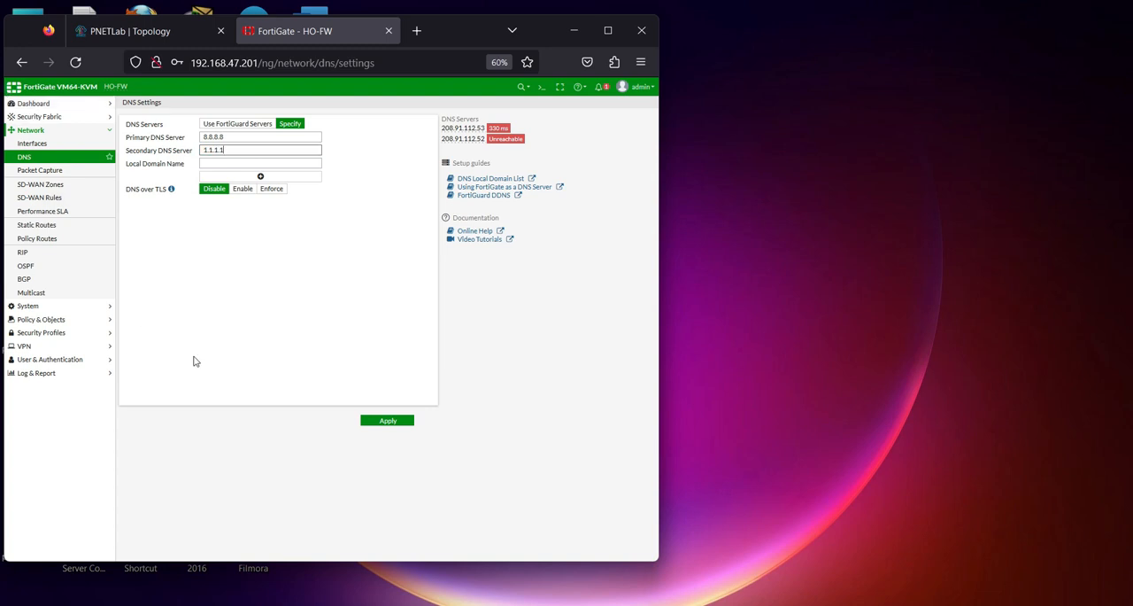
left_click(387, 422)
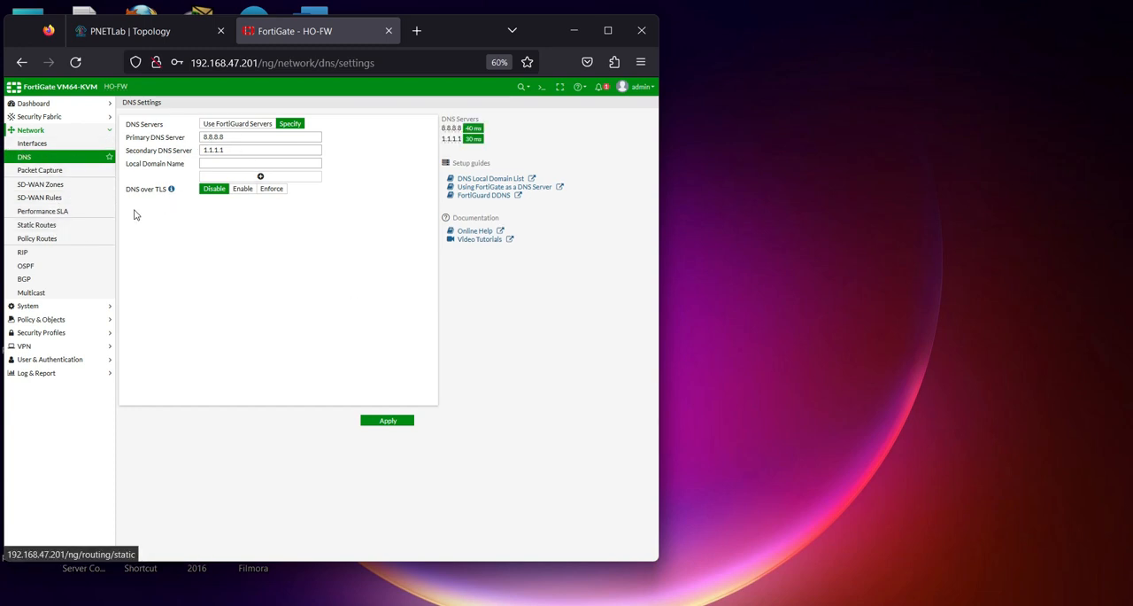
Specify WAN1 (port3) and WAN2 (port4) as the participants of the Default_DNS performance SLA and save it
left_click(60, 211)
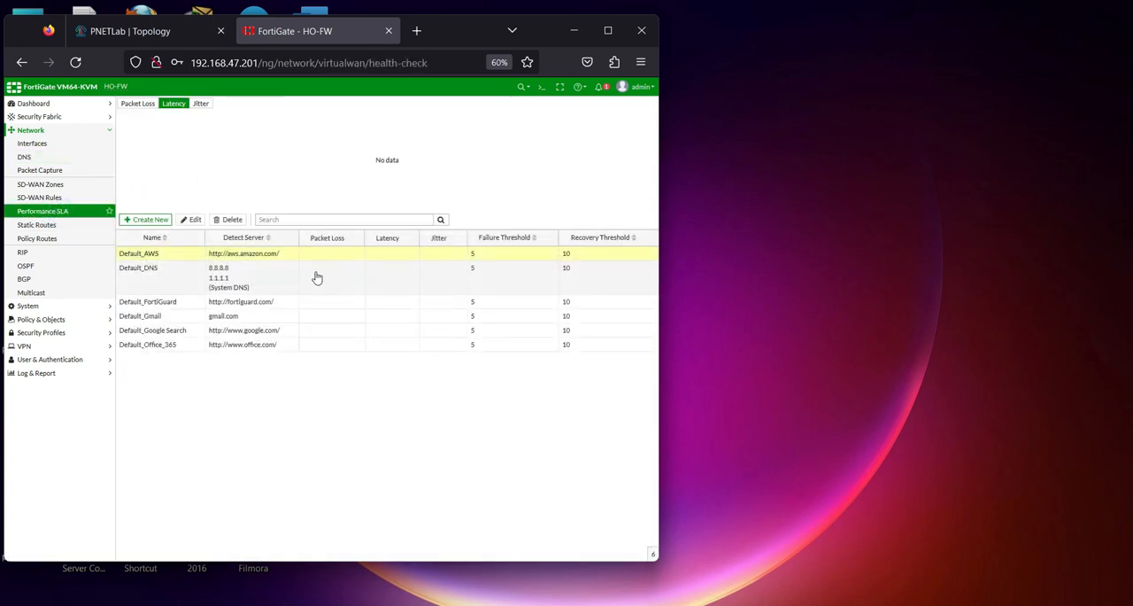
left_click(153, 280)
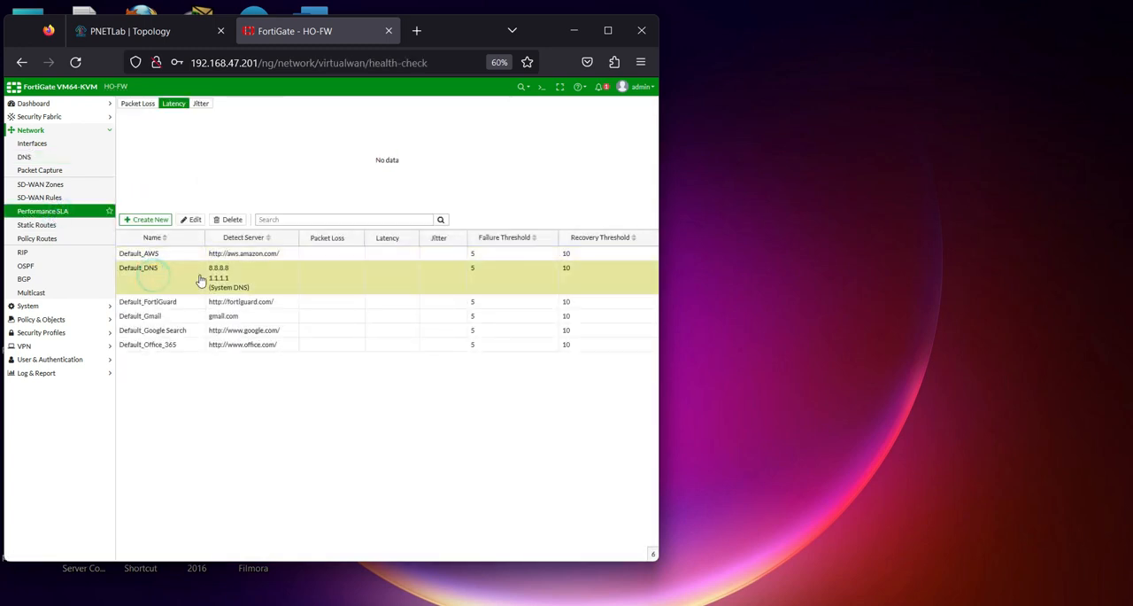
double_click(148, 281)
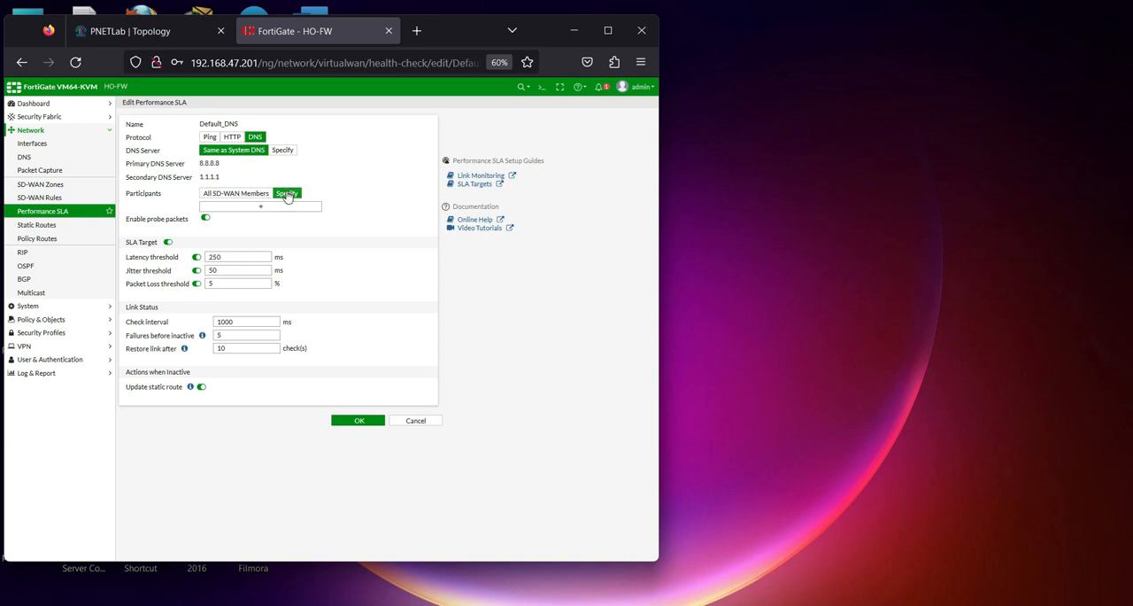
left_click(256, 212)
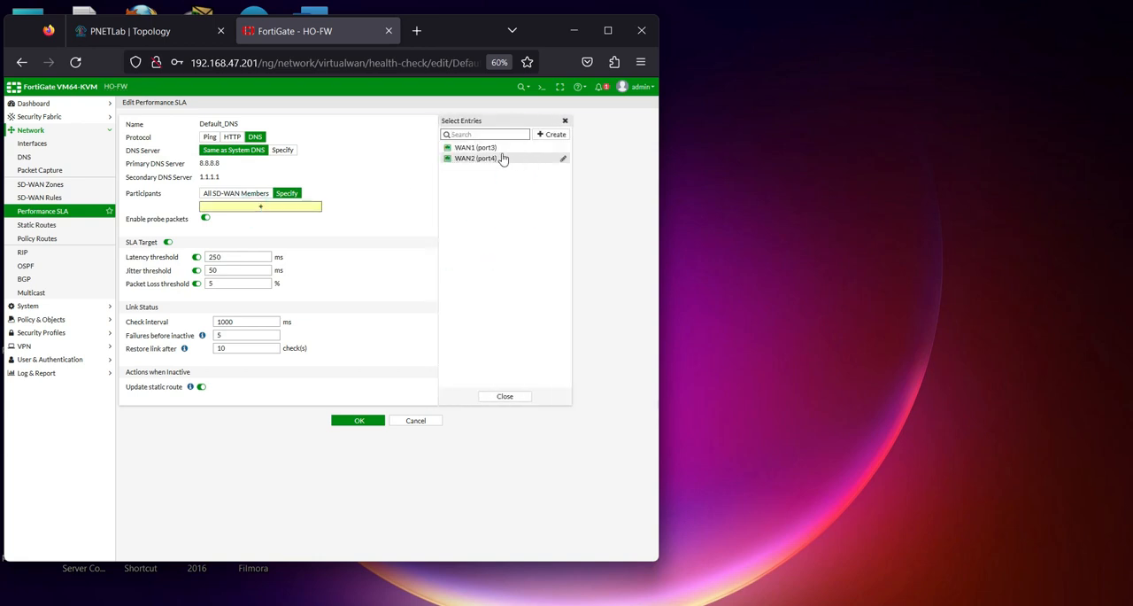
left_click(490, 149)
left_click(483, 158)
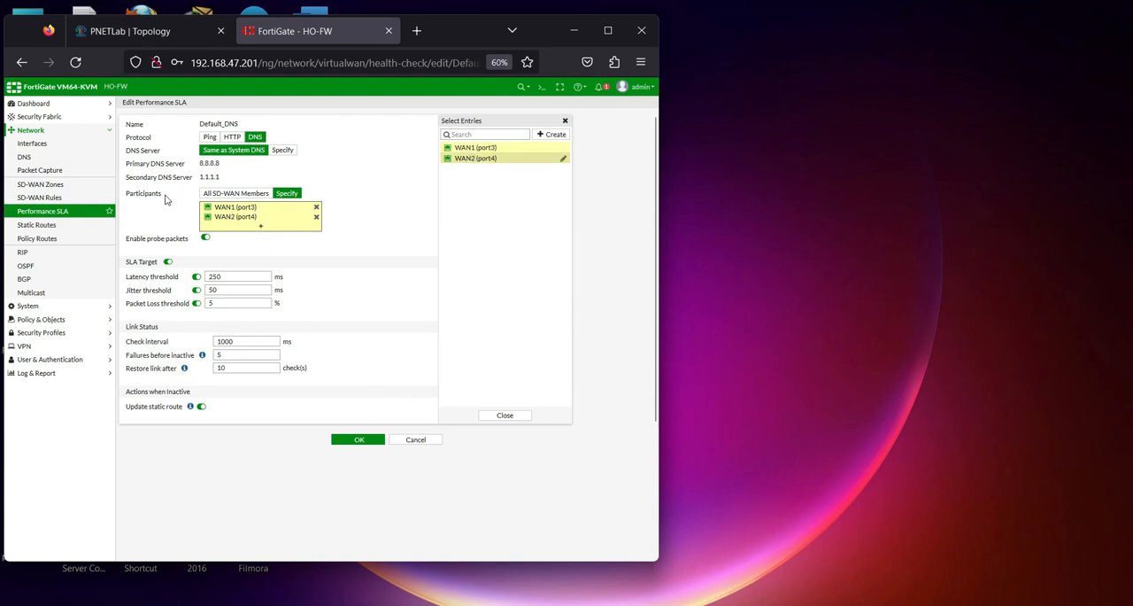
mouse_move(238, 221)
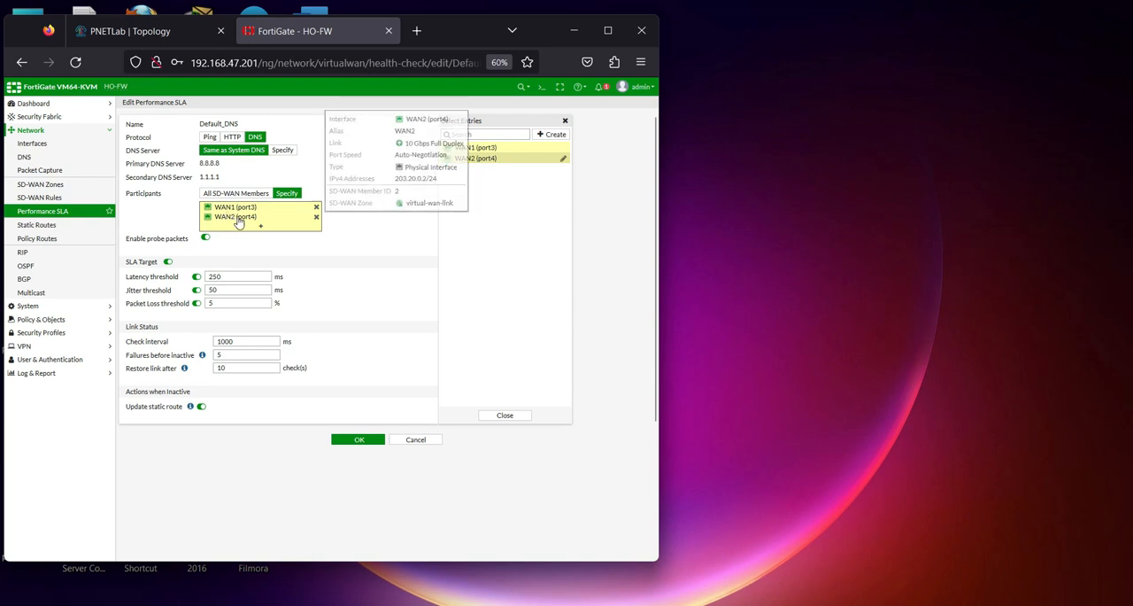
left_click(360, 439)
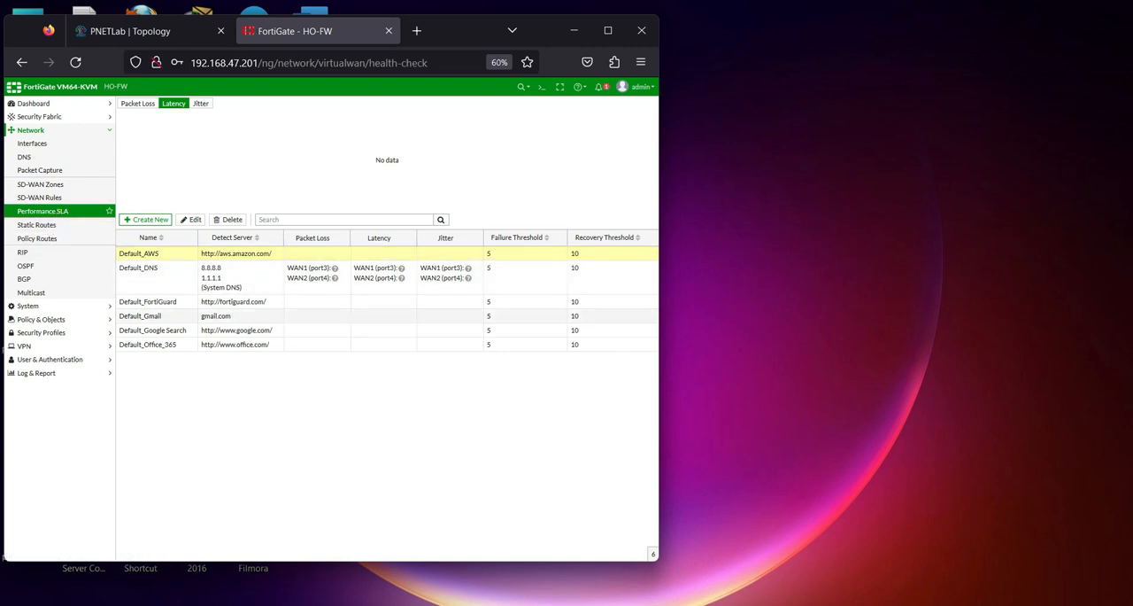
Start a new SD-WAN rule on HO-FW and name it SDWAN-LAN-to-Internet
left_click(756, 604)
left_click(756, 603)
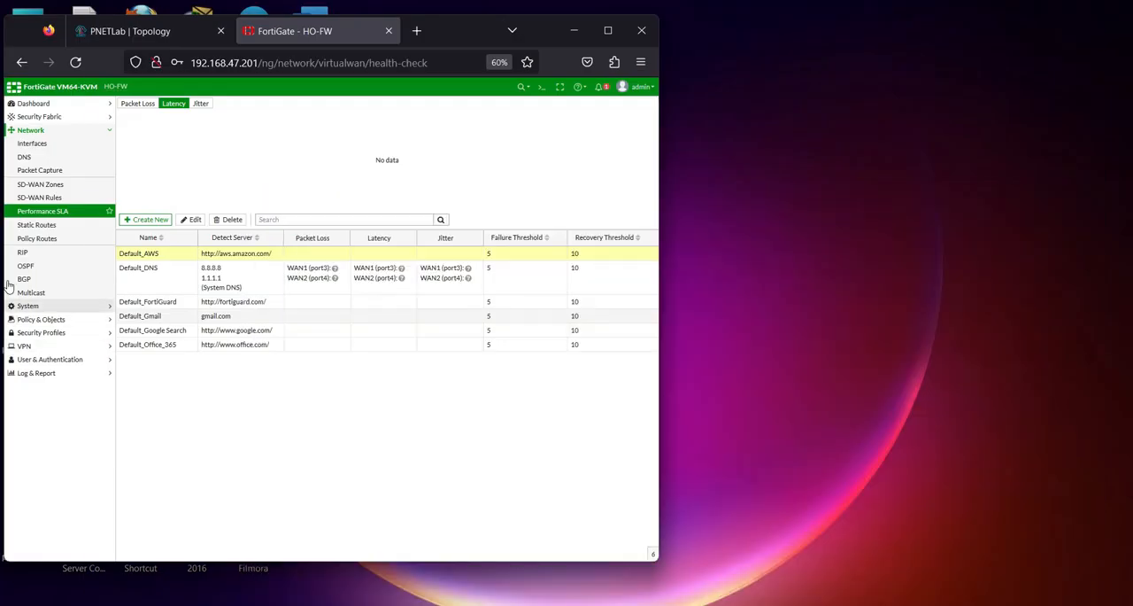
left_click(50, 199)
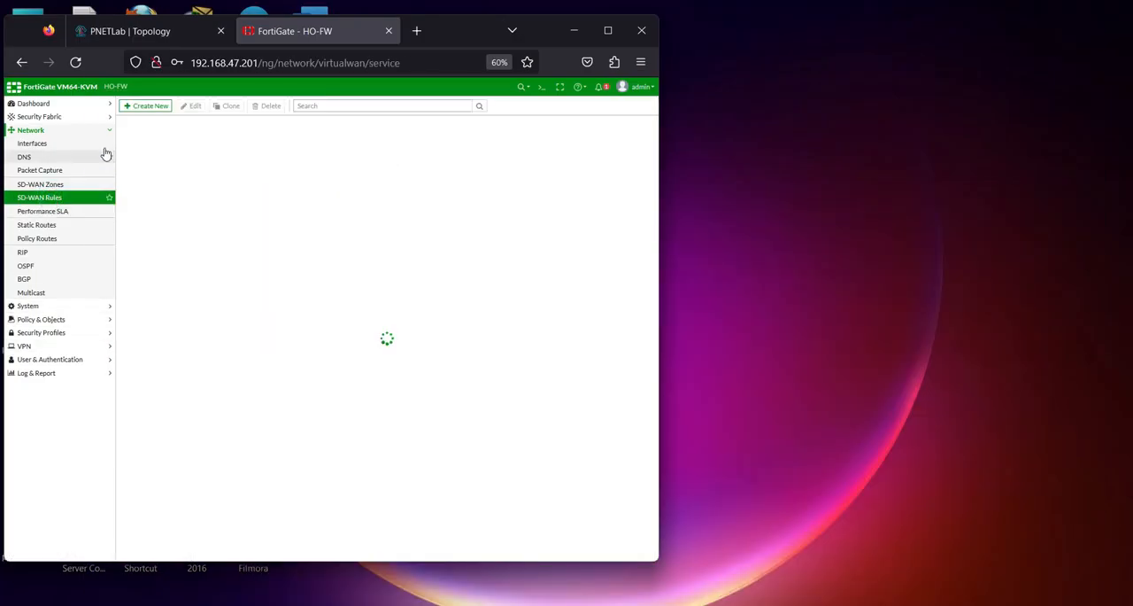
left_click(146, 108)
left_click(177, 123)
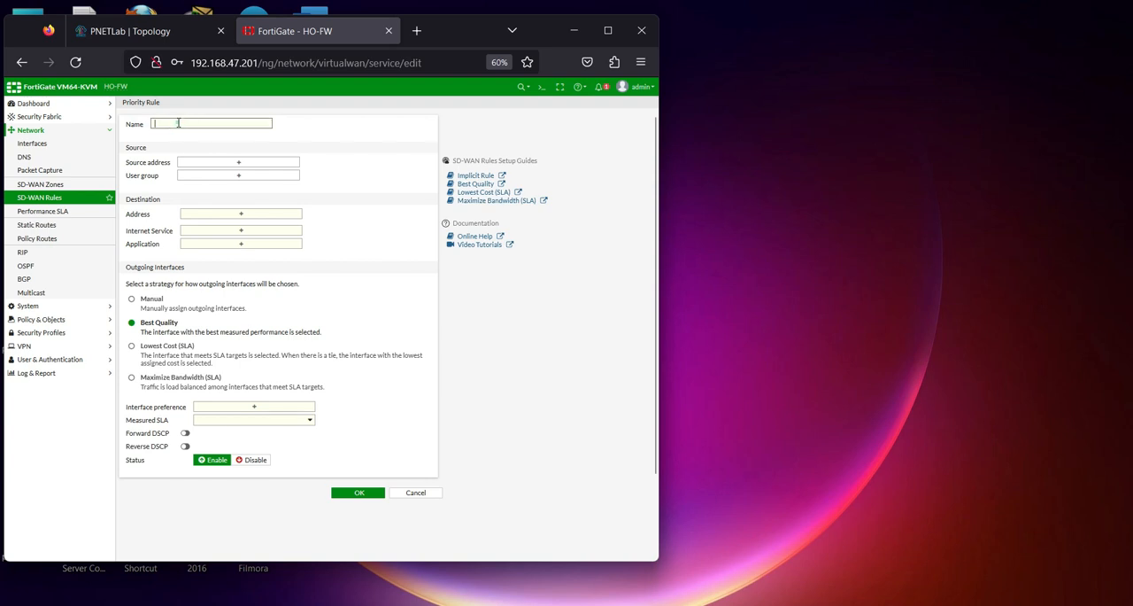
key("Caps_Lock")
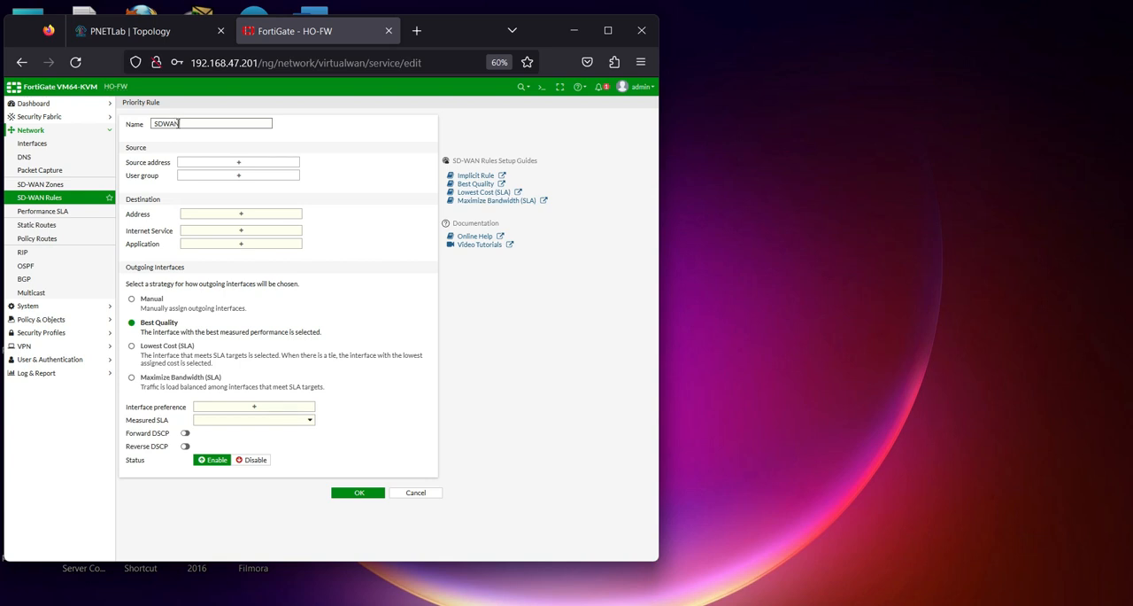
key("BackSpace")
key("BackSpace")
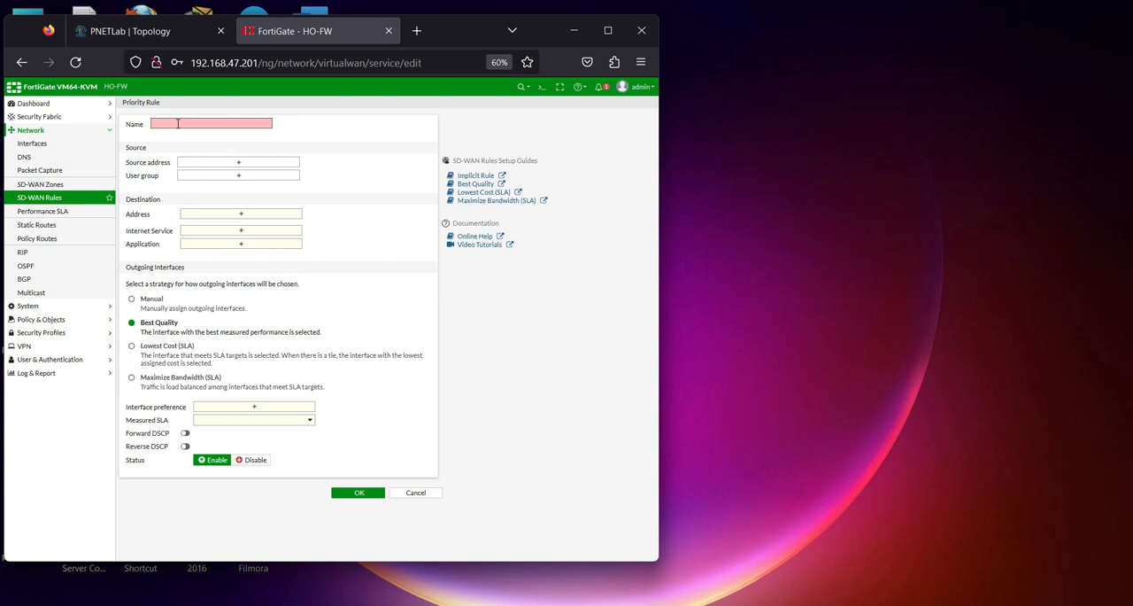
key("Caps_Lock")
type("SDWAN-LAN-to-Internet")
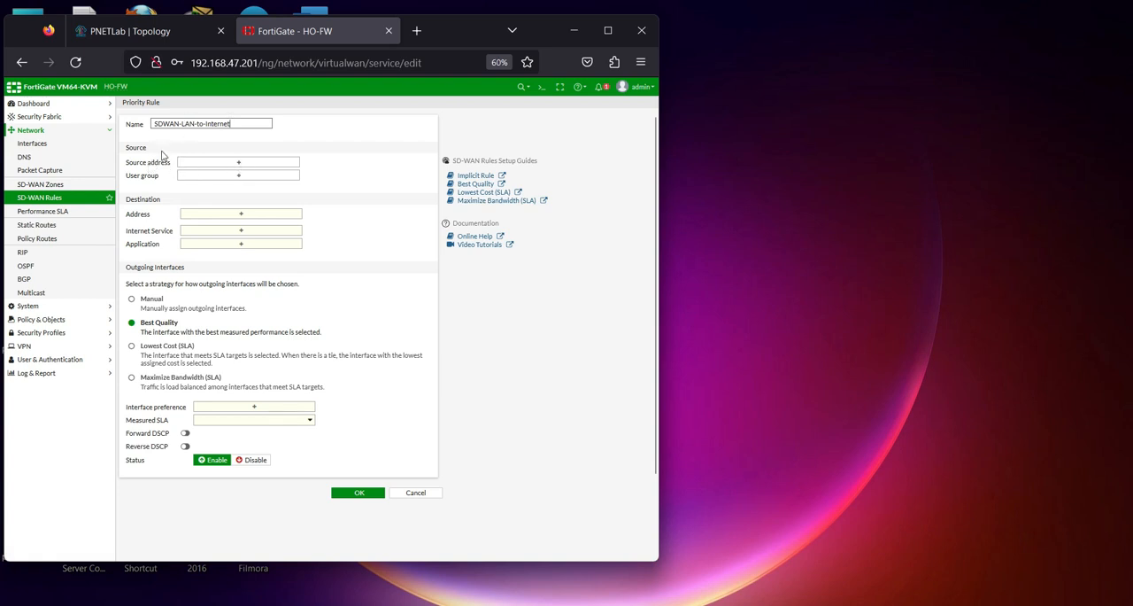
Create a subnet address object named net_192.168.1.0 with IP 192.168.1.0 from the rule's source address selection
left_click(236, 164)
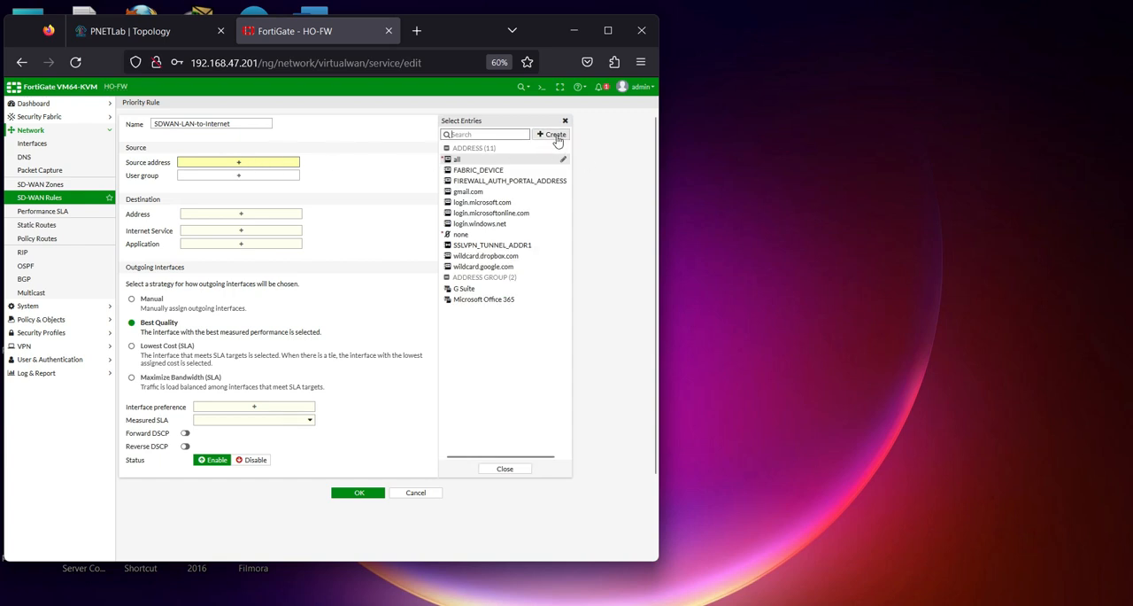
left_click(555, 136)
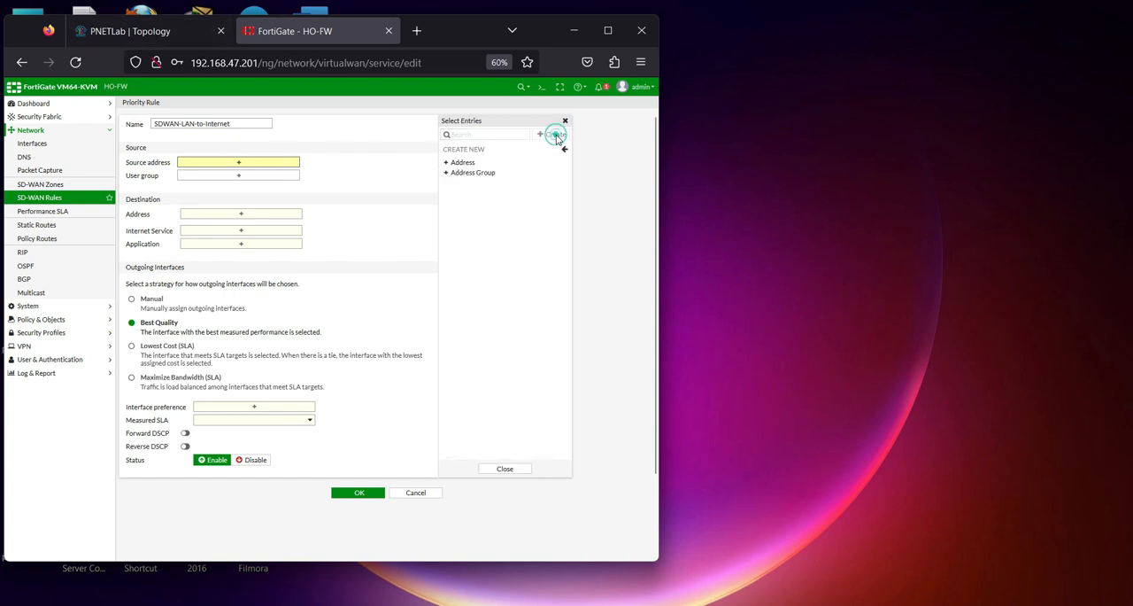
left_click(471, 164)
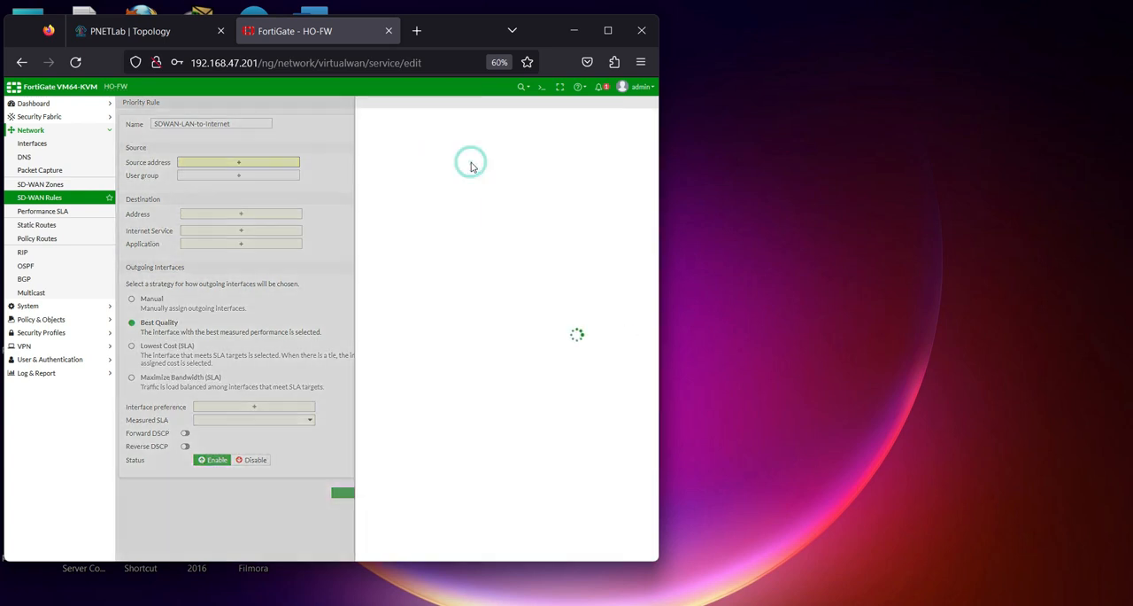
left_click(347, 123)
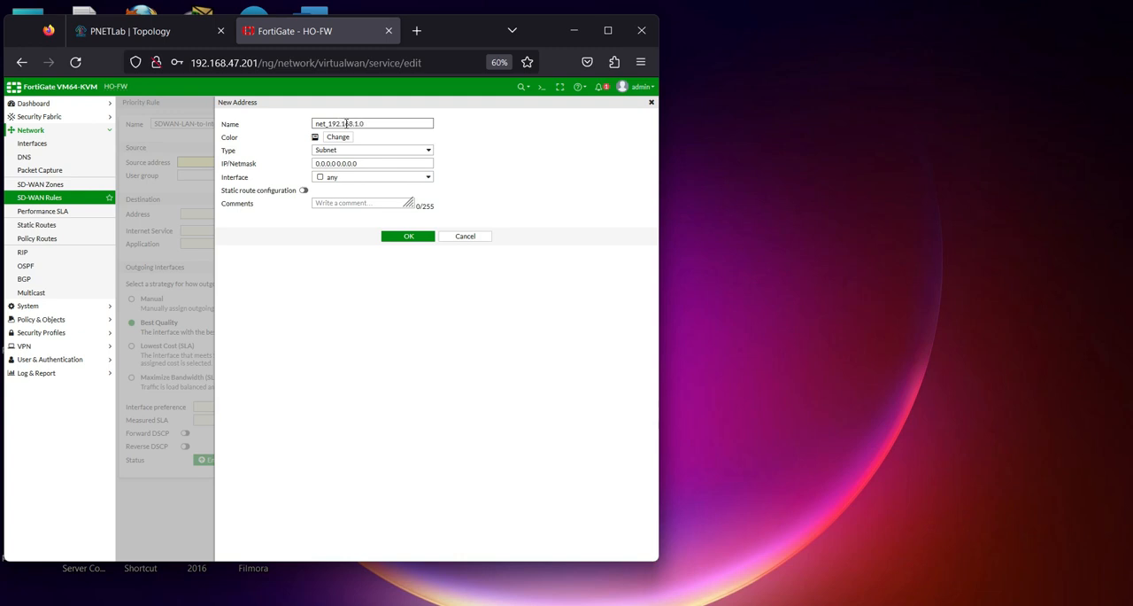
left_click_drag(329, 123, 398, 123)
key("ctrl+c")
triple_click(392, 164)
key("ctrl+v")
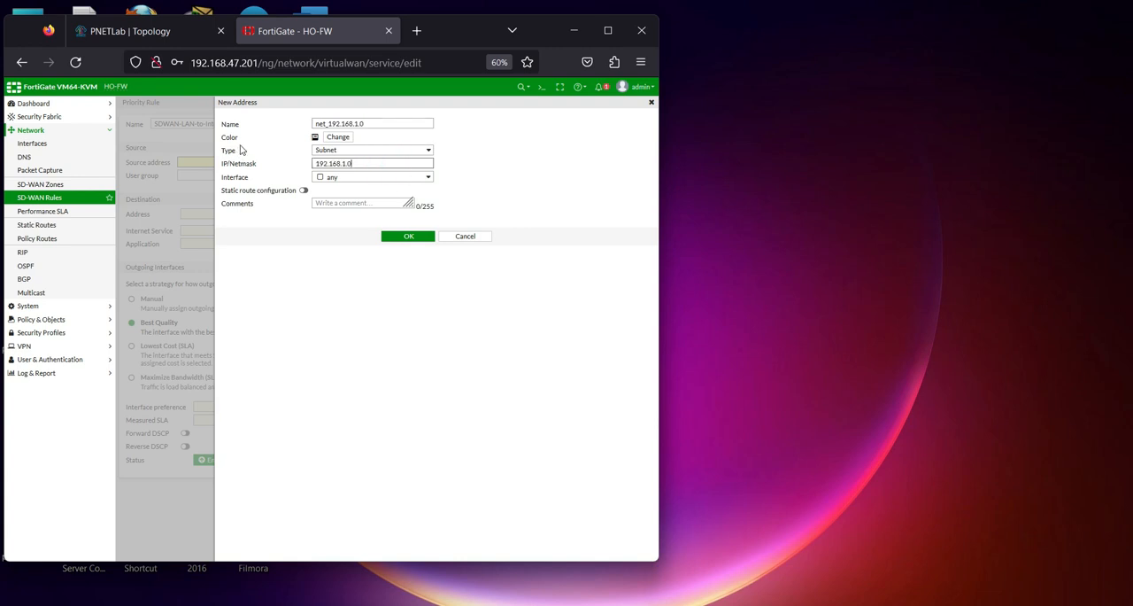
left_click(400, 237)
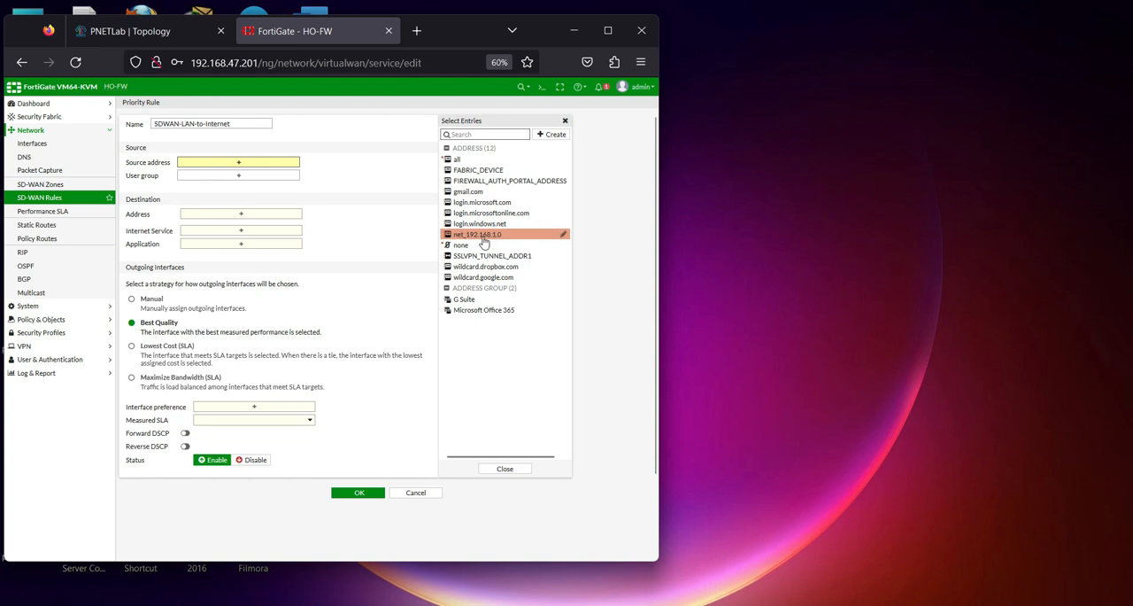
Specify net_192.168.1.0 as the rule's source, check the LAN subnet in the PNETLab topology, and specify all as the destination address
left_click(482, 234)
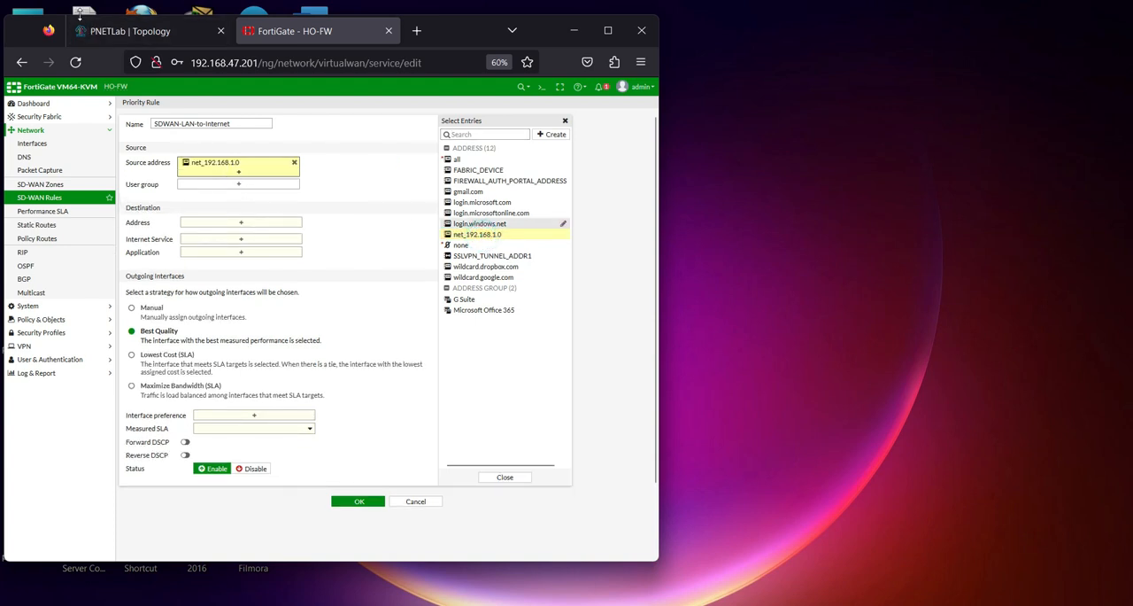
left_click(96, 30)
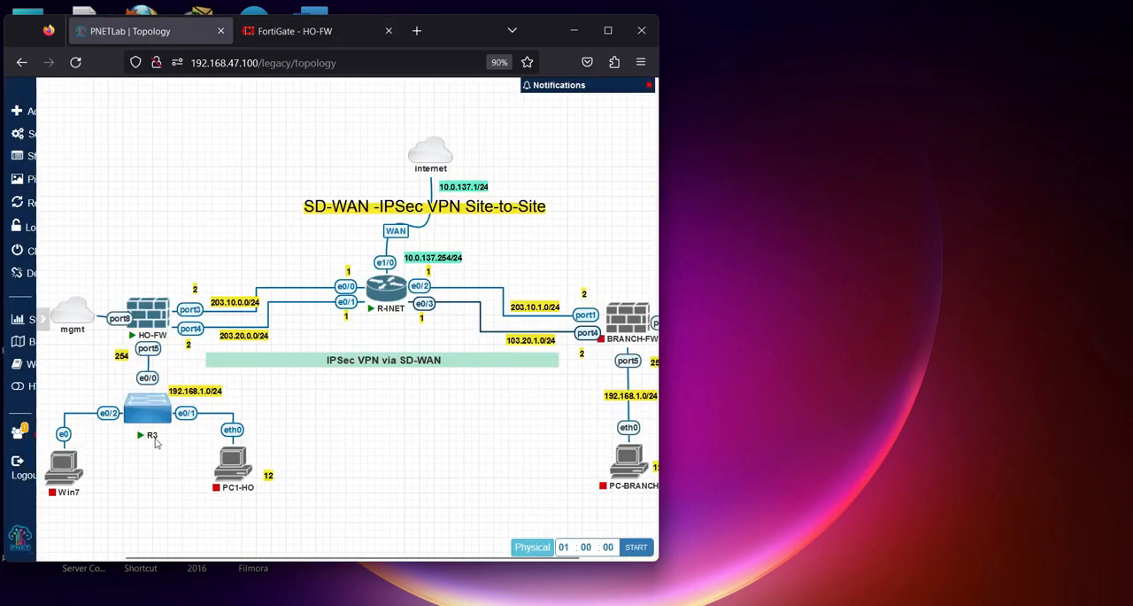
left_click(266, 31)
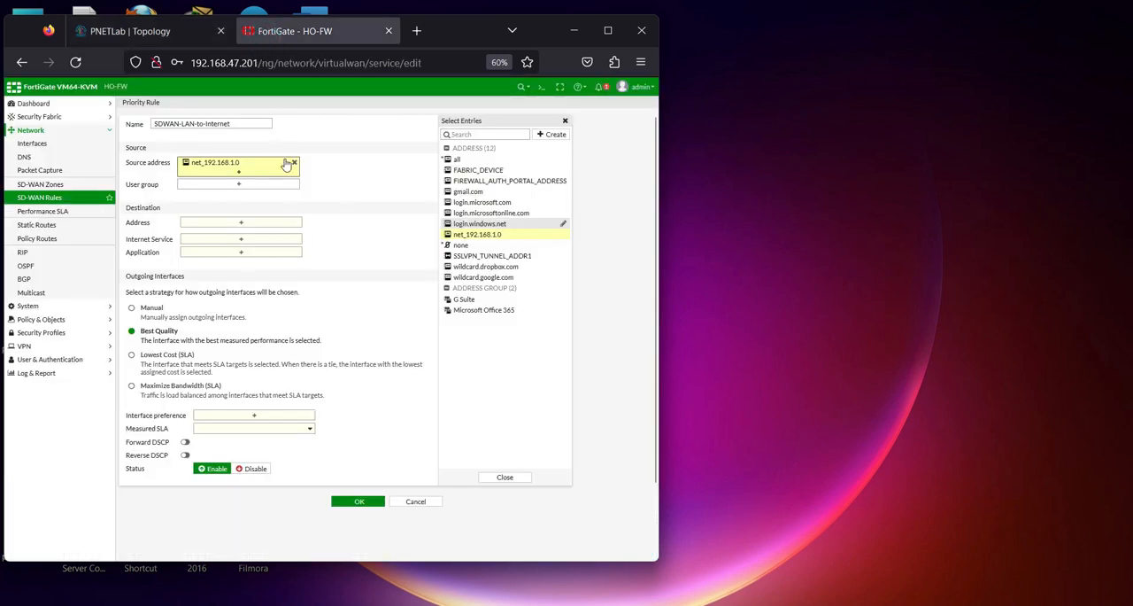
left_click(235, 222)
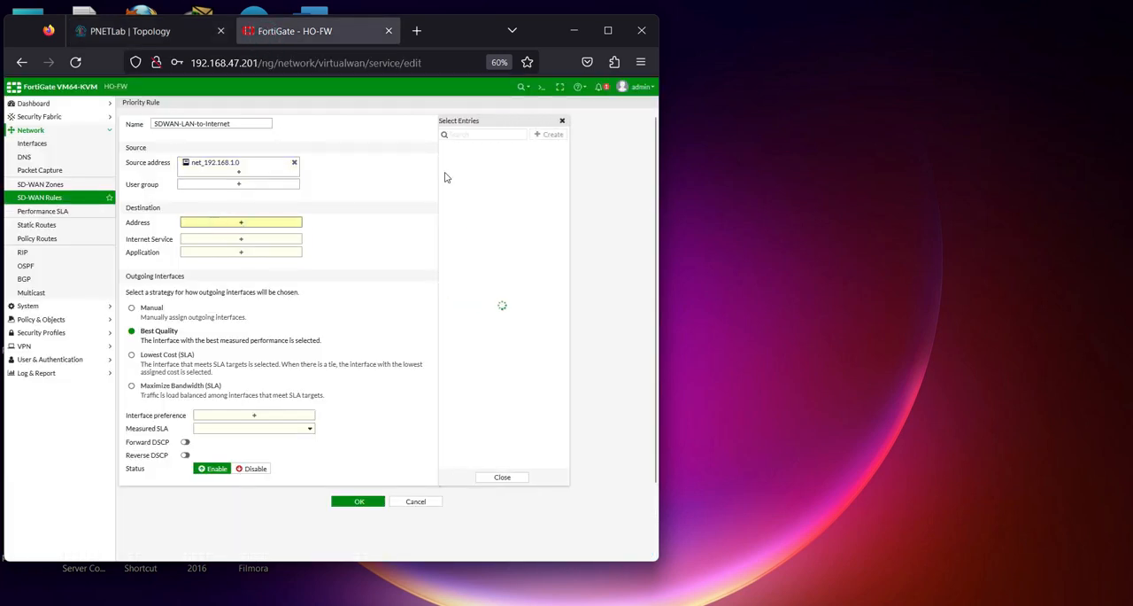
left_click(460, 159)
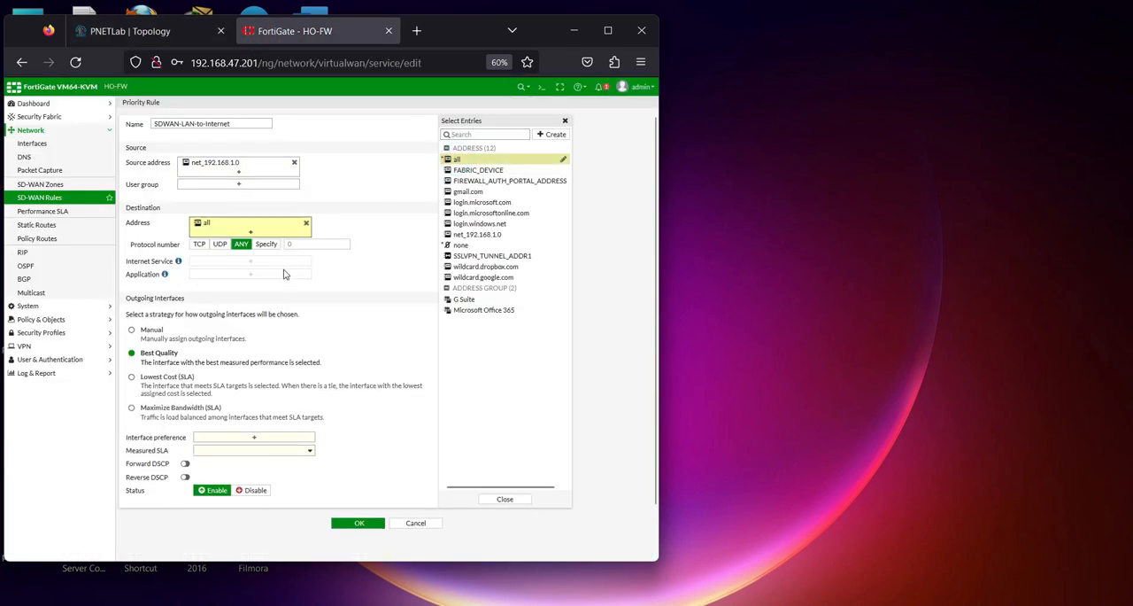
Use the Best Quality strategy with WAN1 (port3) and WAN2 (port4) preferred and Default_DNS as the measured SLA, and save the rule
left_click(140, 357)
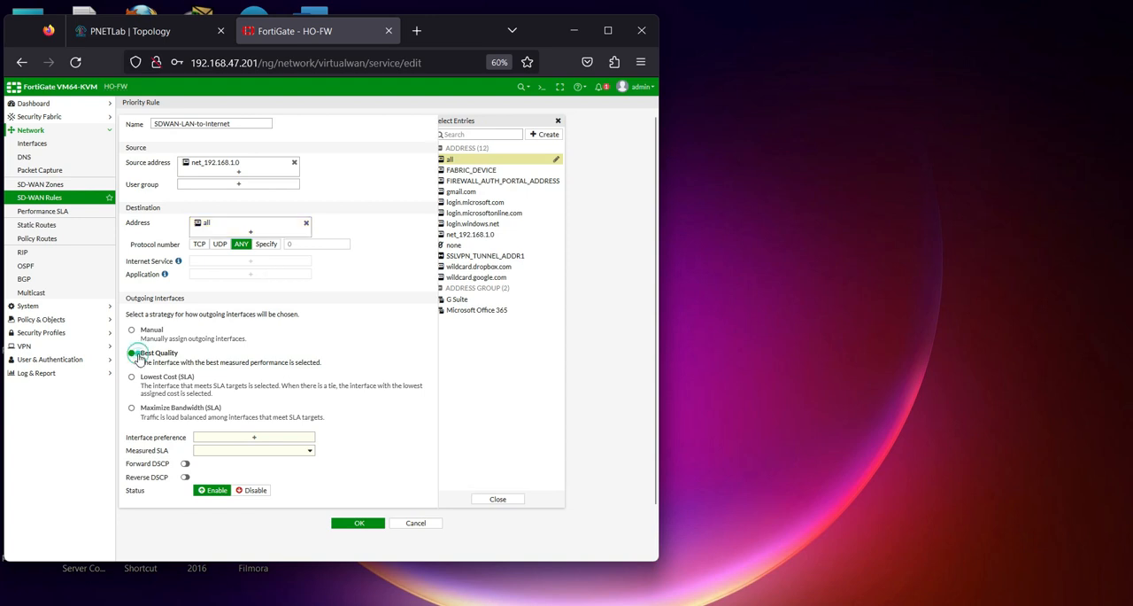
left_click(269, 440)
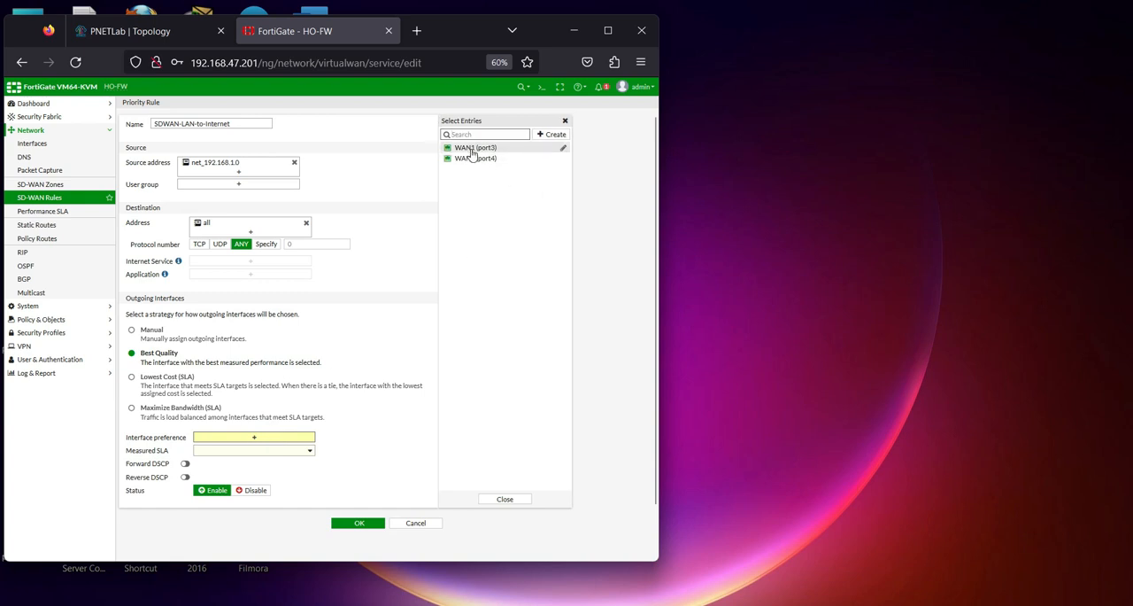
left_click(470, 148)
left_click(475, 159)
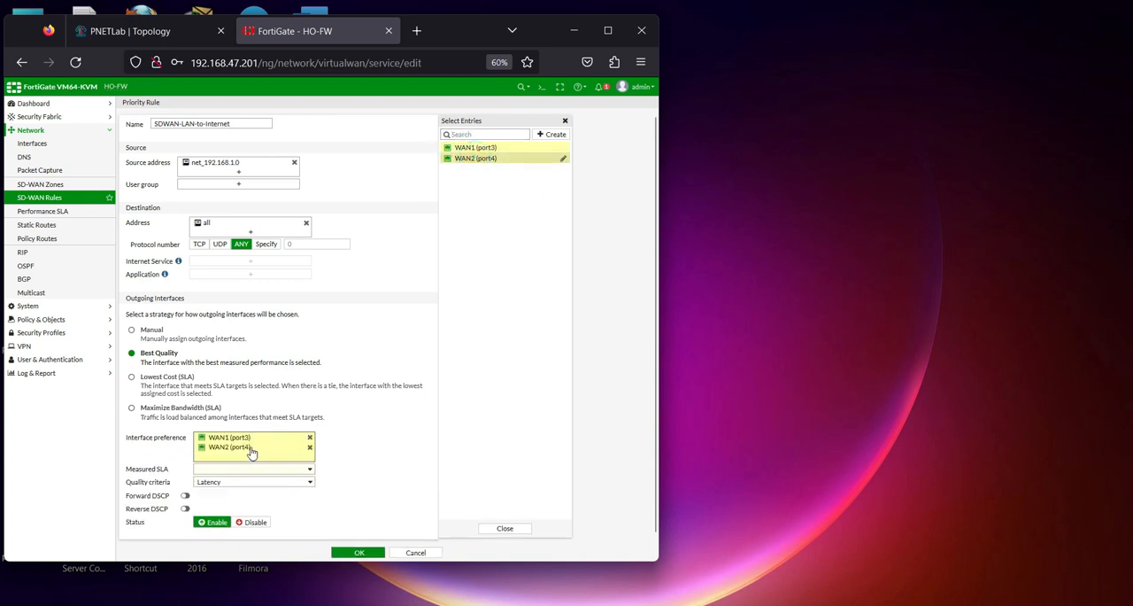
left_click(264, 470)
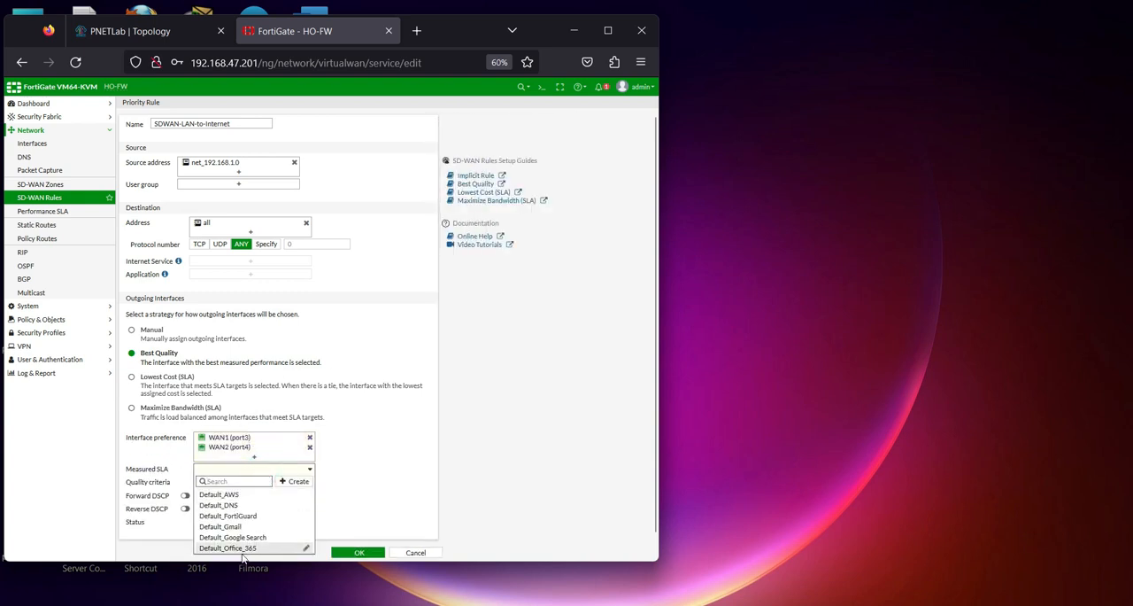
mouse_move(237, 509)
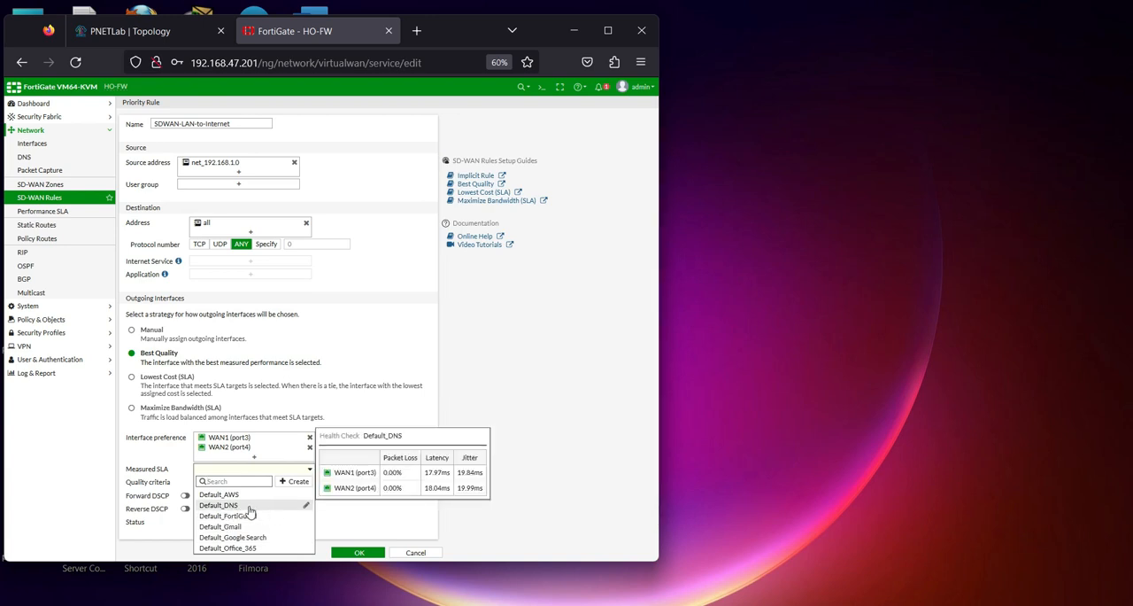
left_click(238, 506)
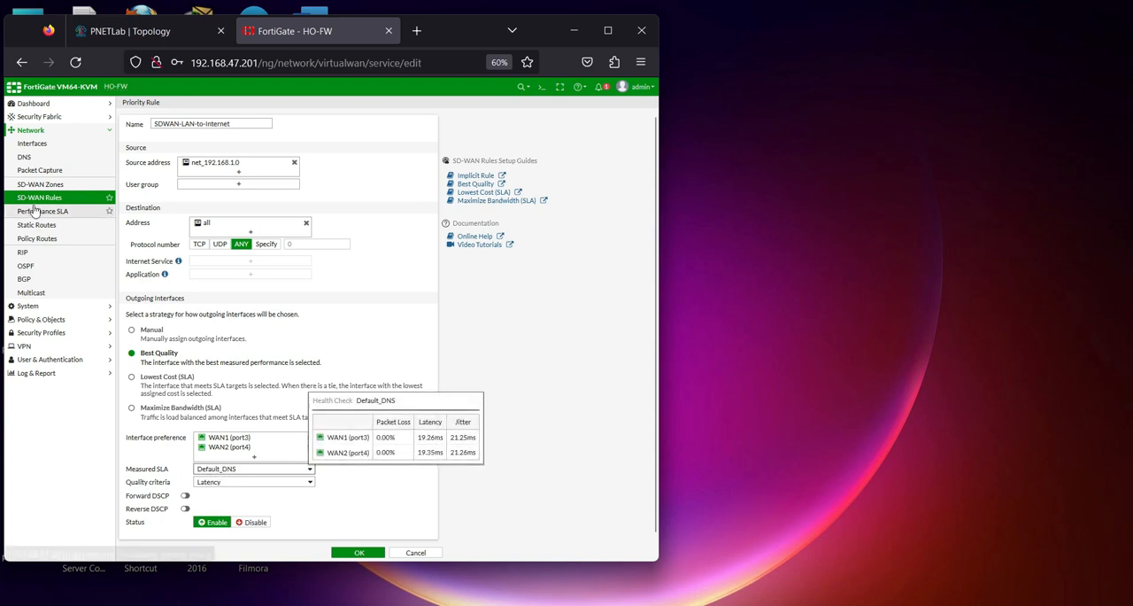
left_click(359, 552)
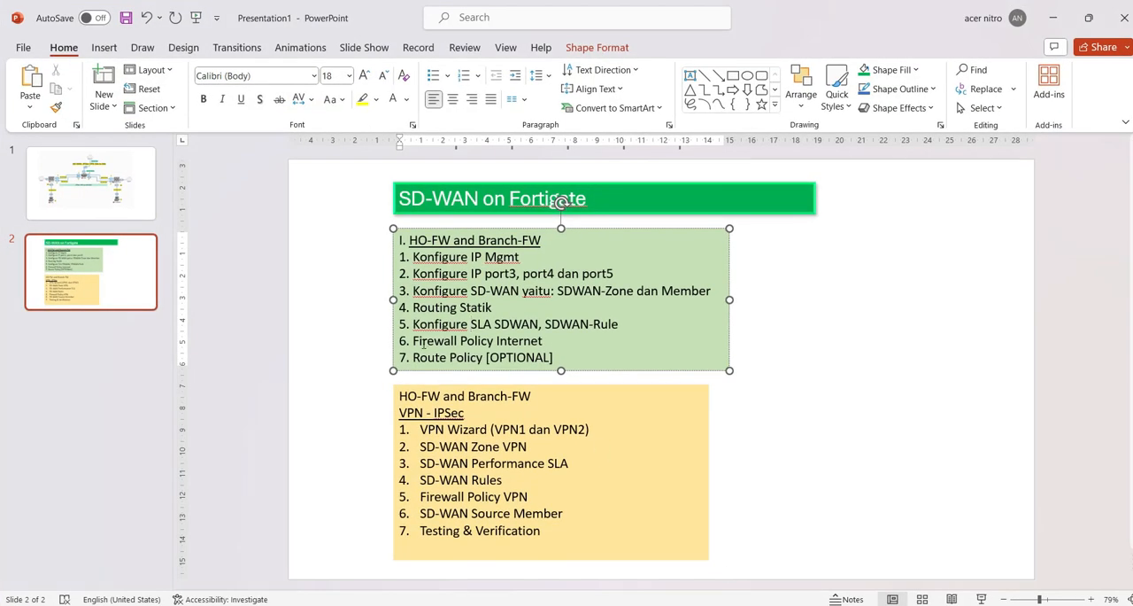
Check item 6 of the PowerPoint checklist, return to the FortiGate page and start a new firewall policy named LAN-TO-INTERNE
left_click_drag(549, 344, 462, 342)
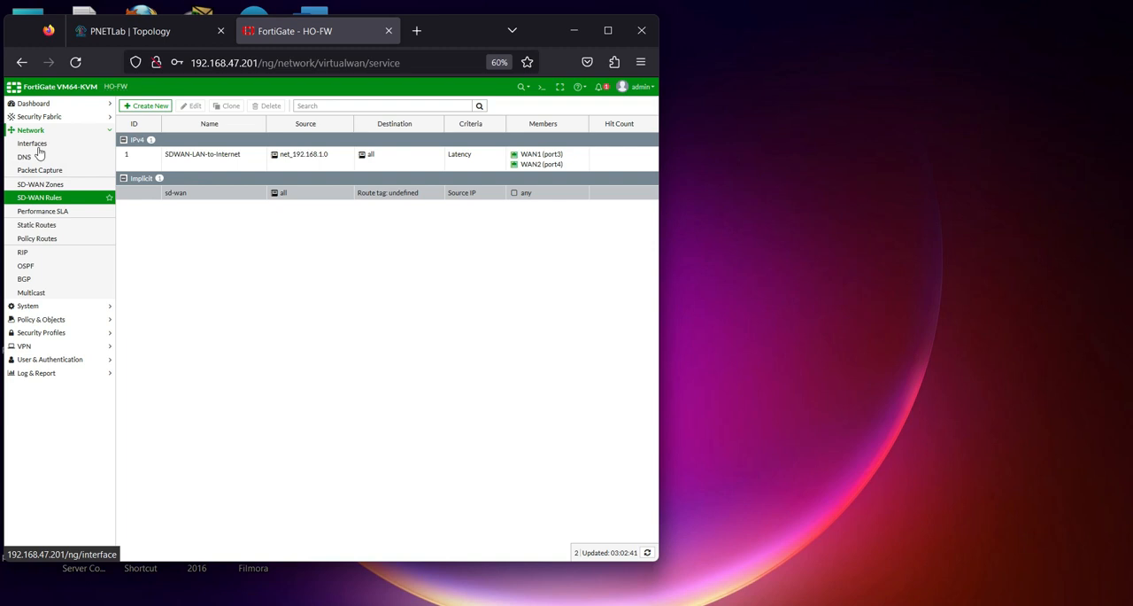
left_click(52, 318)
left_click(49, 171)
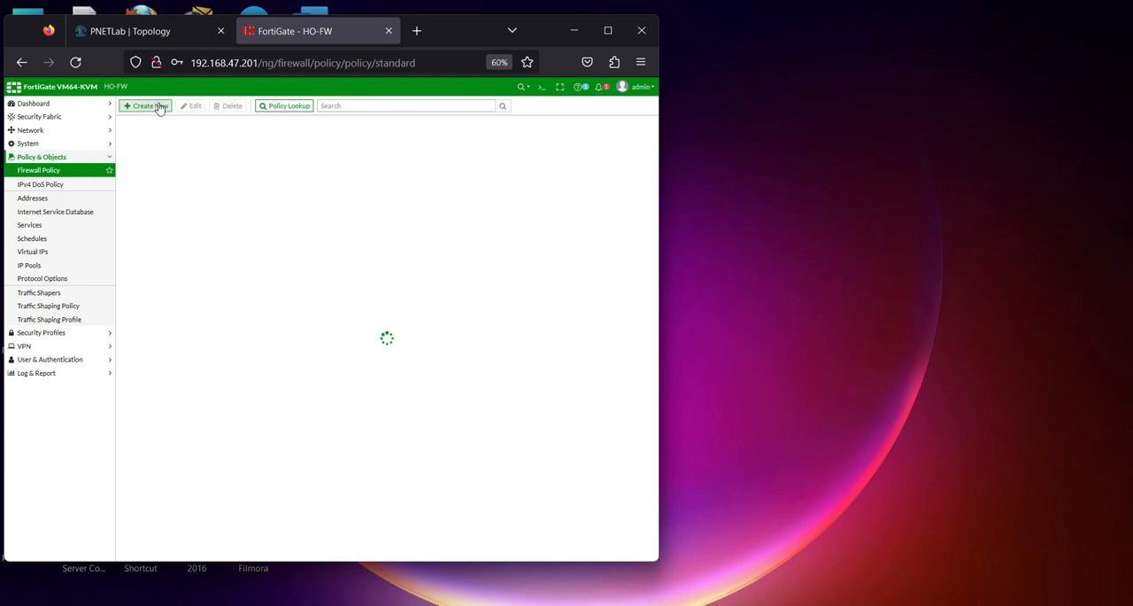
left_click(149, 105)
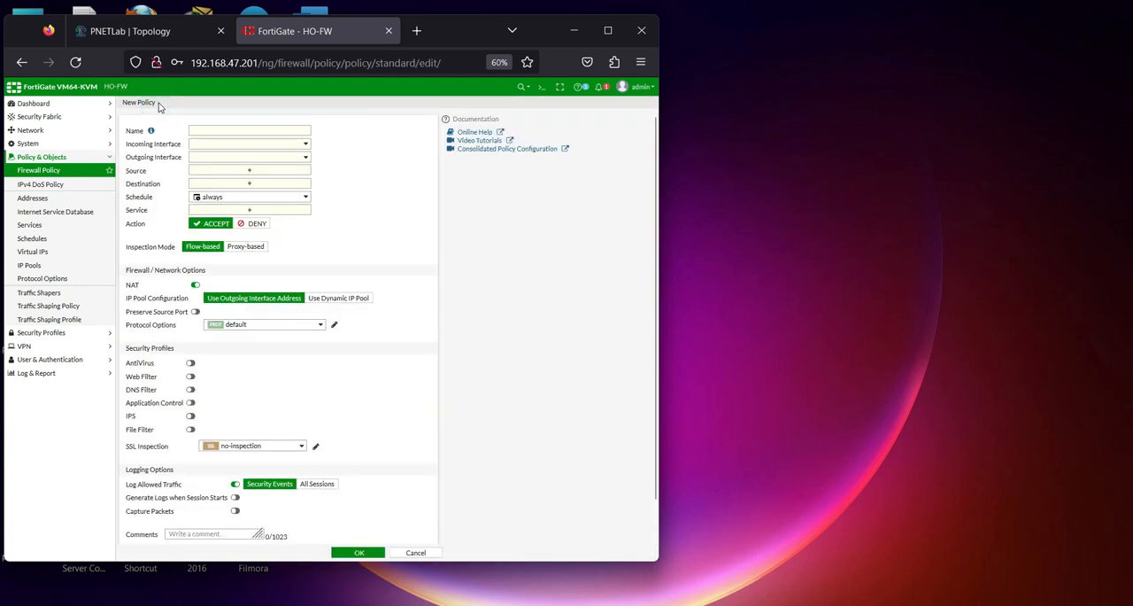
left_click(251, 131)
key("Caps_Lock")
type("LAN-TOIN")
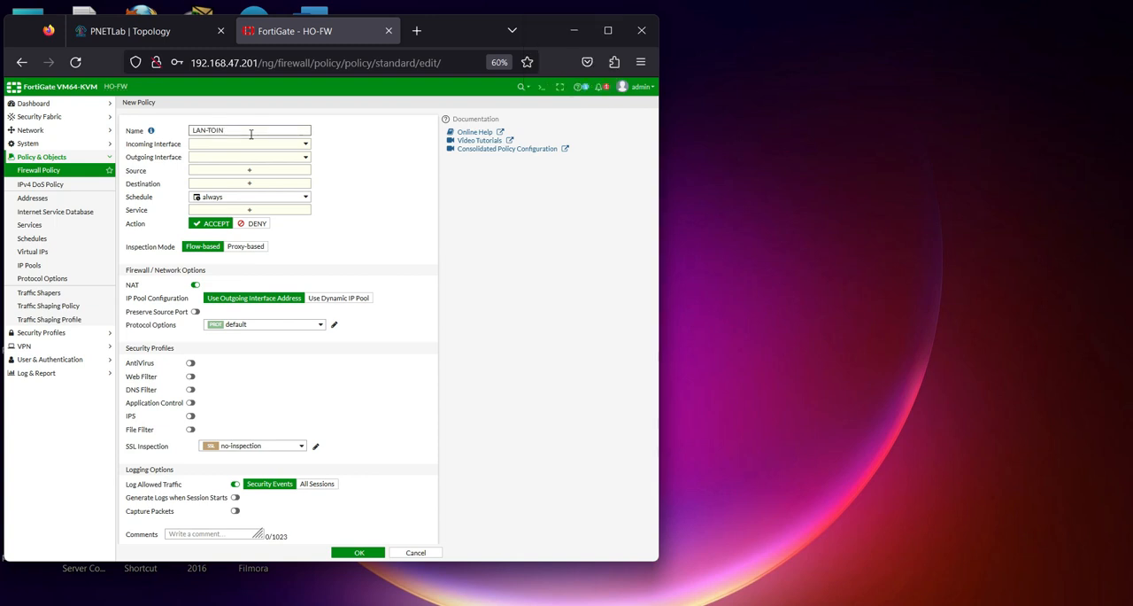
key("Caps_Lock")
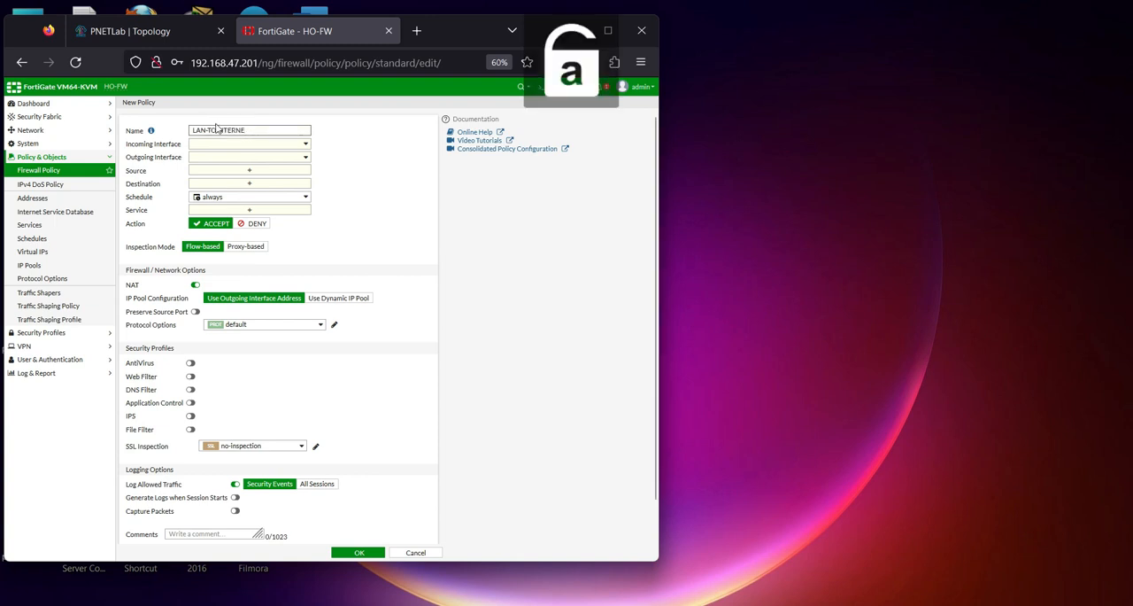
left_click(216, 130)
type("-")
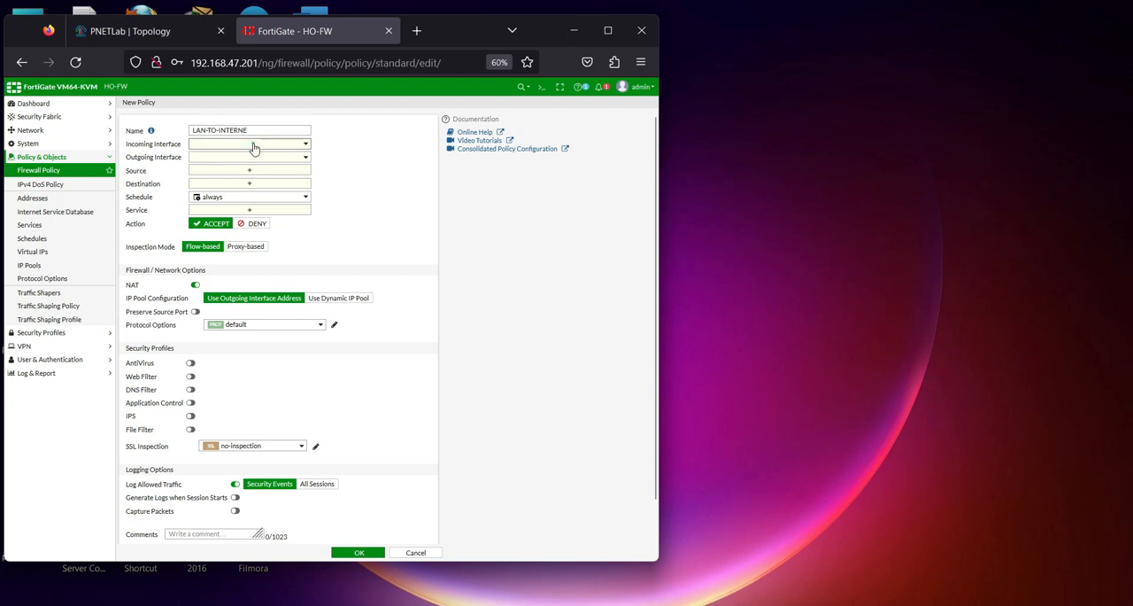
Set the policy's incoming interface to LAN (port5) and its outgoing interface to the SD-WAN zone virtual-wan-link
left_click(254, 147)
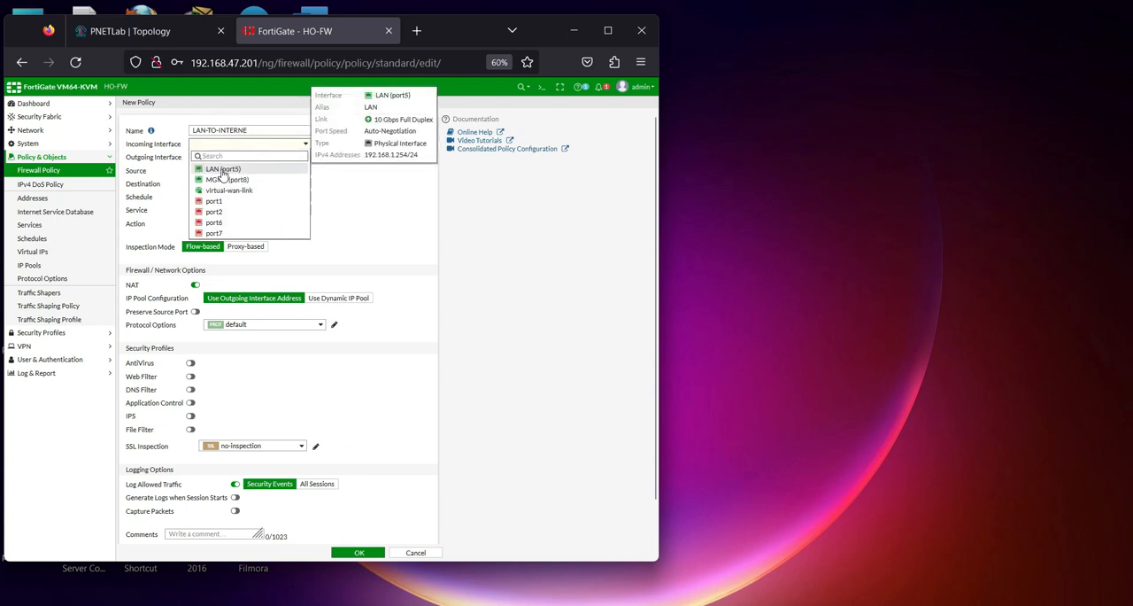
left_click(233, 170)
left_click(239, 158)
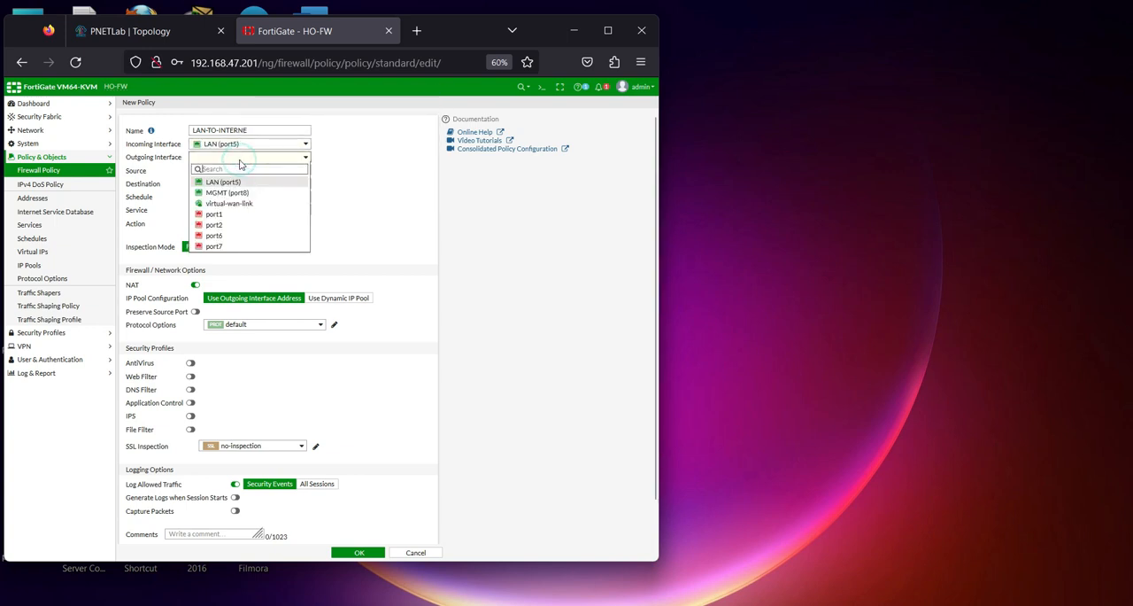
mouse_move(232, 204)
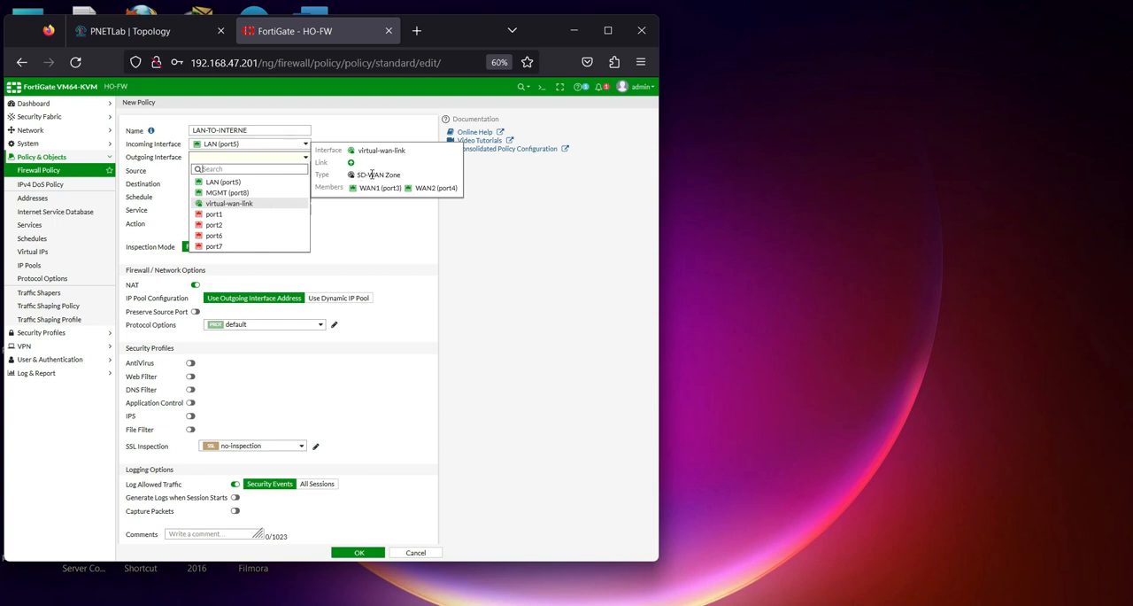
left_click(232, 204)
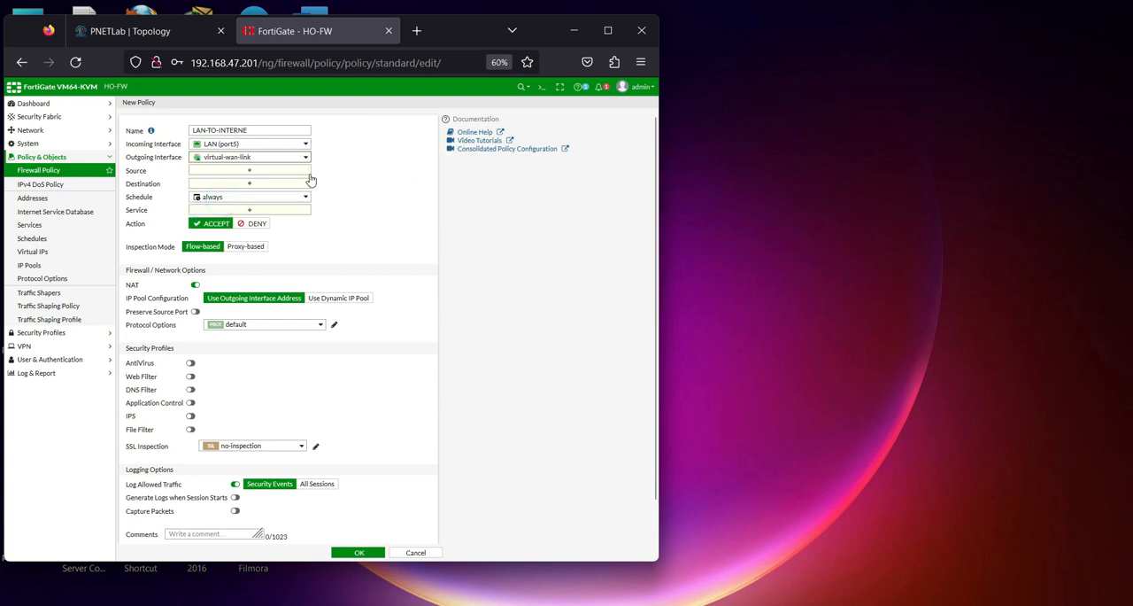
Specify net_192.168.1.0 as the LAN-TO-INTERNE policy's source and all as its destination
left_click(267, 170)
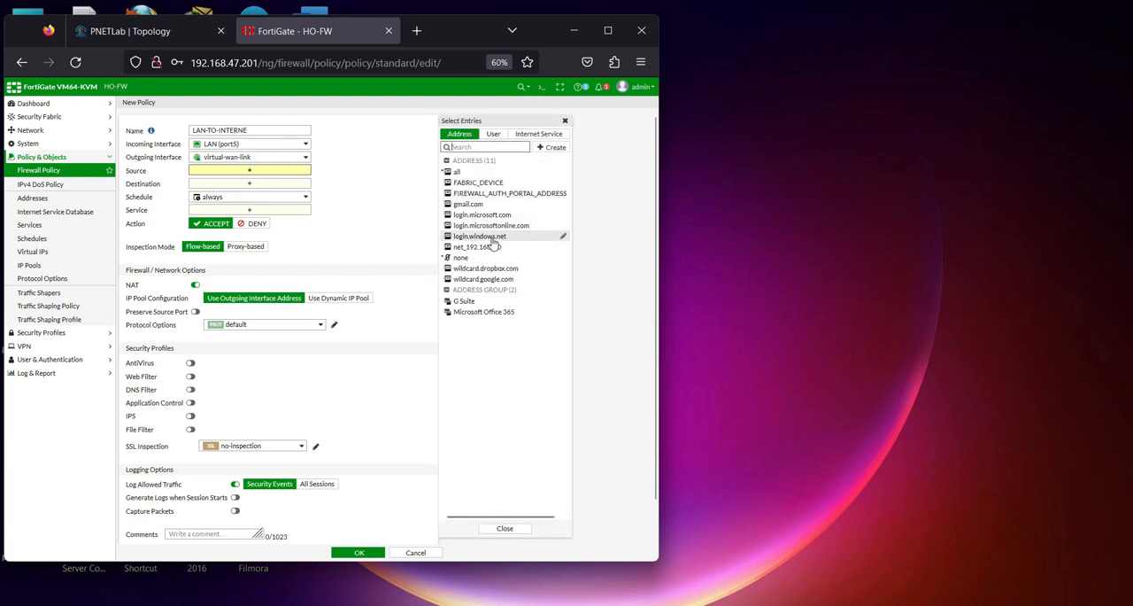
mouse_move(481, 251)
left_click_drag(379, 190, 425, 190)
left_click(477, 246)
left_click(251, 191)
left_click(458, 171)
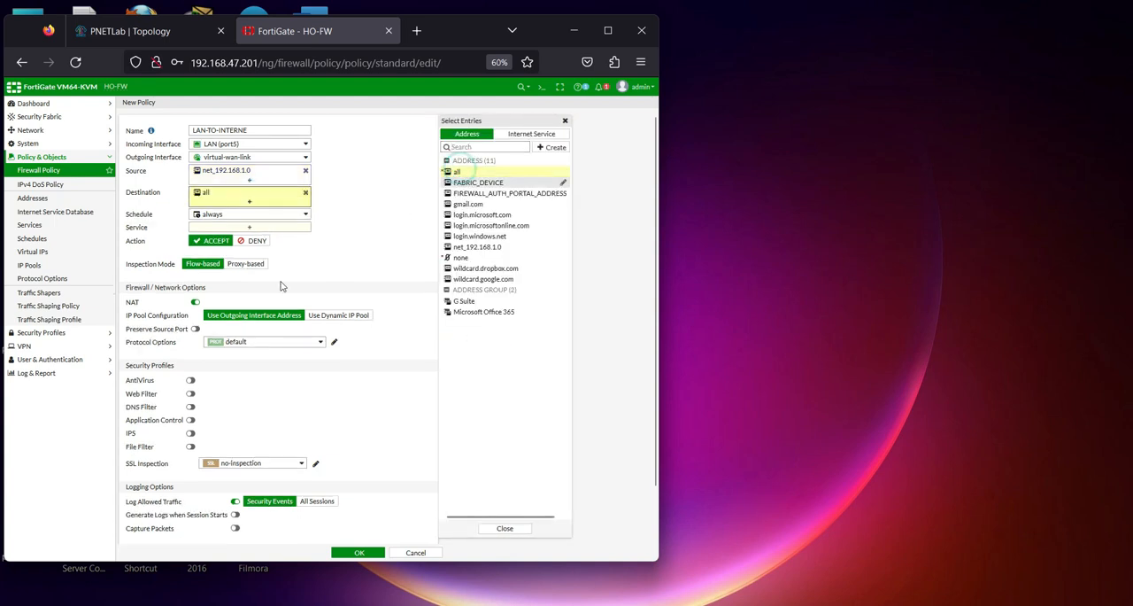
Keep NAT enabled, log all sessions, set the service to ALL, and save the firewall policy
left_click(195, 302)
left_click(195, 302)
scroll(301, 363, "down", 2)
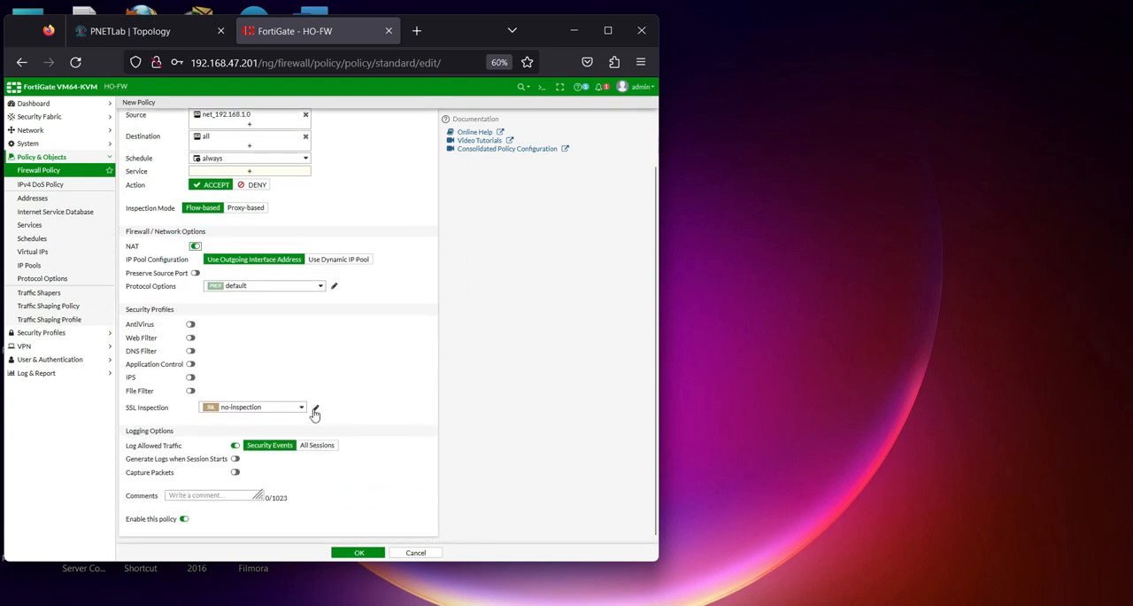
left_click(317, 445)
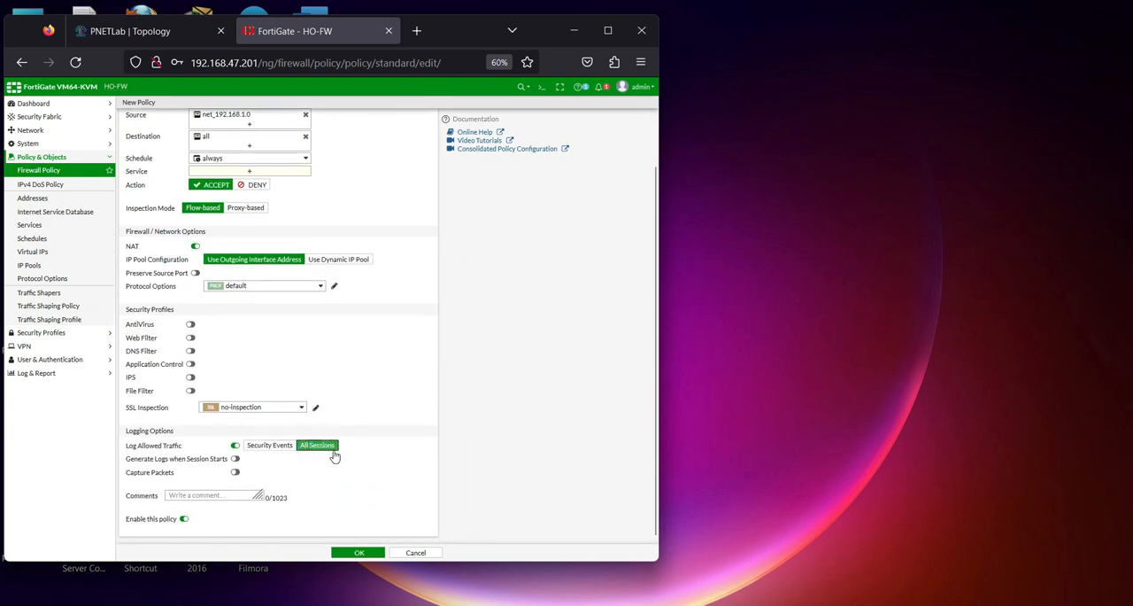
left_click(357, 552)
left_click(234, 172)
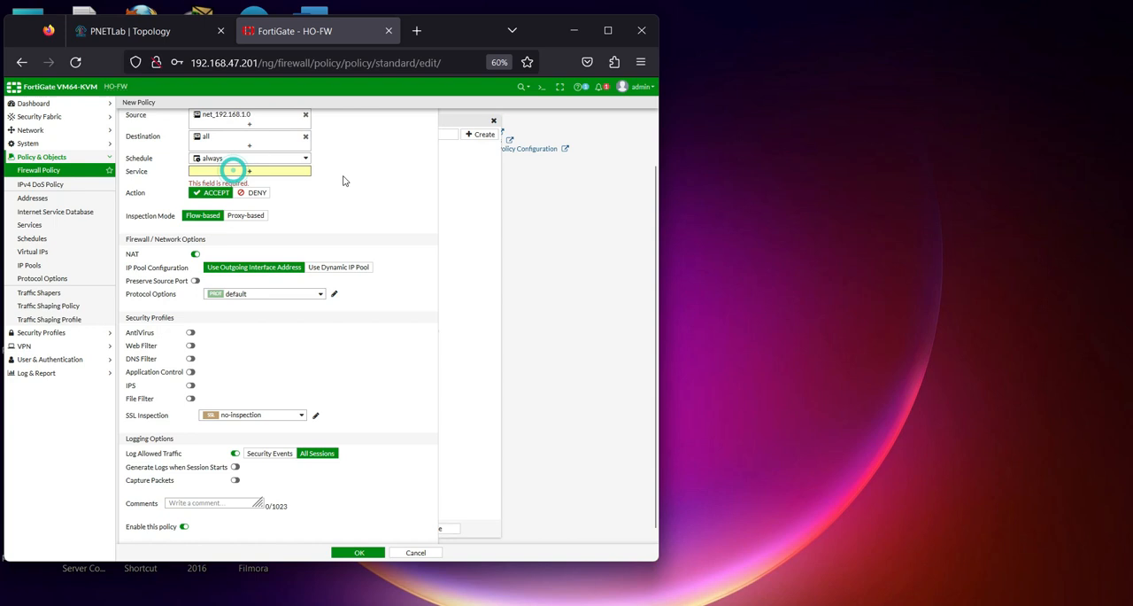
left_click(460, 169)
left_click(354, 553)
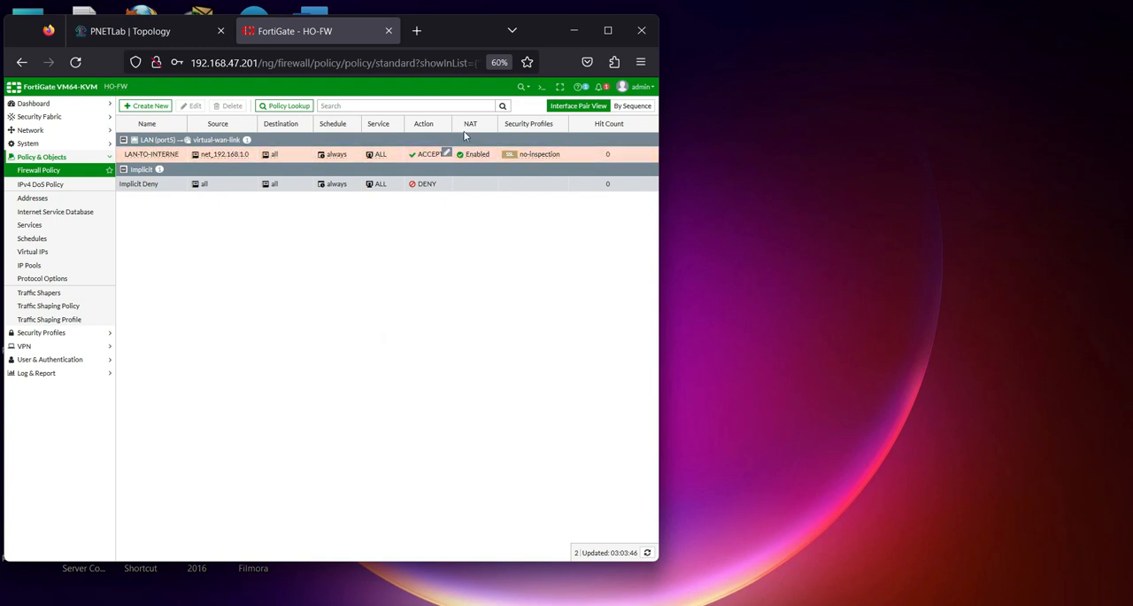
Test HO-FW's internet access from its CLI console with execute ping 8.8.8.8, stop the ping and close the console
left_click(541, 87)
left_click(271, 210)
type("execute PING 8")
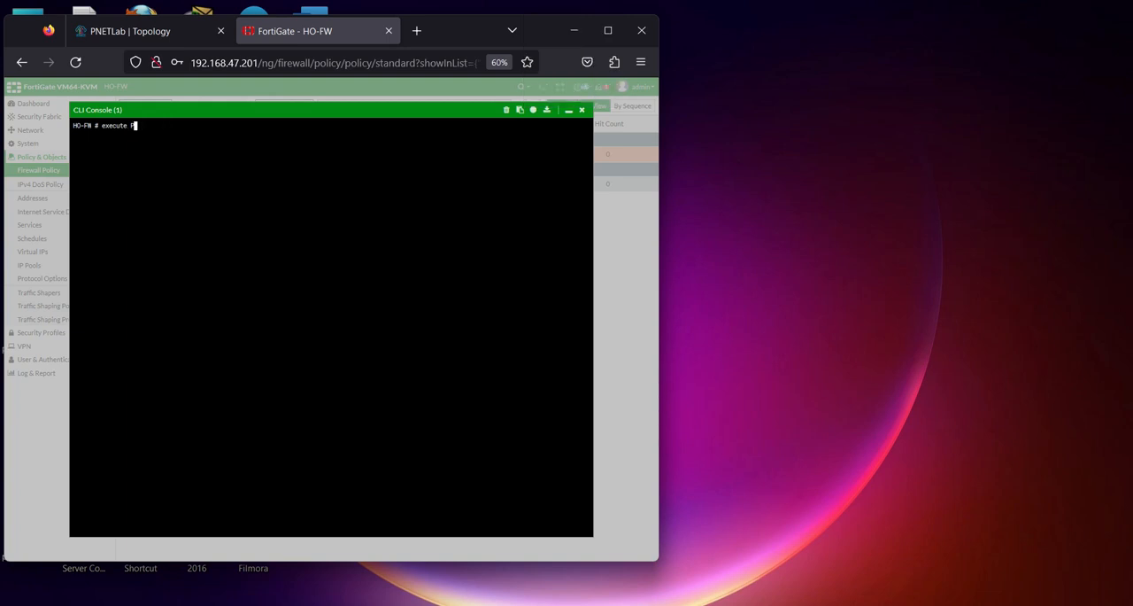
key("BackSpace")
key("Caps_Lock")
type(".8.8")
key("Return")
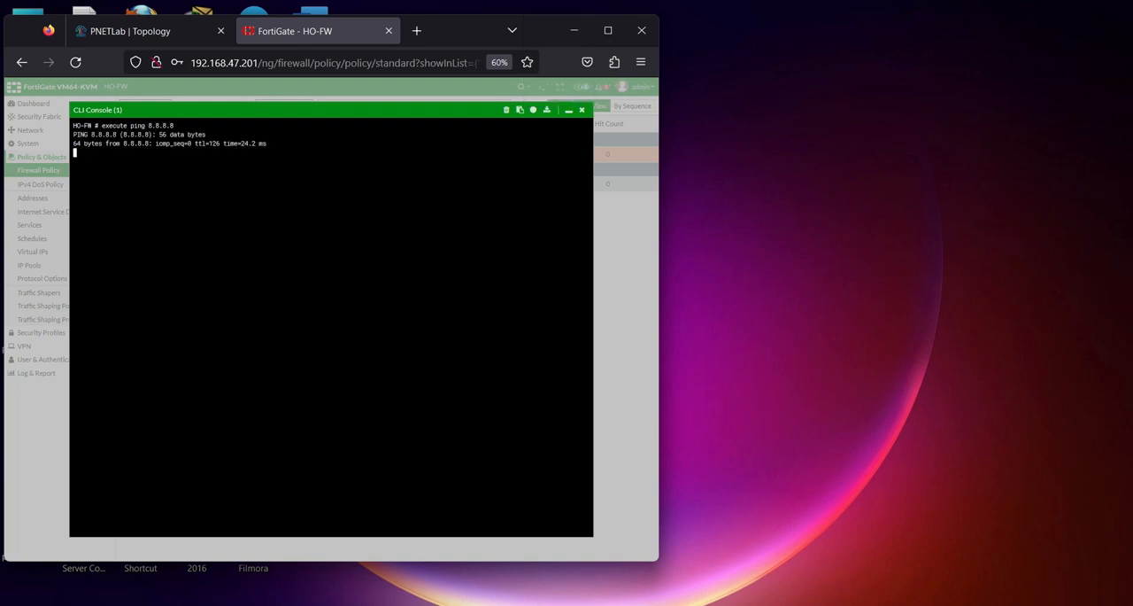
key("ctrl+c")
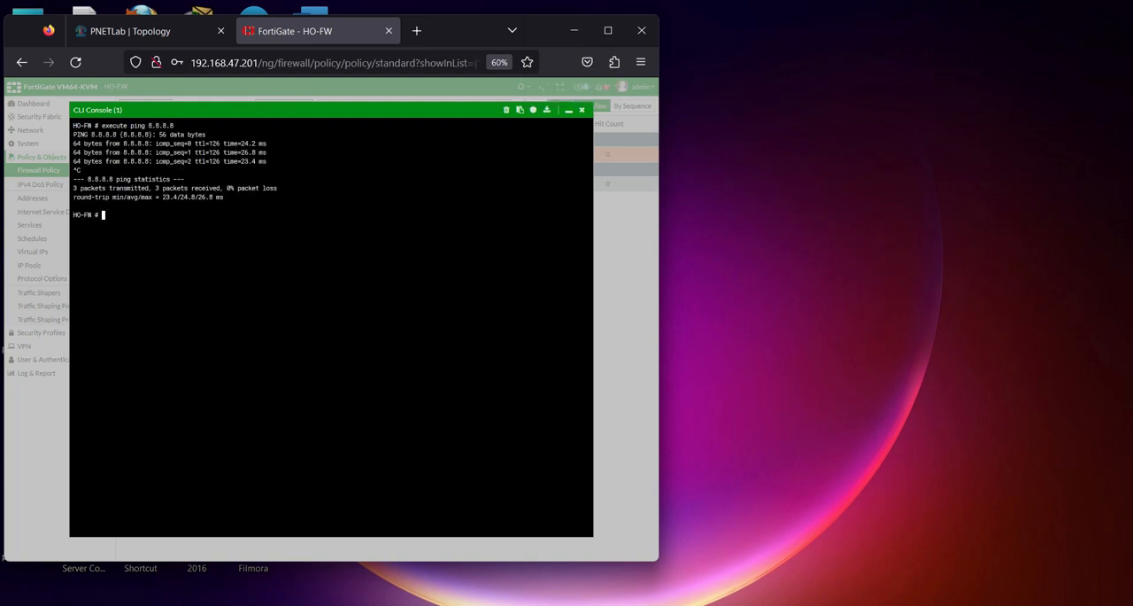
left_click(582, 111)
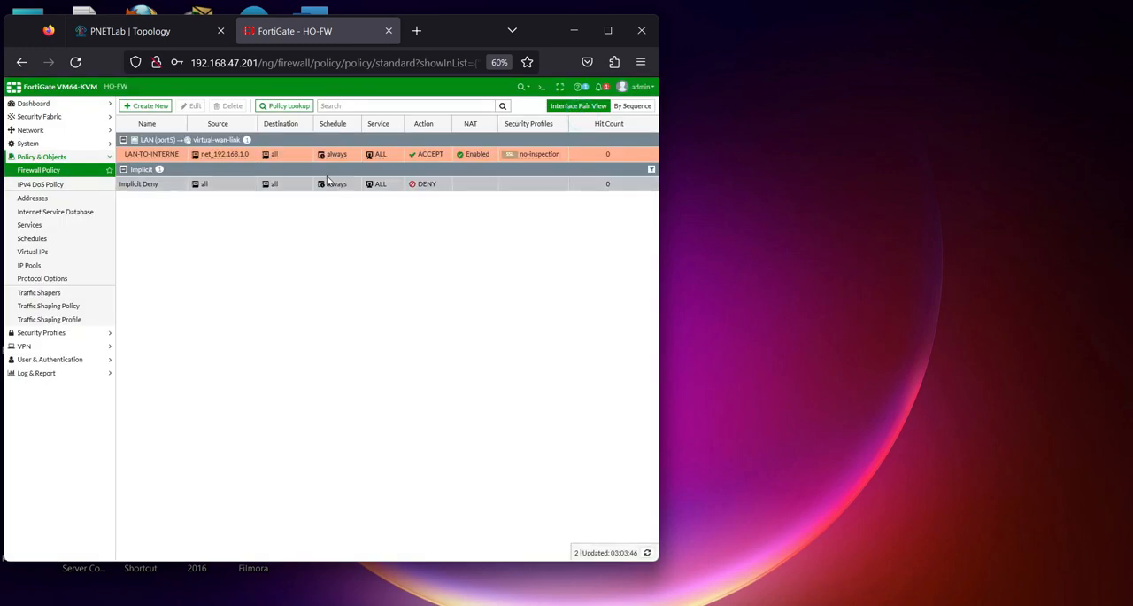
Start the PC1-HO node in the PNETLab topology and open its console
left_click(131, 31)
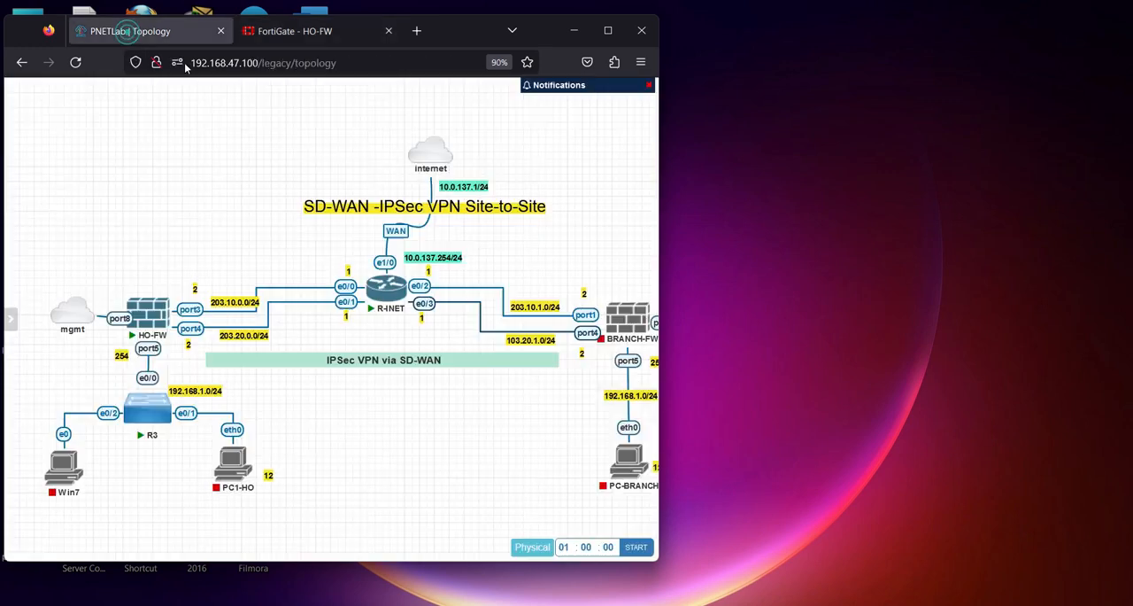
right_click(228, 471)
left_click(291, 342)
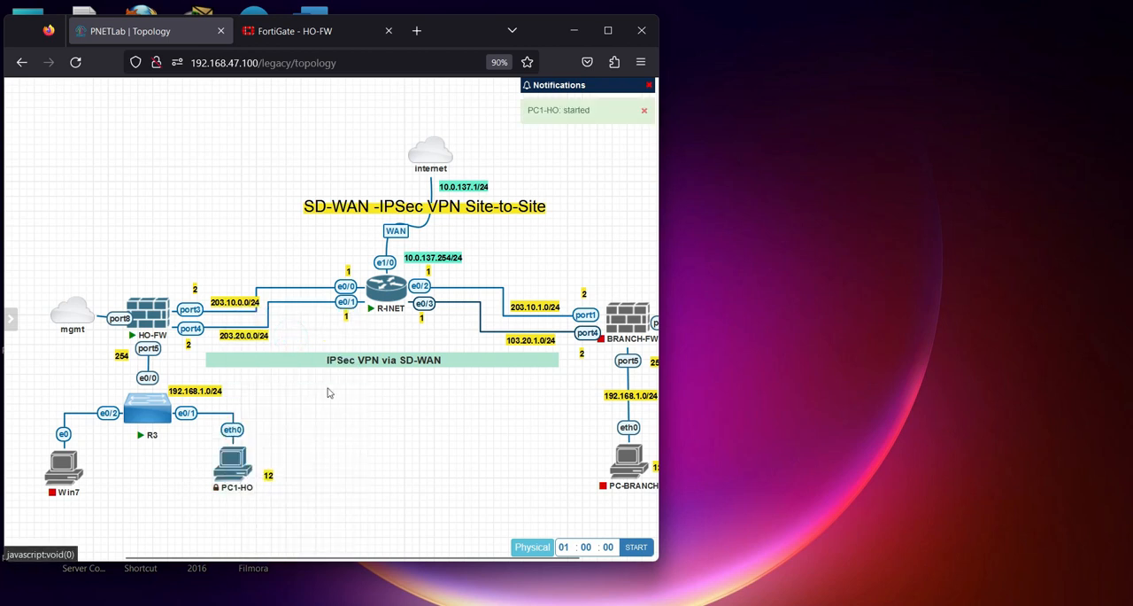
left_click(229, 469)
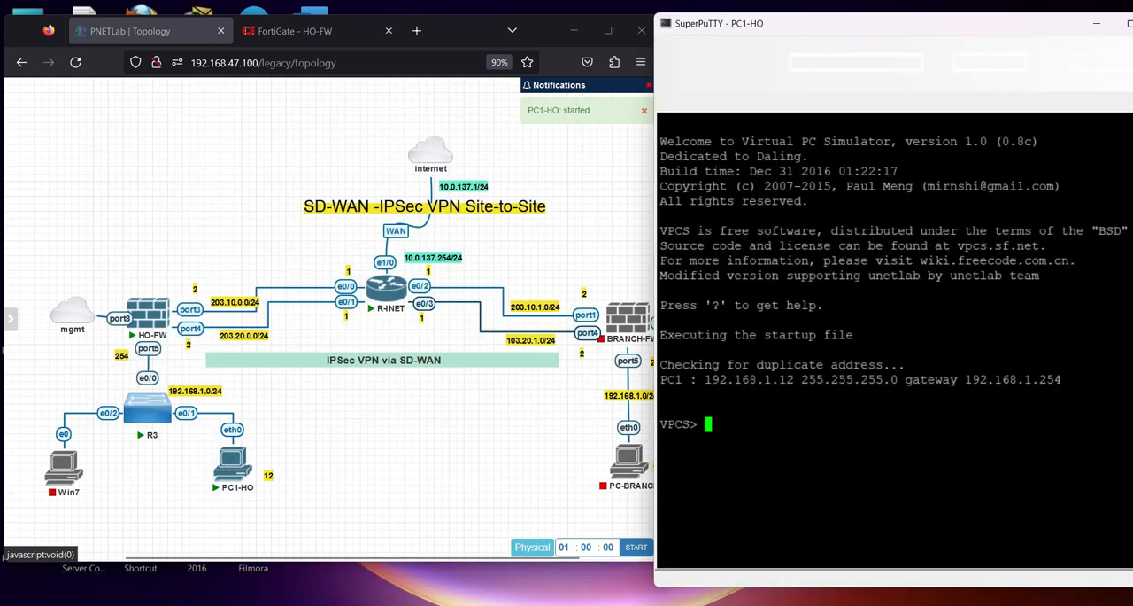
Display PC1-HO's IP configuration with sh ip and check its IP address and mask
type("sh ip")
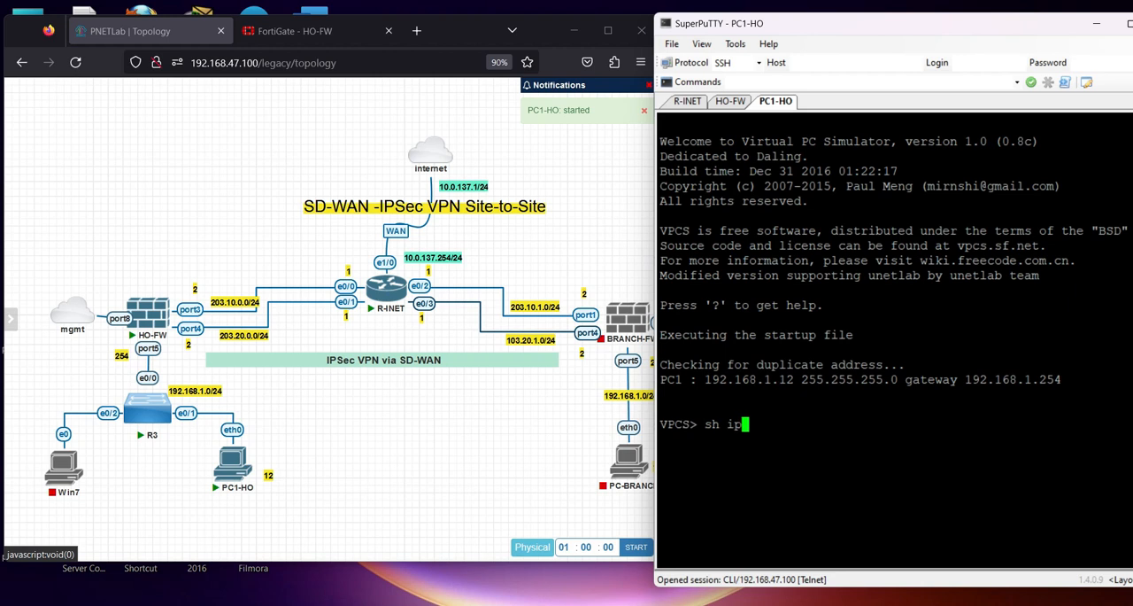
key("Return")
left_click_drag(756, 438, 860, 439)
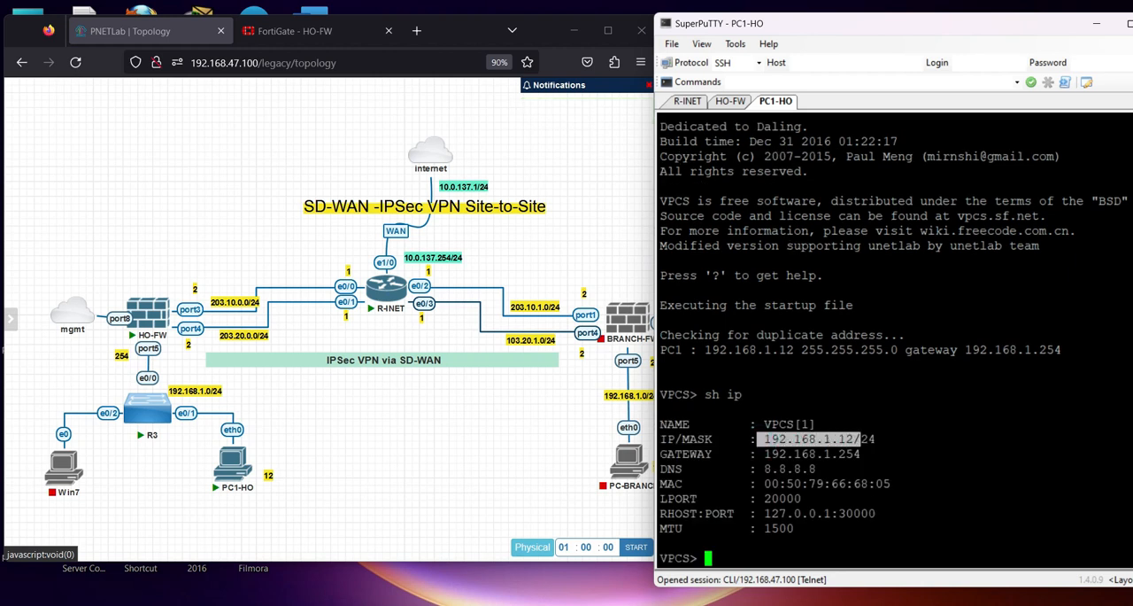
left_click(861, 439)
Ping the gateway 192.168.1.254 from PC1-HO and stop the ping after a few replies
type("ping")
left_click_drag(763, 453, 862, 456)
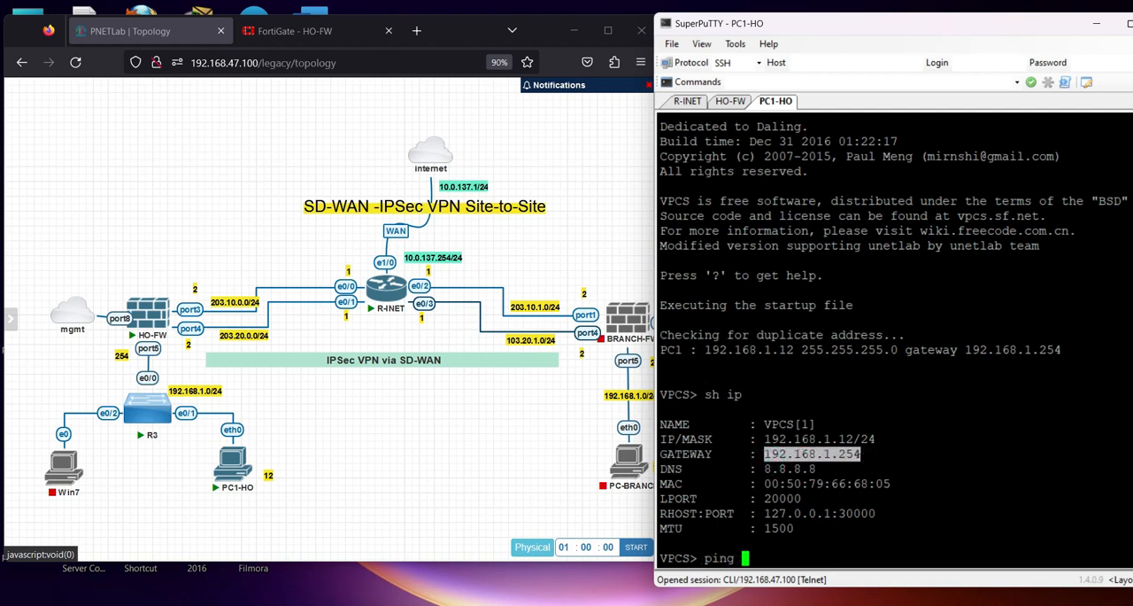
right_click(863, 456)
key("Return")
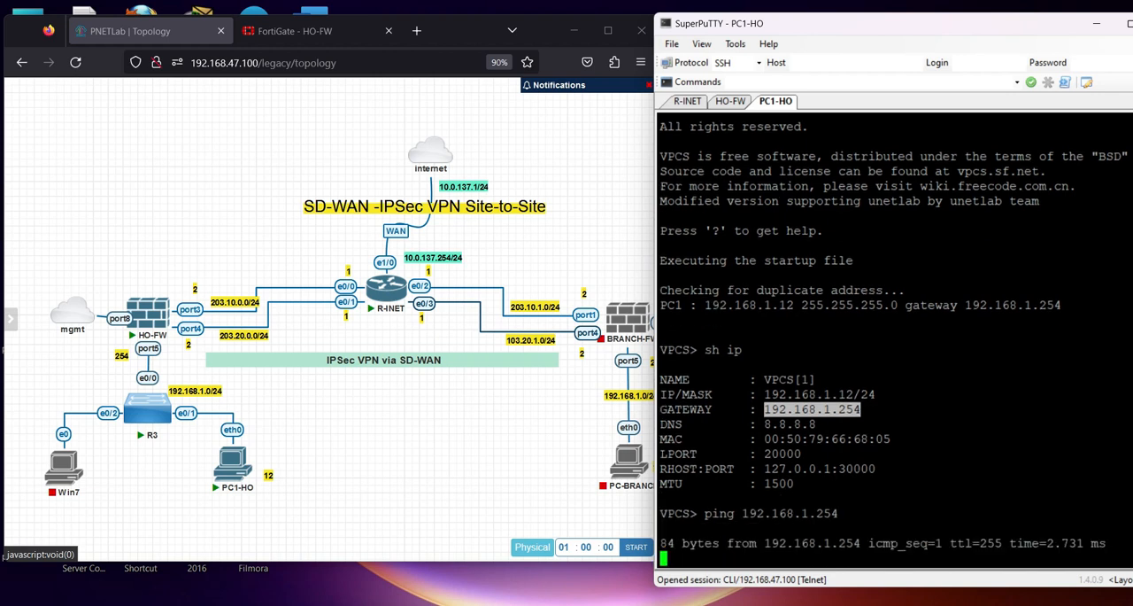
key("ctrl+c")
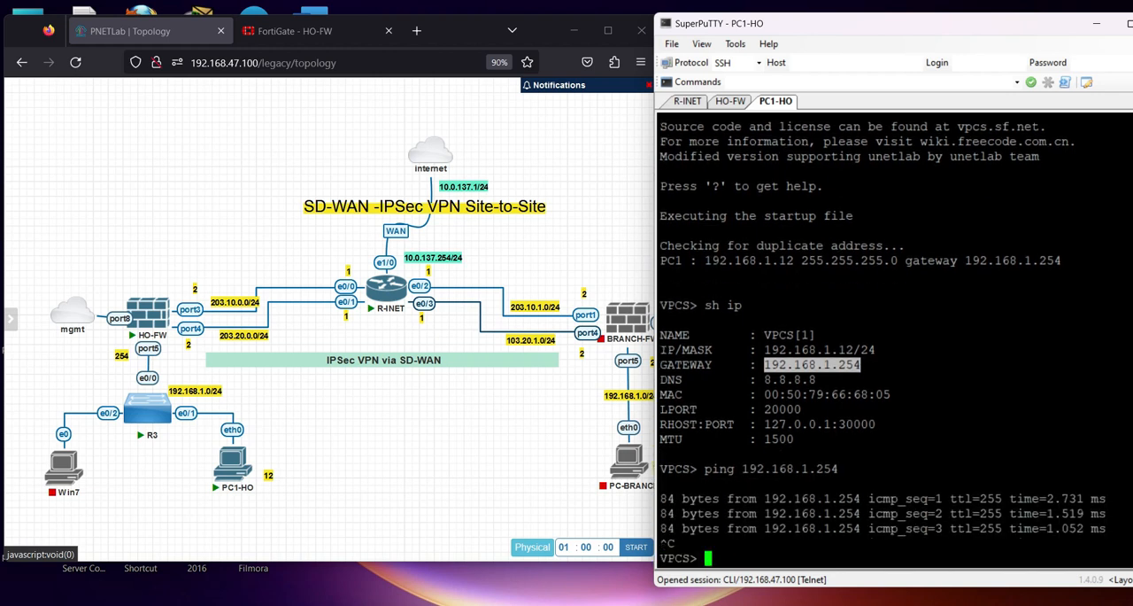
Test PC1-HO's internet access by pinging 8.8.8.8, stop the ping and review its replies
key("Return")
key("Return")
type("ping 8.8.8.8")
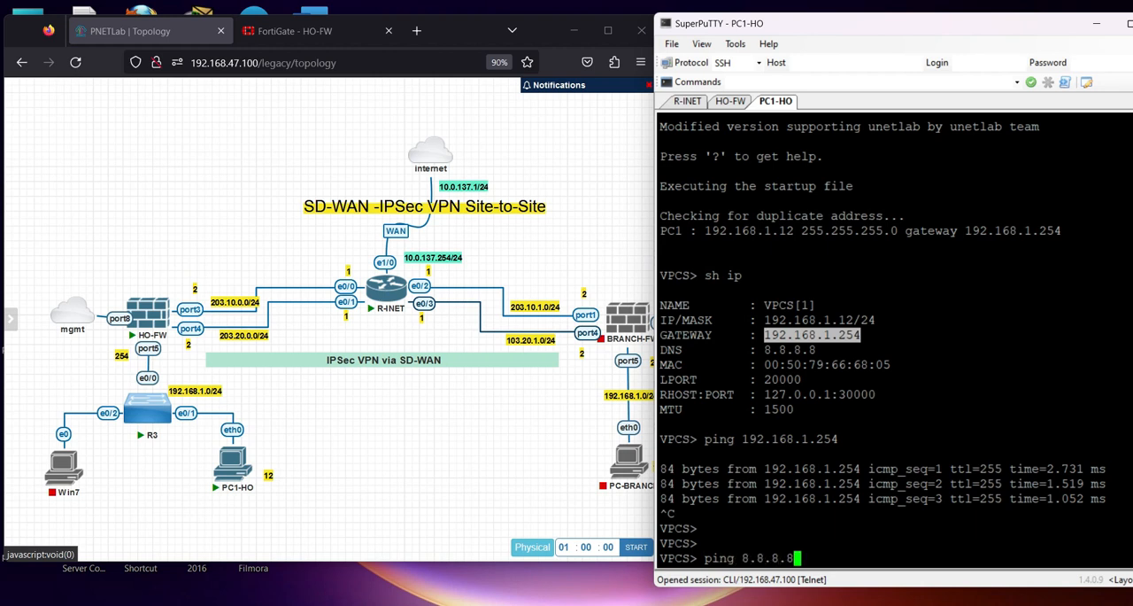
key("Return")
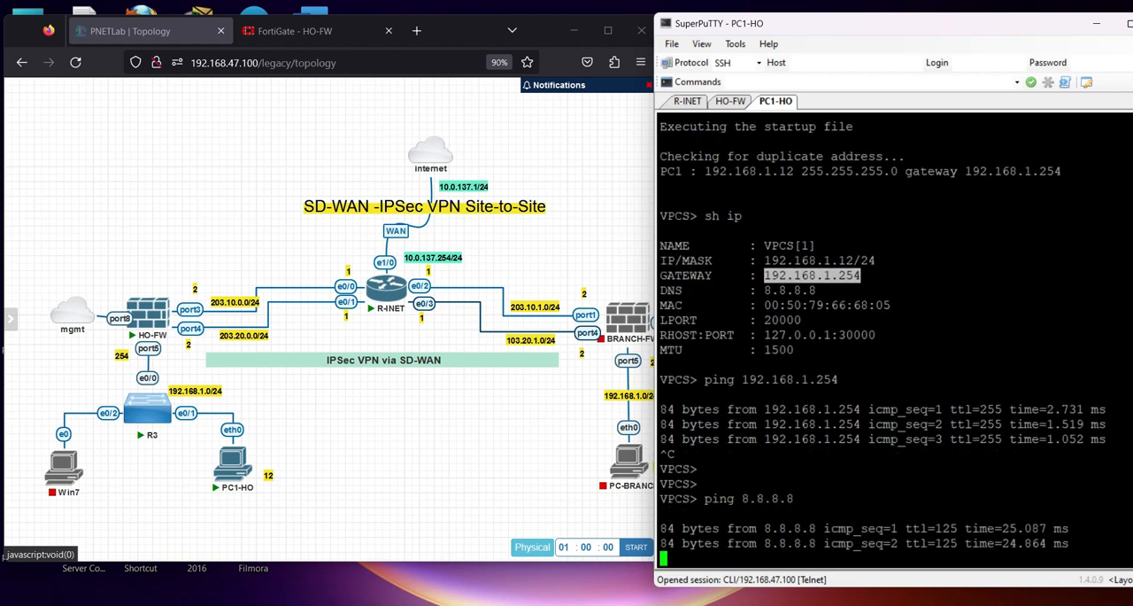
key("ctrl+c")
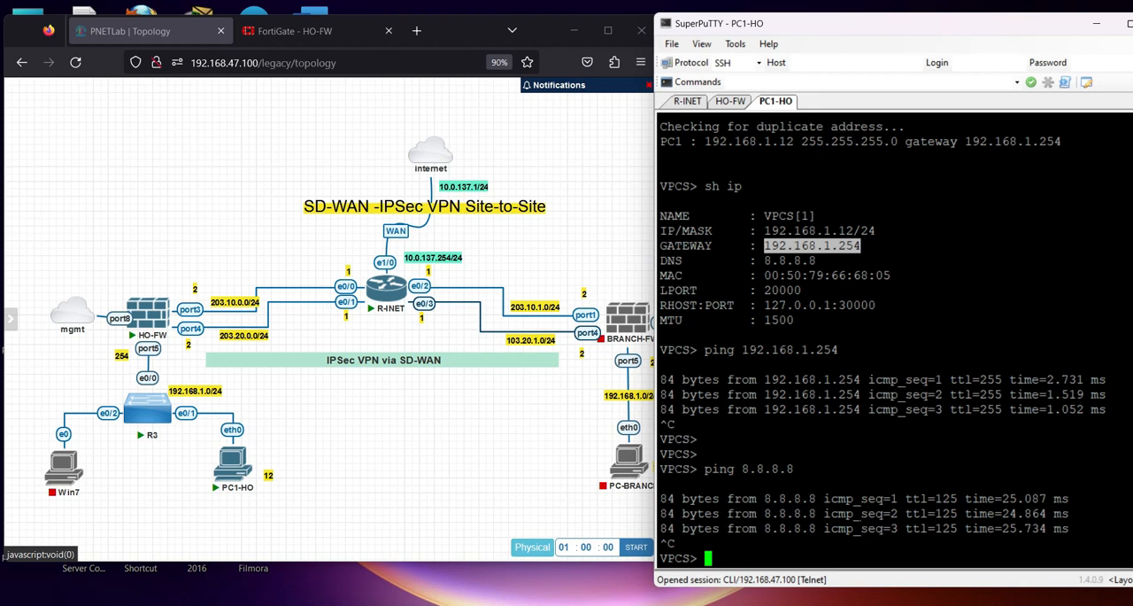
left_click_drag(705, 468, 1045, 529)
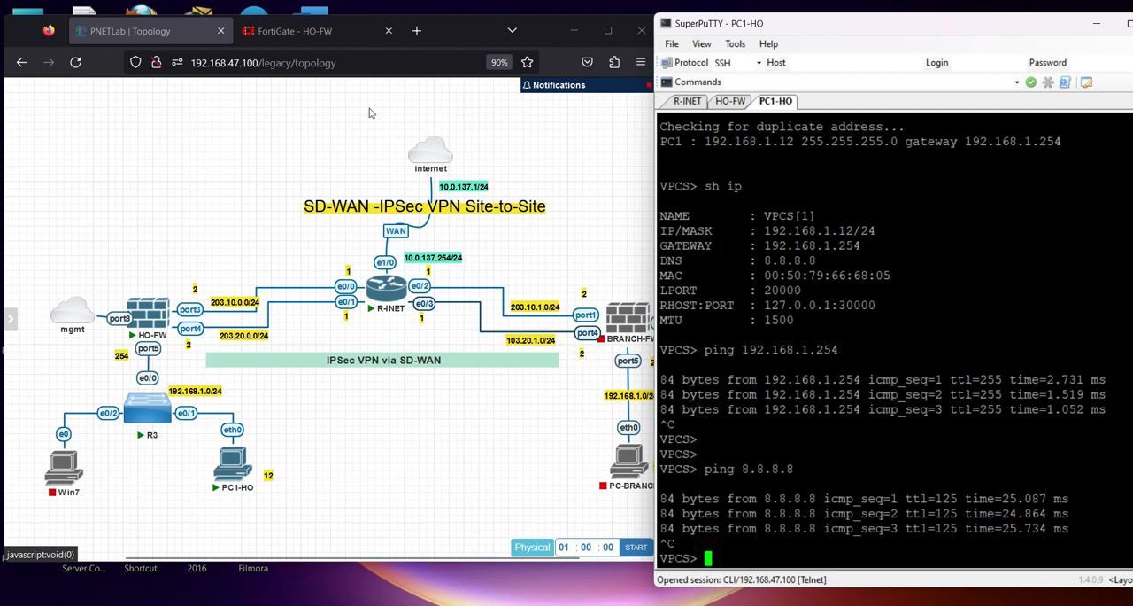
Return to the HO-FW FortiGate page and add a new dashboard named SDW-AN Monitor
left_click(302, 32)
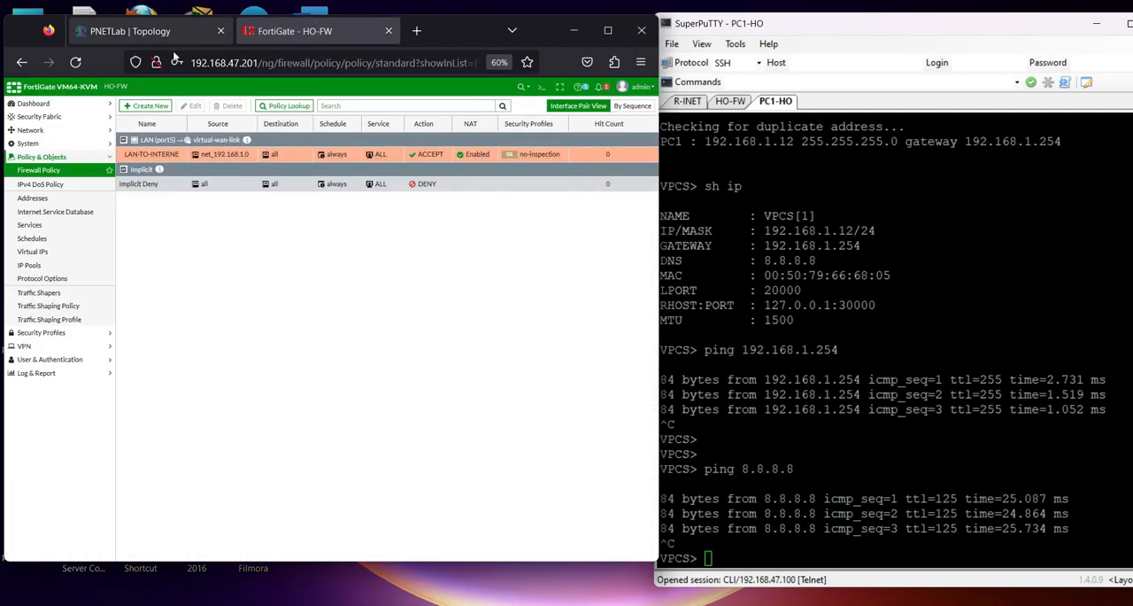
left_click(37, 105)
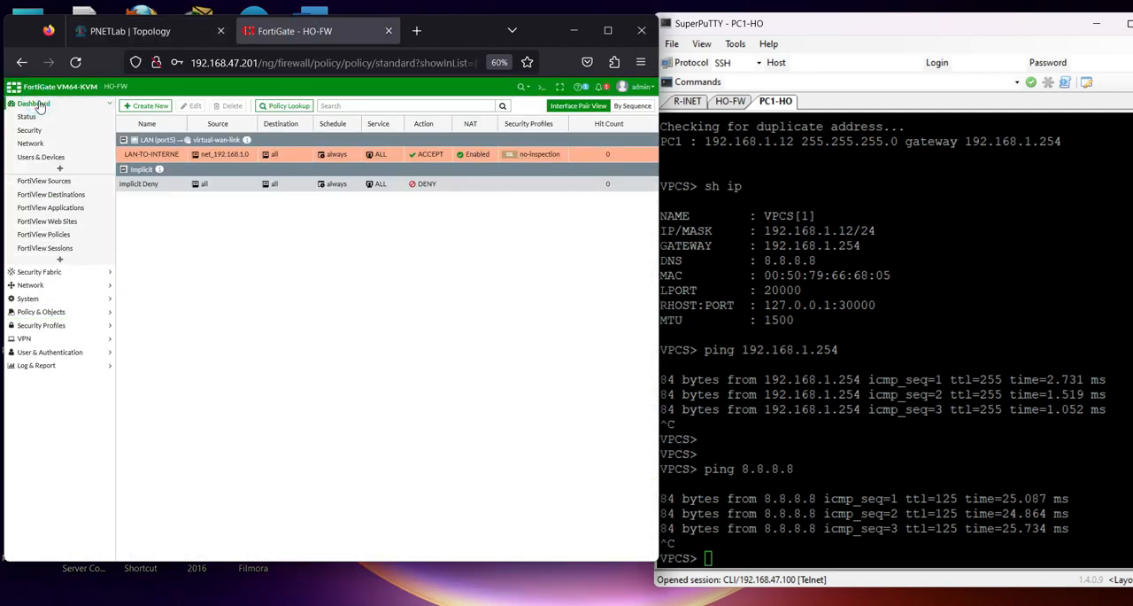
left_click(59, 168)
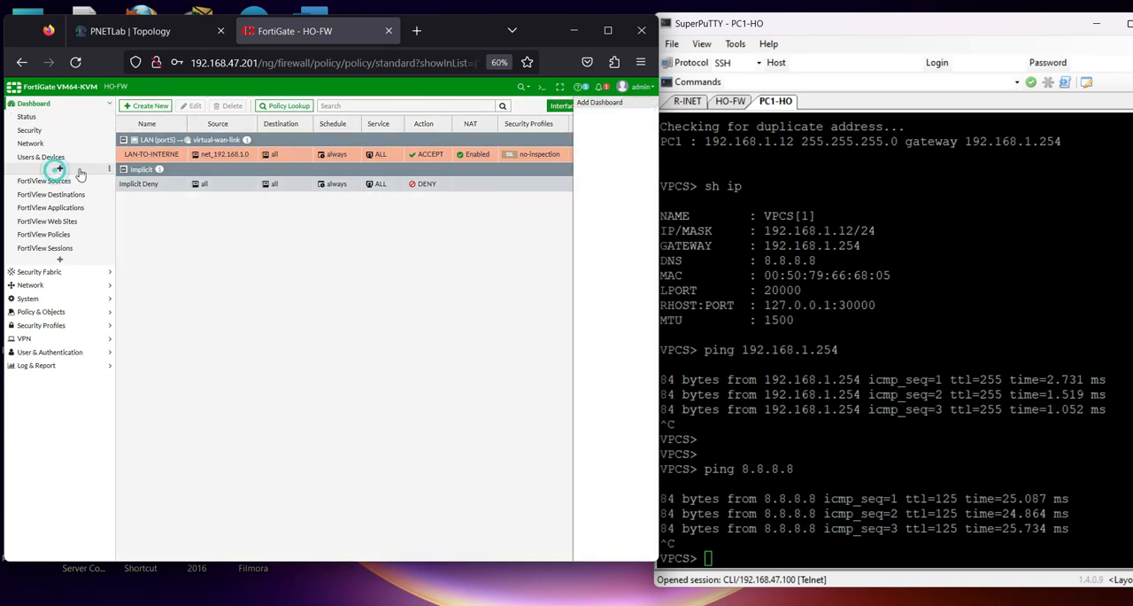
left_click(305, 127)
key("Caps_Lock")
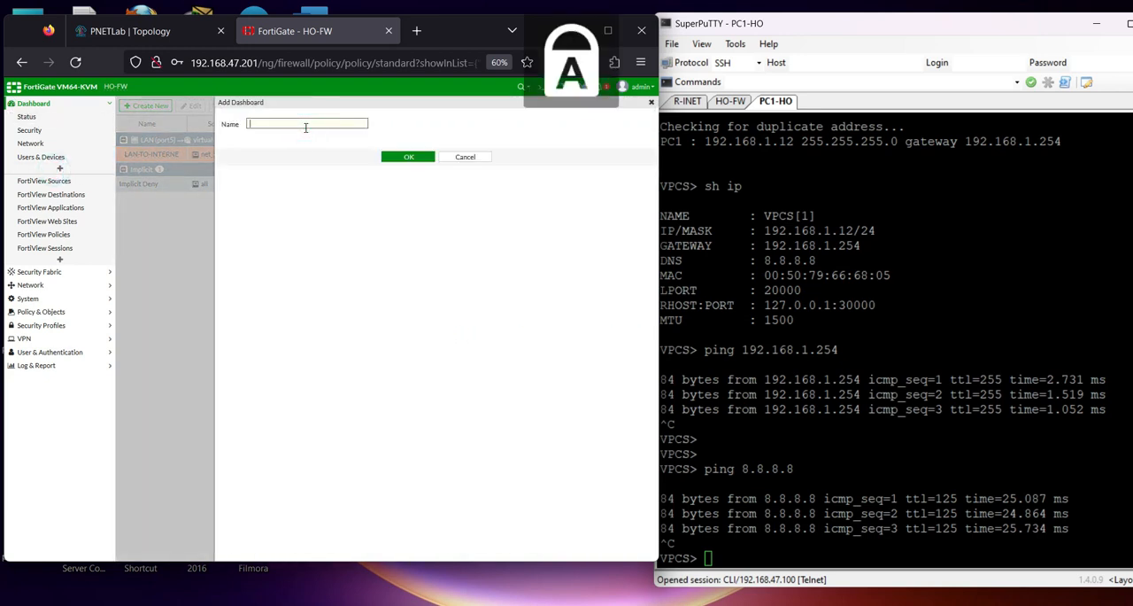
type("SDW-AN")
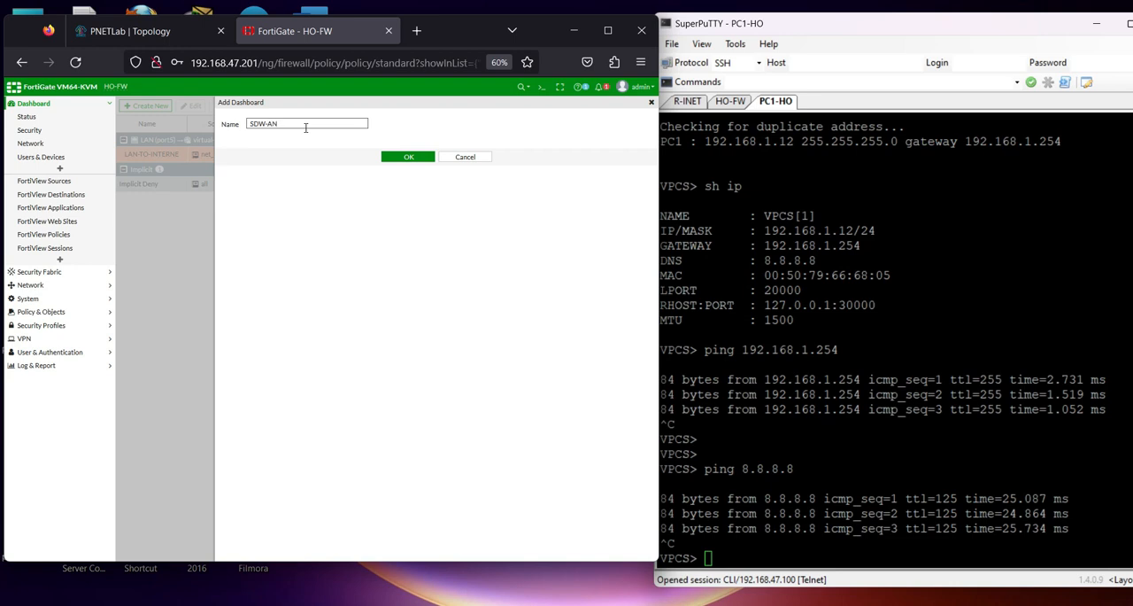
key("Caps_Lock")
type("N Monitor")
left_click(429, 158)
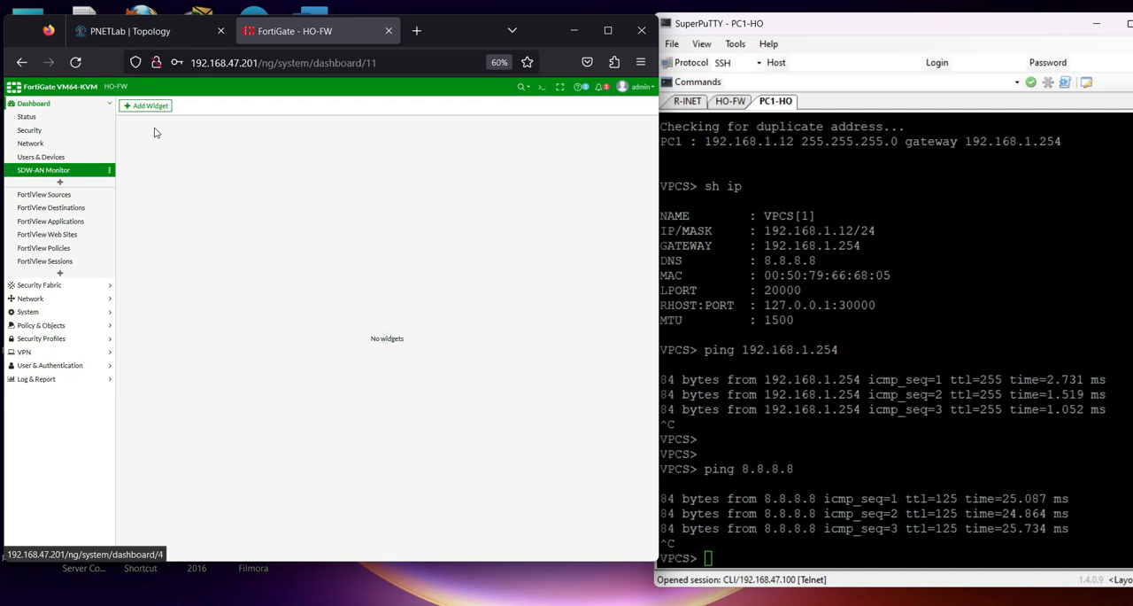
Find the SD-WAN widget by searching for sd and add it to the SDW-AN Monitor dashboard
left_click(141, 107)
left_click(341, 122)
type("sd-wan")
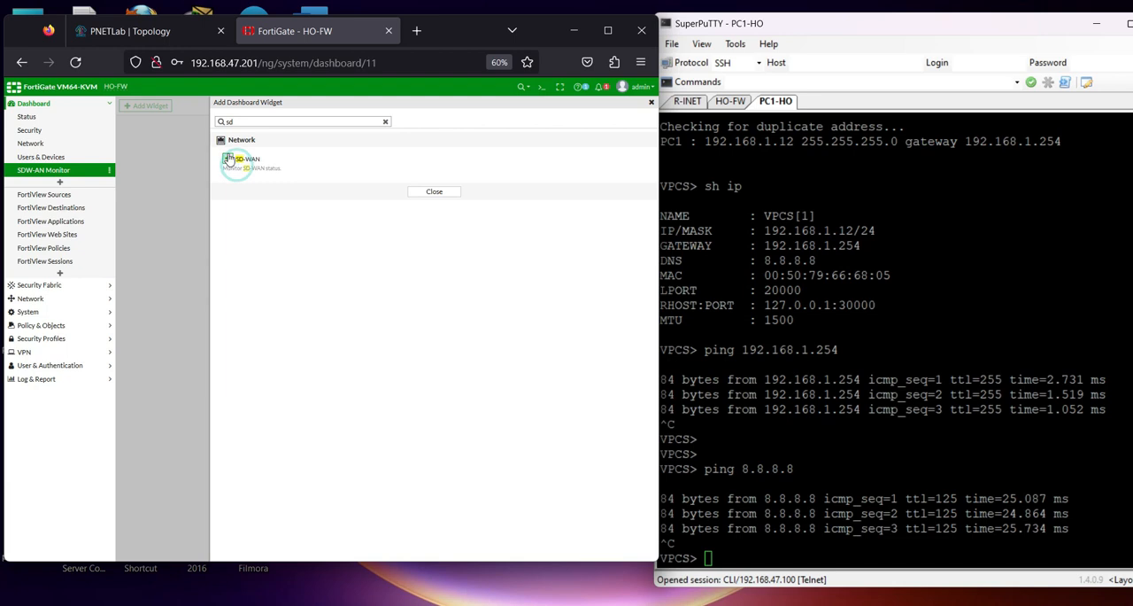
left_click(237, 165)
left_click(405, 157)
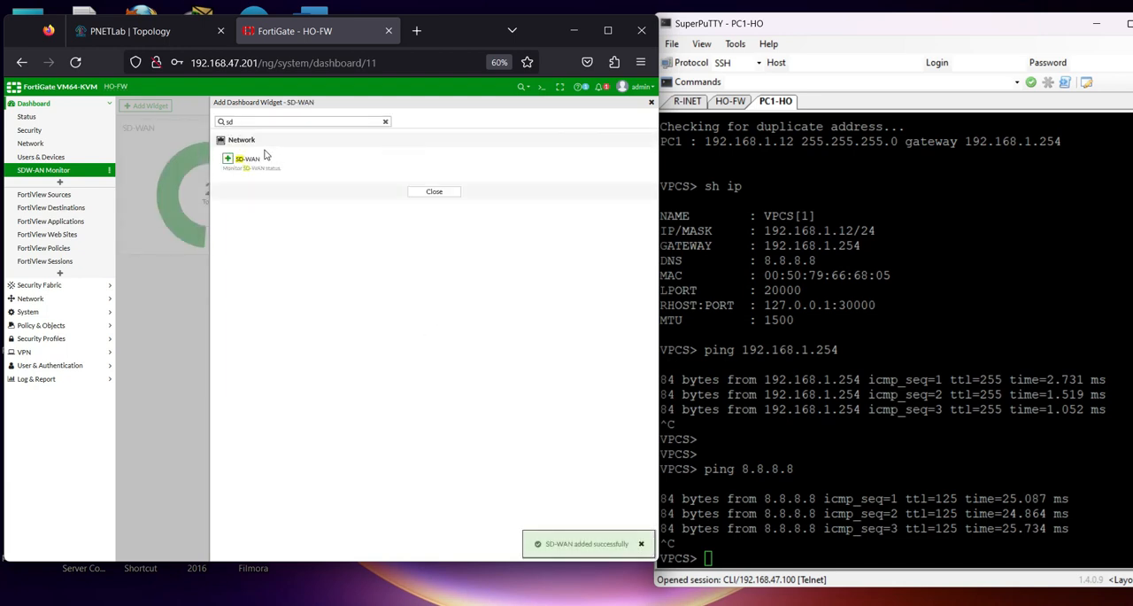
Find the Routing widget by searching for rou and add it with the Static & Dynamic view to the SDW-AN Monitor dashboard
left_click(385, 123)
type("rou")
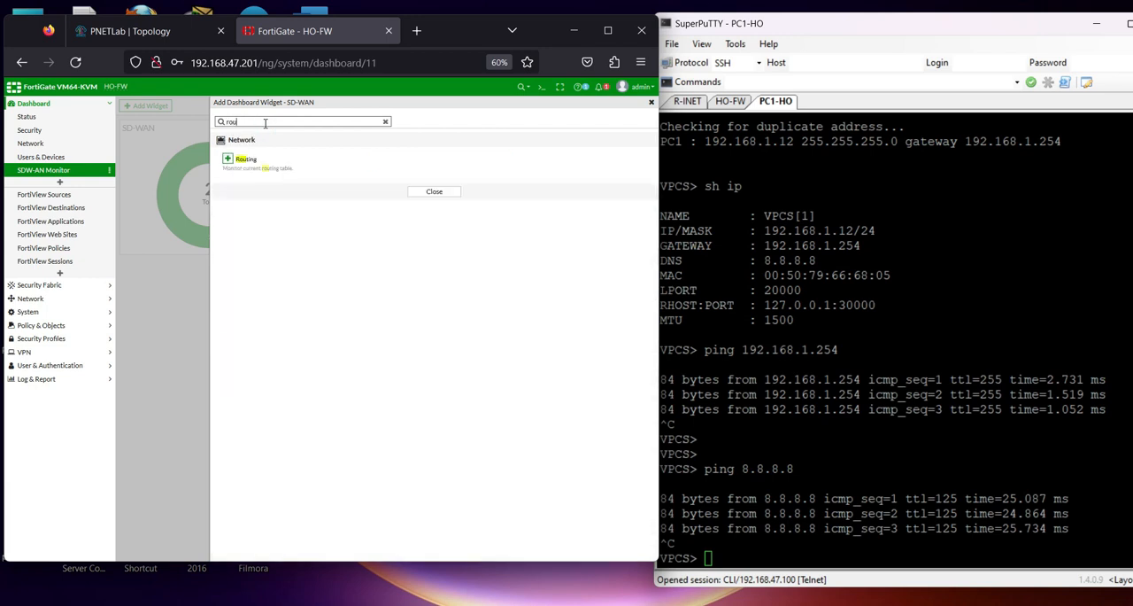
left_click(240, 159)
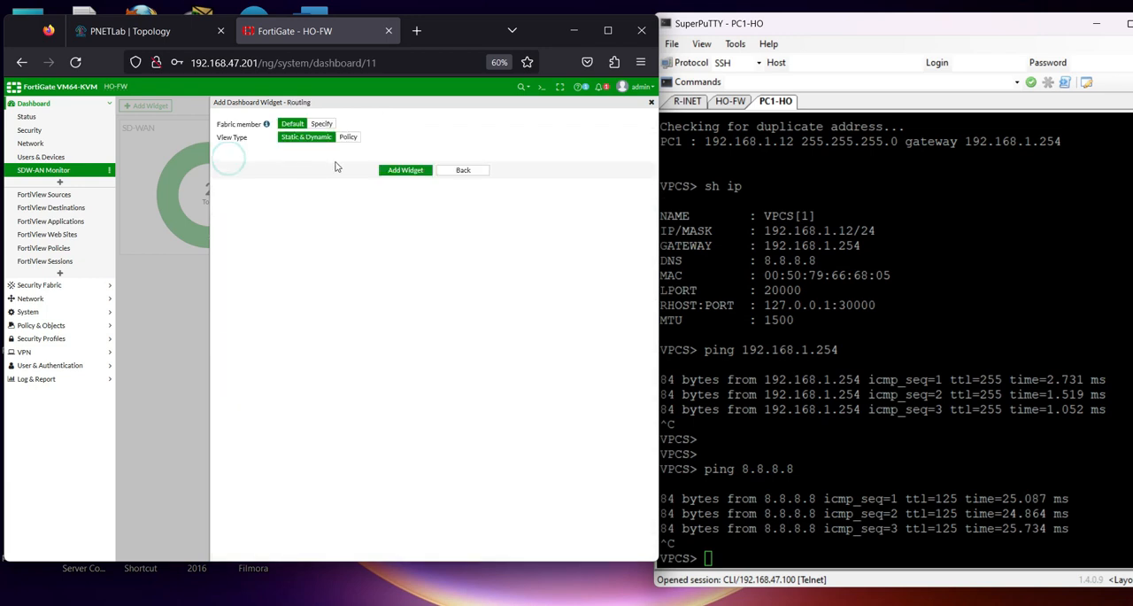
left_click(405, 172)
left_click(430, 192)
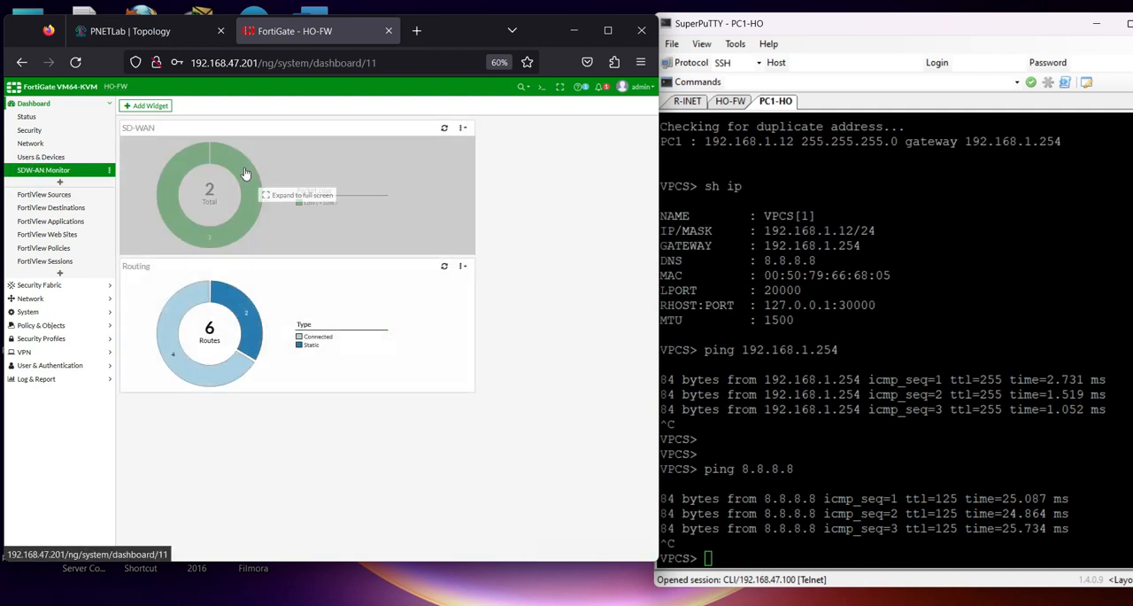
Examine the SD-WAN and Routing widgets of the SDW-AN Monitor dashboard in their expanded views
left_click(284, 194)
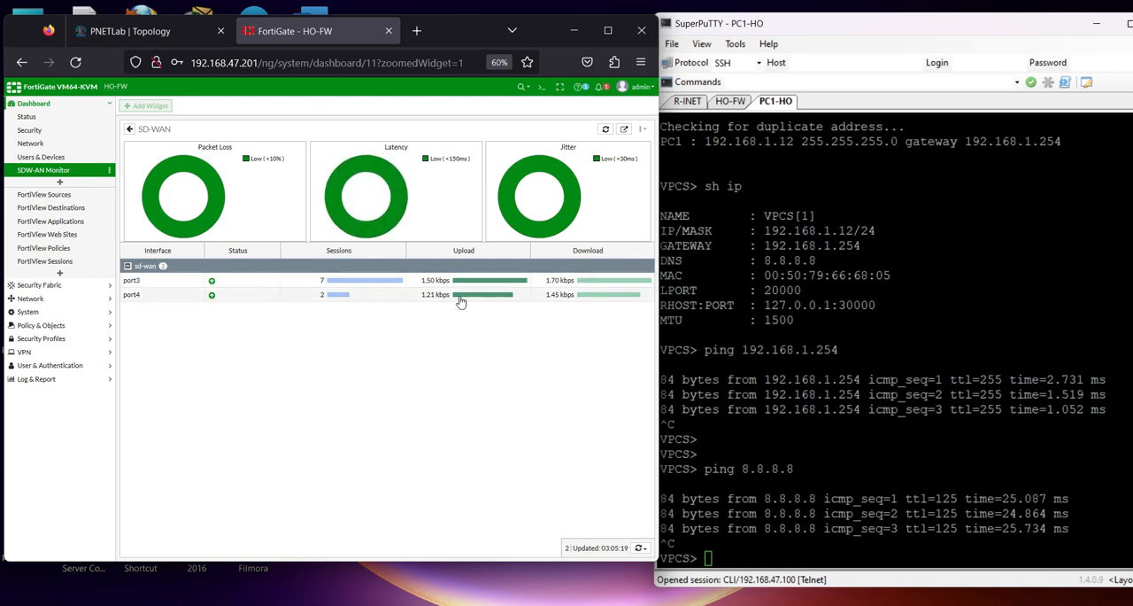
left_click(50, 172)
left_click(163, 277)
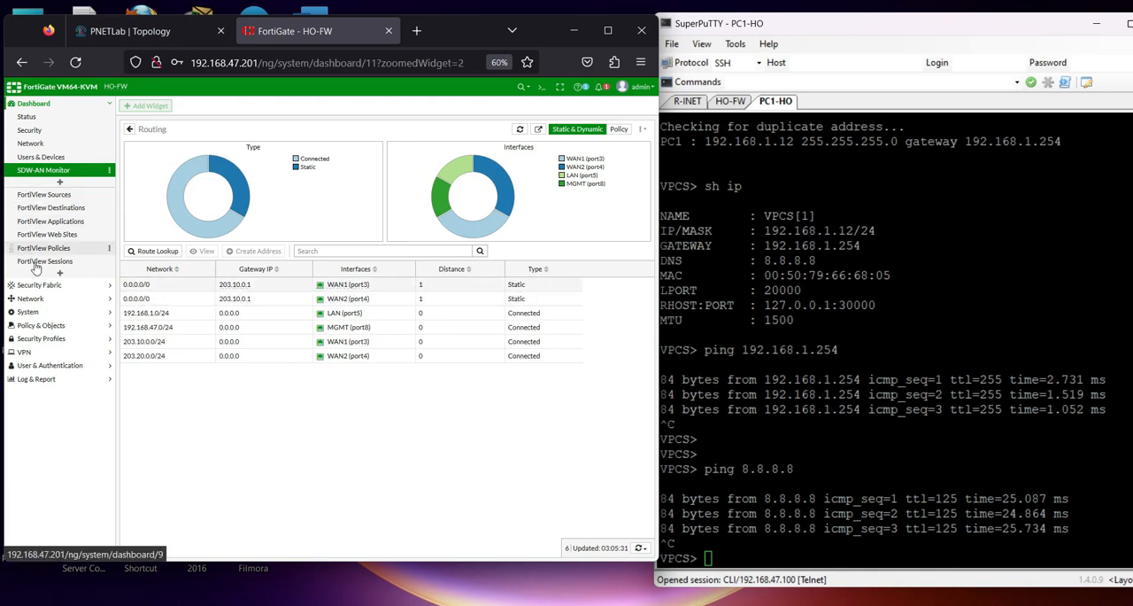
Review HO-FW's configured static routes and the expanded Routing widget of the Network dashboard
left_click(42, 300)
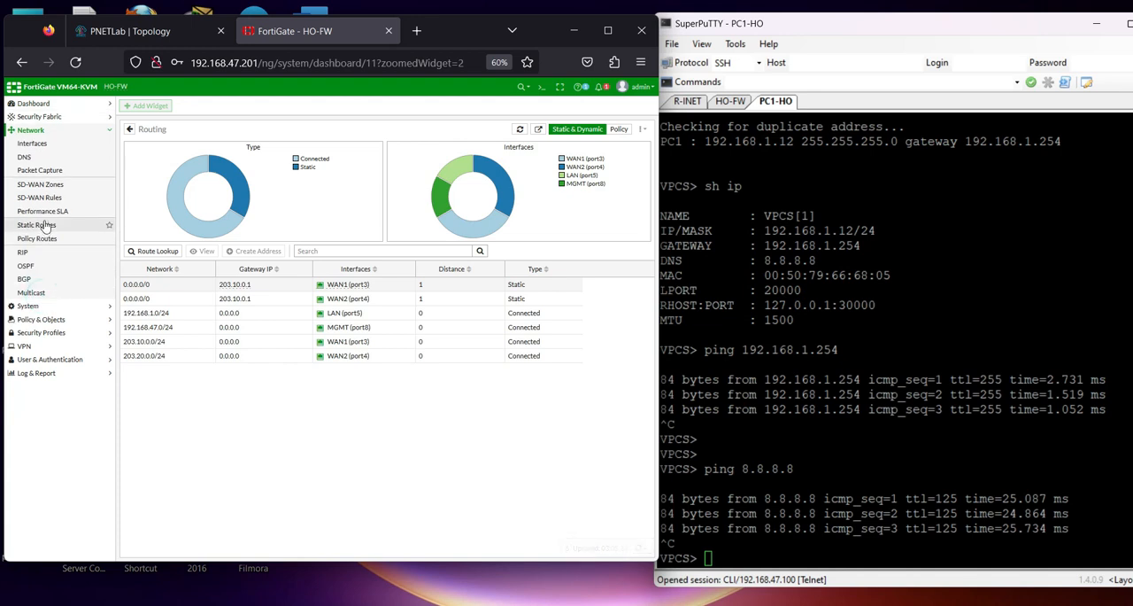
left_click(36, 227)
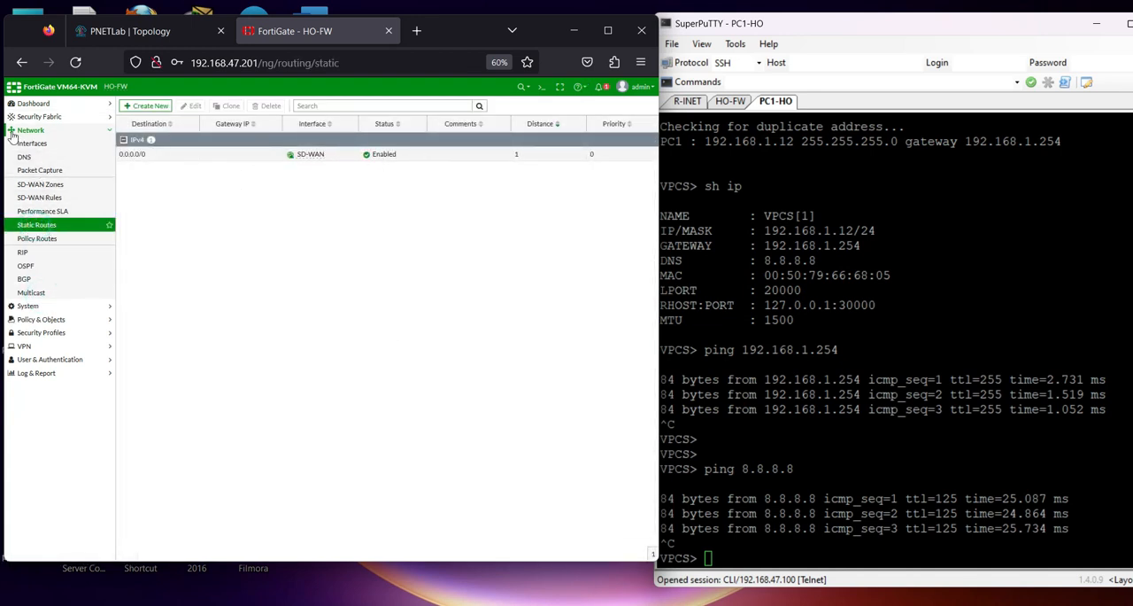
left_click(33, 104)
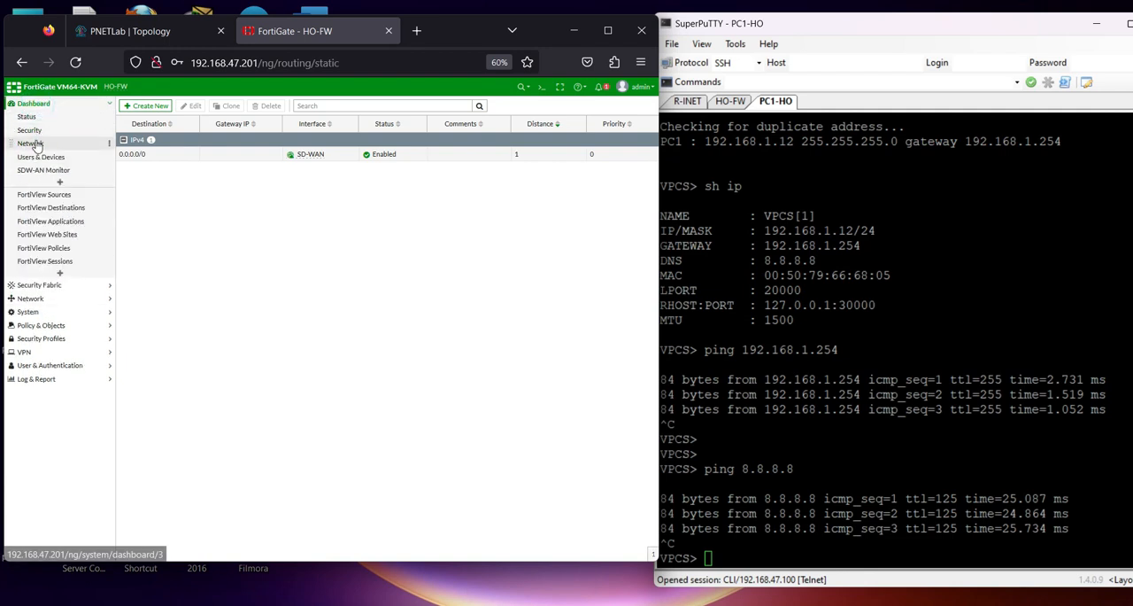
left_click(40, 143)
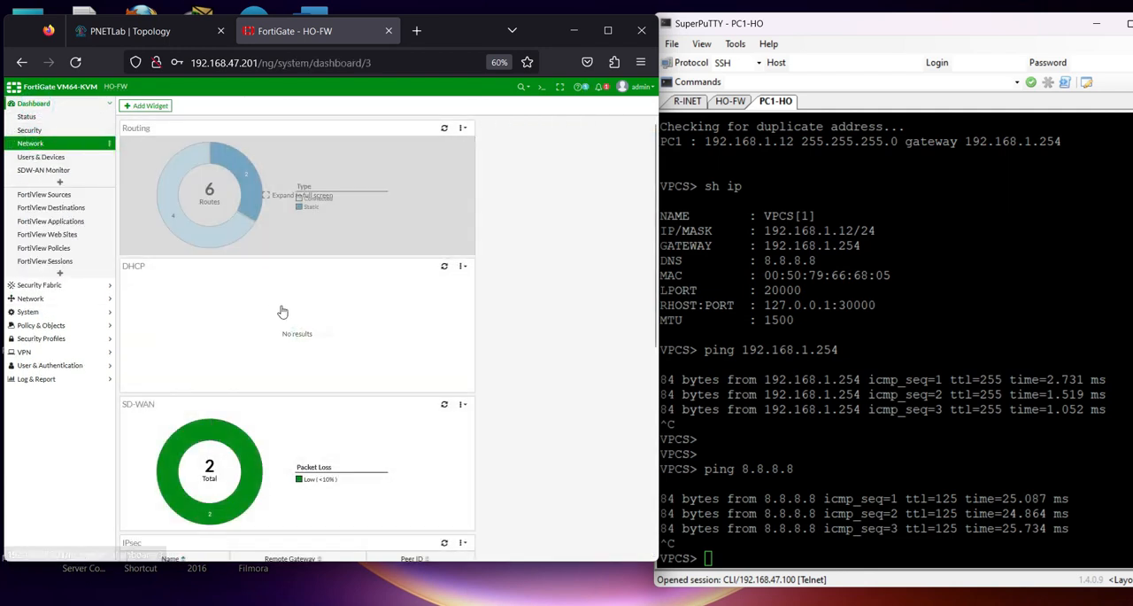
scroll(309, 328, "down", 2)
scroll(309, 327, "down", 6)
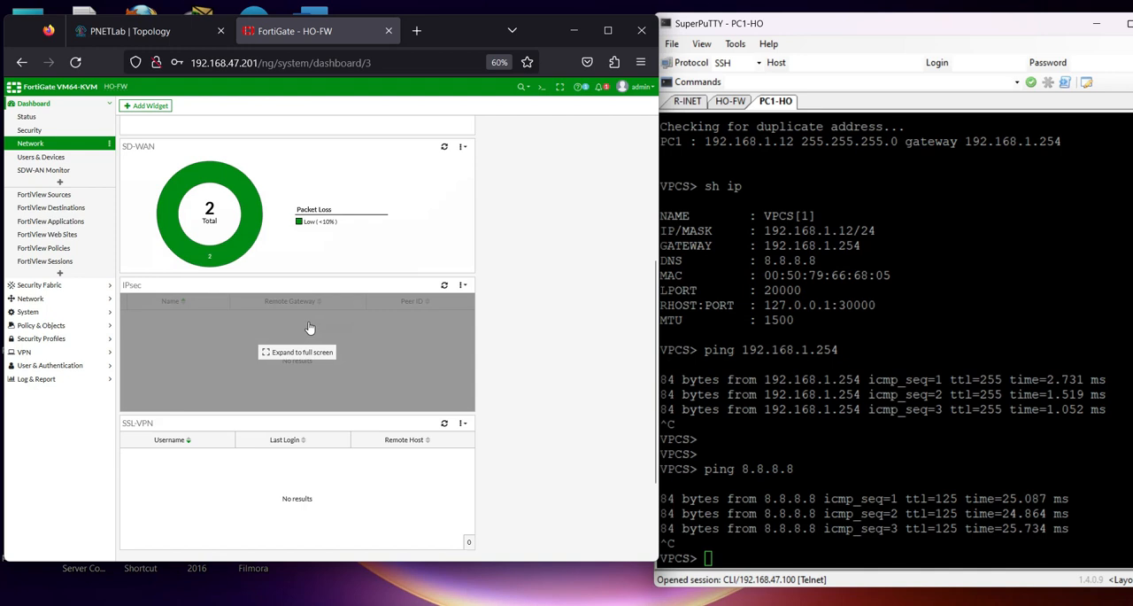
scroll(311, 327, "up", 6)
scroll(310, 328, "up", 2)
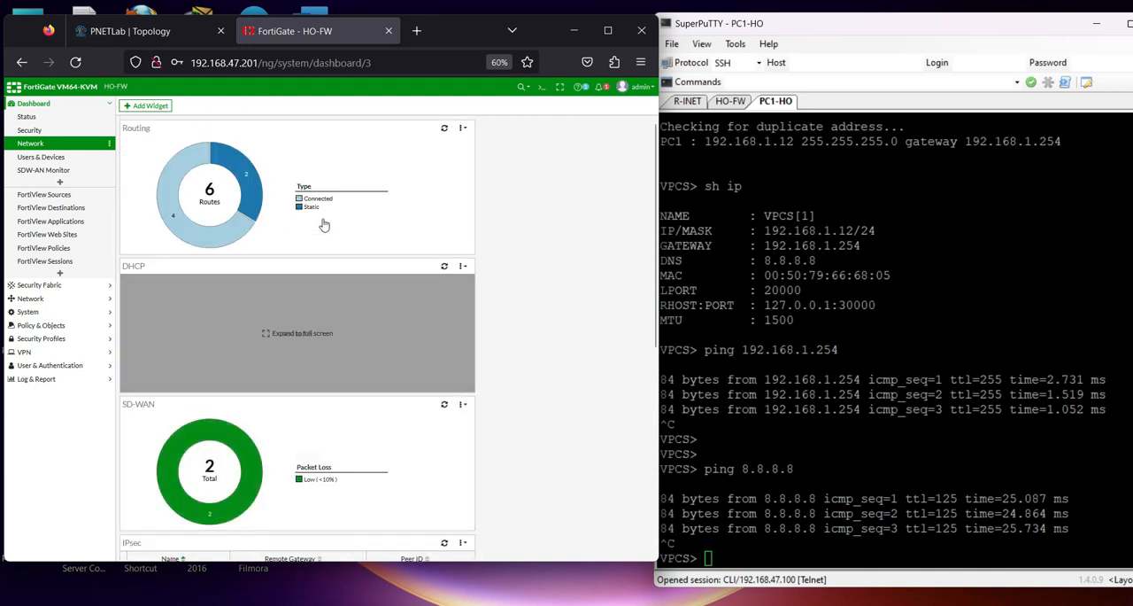
left_click(372, 224)
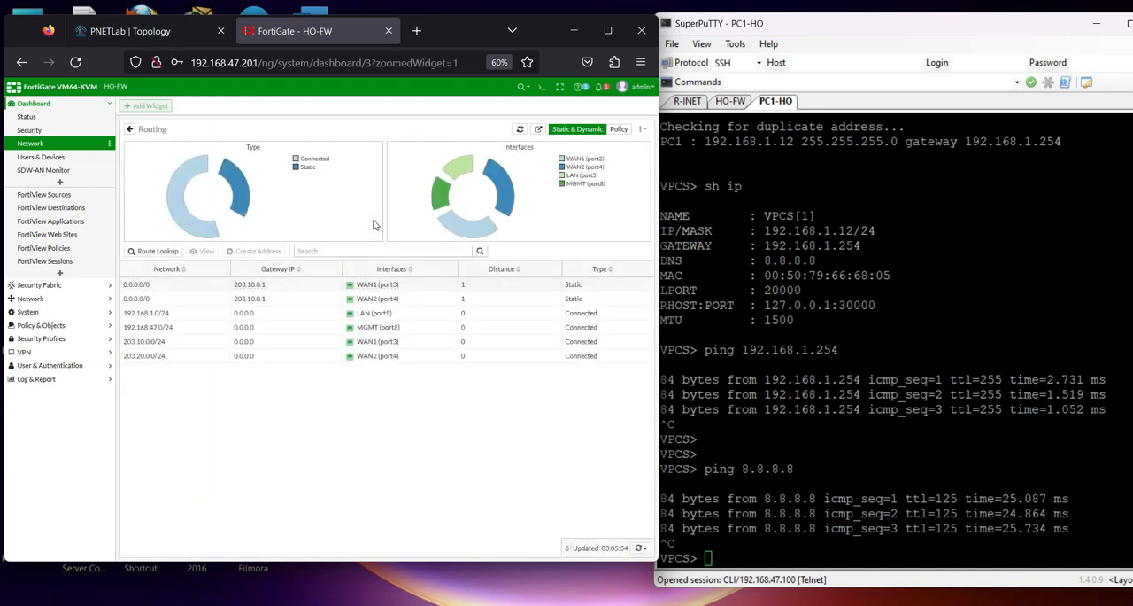
Check the destination interfaces in HO-FW's forward traffic log without the details pane, and view the Performance SLA list
left_click(52, 379)
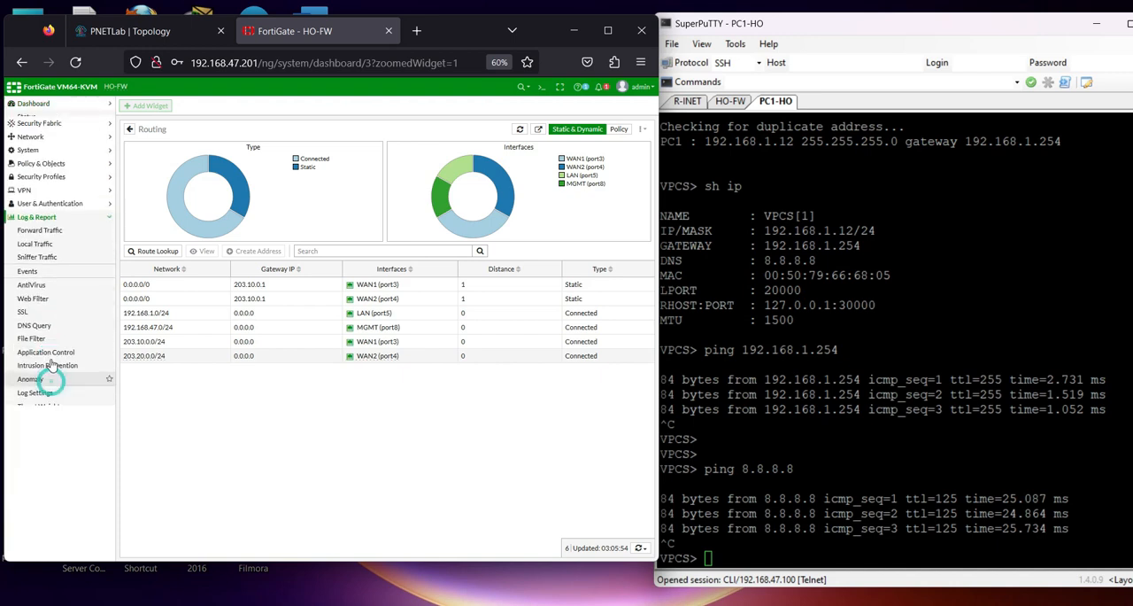
left_click(46, 223)
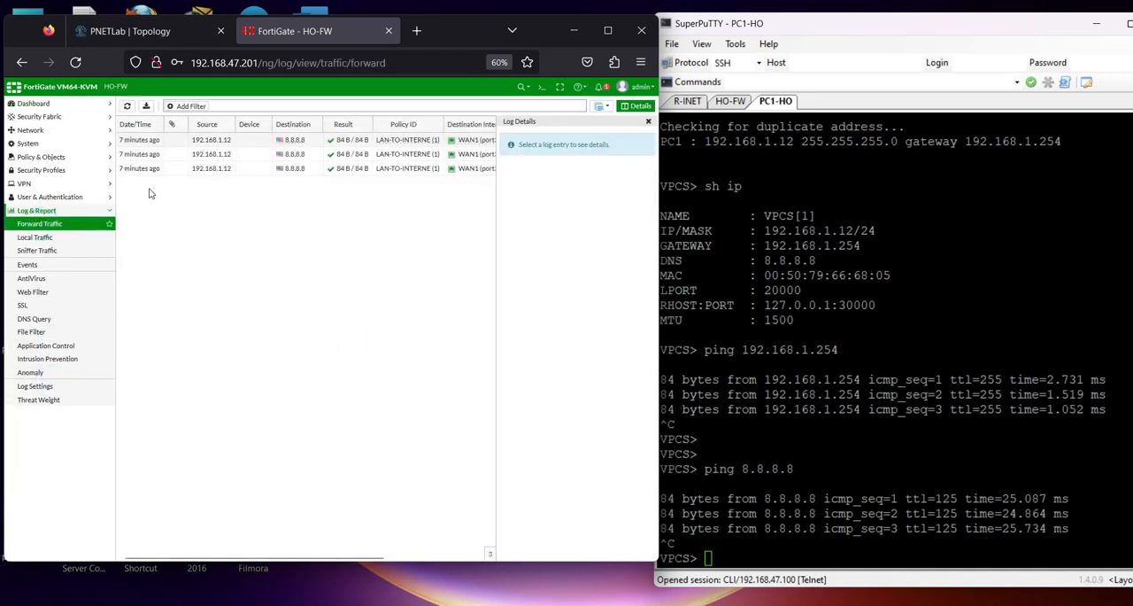
left_click(648, 123)
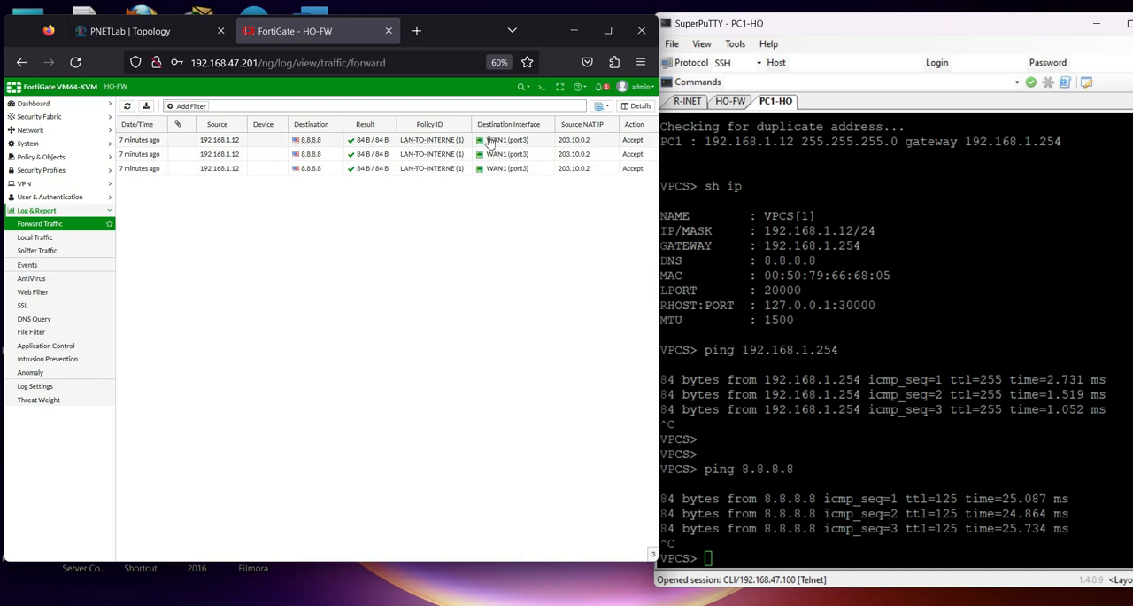
mouse_move(494, 144)
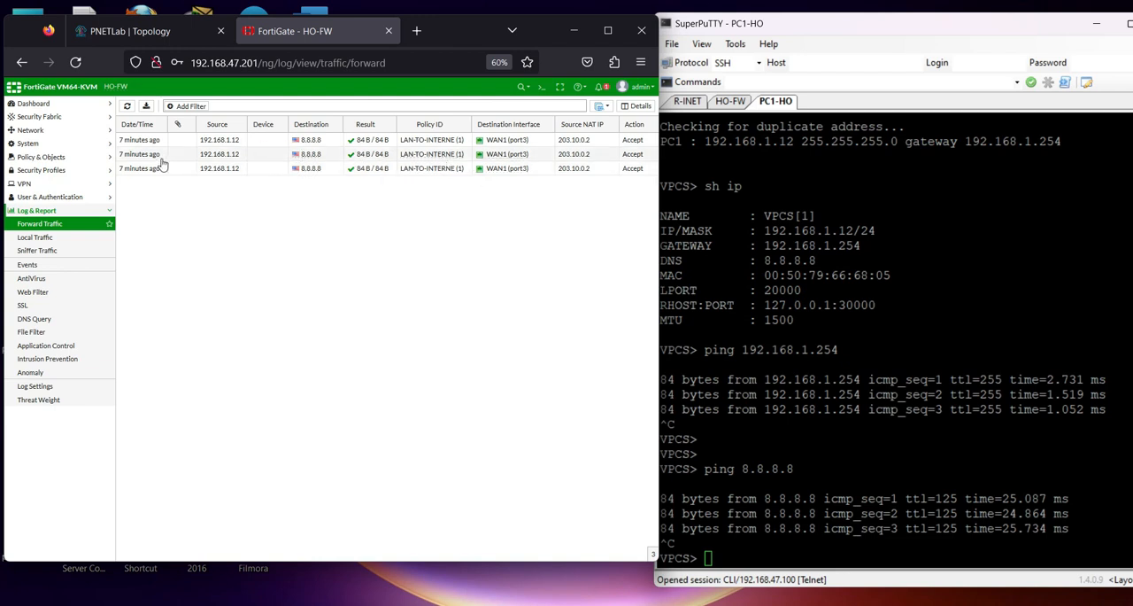
left_click(30, 131)
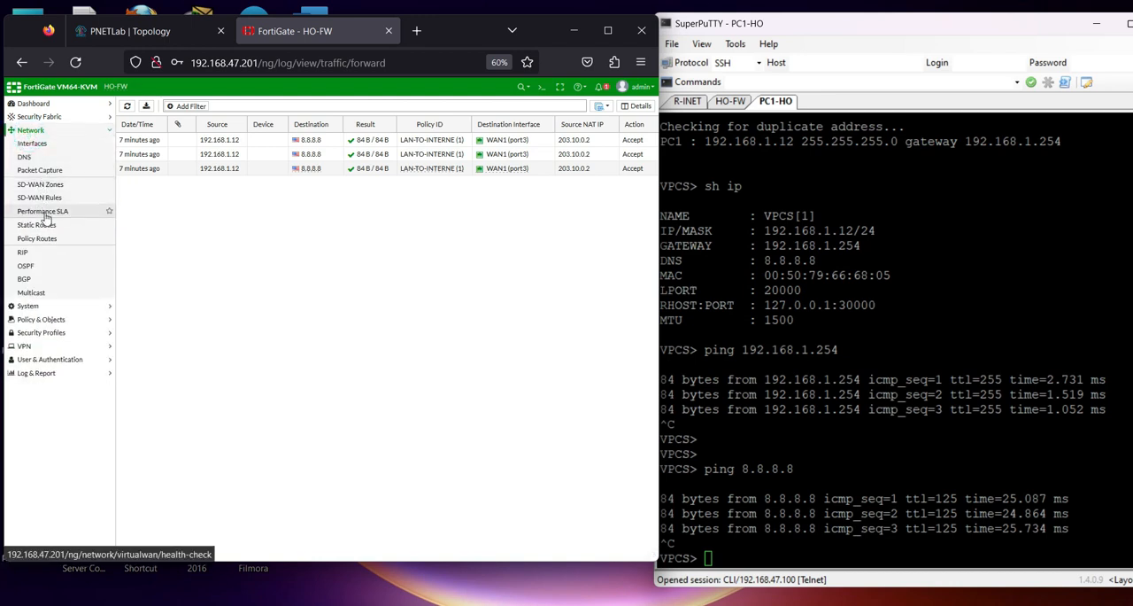
left_click(44, 213)
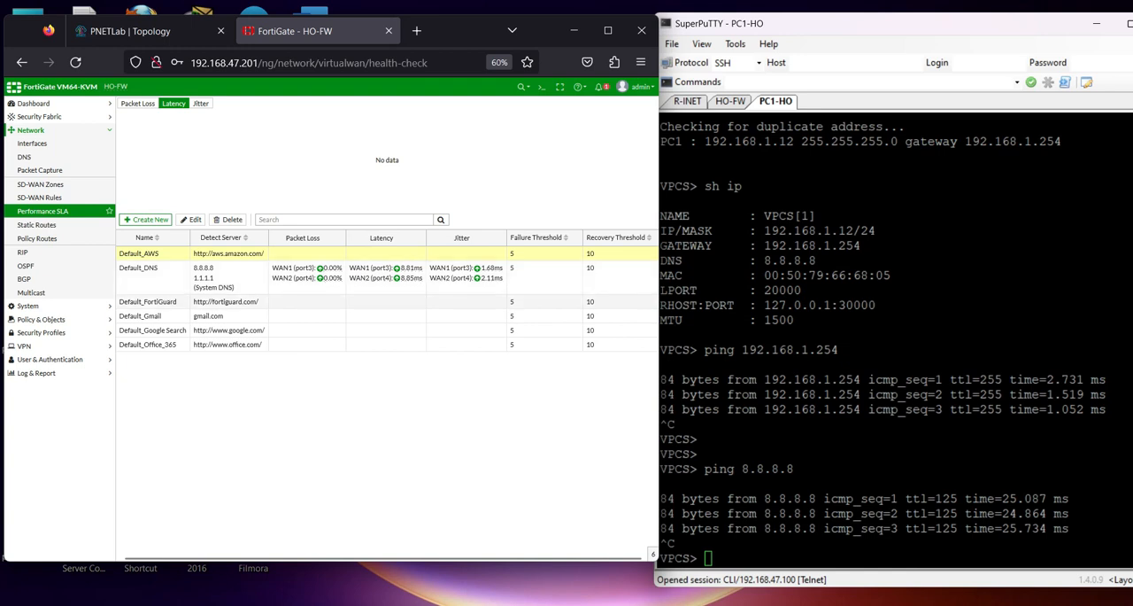
Ping 8.8.4.4 from PC1-HO and stop the ping after a couple of replies
left_click(856, 305)
key("Up")
key("BackSpace")
key("BackSpace")
key("BackSpace")
key("BackSpace")
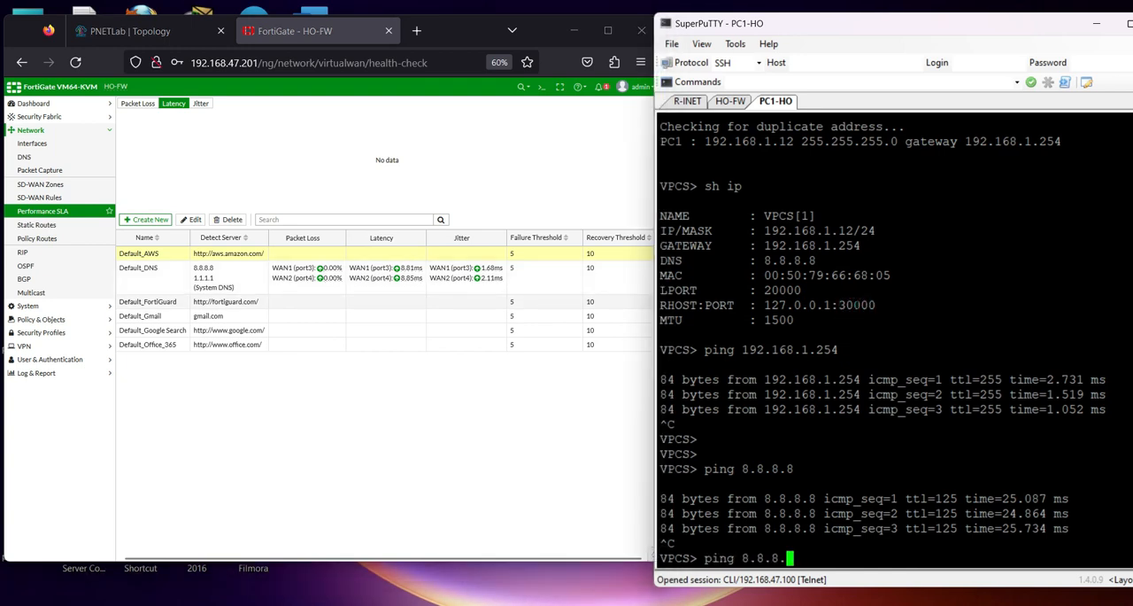
type(".4.4")
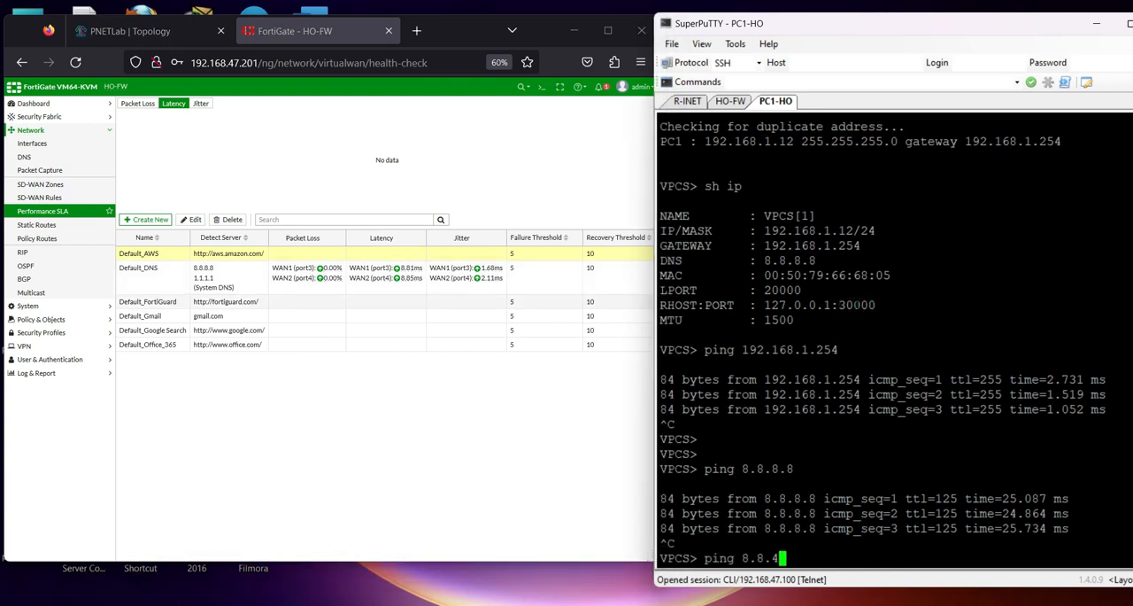
key("Return")
key("ctrl+c")
Ping 1.1.1.1 from PC1-HO and stop the ping after a few replies
key("Up")
key("BackSpace")
key("BackSpace")
key("BackSpace")
key("BackSpace")
key("BackSpace")
key("BackSpace")
key("BackSpace")
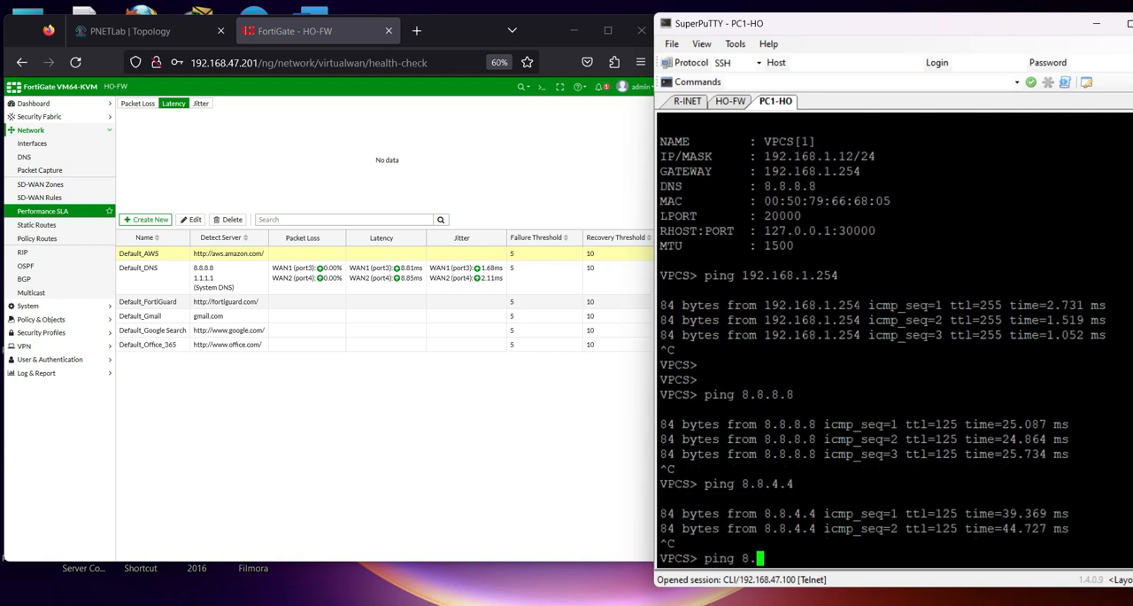
type("1.1.1.1")
key("Return")
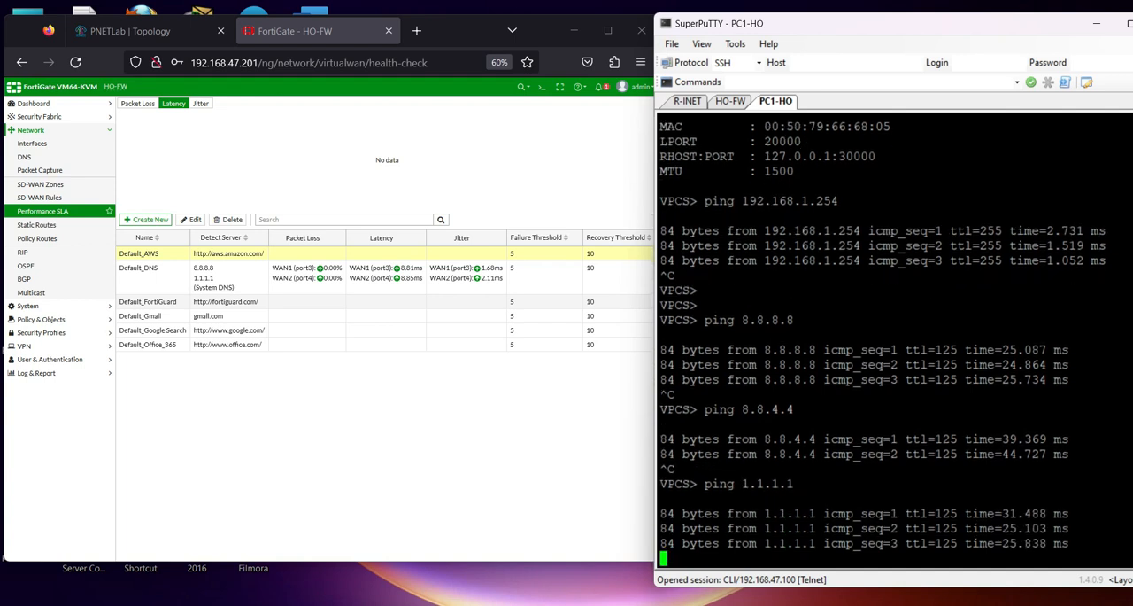
key("ctrl+c")
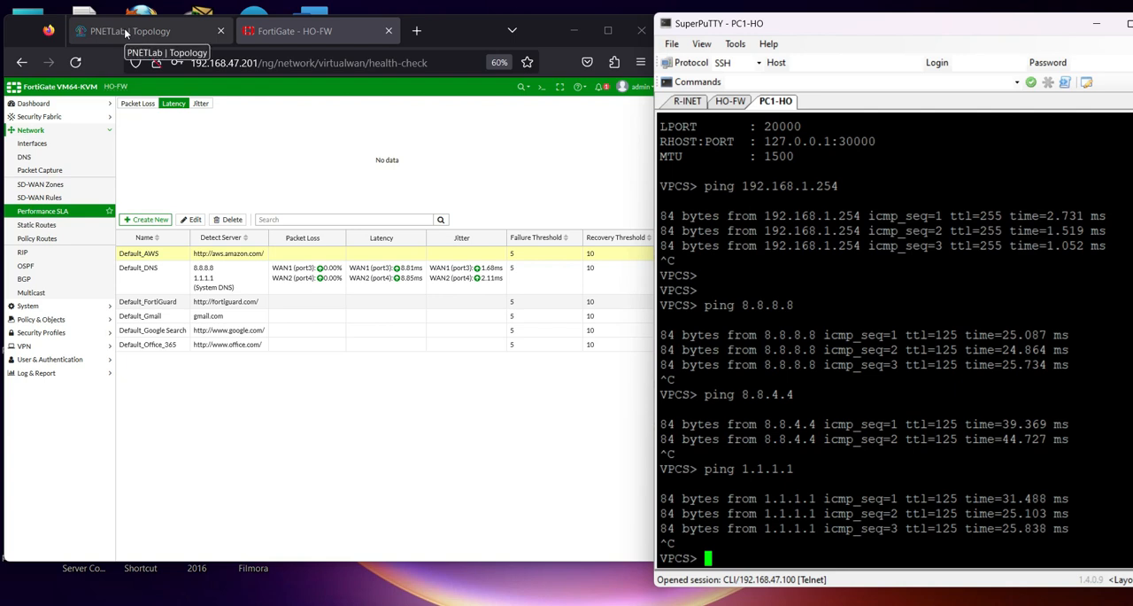
Reopen HO-FW's forward traffic log and refresh it to look for the new ping entries
left_click(39, 373)
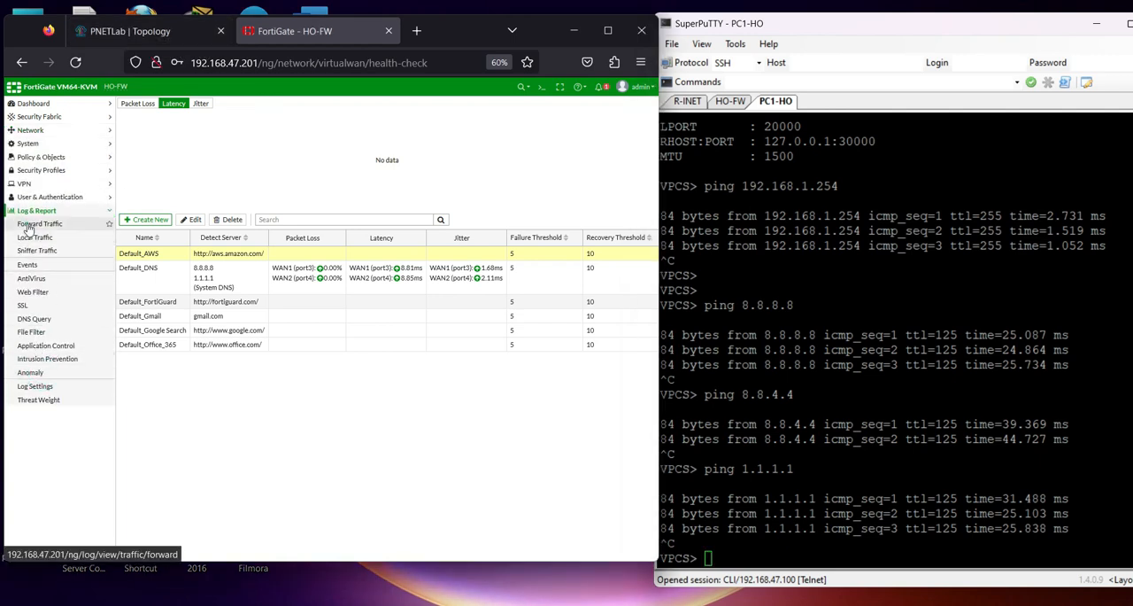
left_click(39, 223)
left_click(127, 106)
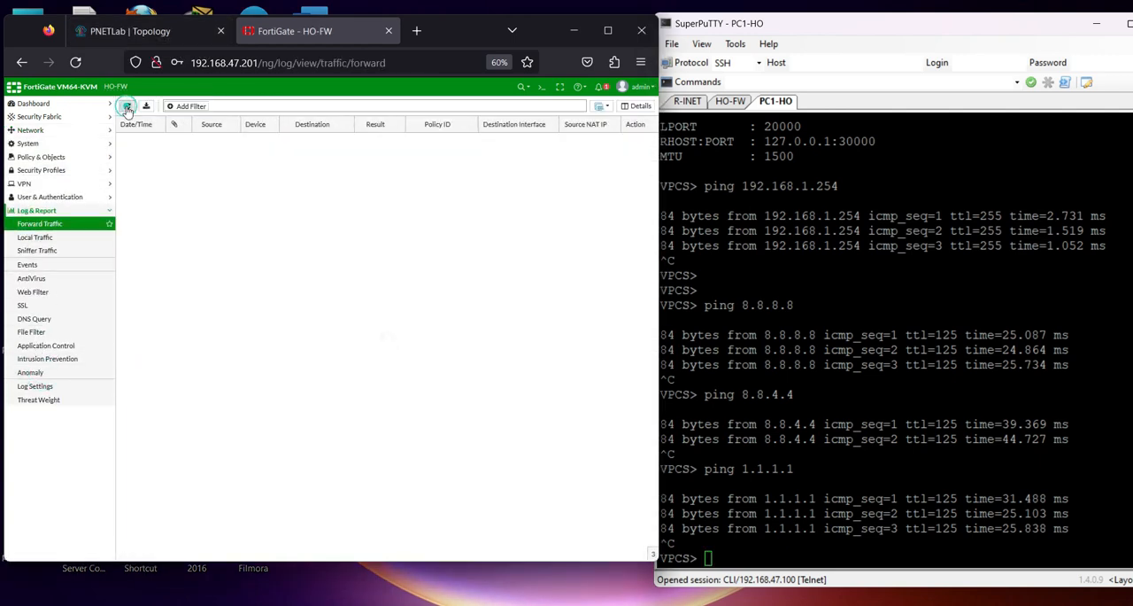
left_click(127, 106)
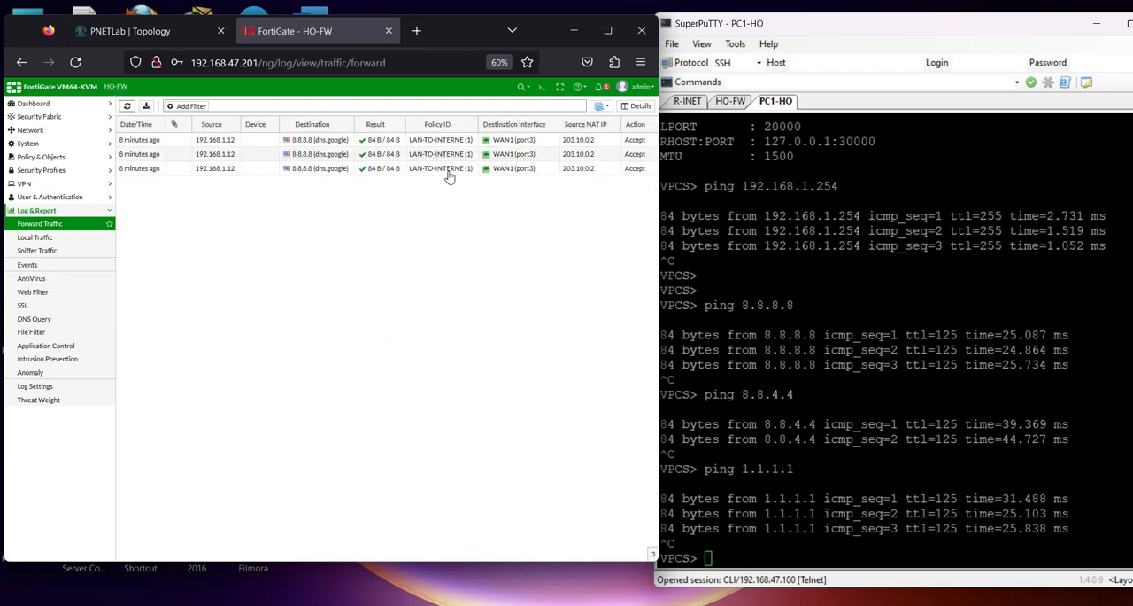
Check the PNETLab topology and the optional Route Policy item in the PowerPoint outline, and return to the topology
left_click(140, 33)
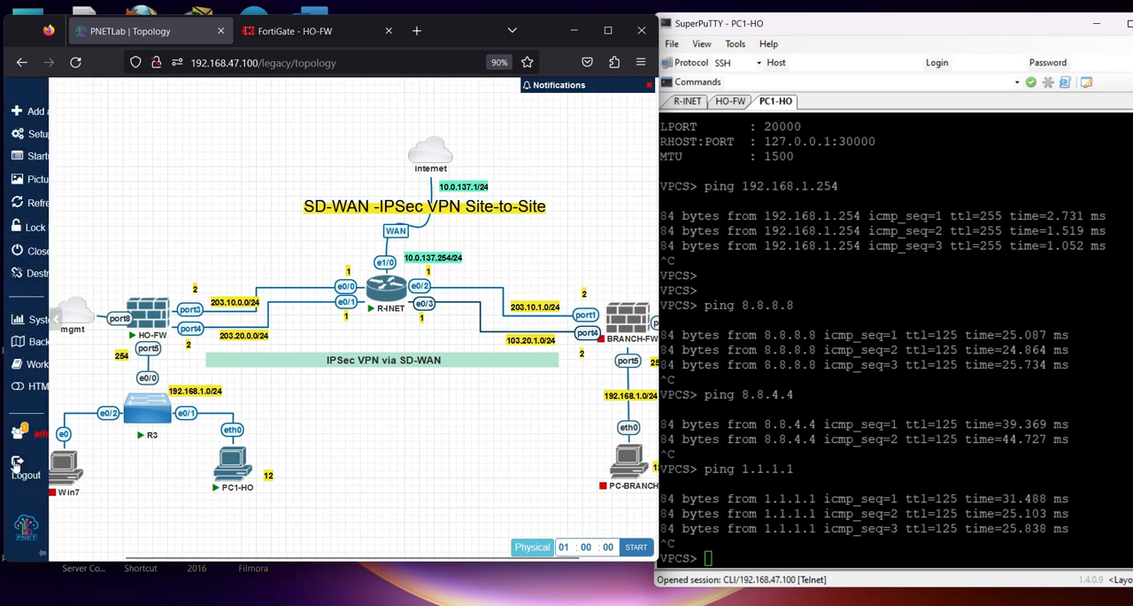
mouse_move(62, 468)
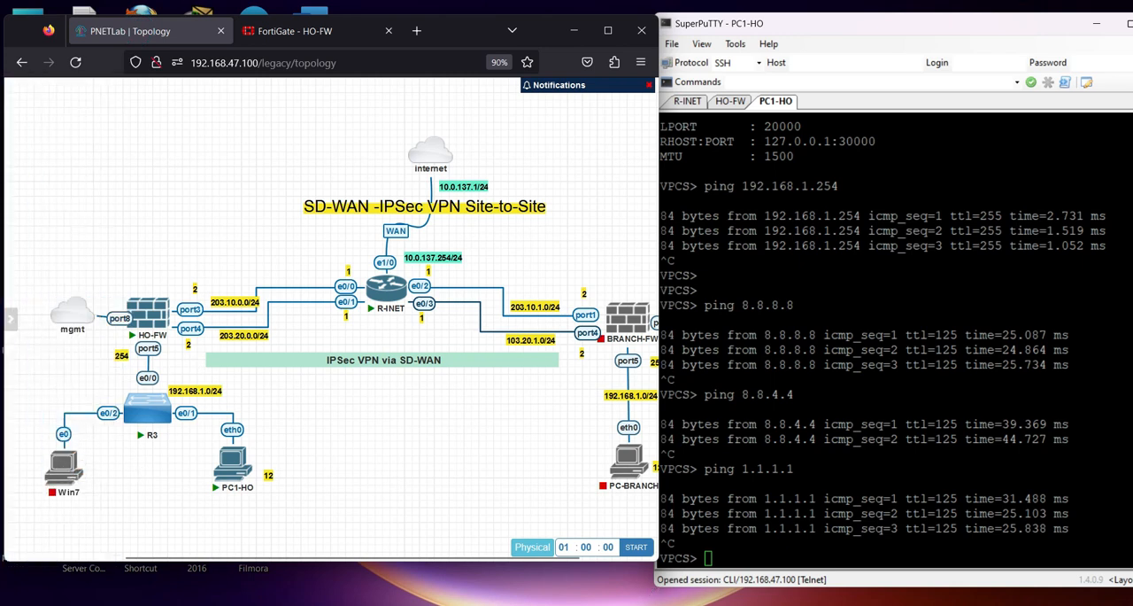
left_click(708, 604)
triple_click(414, 358)
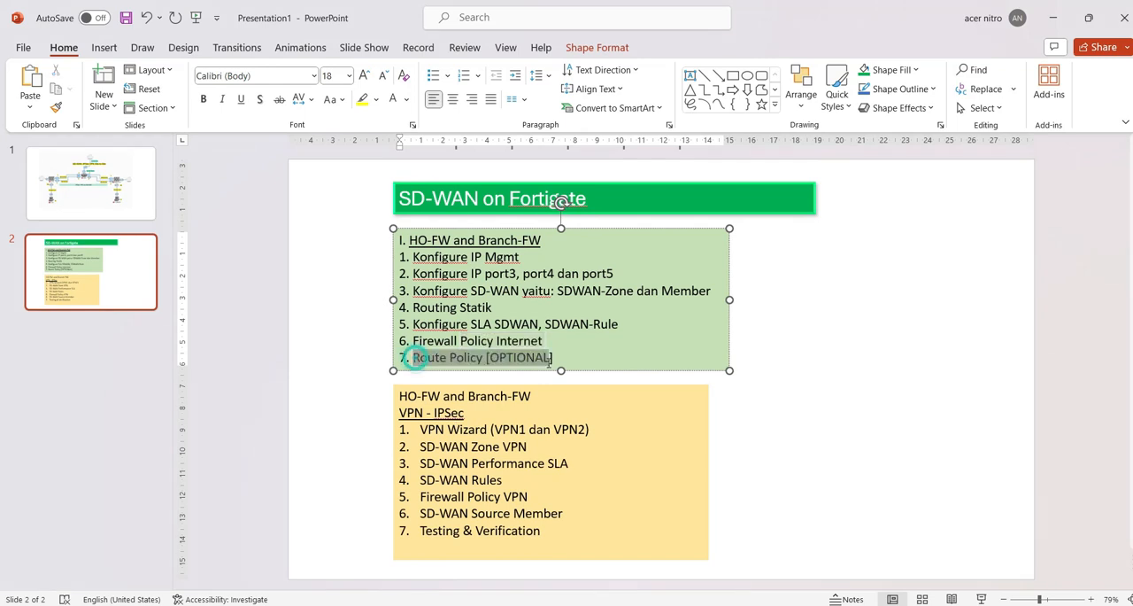
left_click(1053, 17)
mouse_move(66, 465)
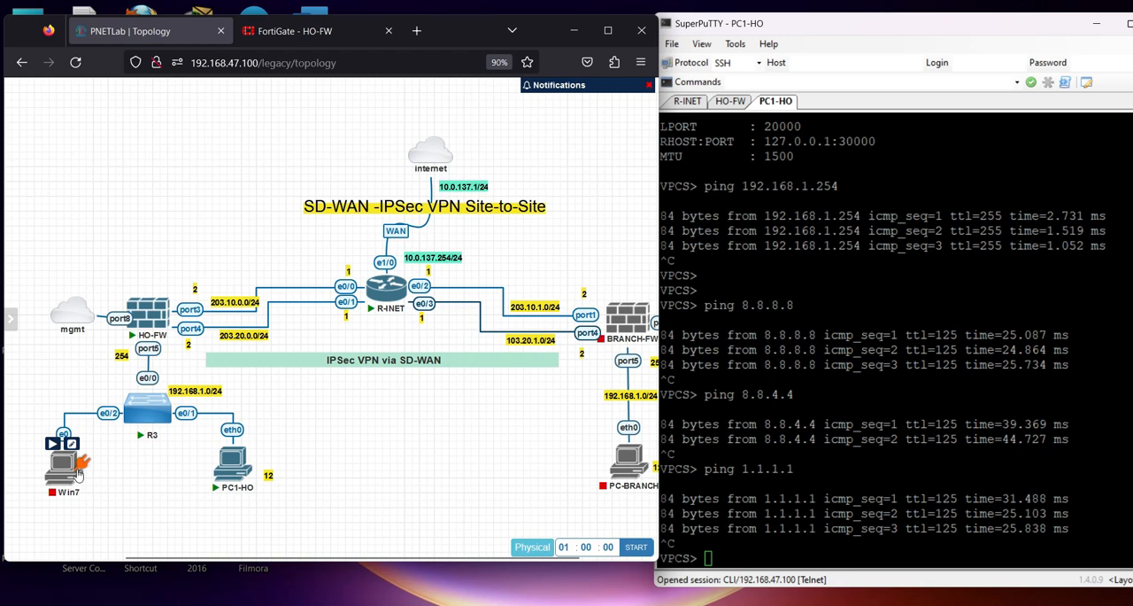
Duplicate the 203.10.0.0/24 label near HO-FW and move the port4 link's 203.20.0.0/24 label below the Win7 node
right_click(234, 303)
left_click(263, 332)
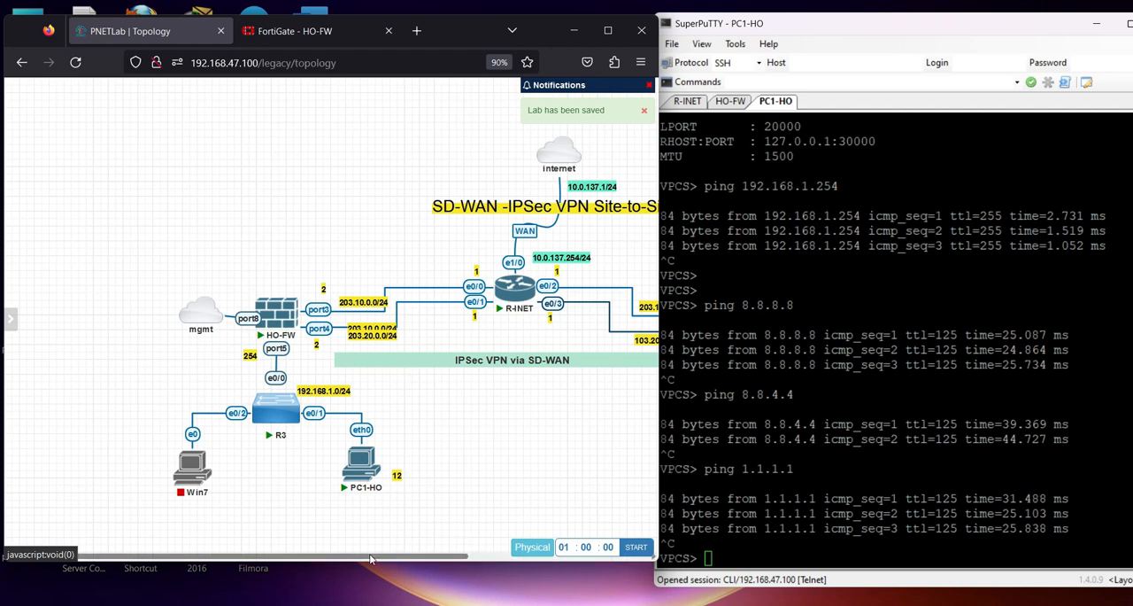
left_click_drag(382, 557, 438, 556)
left_click_drag(302, 335, 123, 513)
Change the text of the label below the Win7 node to 192.168.1.100
double_click(123, 511)
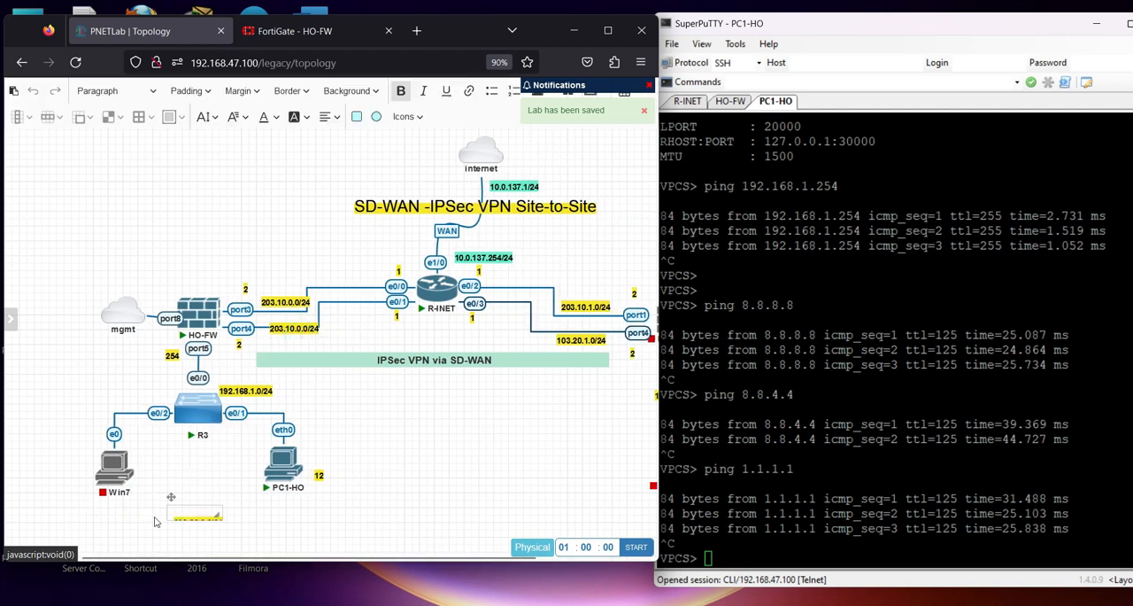
left_click(207, 519)
left_click_drag(209, 507, 263, 506)
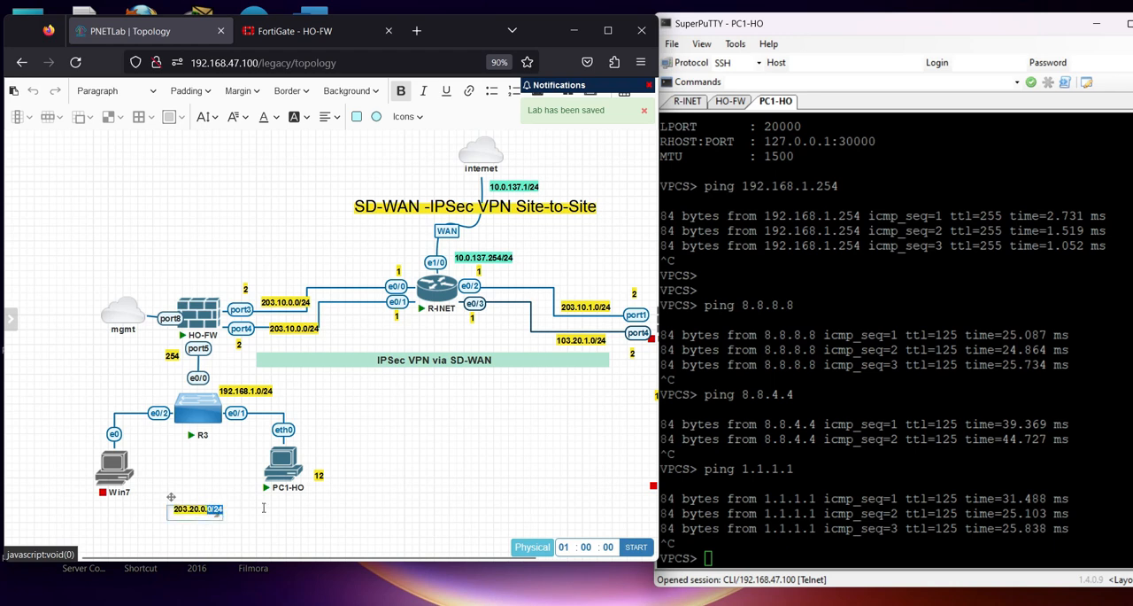
type("100")
left_click(220, 527)
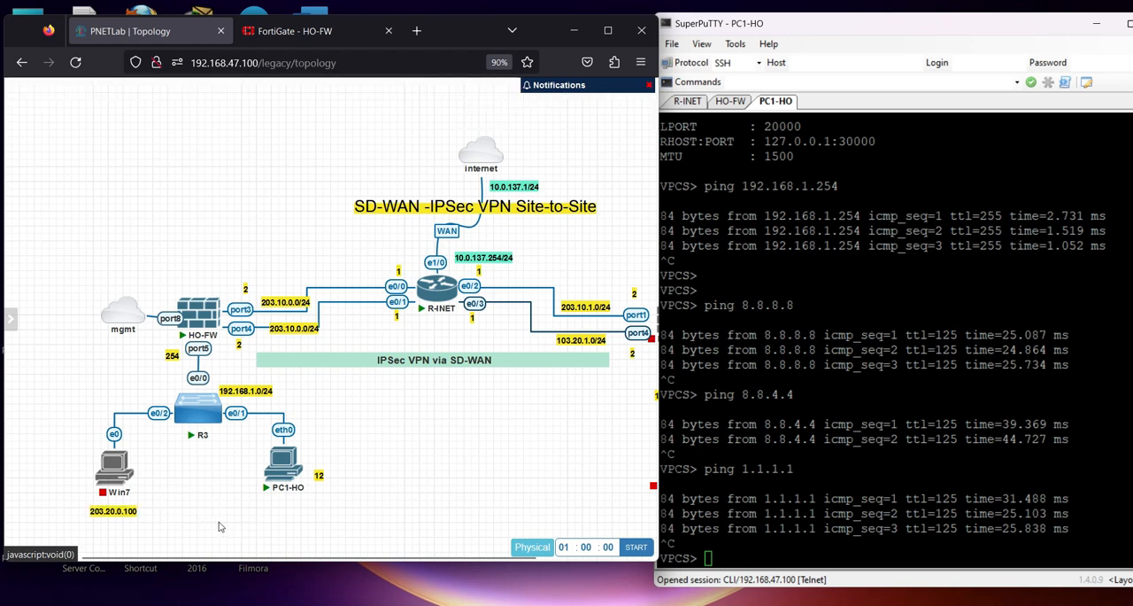
double_click(112, 510)
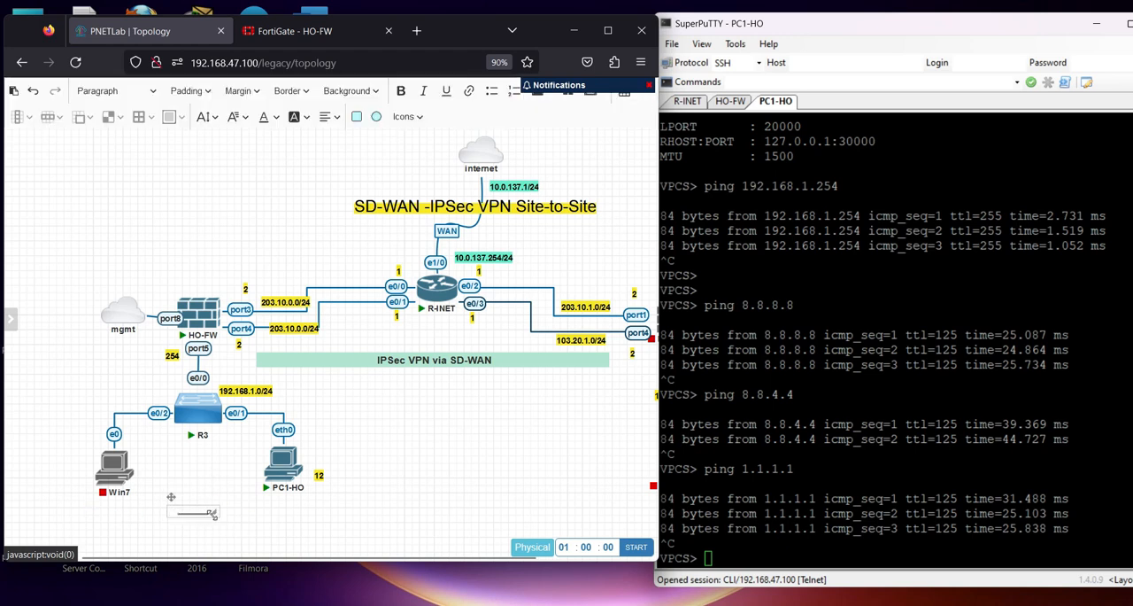
left_click_drag(205, 524, 7, 509)
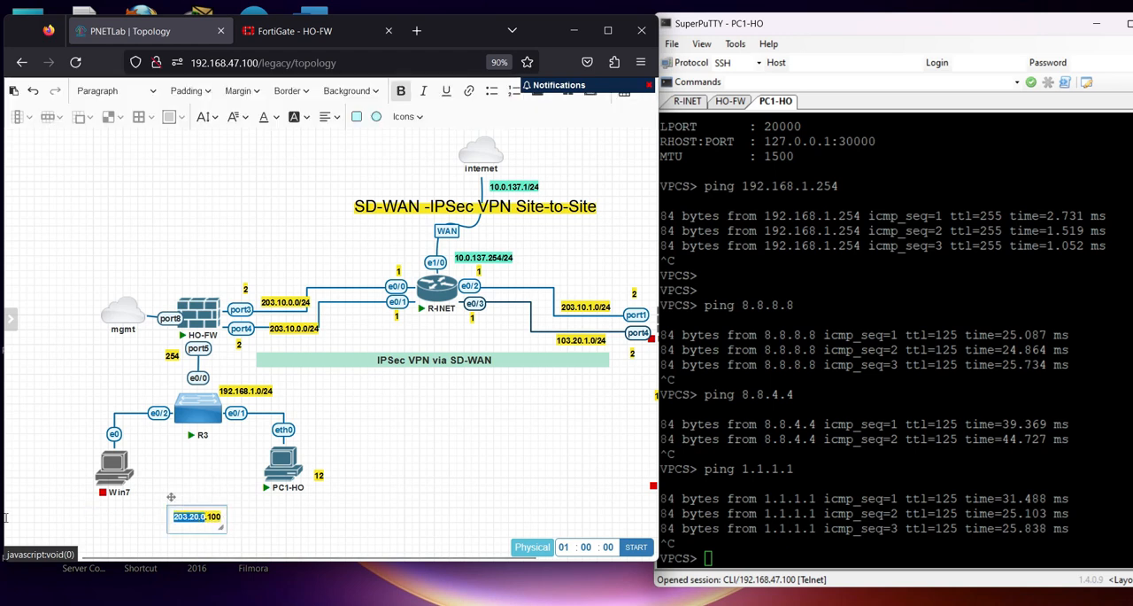
type("192")
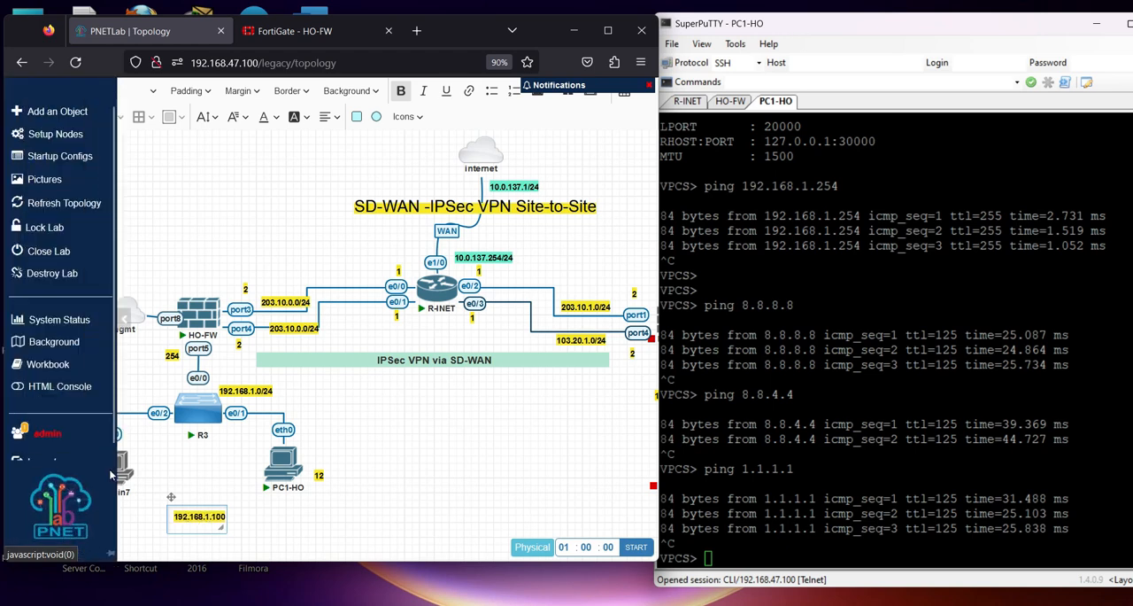
left_click(202, 479)
mouse_move(108, 513)
left_mouse_down()
mouse_move(119, 506)
mouse_move(108, 514)
left_mouse_up()
Start the Win7 node in the lab topology
right_click(114, 464)
left_click(146, 315)
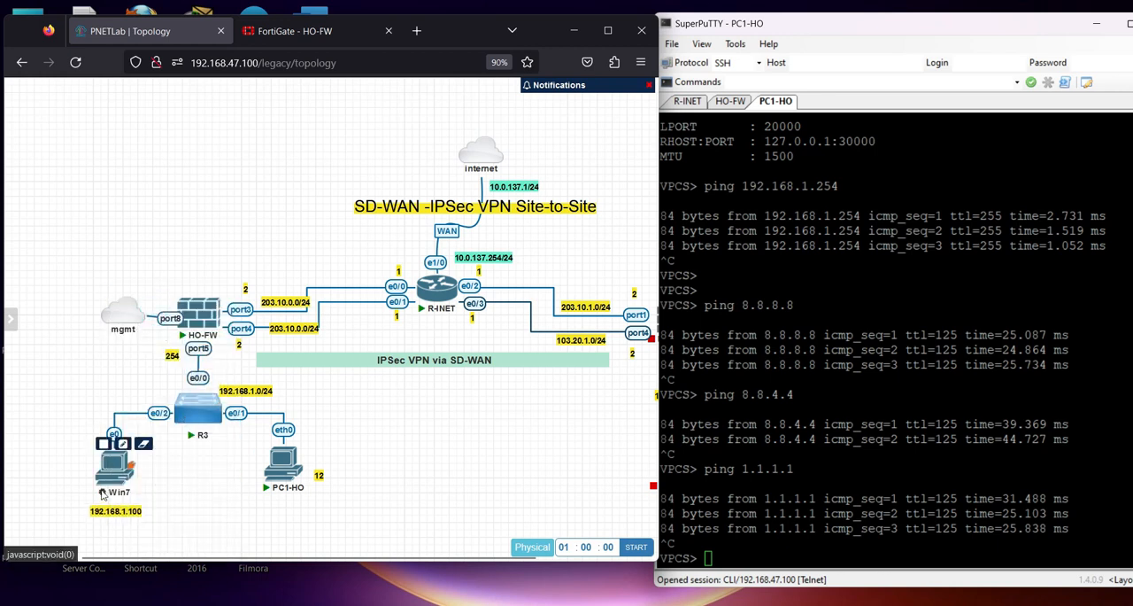
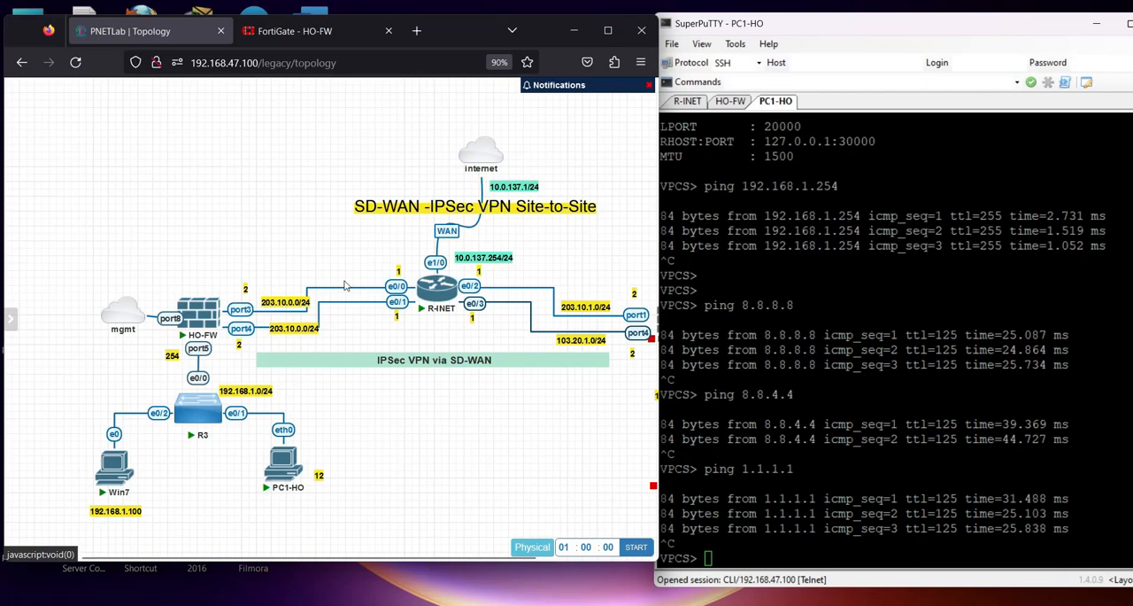
Nudge the 192.168.1.100 label closer to the Win7 node, and refresh HO-FW's forward traffic log
left_click_drag(120, 514, 122, 508)
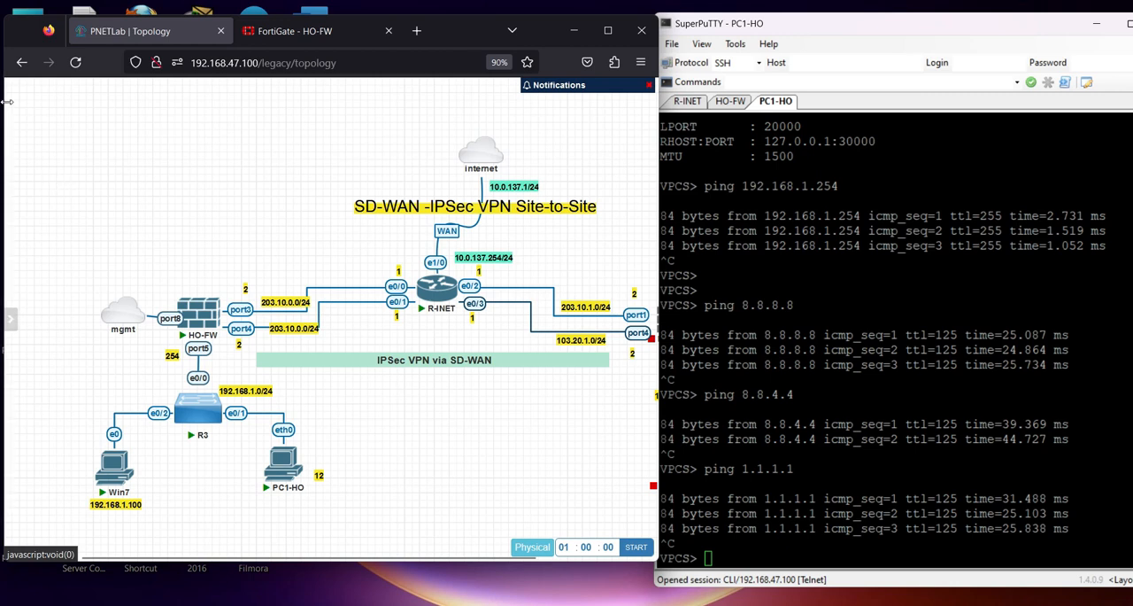
left_click(292, 31)
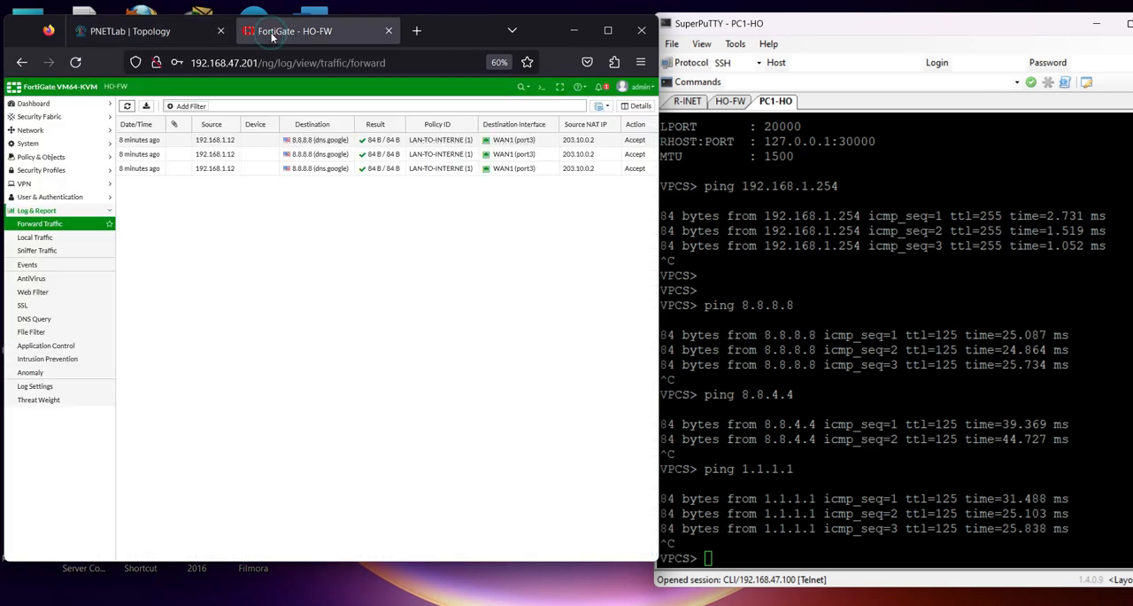
left_click(126, 105)
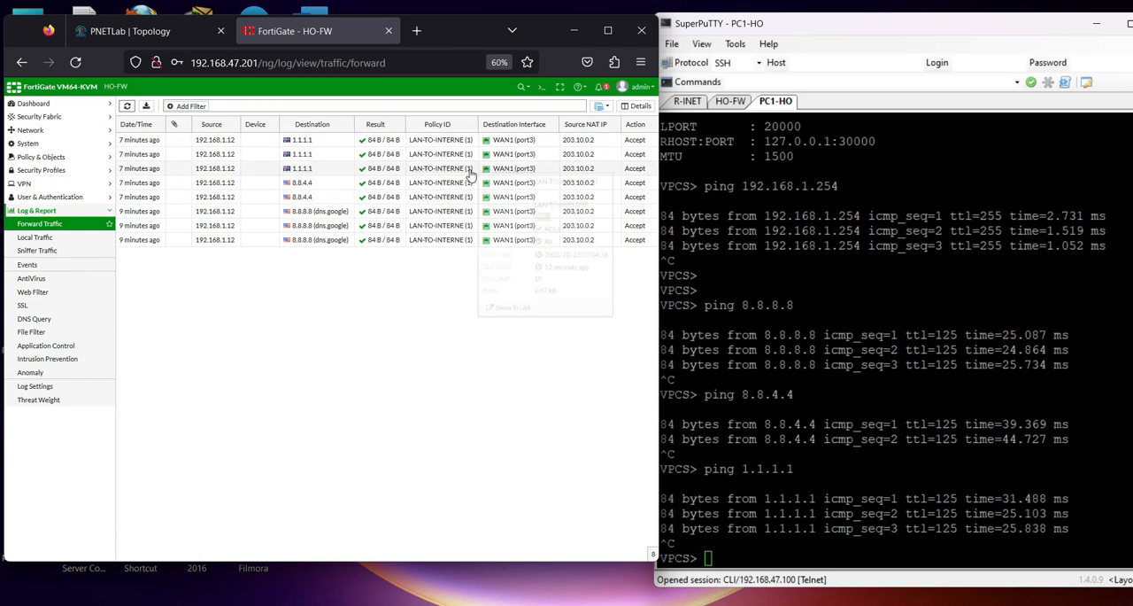
Start a continuous ping from PC1-HO with ping 1.1.1.1 -t
left_click(789, 309)
key("Up")
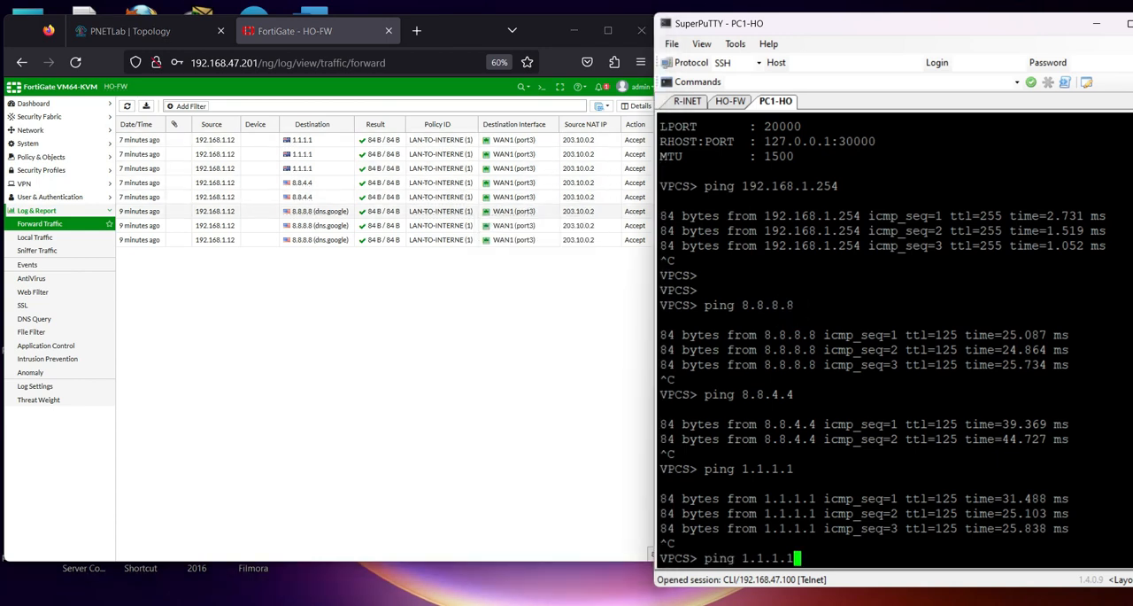
type("-t")
key("Return")
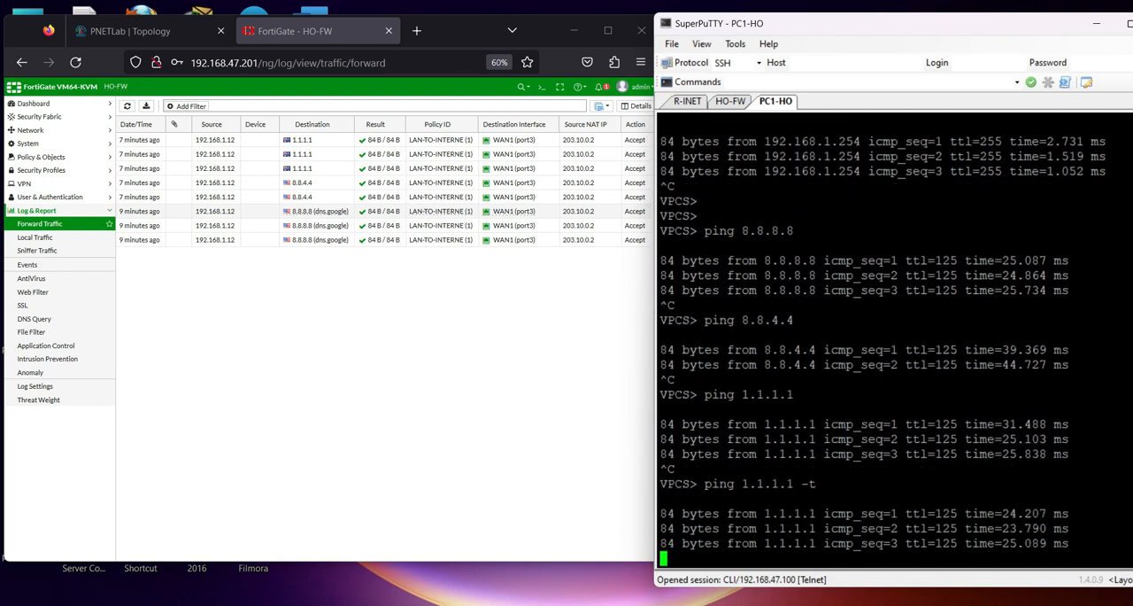
Suspend the topology link between HO-FW port3 and R-INET e0/0
left_click(133, 31)
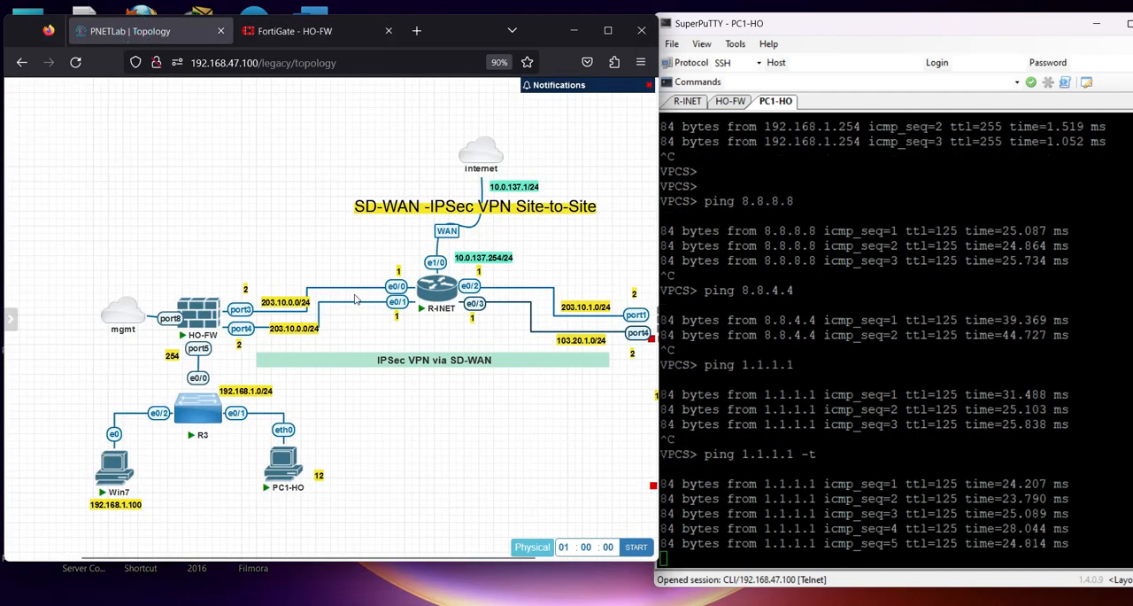
right_click(395, 288)
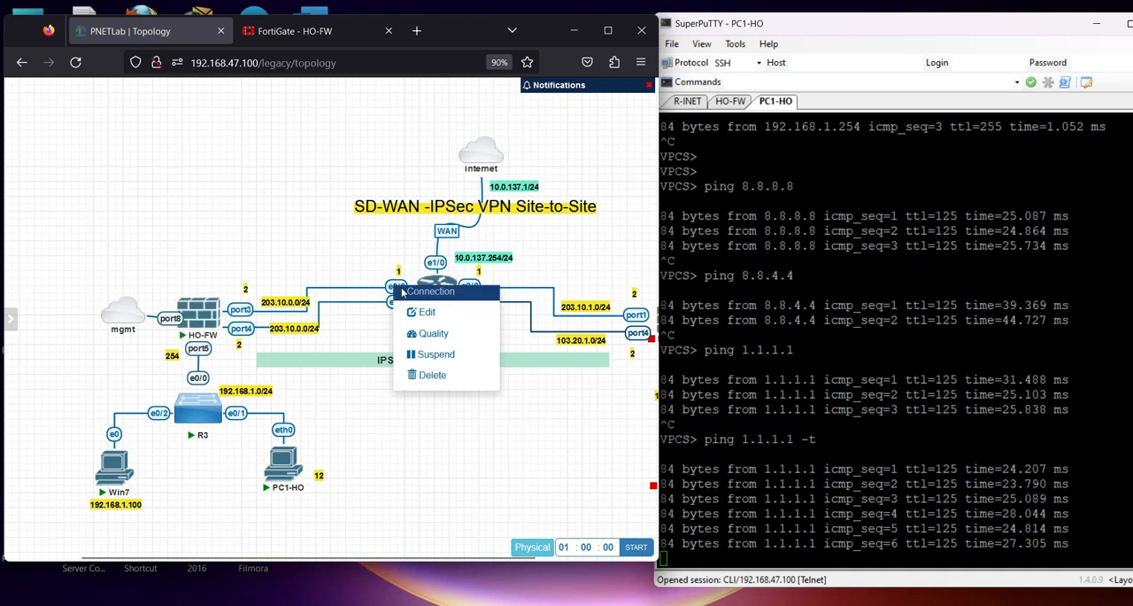
left_click(423, 354)
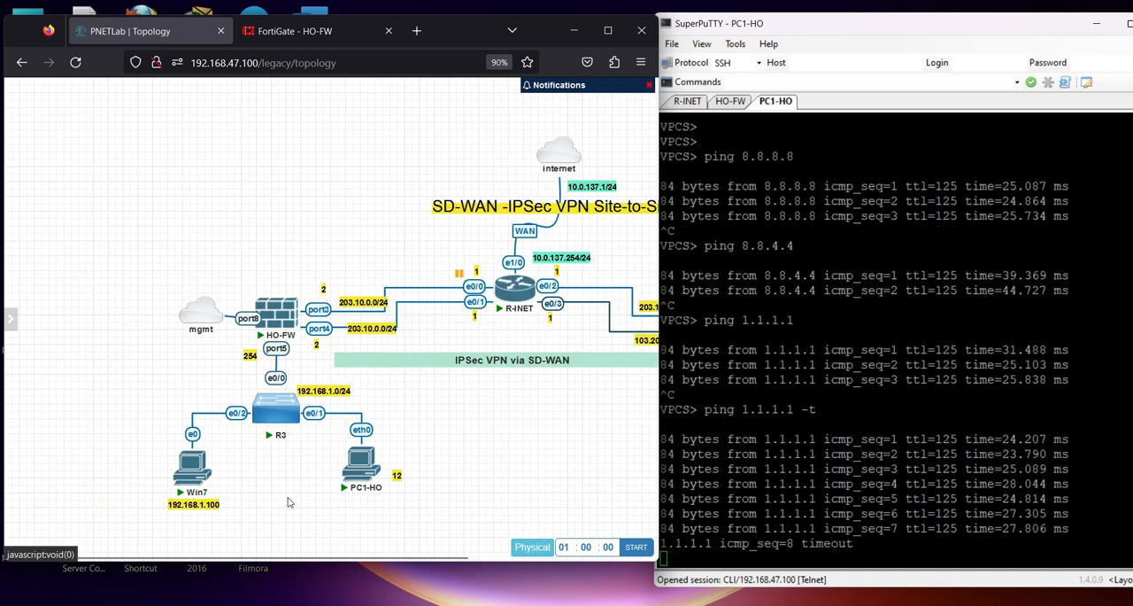
left_click_drag(287, 557, 408, 562)
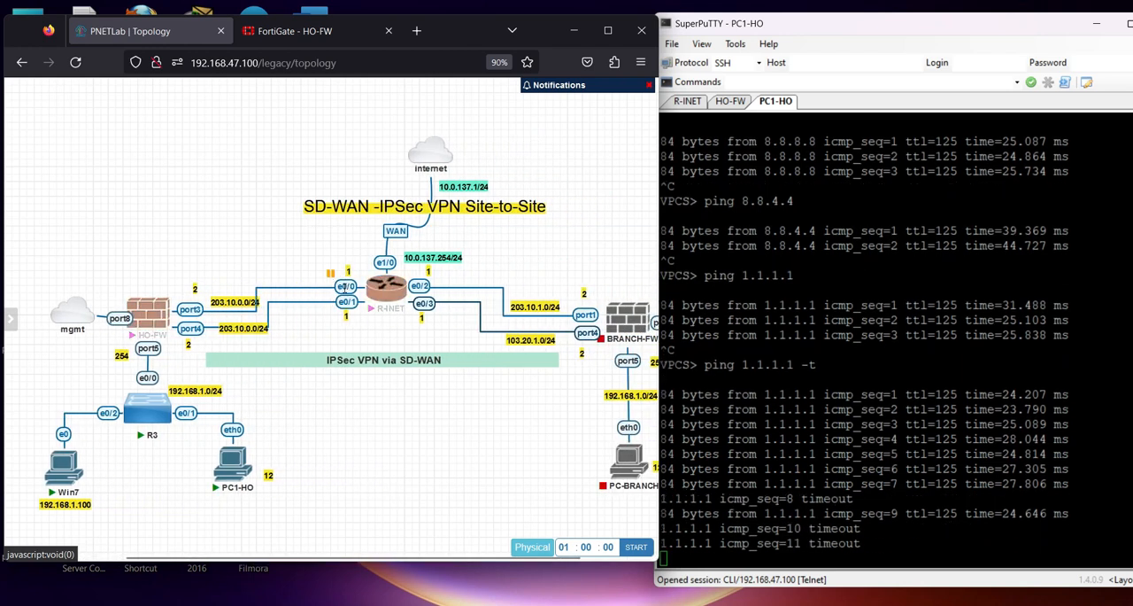
Examine PC1-HO's continuous ping replies around the moment the port3 link was suspended
left_click(901, 373)
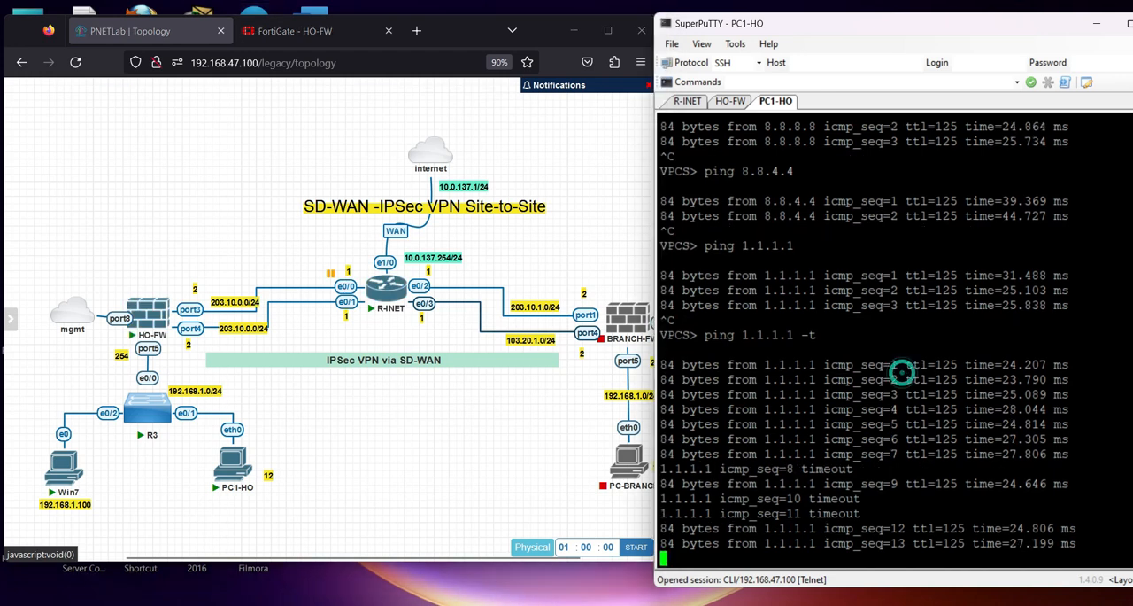
left_click_drag(815, 438, 1107, 470)
left_click(850, 424)
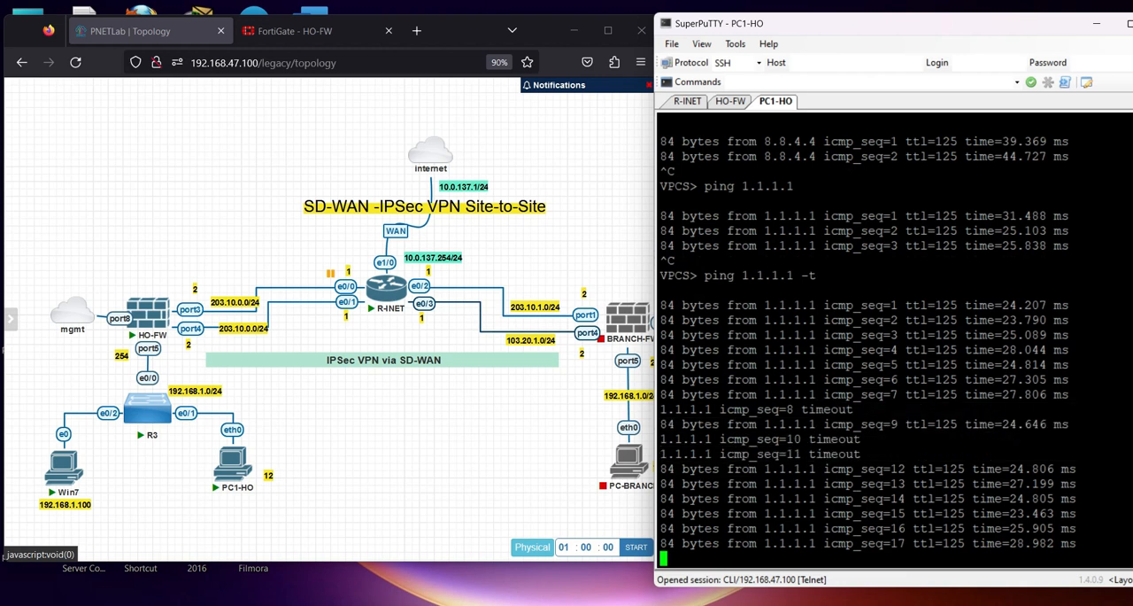
left_click_drag(824, 409, 863, 441)
left_click(854, 459)
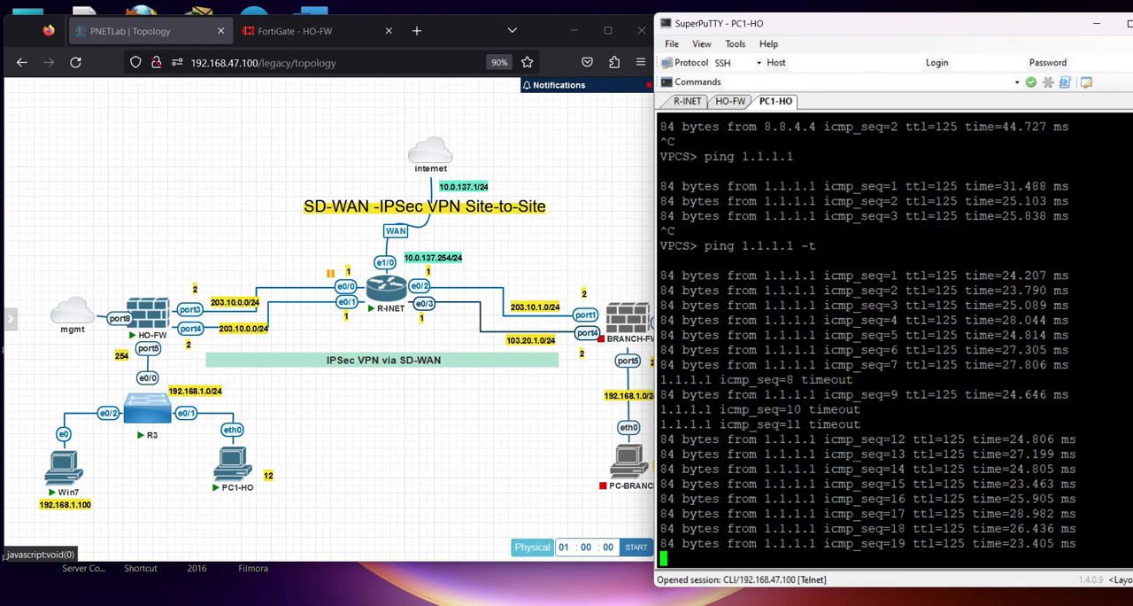
Refresh HO-FW's forward traffic log to check for the 1.1.1.1 ping sessions
left_click(271, 31)
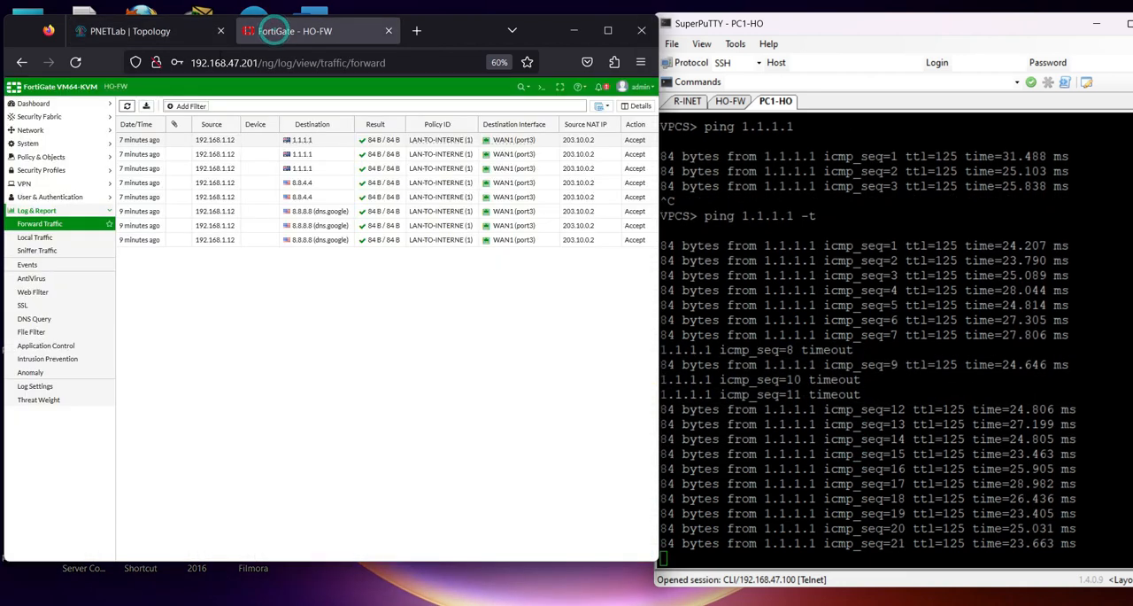
left_click(126, 107)
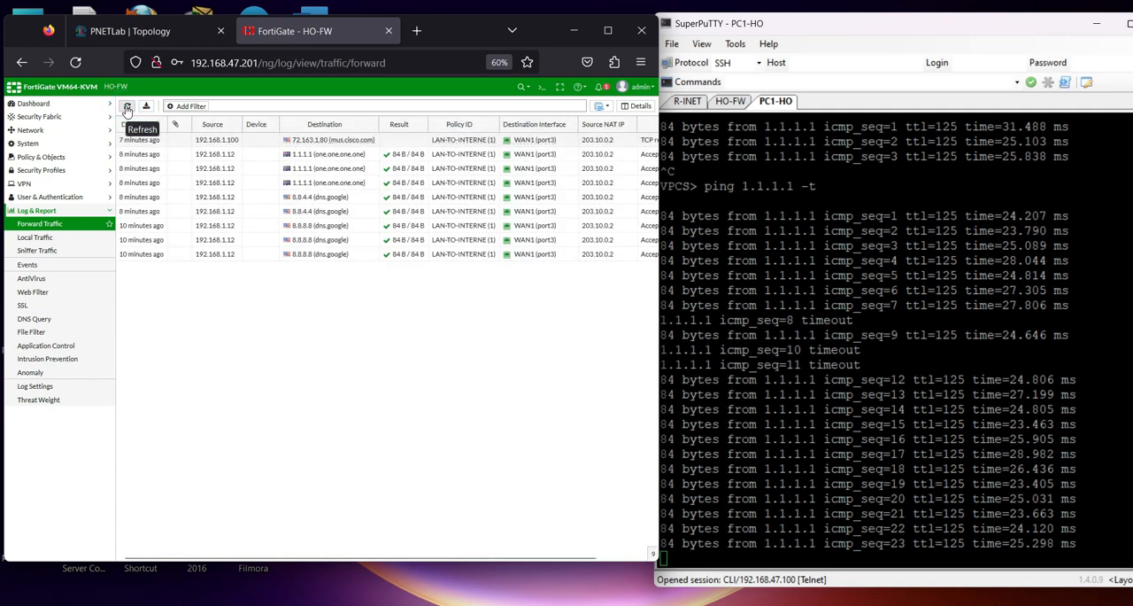
left_click(126, 106)
left_click(127, 107)
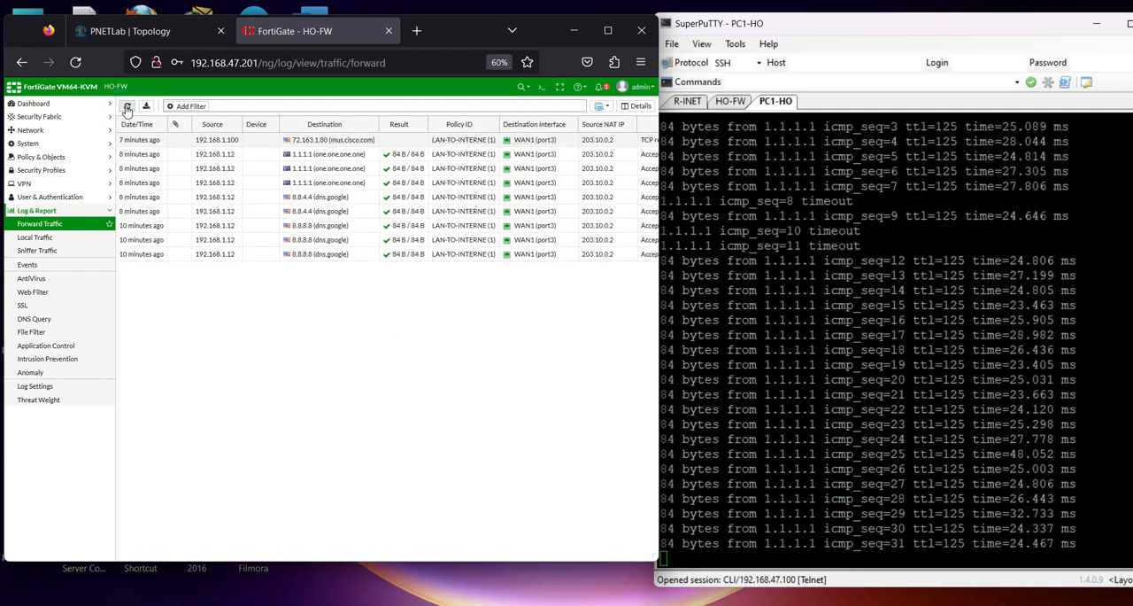
Stop the 1.1.1.1 ping on PC1-HO, run ping 8.8.8.8 -t briefly and stop it
left_click(782, 282)
key("ctrl+c")
key("Up")
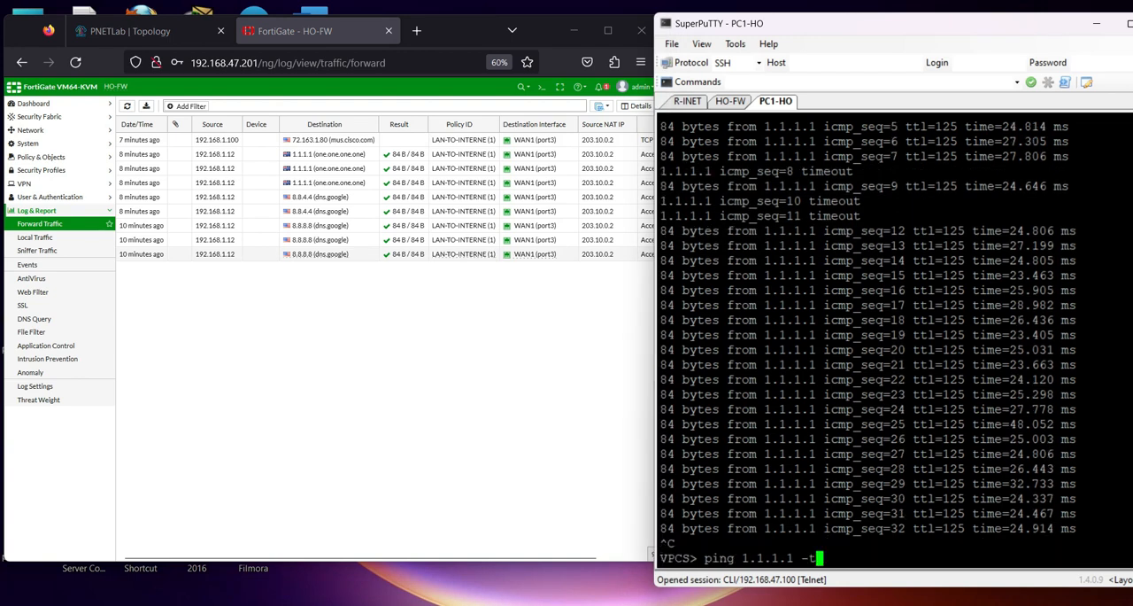
key("BackSpace")
key("BackSpace")
key("BackSpace")
key("BackSpace")
key("BackSpace")
key("BackSpace")
key("BackSpace")
key("BackSpace")
key("BackSpace")
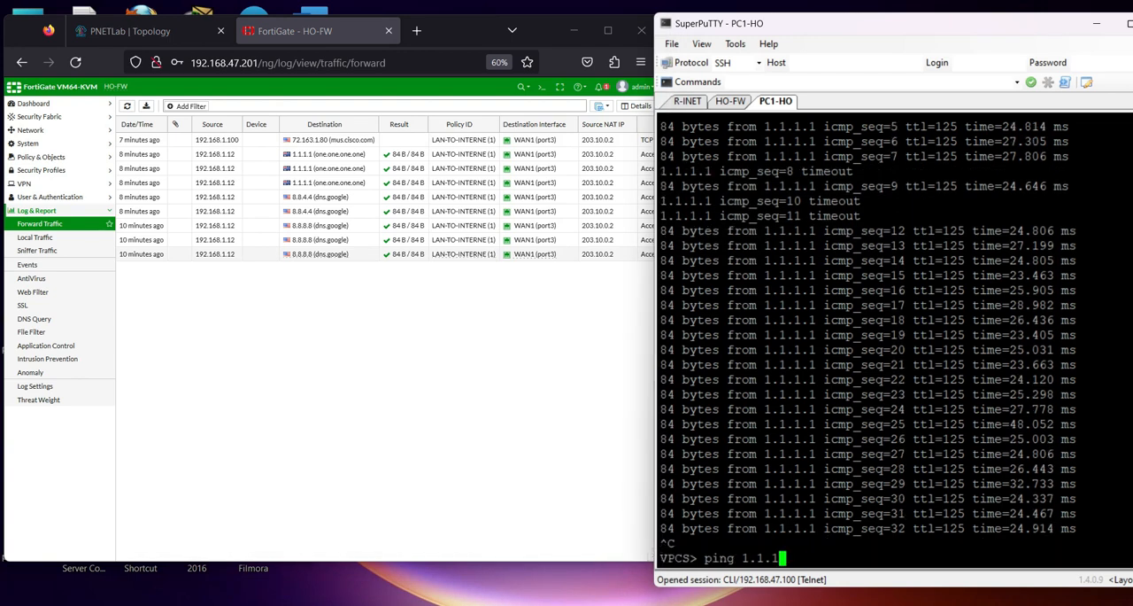
key("BackSpace")
type("8.8.8.8 -t")
key("Return")
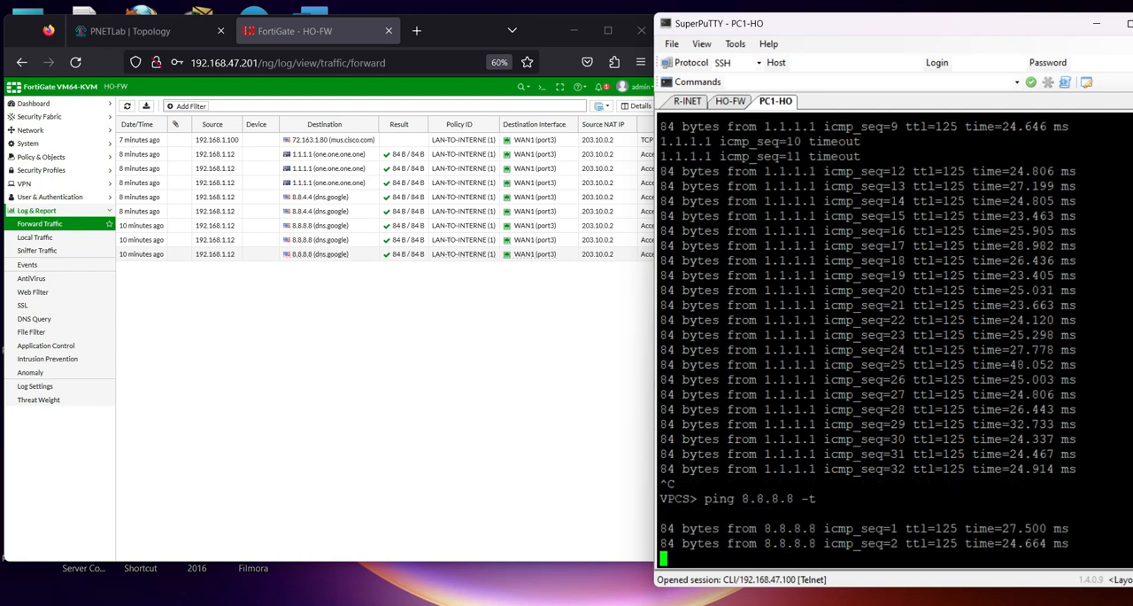
key("ctrl+c")
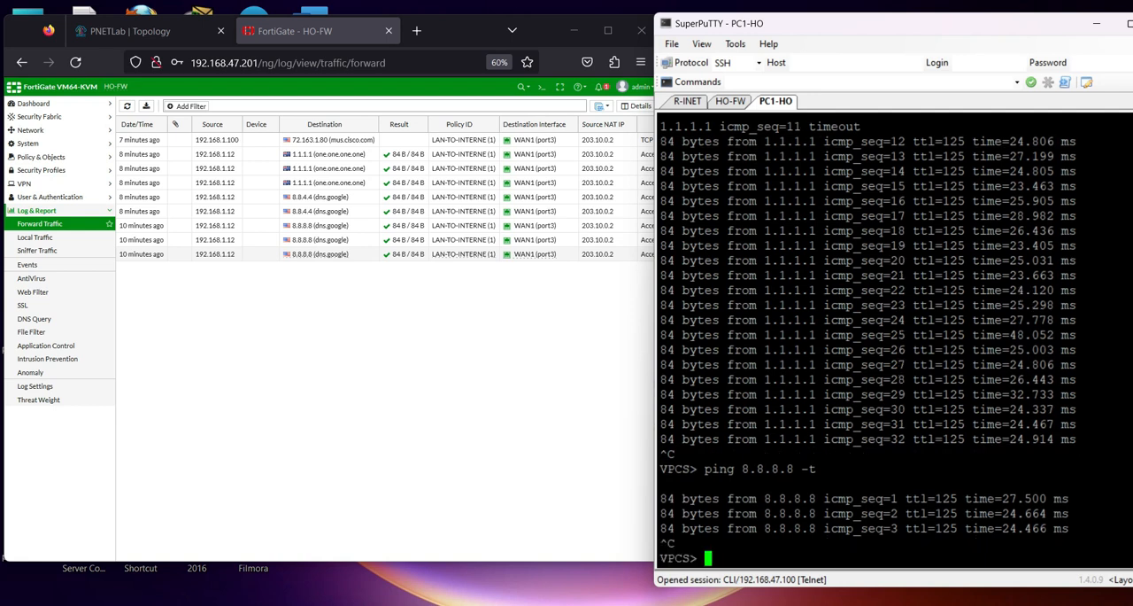
Refresh the forward traffic log and inspect the destination interface of the newest session
left_click(127, 106)
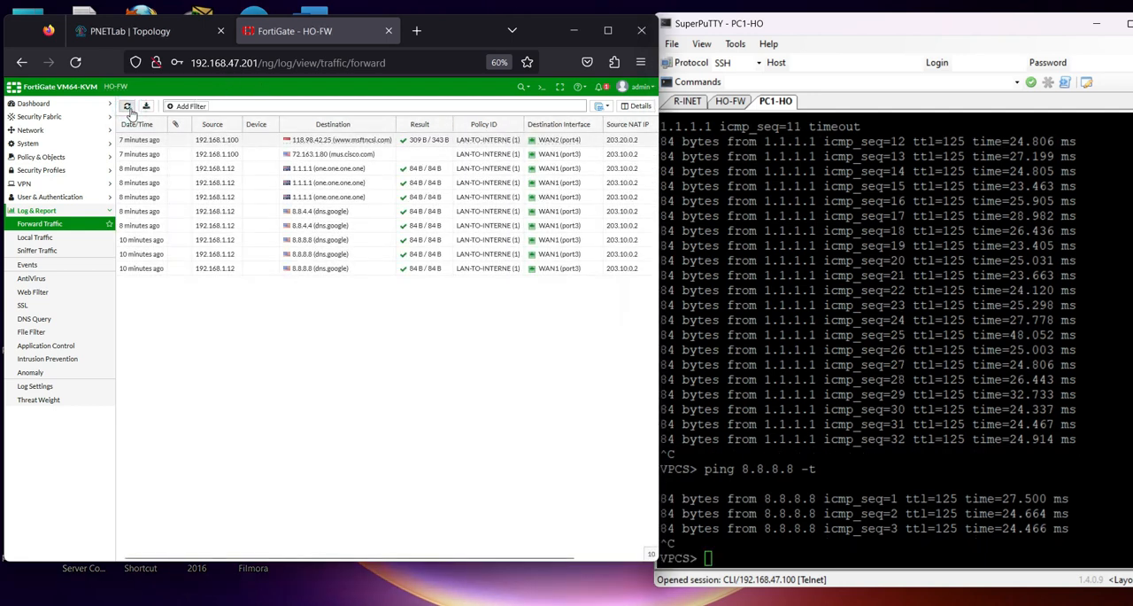
left_click(572, 144)
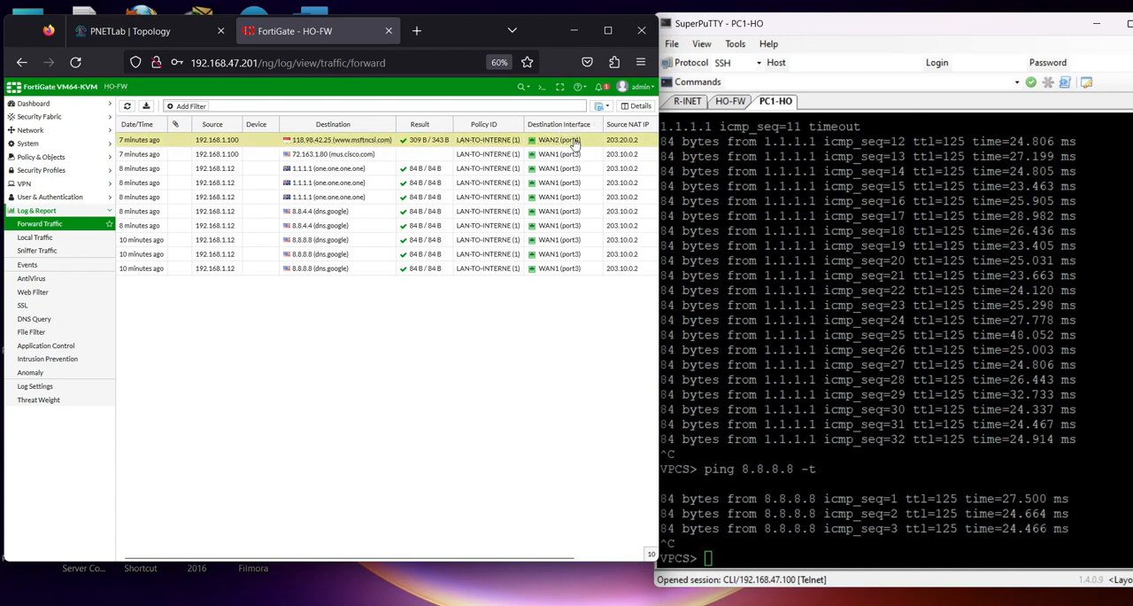
mouse_move(547, 151)
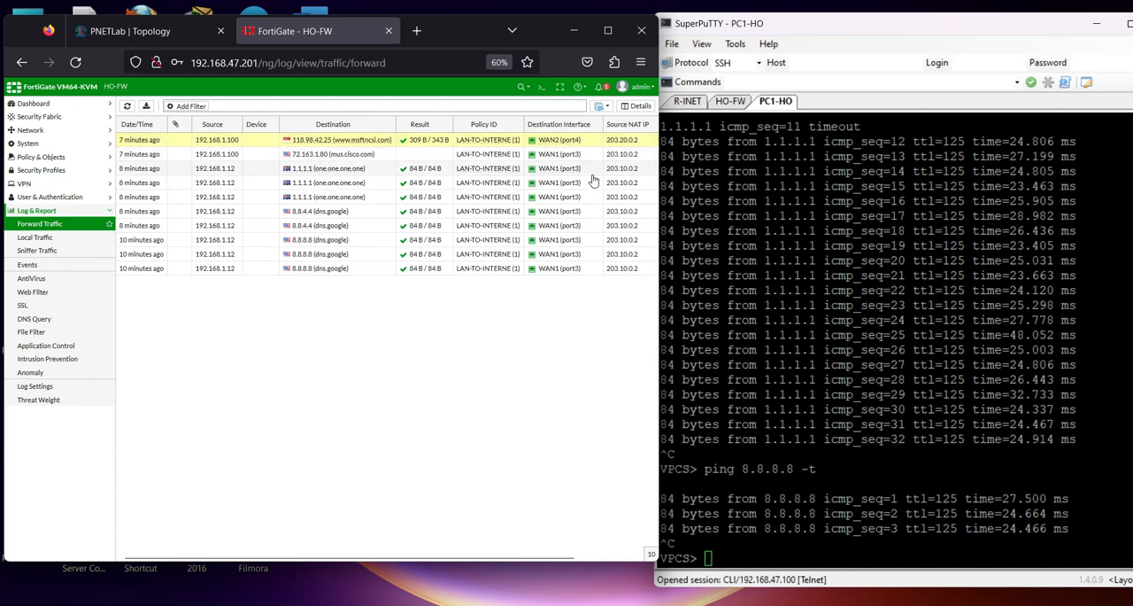
Resume the suspended link between HO-FW port3 and R-INET e0/0 in the topology
left_click(180, 32)
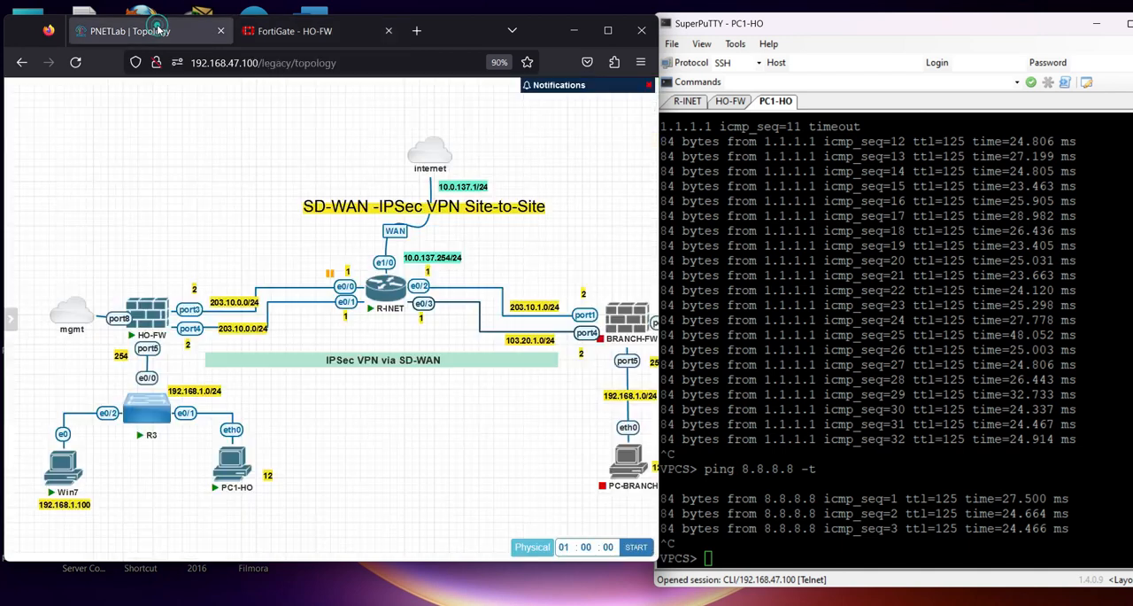
right_click(346, 281)
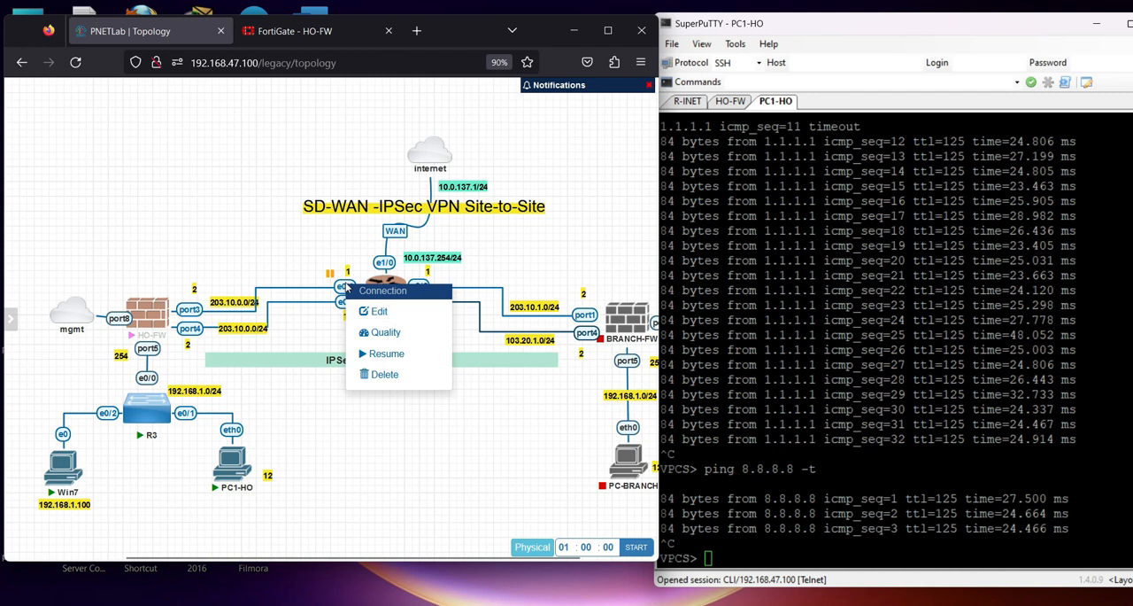
left_click(365, 350)
Rerun ping 8.8.8.8 -t on PC1-HO and refresh HO-FW's forward traffic log
left_click(736, 324)
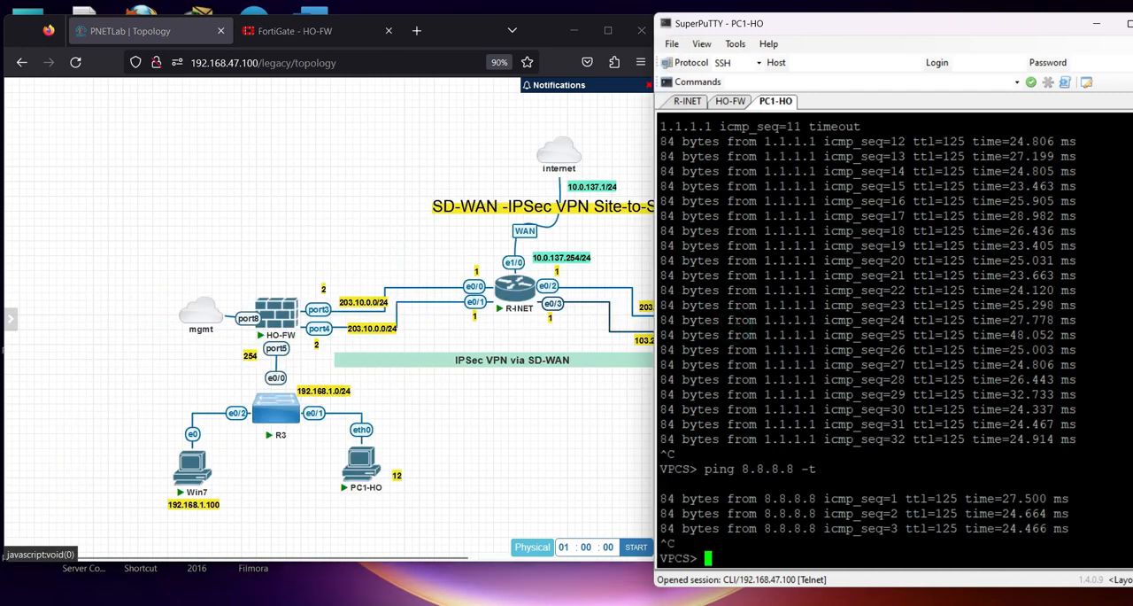
key("Up")
key("Return")
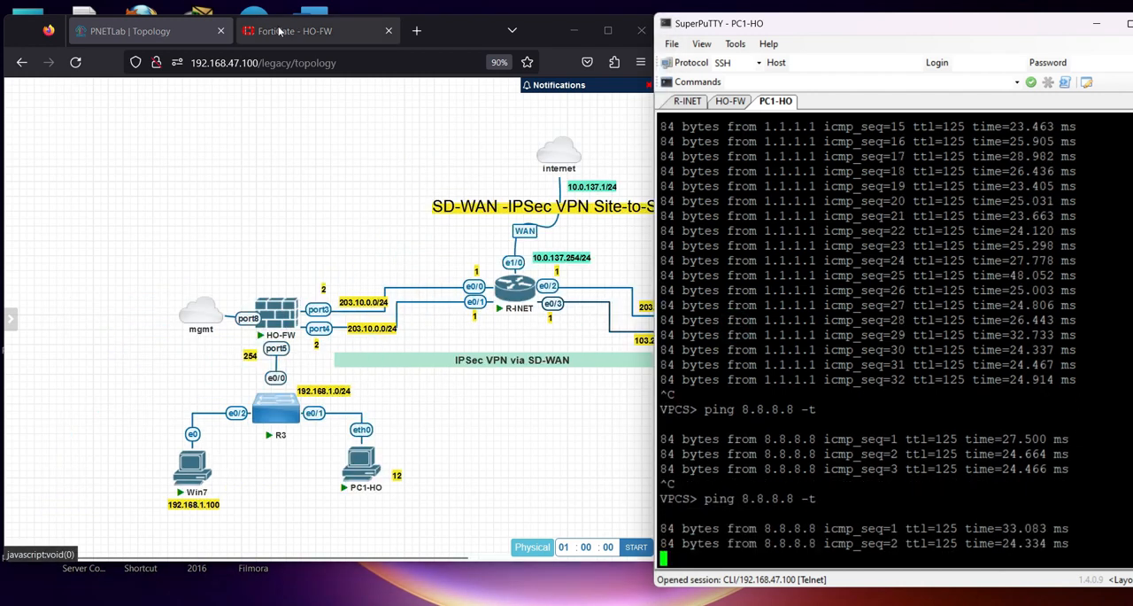
left_click(274, 29)
left_click(127, 106)
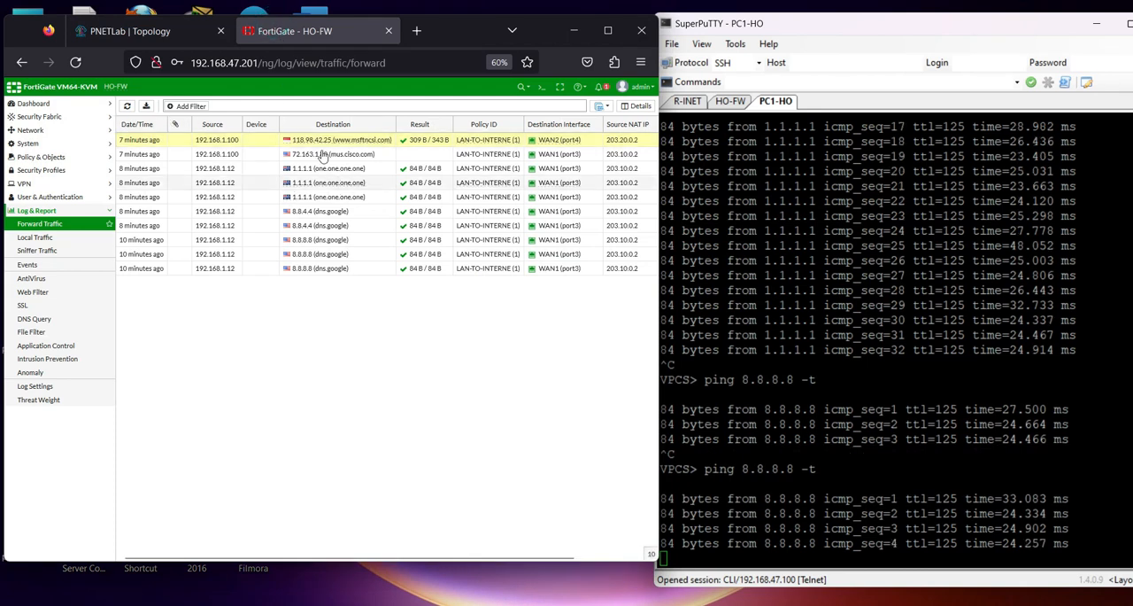
left_click(127, 105)
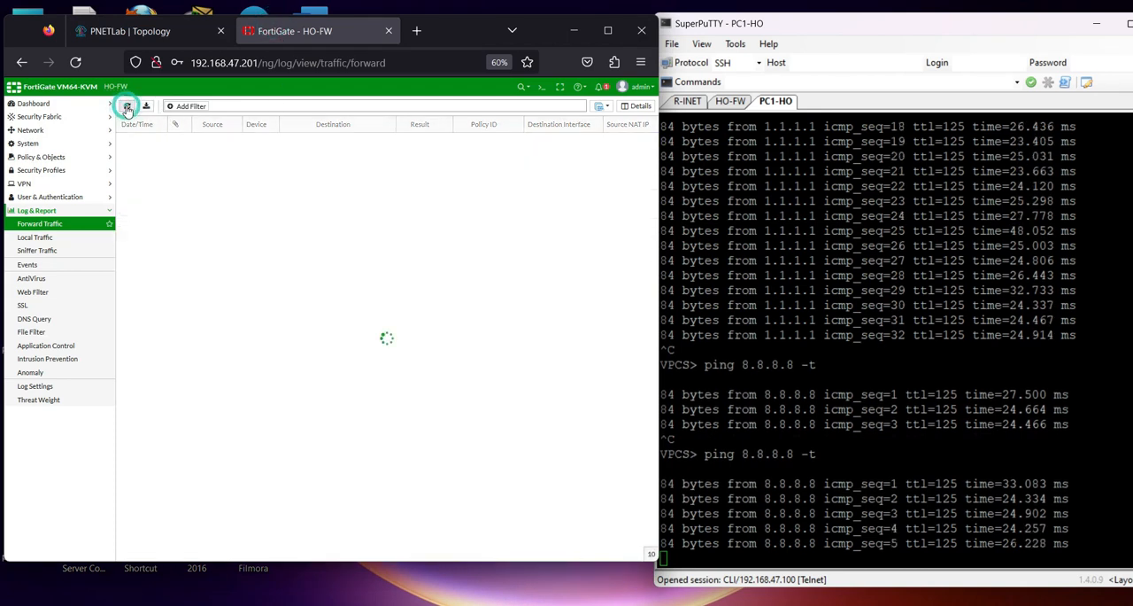
Stop PC1-HO's ping and delete all local logs from HO-FW's CLI console with execute log delete-all, confirming with y
left_click(538, 87)
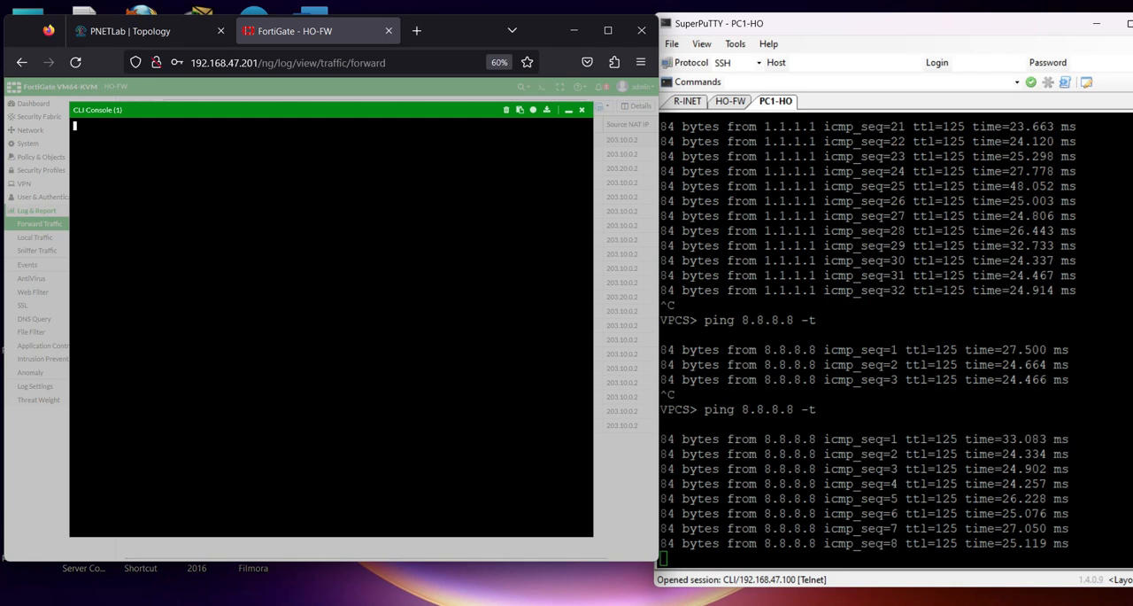
left_click(854, 340)
key("ctrl+c")
left_click(289, 271)
type("execute log")
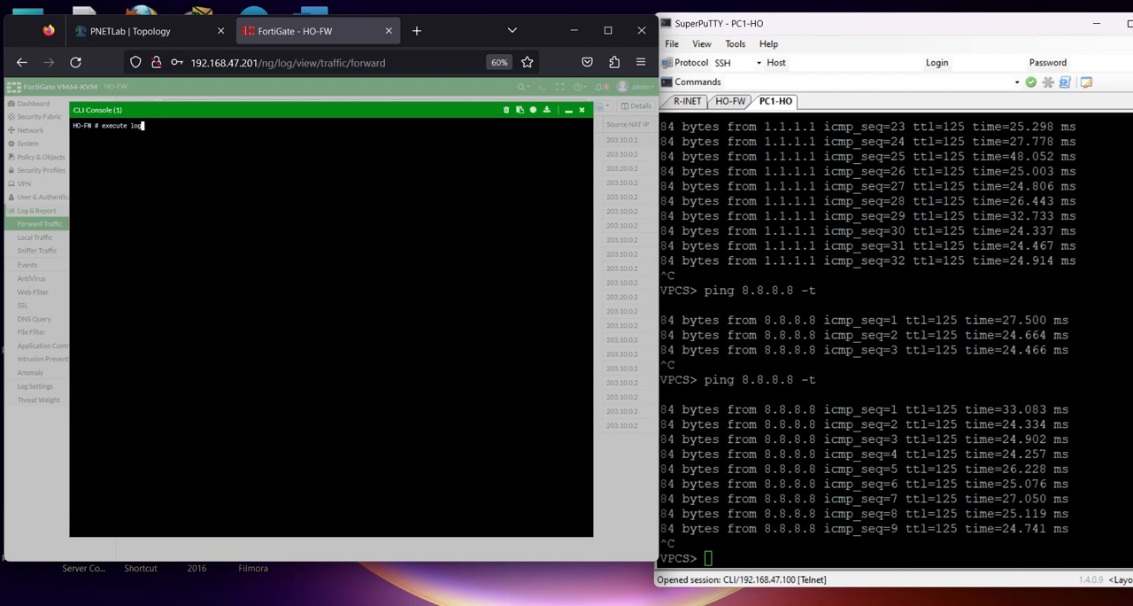
type("delete-all")
key("Return")
type("y")
key("Return")
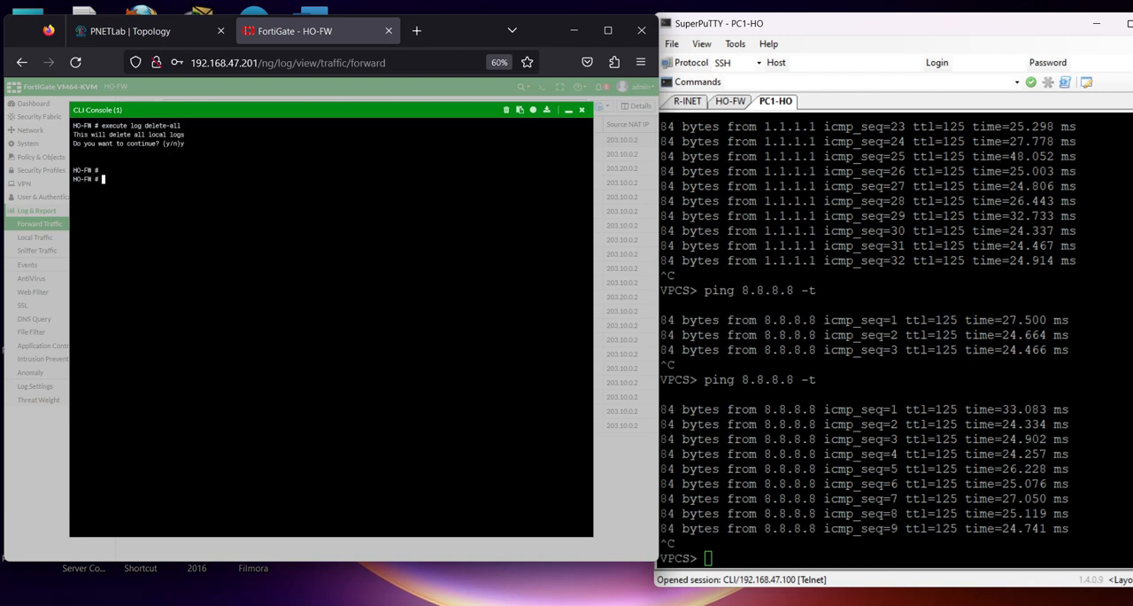
Close the CLI console and refresh the forward traffic log to check that it is cleared
left_click(582, 110)
left_click(128, 107)
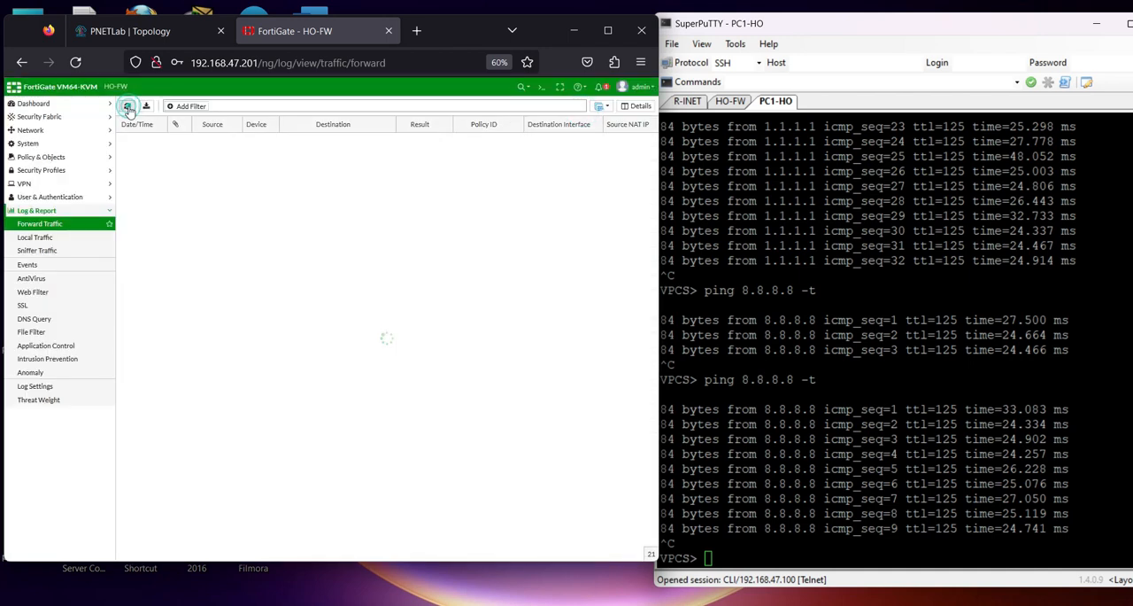
left_click(127, 107)
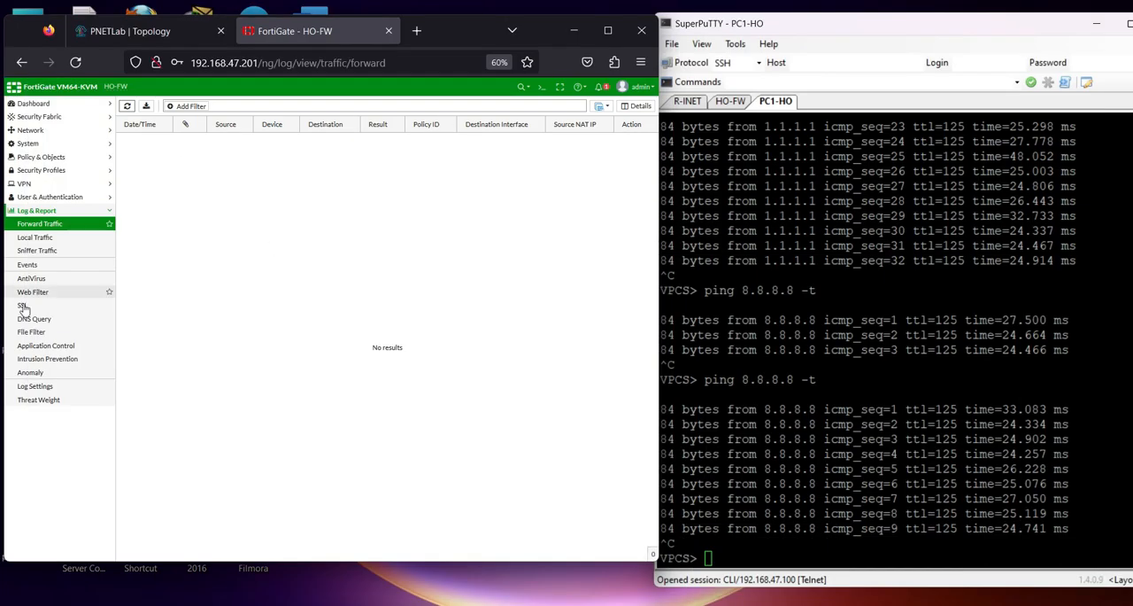
Start a new policy route on HO-FW with LAN (port5) as the incoming interface
left_click(33, 132)
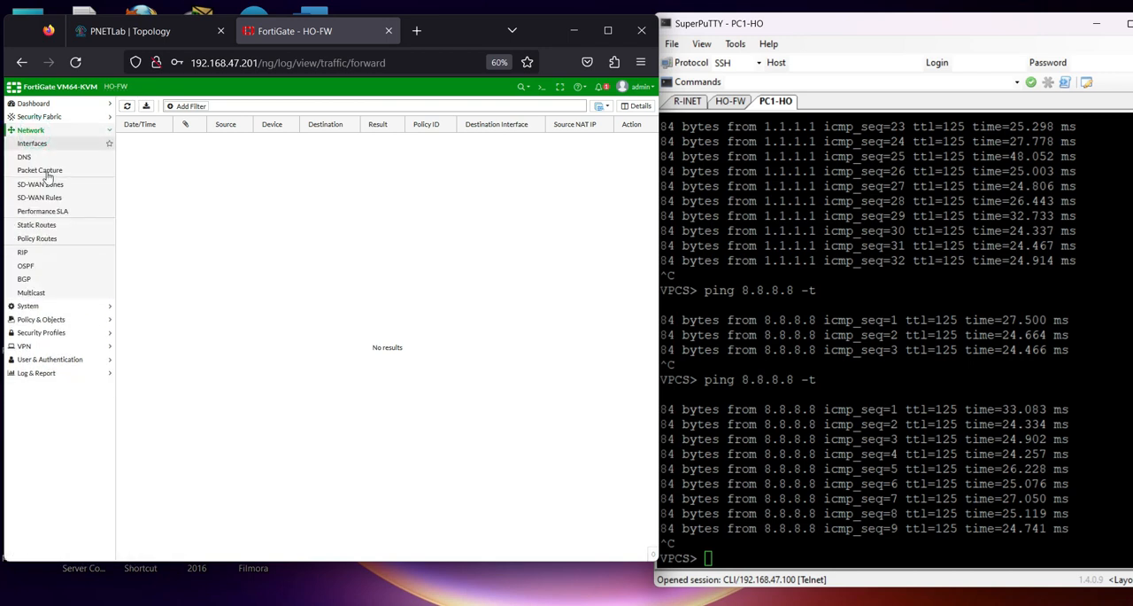
left_click(40, 239)
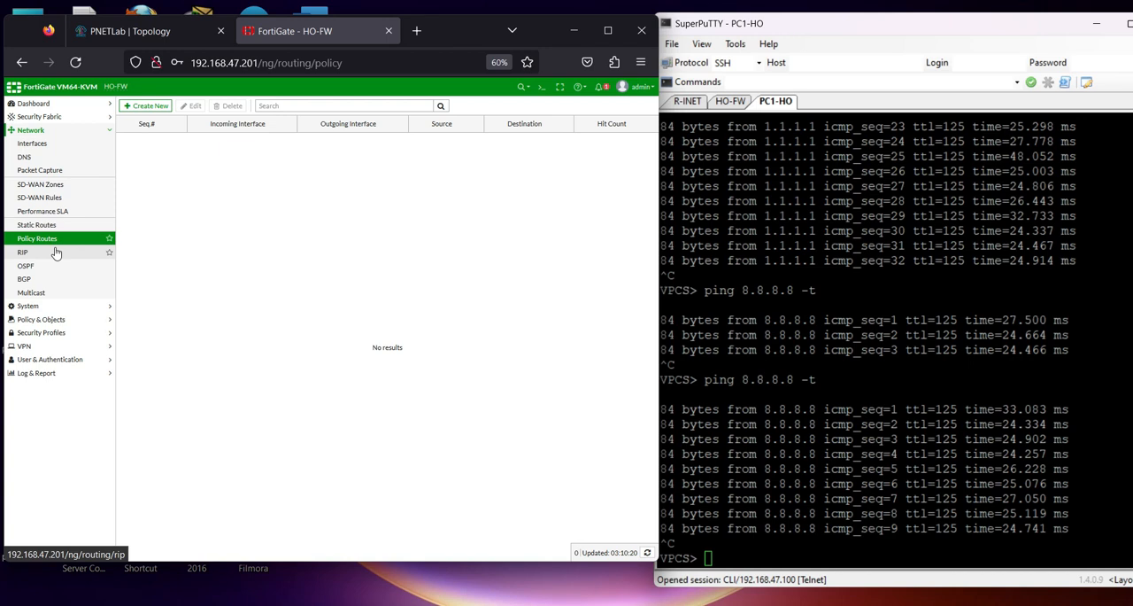
left_click(145, 105)
left_click(200, 146)
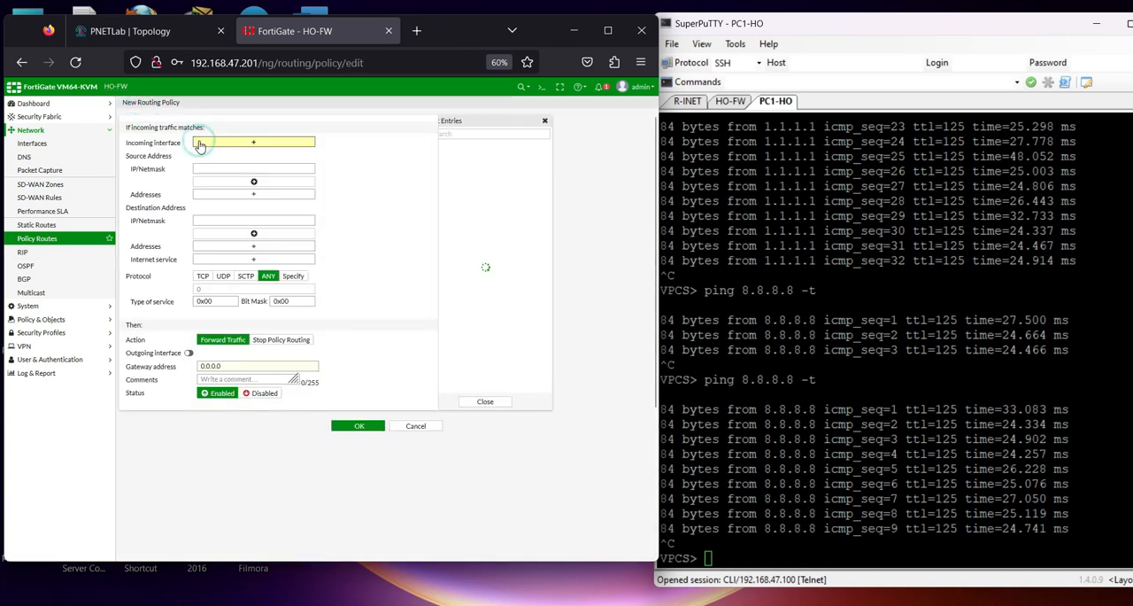
left_click(474, 169)
left_click(256, 177)
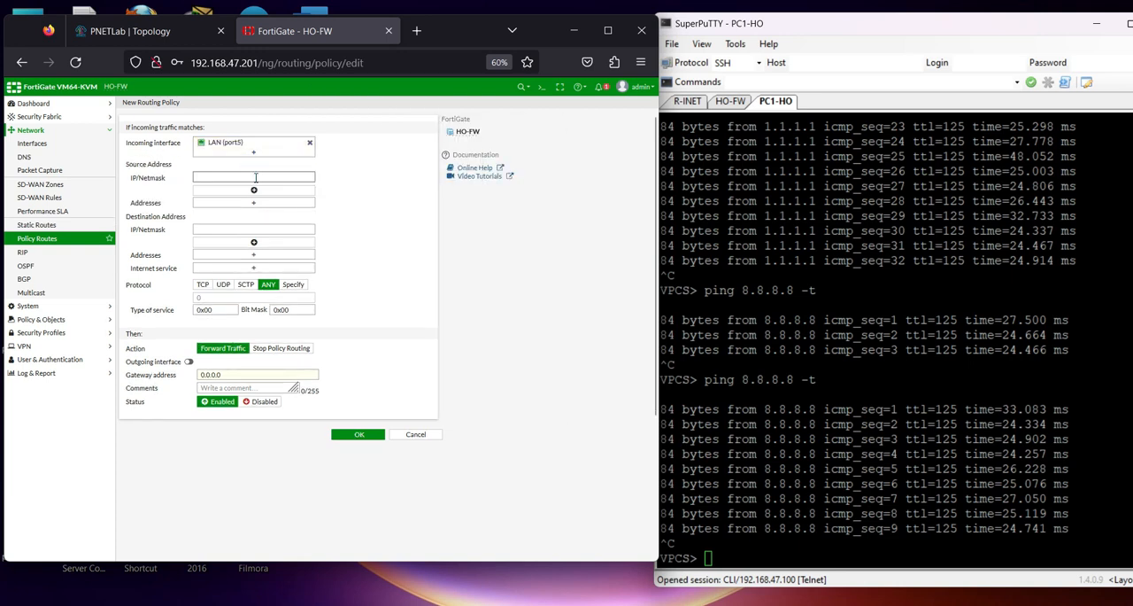
type("192.16")
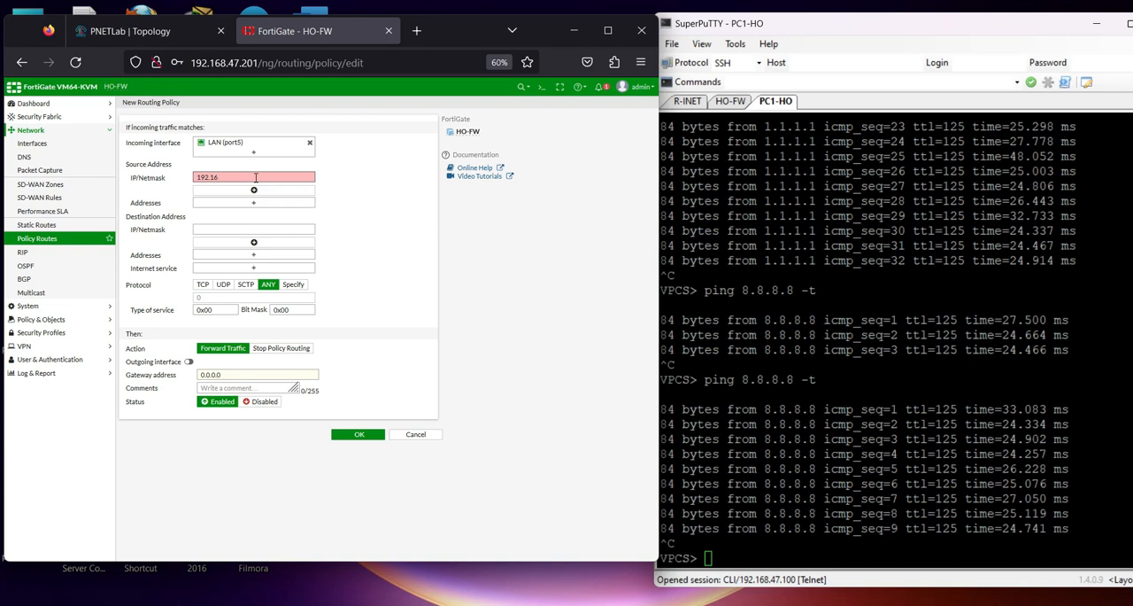
key("BackSpace")
key("BackSpace")
key("BackSpace")
key("BackSpace")
key("BackSpace")
key("BackSpace")
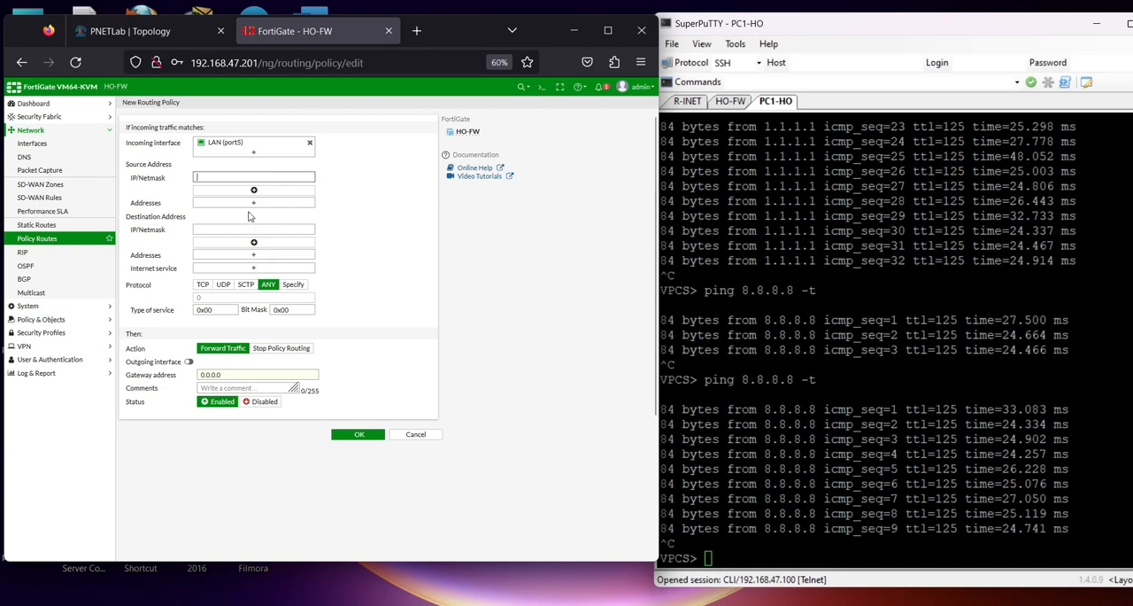
Create a subnet address object host_192.168.1.100 with IP/netmask 192.168.1.100/32 from the policy route's source addresses
left_click(253, 201)
left_click(549, 134)
left_click(465, 157)
left_click(367, 123)
type("host)192")
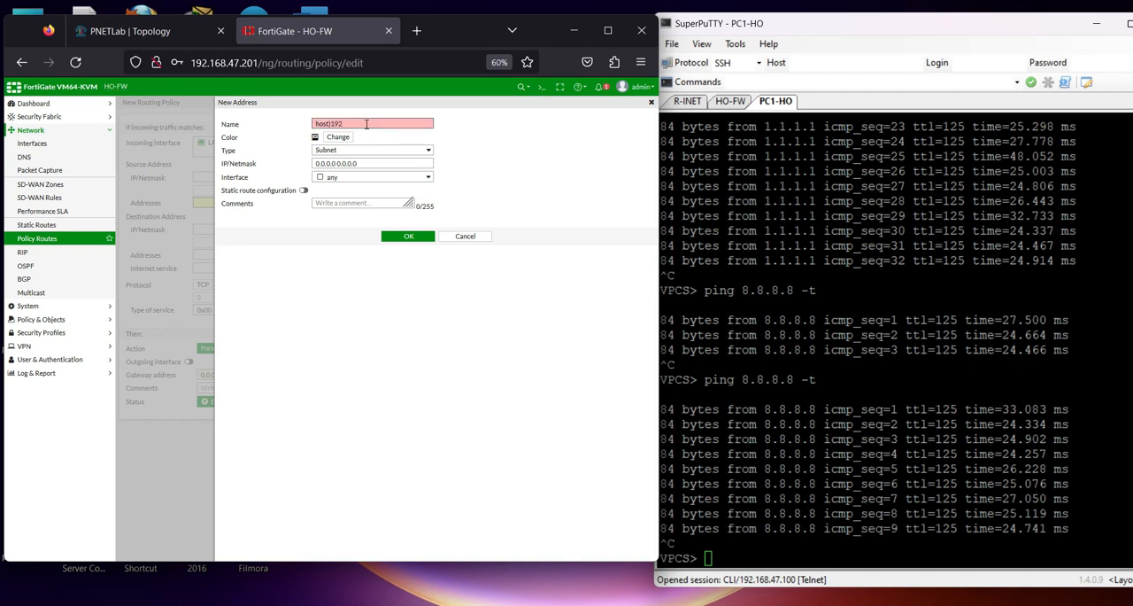
key("BackSpace")
key("BackSpace")
key("BackSpace")
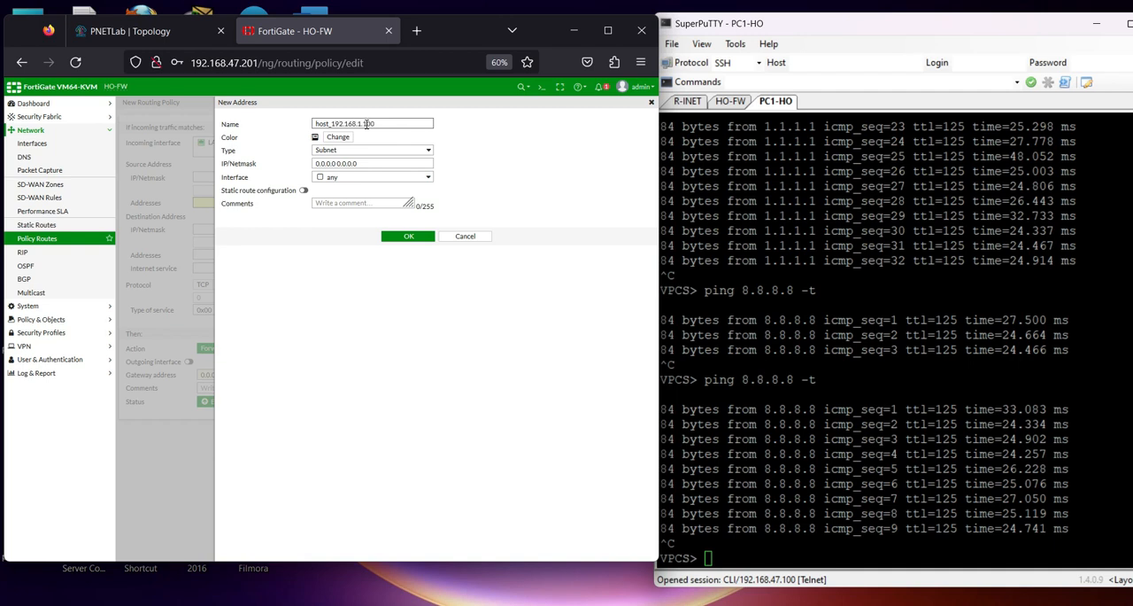
left_click_drag(332, 123, 413, 123)
left_click(361, 162)
key("ctrl+v")
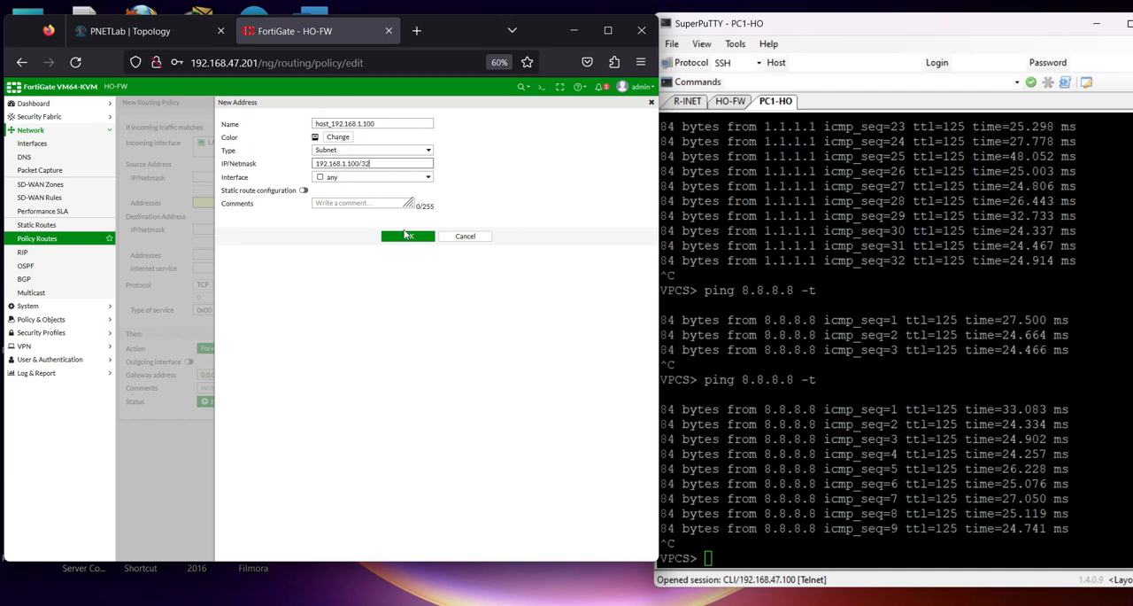
left_click(405, 236)
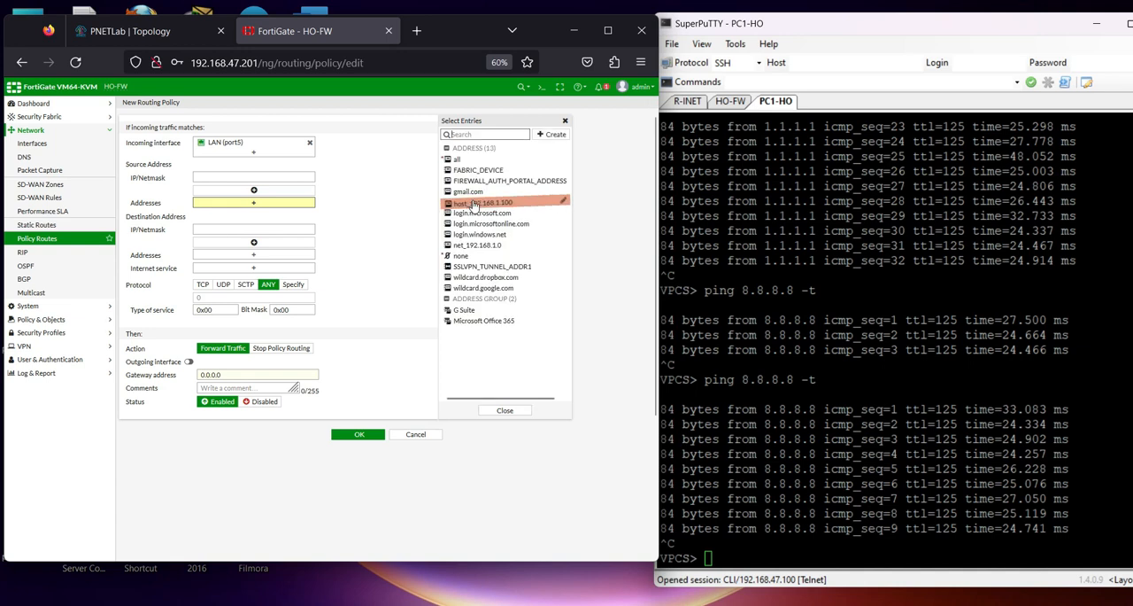
Use host_192.168.1.100 as the policy route's source address and all as its destination address
left_click(474, 203)
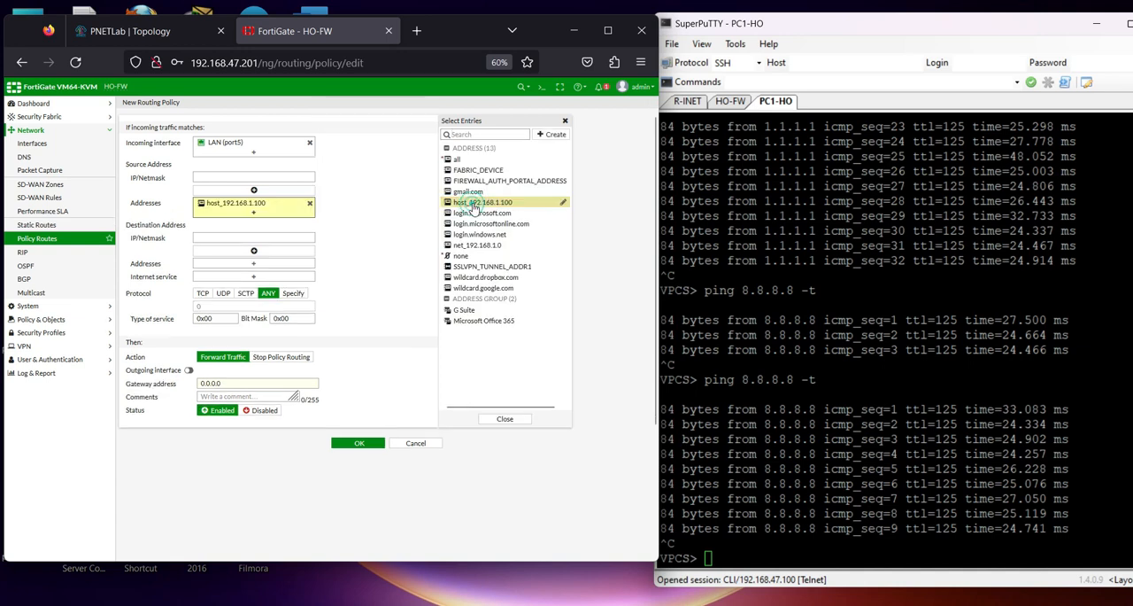
left_click(253, 250)
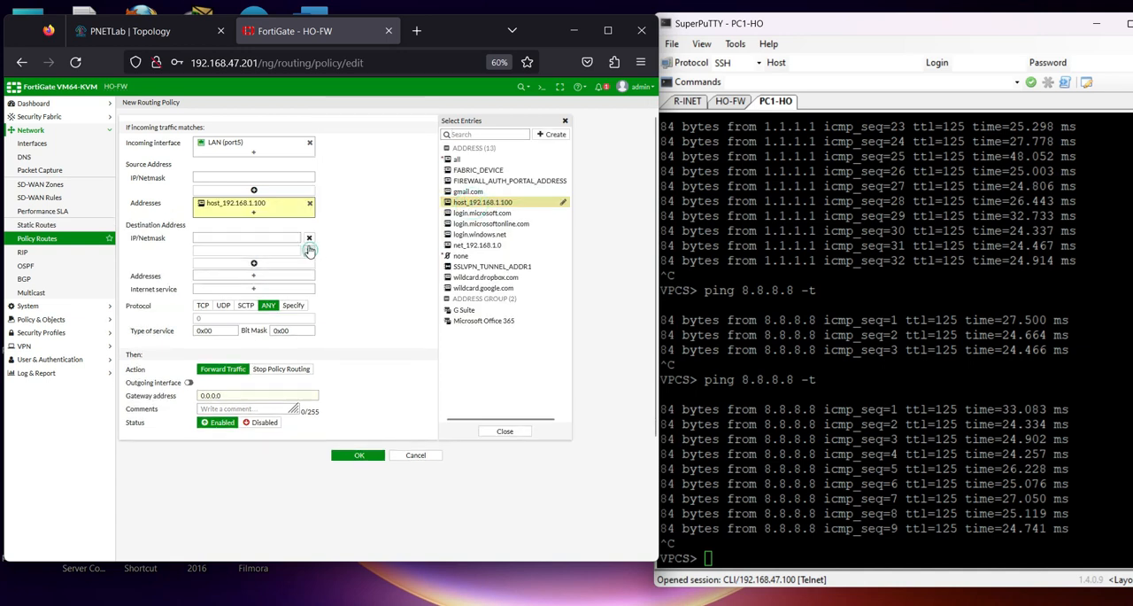
left_click(309, 250)
left_click(254, 263)
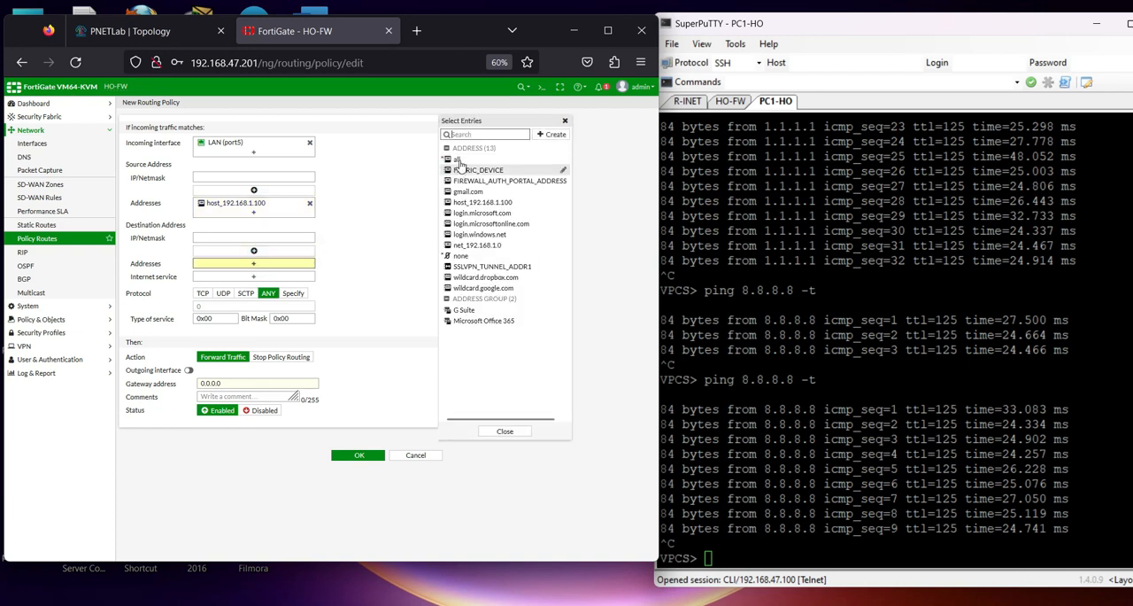
left_click(454, 158)
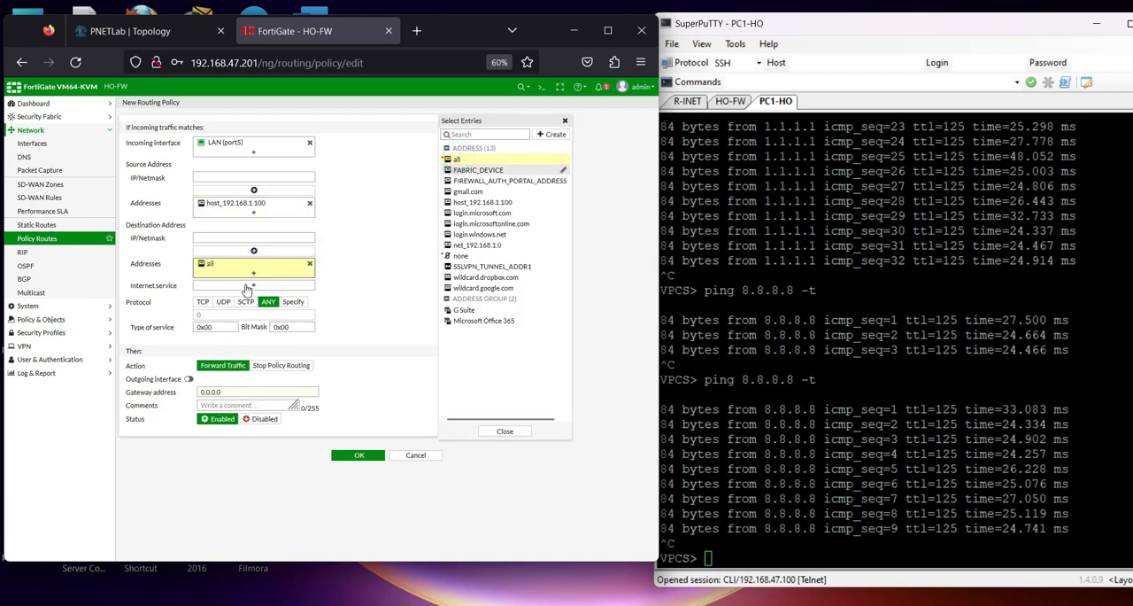
left_click(227, 390)
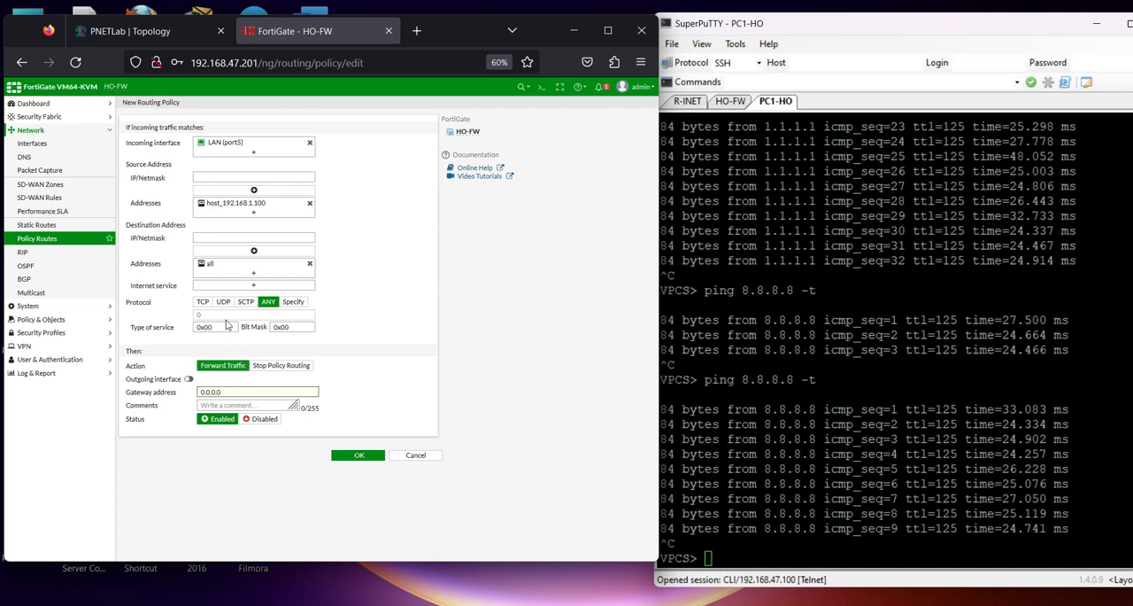
Restrict the policy route to protocol TCP with destination ports 443 to 443
left_click(203, 301)
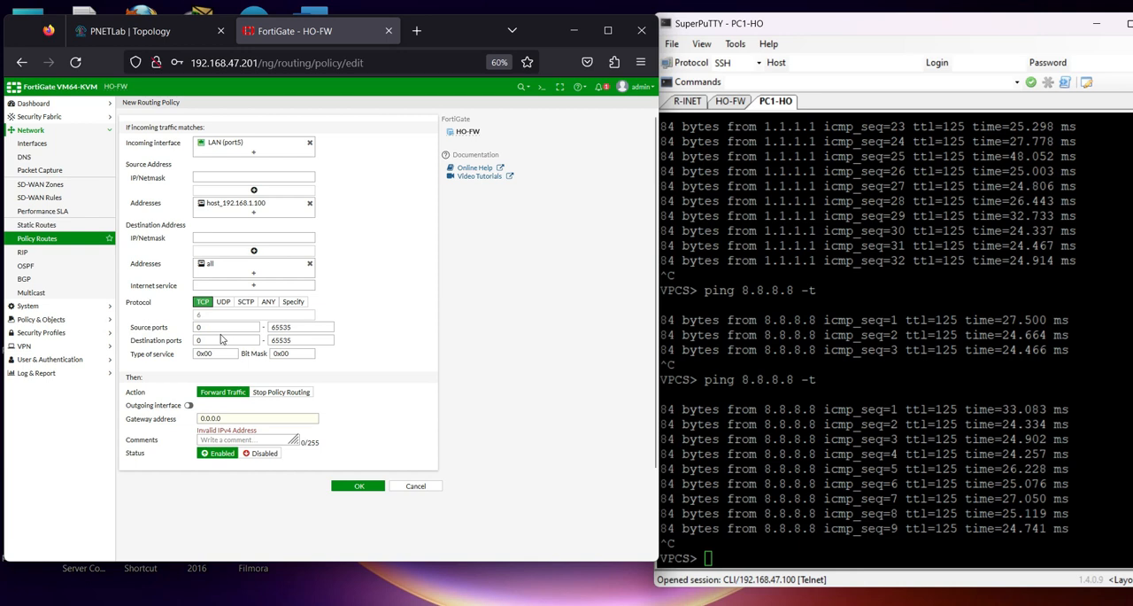
double_click(214, 341)
type("443")
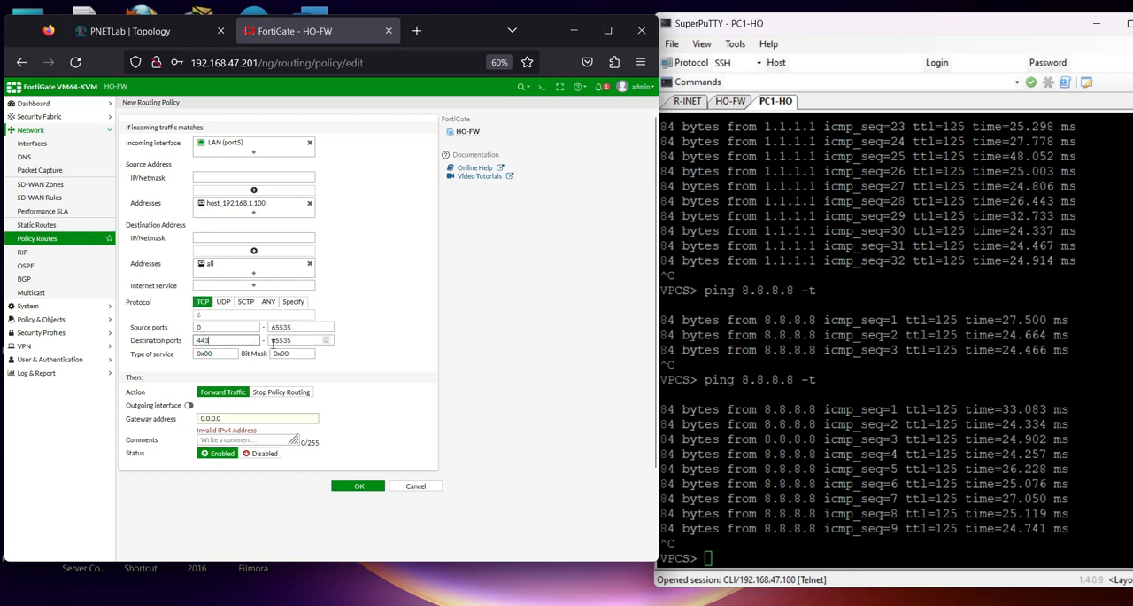
key("Tab")
type("443")
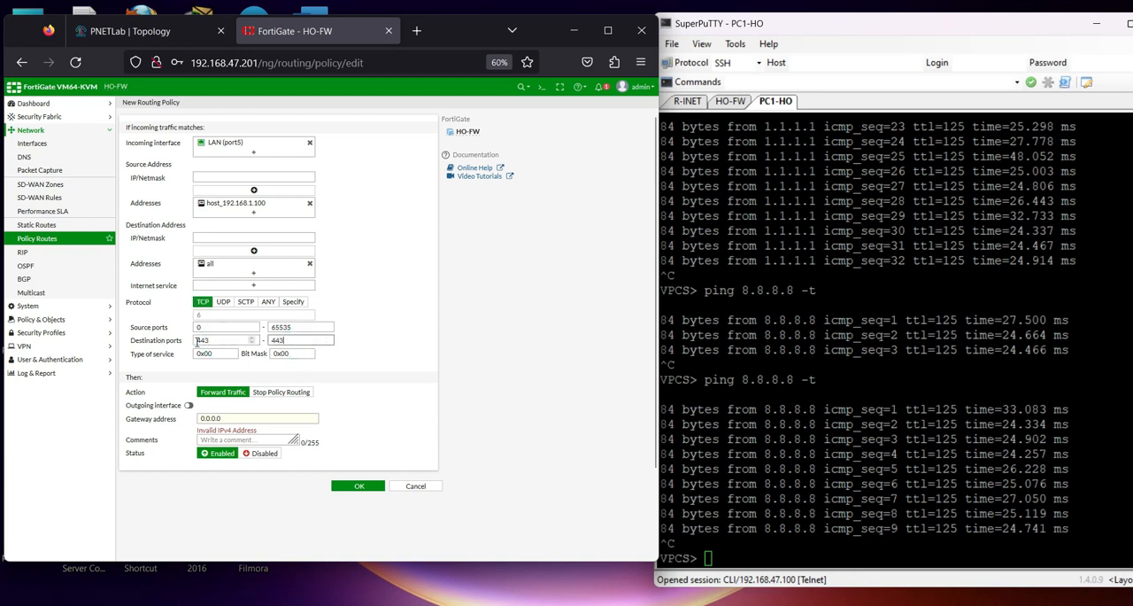
left_click_drag(150, 339, 327, 339)
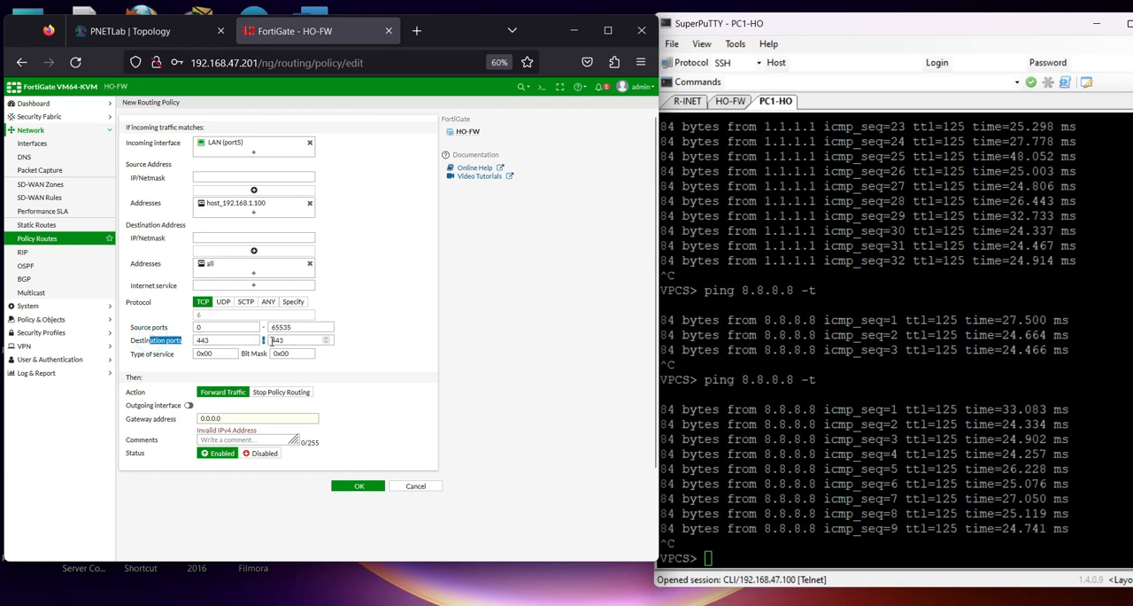
Enable the policy route's outgoing interface and set it to WAN2 (port4)
left_click(188, 405)
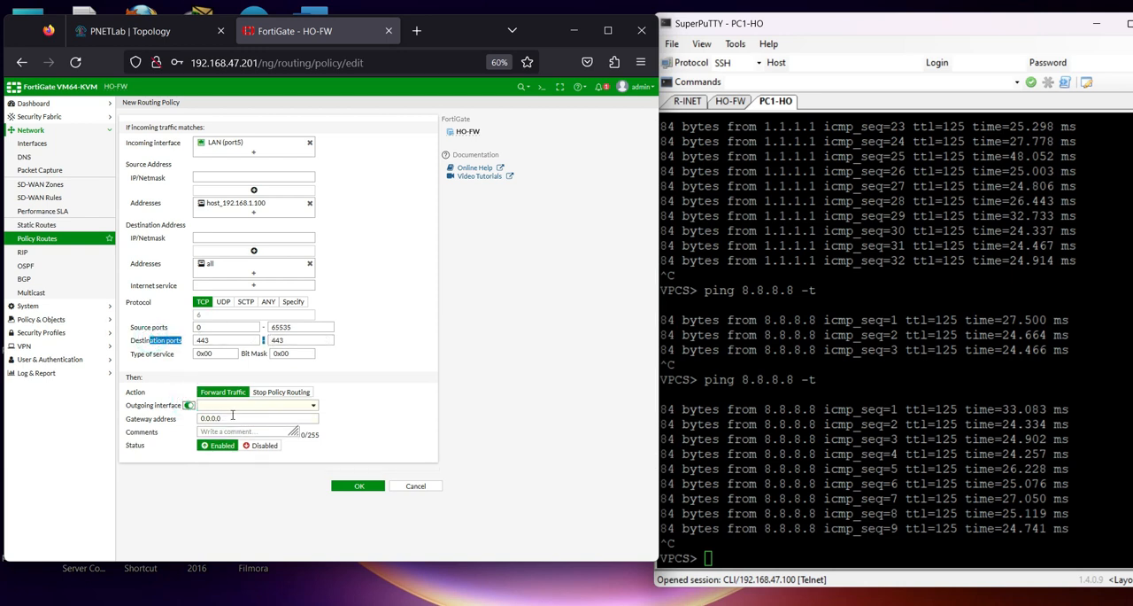
left_click(307, 408)
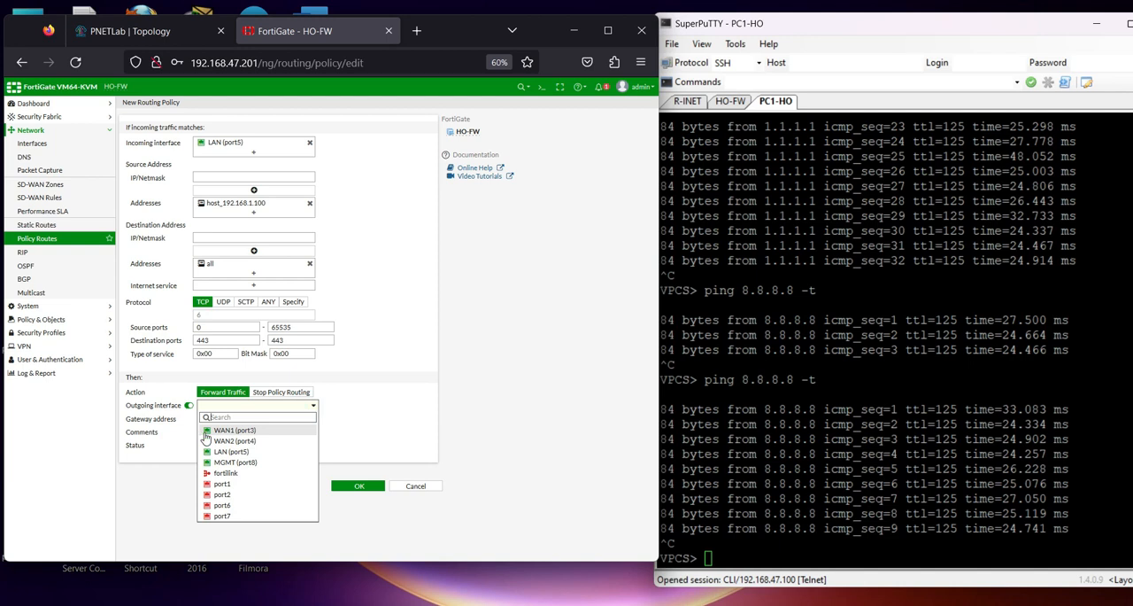
left_click(235, 440)
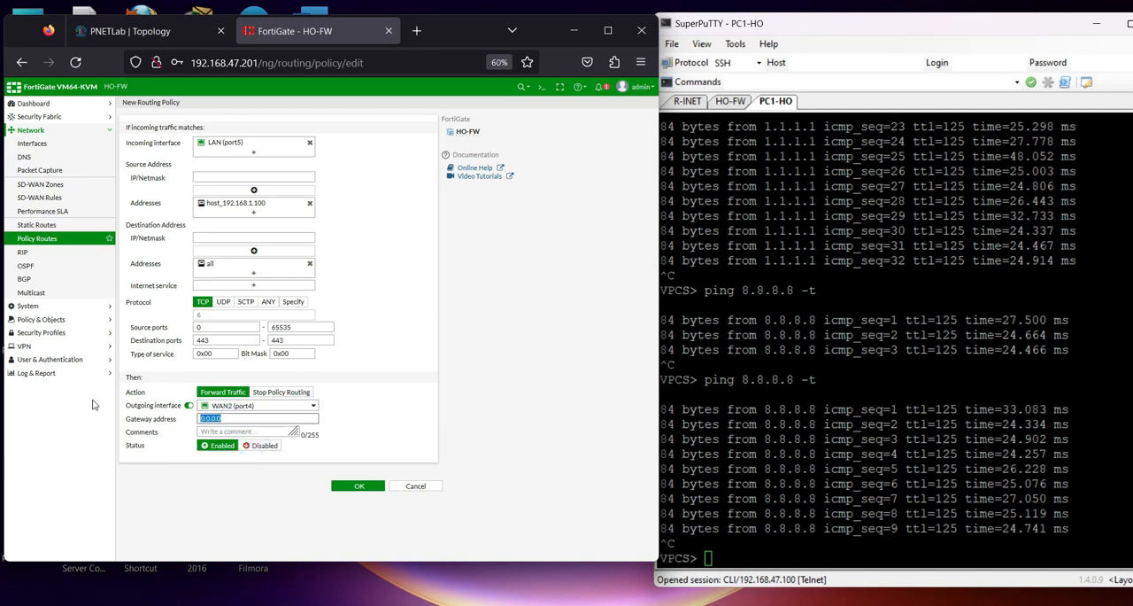
Set the policy route's gateway address to 203.10.0.1, review the matching criteria and save the route
type("19")
key("BackSpace")
key("BackSpace")
type("1")
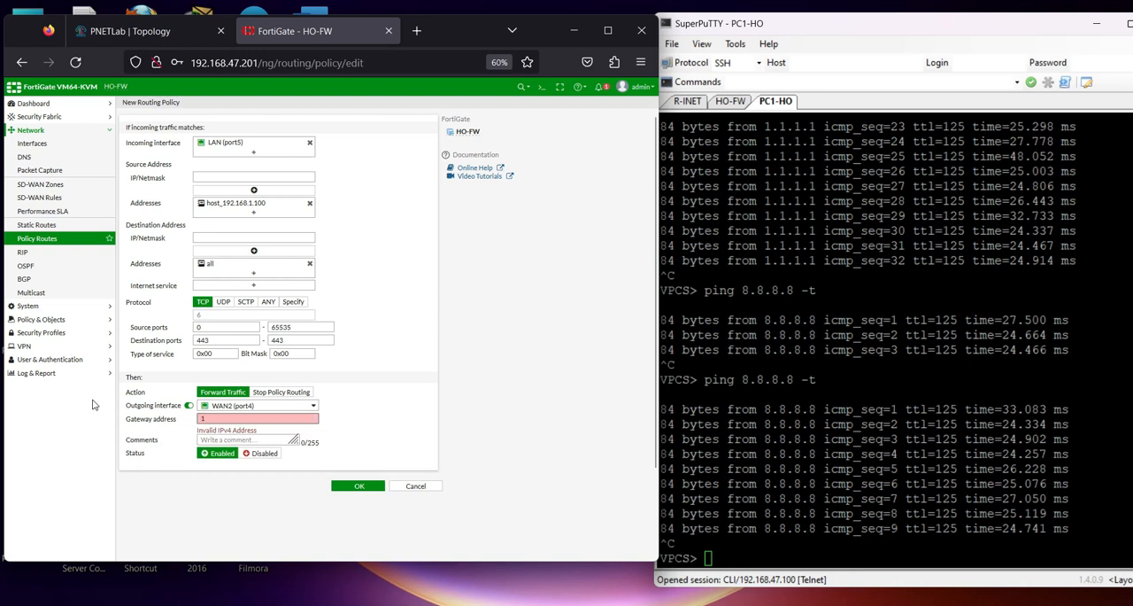
type("92")
key("BackSpace")
key("BackSpace")
type("0.0.1")
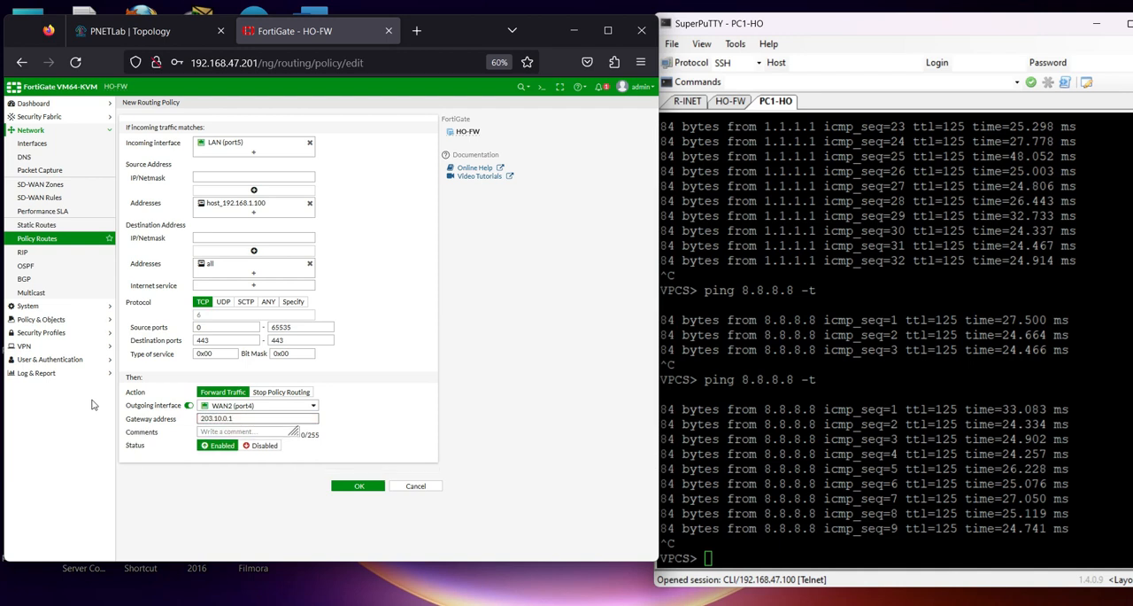
mouse_move(225, 148)
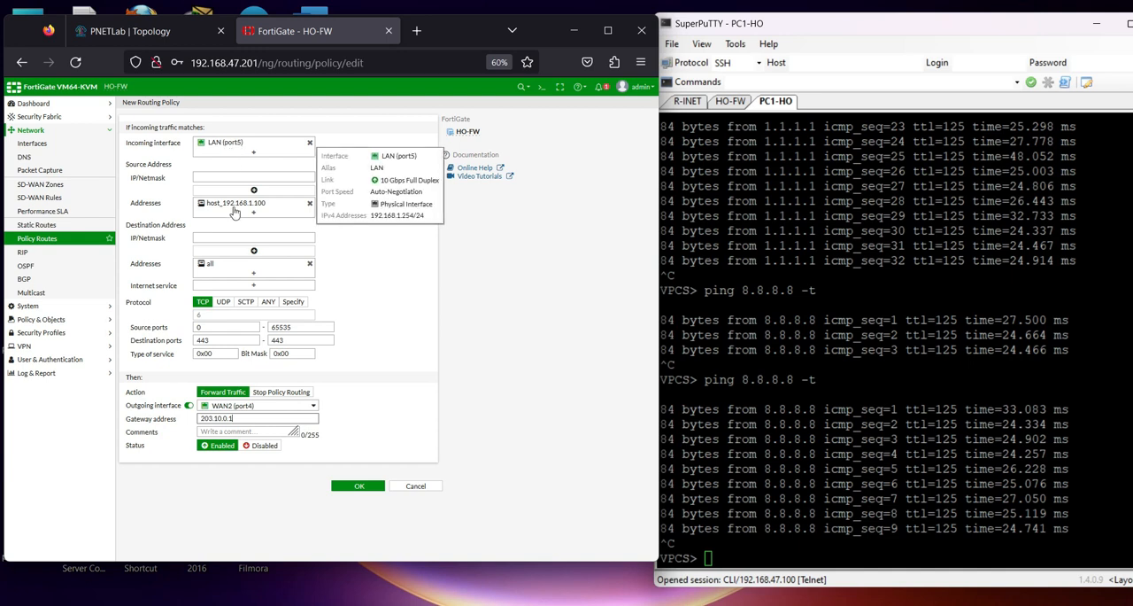
mouse_move(243, 206)
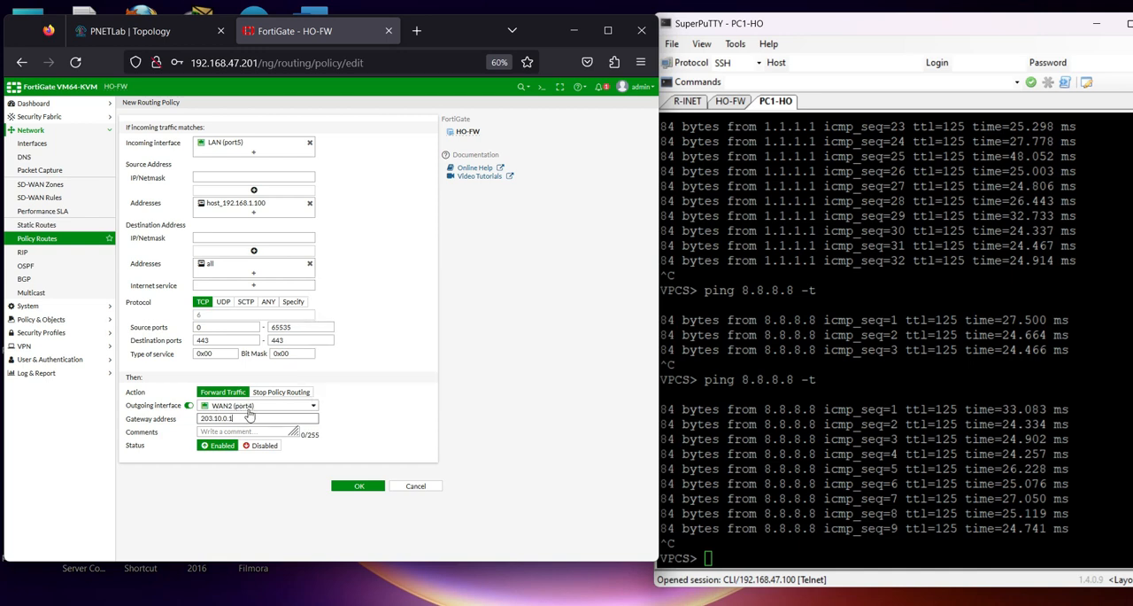
left_click(343, 485)
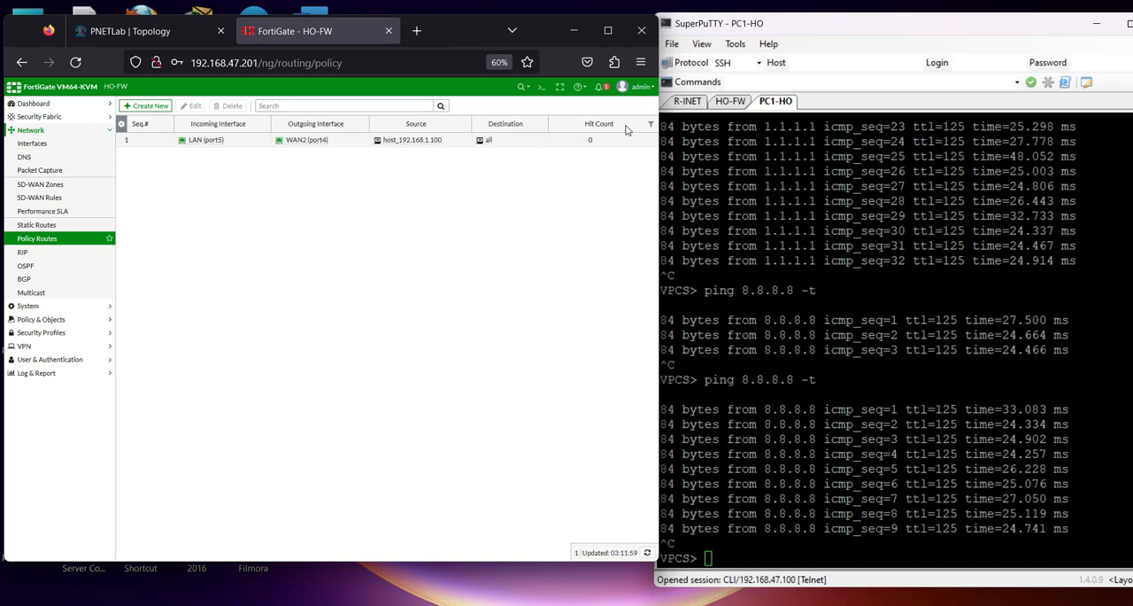
Switch to the PNETLab topology and open the Win7 node's VNC console, allowing the link to open
left_click(163, 29)
left_click(186, 467)
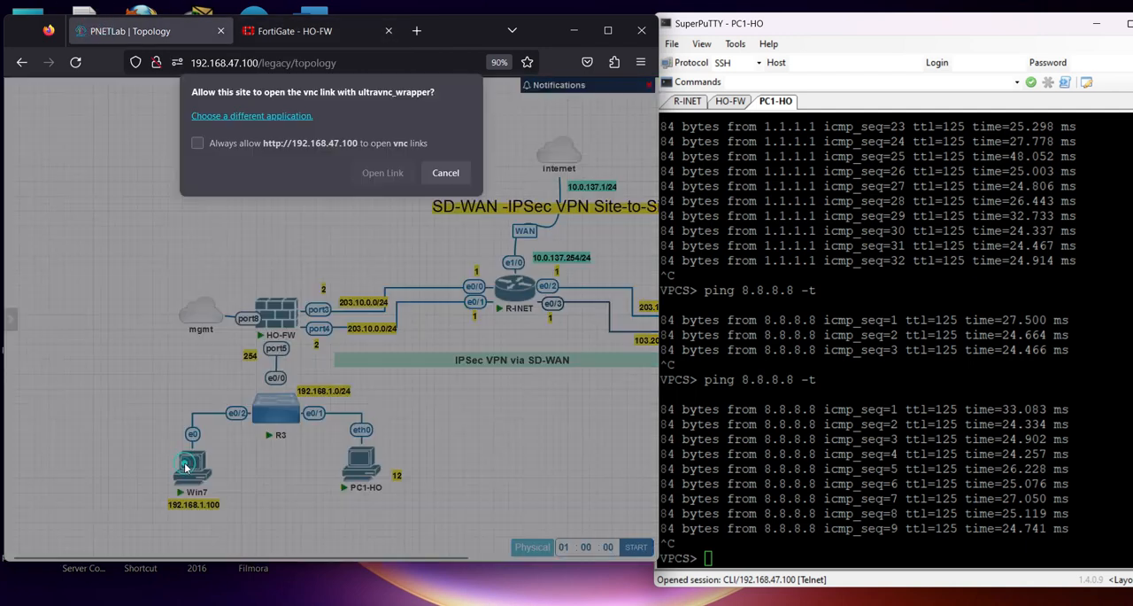
left_click(381, 172)
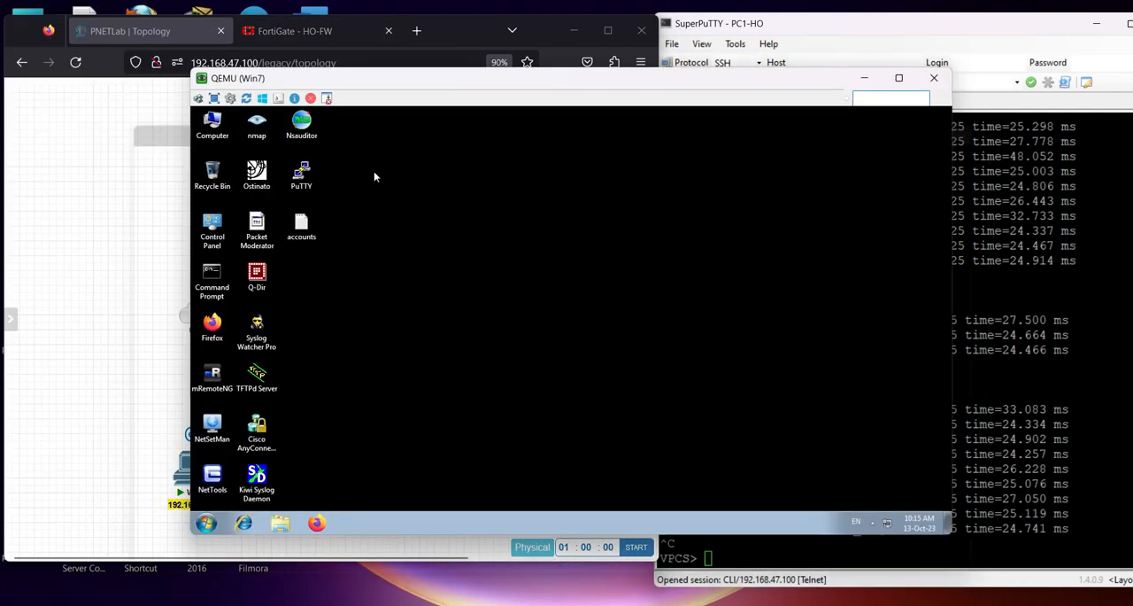
Run ipconfig in Win7's Command Prompt to check its IPv4 address, and close the window
double_click(211, 276)
type("ipconfig")
key("Return")
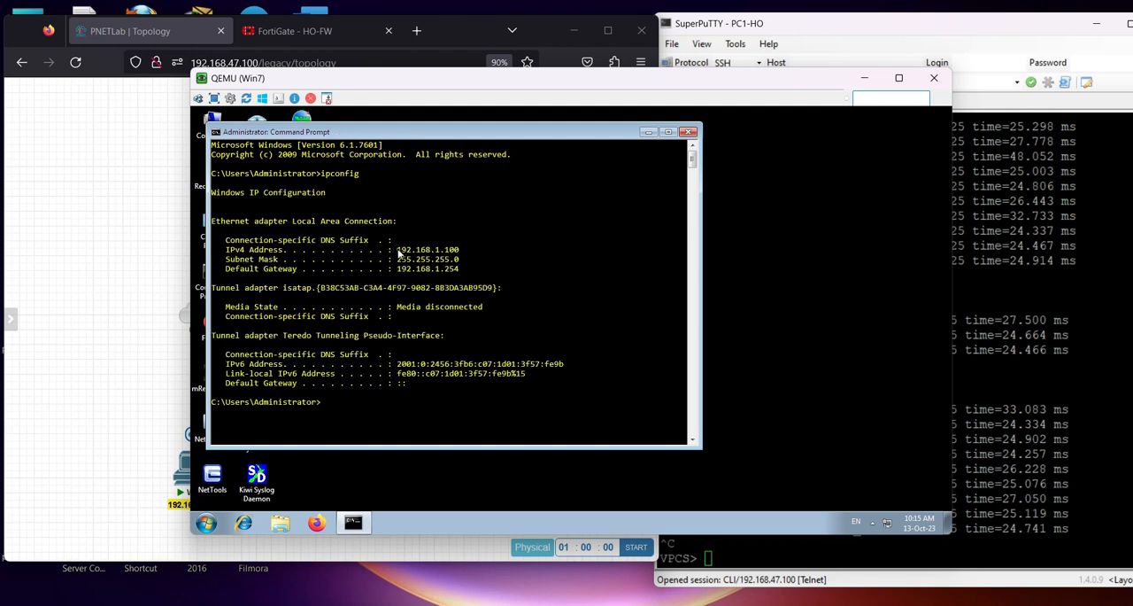
left_click(688, 132)
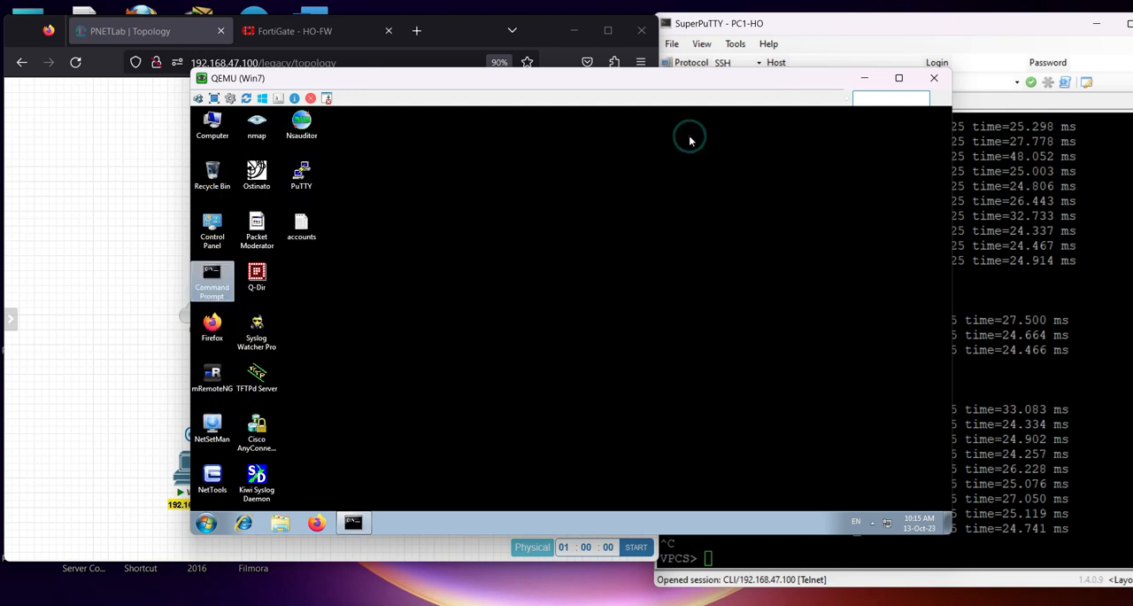
Open Firefox on Win7 and browse to yahoo.com to generate HTTPS traffic
left_click(313, 520)
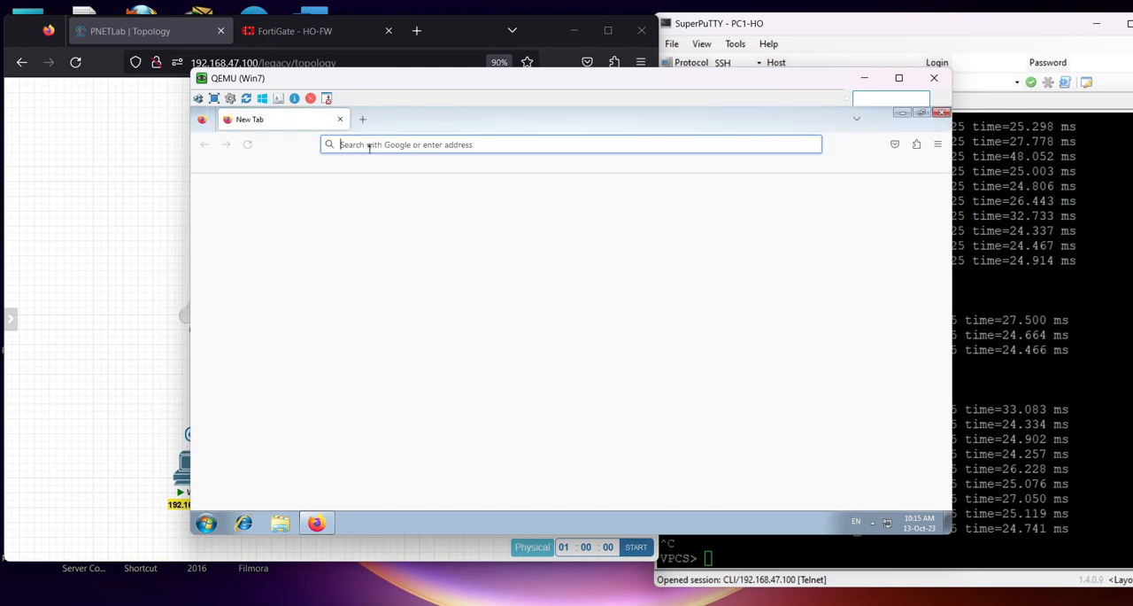
left_click(368, 144)
type("yahoo.com")
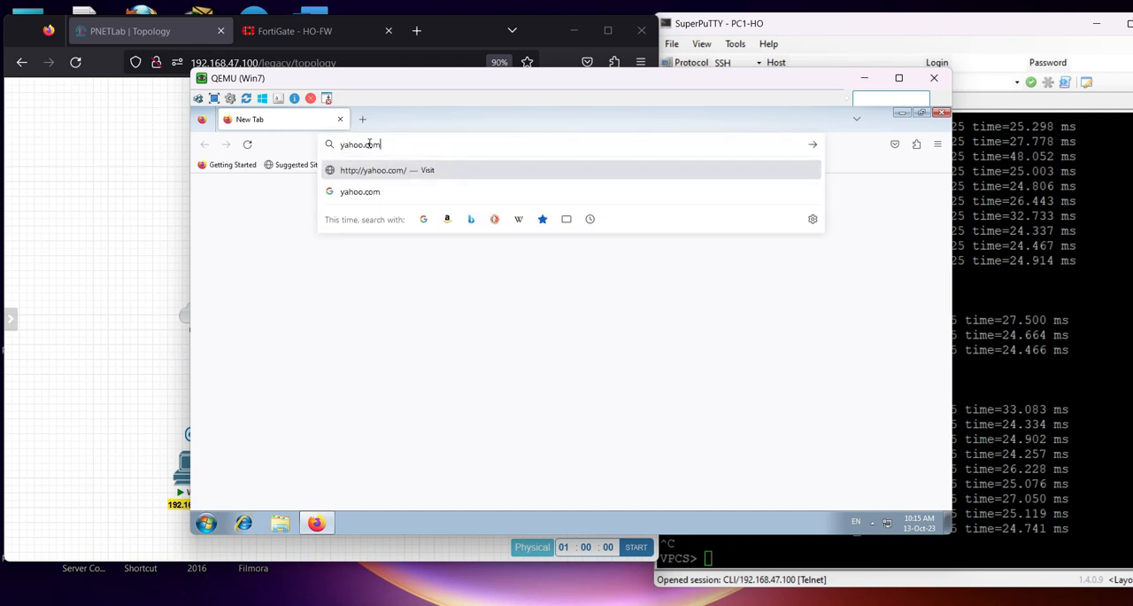
key("Return")
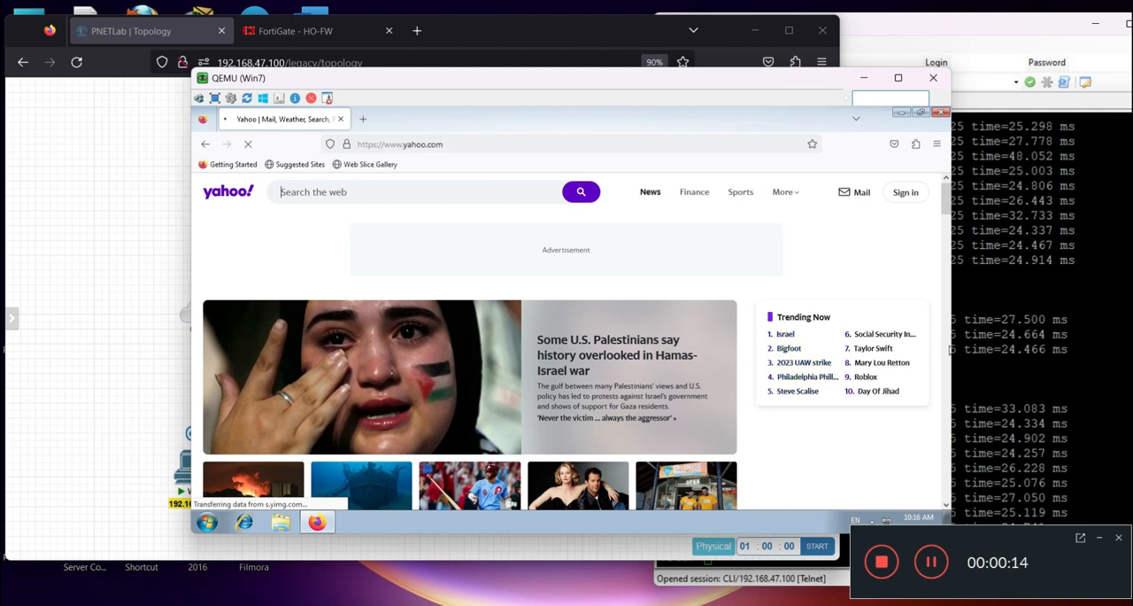
Load youtube.com in a second Firefox tab on Win7 to generate more HTTPS traffic, checking both open tabs
left_click(1099, 537)
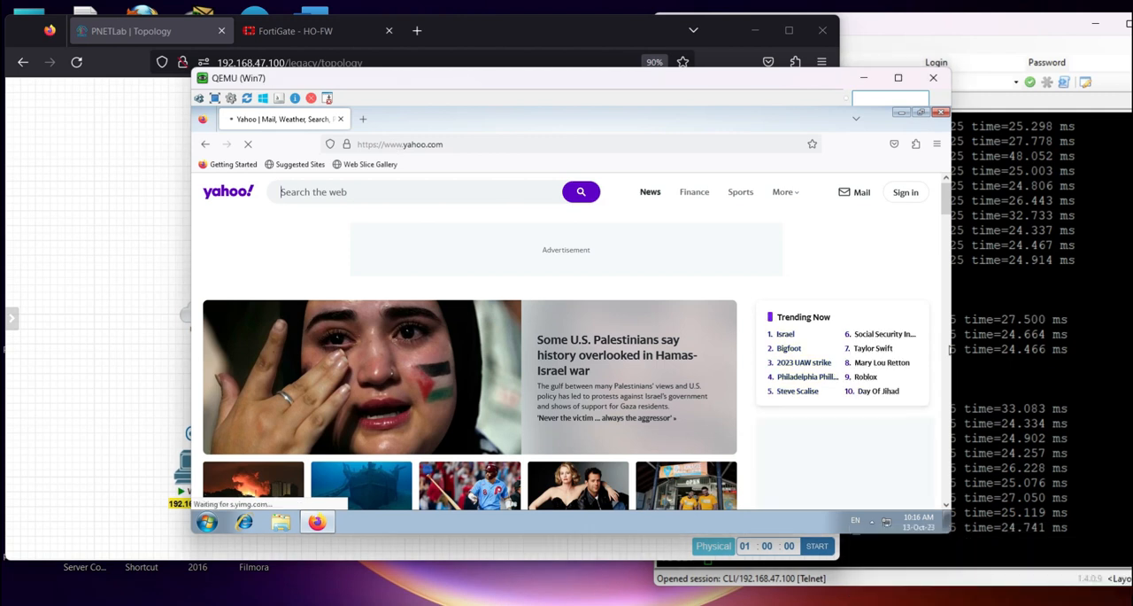
left_click(365, 122)
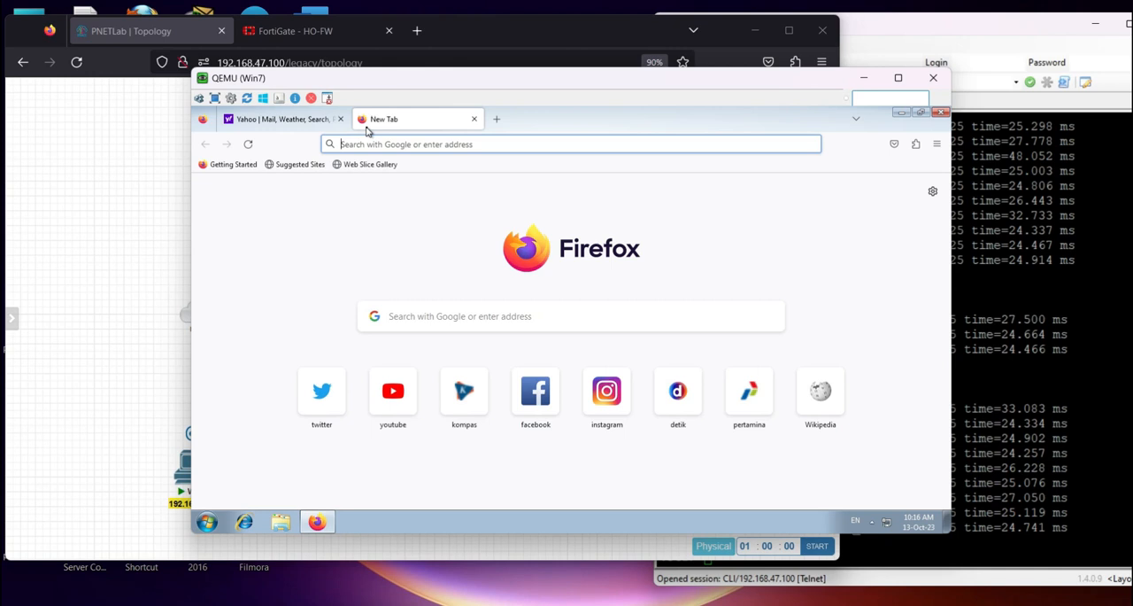
type("youtube.com/")
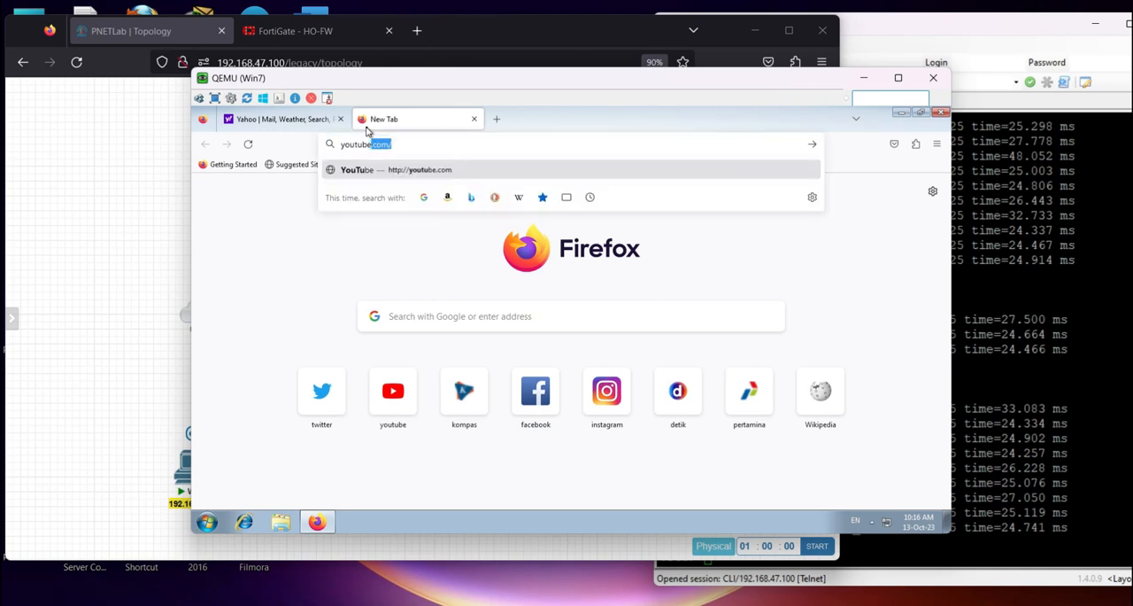
key("Return")
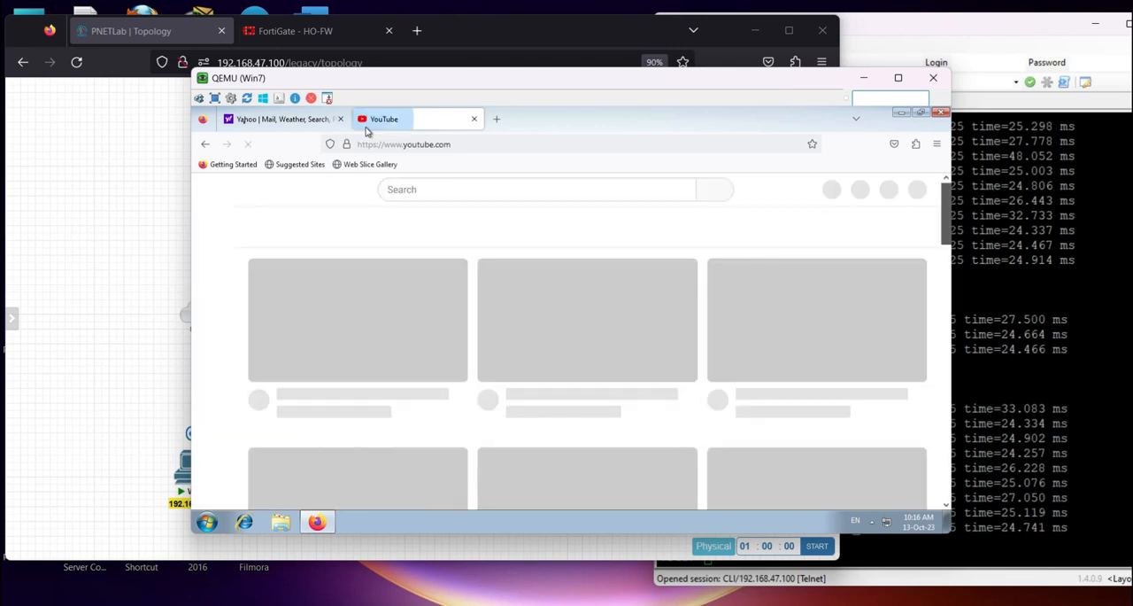
left_click(252, 122)
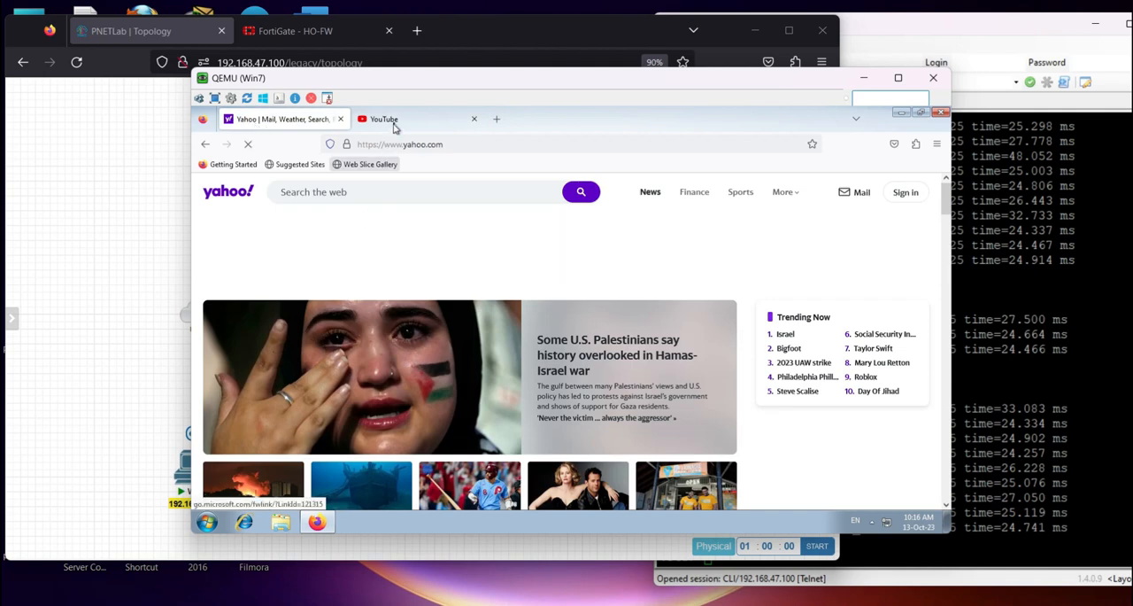
left_click(395, 120)
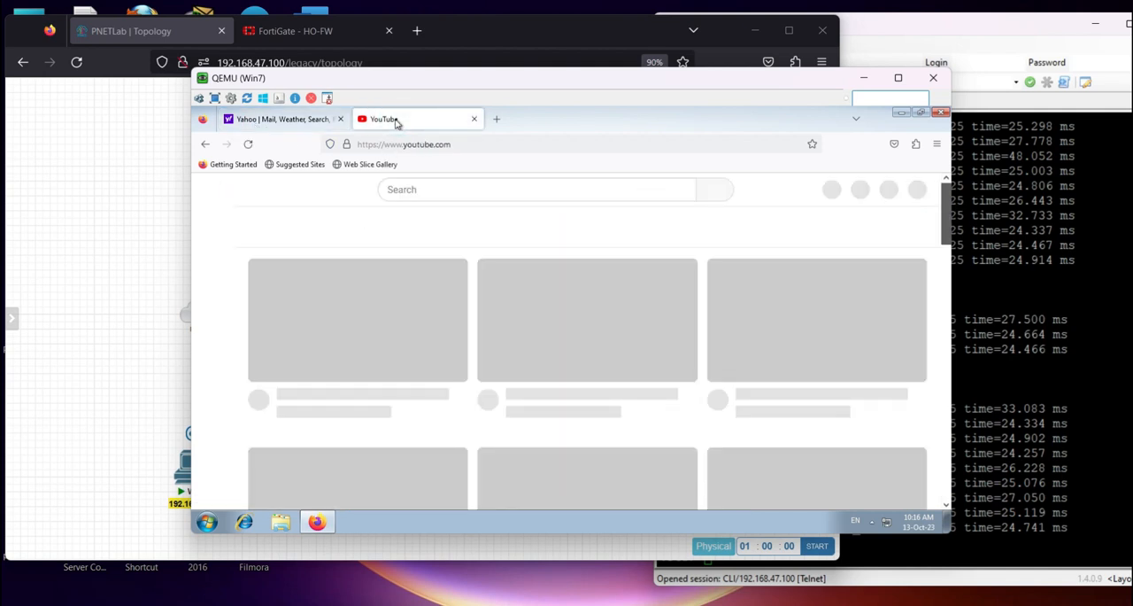
Browse to facebook.com in Win7's YouTube tab and close Firefox
left_click(407, 143)
type("facebook.com")
key("Return")
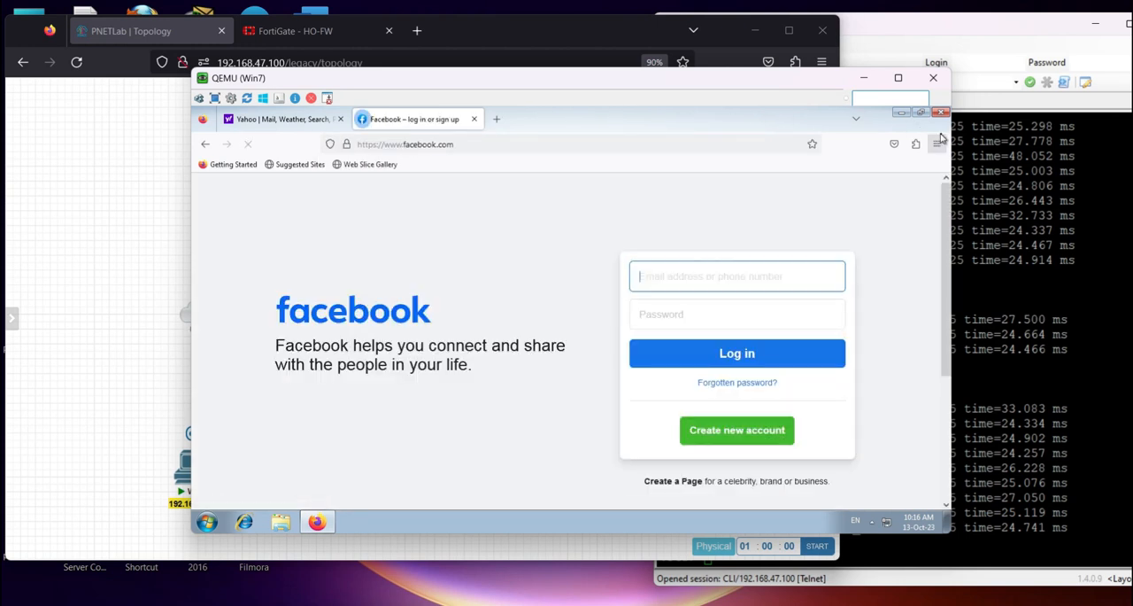
left_click(940, 112)
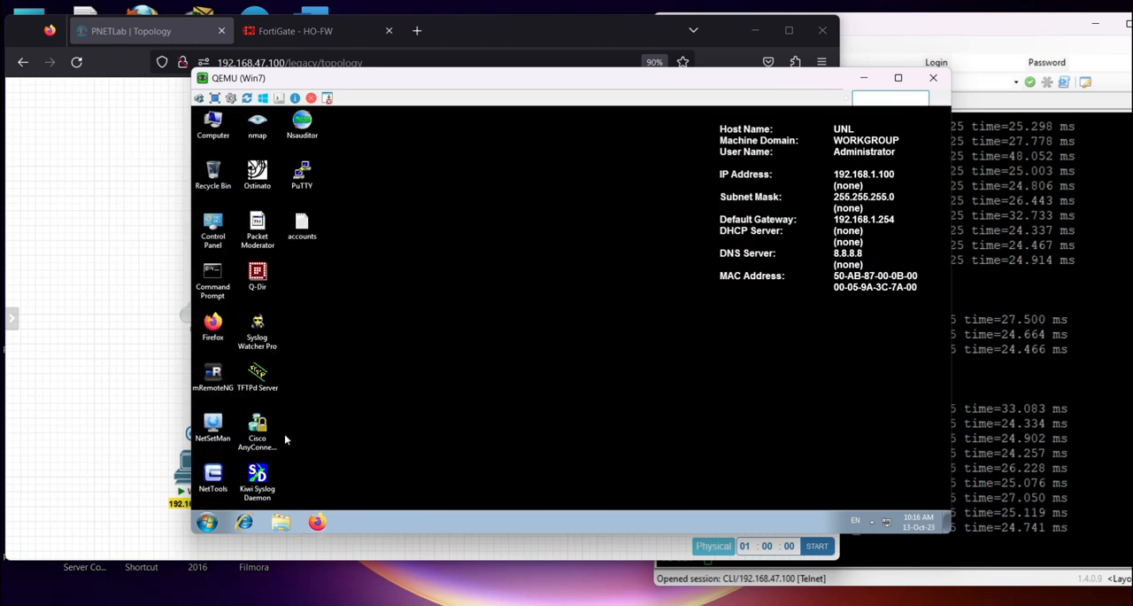
Ping 8.8.8.8 from Win7's Command Prompt, interrupt it and run the same ping again
double_click(212, 279)
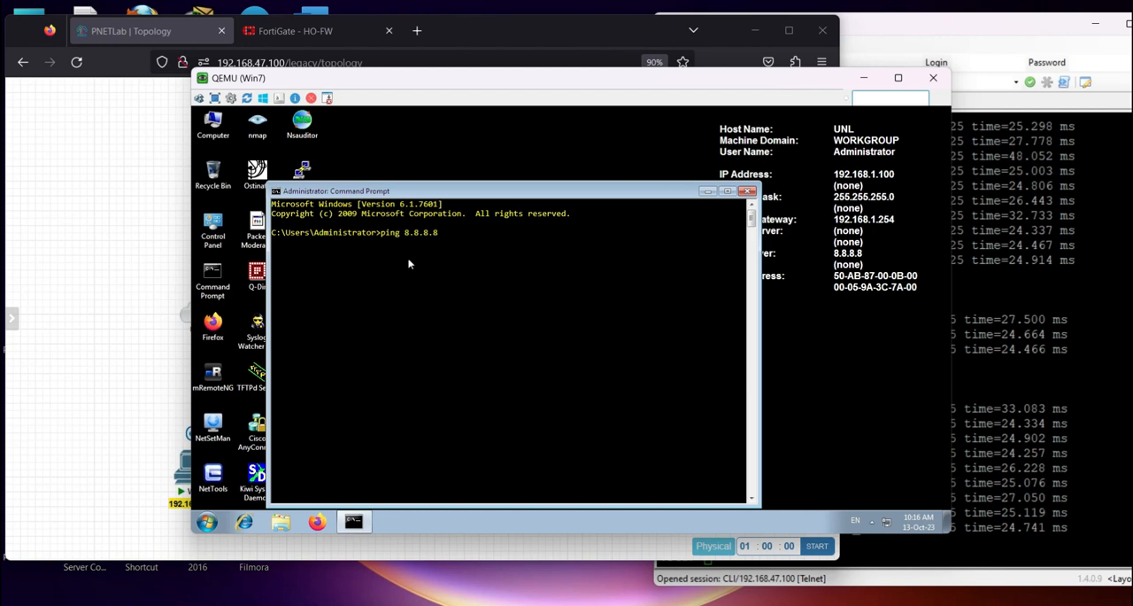
type("ping 8.8.8.8")
key("Return")
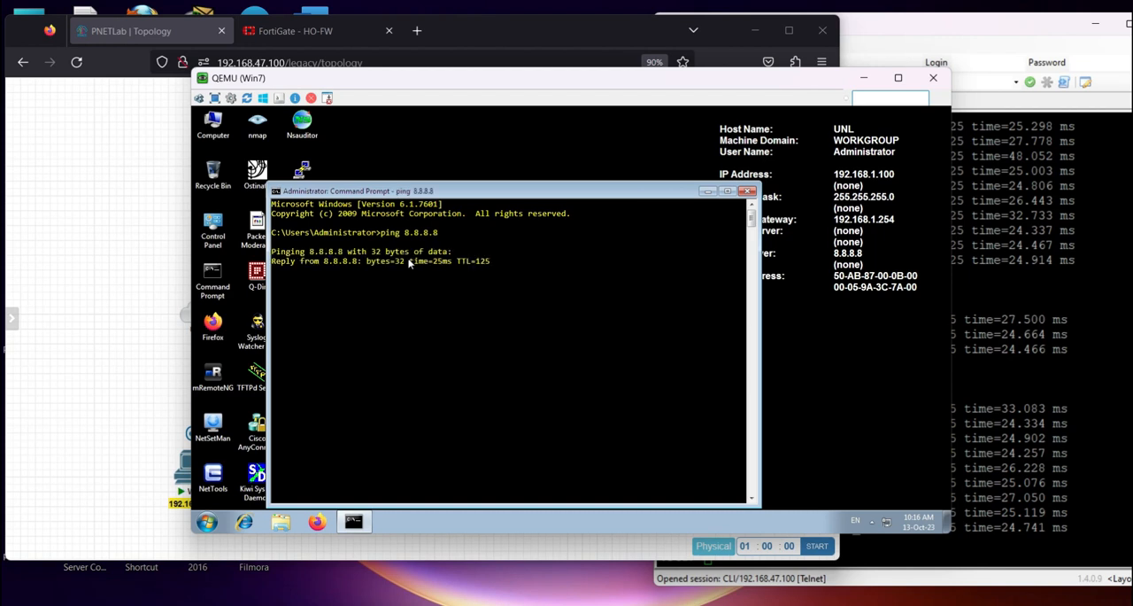
key("ctrl+c")
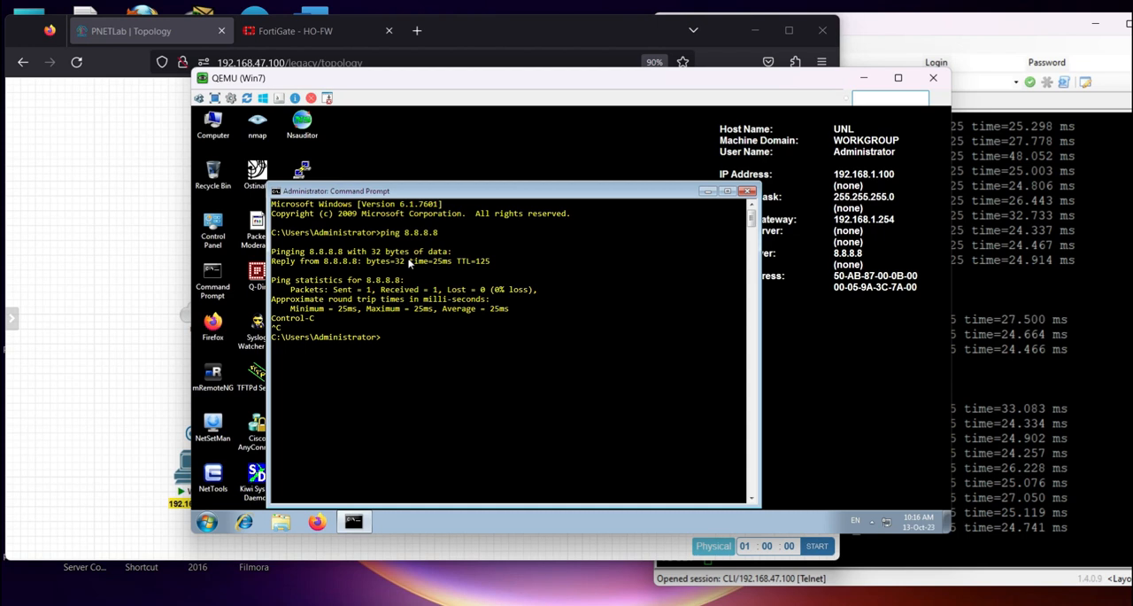
key("Up")
key("Return")
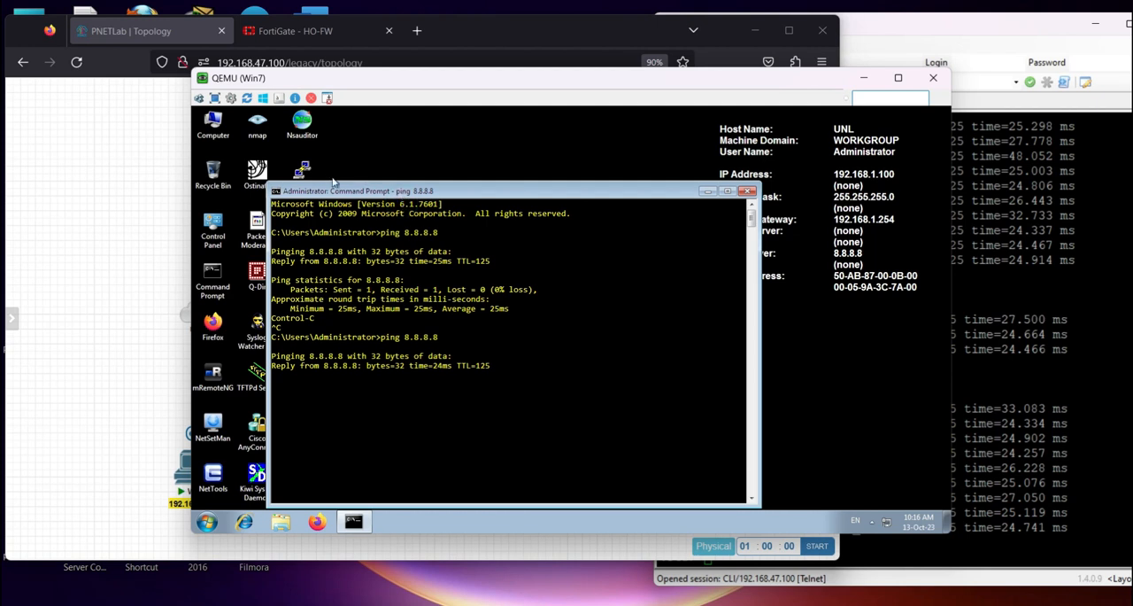
Refresh HO-FW's forward traffic log and compare the destination interface of Win7's sessions with the PNETLab topology
left_click(321, 30)
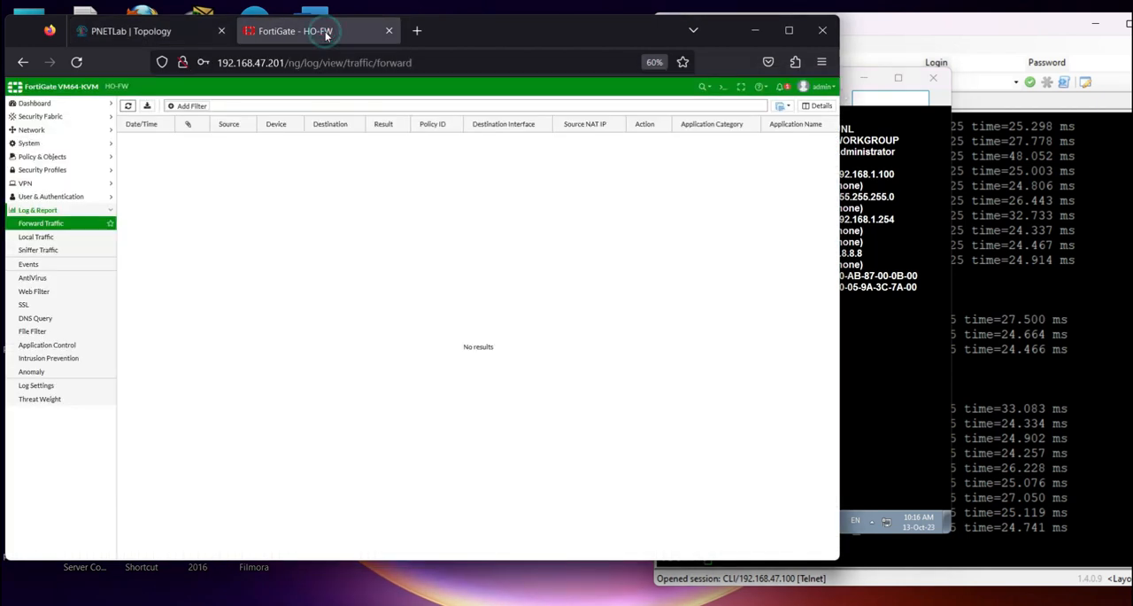
left_click(126, 106)
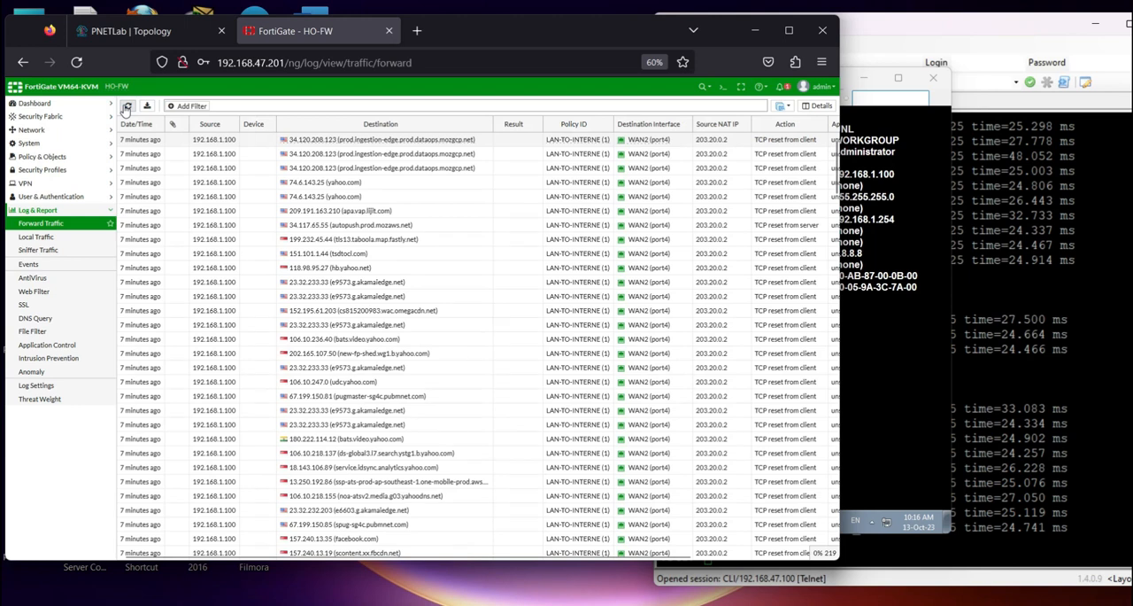
mouse_move(636, 143)
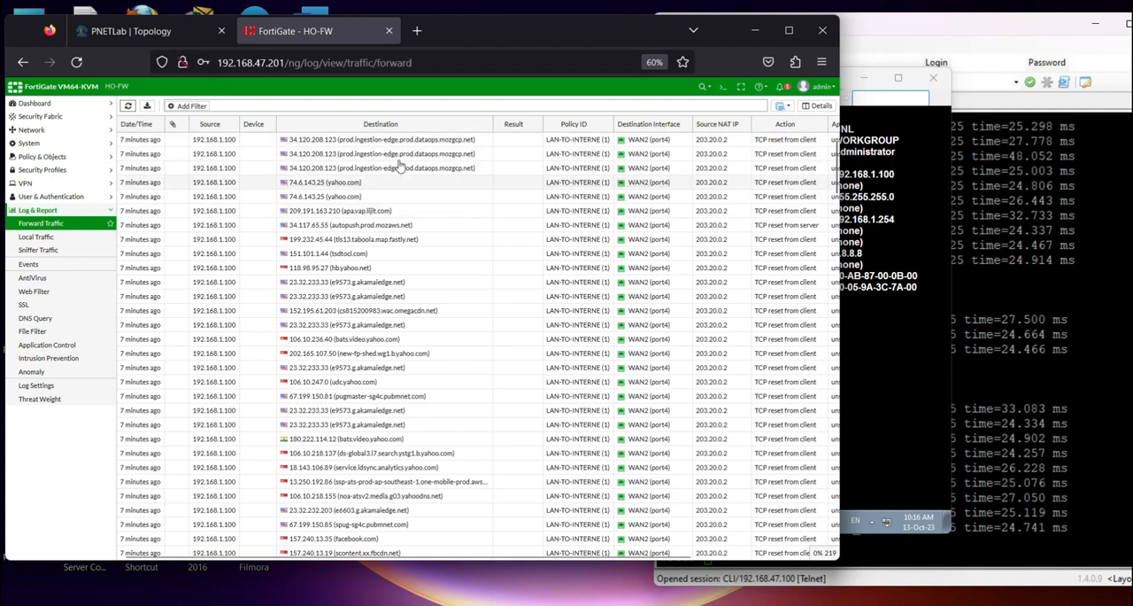
scroll(677, 358, "down", 5)
scroll(684, 354, "up", 5)
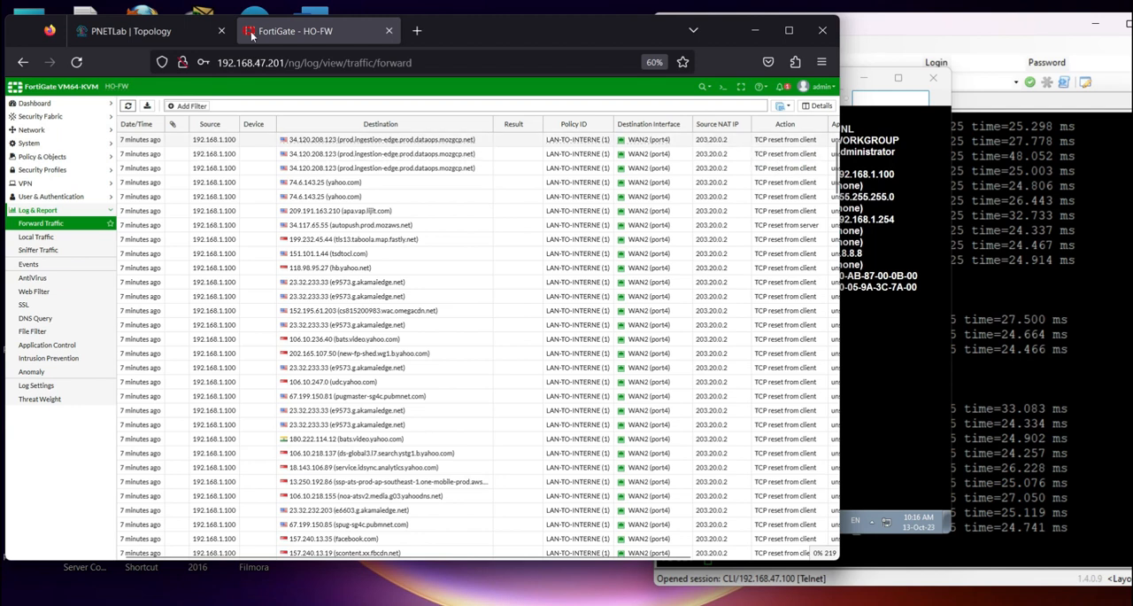
left_click(146, 31)
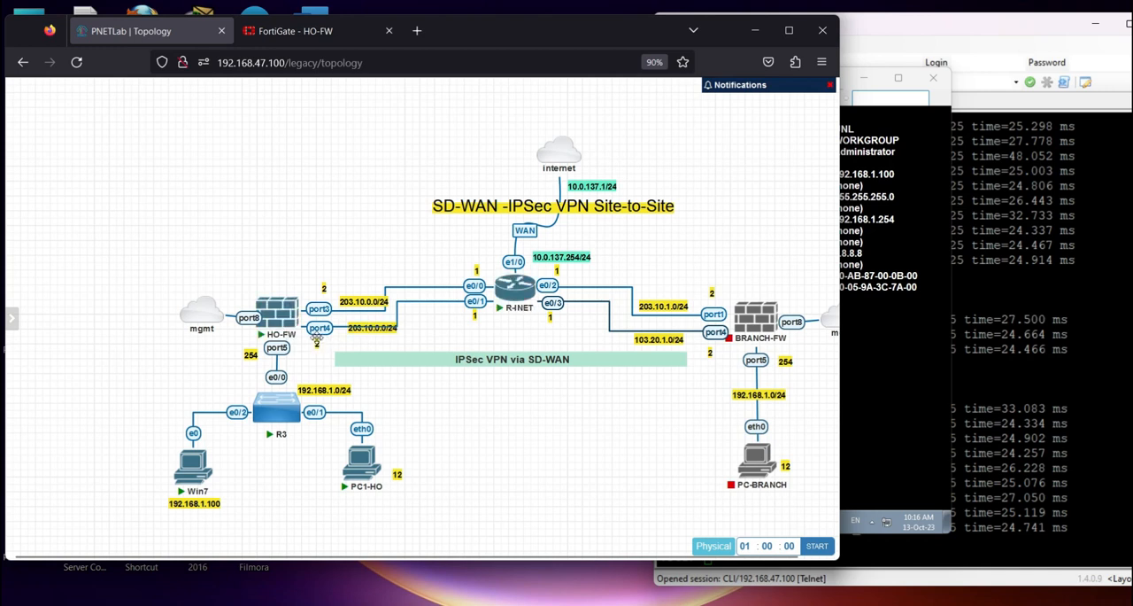
left_click(255, 31)
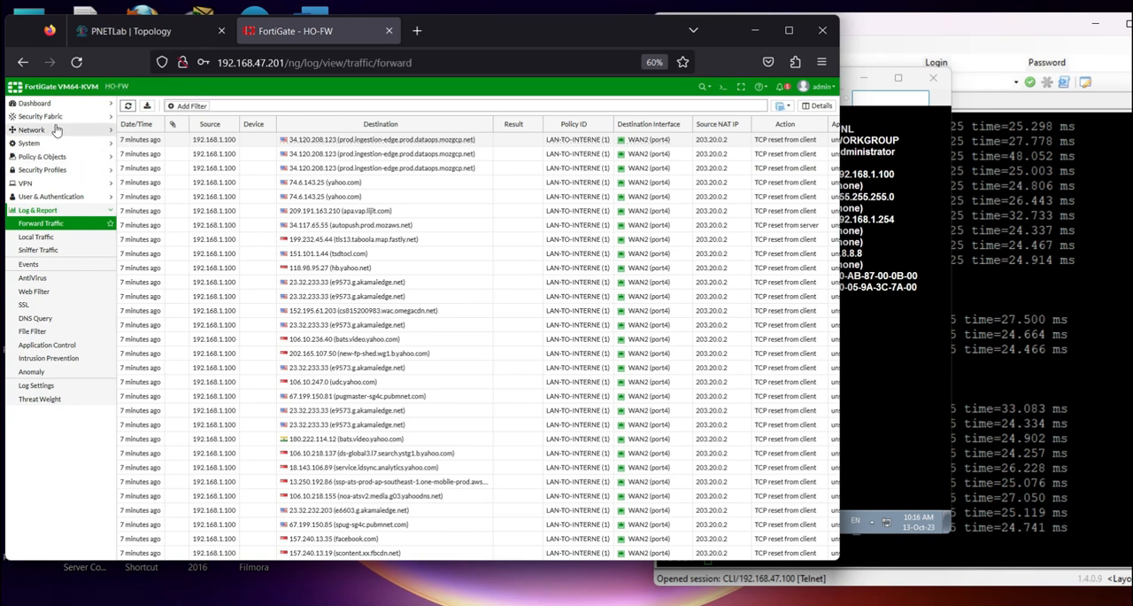
Open HO-FW's policy routes and check the hit count and entry of the LAN (port5) to WAN2 (port4) route
left_click(49, 130)
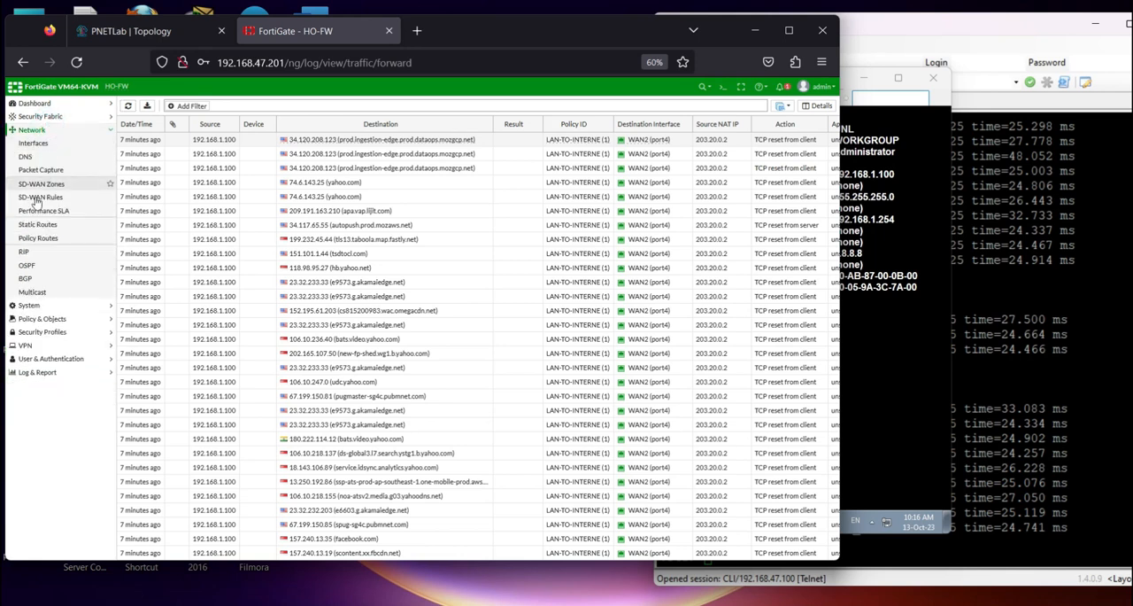
left_click(39, 239)
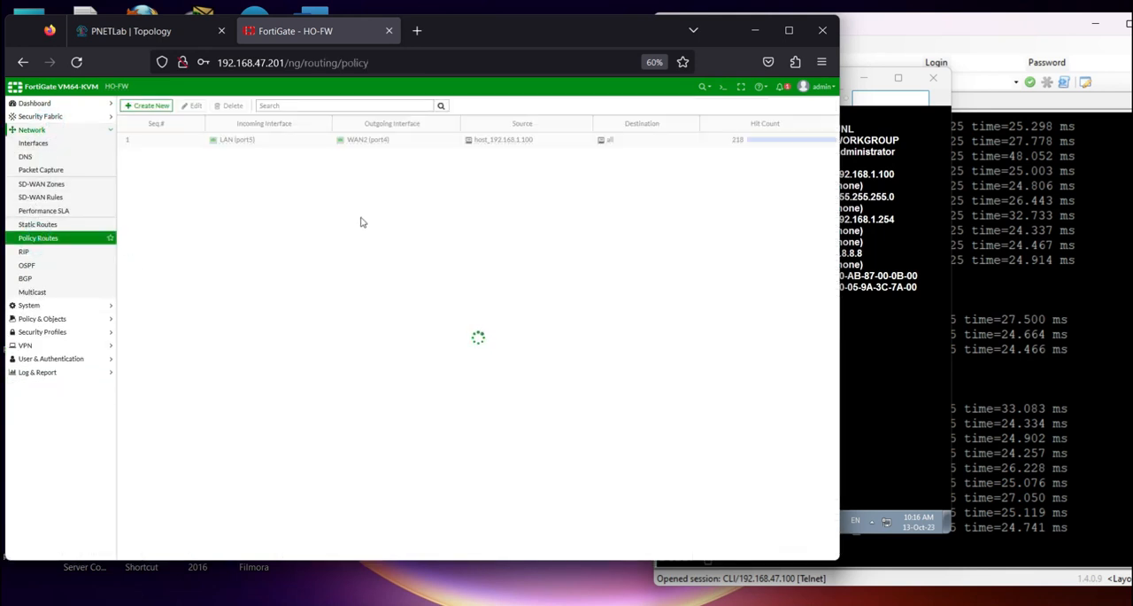
double_click(699, 122)
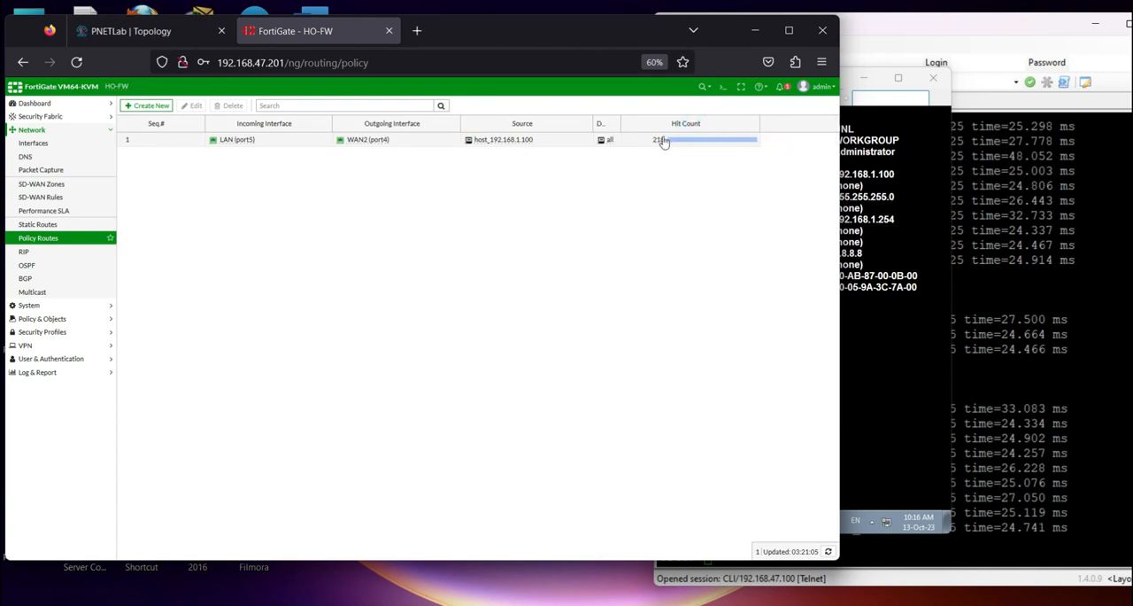
double_click(180, 139)
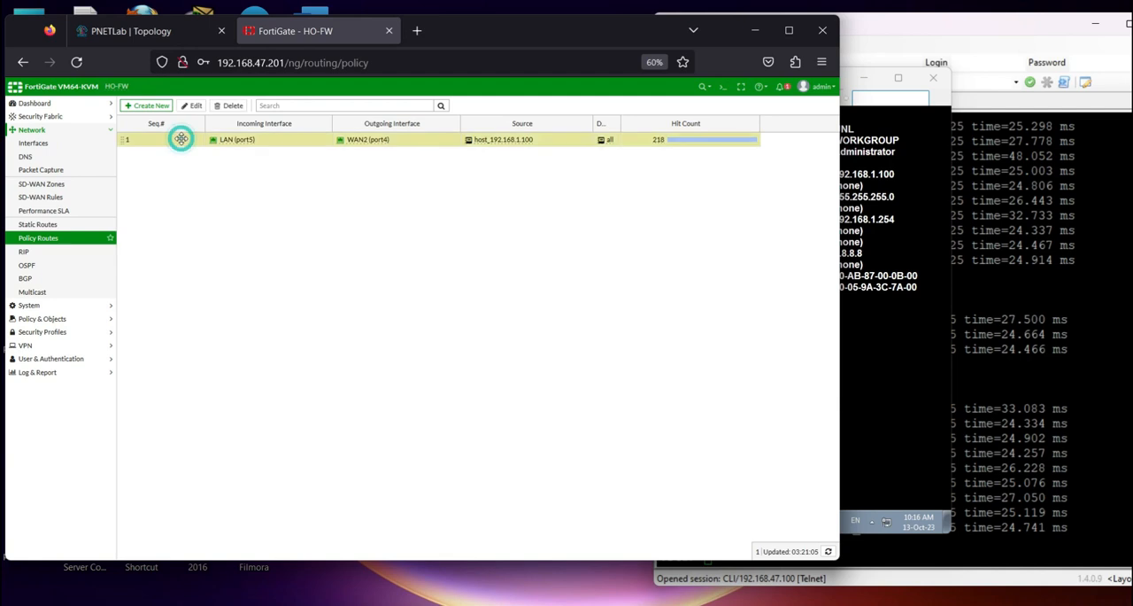
left_click(504, 478)
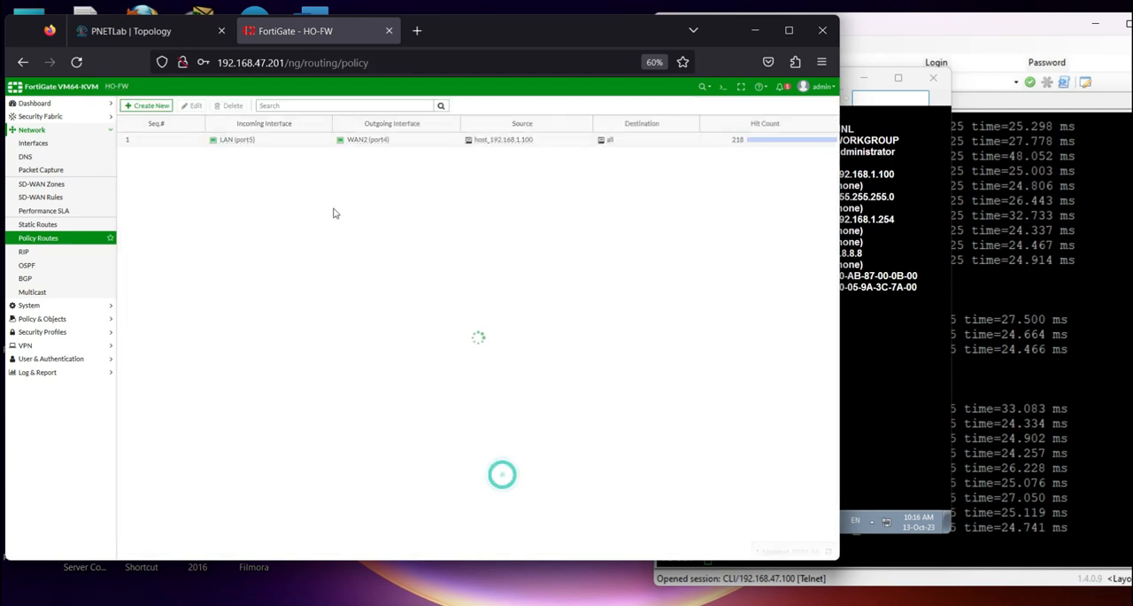
right_click(183, 143)
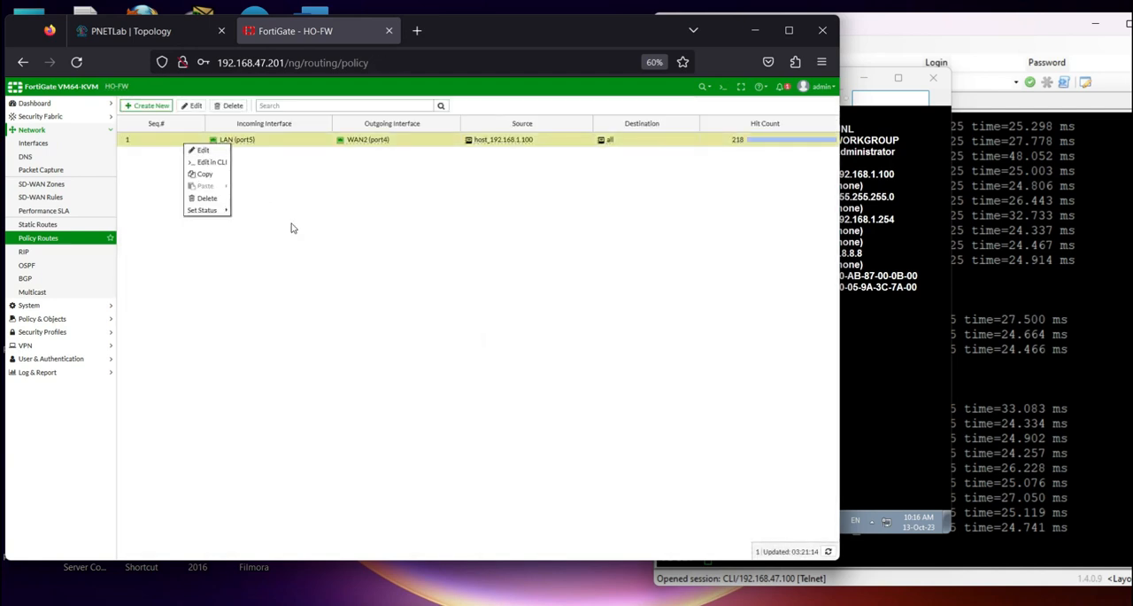
left_click(440, 229)
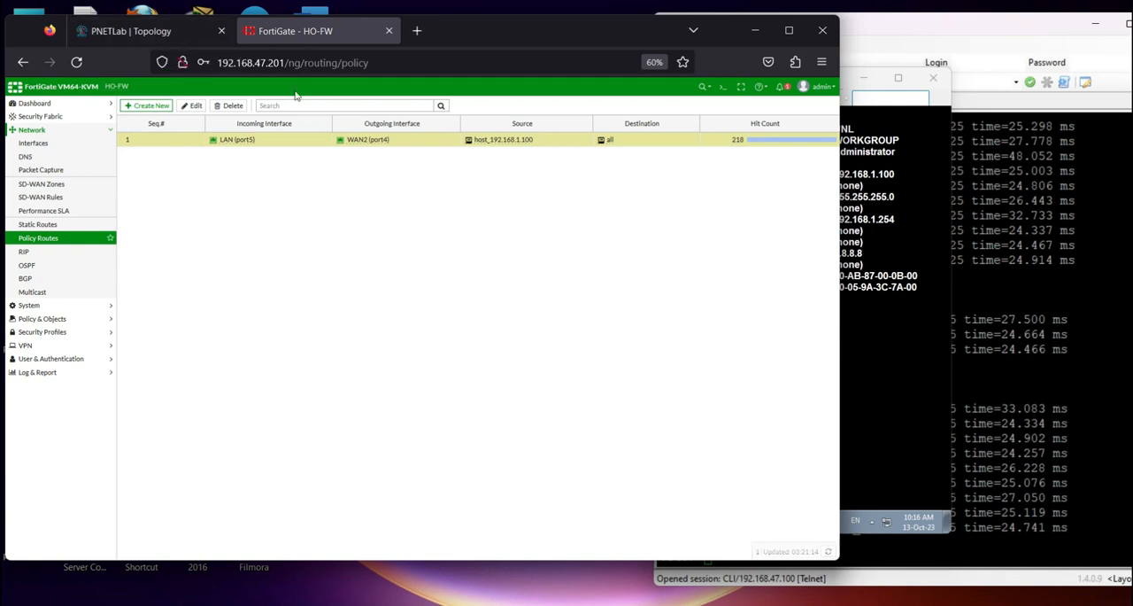
Switch to PowerPoint and review the VPN - IPSec outline for HO-FW and Branch-FW on slide 2
left_click(782, 604)
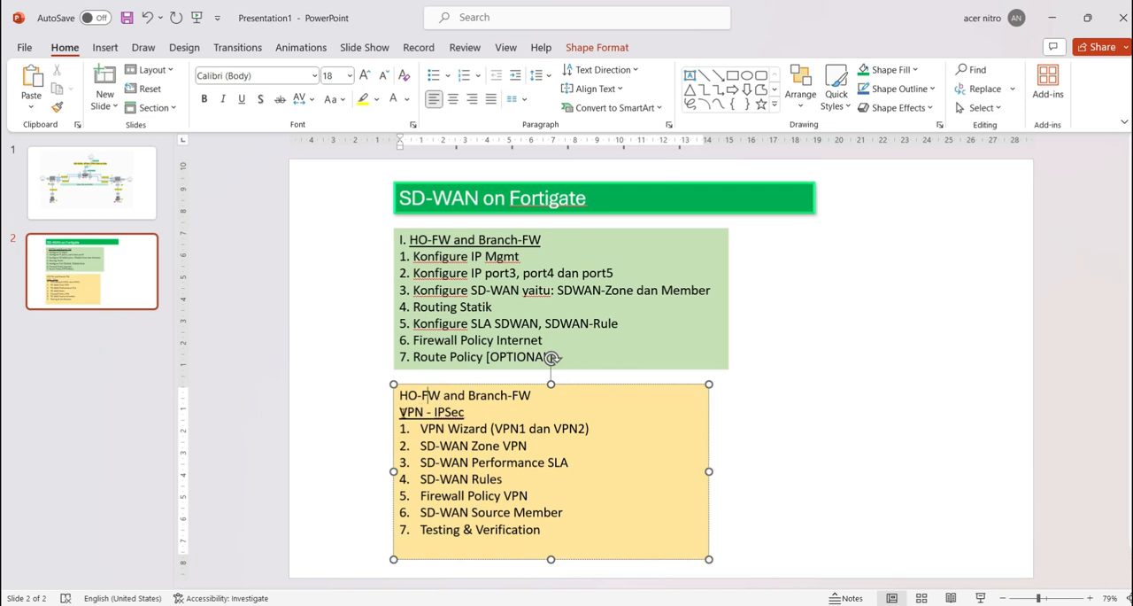
triple_click(436, 411)
left_click(466, 415)
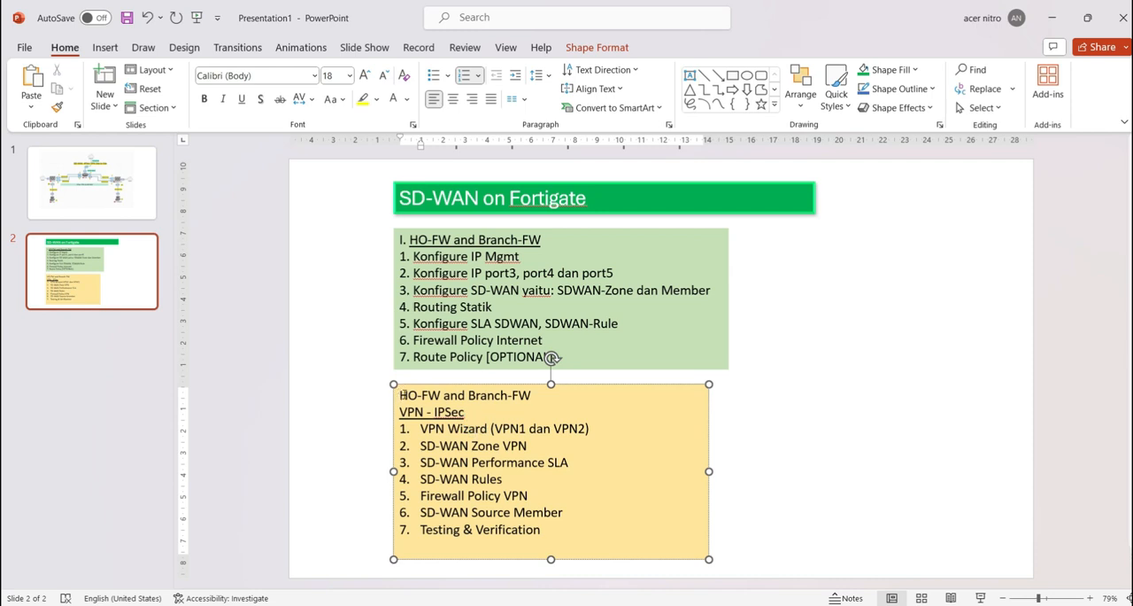
left_click_drag(399, 395, 468, 396)
left_click(426, 412)
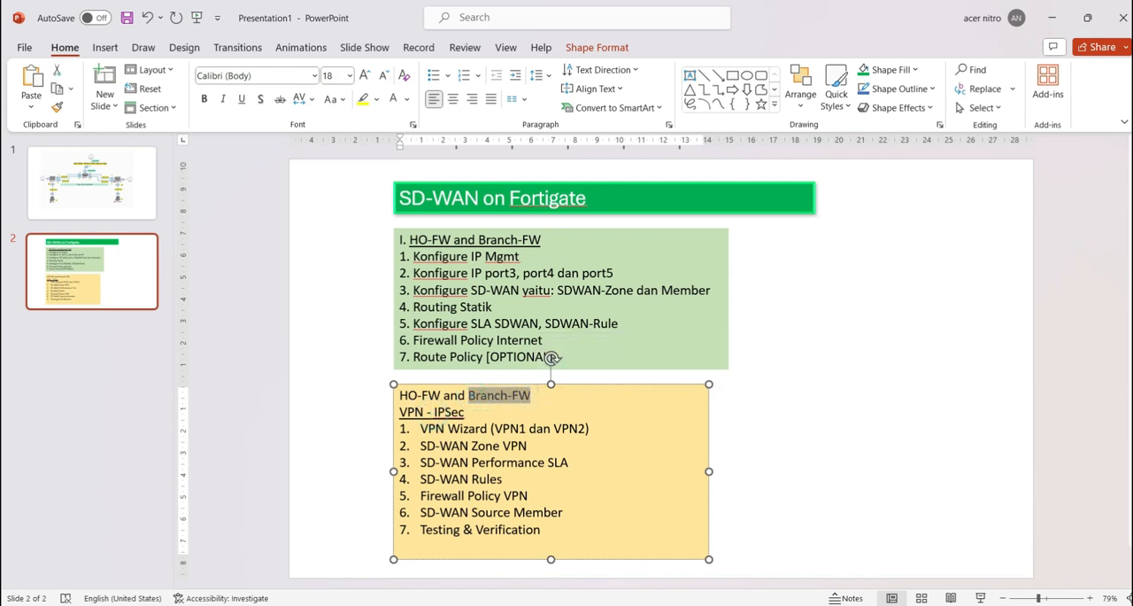
Return to the PNETLab topology, maximize the browser and change the subnet label between BRANCH-FW and PC-BRANCH to 192.168.2.0/24
key("alt+Tab")
left_click(146, 30)
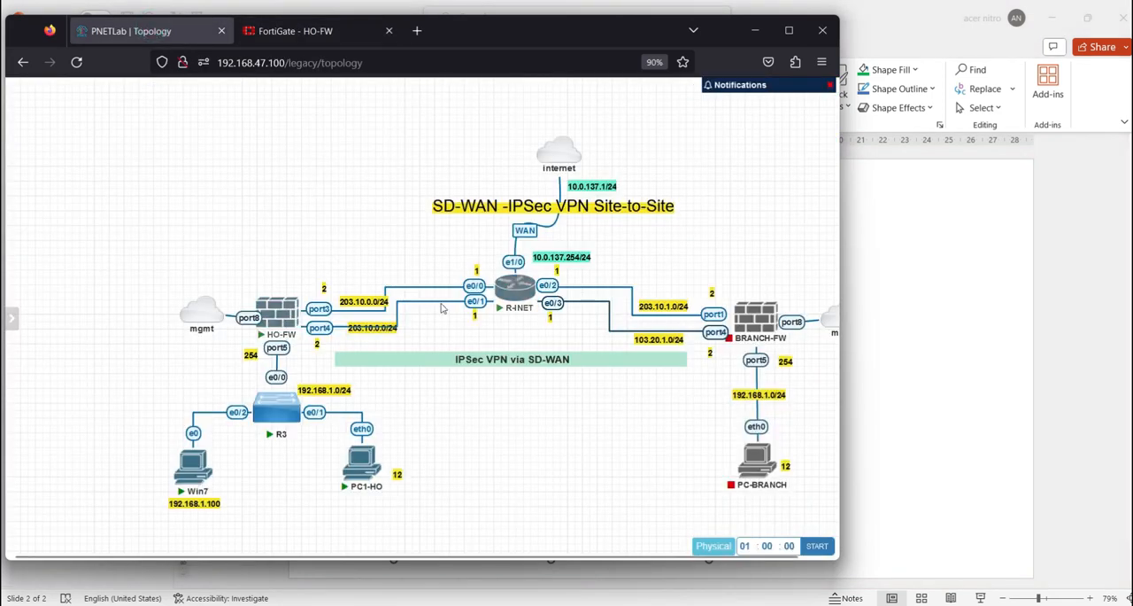
mouse_move(758, 302)
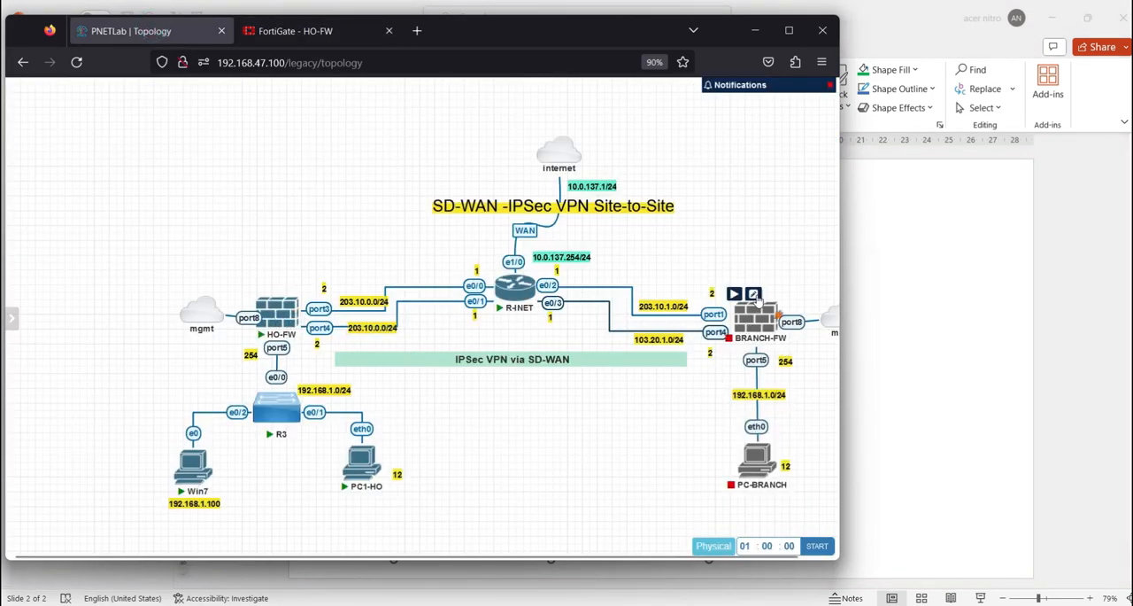
left_click(789, 30)
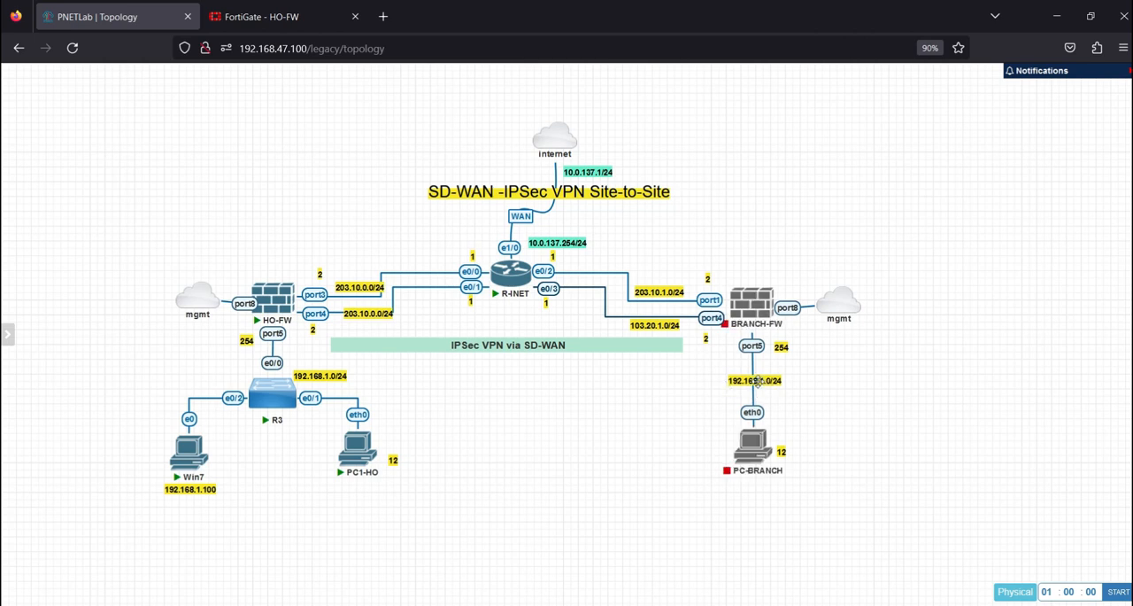
double_click(769, 382)
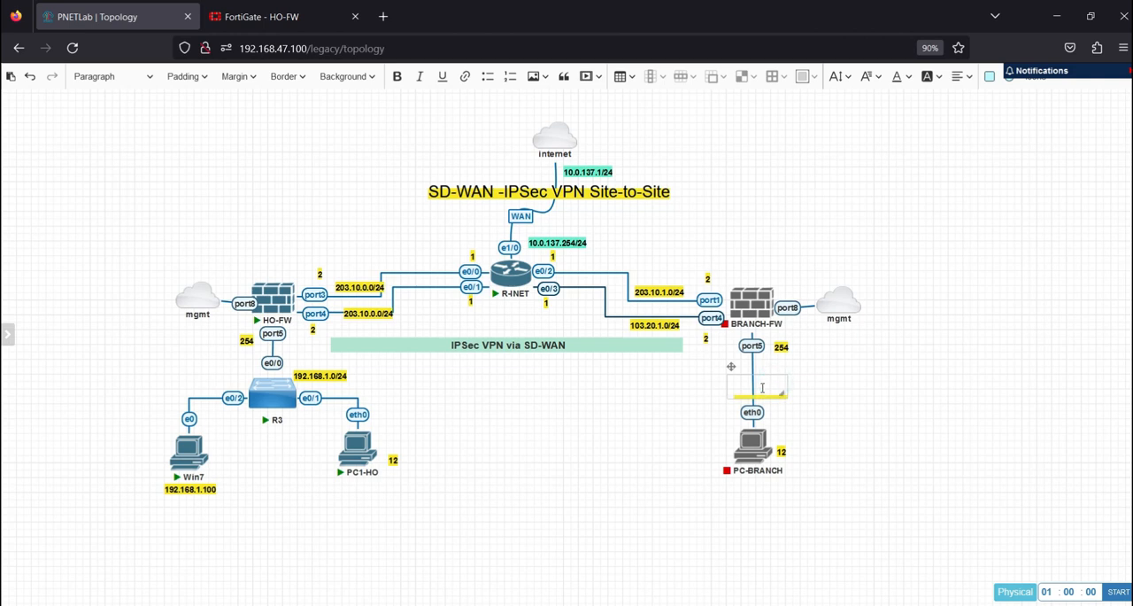
left_click(767, 382)
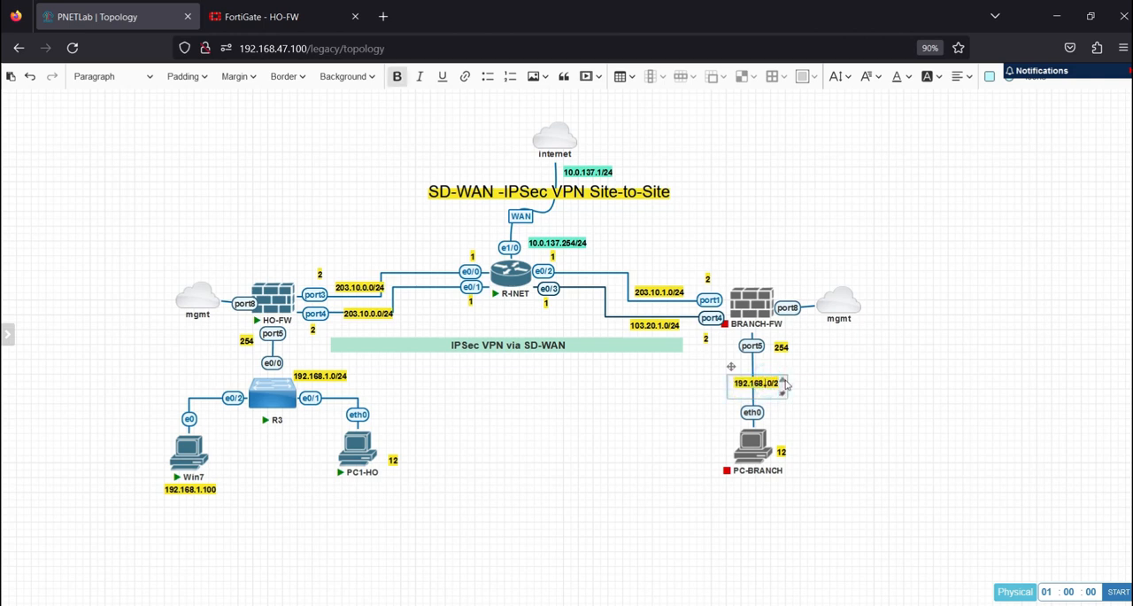
left_click(813, 409)
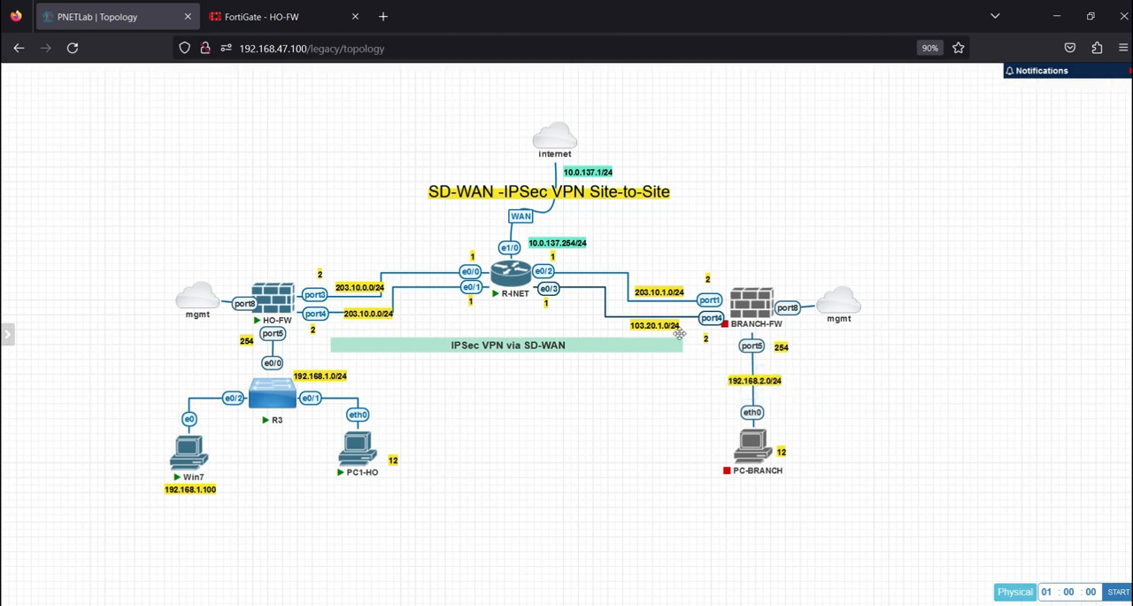
Change the subnet label on the link between R-INET e0/2 and BRANCH-FW port1 to 103.10.1.0/24
left_click(640, 293)
type("1")
left_click(647, 383)
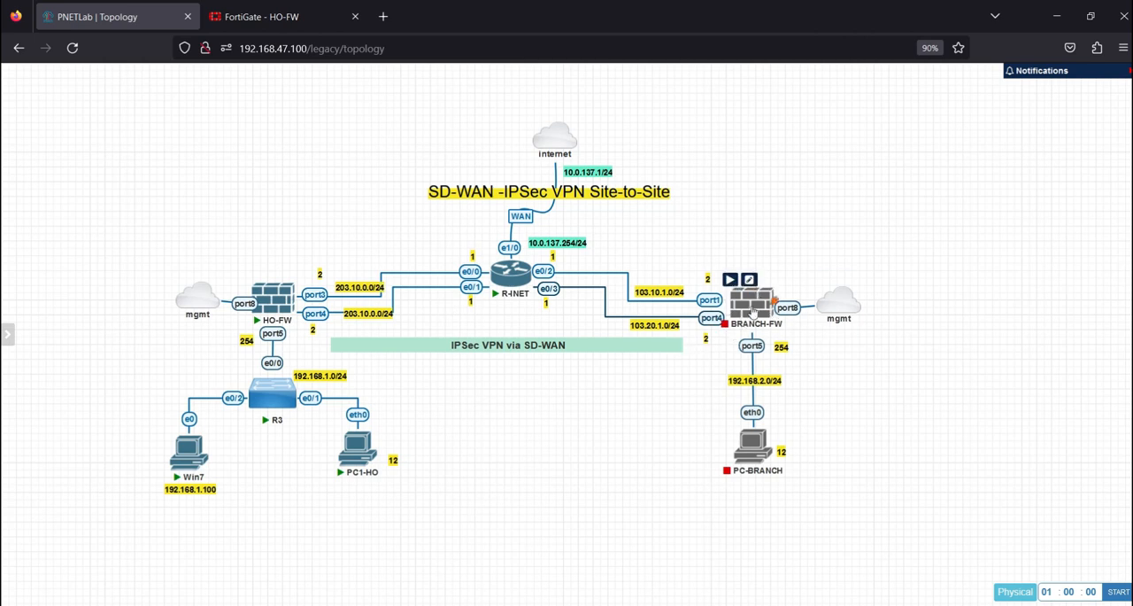
Start the BRANCH-FW node in the topology and open its console session at the login prompt
mouse_move(765, 308)
right_click(742, 307)
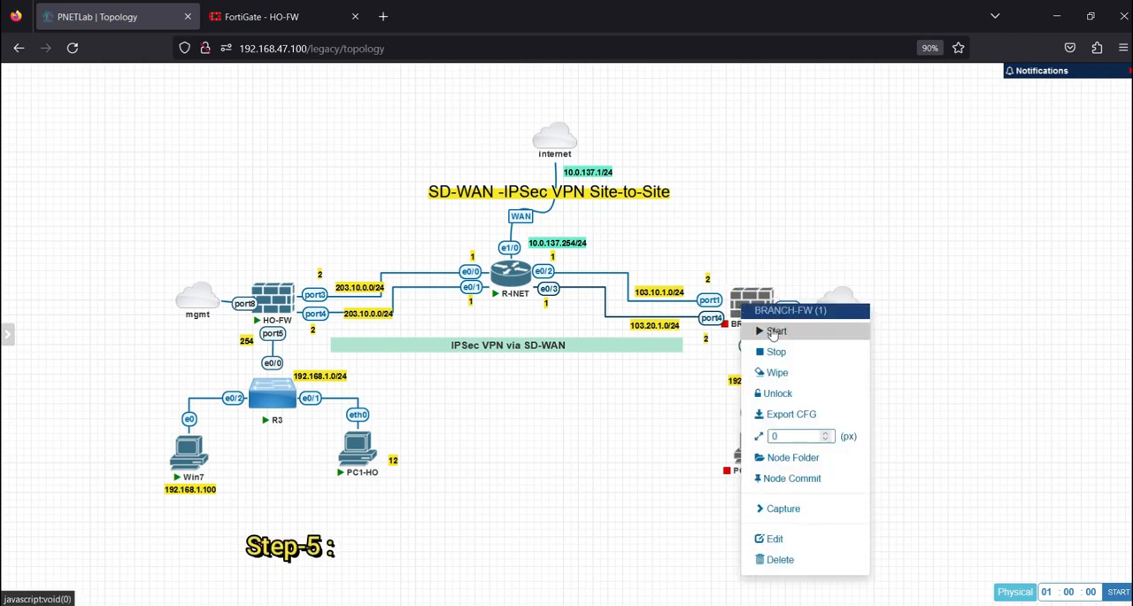
left_click(774, 331)
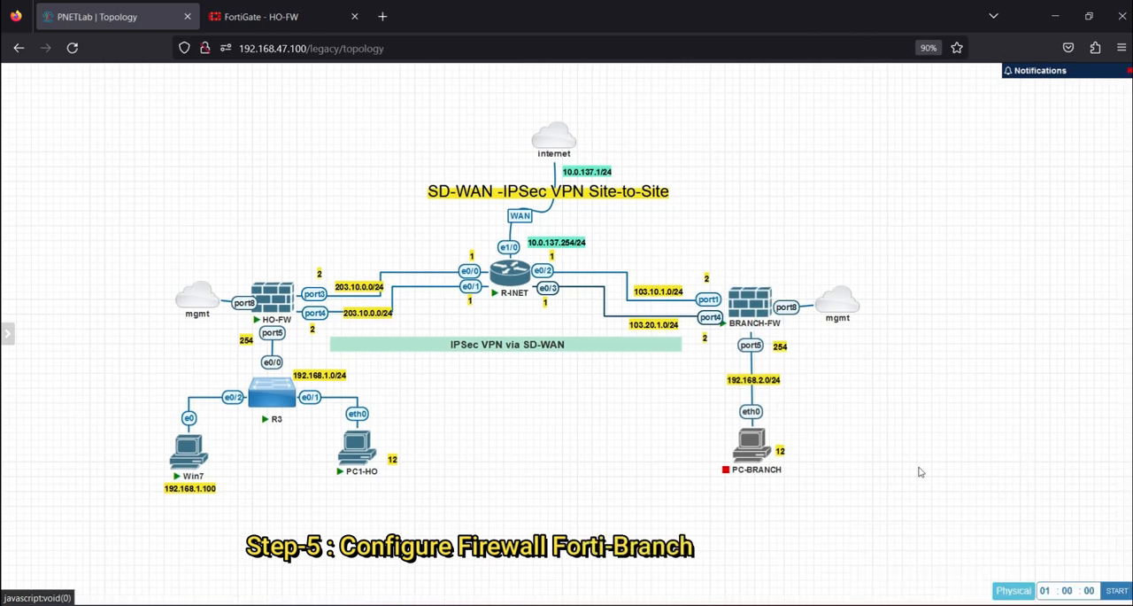
left_click(751, 309)
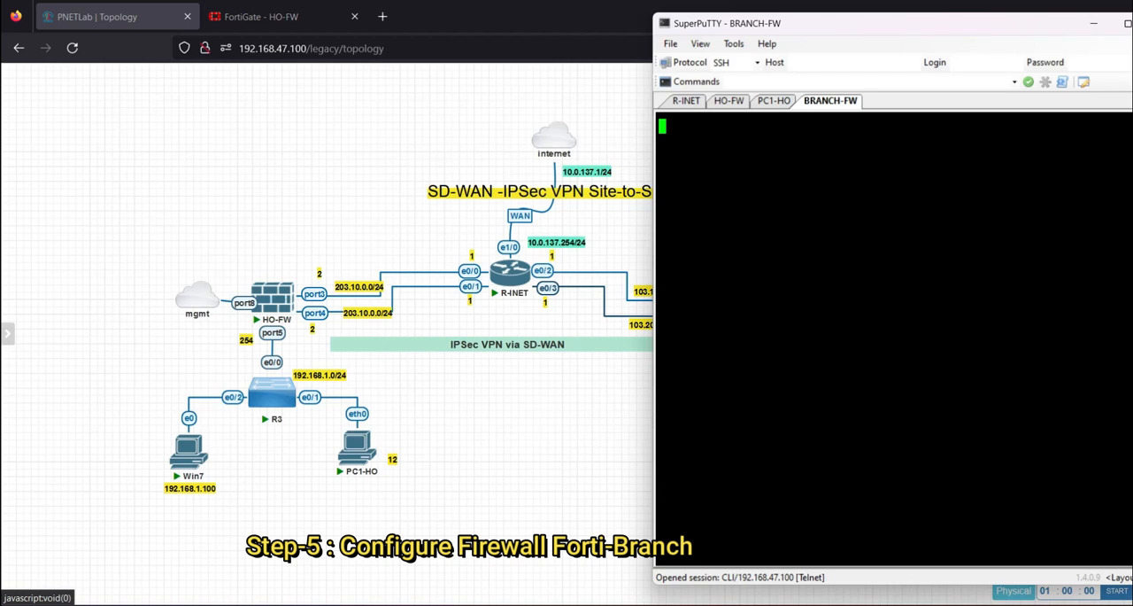
key("Return")
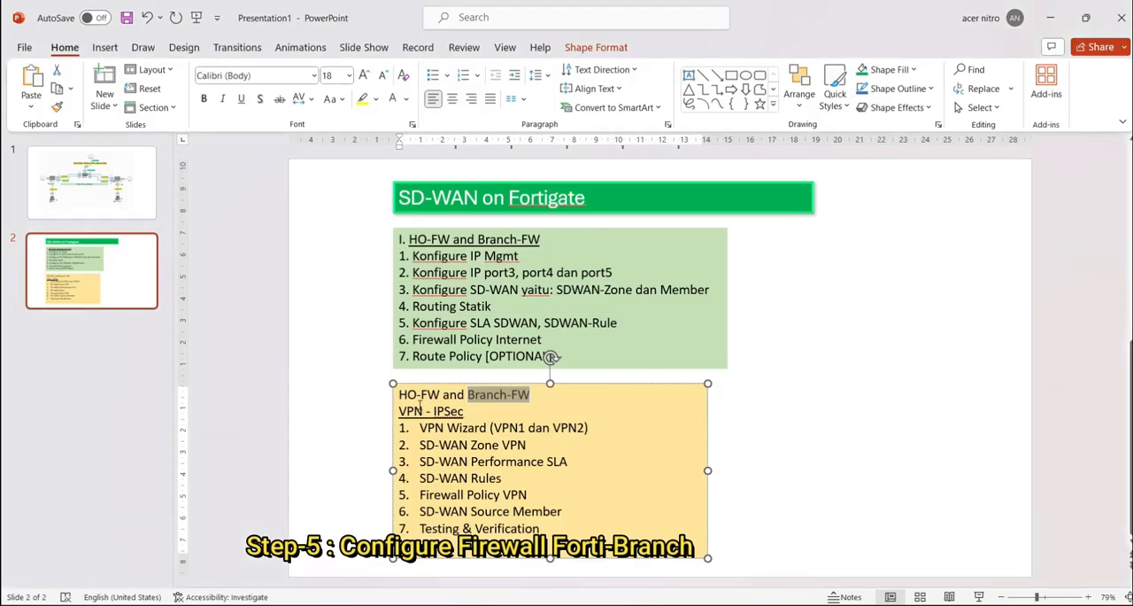
Switch to PowerPoint and review the VPN - IPSec outline and the HO-FW and Branch-FW SD-WAN configuration list on slide 2
left_click(423, 411)
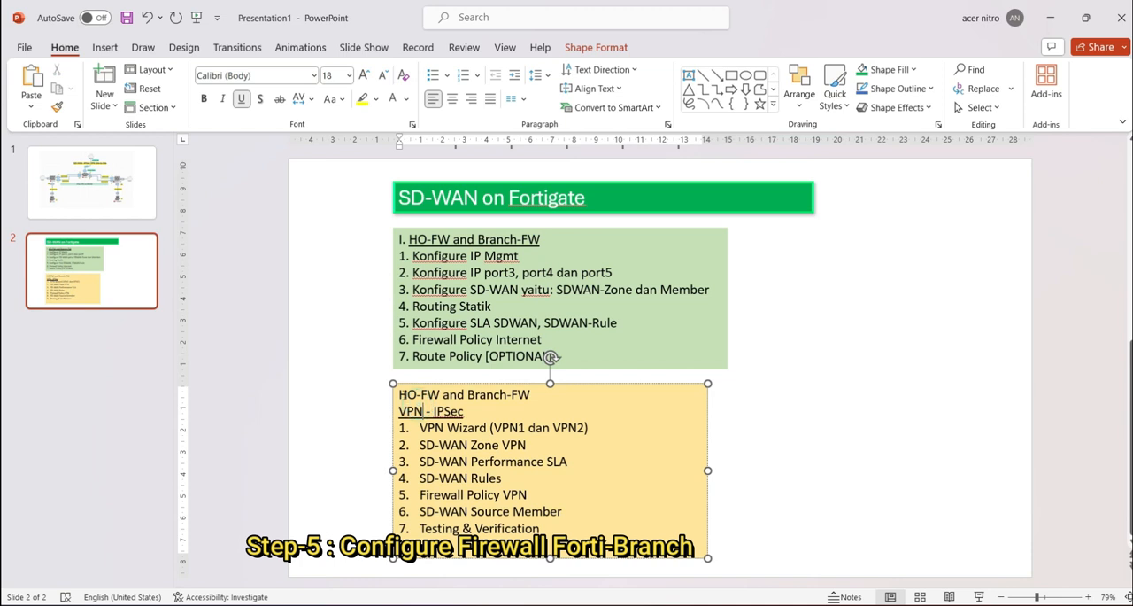
left_click_drag(398, 411, 521, 428)
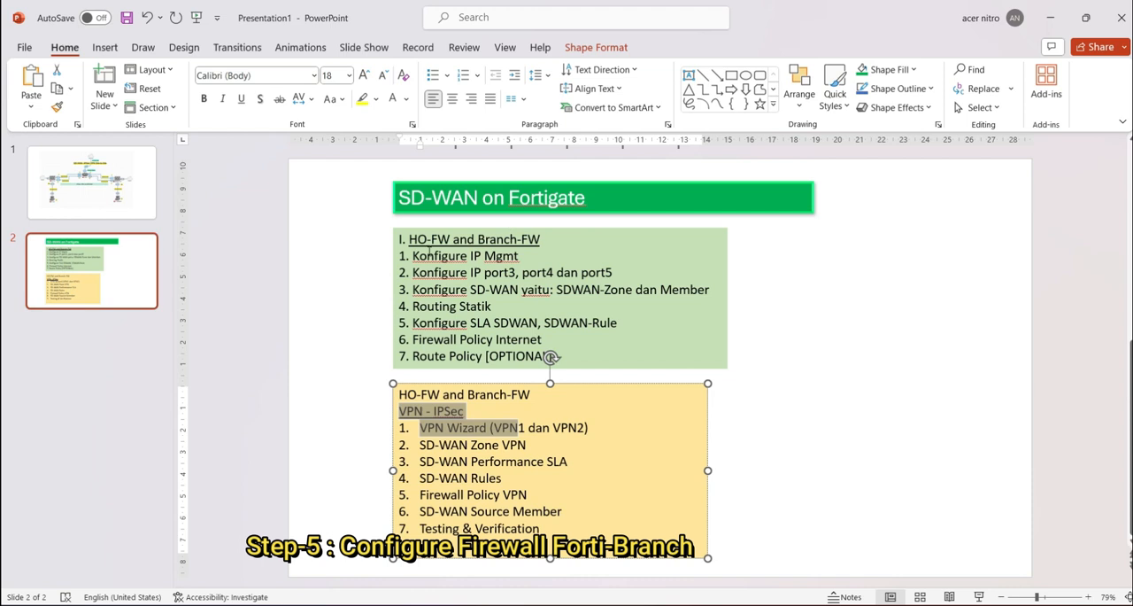
left_click_drag(410, 239, 558, 356)
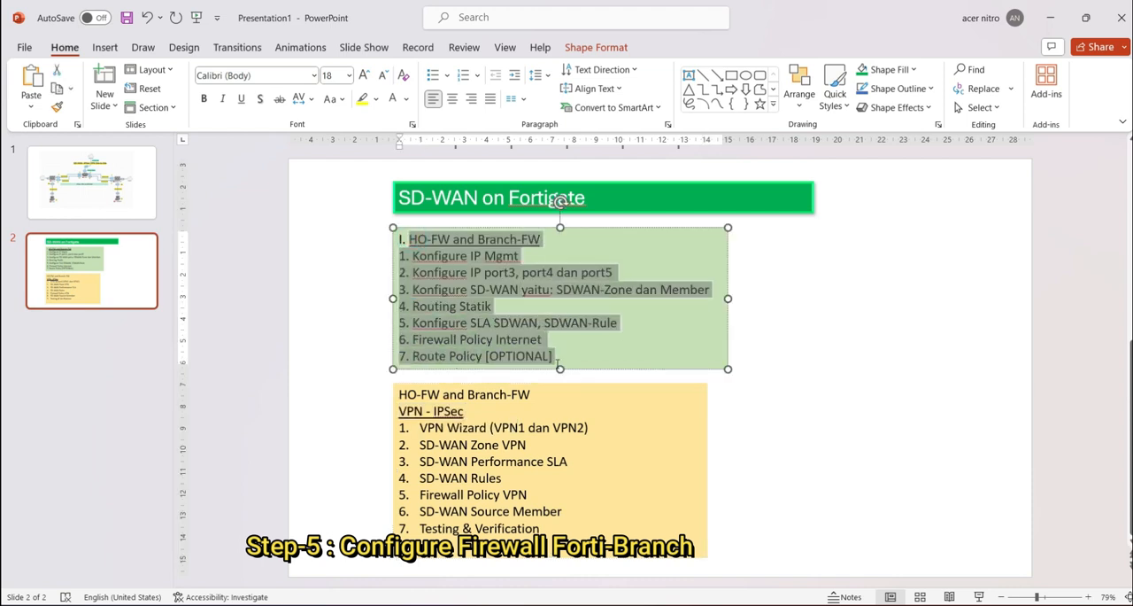
left_click(501, 444)
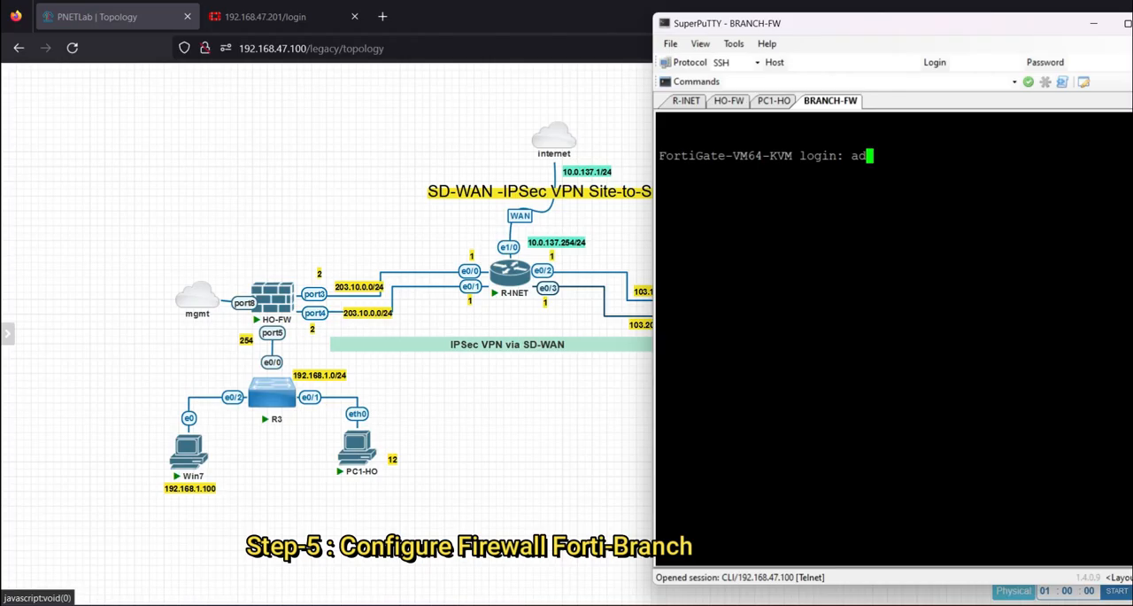
Return to the BRANCH-FW console, log in as admin, and enter and confirm the new account password
type("dmin")
key("Return")
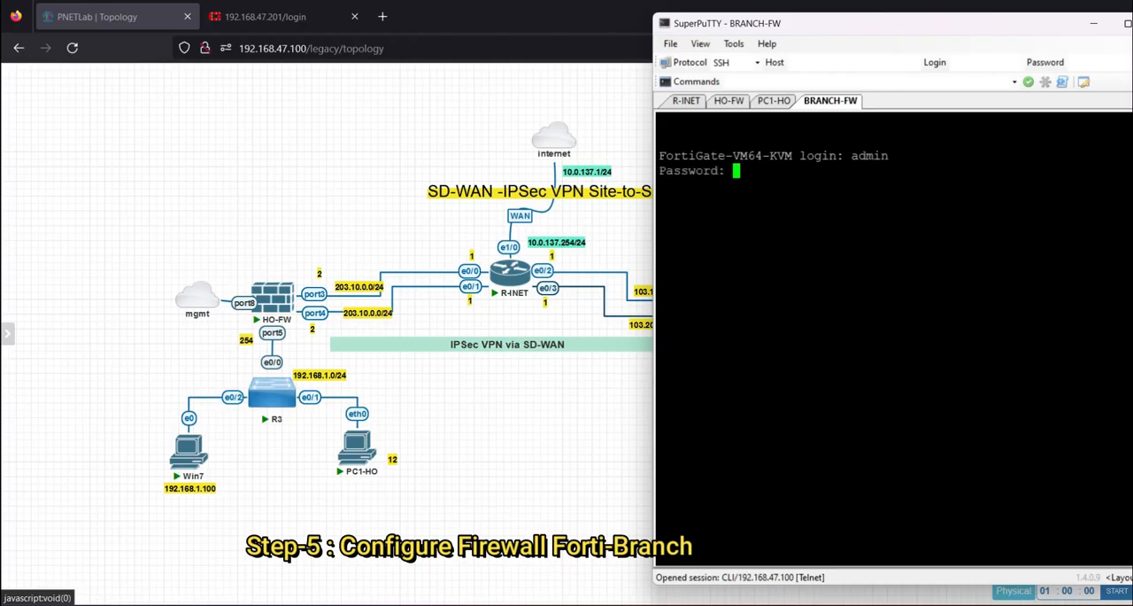
key("Return")
key("Return")
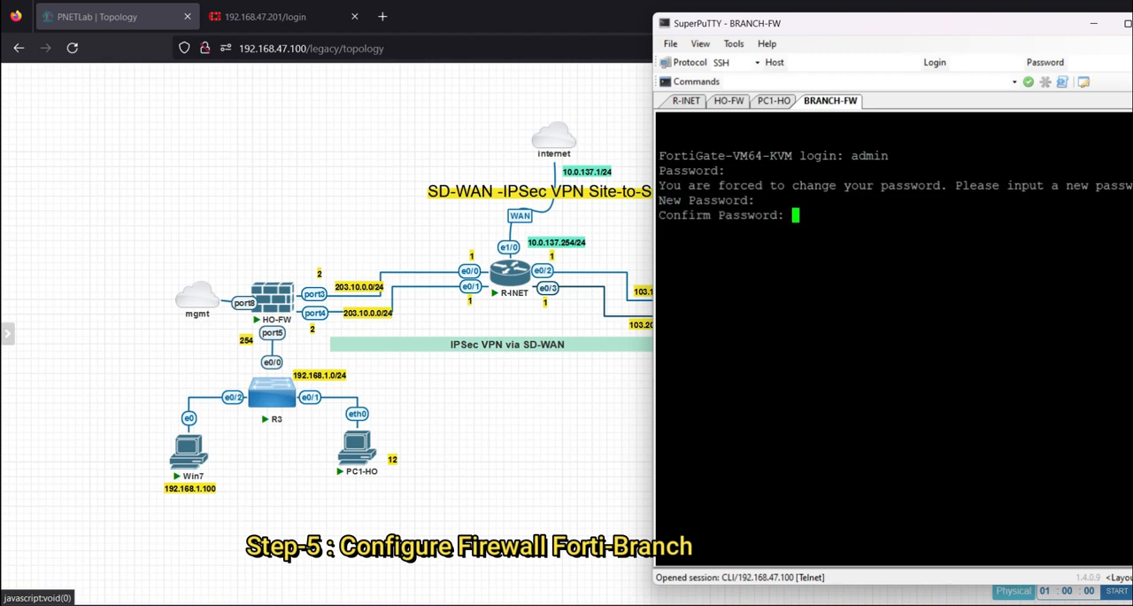
key("Return")
type("config system geneve")
key("Return")
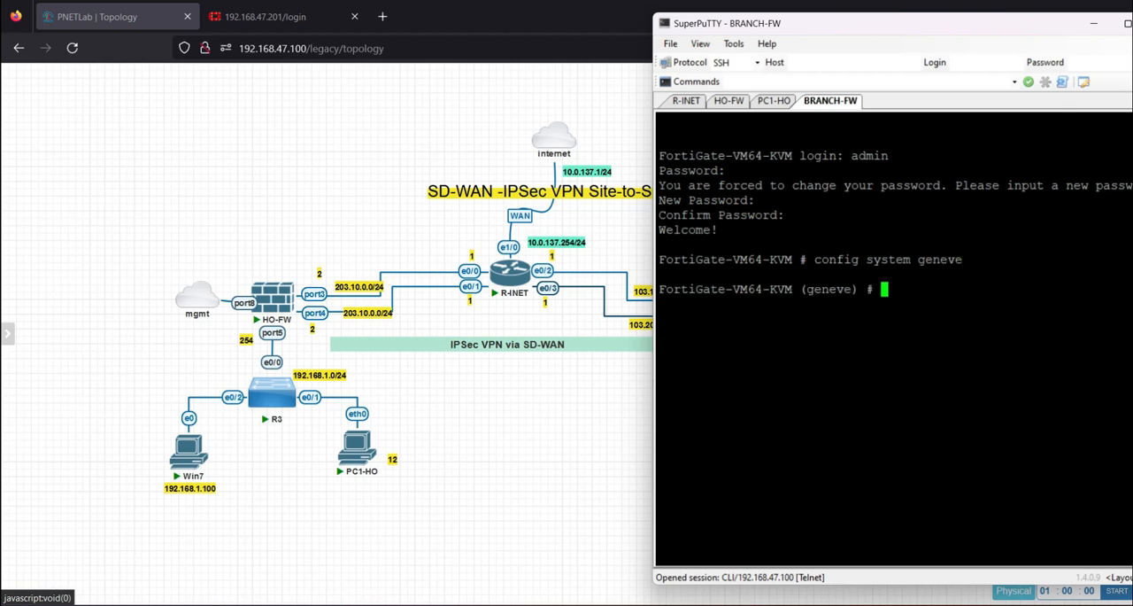
type("ex")
key("Return")
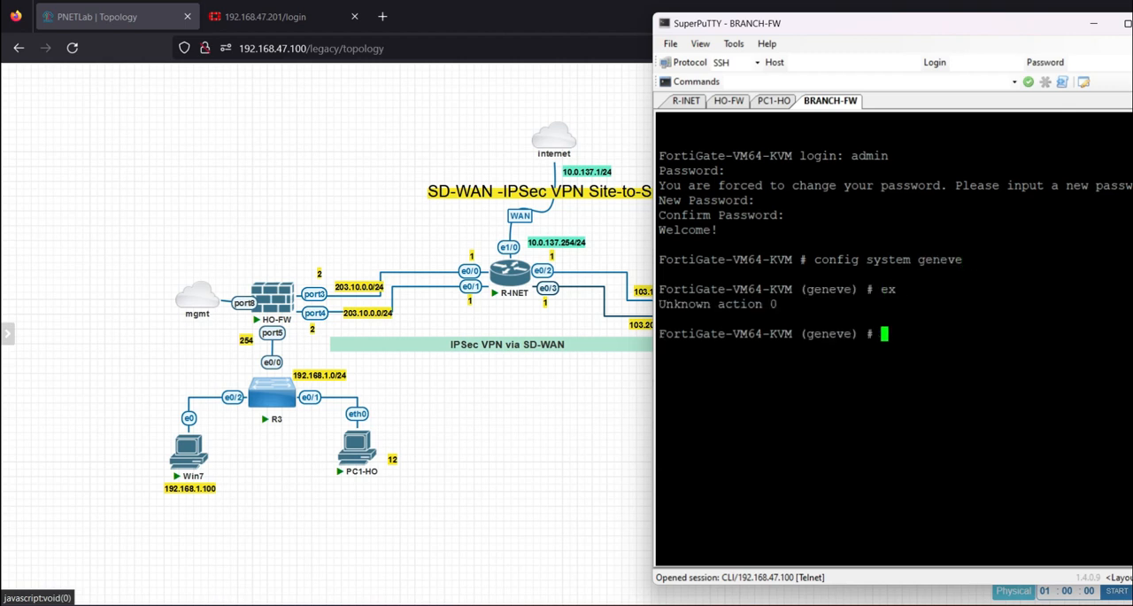
type("nex")
key("Return")
type("end")
key("Return")
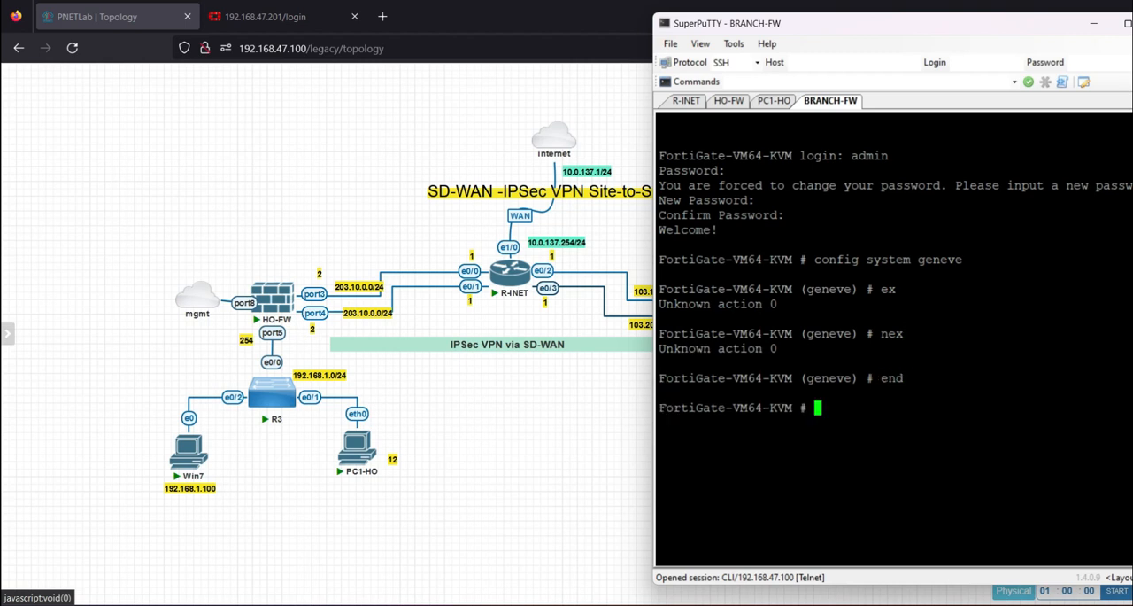
In the global system configuration, set the firewall's hostname to BRANCH-FW and leave the configuration block
type("config system ")
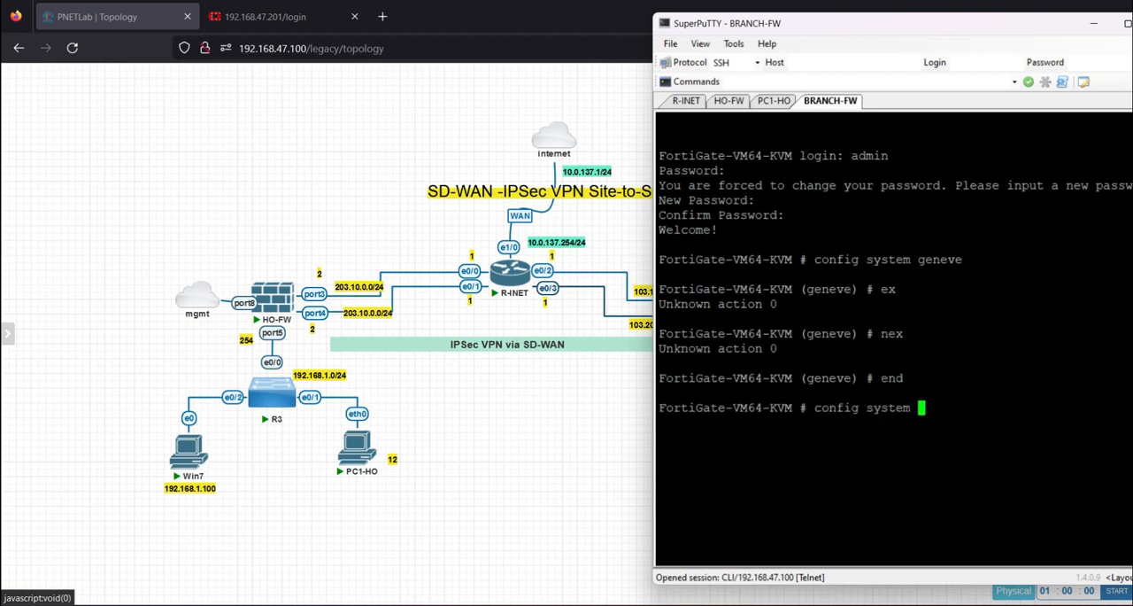
type("global")
key("Return")
type("se")
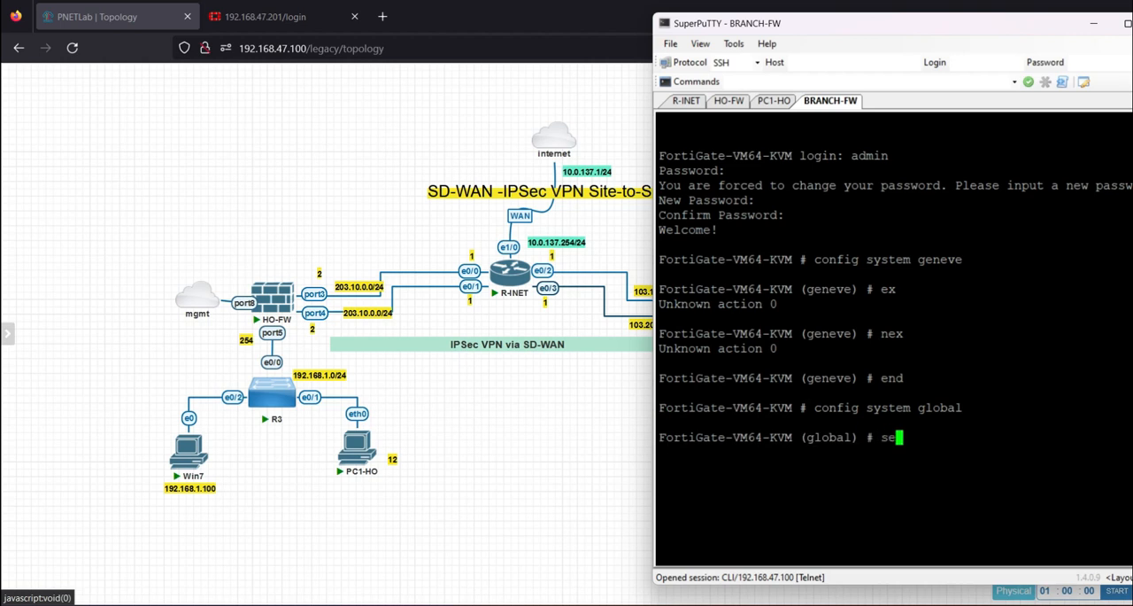
type("t hostname")
key("Caps_Lock")
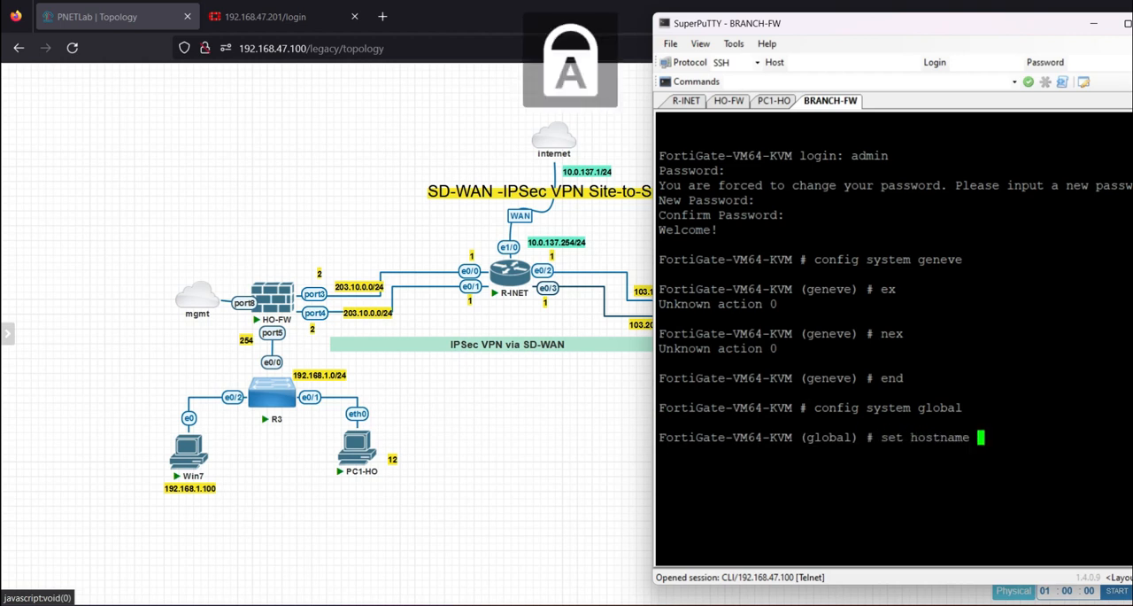
type("BRANCH")
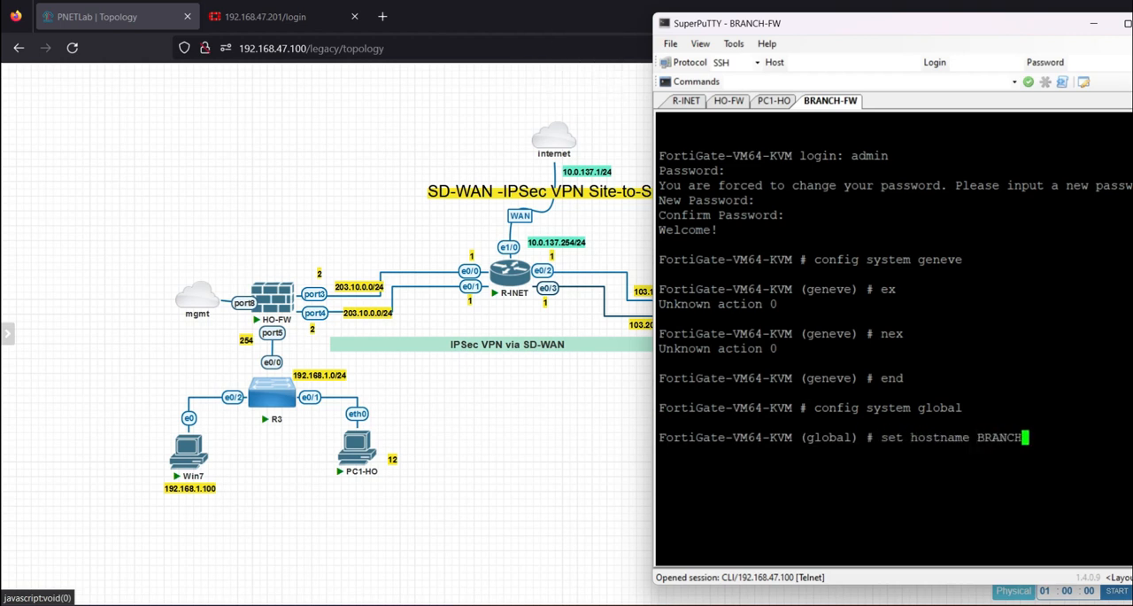
type("-FW")
key("Return")
key("Caps_Lock")
type("en")
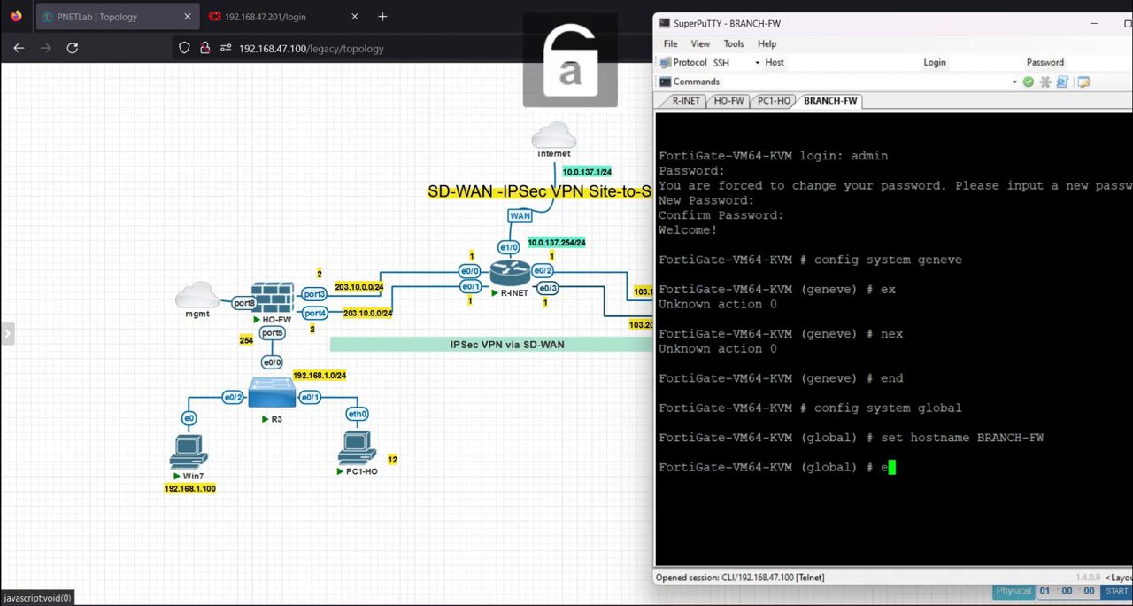
key("Return")
In the system interface configuration, edit port8 and set its IP address to 192.168.47.202/24
type("con")
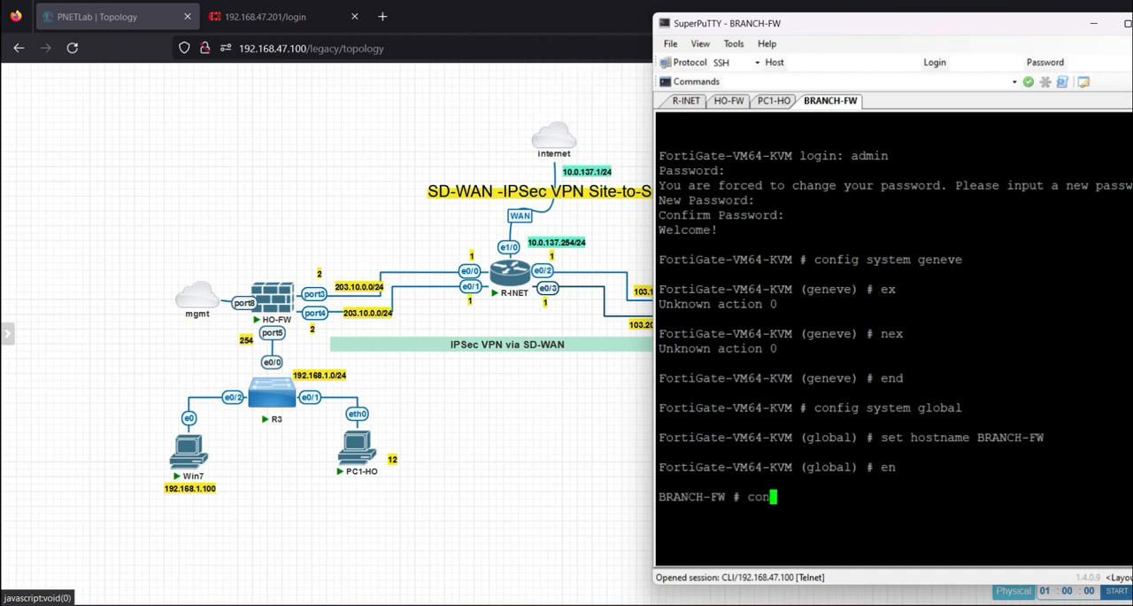
type("fig system interface")
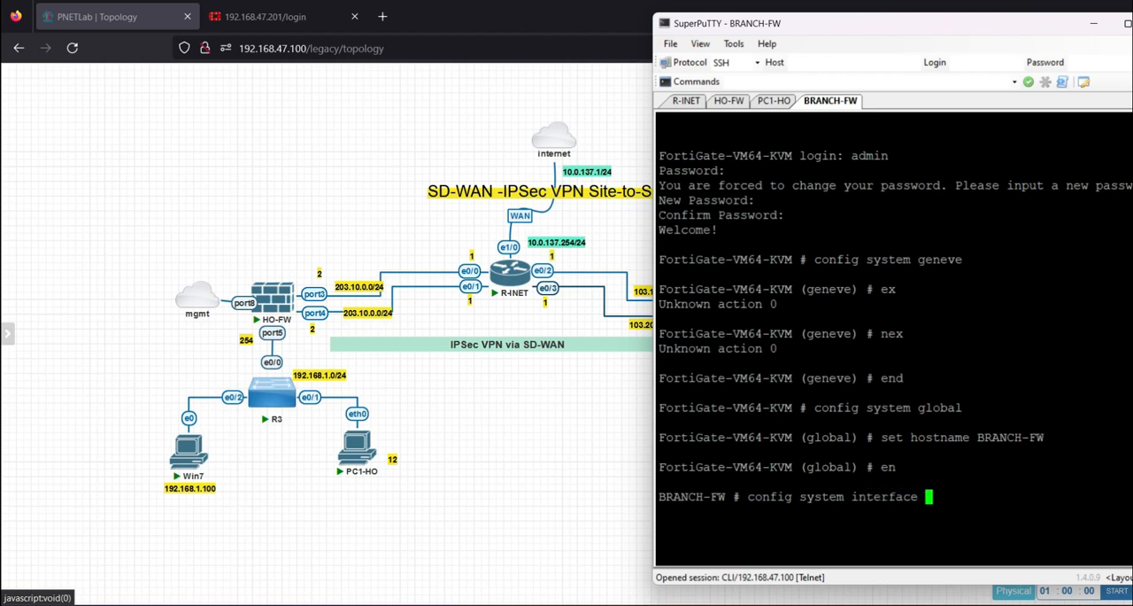
key("Return")
type("edit port8")
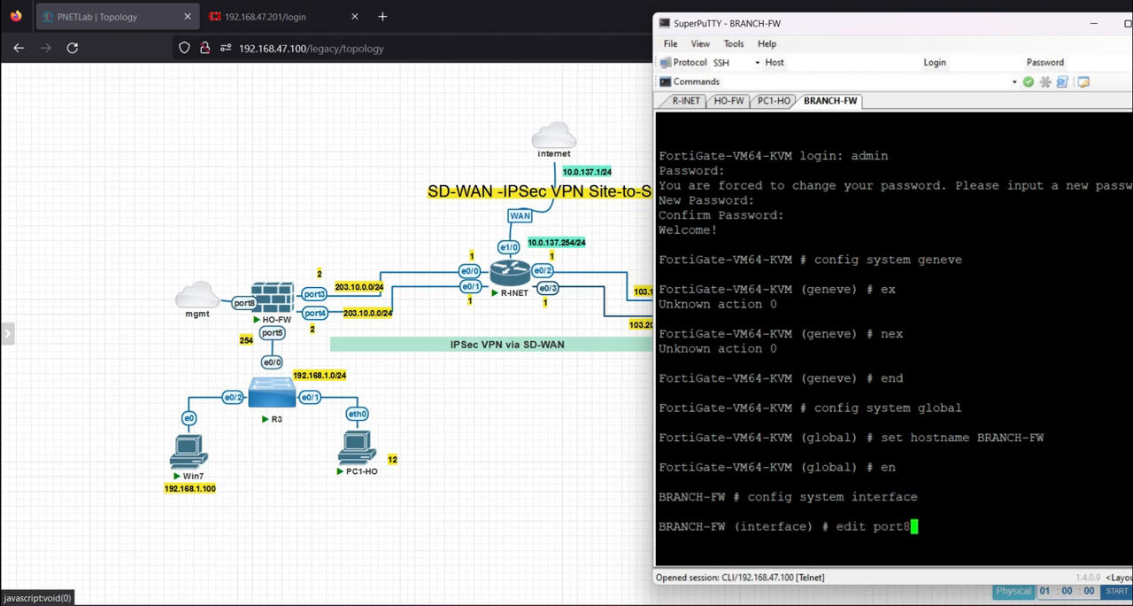
key("Return")
type("set ip 1")
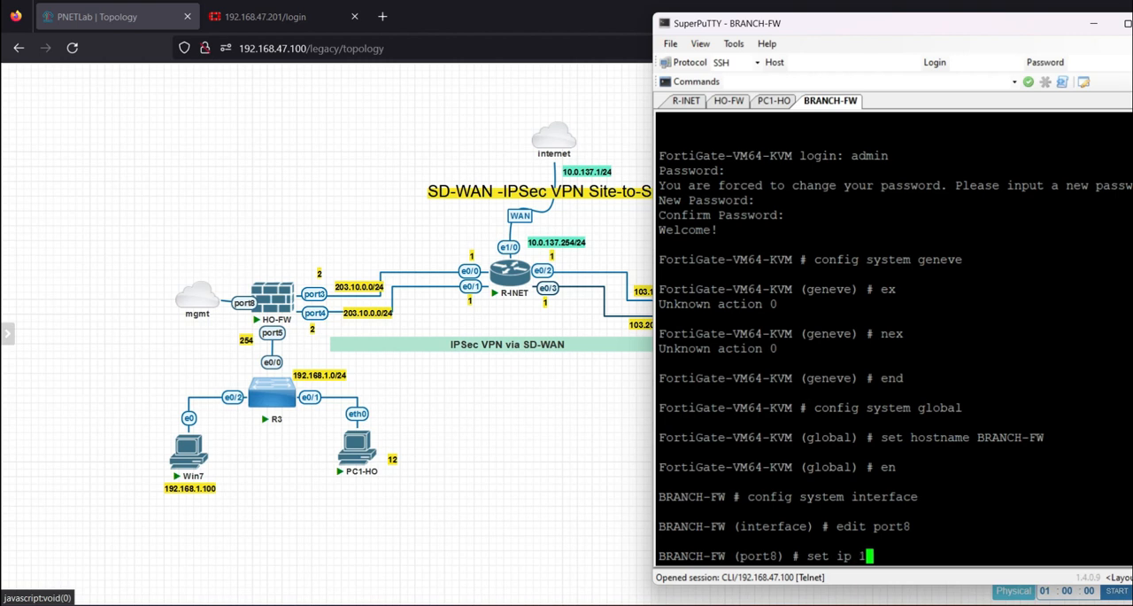
type("92.168.47.202/24")
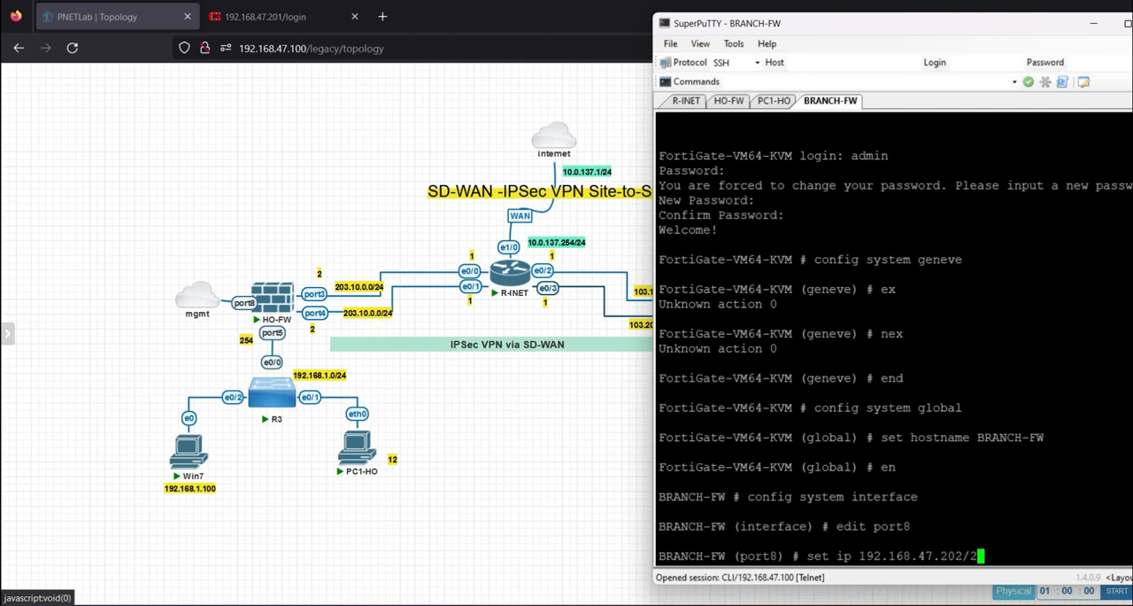
key("Return")
Allow https, http, ping and ssh administrative access on port8 and end the interface configuration
type("set allo")
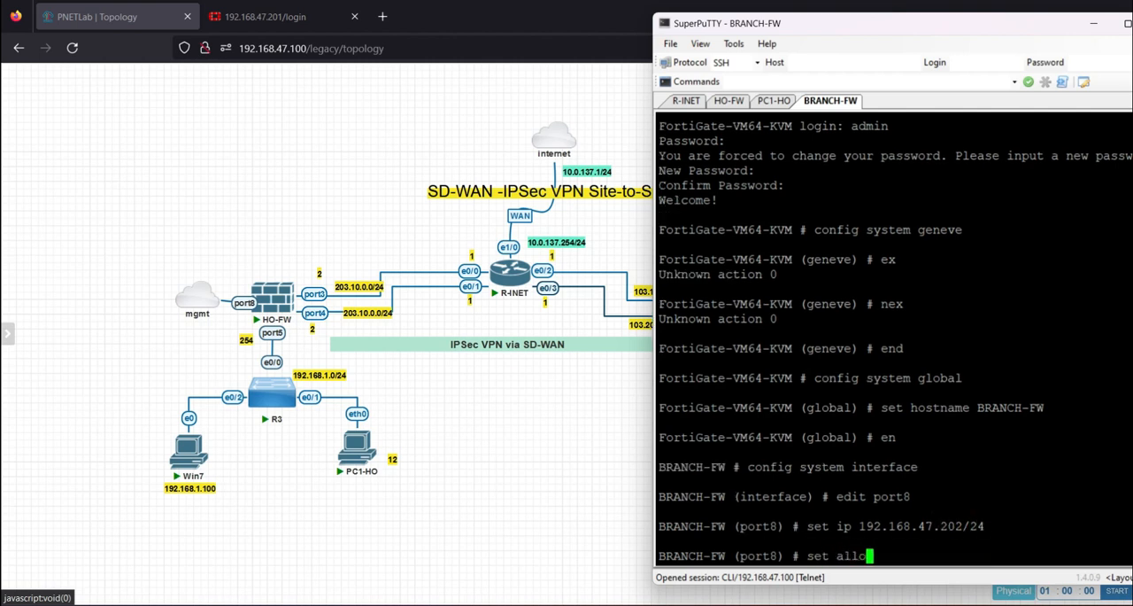
type("waccess https http ")
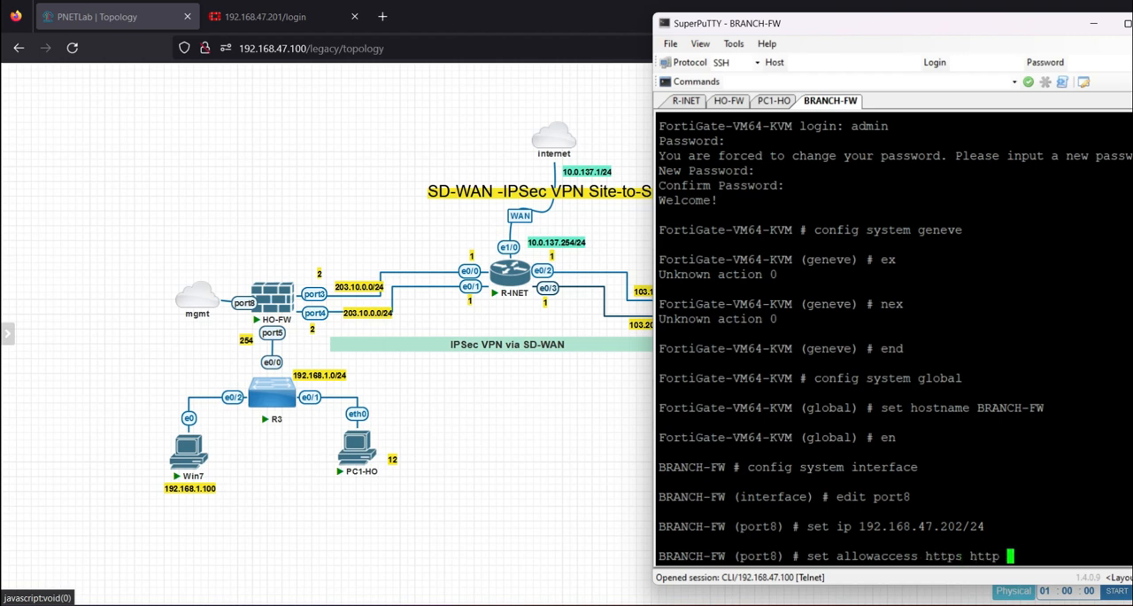
type("ping ssh")
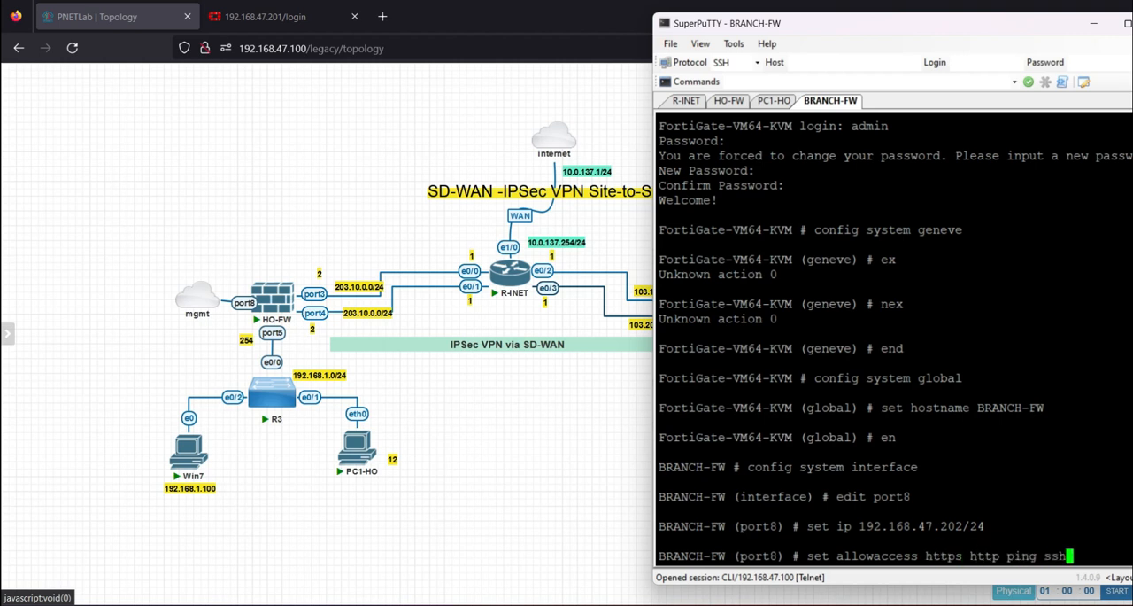
key("Return")
type("end")
key("Return")
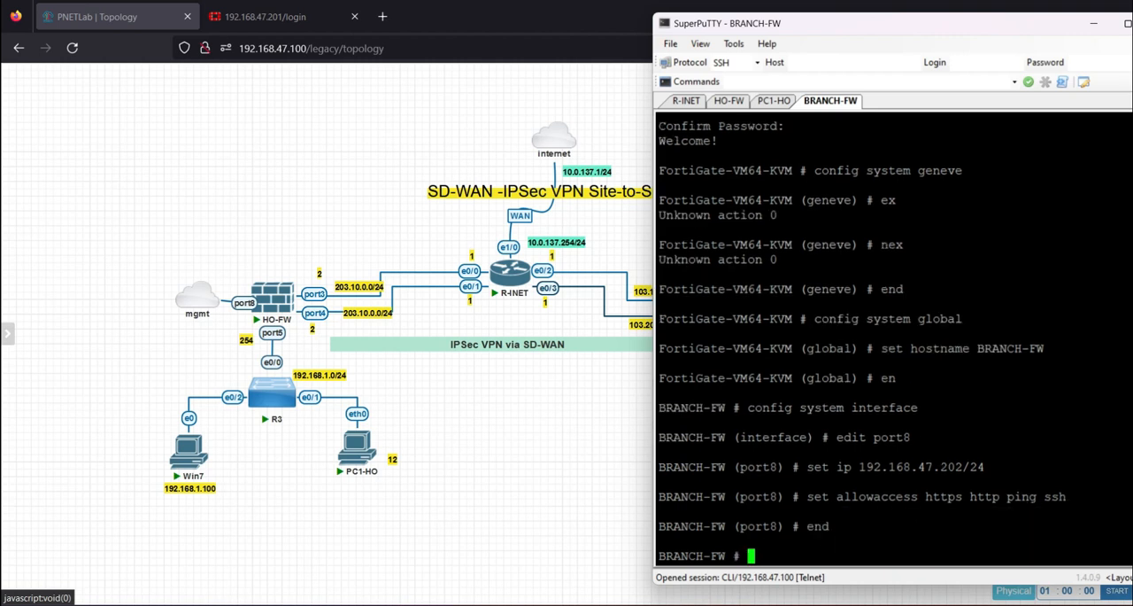
key("Return")
key("Return")
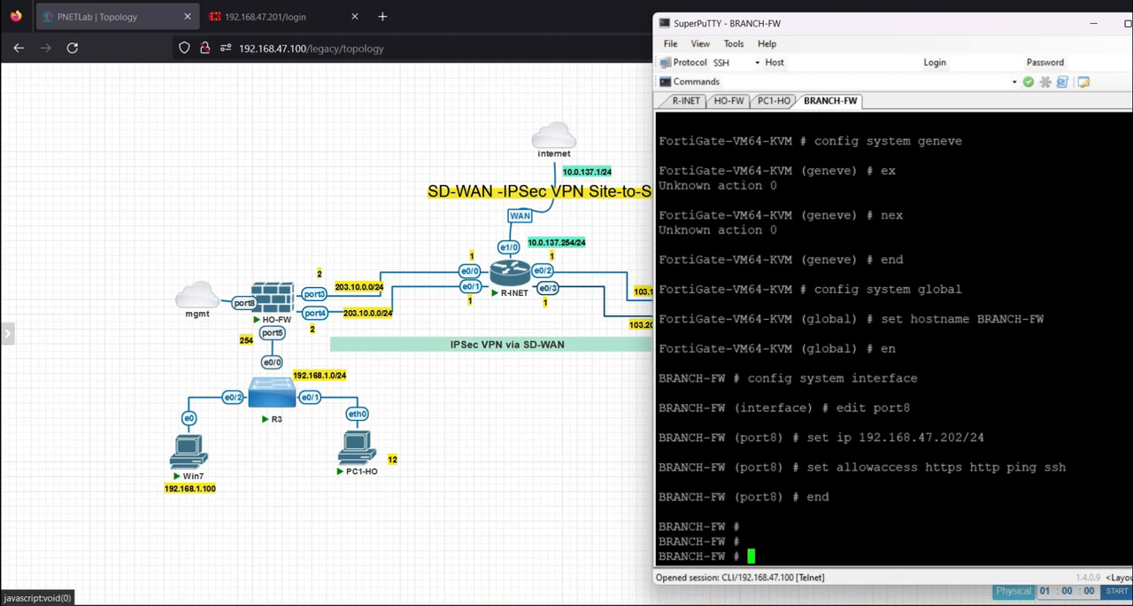
Copy port8's management IP address from the console and open 192.168.47.202 in a new browser tab
left_click_drag(858, 437, 955, 436)
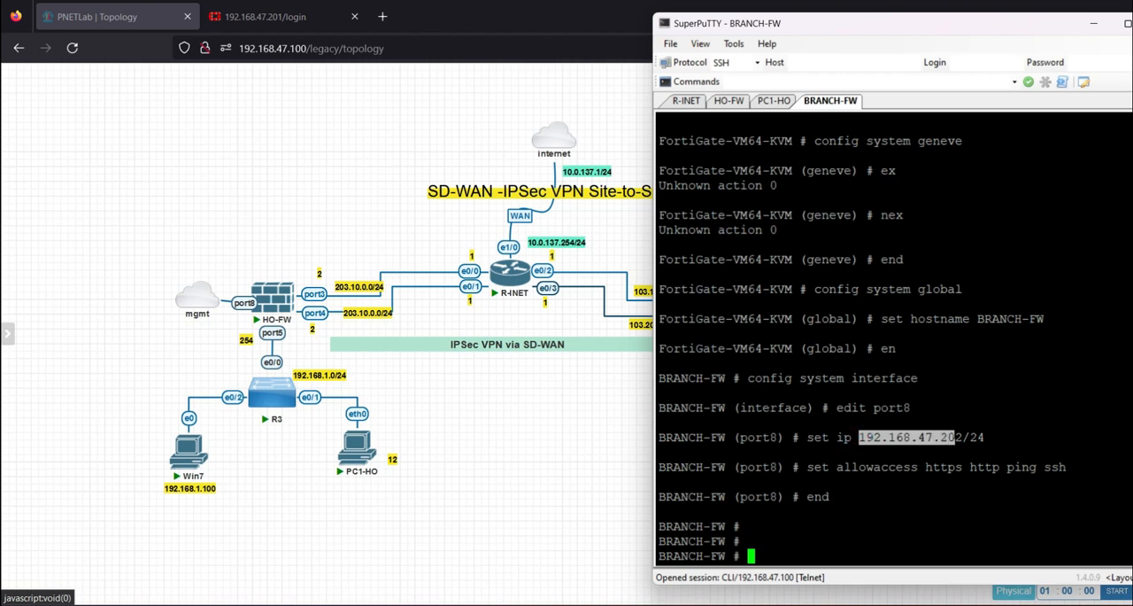
left_click(543, 395)
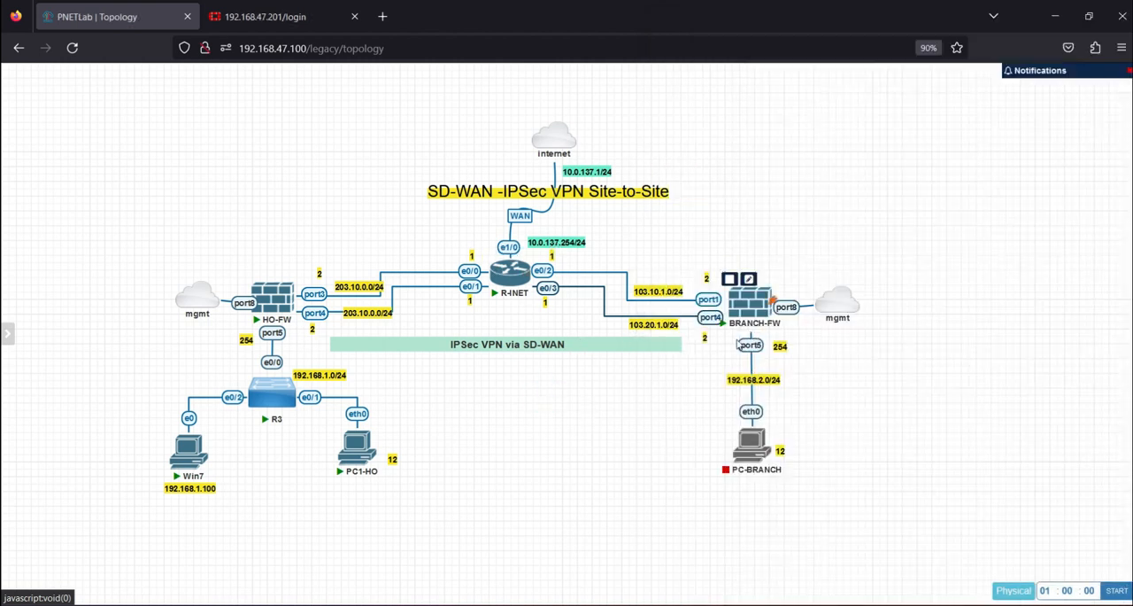
left_click(383, 16)
type("192.168.47.202")
key("Return")
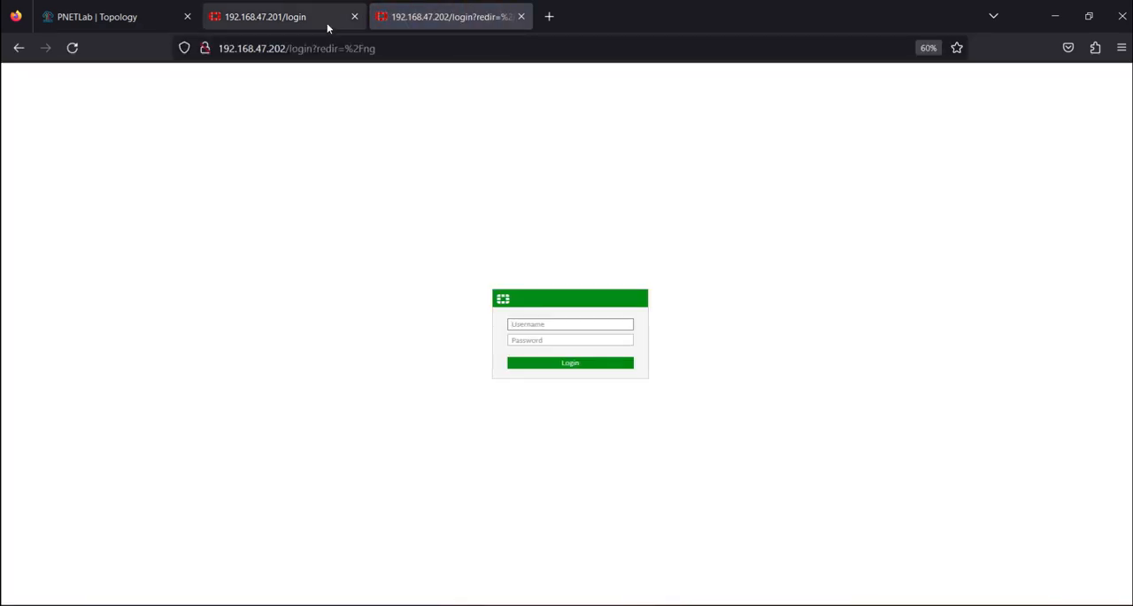
Shrink the browser window and log in to the BRANCH-FW web interface as admin with the account password
left_click(1089, 16)
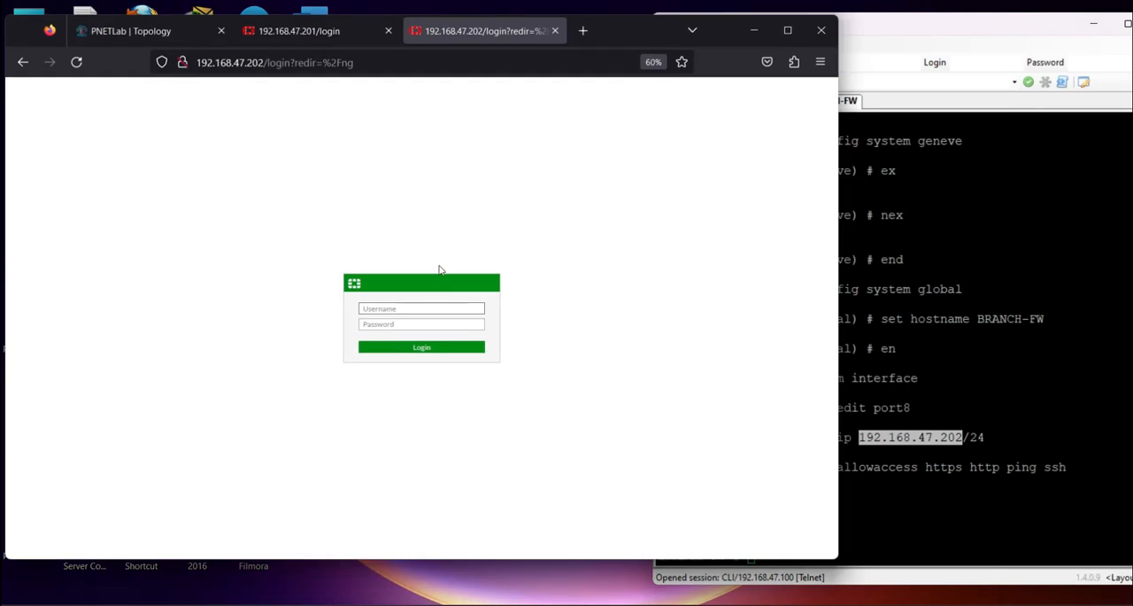
left_click(412, 310)
key("Tab")
type("a")
key("Return")
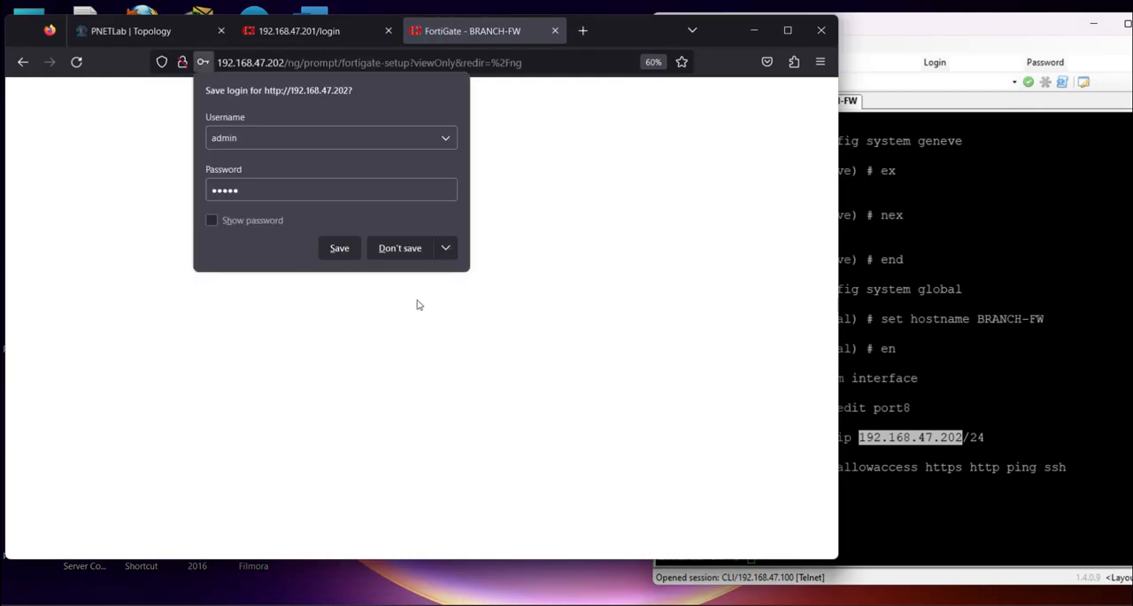
Decline saving the login and dismiss the FortiGate setup and FortiOS 6.4.5 prompts to reach the dashboard
left_click(392, 250)
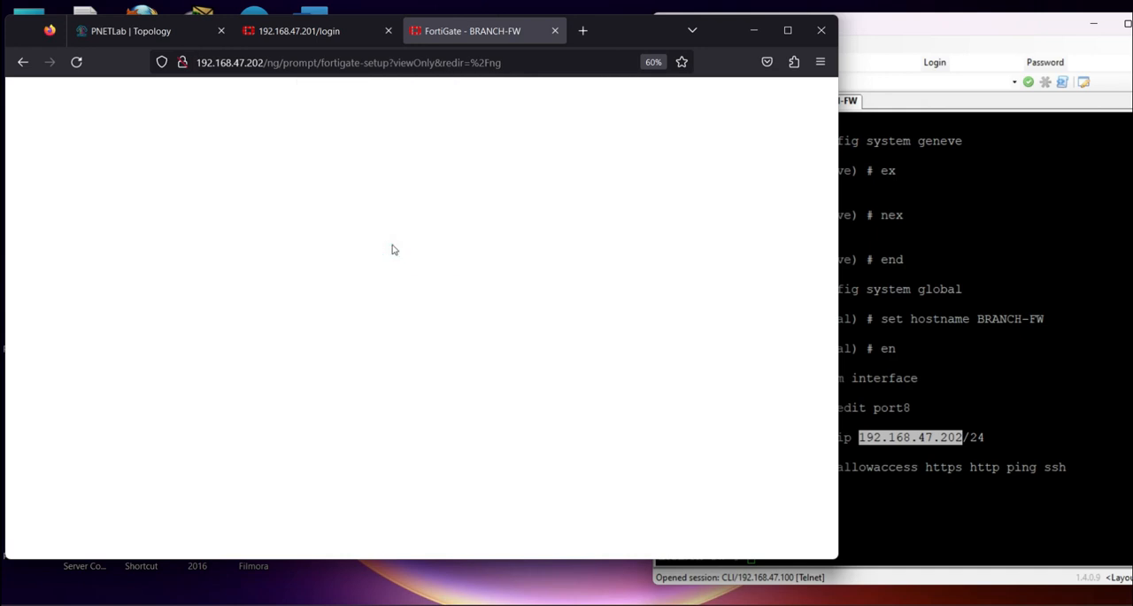
left_click(447, 372)
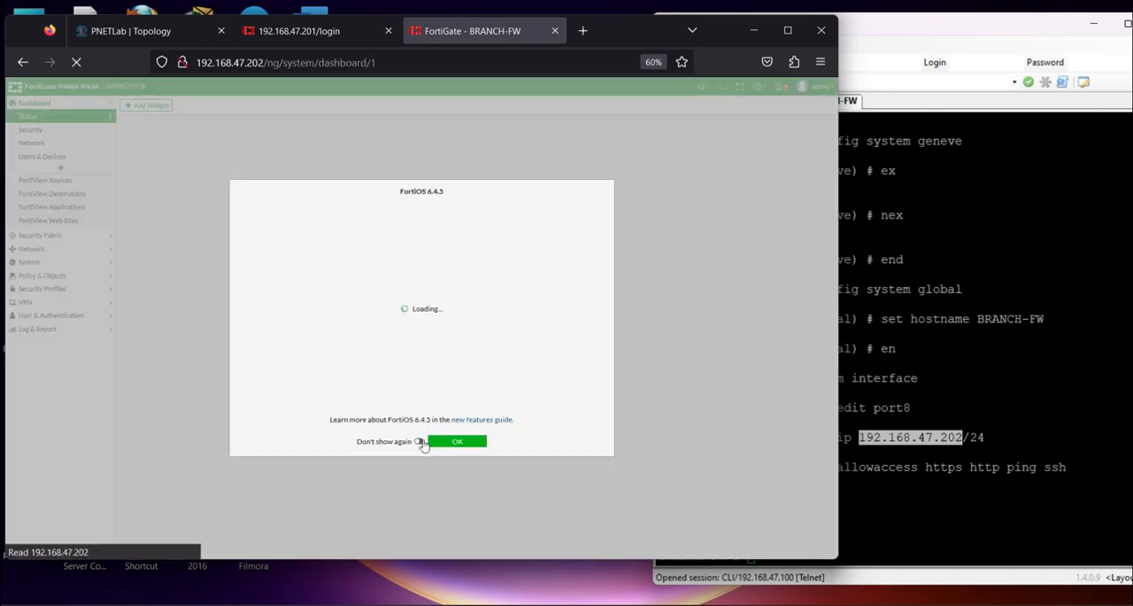
left_click(452, 441)
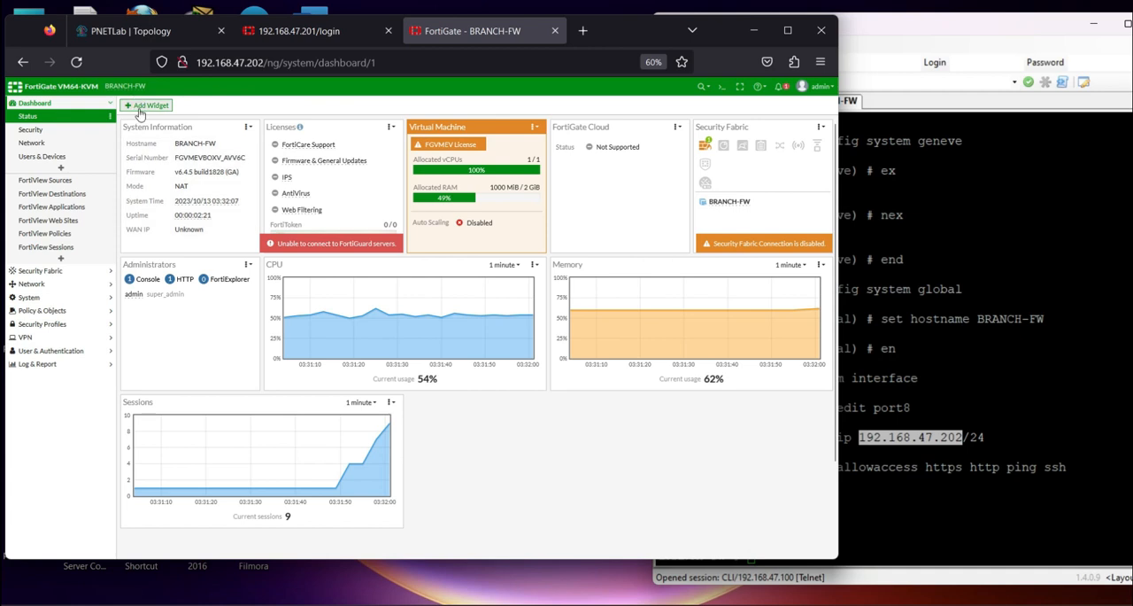
Set the BRANCH-FW web interface theme to Mariner in the system settings and apply it
left_click(50, 301)
left_click(52, 186)
left_click(50, 196)
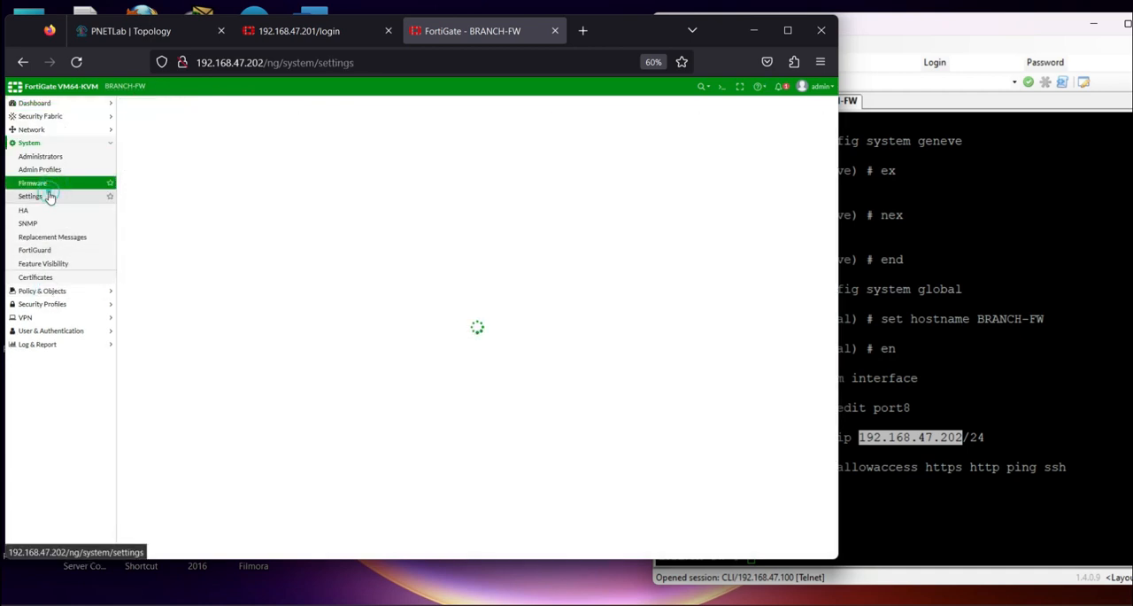
scroll(321, 417, "down", 3)
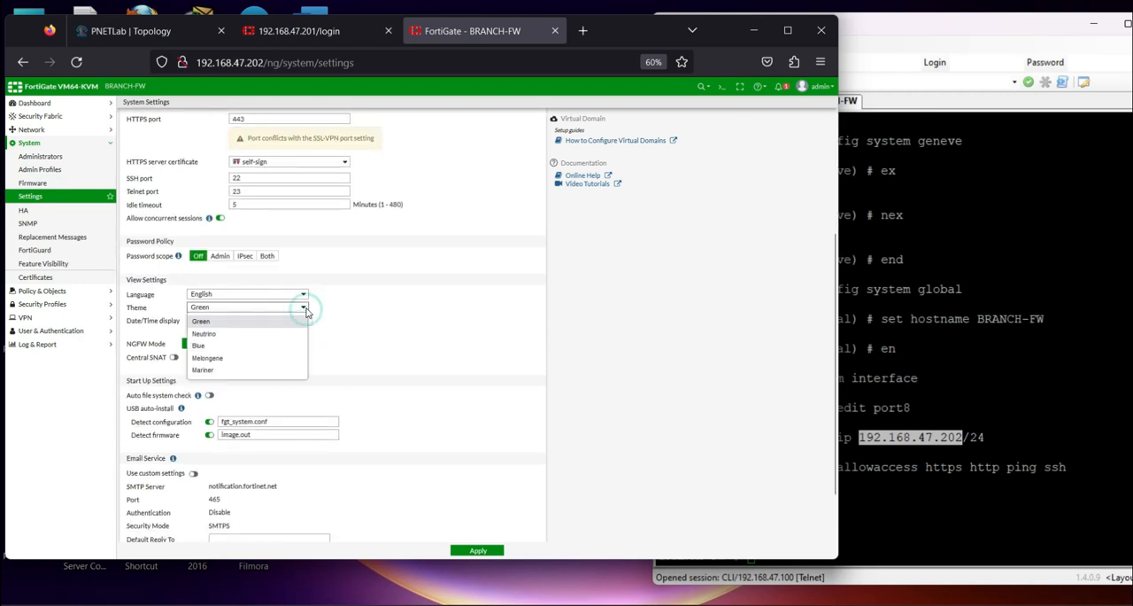
left_click(237, 370)
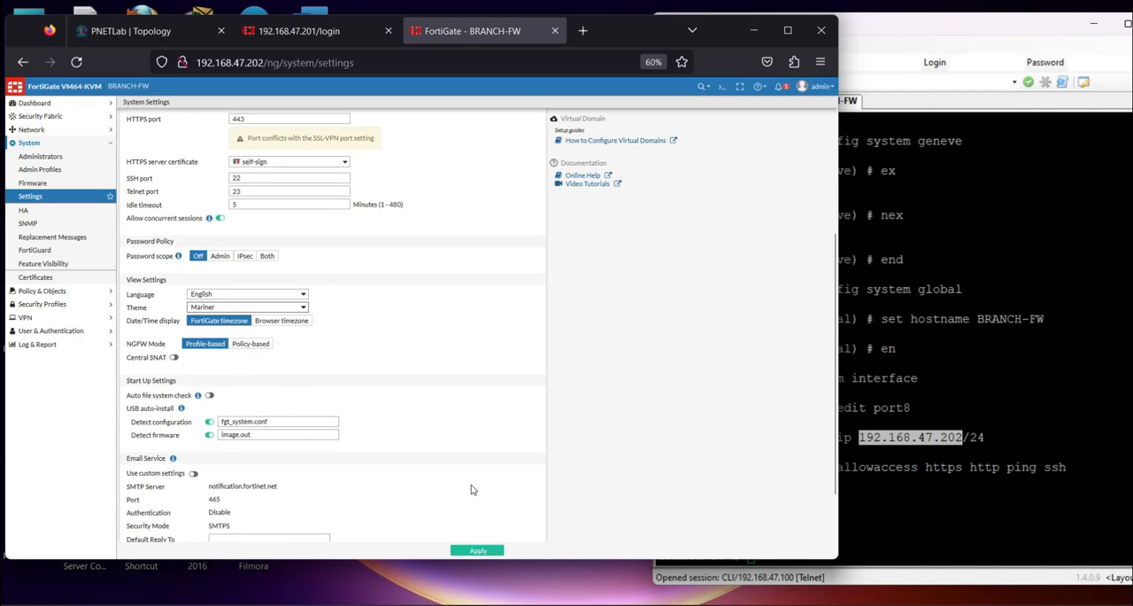
left_click(479, 550)
Log in to the HO-FW web interface as admin with the account password and decline saving the login
left_click(291, 33)
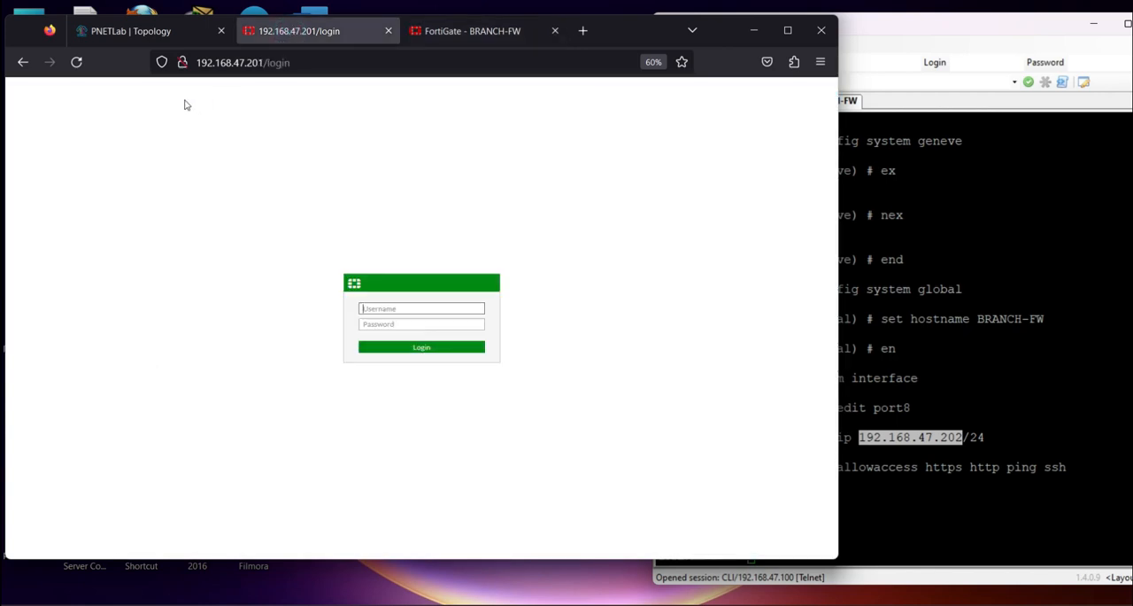
left_click(396, 307)
type("admin")
key("Tab")
type("12345")
key("Return")
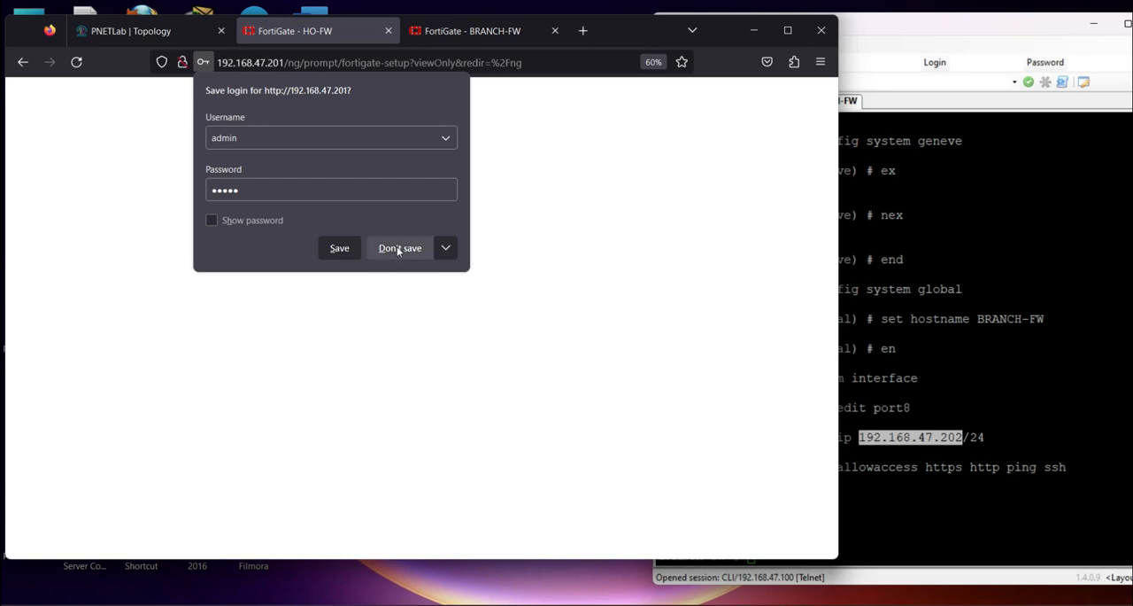
left_click(396, 248)
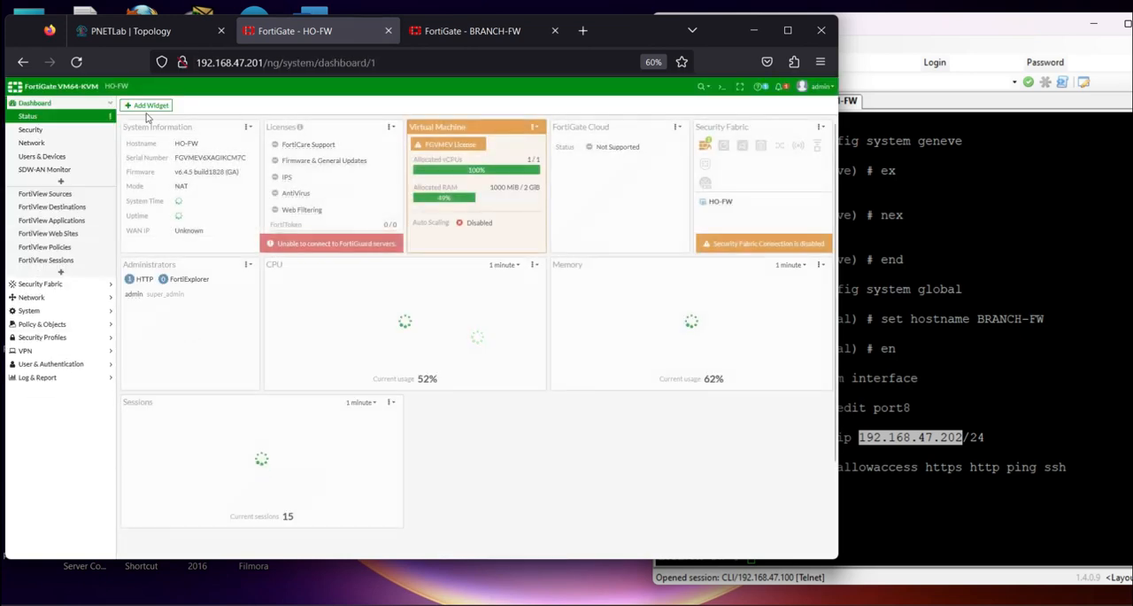
Compare BRANCH-FW's physical interface list with its port labels in the PNETLab topology
left_click(471, 34)
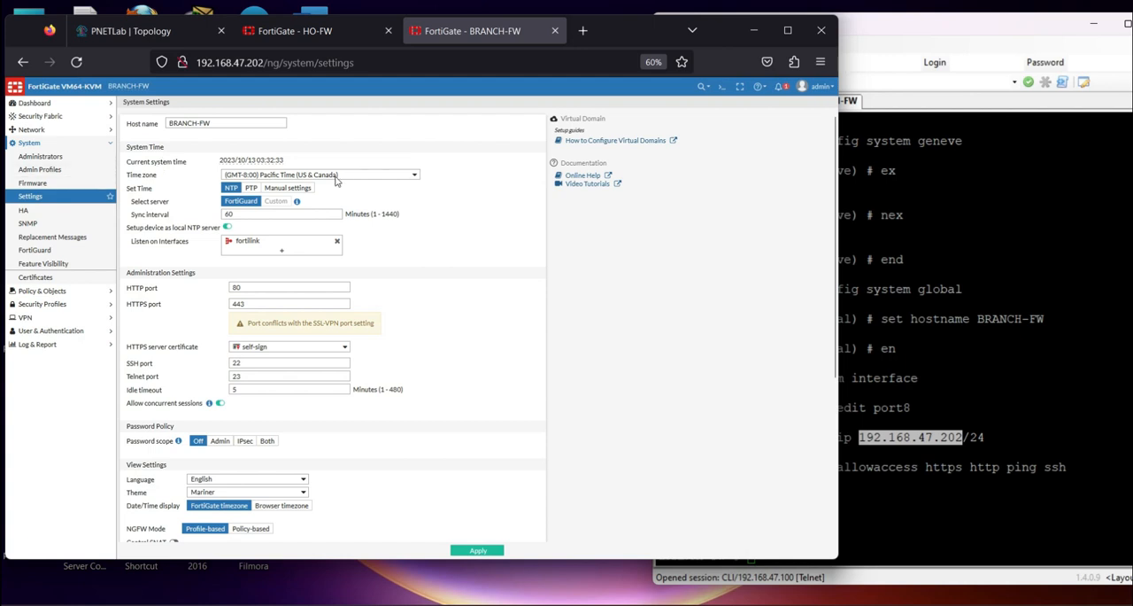
left_click(53, 130)
left_click(56, 143)
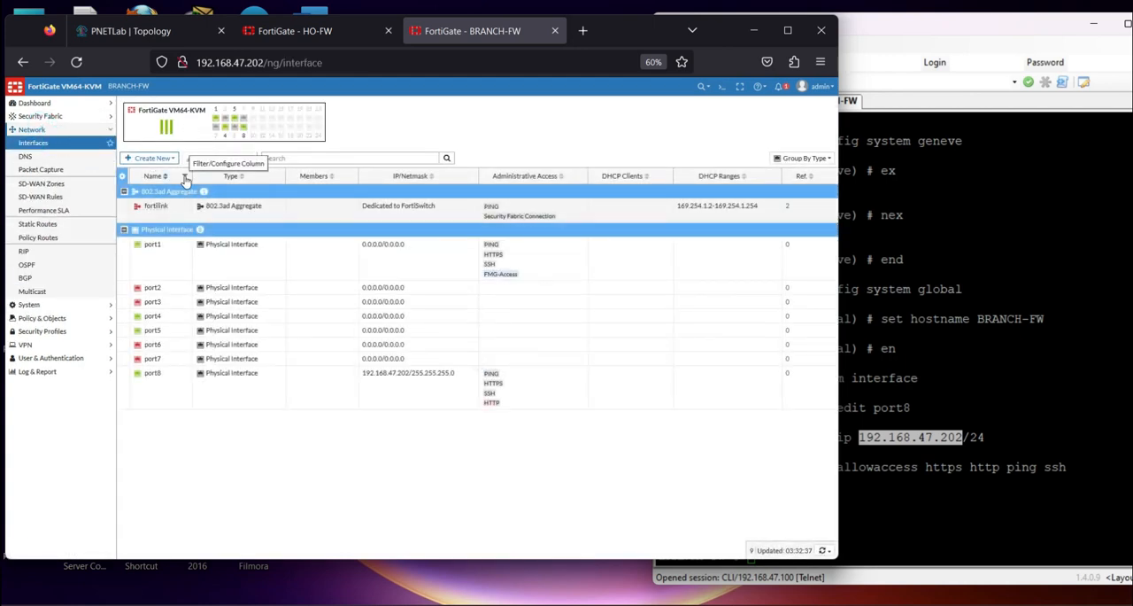
left_click(136, 30)
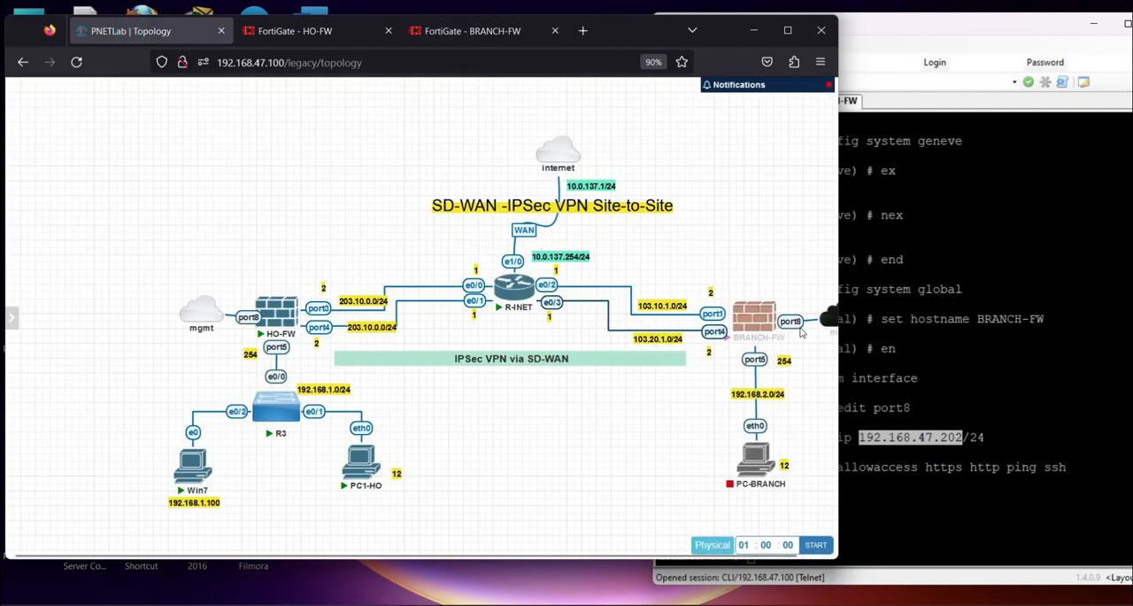
left_click(472, 30)
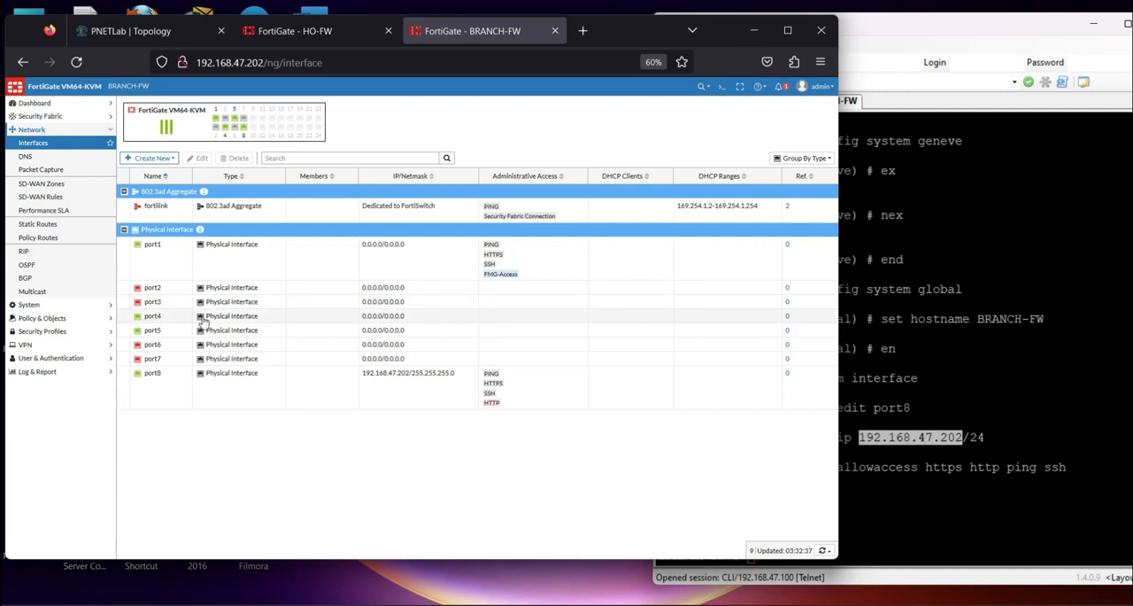
In the PNETLab topology, replace the link between R-INET e0/2 and BRANCH-FW port1 with one from e0/2 to port3
left_click(130, 30)
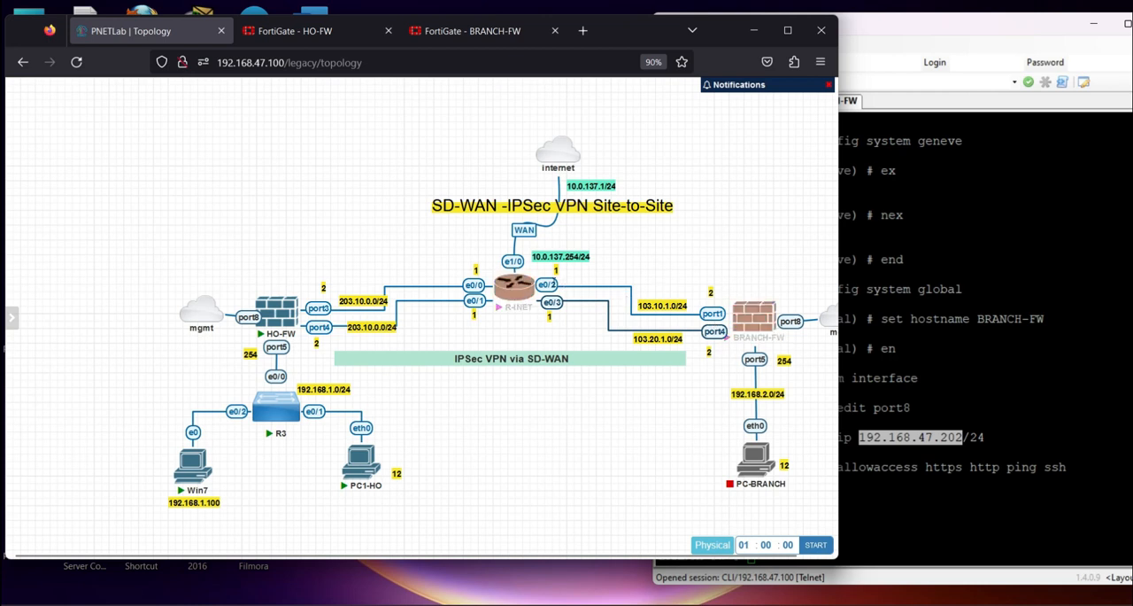
right_click(554, 286)
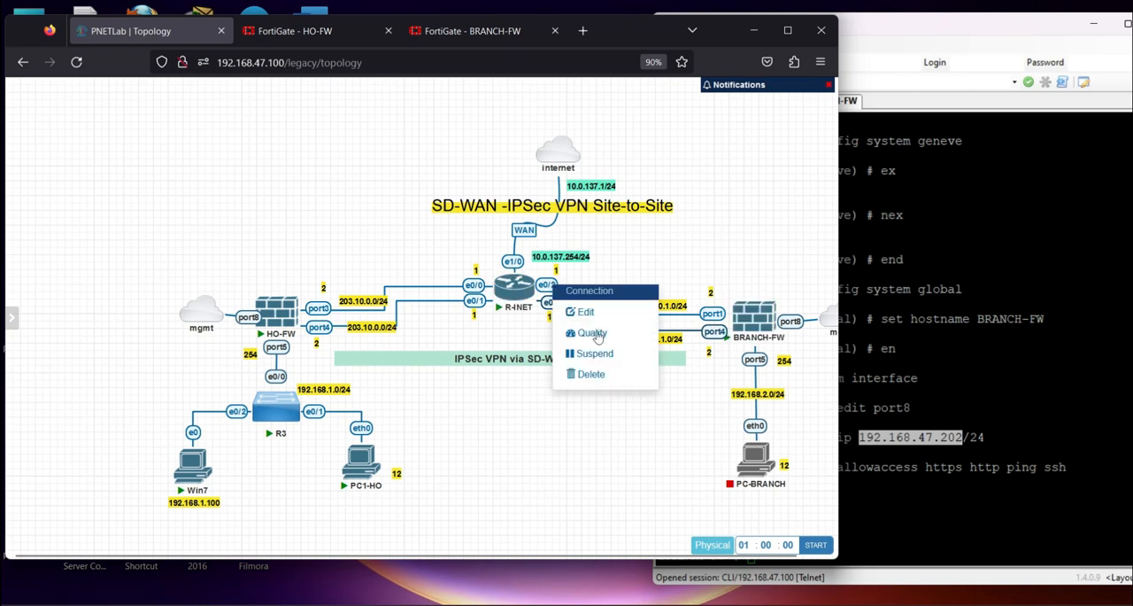
left_click(603, 373)
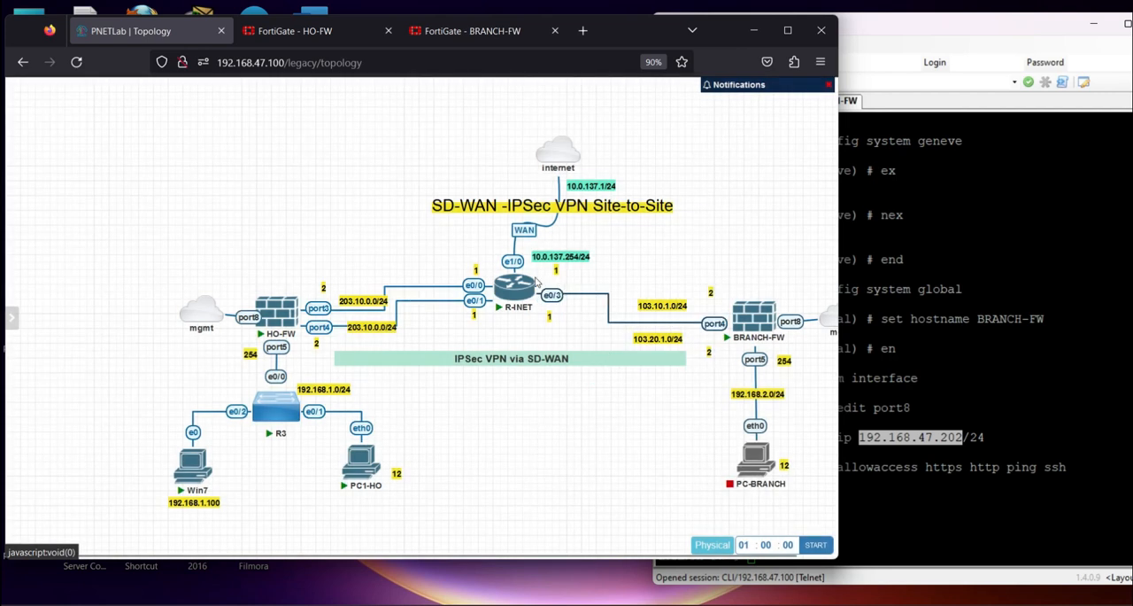
mouse_move(533, 283)
left_click_drag(534, 284, 761, 323)
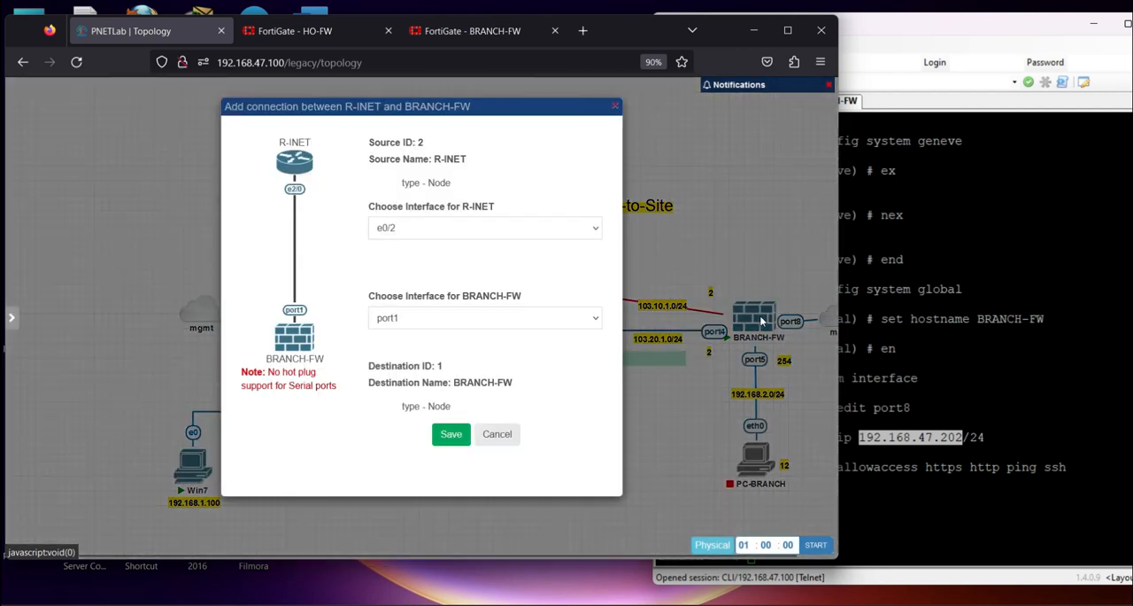
left_click(434, 318)
left_click(410, 372)
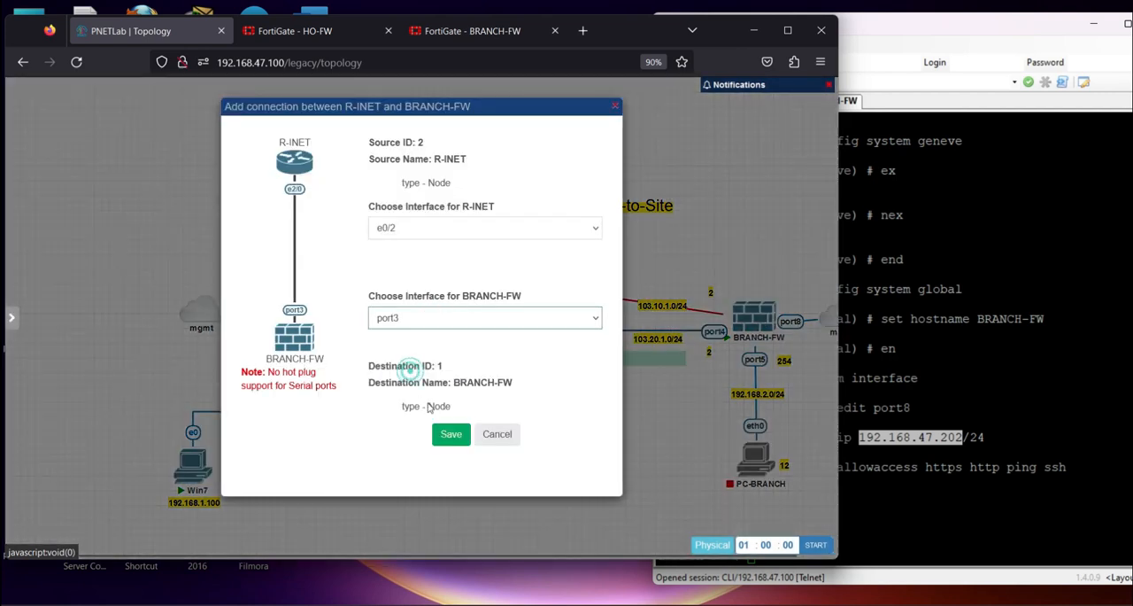
left_click(451, 433)
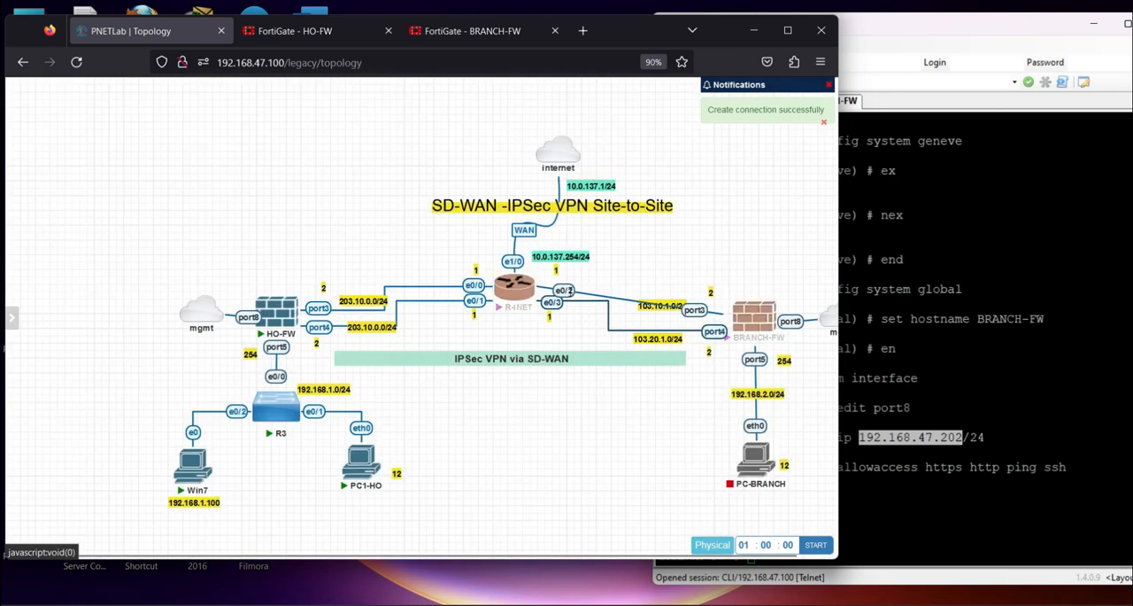
Change the line type of the new R-INET e0/2 to BRANCH-FW port3 link to Flowchart and apply it
right_click(572, 290)
left_click(595, 319)
left_click(40, 110)
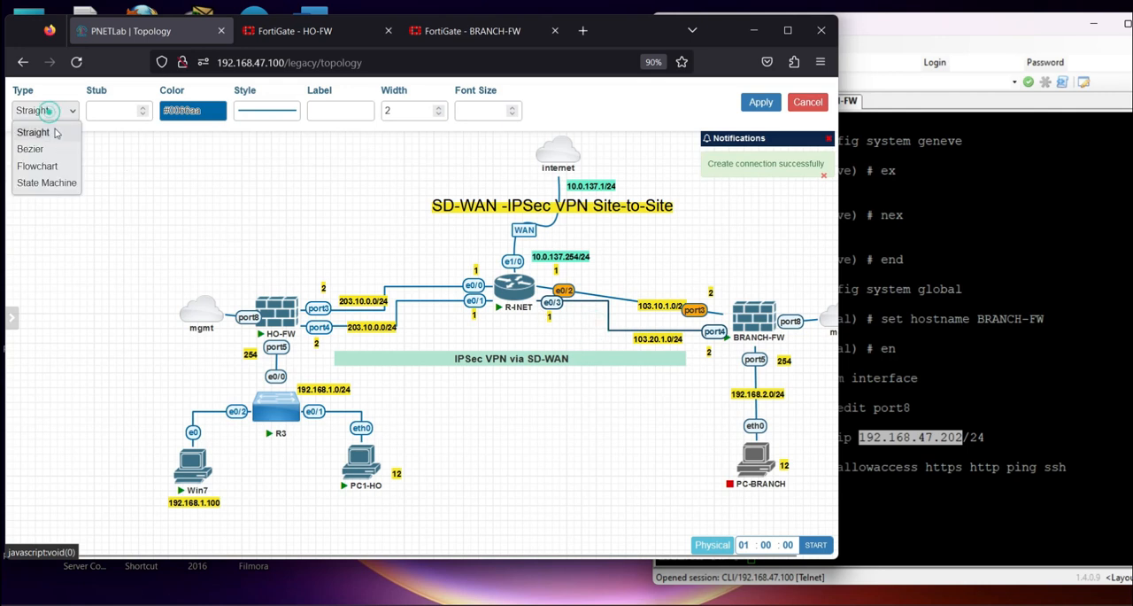
left_click(56, 167)
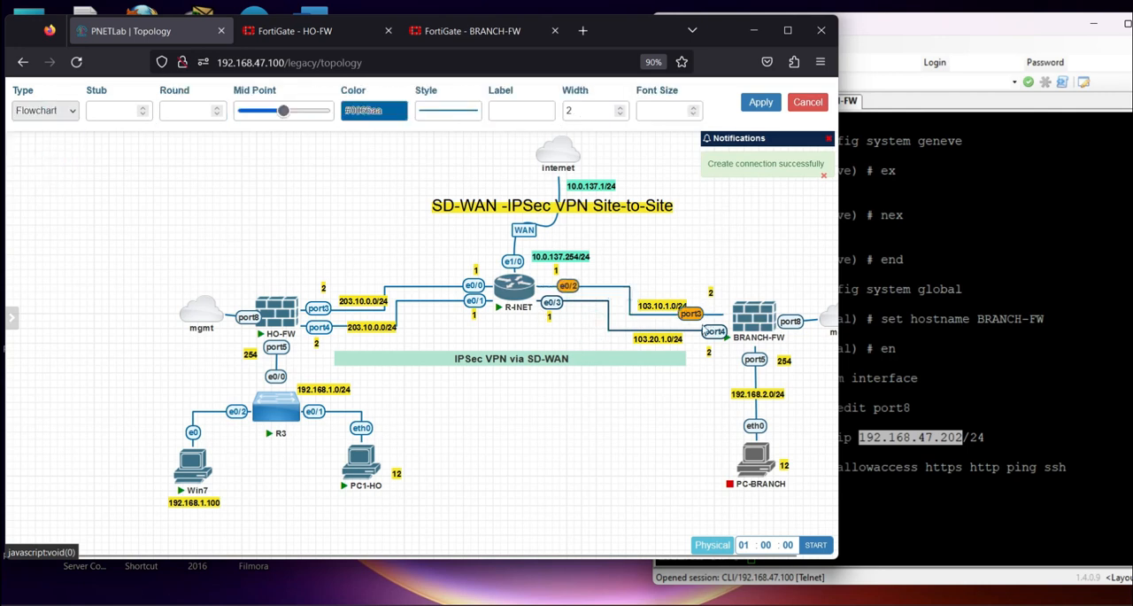
left_click(761, 103)
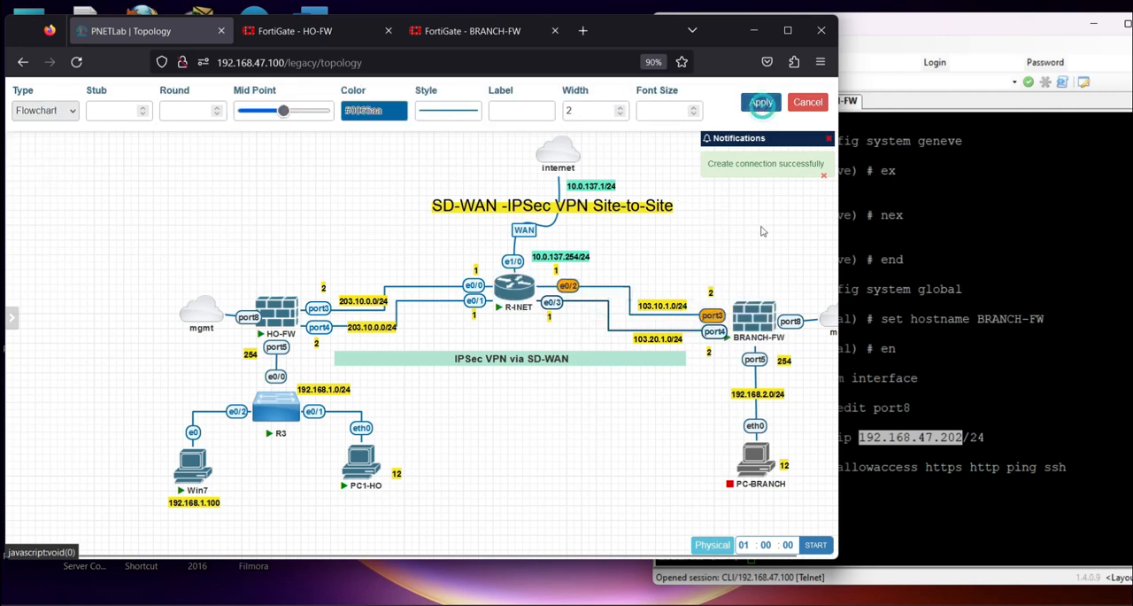
Open BRANCH-FW's port3 for editing and set its alias to WAN1
left_click(448, 31)
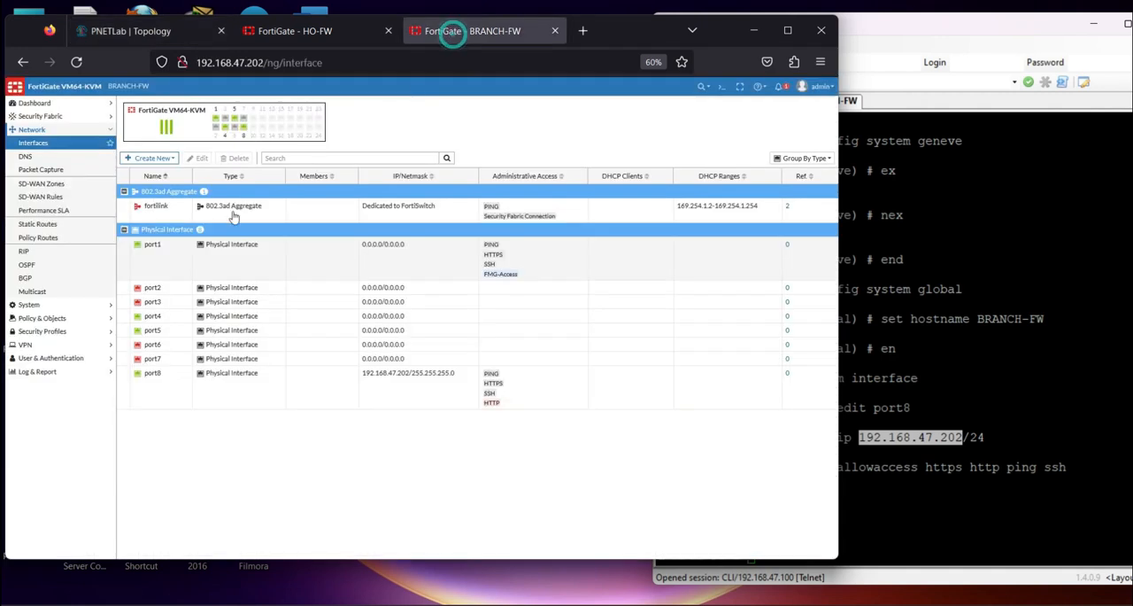
left_click(160, 305)
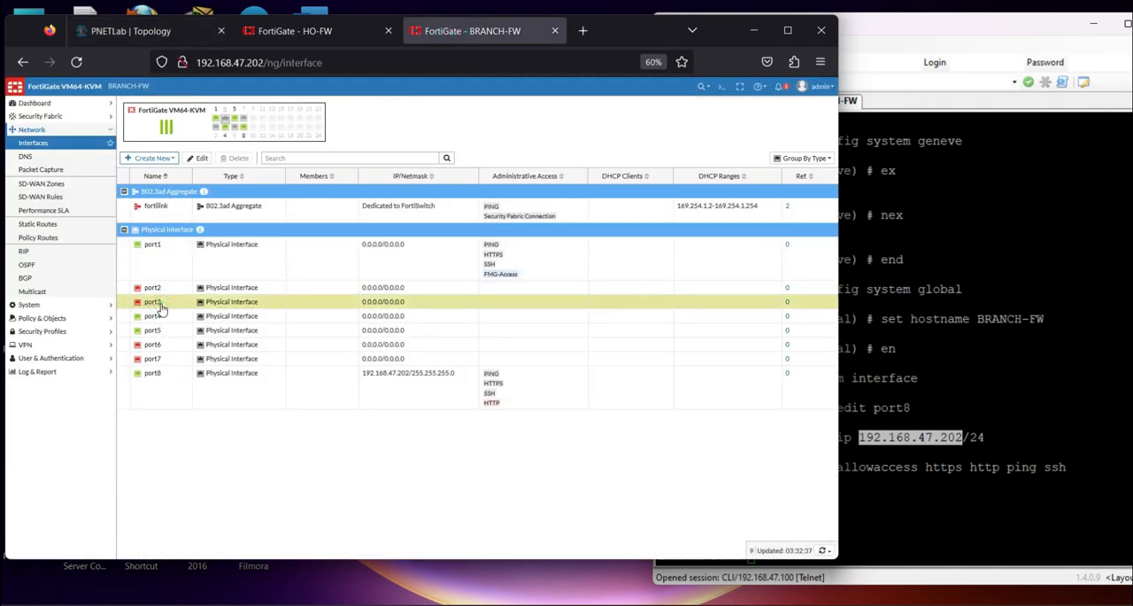
double_click(161, 305)
left_click(206, 139)
type("WAN1")
Set port3's IP/netmask to 103.10.1.2/24
left_click(261, 228)
key("Caps_Lock")
type("103")
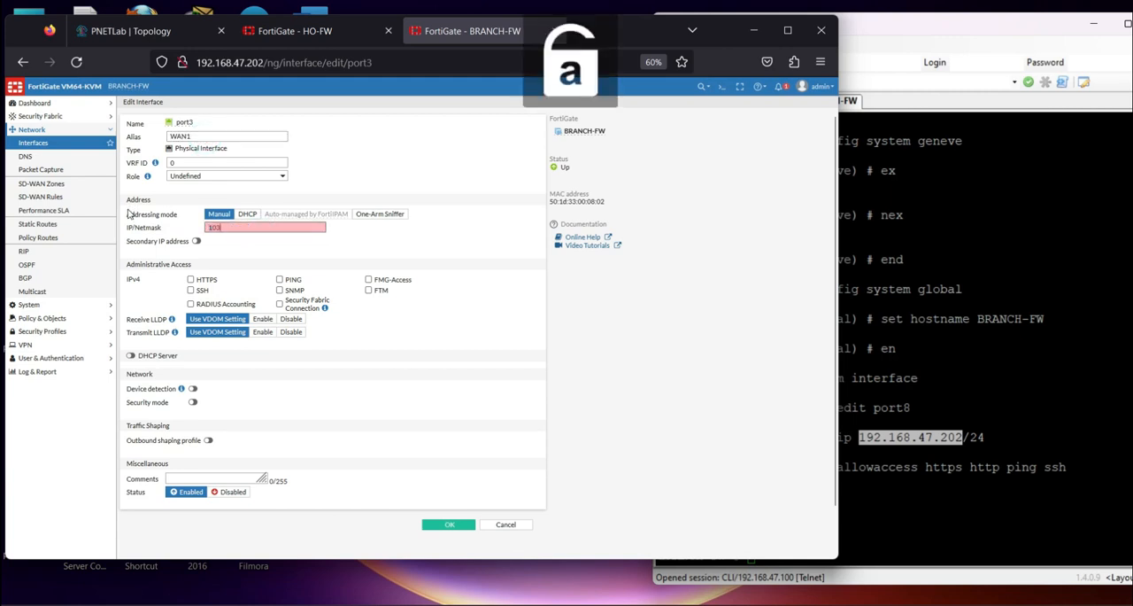
type(".10.1")
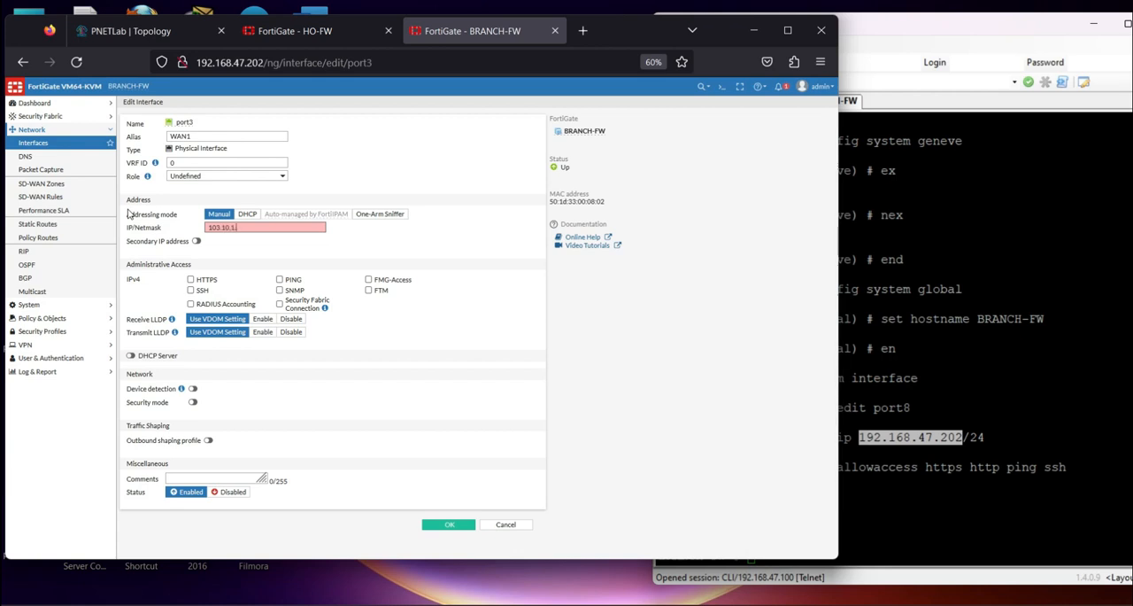
type(".2/24")
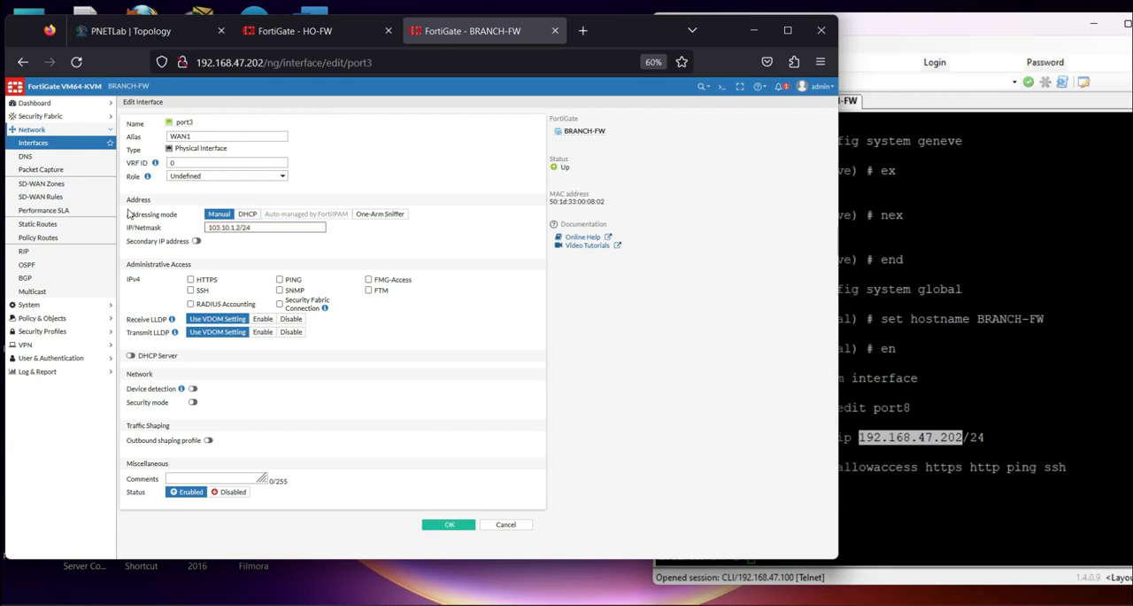
Copy port3's IP/netmask, allow PING administrative access and save the interface
key("ctrl+a")
key("ctrl+c")
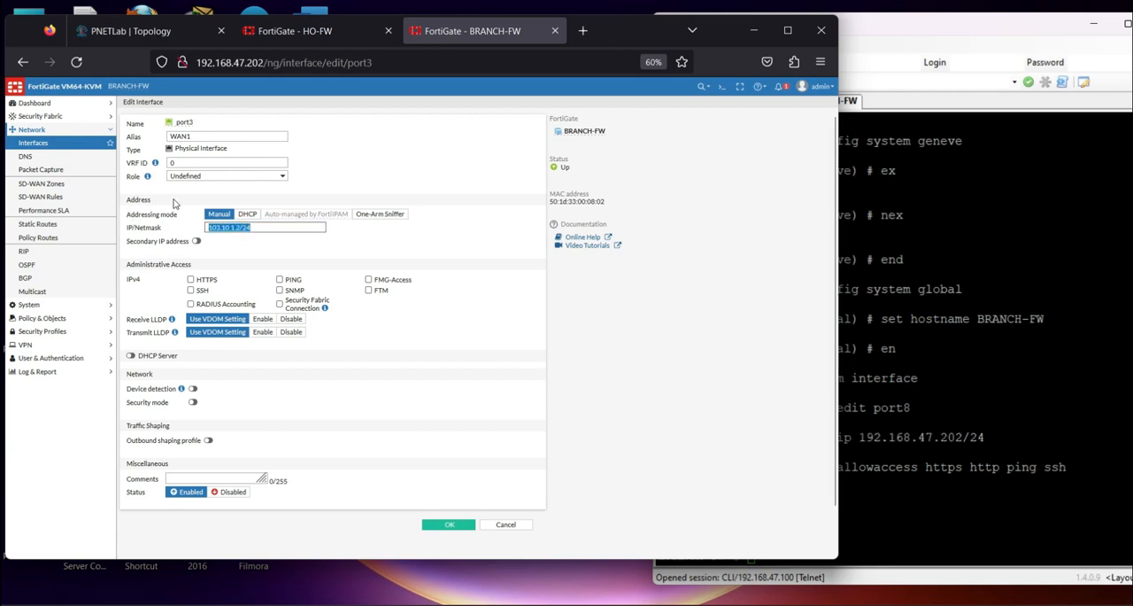
left_click(280, 280)
left_click(449, 524)
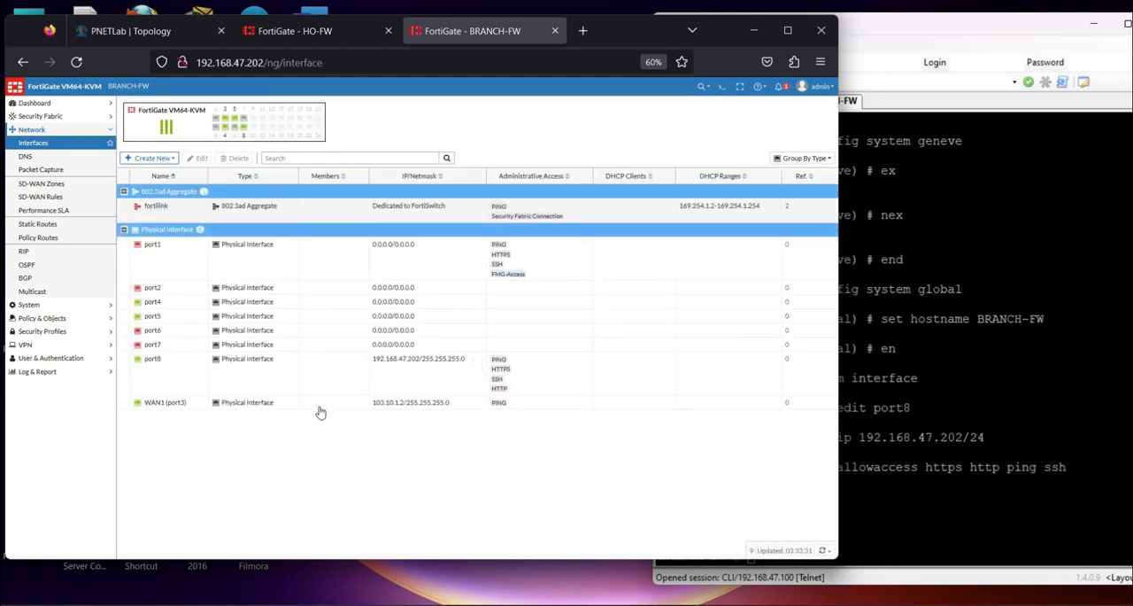
Open port4 for editing and set its IP/netmask to 103.20.1.2/24 by adapting the copied port3 address
key("ctrl+plus")
left_click(180, 322)
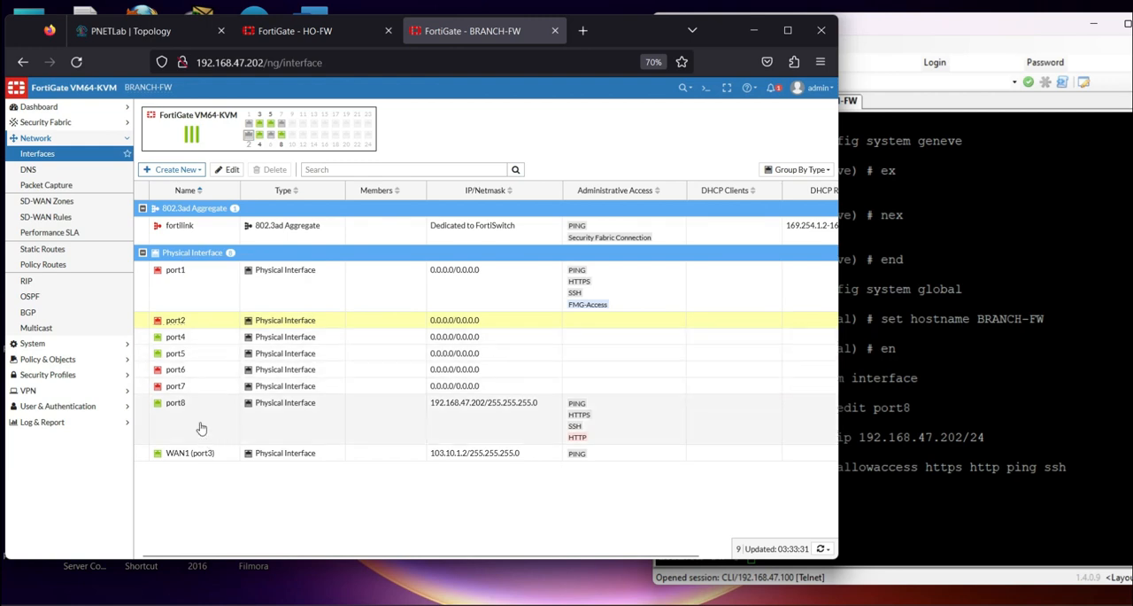
double_click(182, 338)
left_click_drag(316, 254, 203, 248)
key("ctrl+v")
left_click(258, 253)
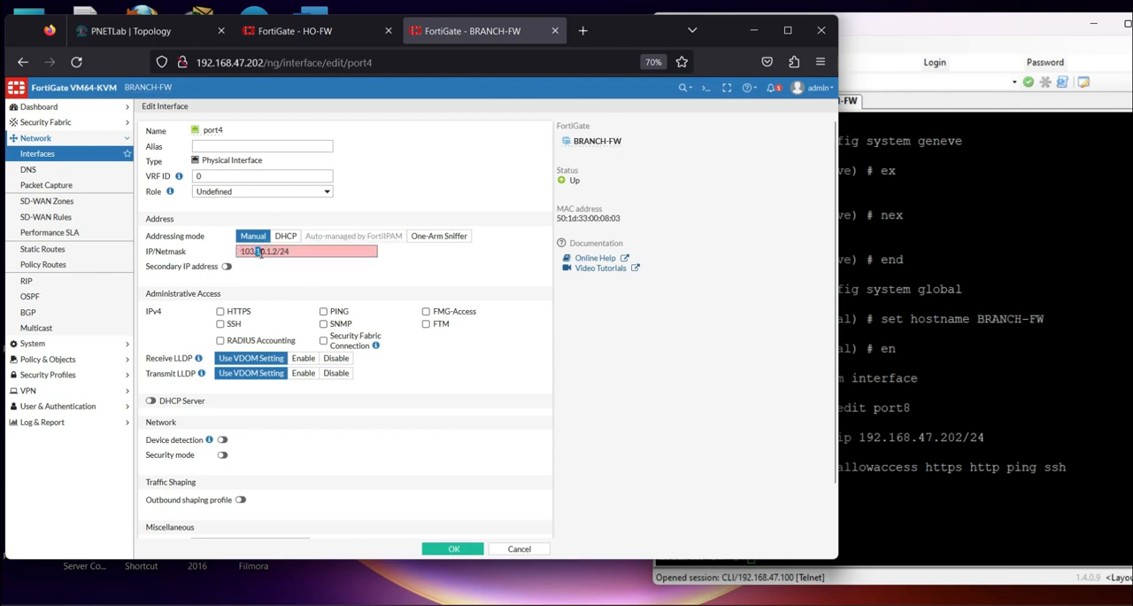
key("BackSpace")
type("2")
Give port4 the alias WAN2, allow PING administrative access and save the interface
left_click(237, 149)
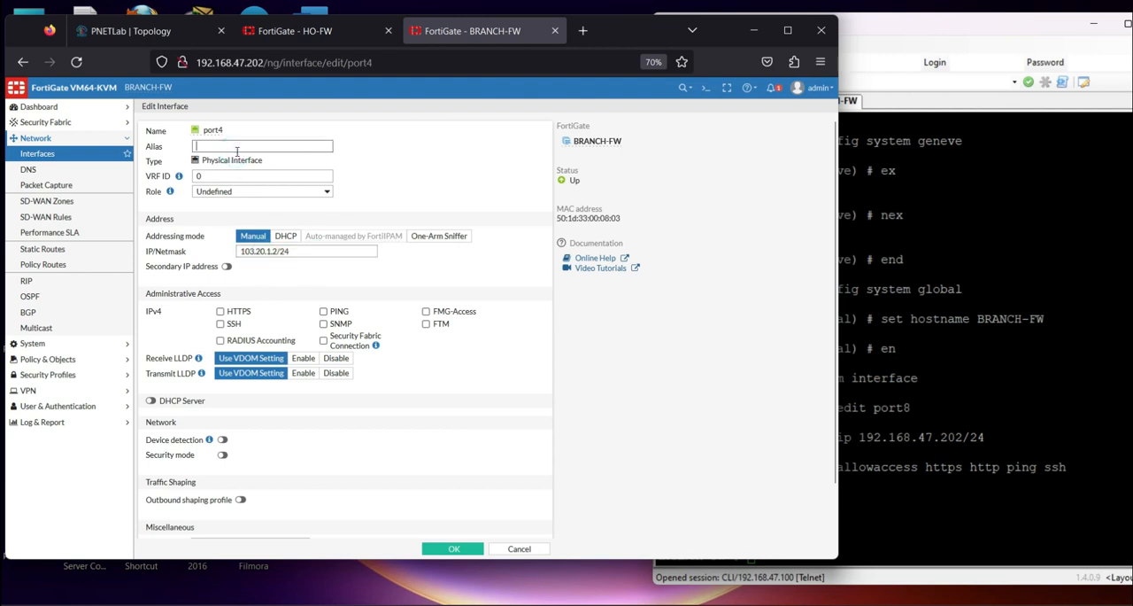
key("Caps_Lock")
type("W")
left_click(324, 310)
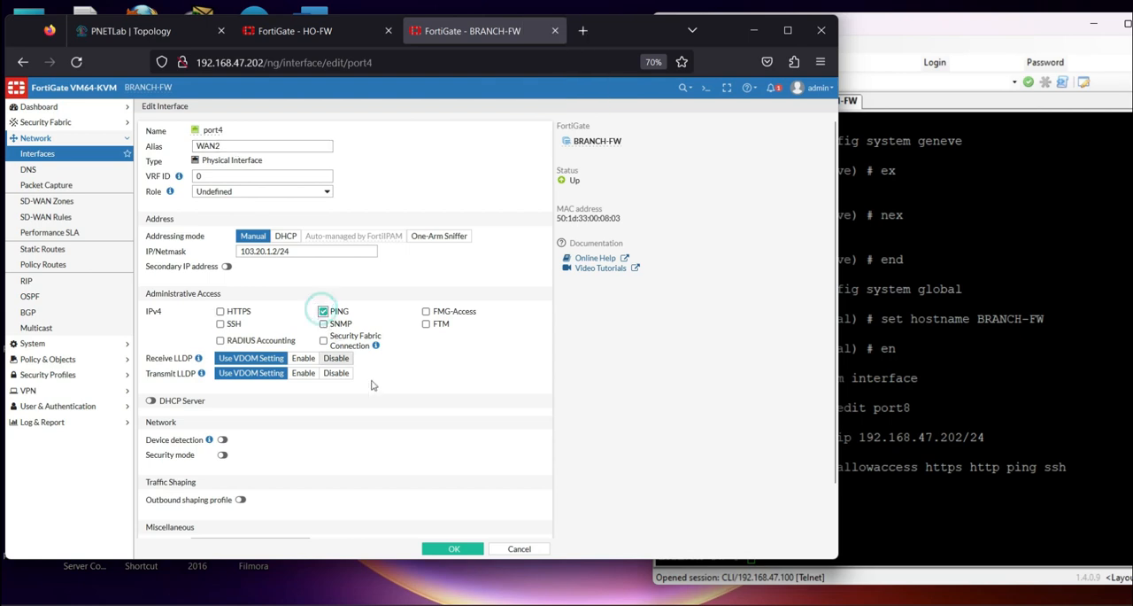
left_click(444, 547)
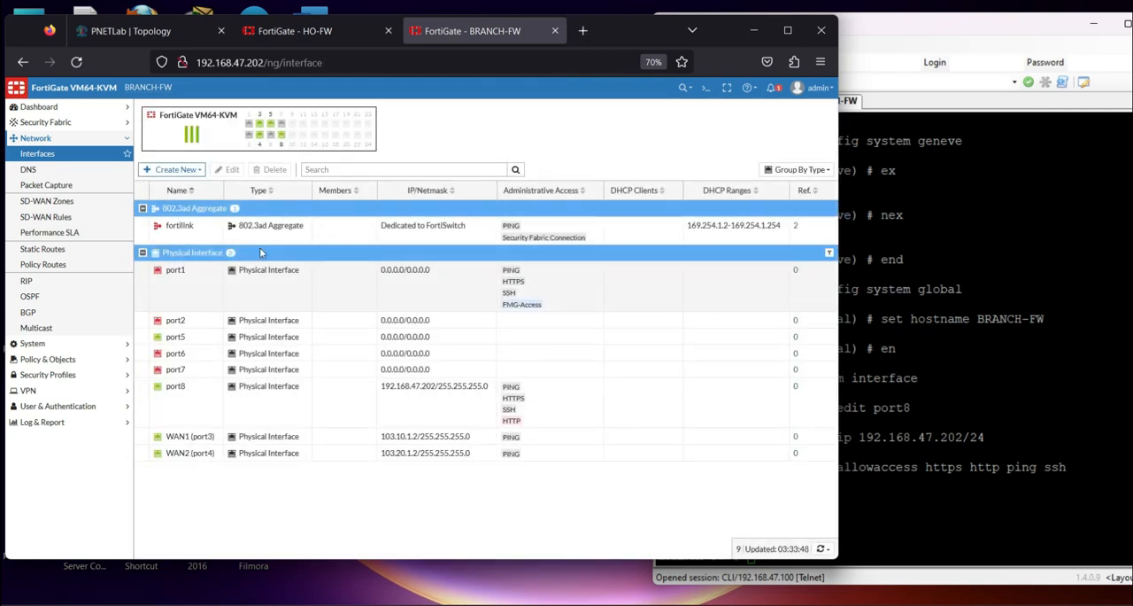
Open port5 for editing and set its alias to LAN-BRACNH
double_click(169, 337)
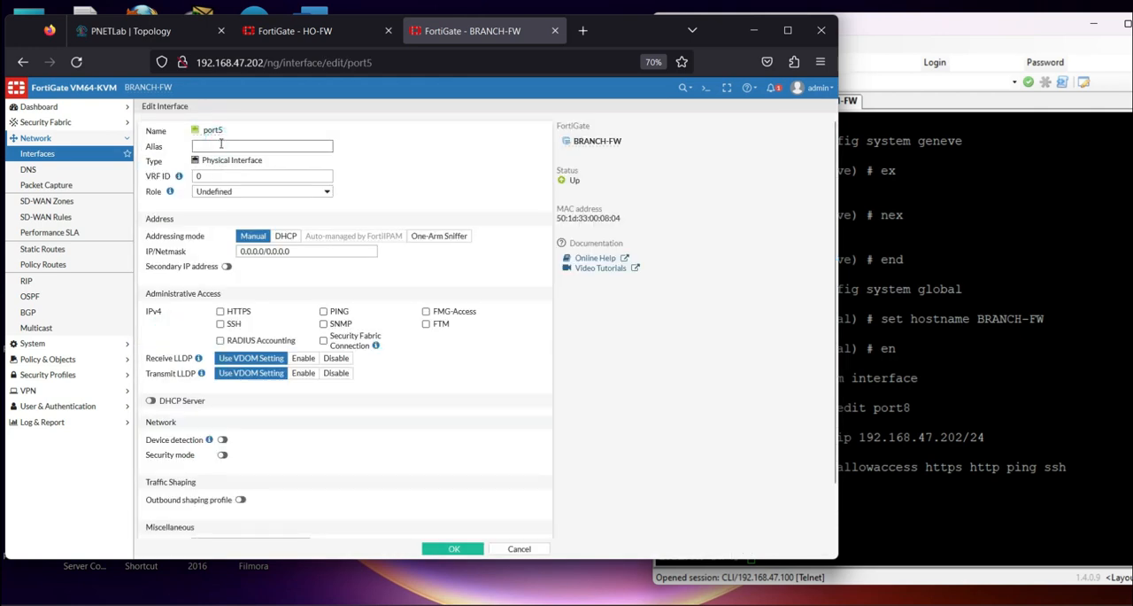
left_click(221, 144)
type("LAN-BRACNH")
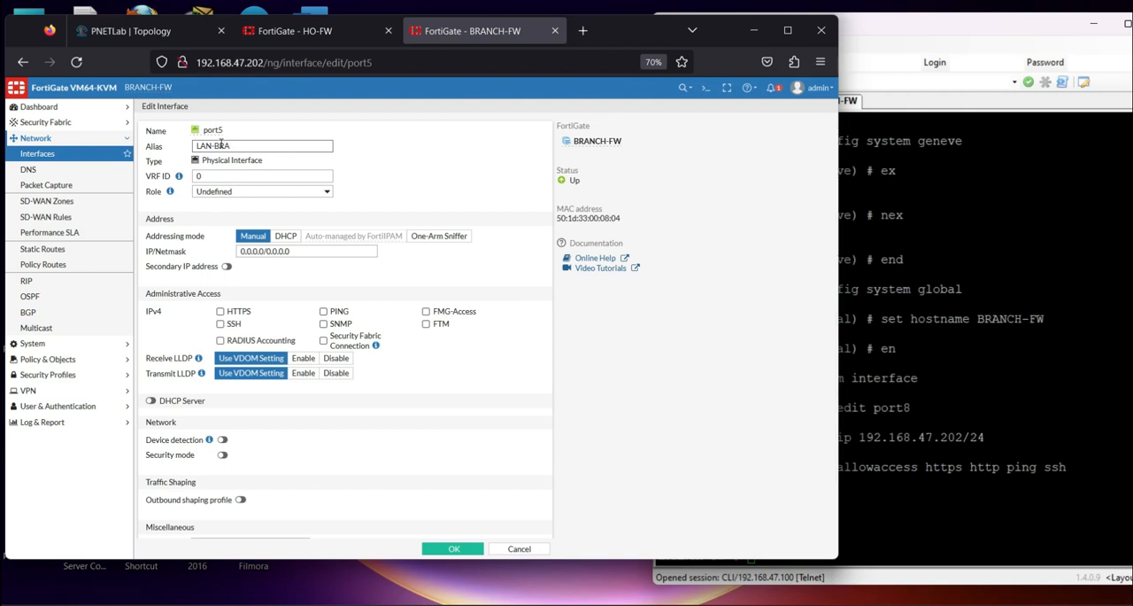
Set port5's IP/netmask to 192.168.2.254/24, allow PING administrative access and save the interface
triple_click(296, 251)
key("Caps_Lock")
type("192")
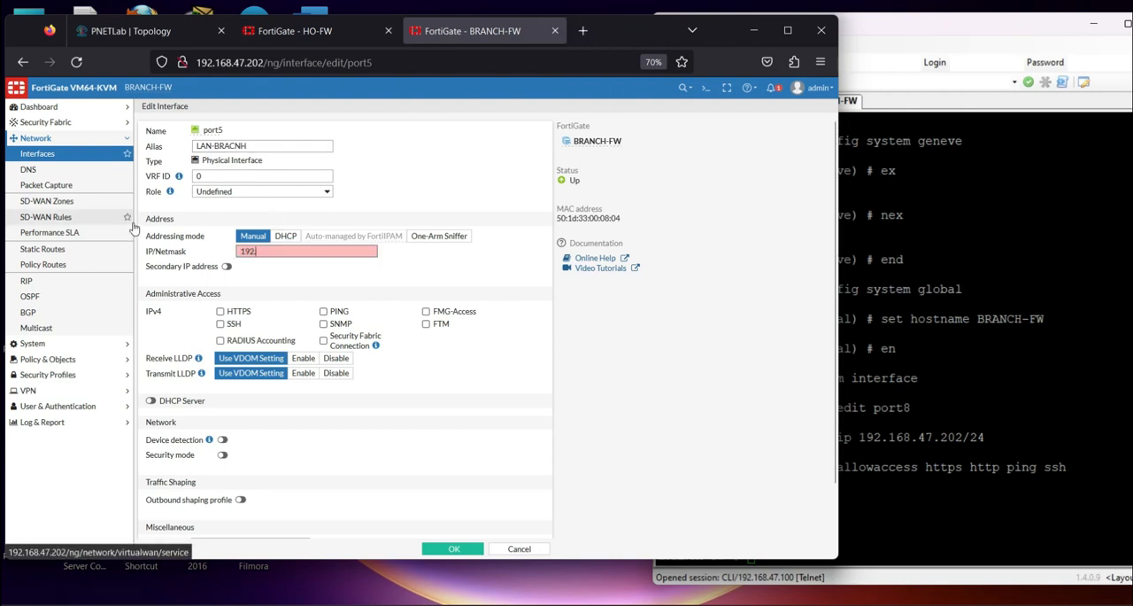
type(".168.2.254/24")
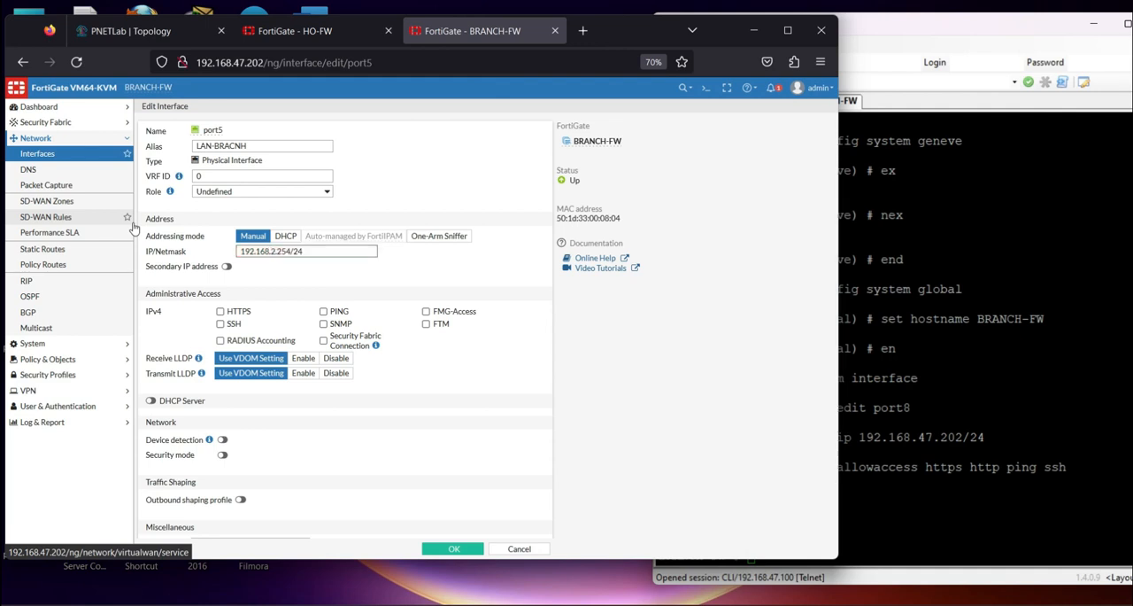
left_click(323, 311)
left_click(452, 549)
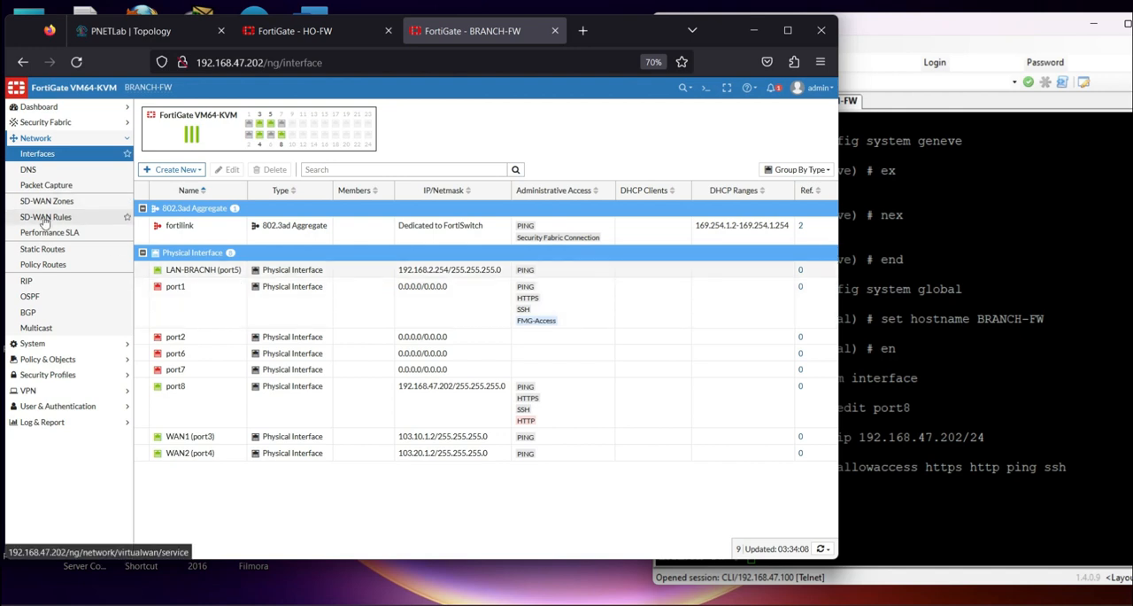
Specify 8.8.8.8 as BRANCH-FW's primary DNS server and 1.1.1.1 as the secondary, and apply the DNS settings
left_click(44, 169)
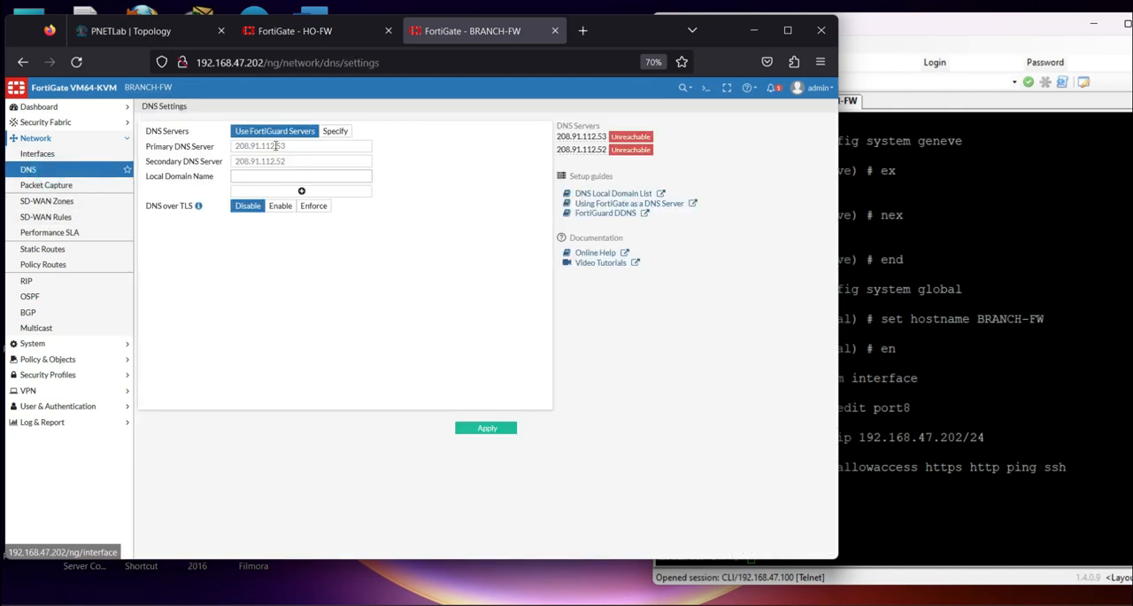
left_click(335, 131)
triple_click(304, 145)
type("8.8.8.8")
key("Tab")
type("1.1.1.1")
left_click(503, 428)
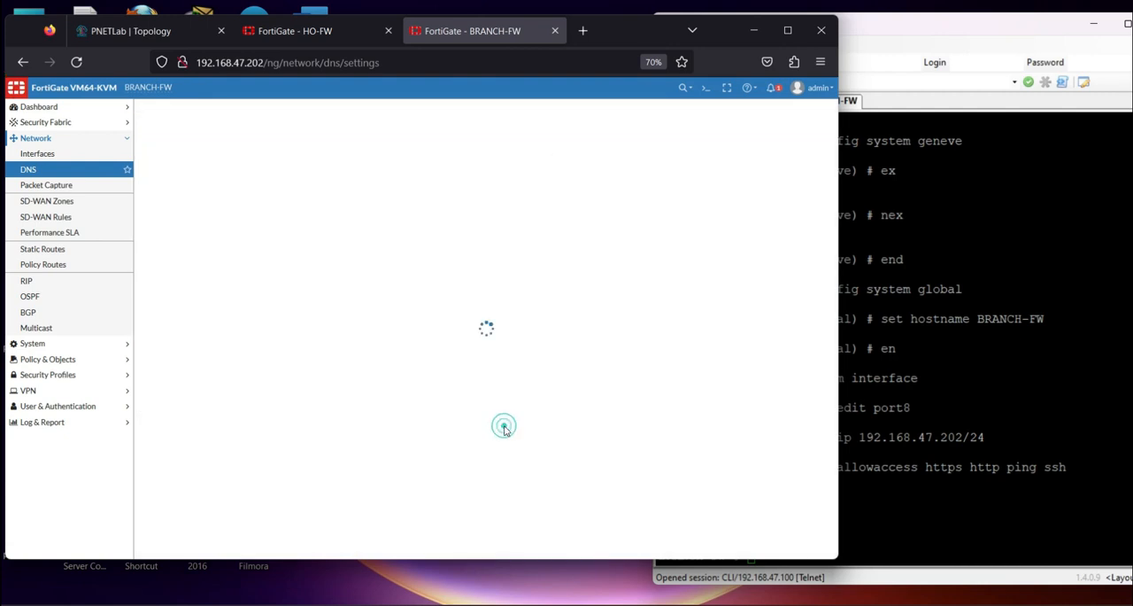
left_click(53, 218)
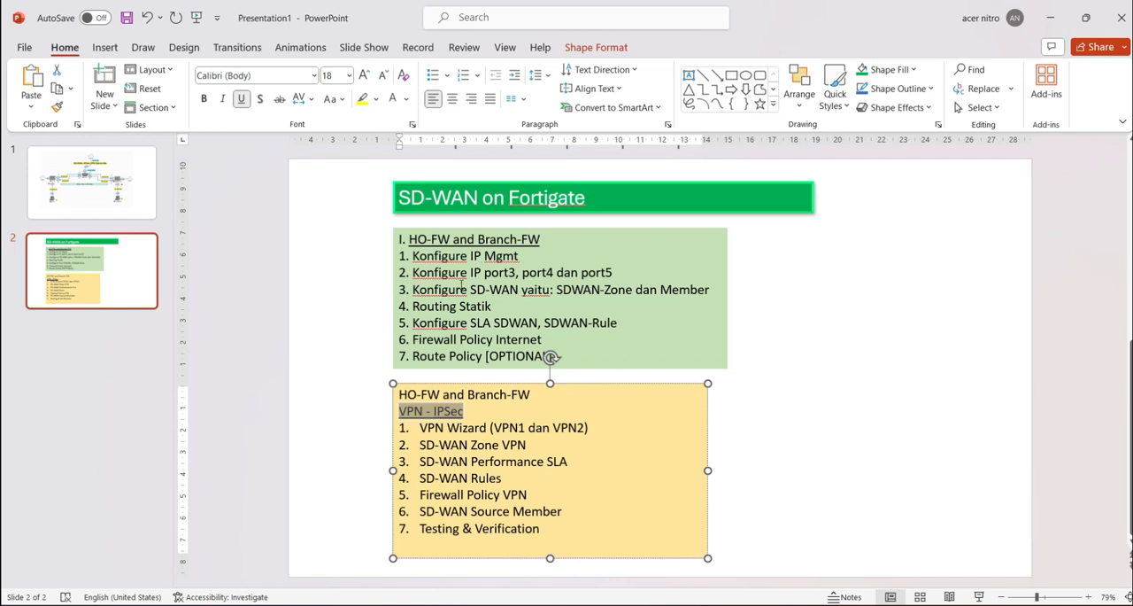
left_click_drag(471, 290, 549, 290)
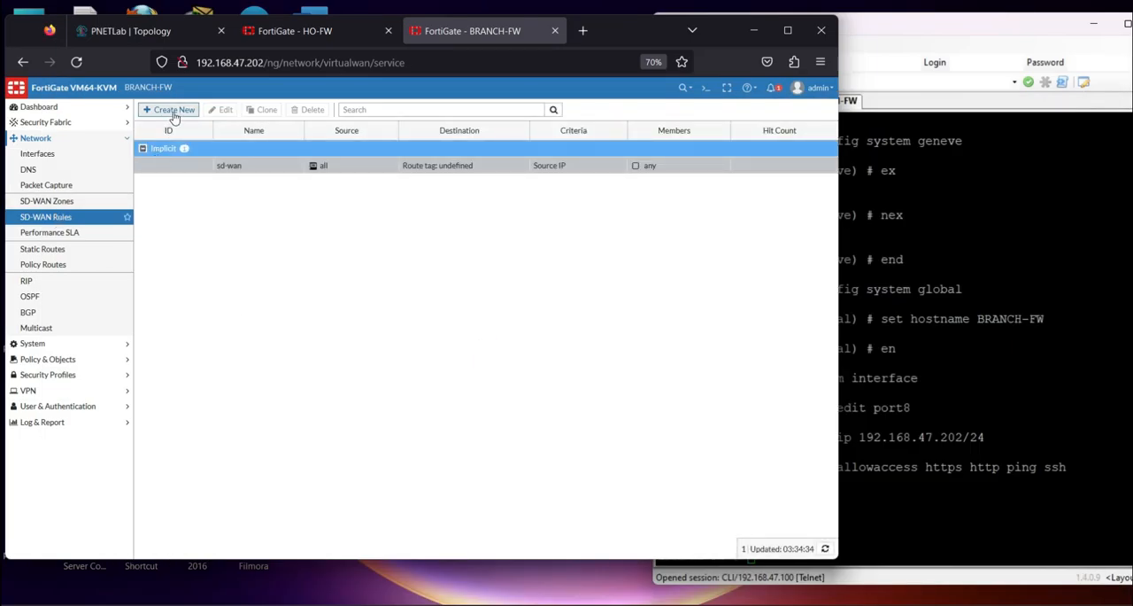
left_click(174, 112)
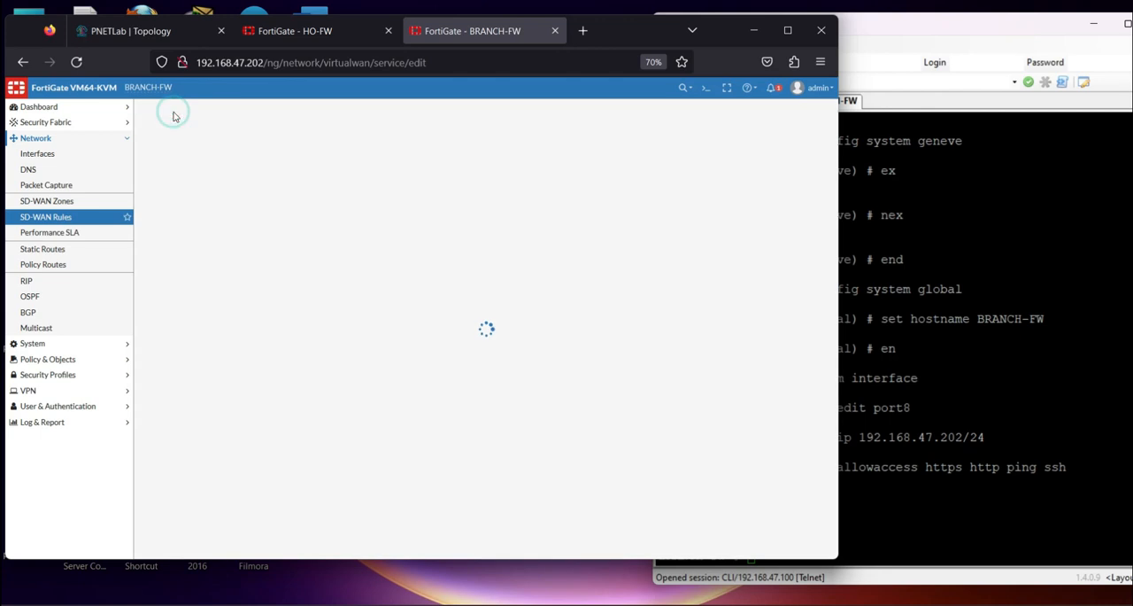
Create an SD-WAN member for WAN1 (port3) in the virtual-wan-link zone with gateway 103.10.1.1
left_click(68, 205)
left_click(186, 246)
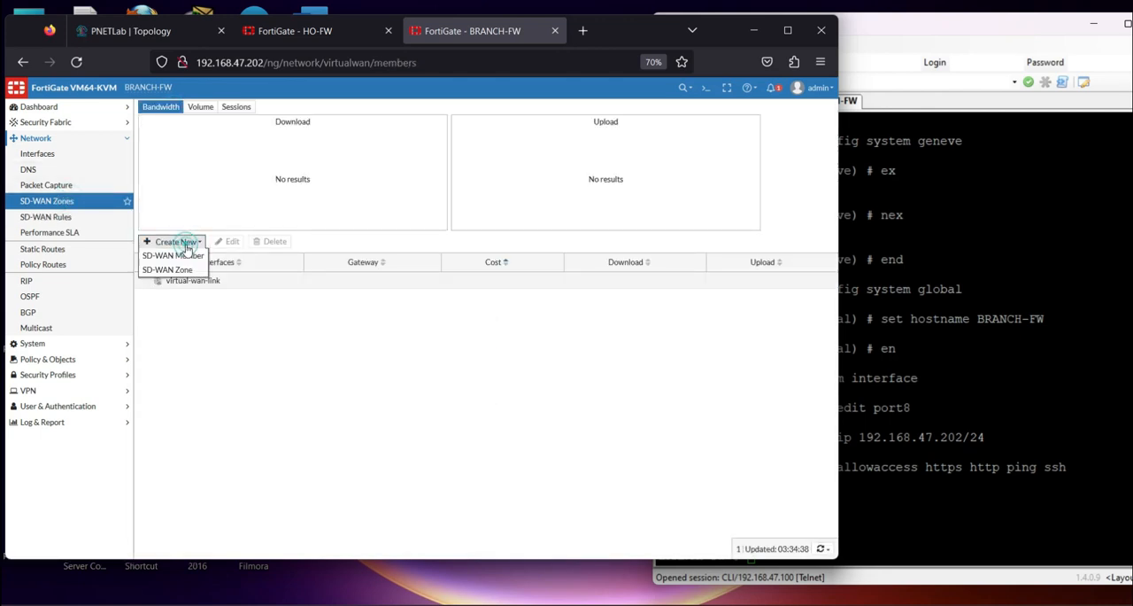
left_click(177, 255)
left_click(279, 131)
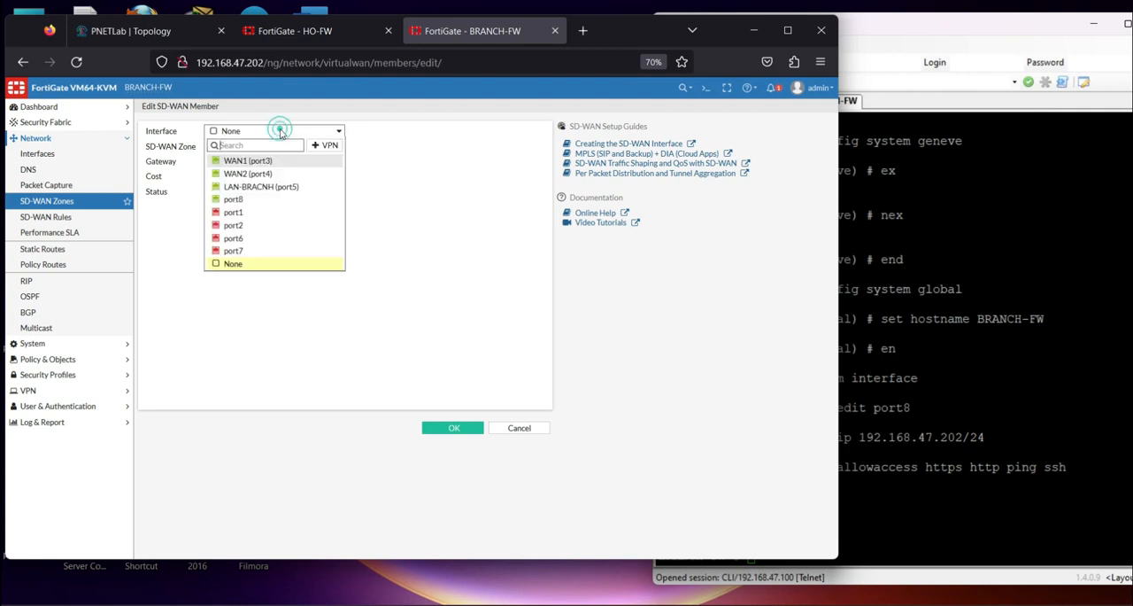
left_click(248, 161)
left_click_drag(256, 162, 136, 147)
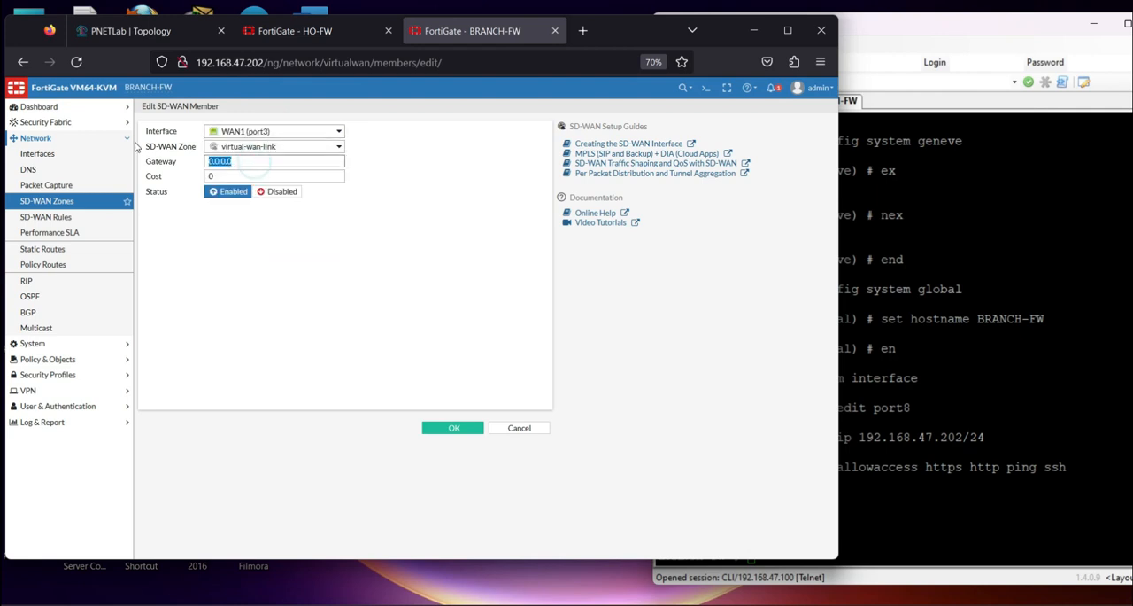
type("103.10")
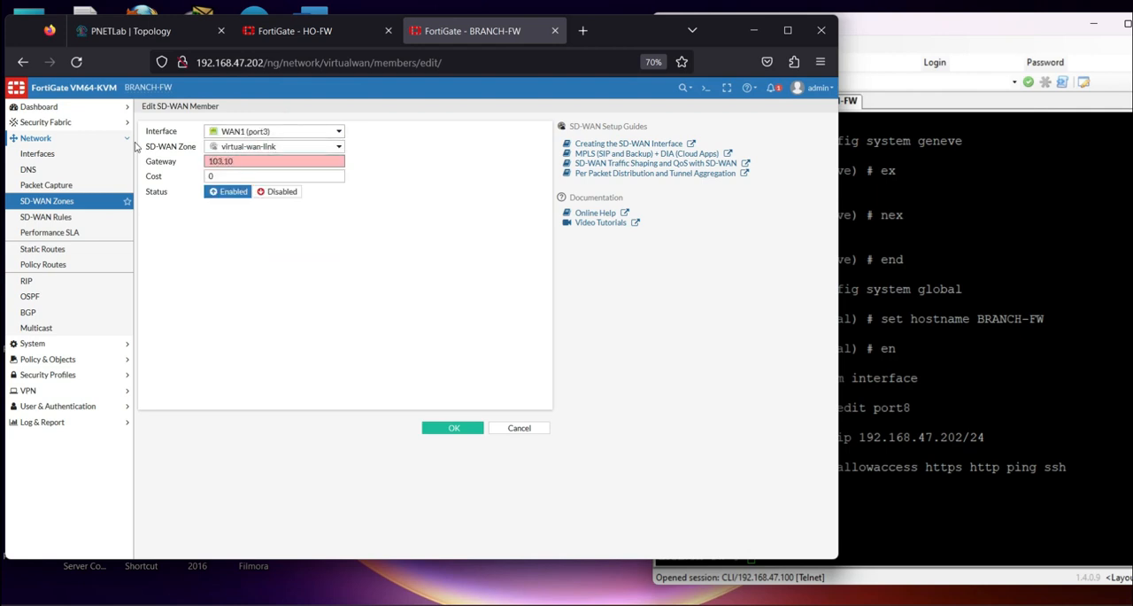
type(".1.1")
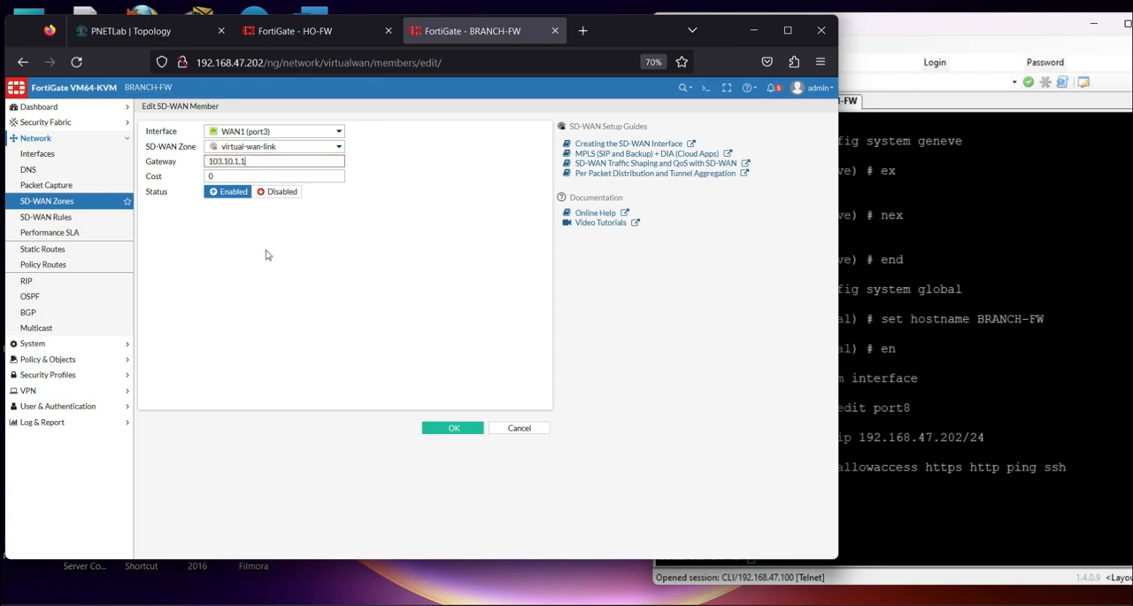
left_click(448, 428)
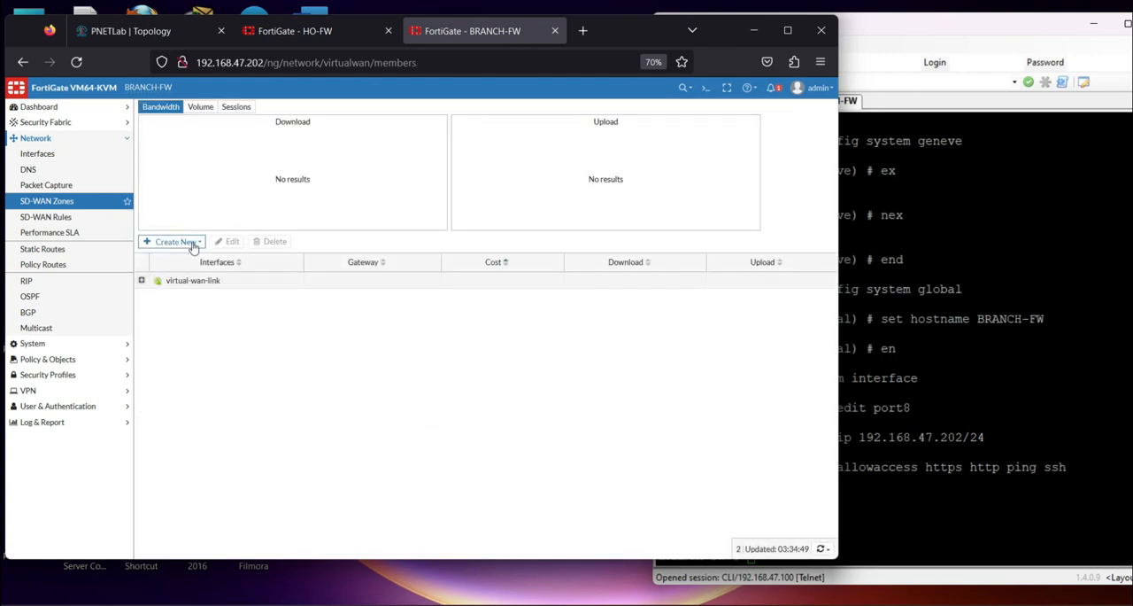
Check the PNETLab topology and create a second SD-WAN member for WAN2 (port4), using R-INET's address on that link as gateway
left_click(153, 33)
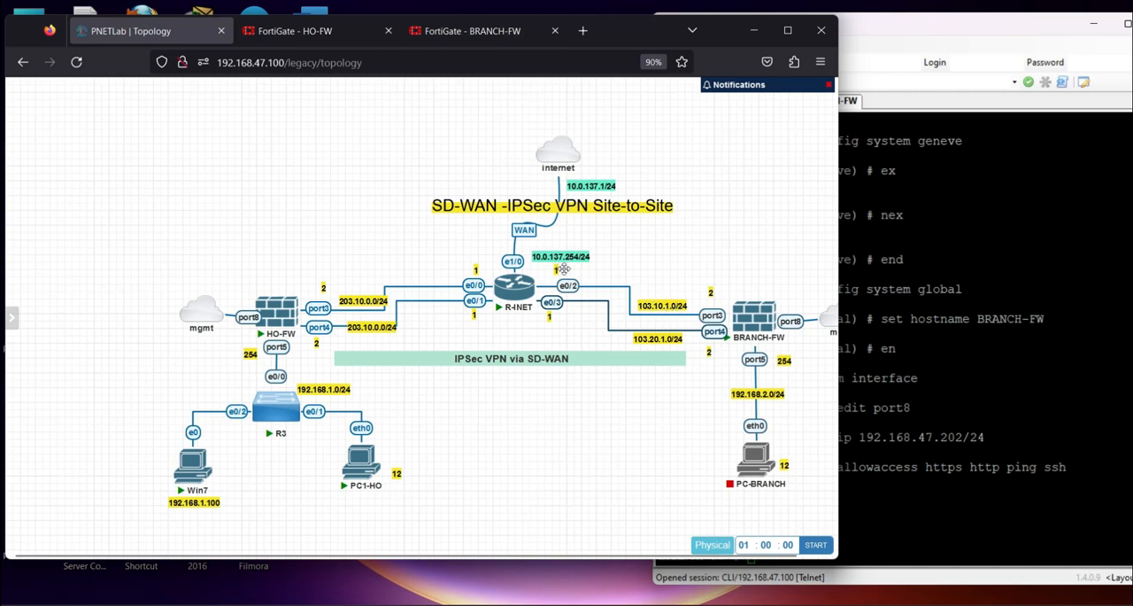
left_click(453, 31)
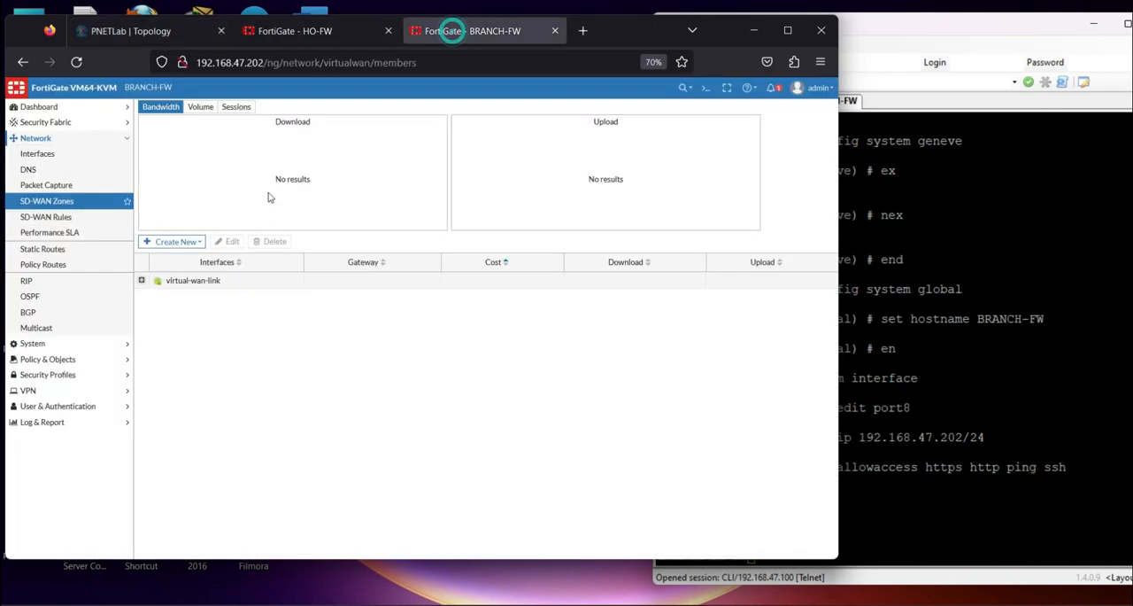
left_click(174, 241)
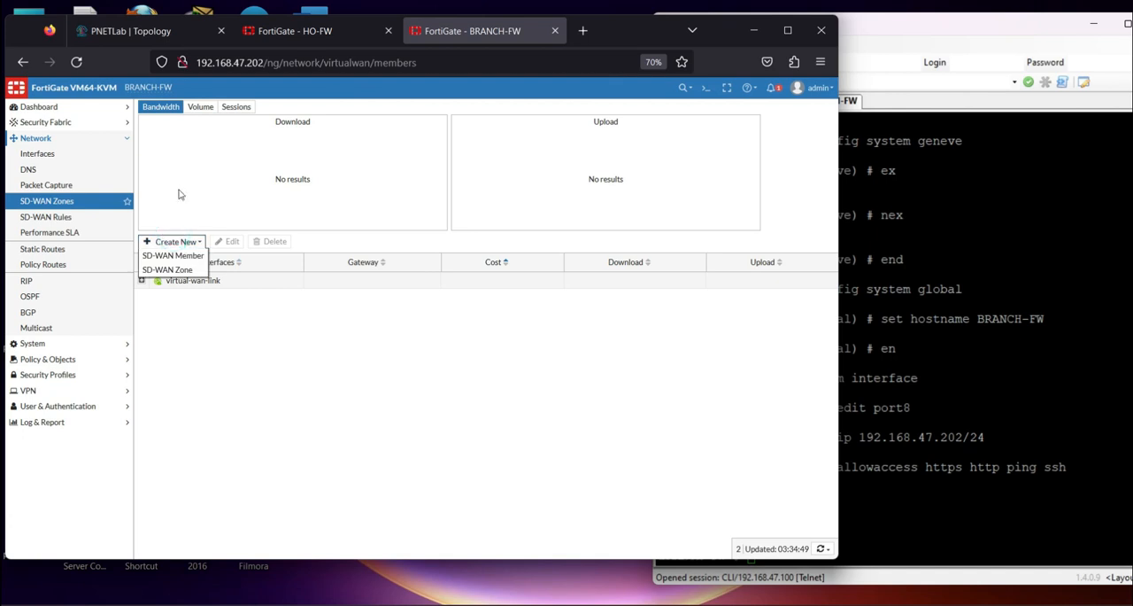
left_click(177, 254)
left_click(250, 131)
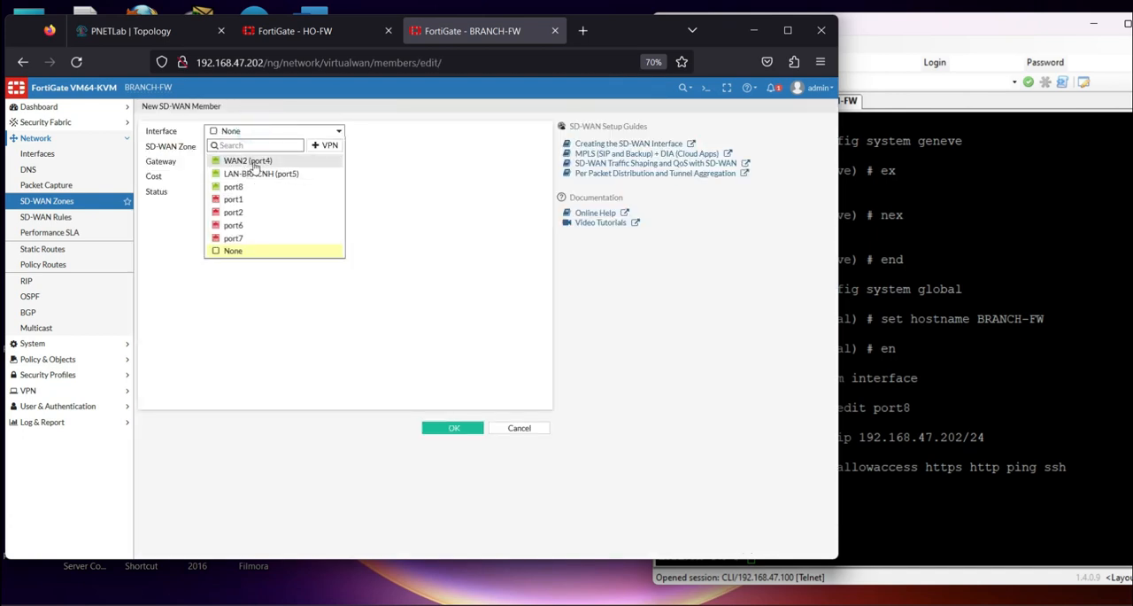
left_click(255, 161)
left_click(270, 162)
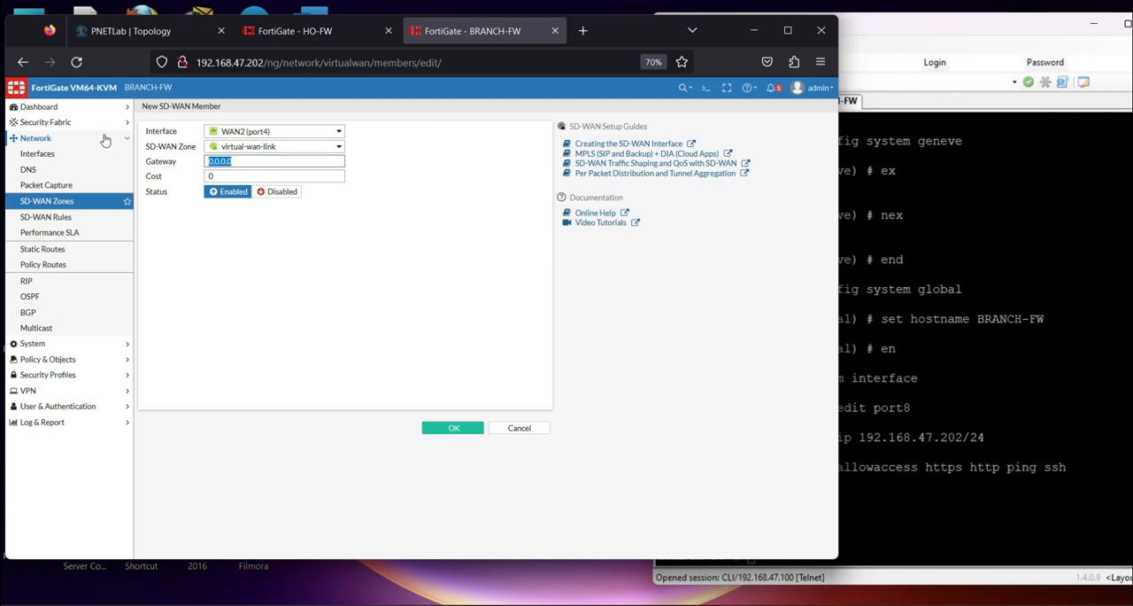
type("103.")
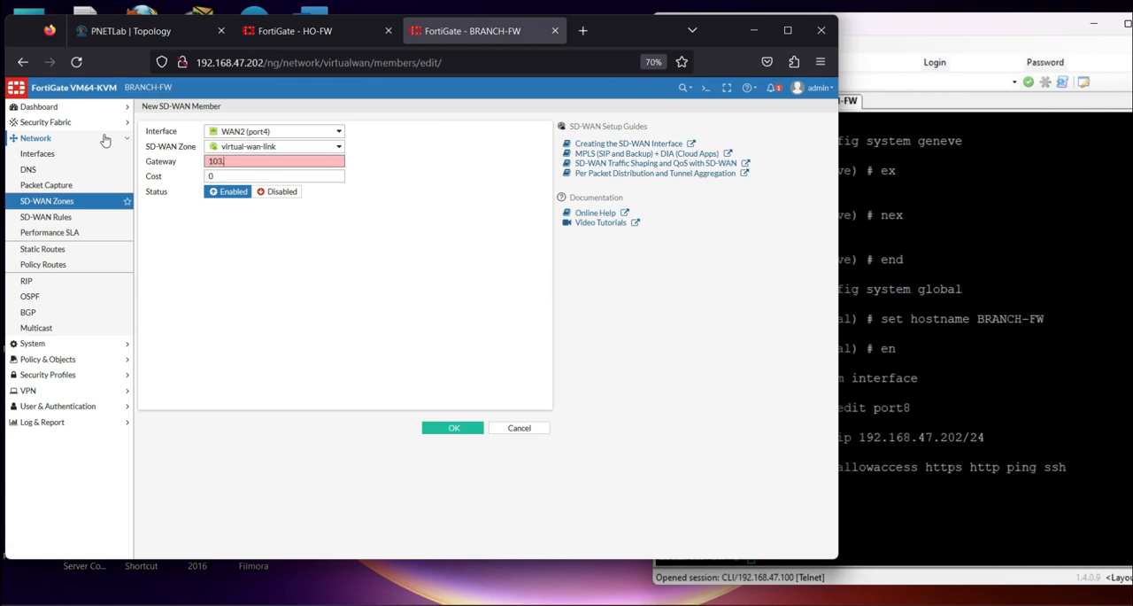
type("20.0.1")
left_click(447, 428)
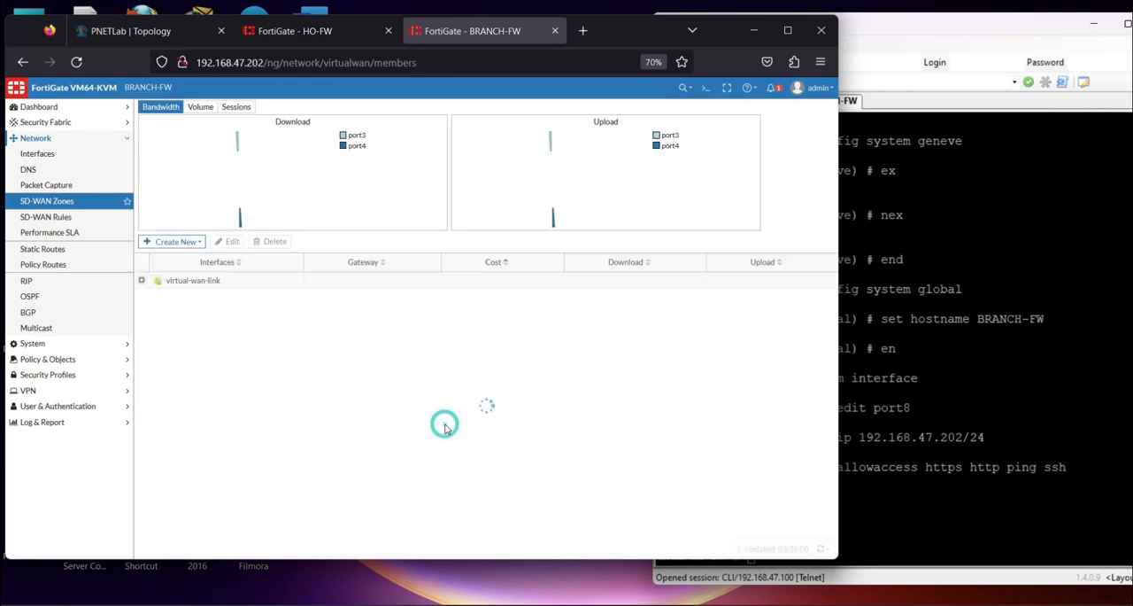
Open BRANCH-FW's CLI console and ping the WAN1 gateway 103.10.1.1, stopping the ping after a few replies
left_click(705, 88)
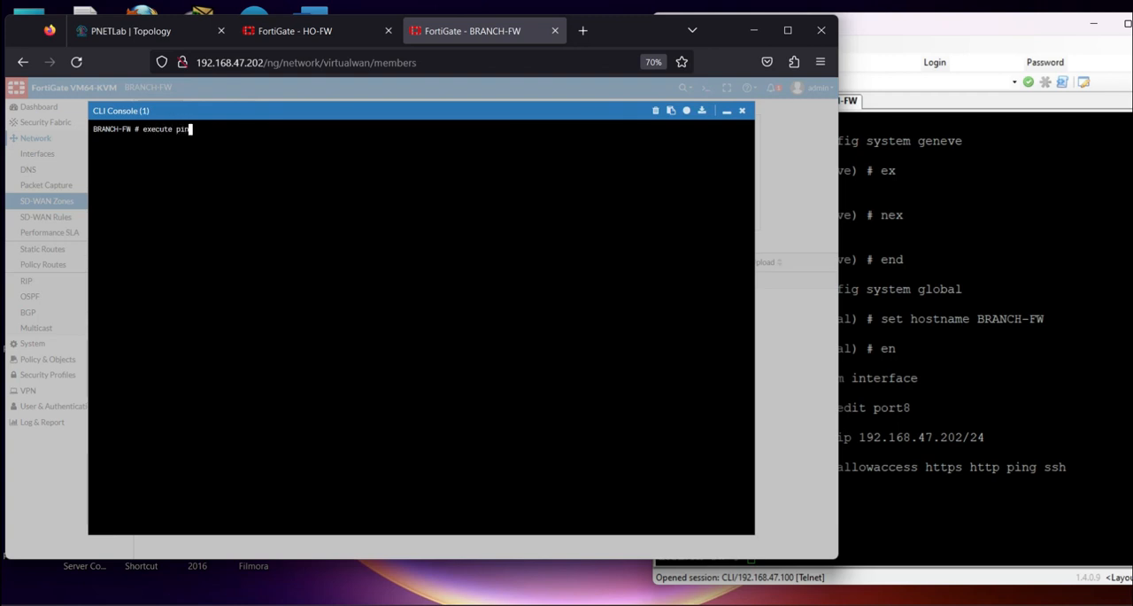
type("execute ping 103.10.1.1")
key("Return")
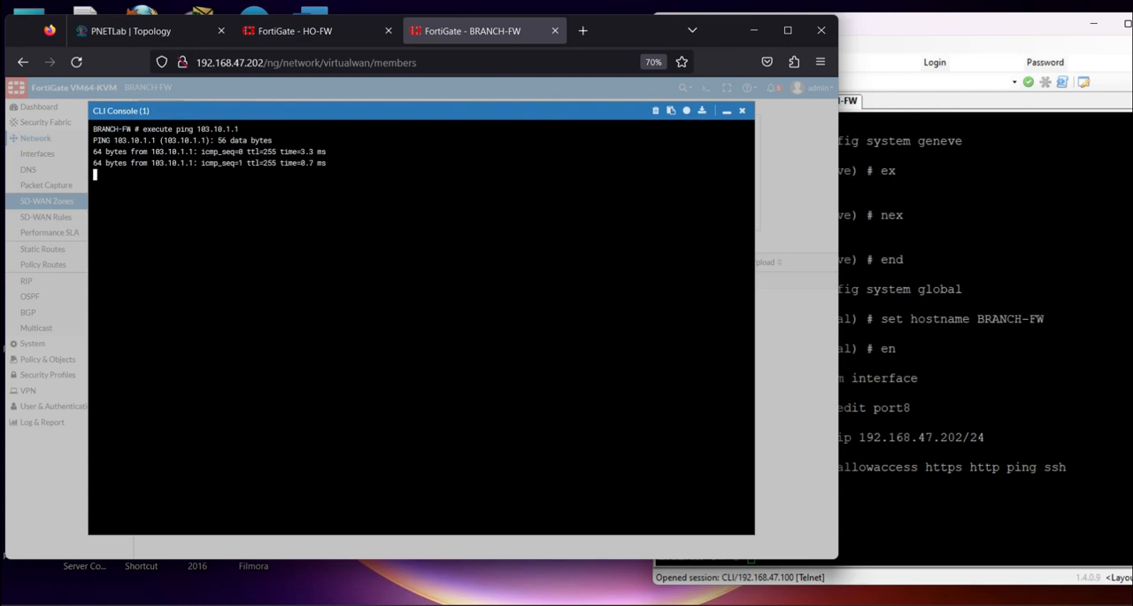
key("ctrl+c")
Ping 103.20.1.1 over the WAN2 link, stop the ping and close the CLI console
key("Up")
key("Left")
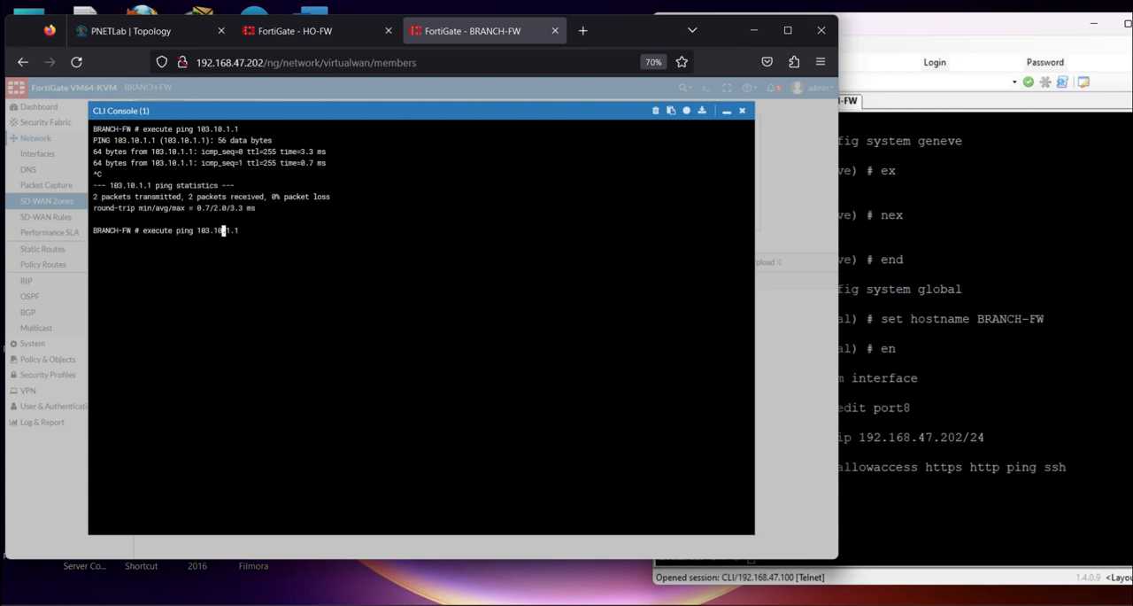
key("BackSpace")
type("2")
key("Return")
key("ctrl+c")
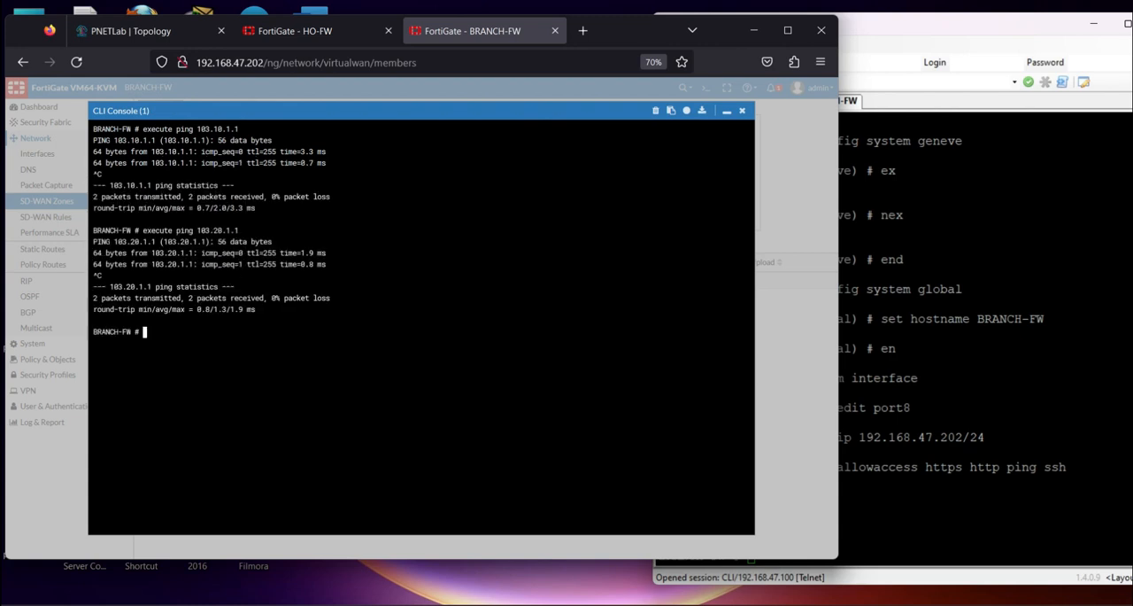
left_click(741, 112)
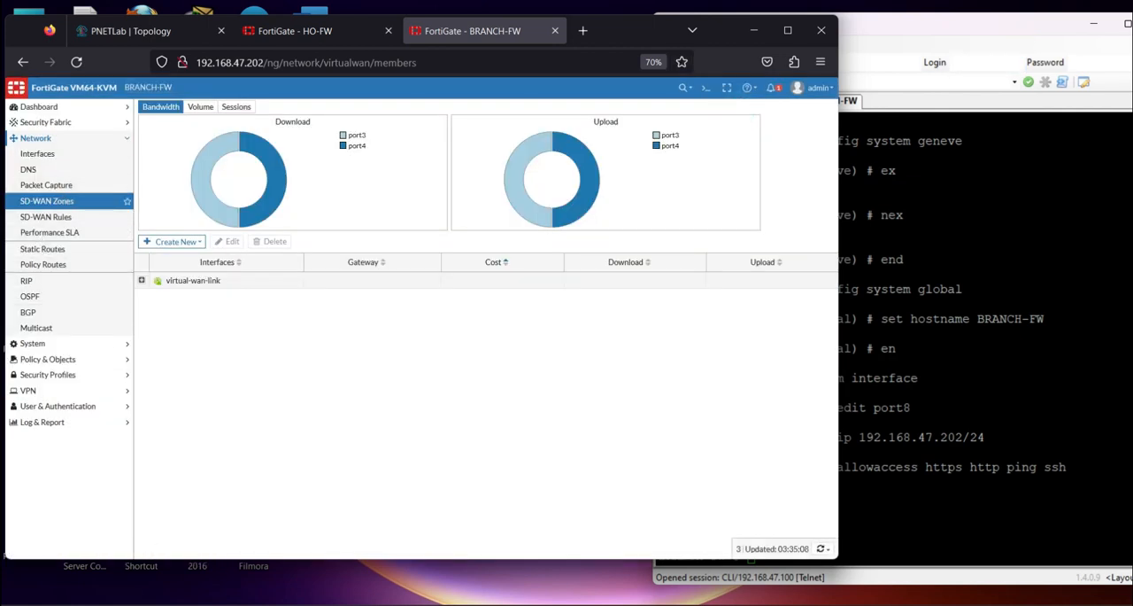
Check the PowerPoint checklist and create an enabled static route to 0.0.0.0/0.0.0.0 through the SD-WAN interface on BRANCH-FW
key("alt+Tab")
left_click_drag(450, 310, 482, 308)
key("alt+Tab")
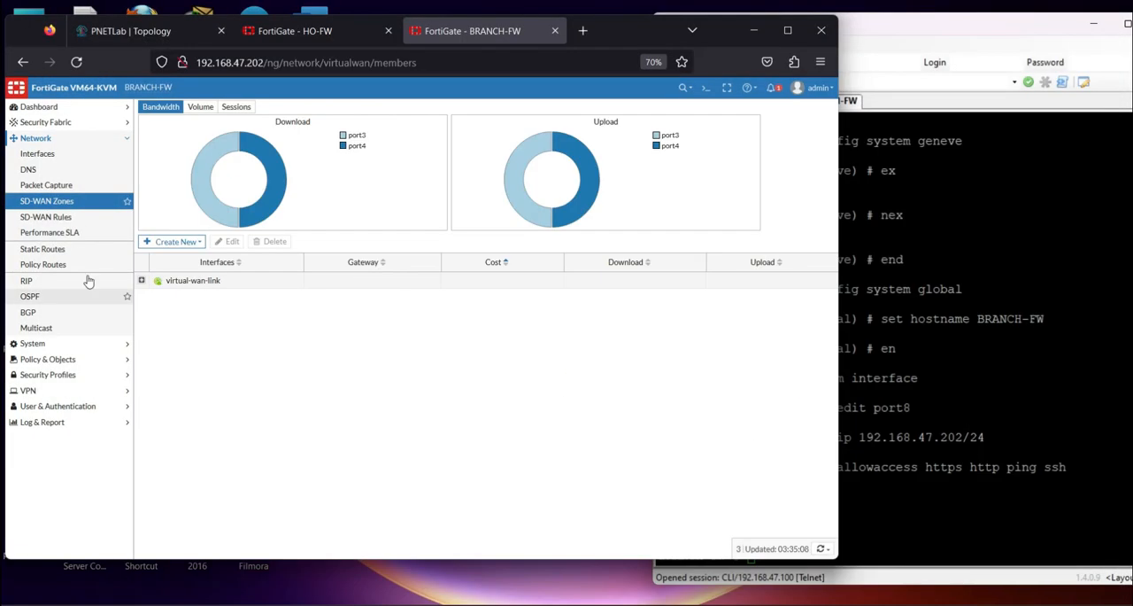
left_click(53, 250)
left_click(168, 109)
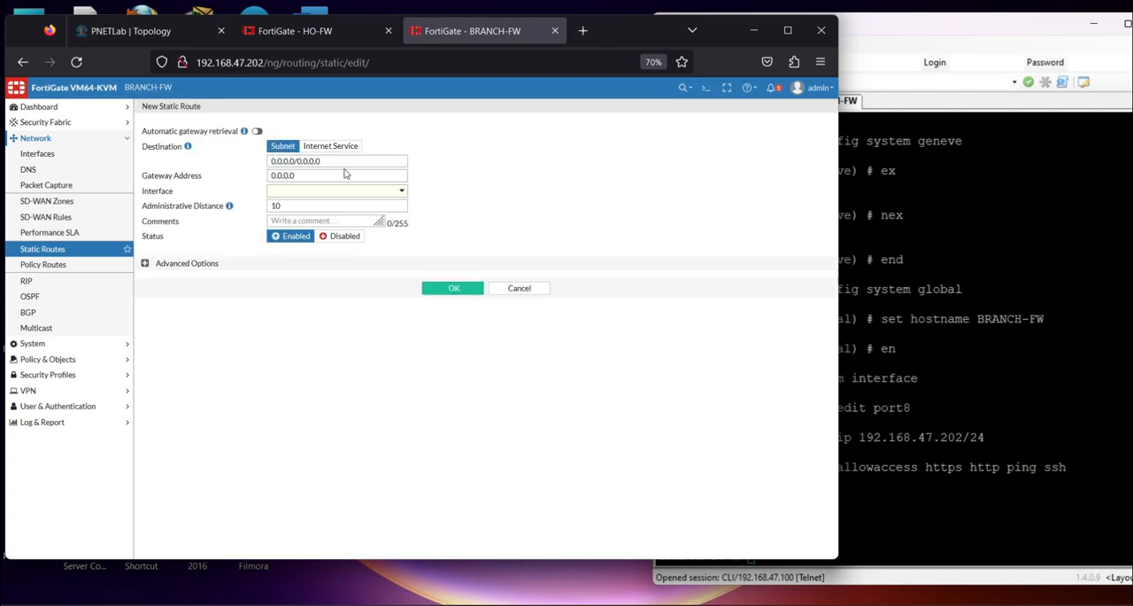
left_click(297, 219)
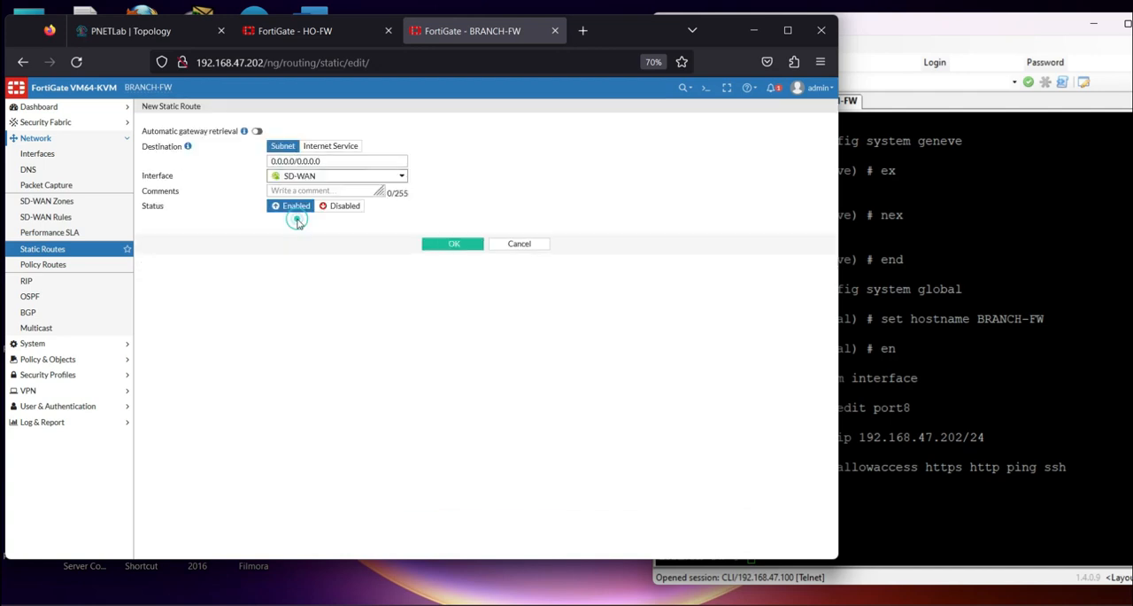
left_click(438, 244)
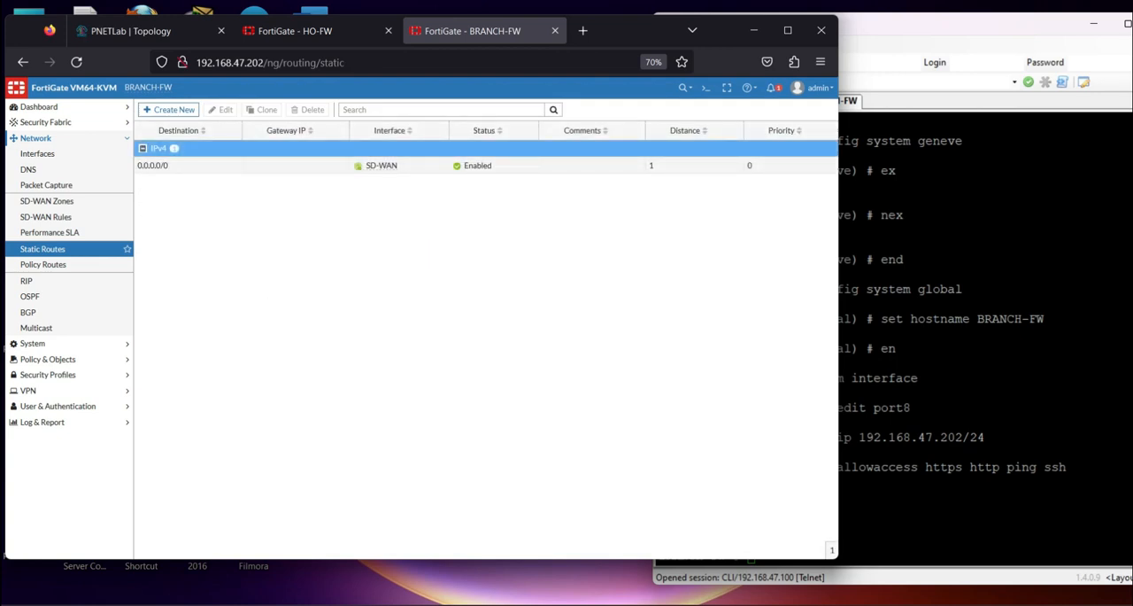
Consult the PowerPoint checklist and add WAN1 (port3) and WAN2 (port4) as participants in BRANCH-FW's Default_DNS performance SLA
key("alt+Tab")
left_click_drag(510, 323, 471, 317)
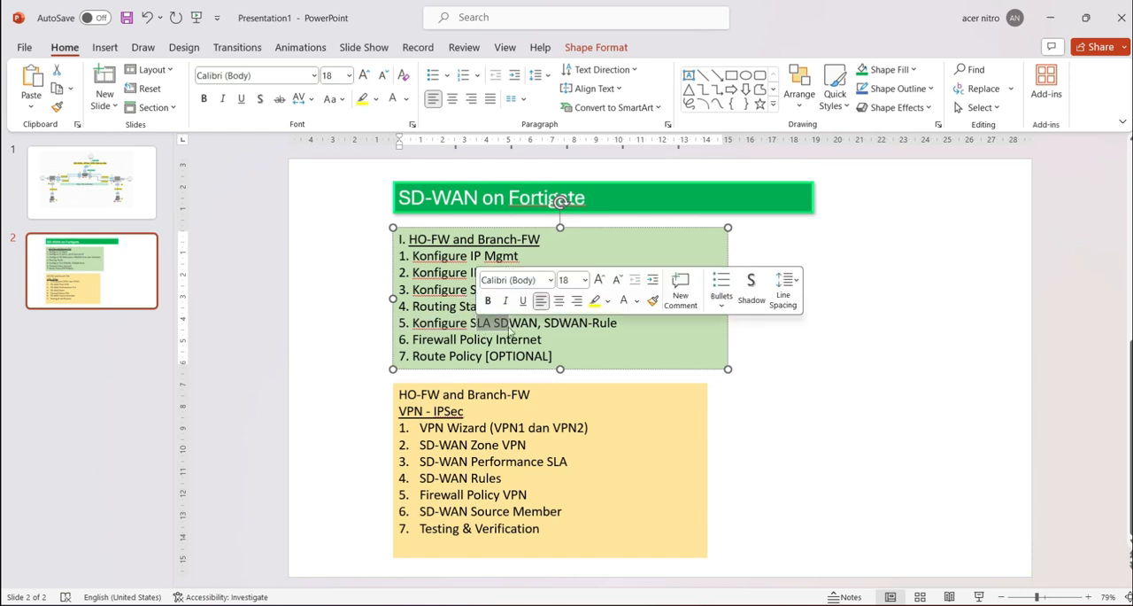
left_click(492, 323)
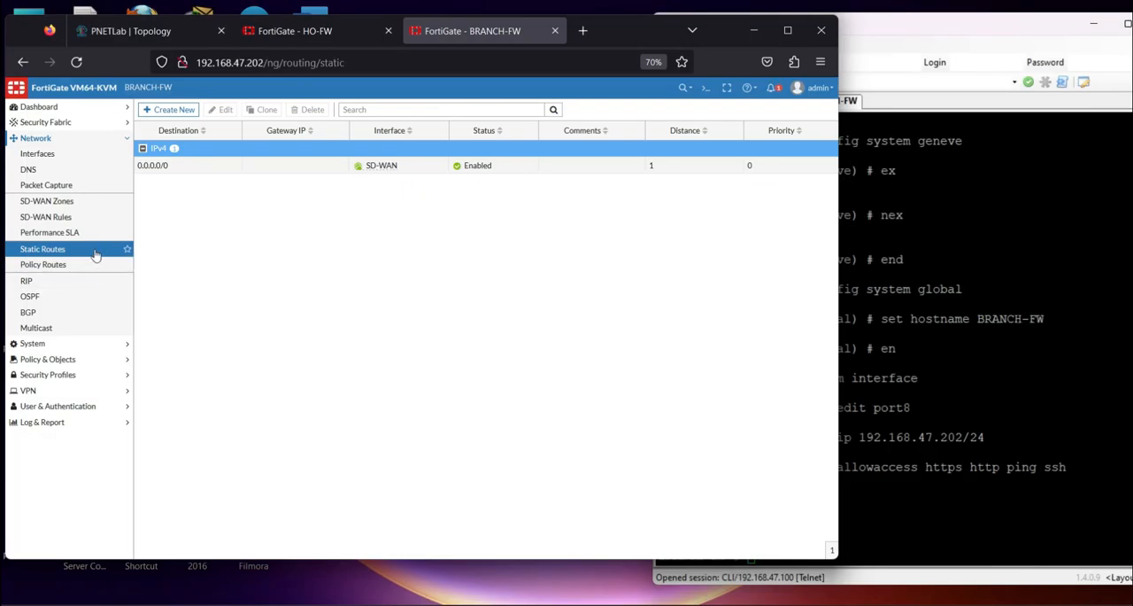
left_click(76, 233)
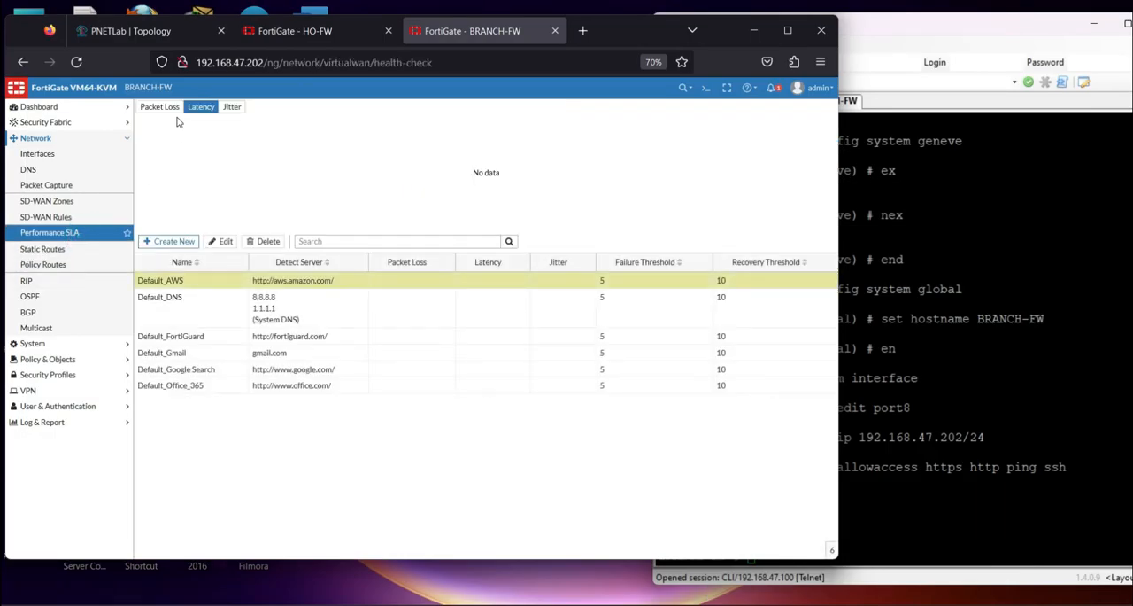
left_click(161, 240)
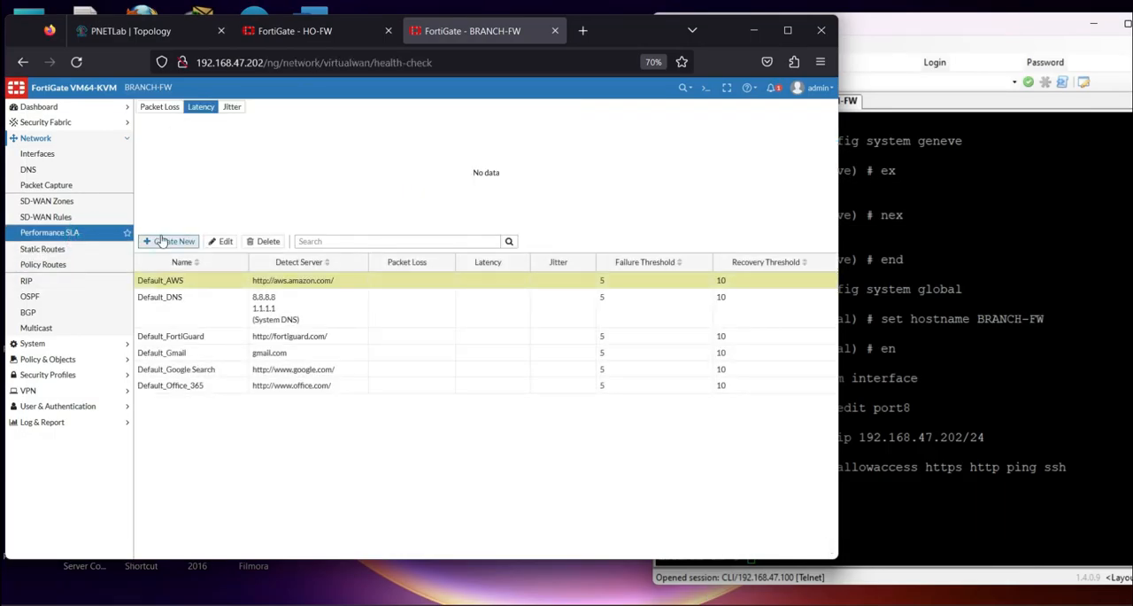
double_click(170, 308)
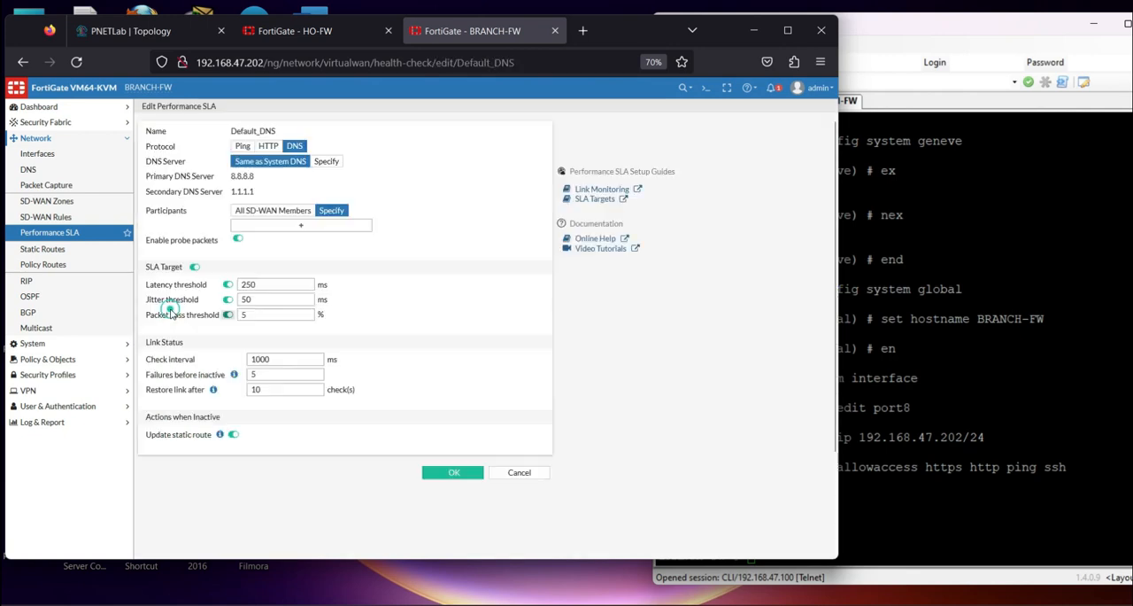
left_click(322, 225)
left_click(451, 161)
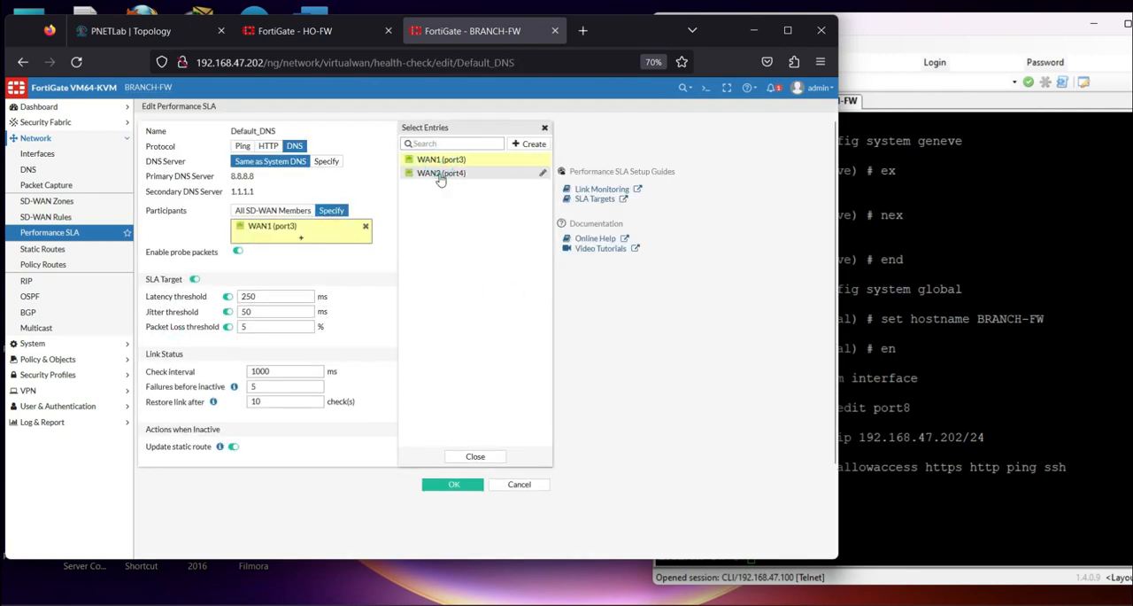
left_click(447, 173)
left_click(451, 497)
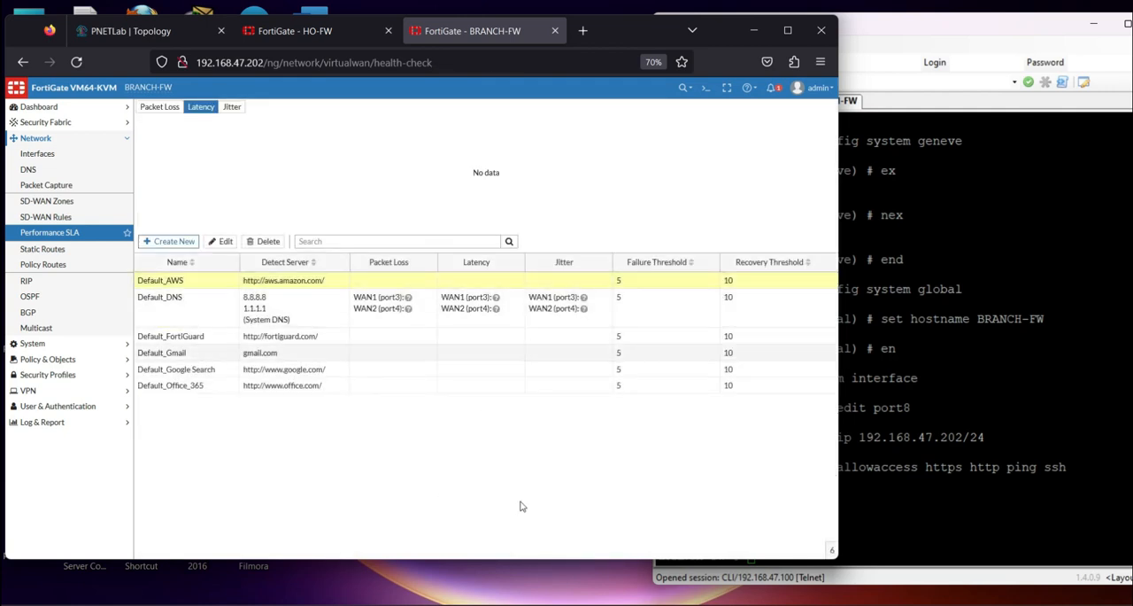
key("alt+Tab")
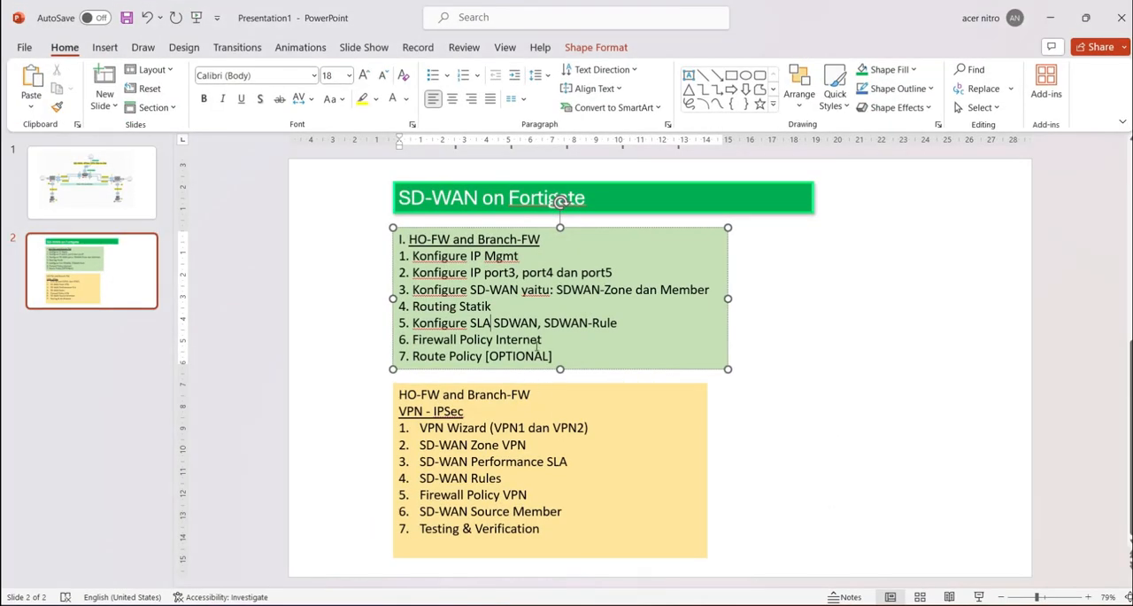
Highlight SDWAN-Rule in the PowerPoint checklist and start a new SD-WAN rule on BRANCH-FW named LAN-to-INTERNET
left_click_drag(543, 323, 617, 324)
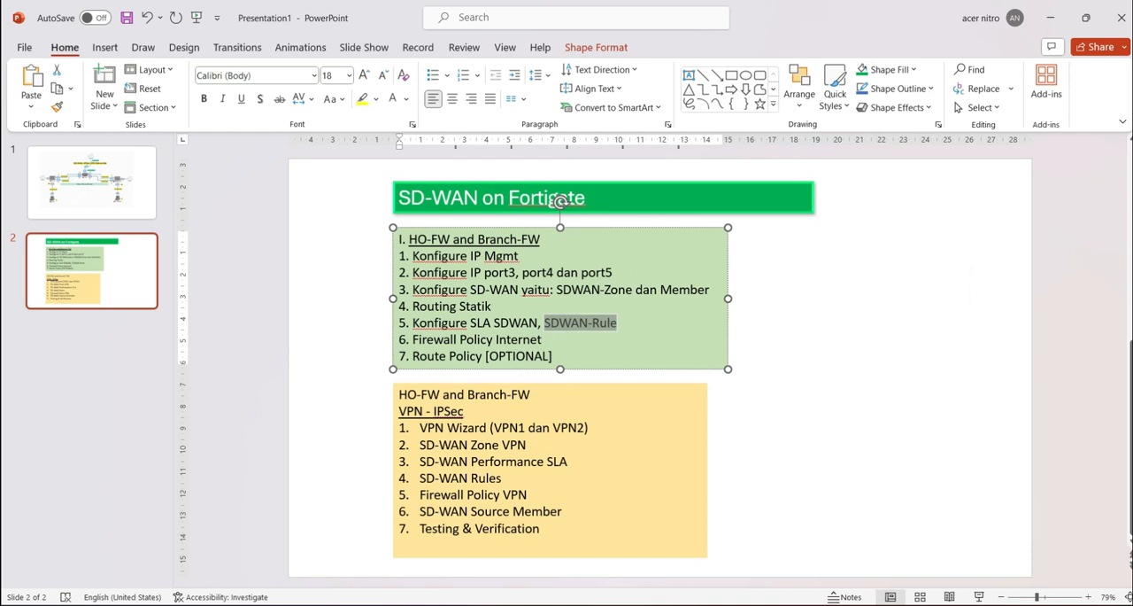
key("alt+Tab")
left_click(59, 219)
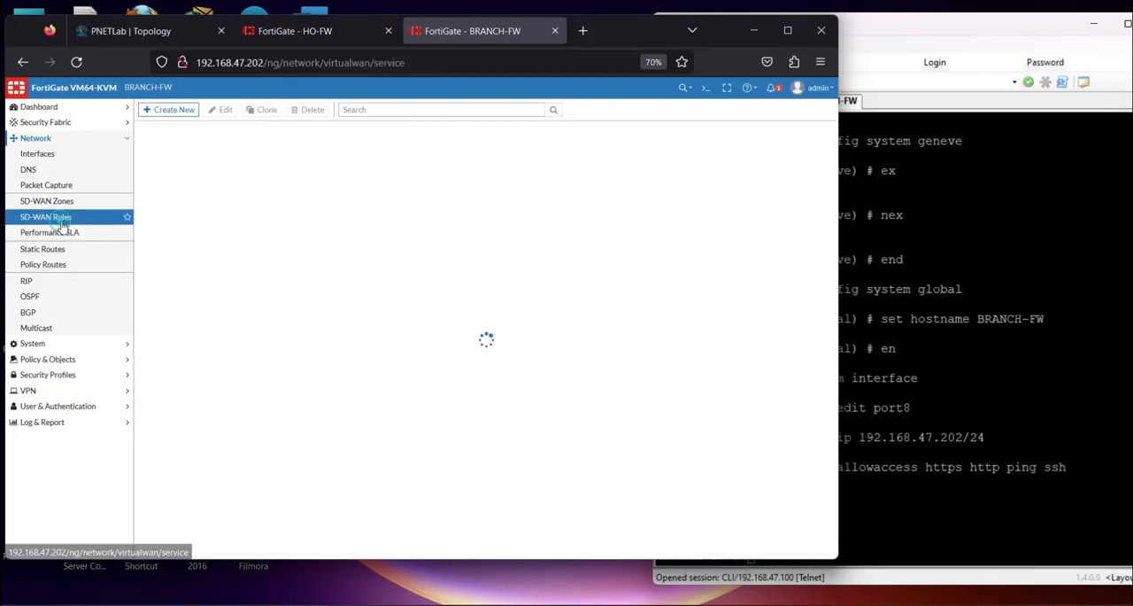
left_click(168, 109)
left_click(221, 129)
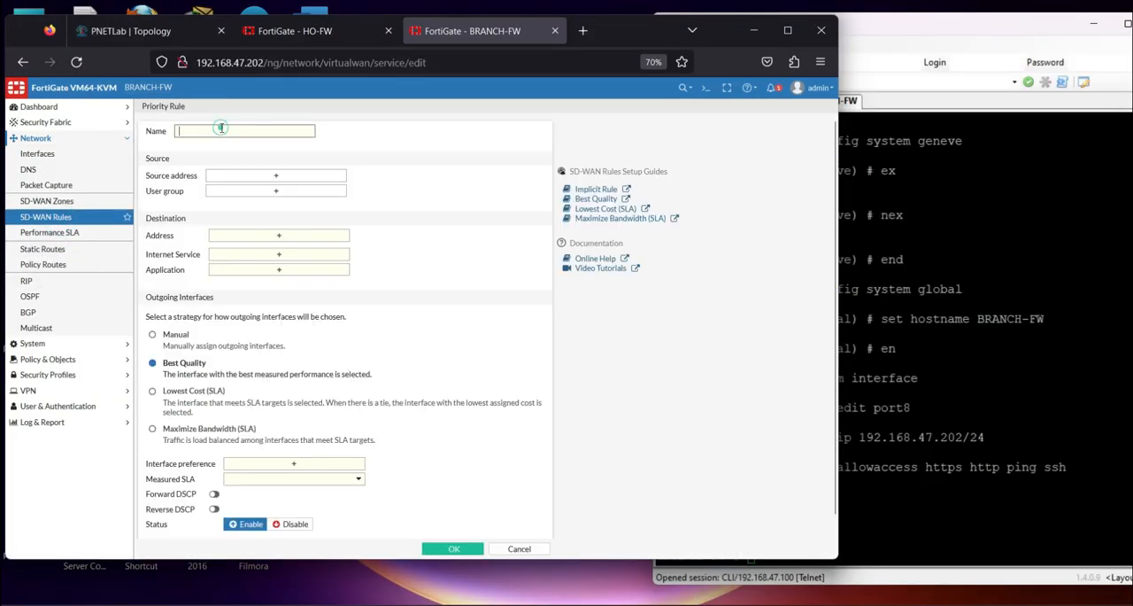
type("LAN-toIN")
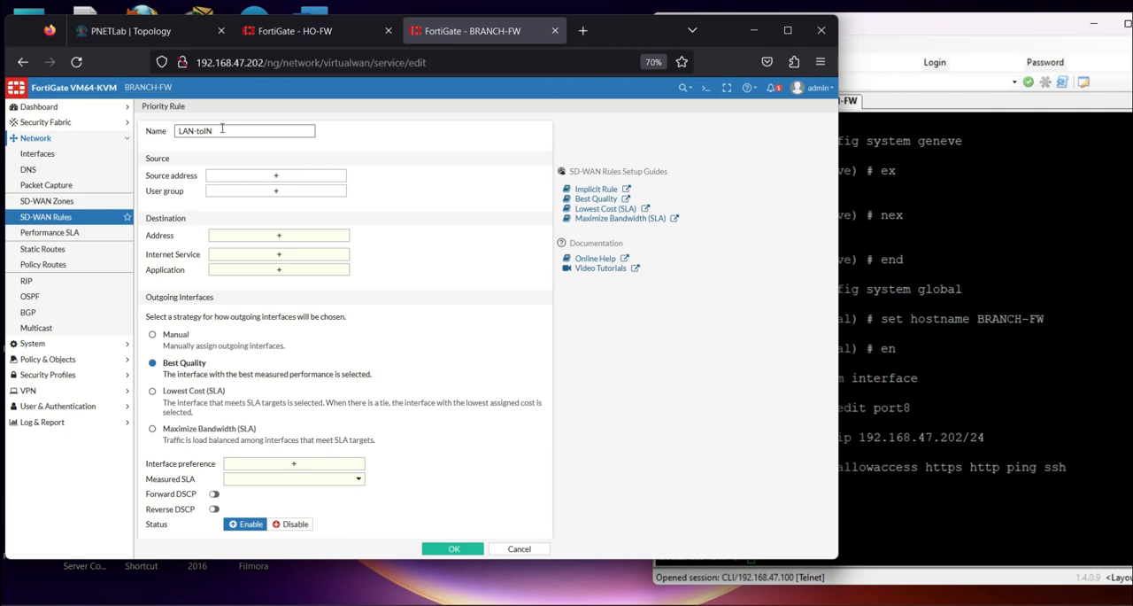
key("Caps_Lock")
type("INTERNET")
key("Caps_Lock")
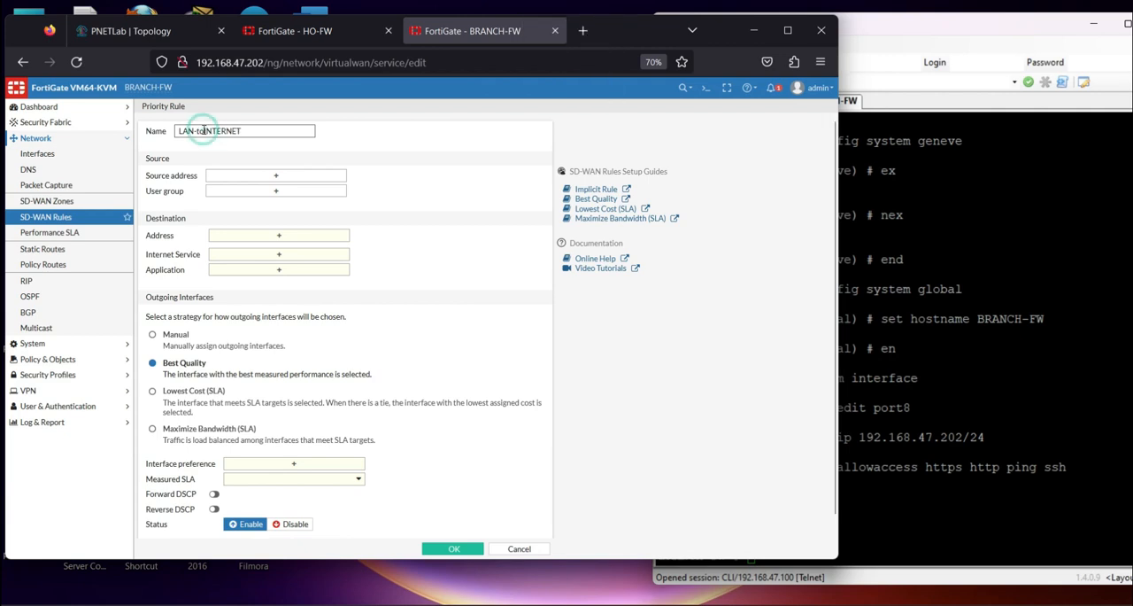
Create a subnet address object named net_192.168.2.0 and select it as the SD-WAN rule's source address
left_click(255, 175)
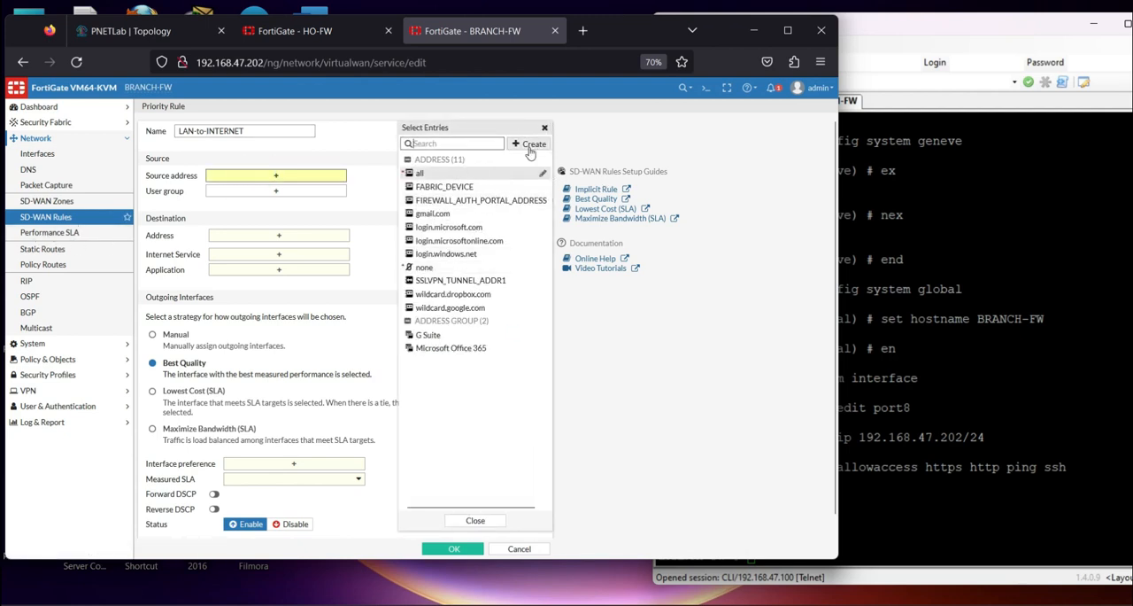
left_click(531, 144)
left_click(428, 176)
left_click(506, 128)
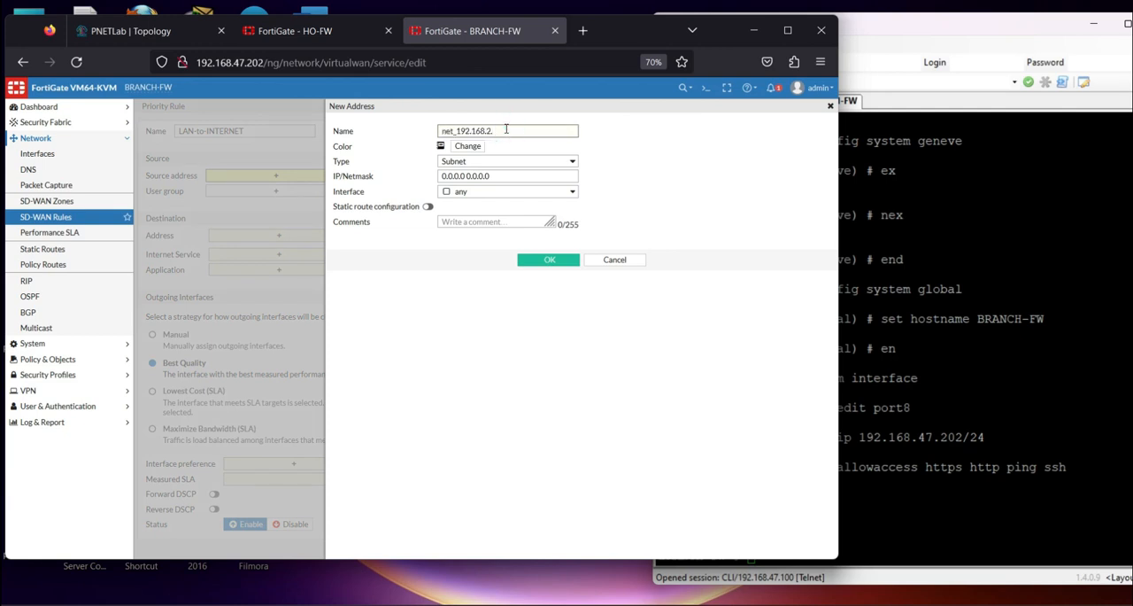
left_click_drag(505, 131, 460, 131)
triple_click(509, 174)
type("192.168.2.0")
left_click(525, 258)
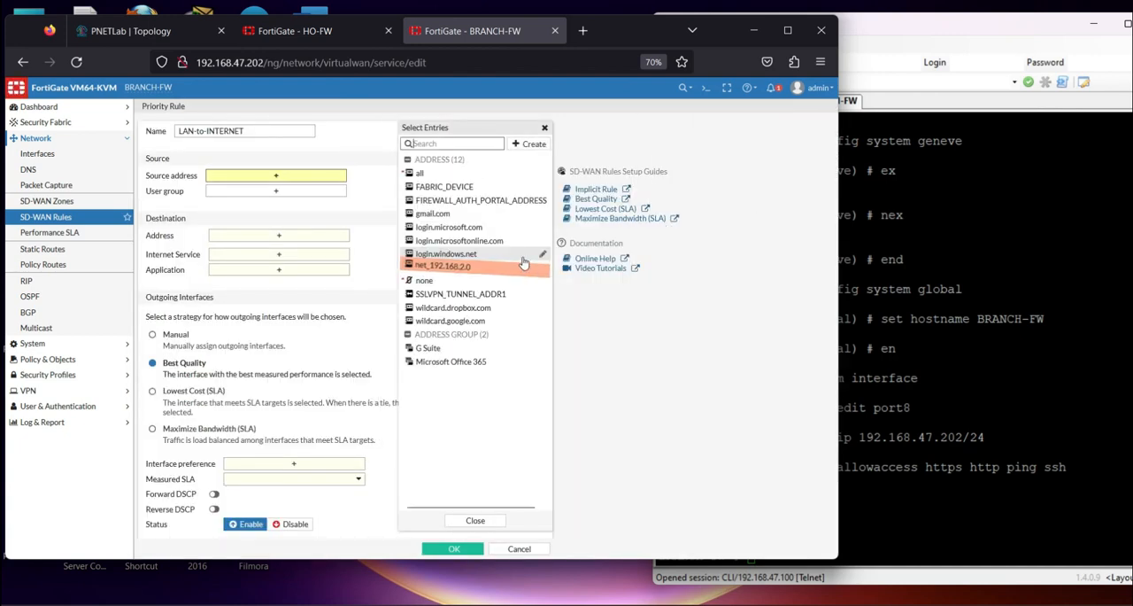
left_click(445, 266)
Set the SD-WAN rule's destination address to all and use the Best Quality strategy for outgoing interfaces
left_click(282, 248)
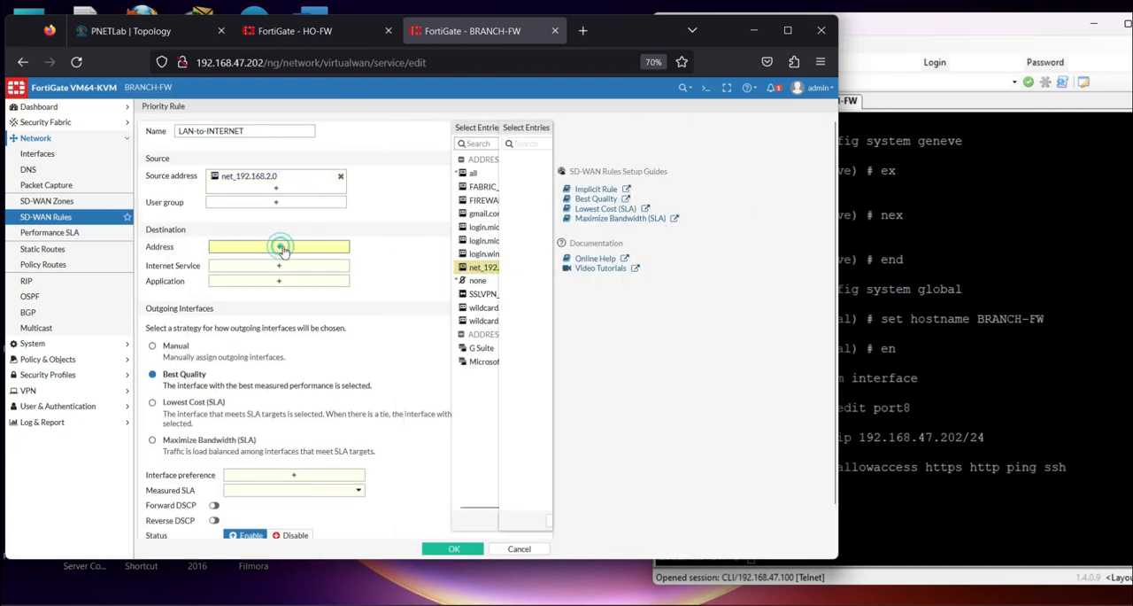
left_click(420, 171)
scroll(316, 336, "down", 1)
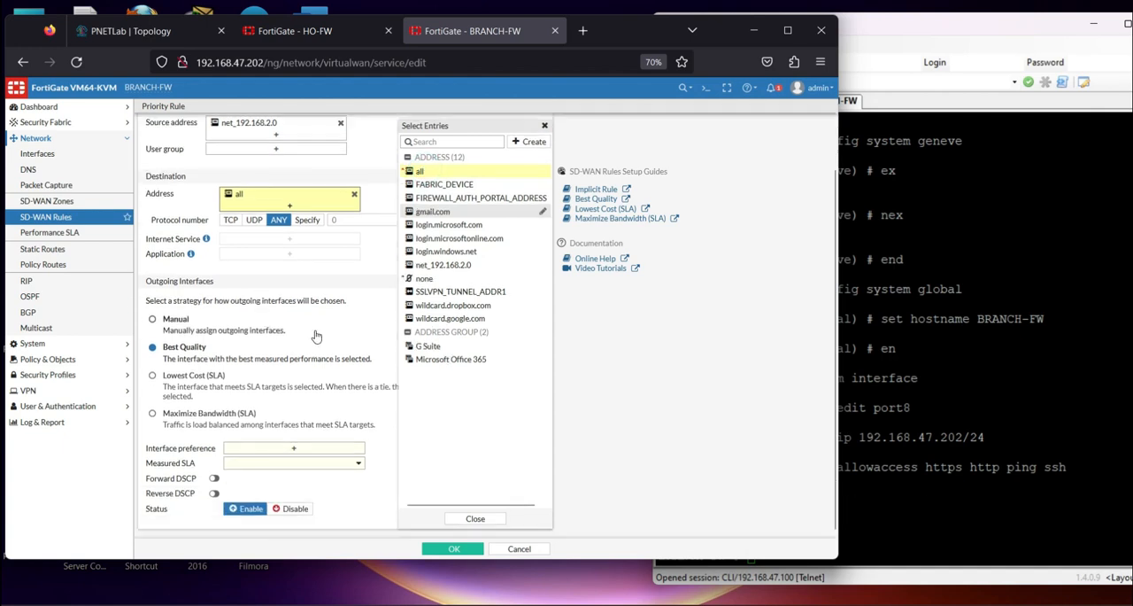
left_click(316, 381)
left_click(196, 347)
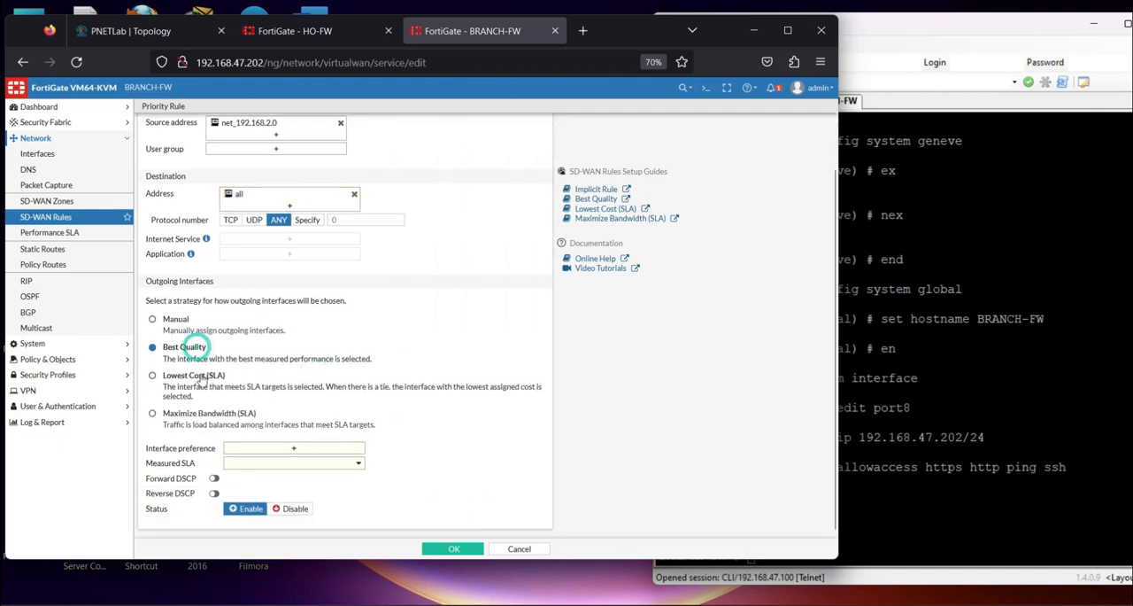
Add WAN1 (port3) and WAN2 (port4) as preferred interfaces, set the measured SLA to Default_DNS and save the SD-WAN rule
left_click(280, 449)
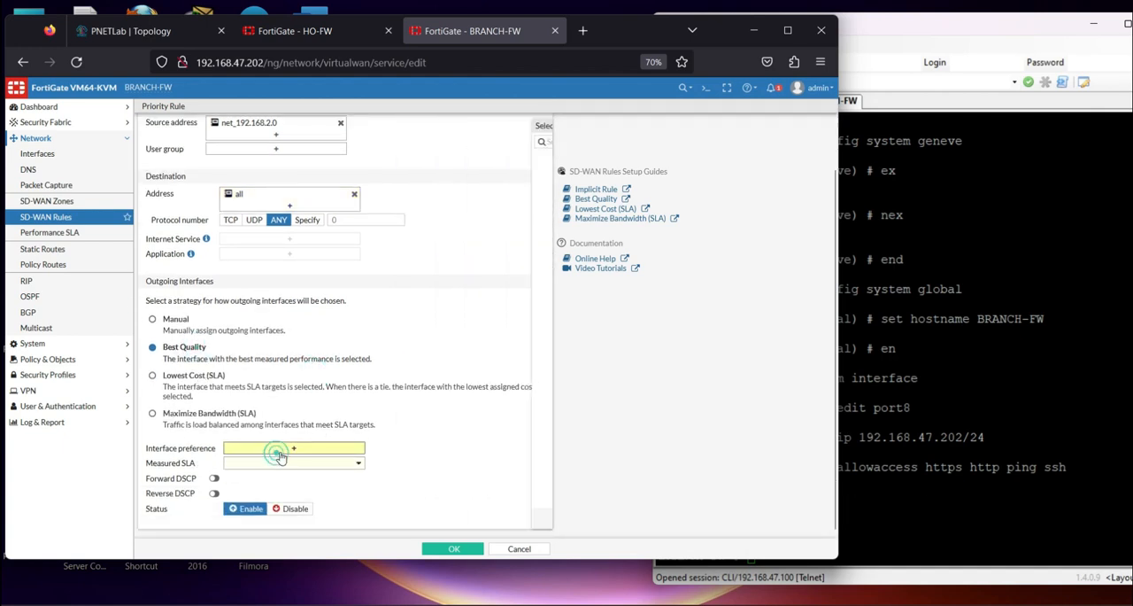
left_click(434, 159)
left_click(441, 174)
scroll(291, 461, "down", 1)
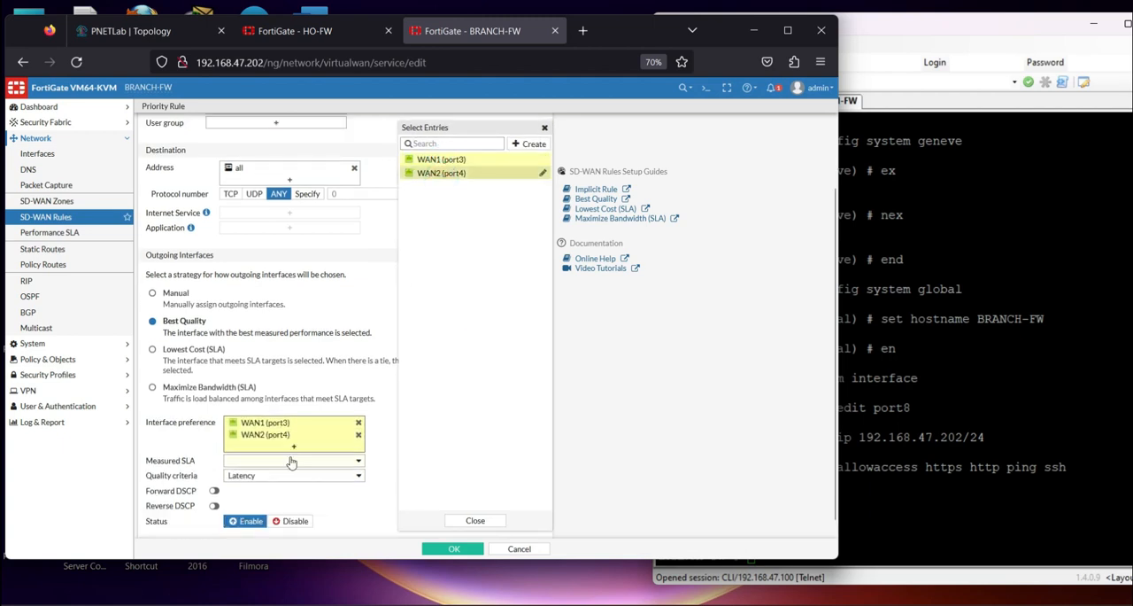
left_click(295, 447)
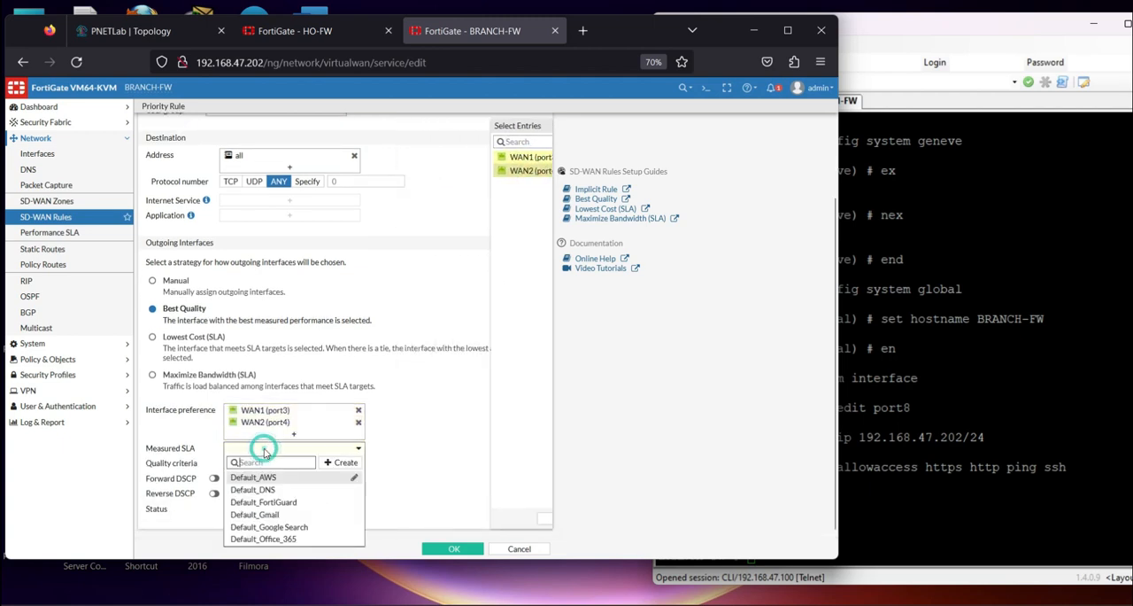
left_click(251, 490)
left_click(454, 548)
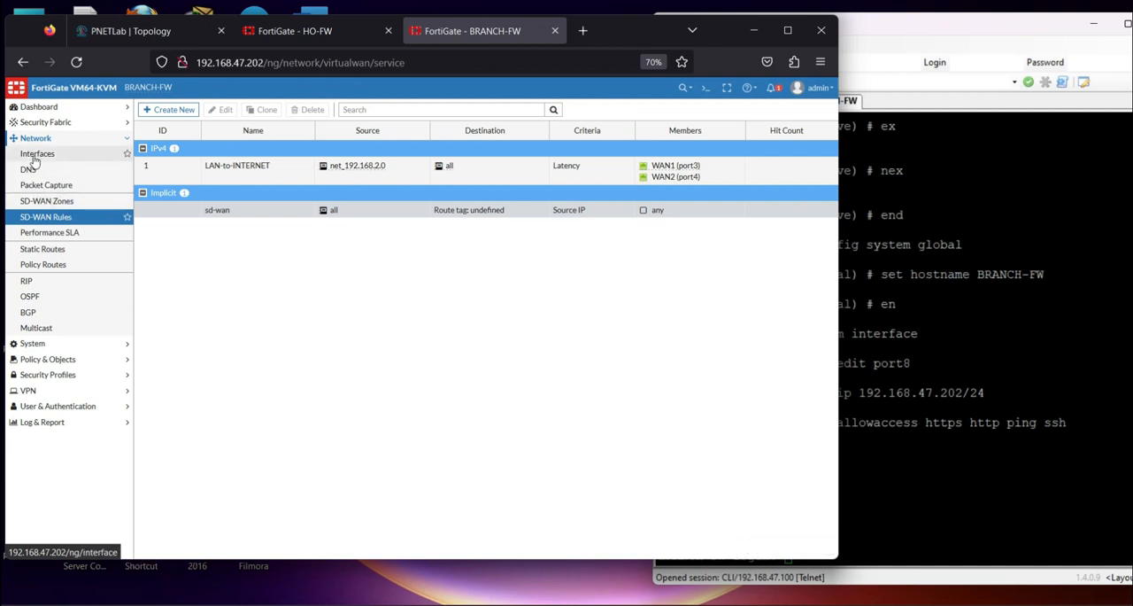
Highlight Firewall Policy Internet in the PowerPoint checklist and start a new BRANCH-FW firewall policy named LAN-TO-INTERet
left_click(48, 358)
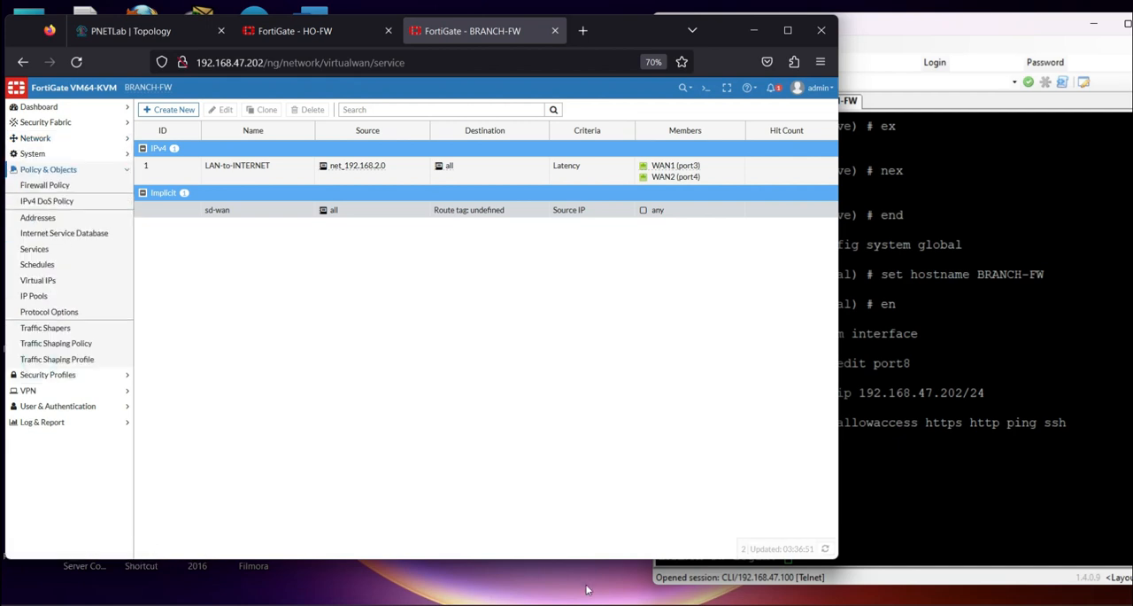
key("alt+Tab")
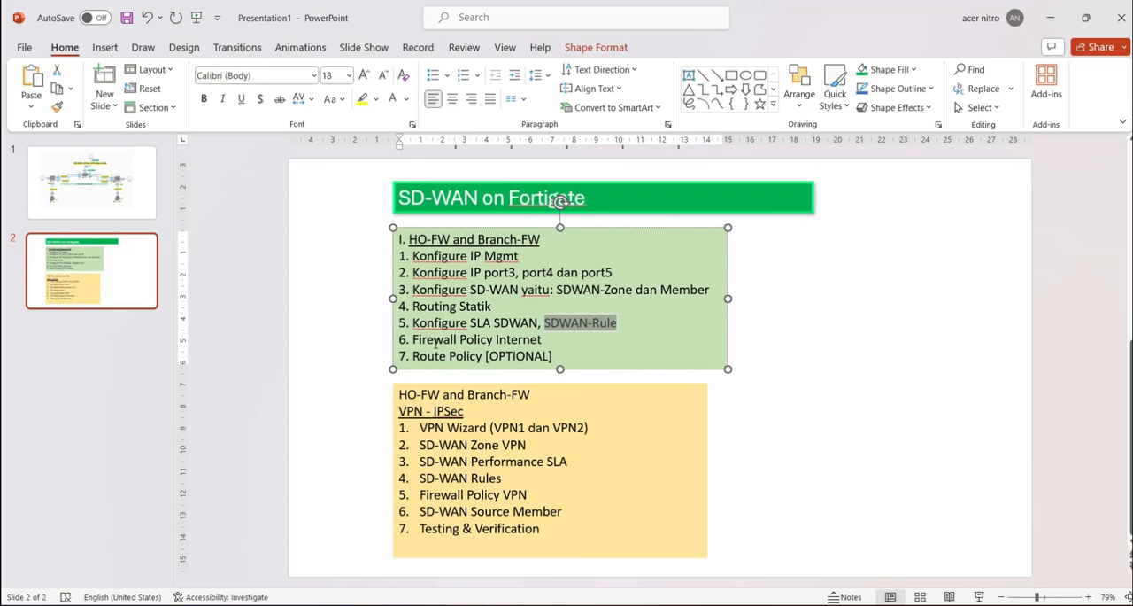
left_click_drag(412, 339, 542, 339)
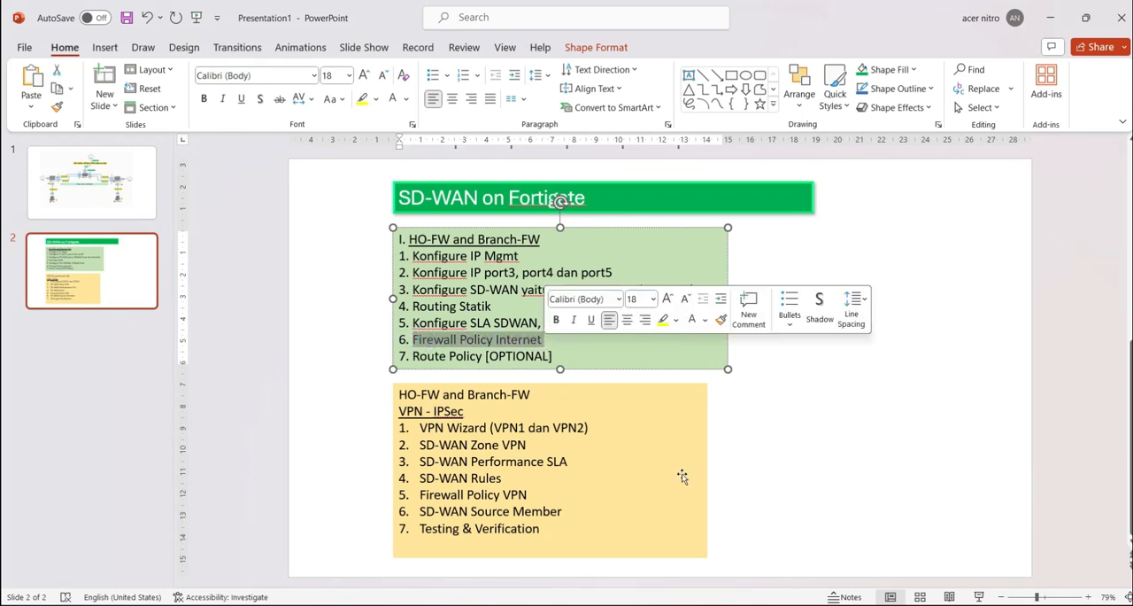
key("alt+Tab")
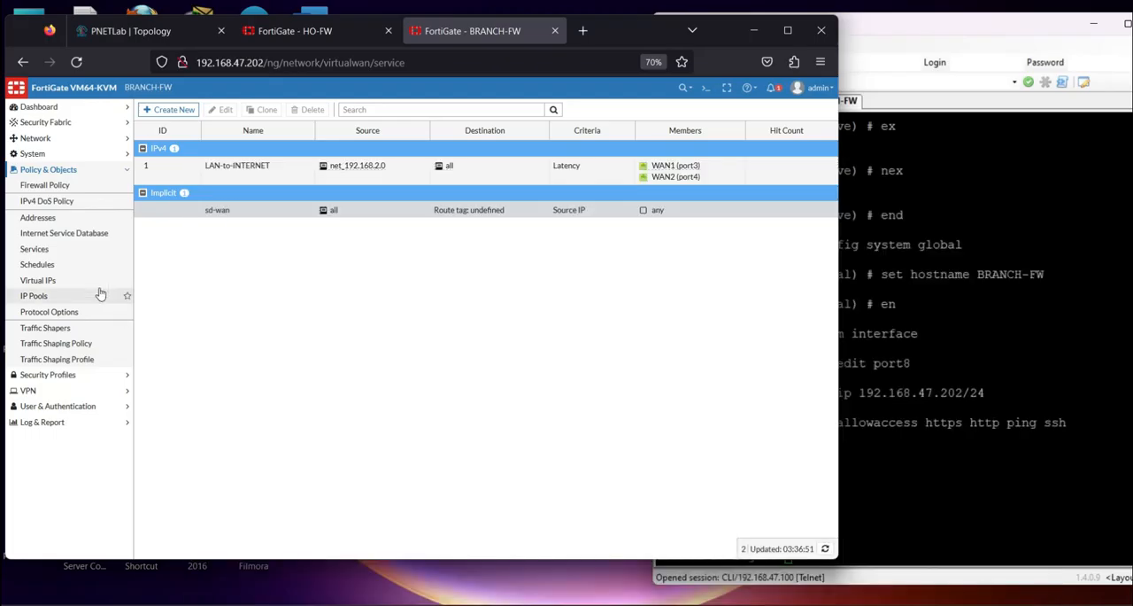
left_click(64, 184)
left_click(168, 109)
left_click(256, 139)
key("Caps_Lock")
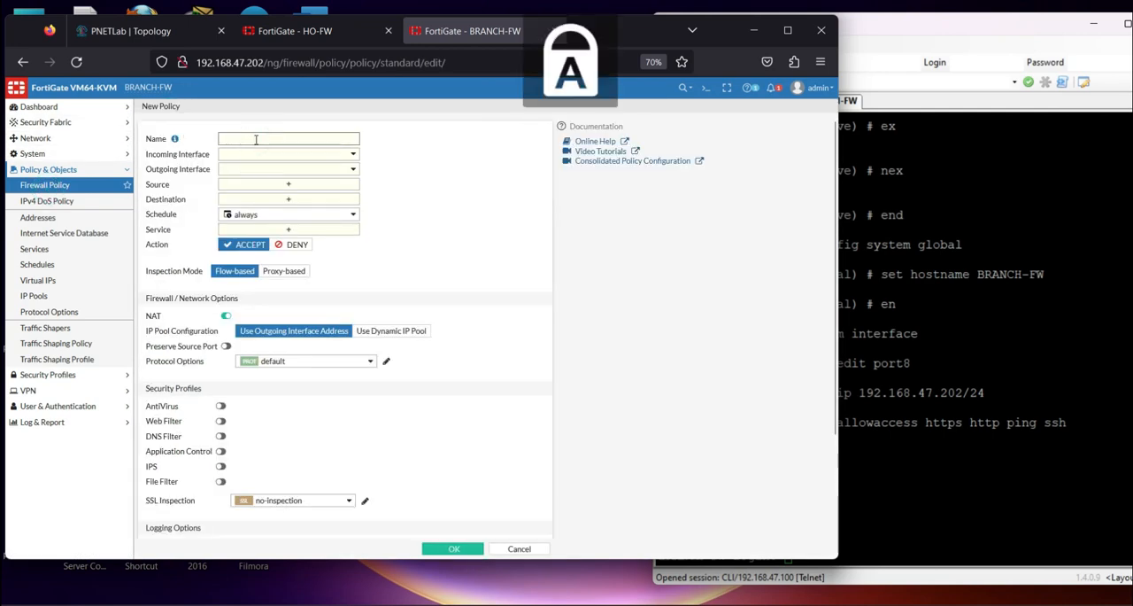
type("LAN-TO-INTERNE")
key("Caps_Lock")
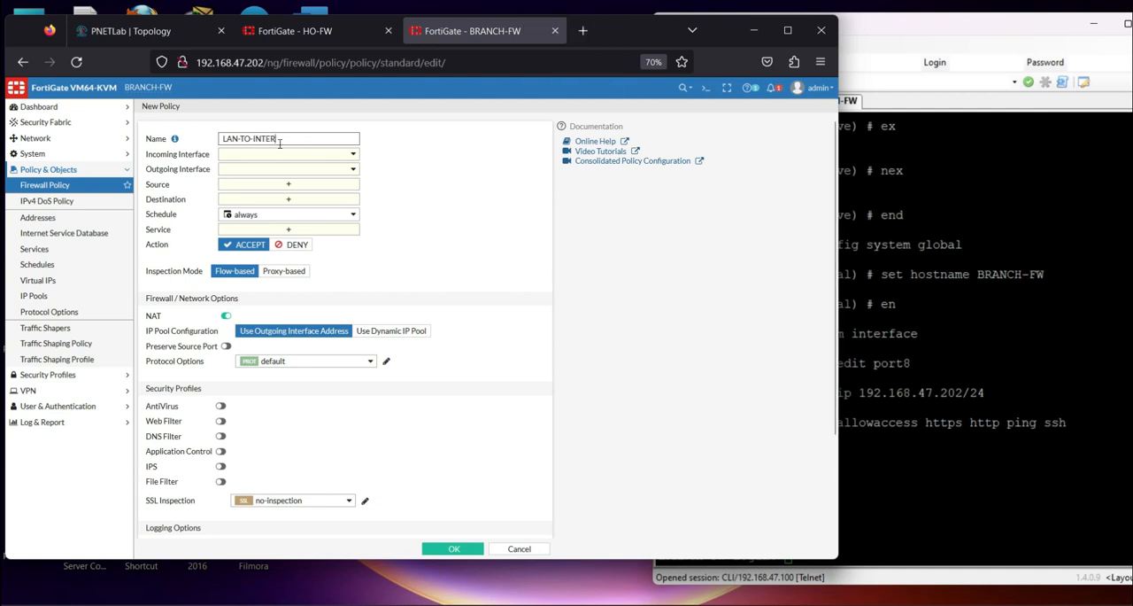
Set the policy's incoming interface to LAN-BRACNH (port5) and its outgoing interface to virtual-wan-link
left_click(292, 159)
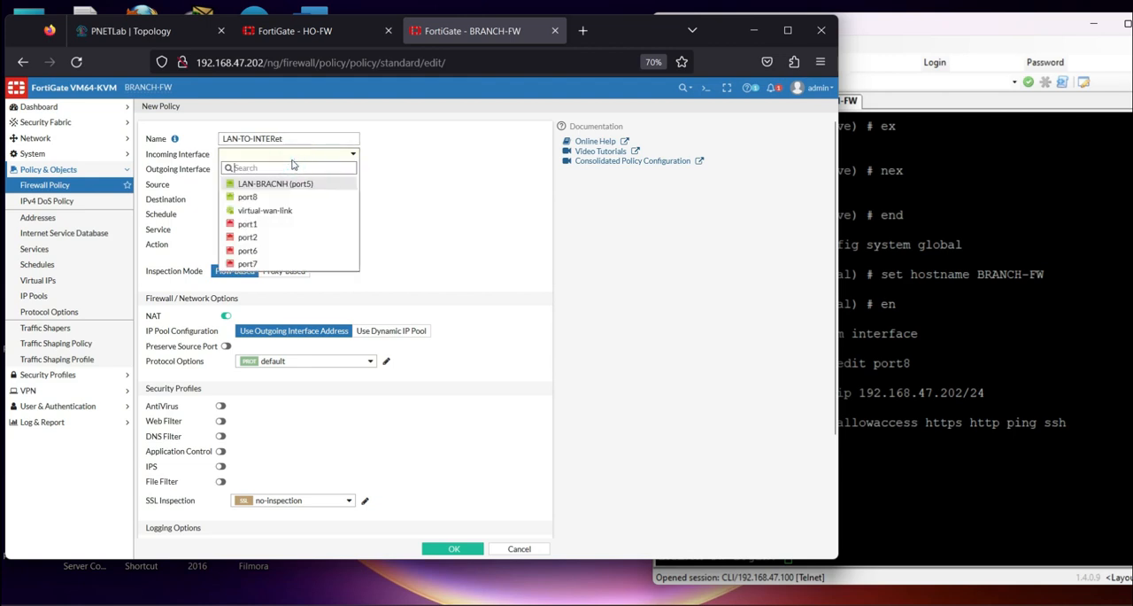
left_click(282, 183)
left_click(279, 169)
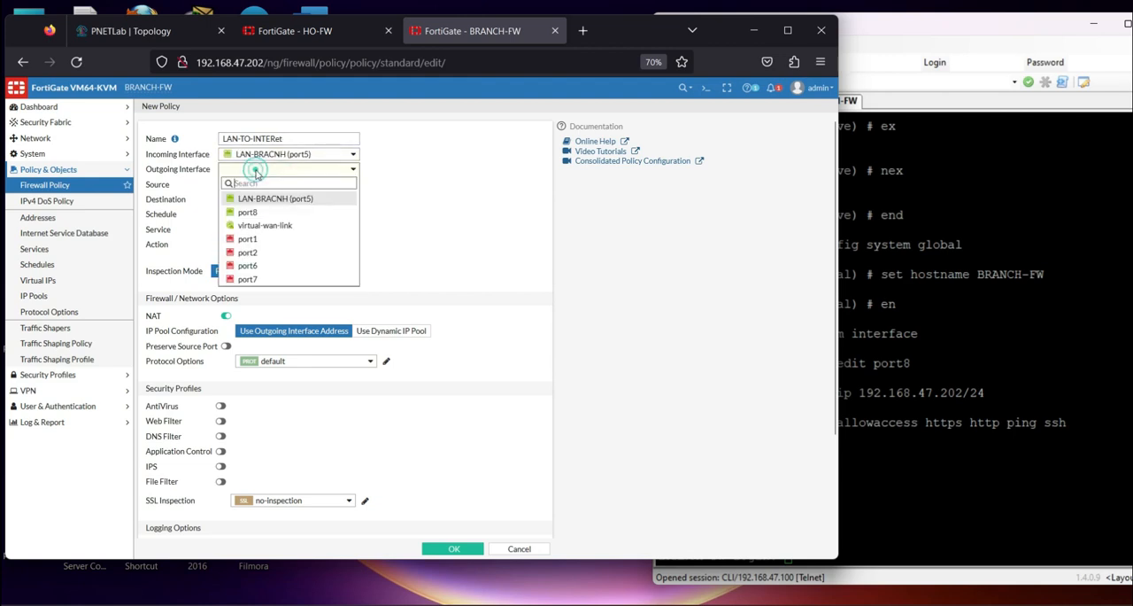
left_click(275, 227)
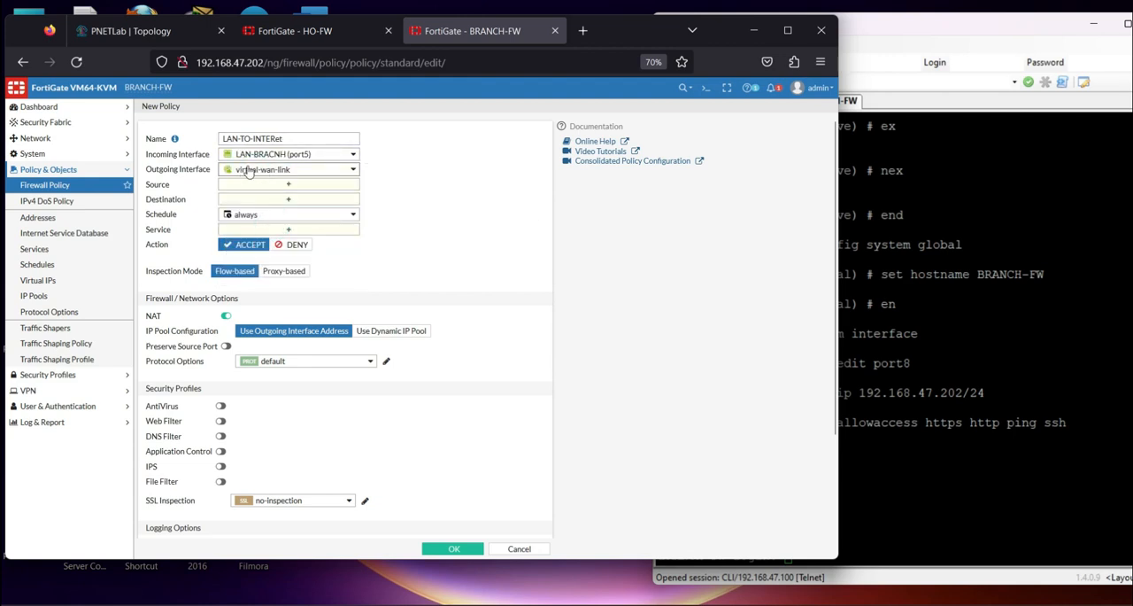
mouse_move(280, 181)
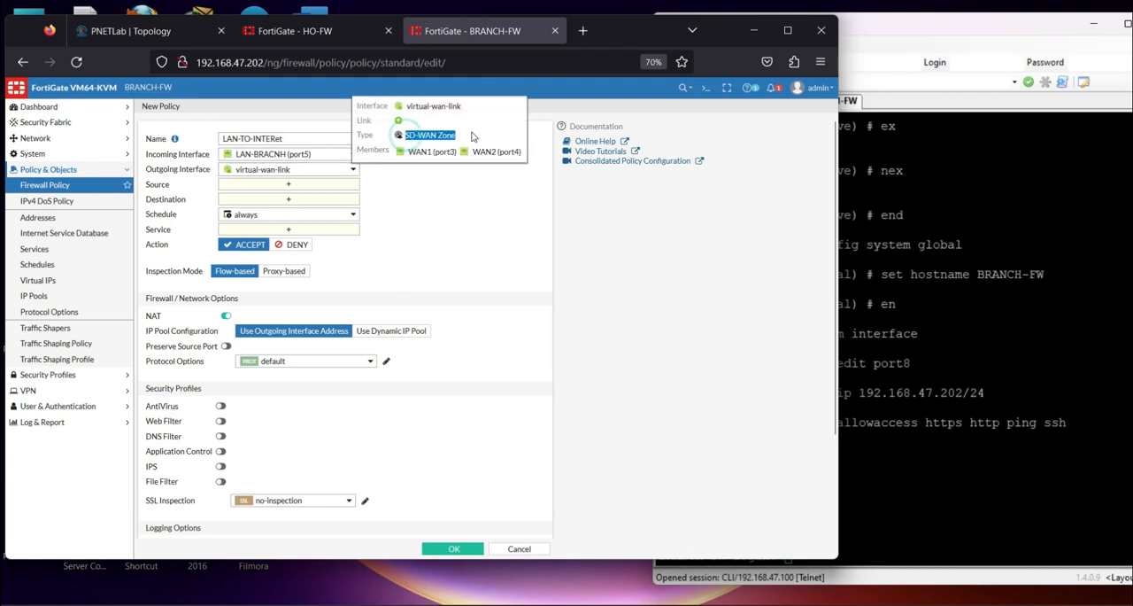
Set the policy's source to net_192.168.2.0, its destination to all and its service to ALL
left_click(277, 184)
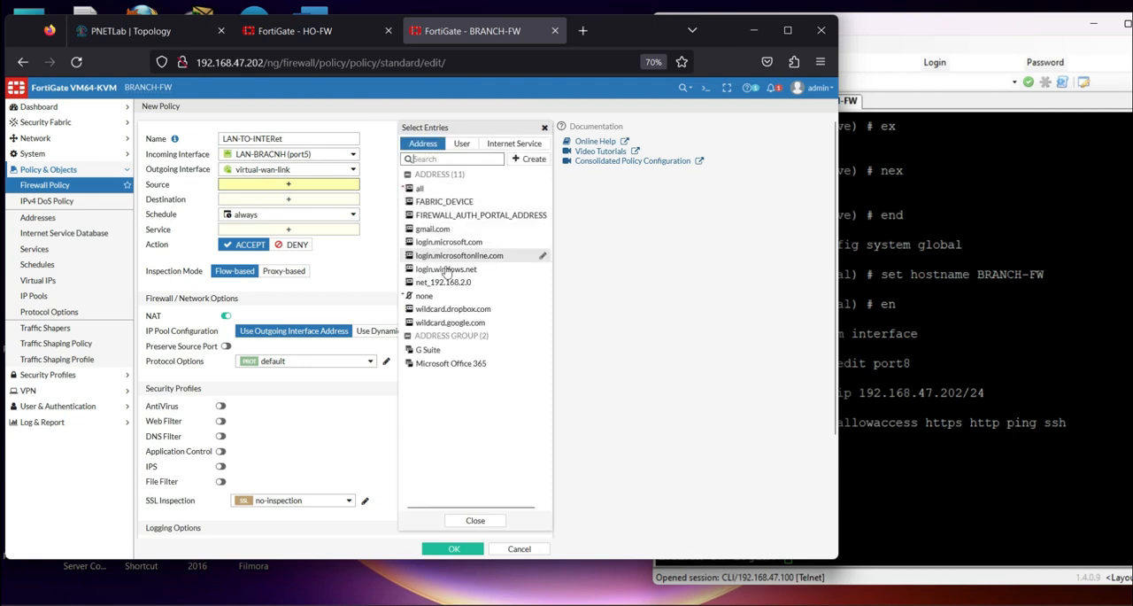
left_click(438, 282)
left_click(284, 212)
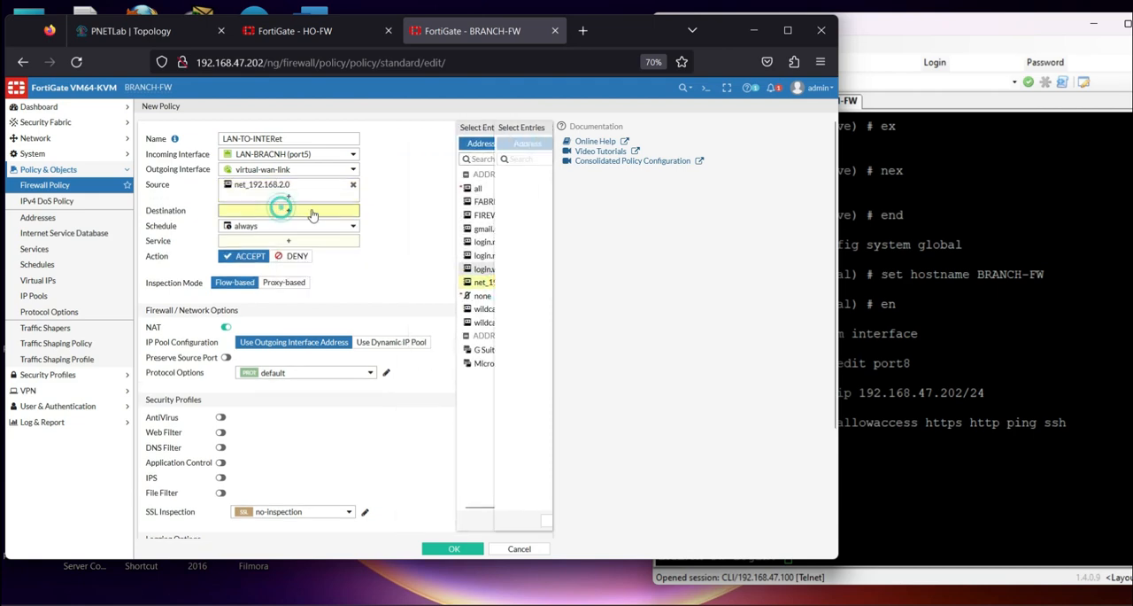
left_click(423, 188)
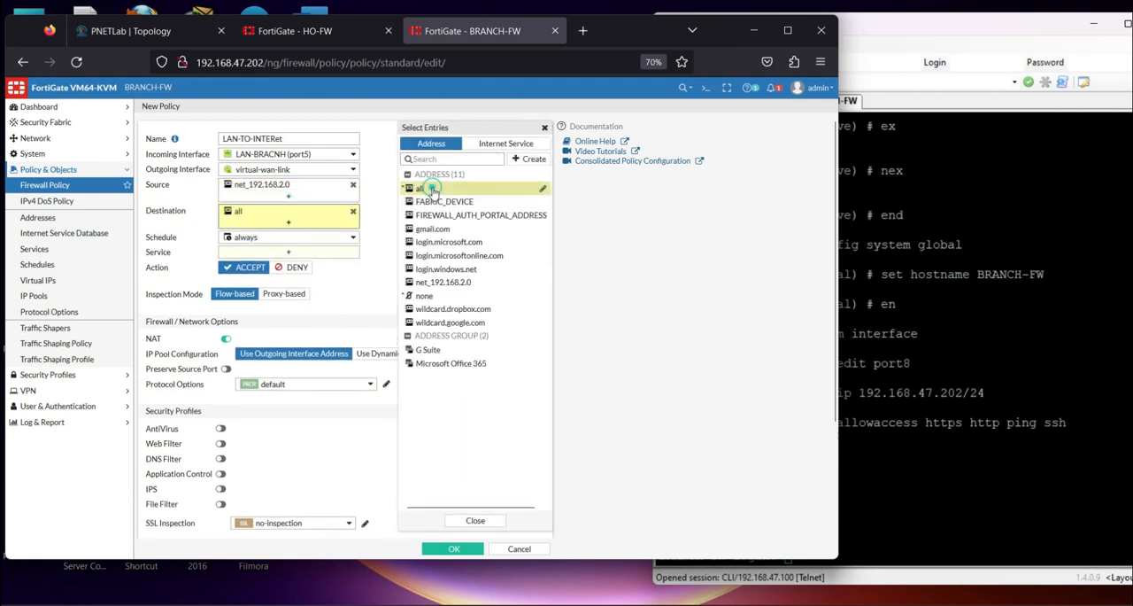
left_click(314, 253)
left_click(423, 184)
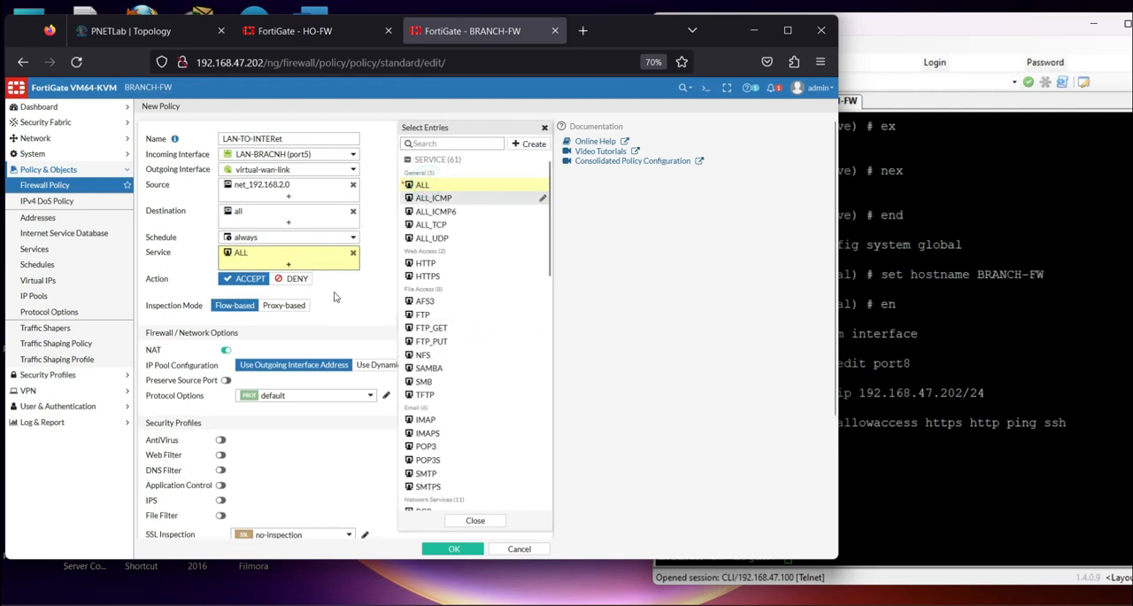
left_click(365, 305)
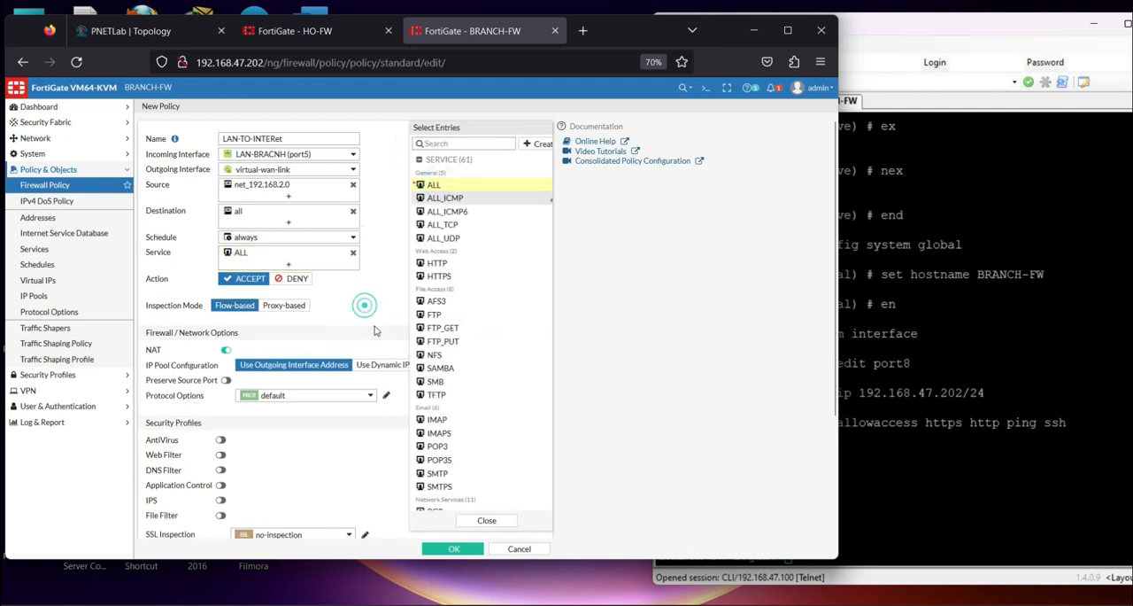
Log allowed traffic for All Sessions and save the firewall policy
scroll(363, 430, "down", 3)
left_click(365, 425)
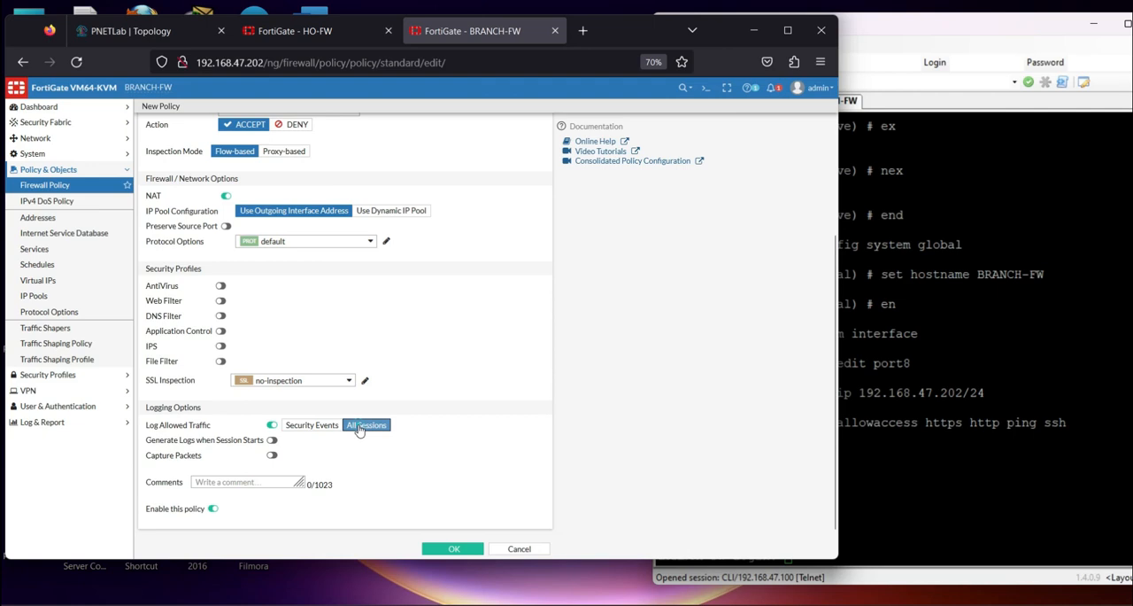
left_click(453, 548)
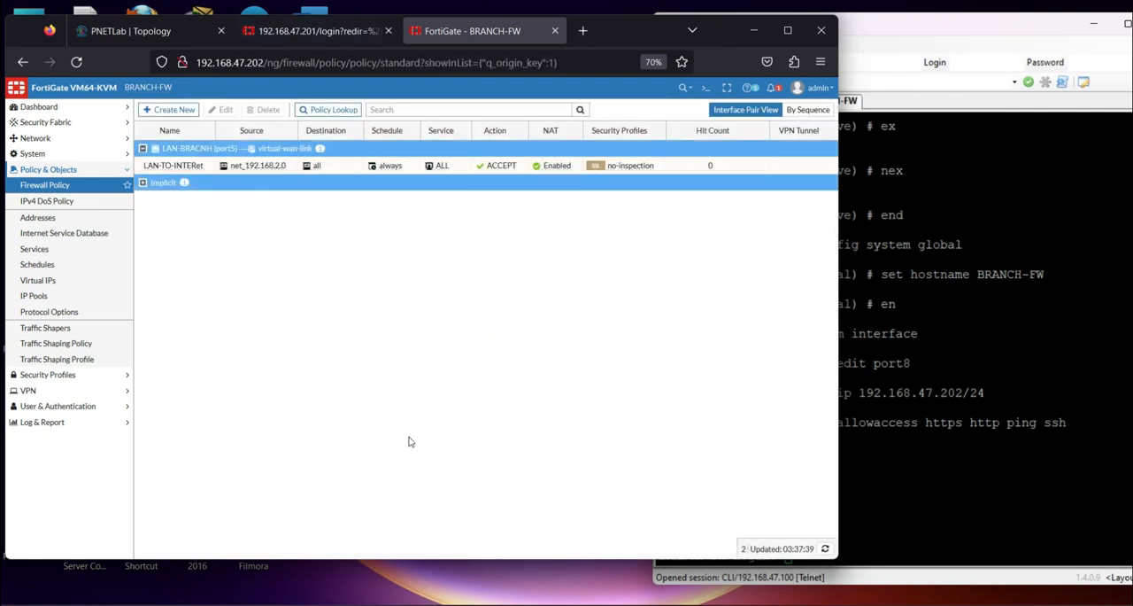
Open BRANCH-FW's CLI console and ping 8.8.8.8 to test internet access
left_click(705, 88)
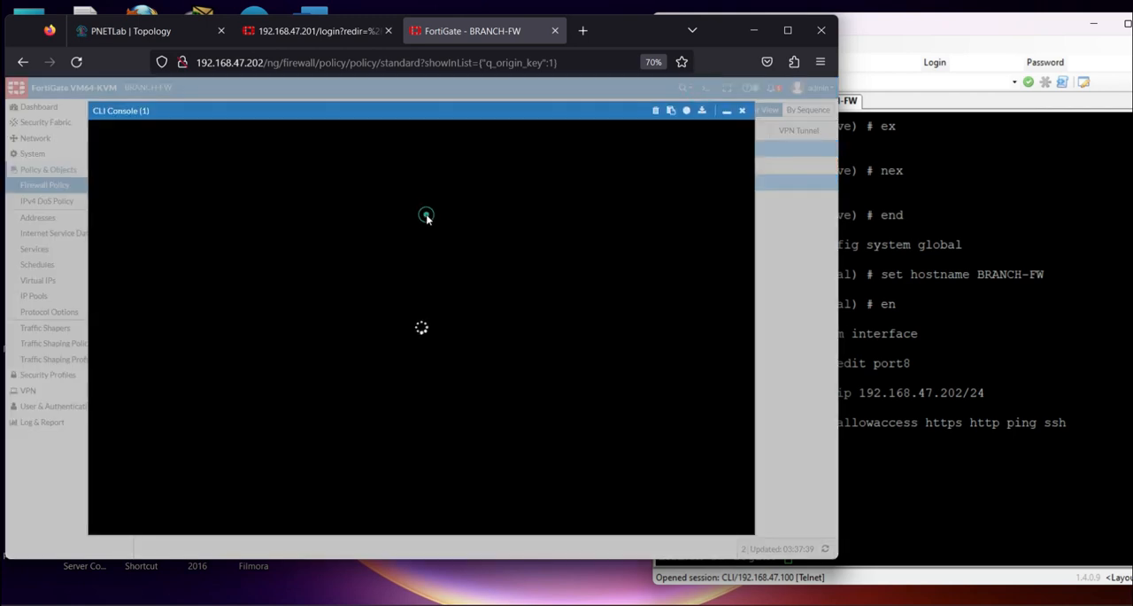
type("execute ping 8.8.8.8")
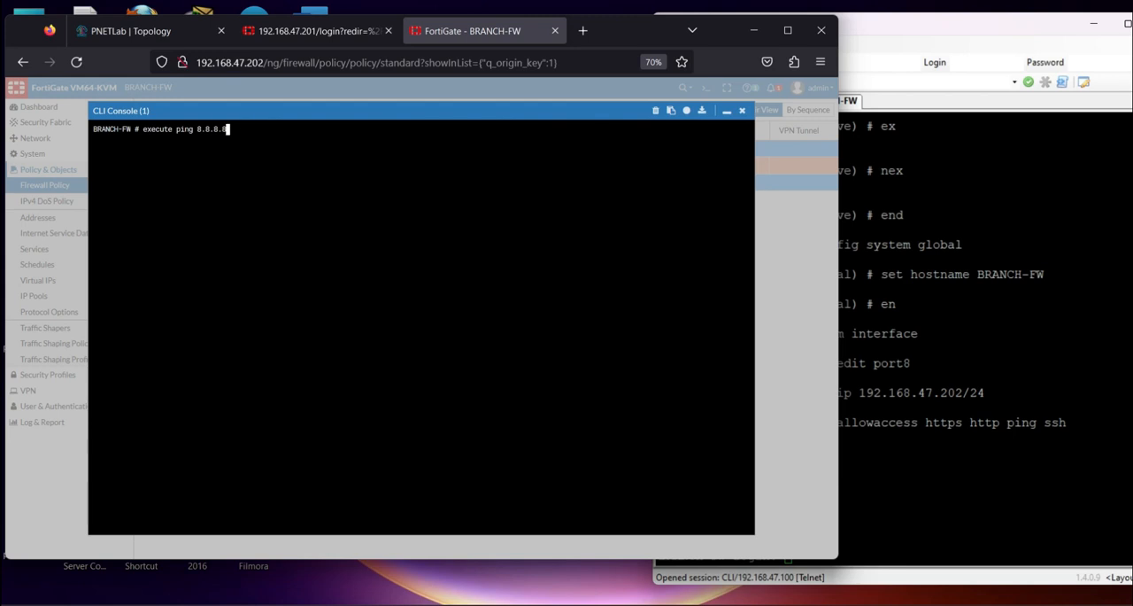
key("Return")
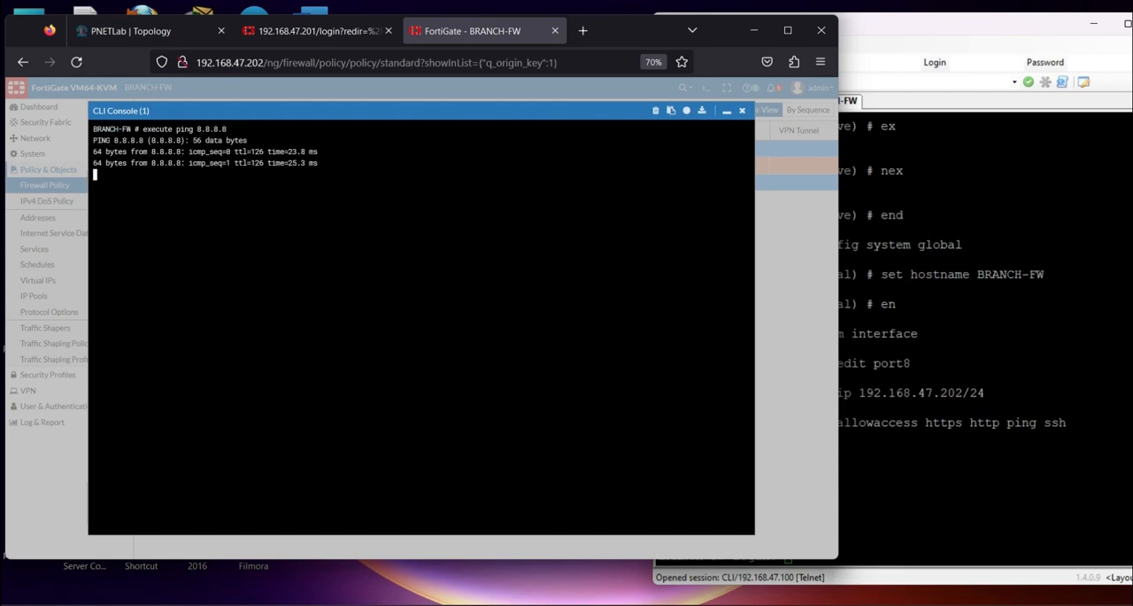
Close BRANCH-FW's CLI console, then start the PC-BRANCH node in the PNETLab topology and open its console
left_click_drag(323, 163, 217, 152)
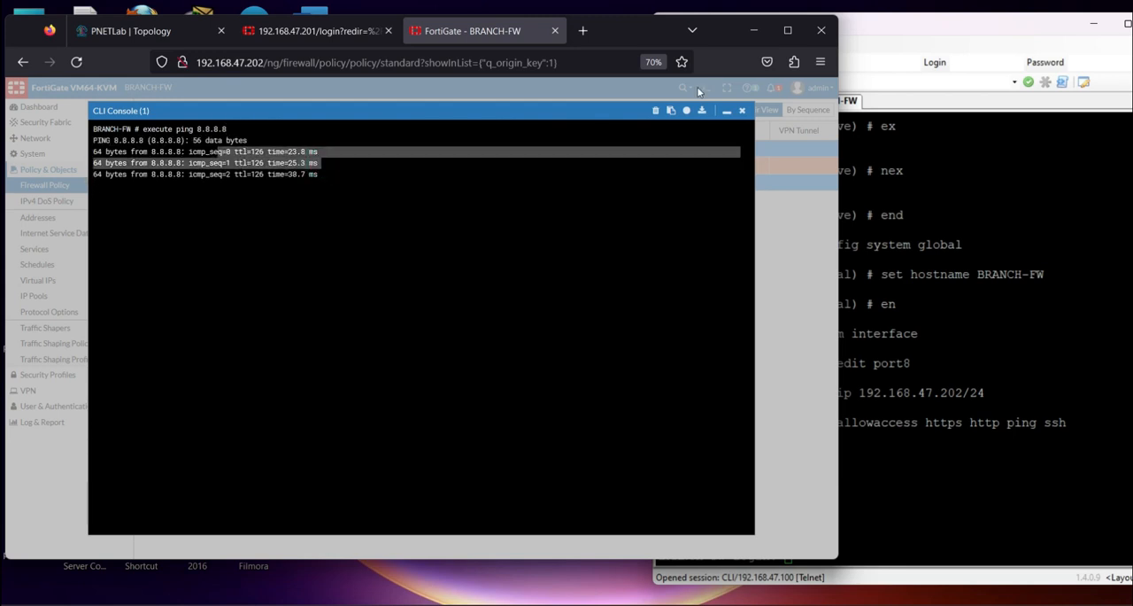
left_click(742, 110)
left_click(129, 31)
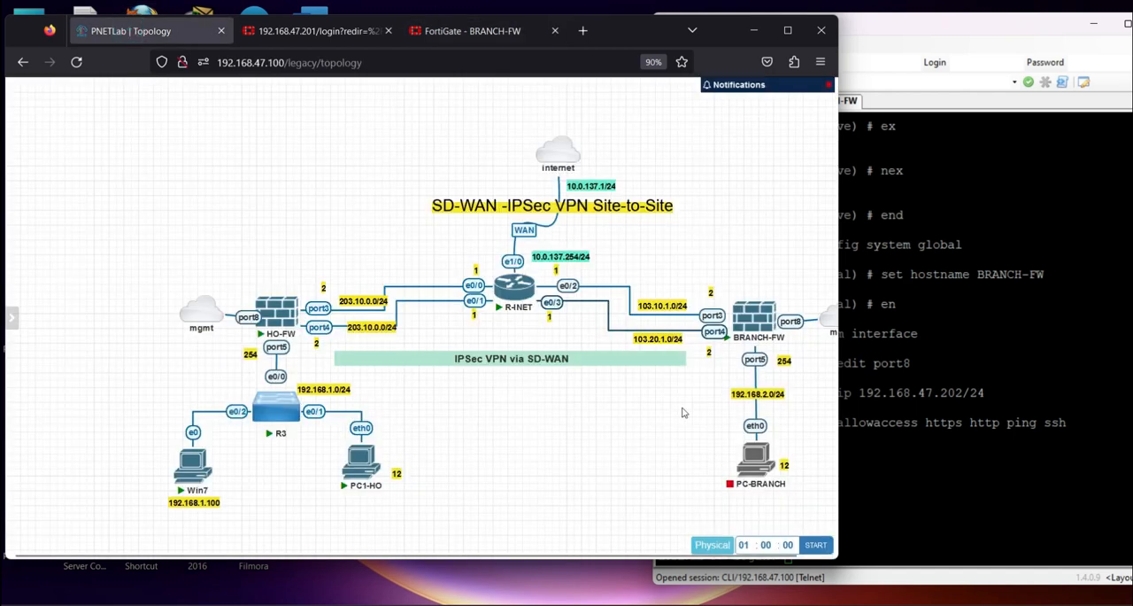
right_click(745, 465)
left_click(748, 329)
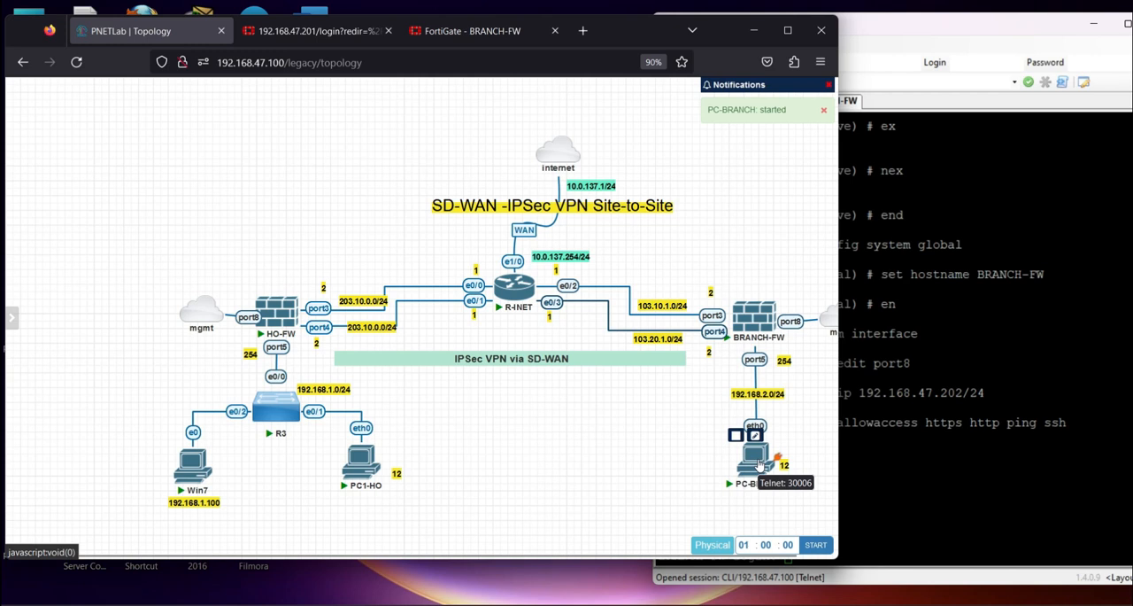
left_click(758, 464)
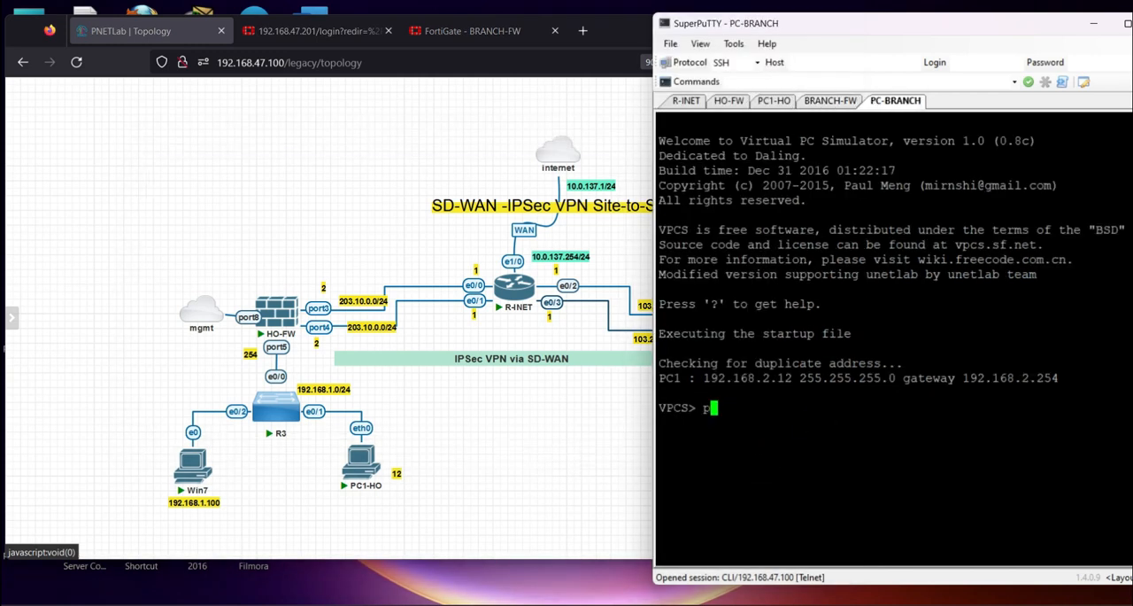
Ping the branch gateway 192.168.2.254 from PC-BRANCH and stop the ping after a few replies
type("ping 192.168.2.254")
key("Return")
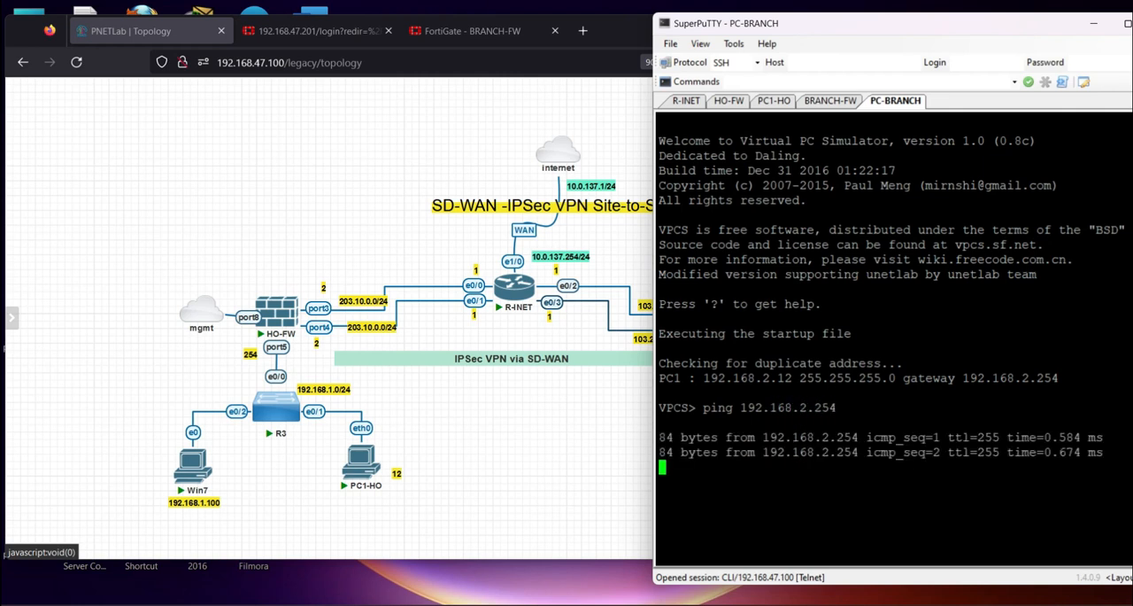
key("ctrl+c")
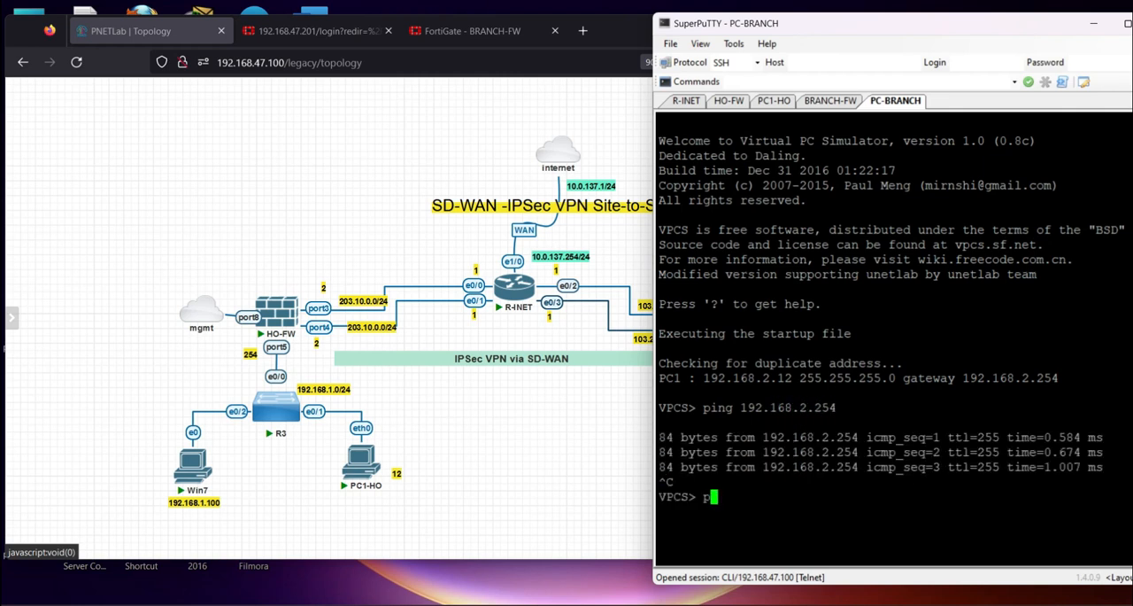
Test PC-BRANCH's internet access by pinging 8.8.8.8 and 8.8.4.4, stopping each ping after a few replies
type("ping 8.8.8.8")
key("Return")
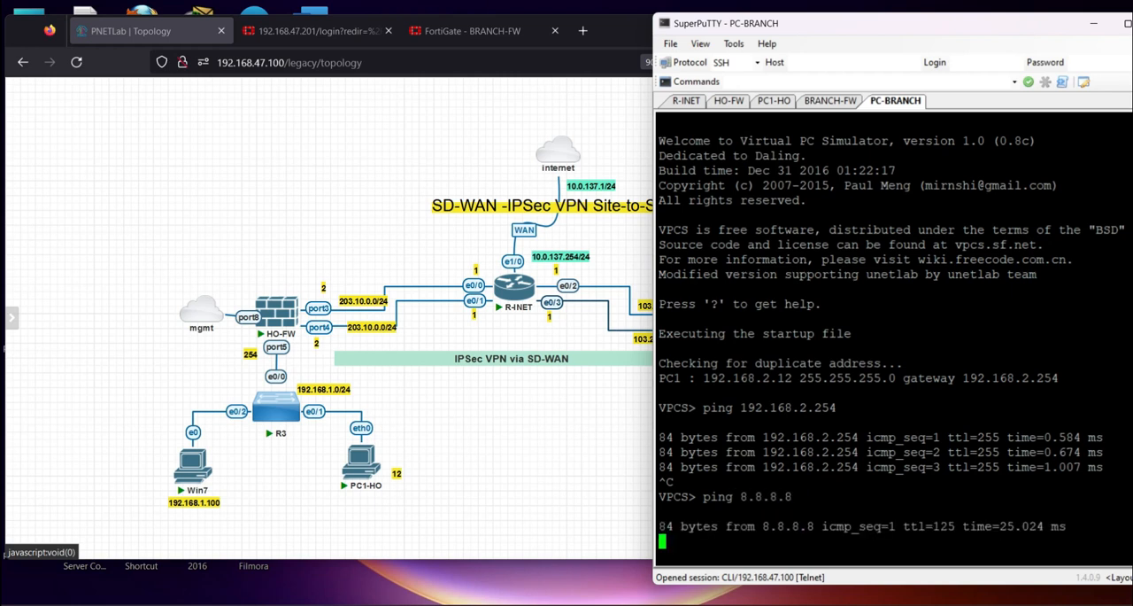
key("ctrl+c")
key("Return")
key("Up")
key("BackSpace")
type("4.4")
key("Return")
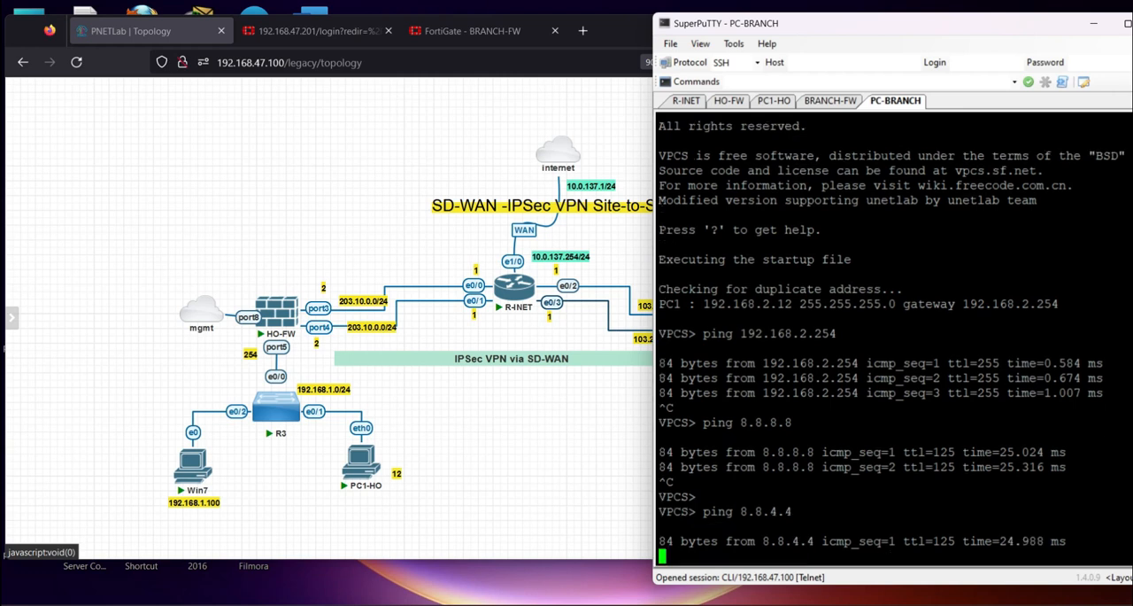
key("ctrl+c")
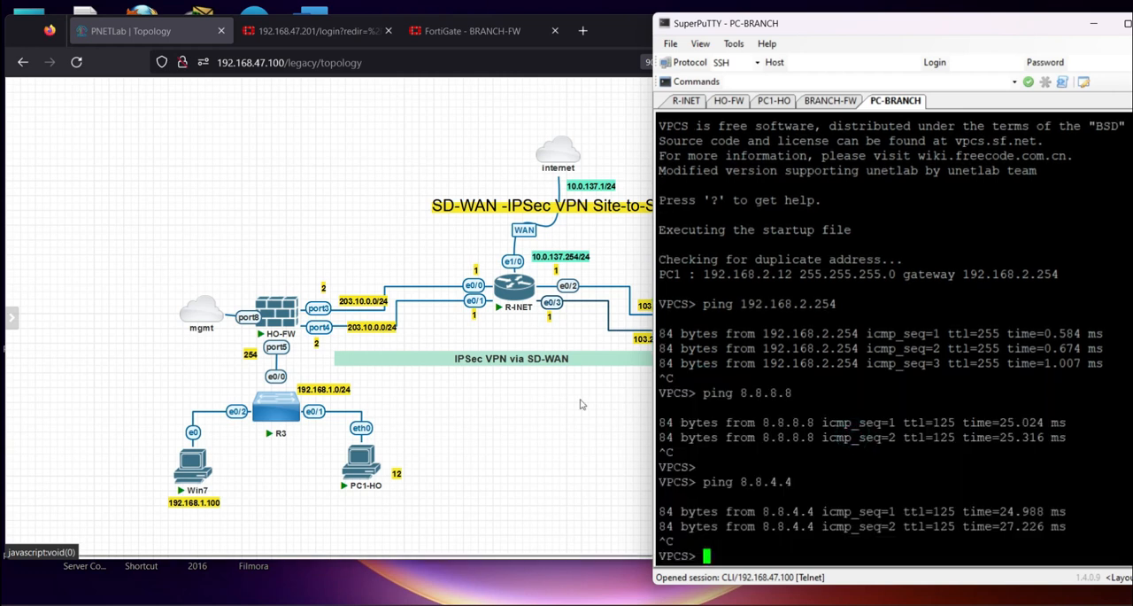
Return to BRANCH-FW's web interface and check the refreshed Forward Traffic log for the branch traffic
left_click(480, 36)
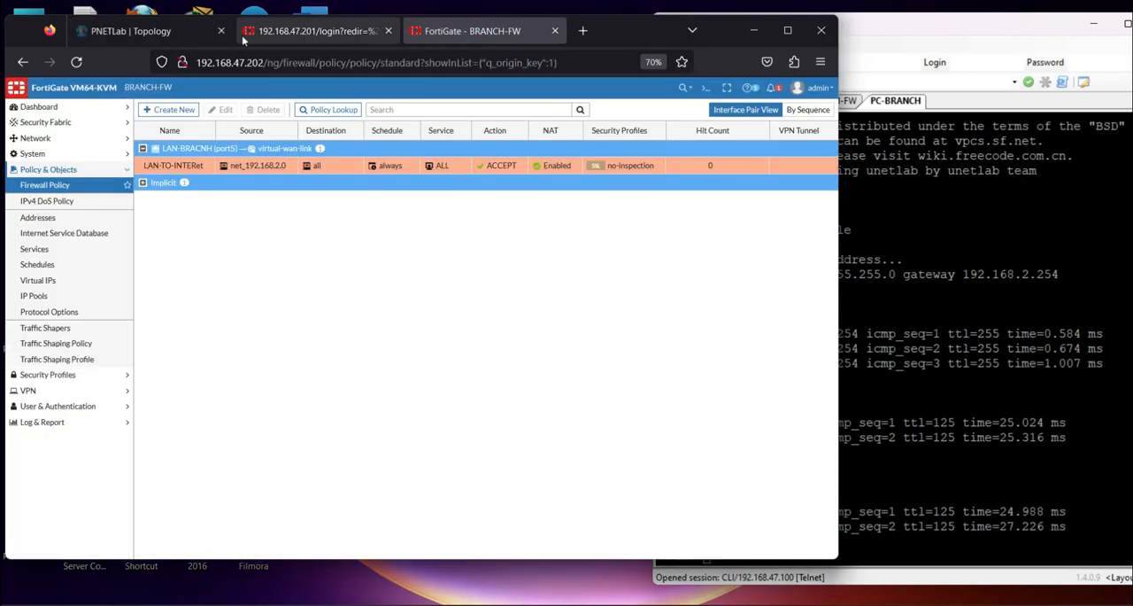
left_click(55, 423)
left_click(60, 249)
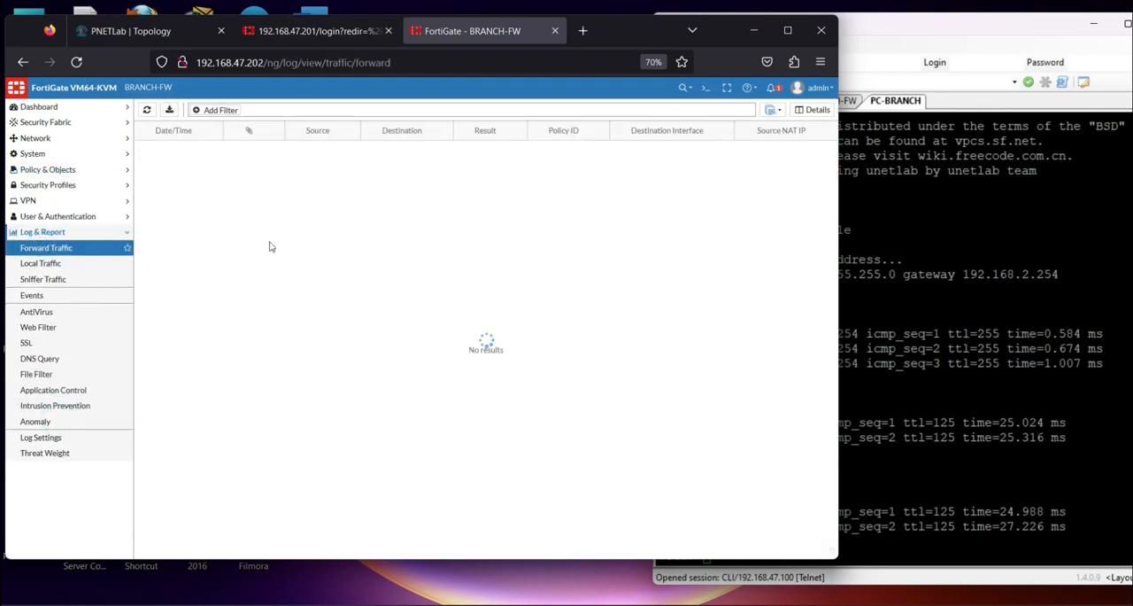
left_click(146, 110)
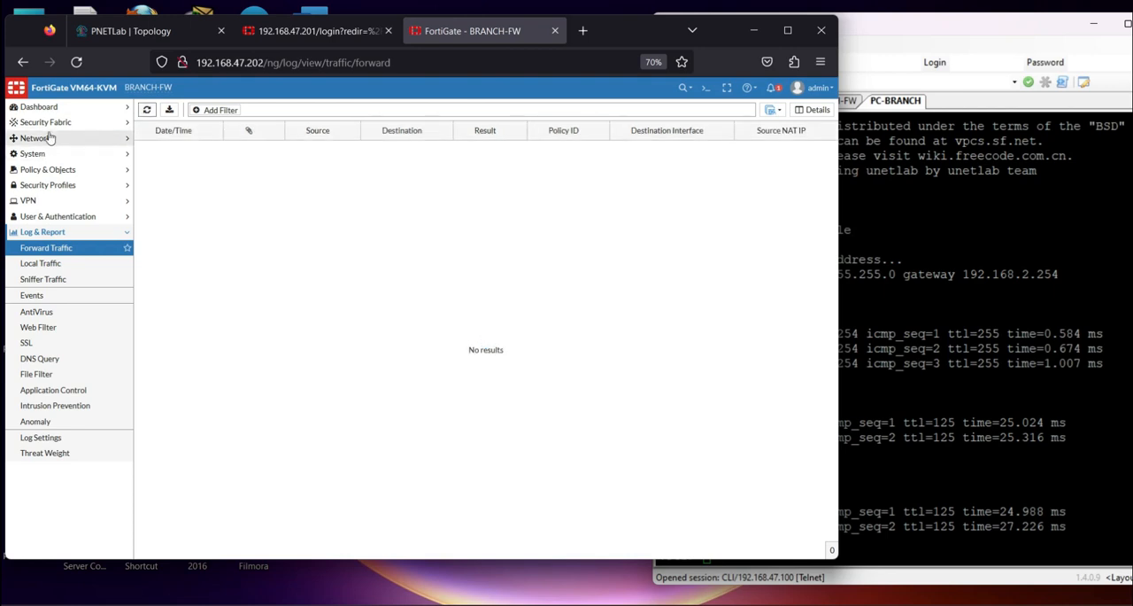
Examine the status and traffic of the SD-WAN members in the Network dashboard's SD-WAN widget, then return to the dashboard
left_click(61, 107)
left_click(49, 153)
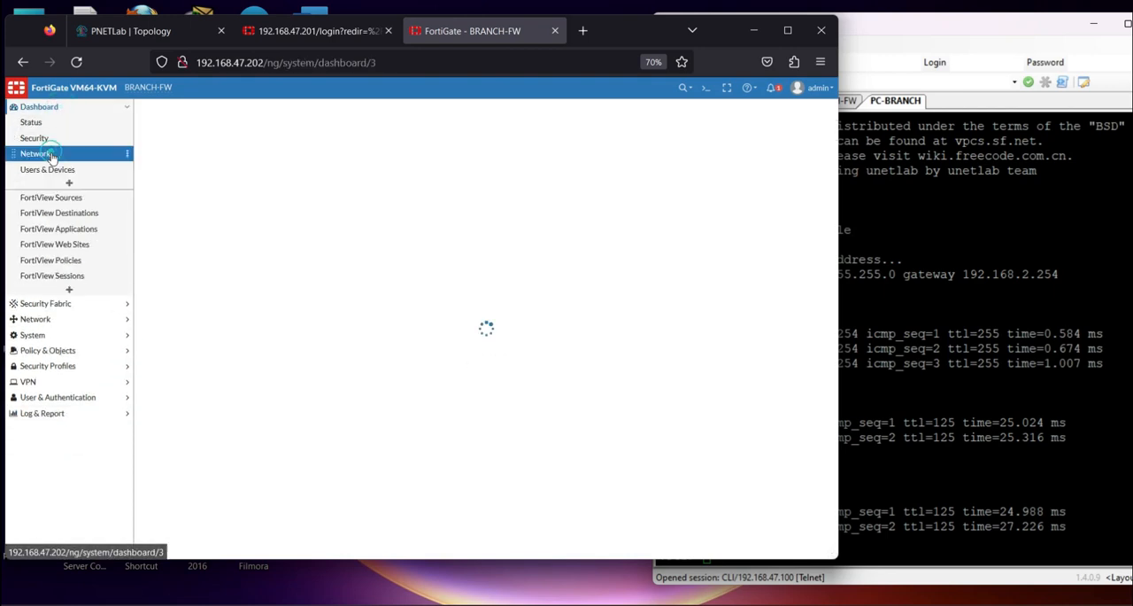
left_click(300, 331)
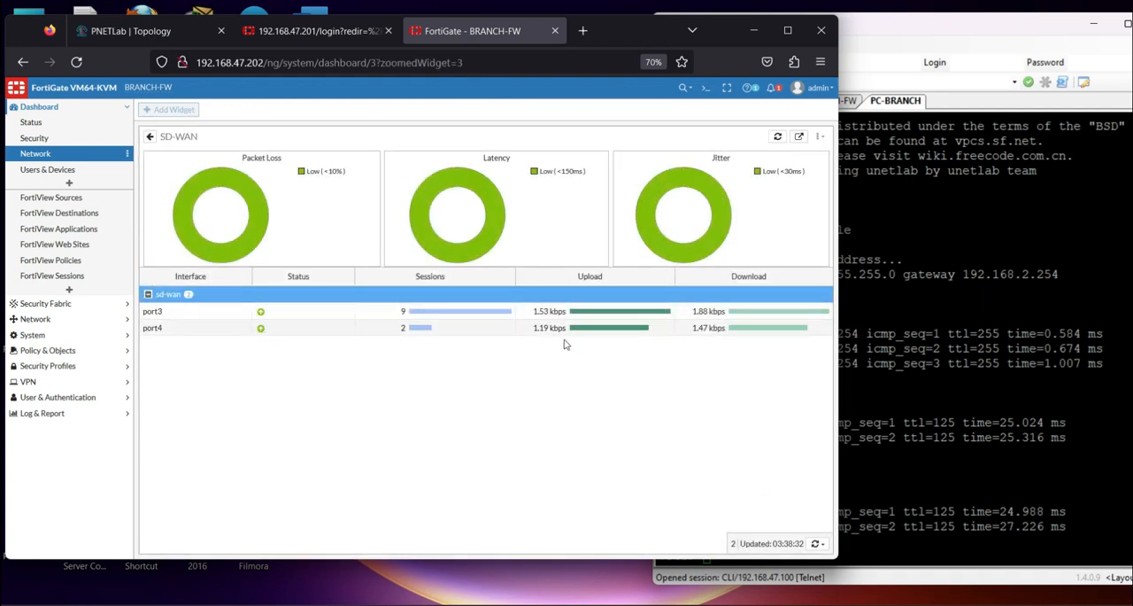
left_click(77, 153)
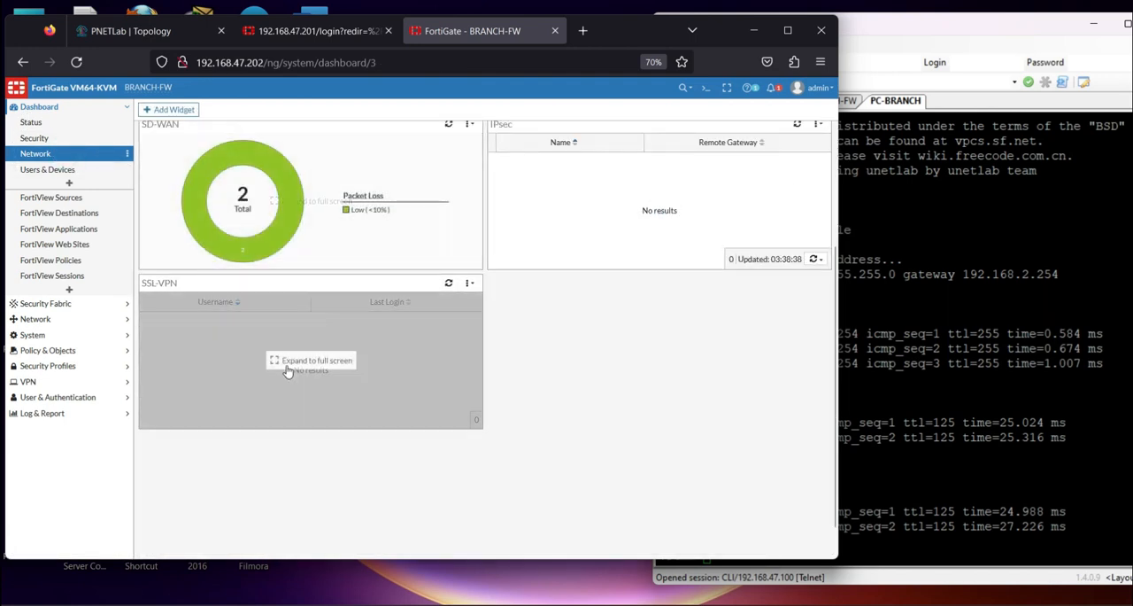
Search the dashboard widgets for "ro" and add the Routing widget to the Network dashboard
left_click(69, 184)
left_click(608, 169)
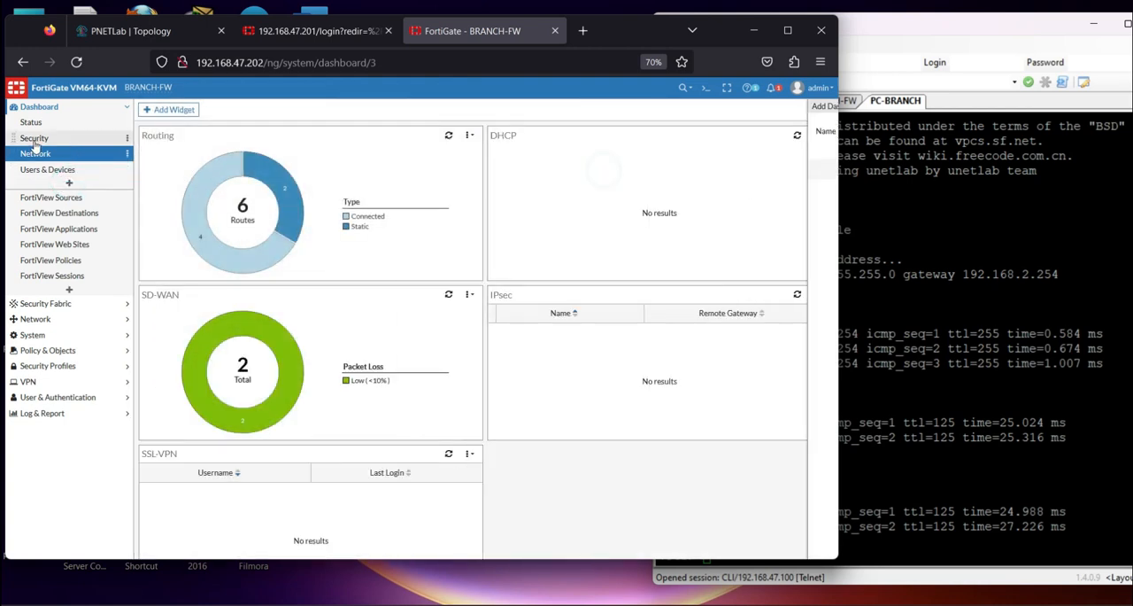
left_click(39, 106)
left_click(168, 109)
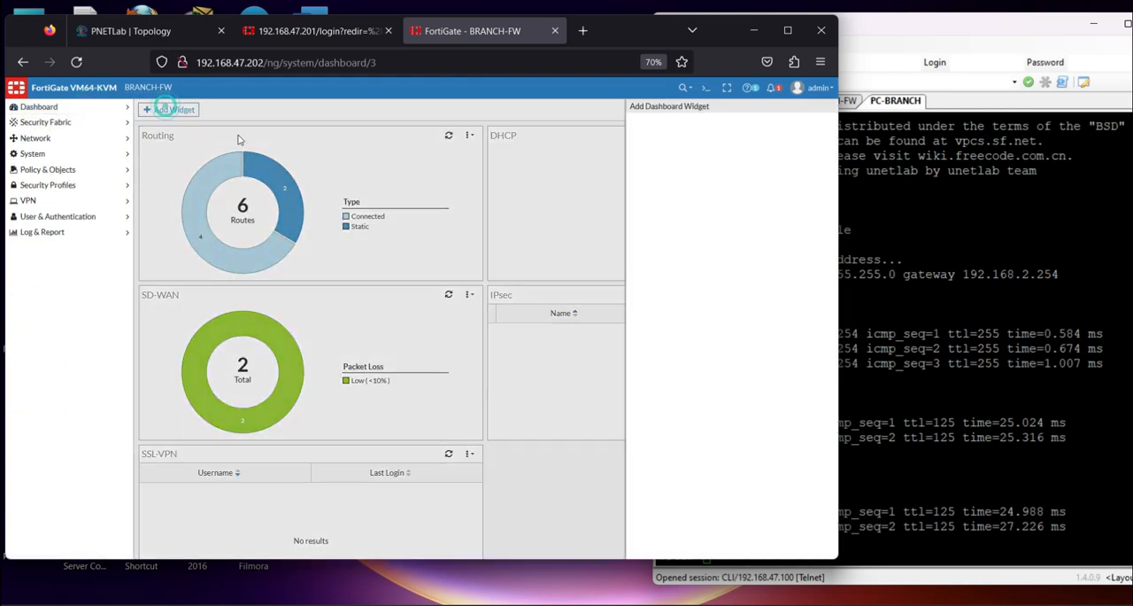
left_click(465, 130)
type("sta")
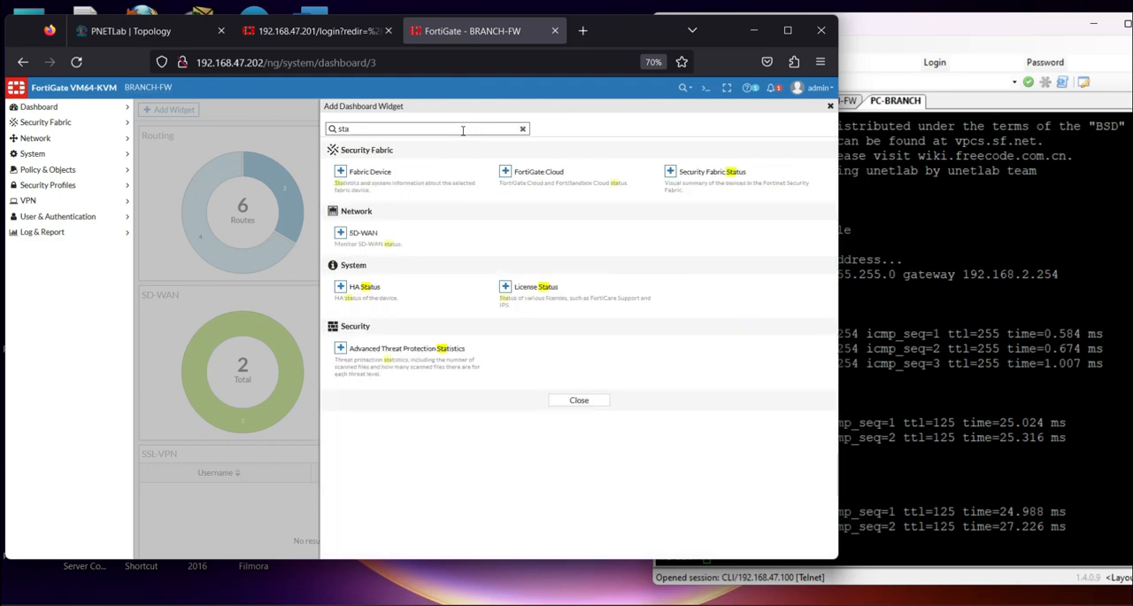
double_click(462, 130)
type("ro")
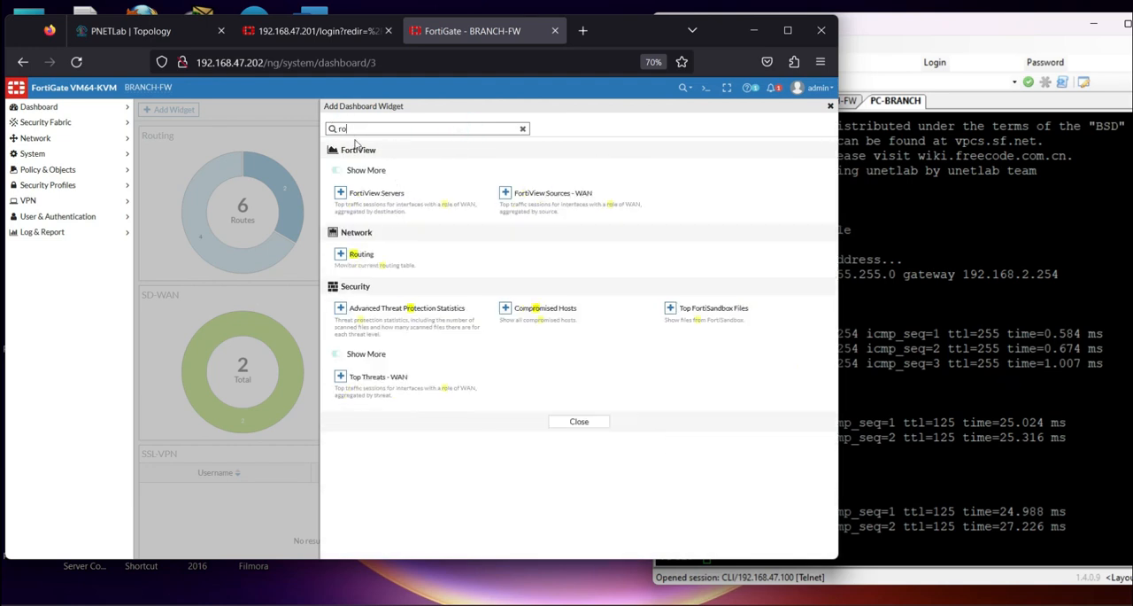
left_click(363, 256)
left_click(541, 183)
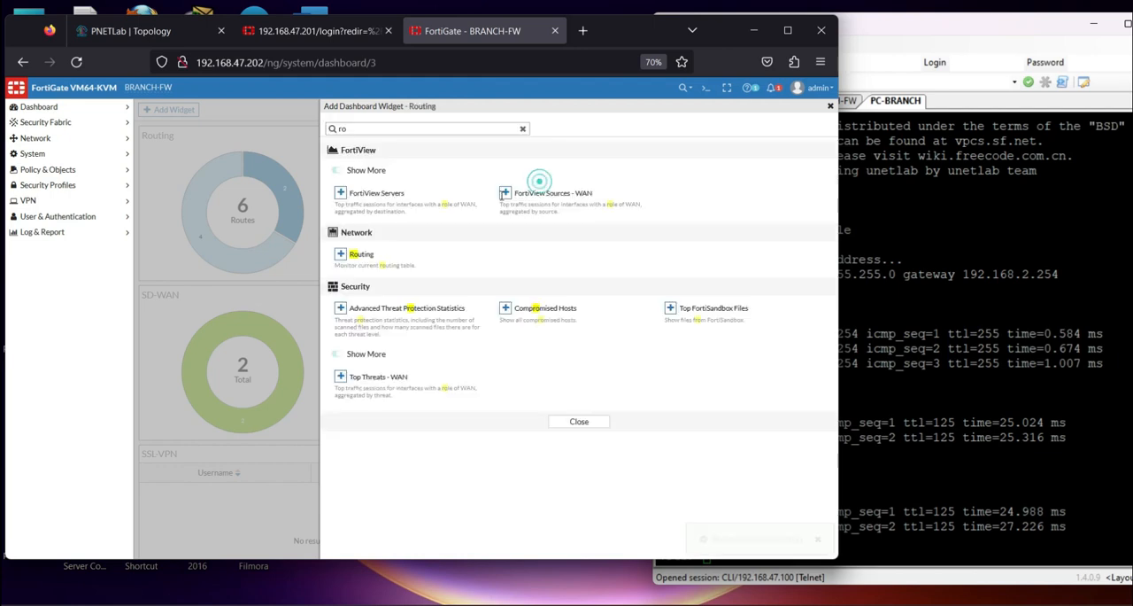
left_click(830, 107)
Expand the Routing widget and examine the two 0.0.0.0/0 routes through WAN1 (port3) and WAN2 (port4)
left_click(317, 191)
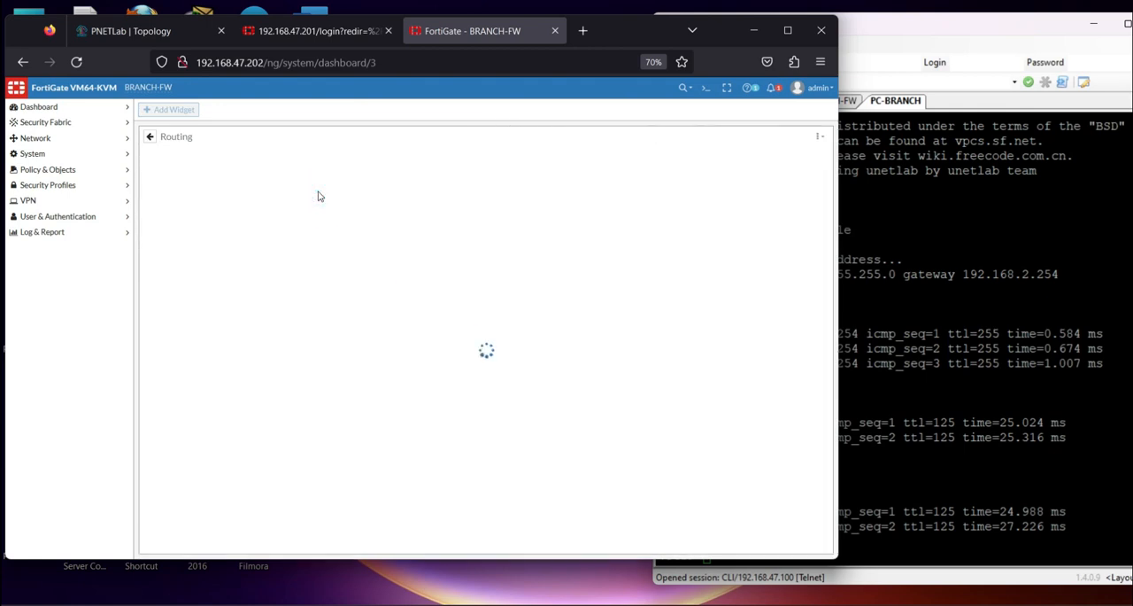
left_click(394, 317)
left_click(404, 334)
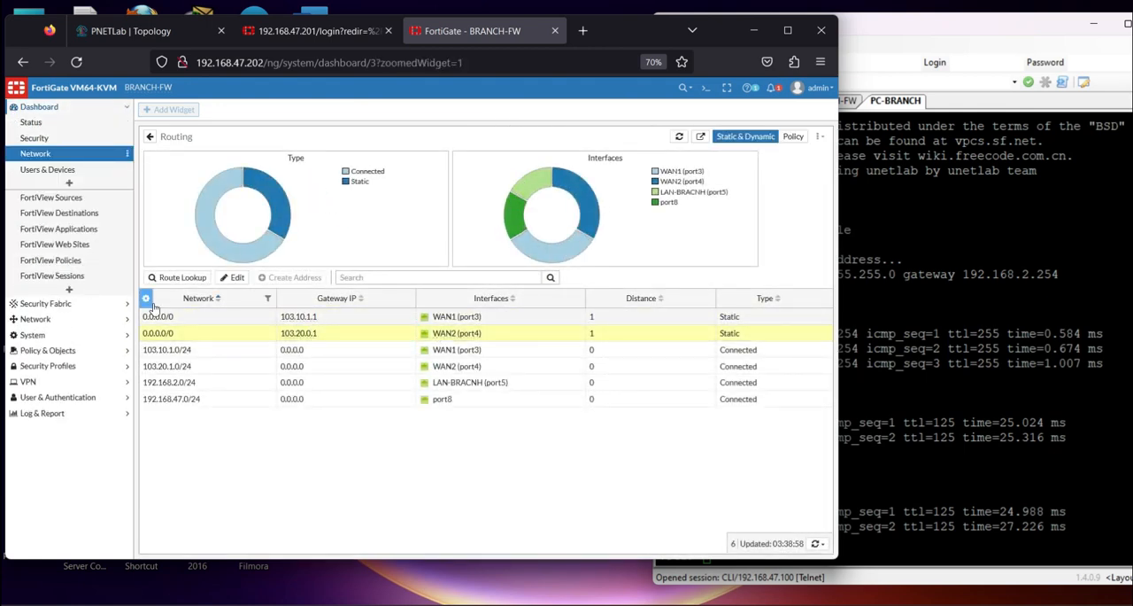
Inspect the latency of the Default_DNS performance SLA on both WAN links and open the SD-WAN rules list
left_click(50, 321)
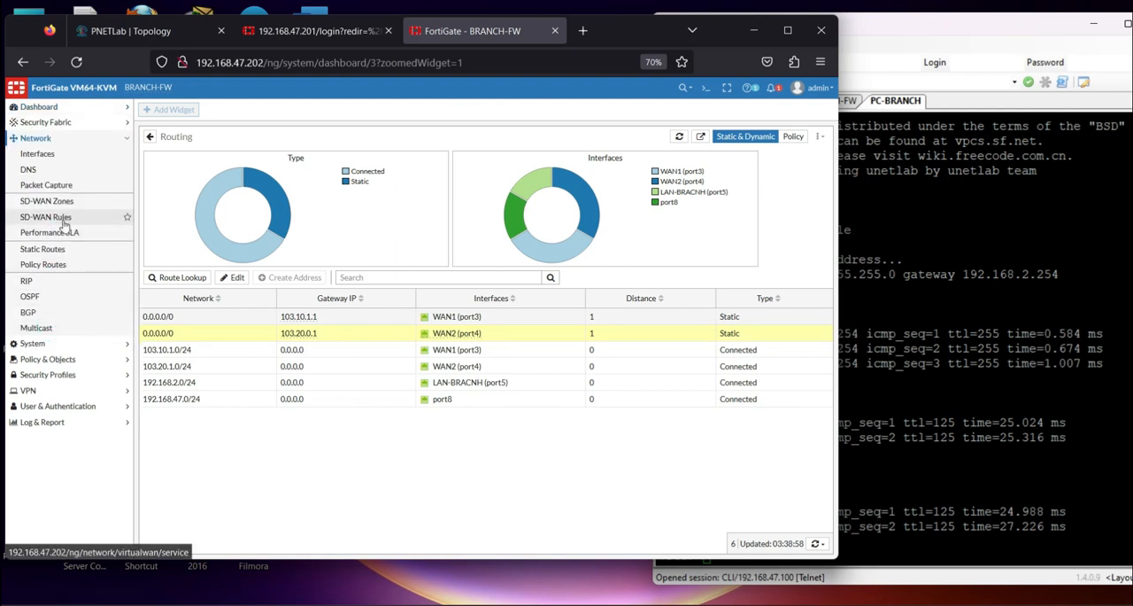
left_click(60, 232)
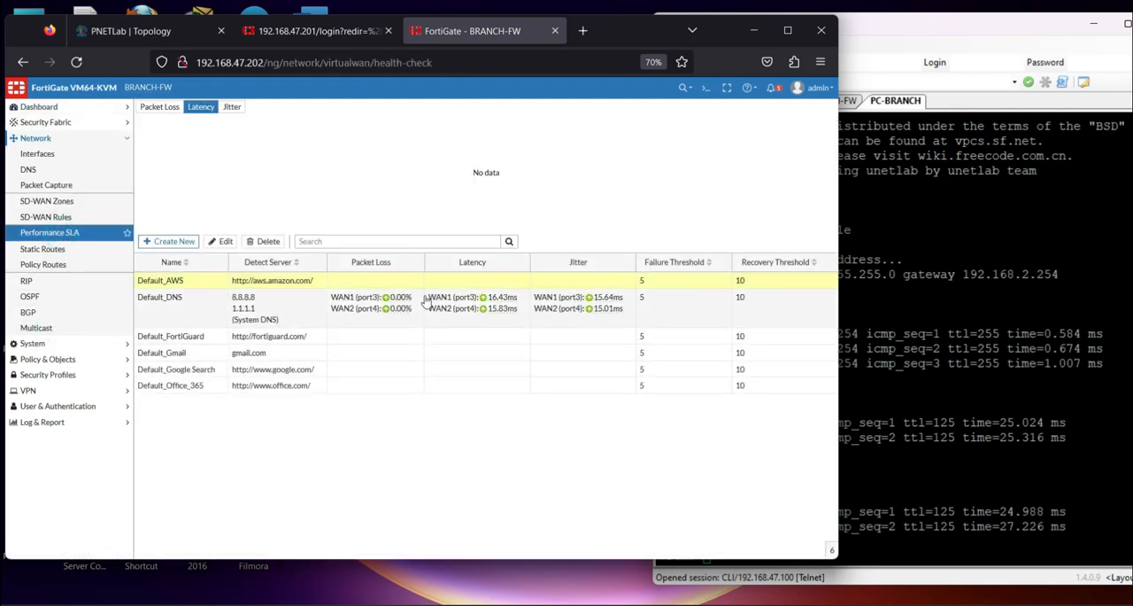
left_click(174, 310)
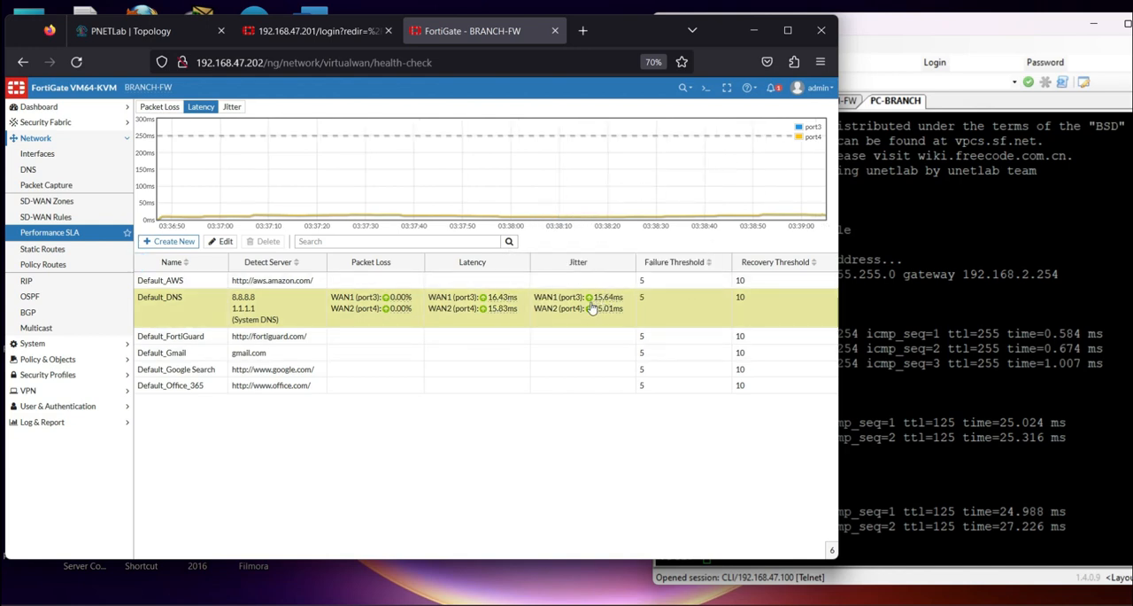
left_click(70, 223)
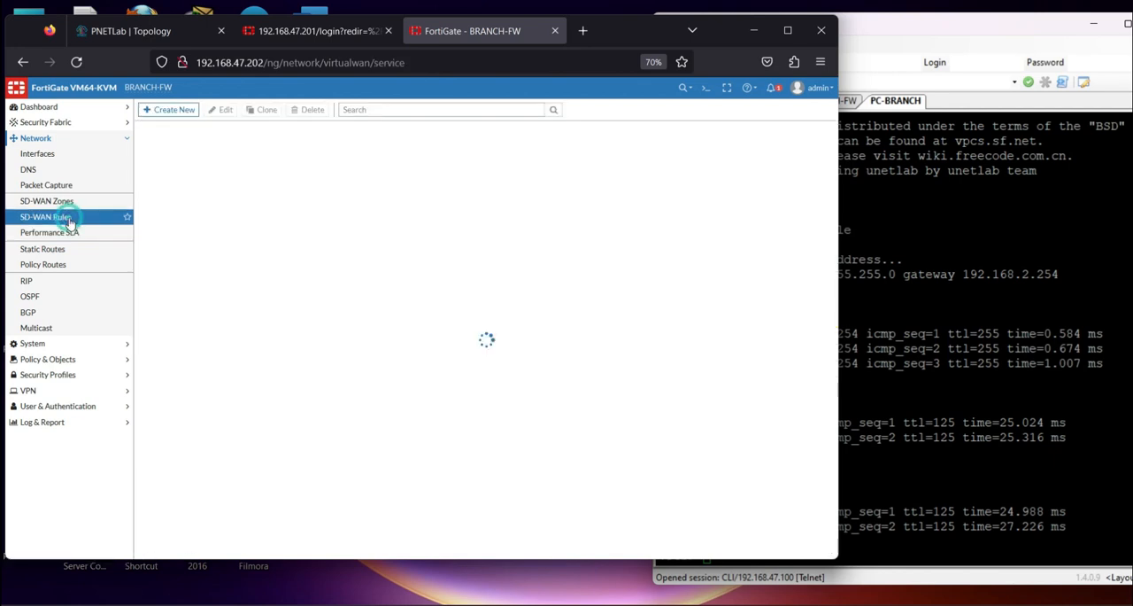
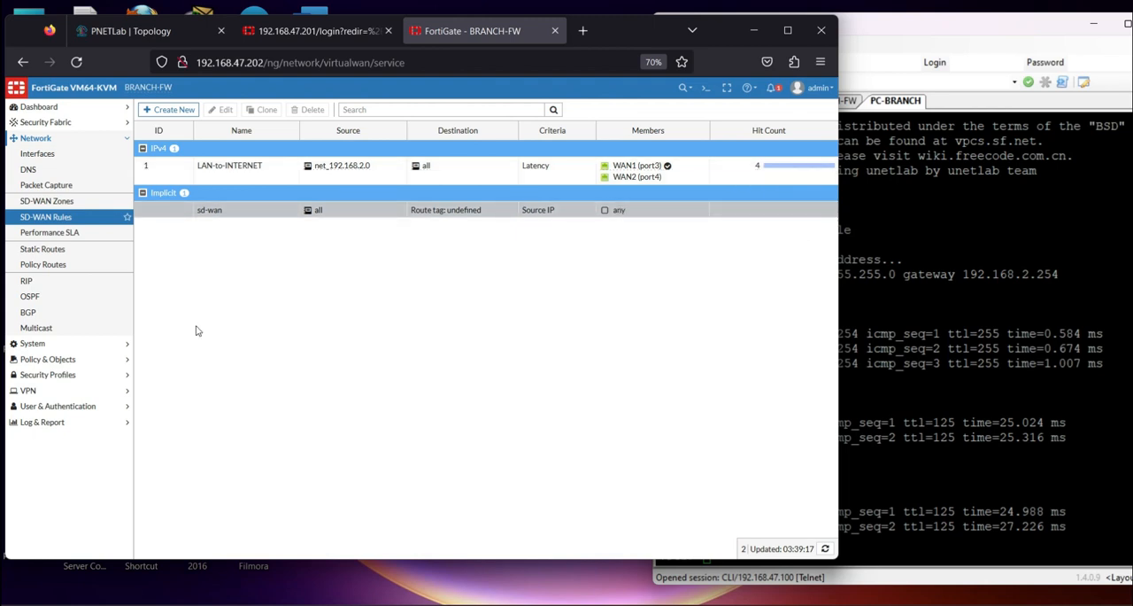
View BRANCH-FW's forward traffic log, and start a continuous ping to 8.8.4.4 from the PC-BRANCH terminal in SuperPuTTY
left_click(49, 421)
left_click(34, 248)
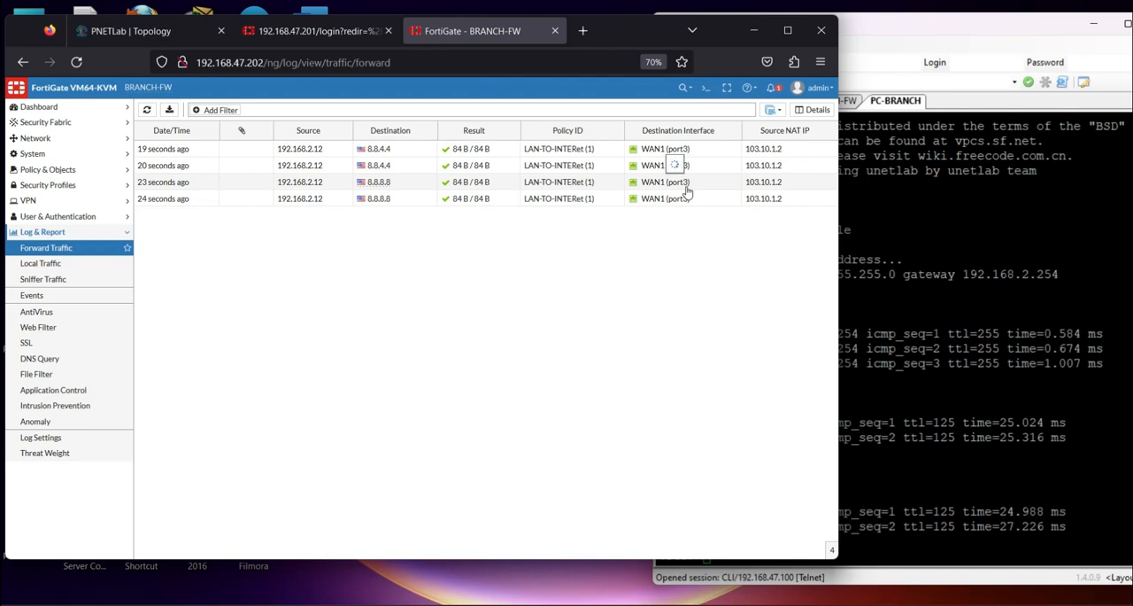
key("alt+Tab")
key("Up")
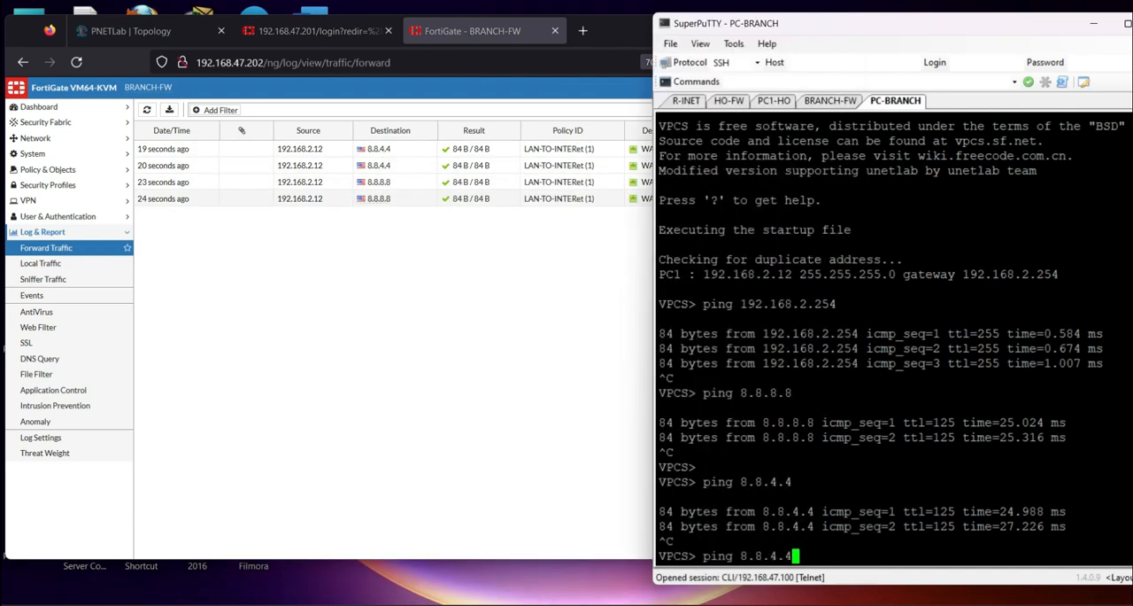
type("-t")
key("Return")
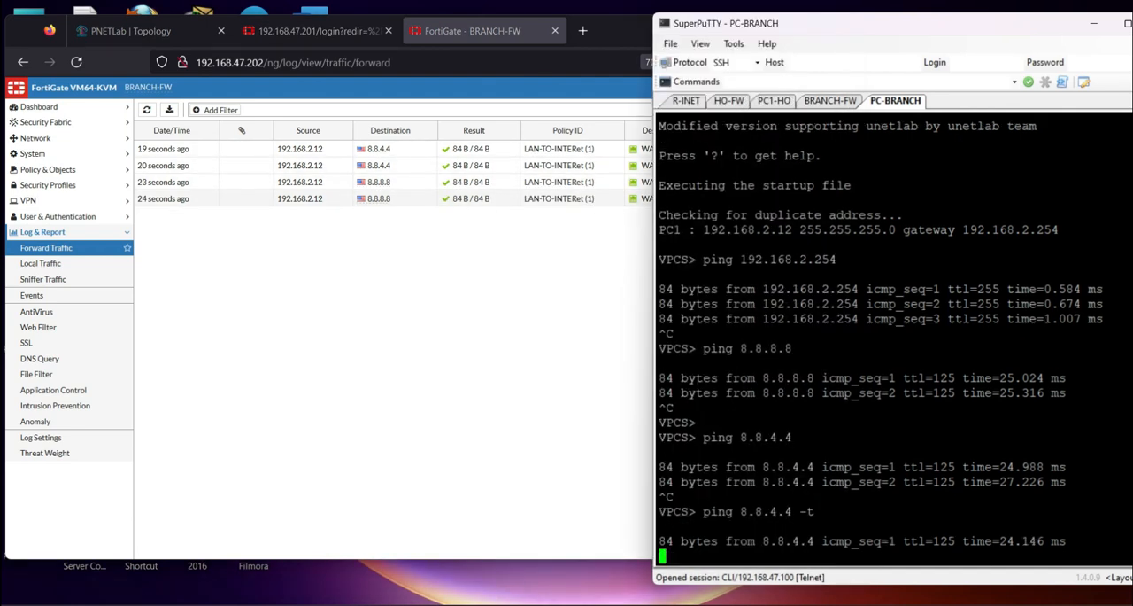
Suspend the R-INET e0/2 connection towards BRANCH-FW's port3 in the PNETLab topology
left_click(142, 33)
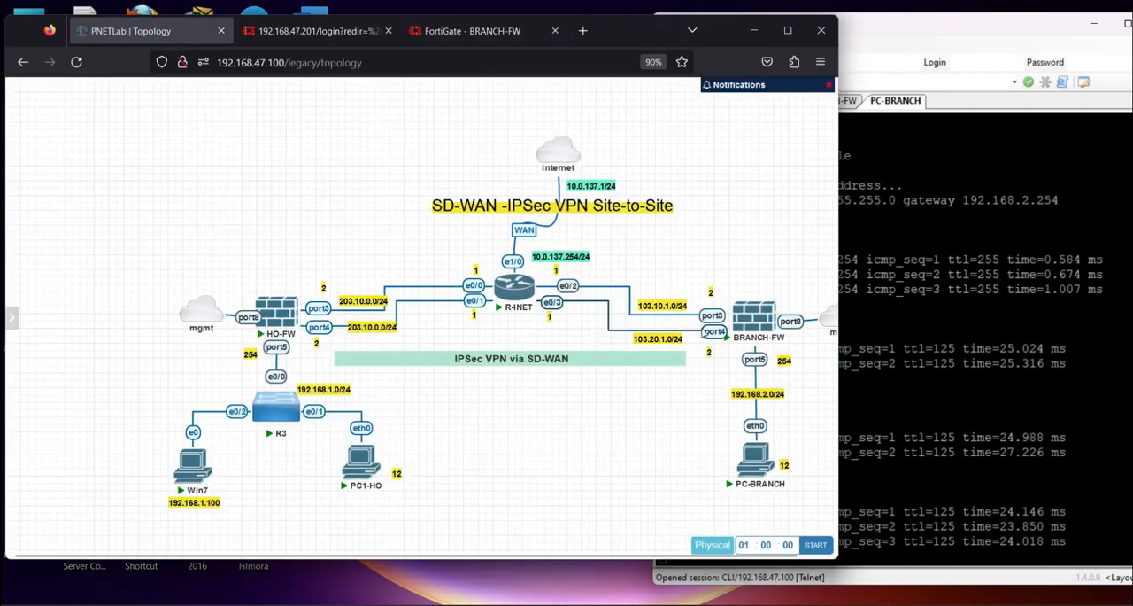
right_click(555, 285)
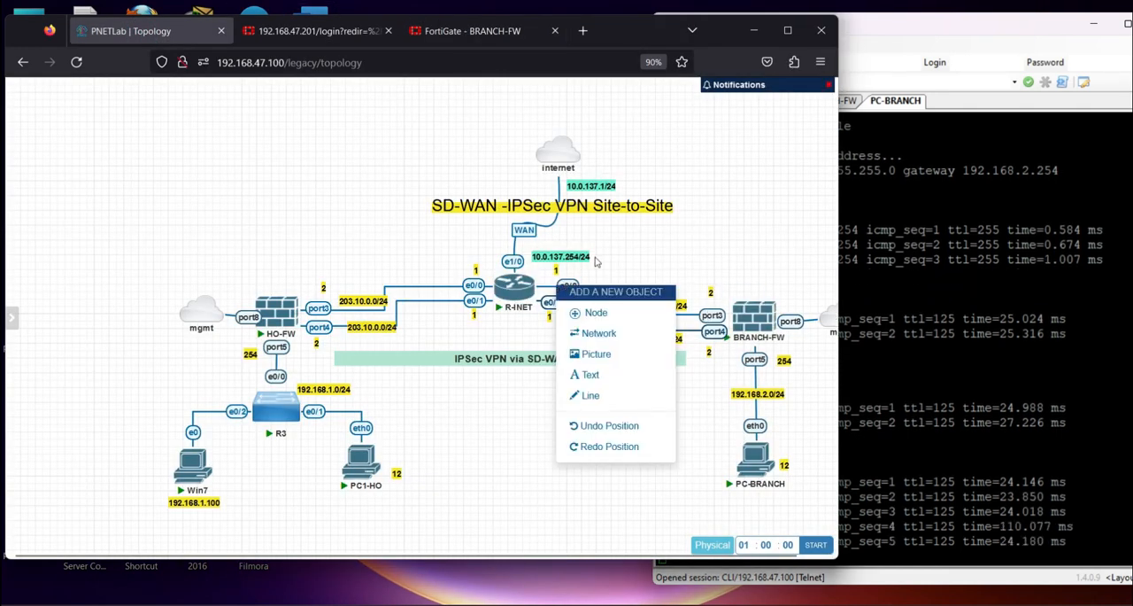
left_click(651, 261)
right_click(567, 286)
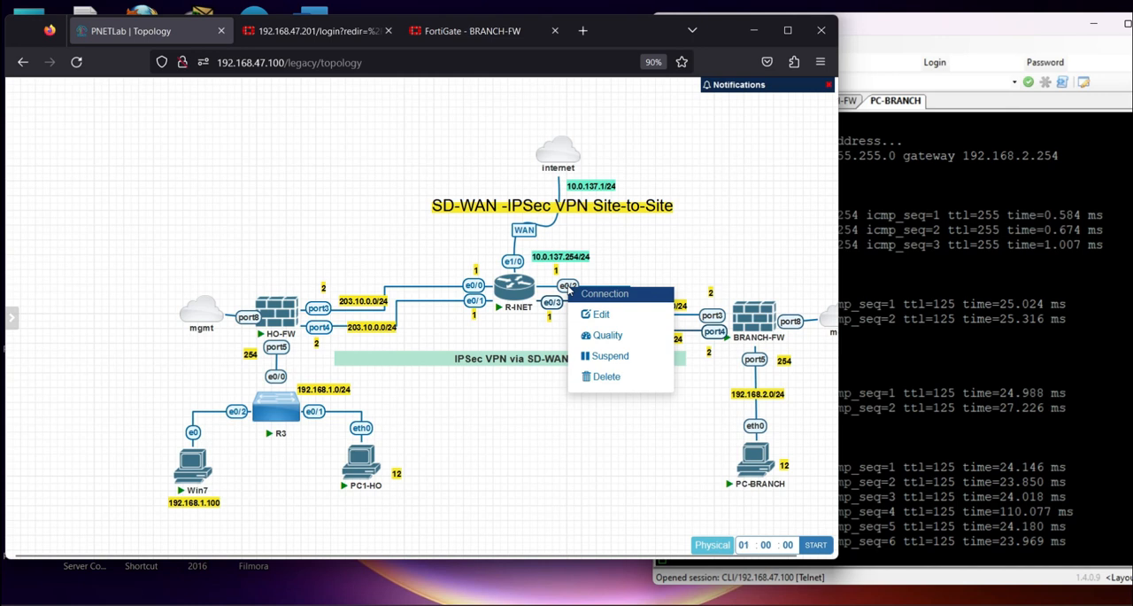
left_click(608, 358)
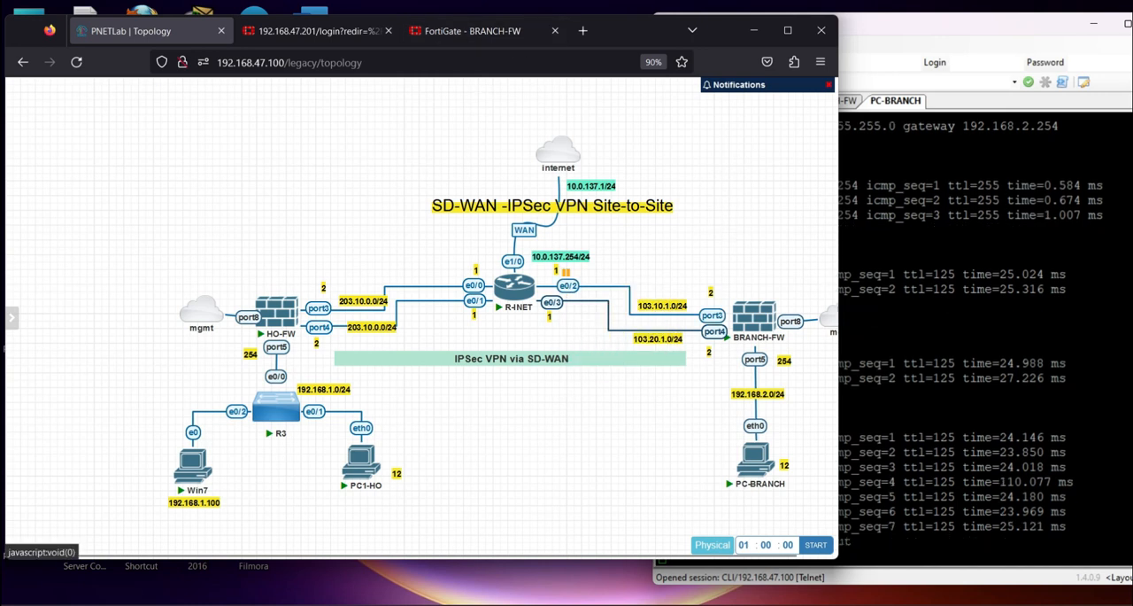
Examine the timeouts in PC-BRANCH's continuous ping to 8.8.4.4, and stop the ping
left_click(897, 567)
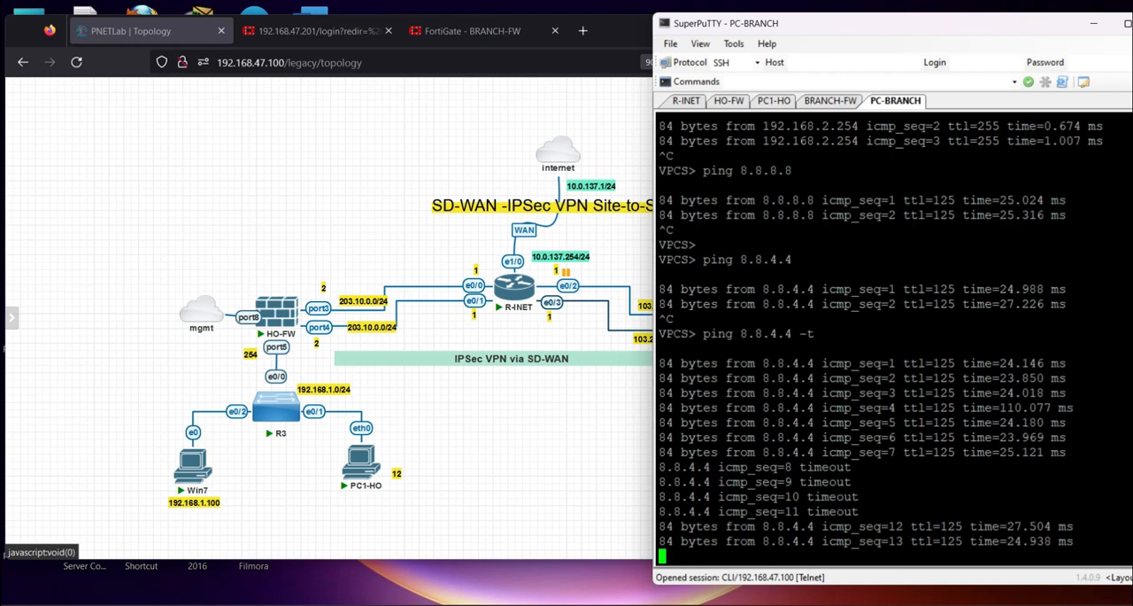
left_click_drag(755, 453, 920, 497)
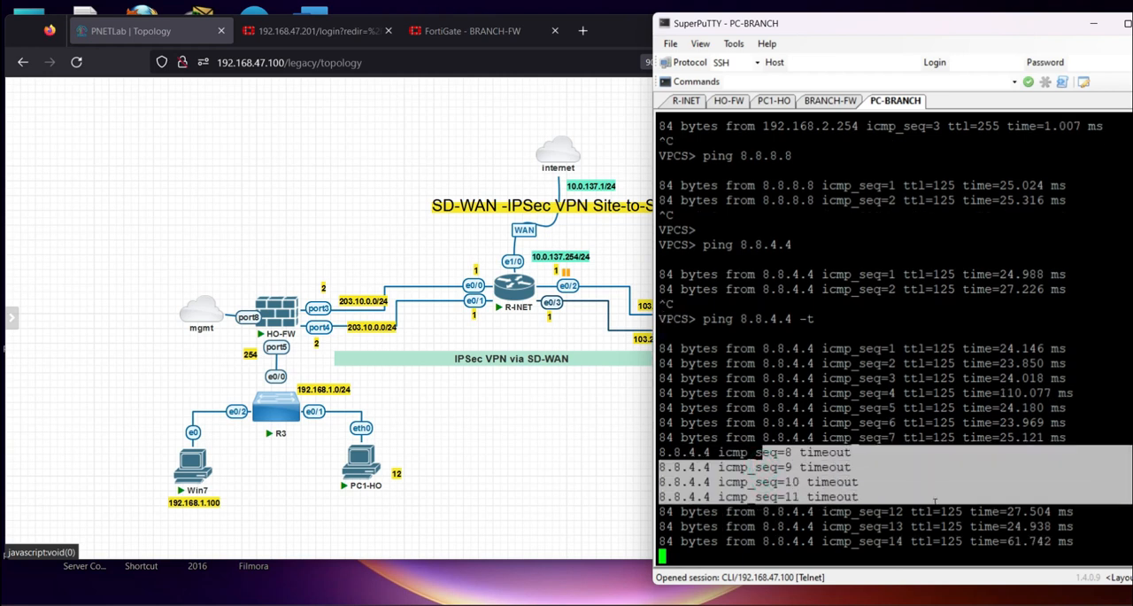
key("ctrl+c")
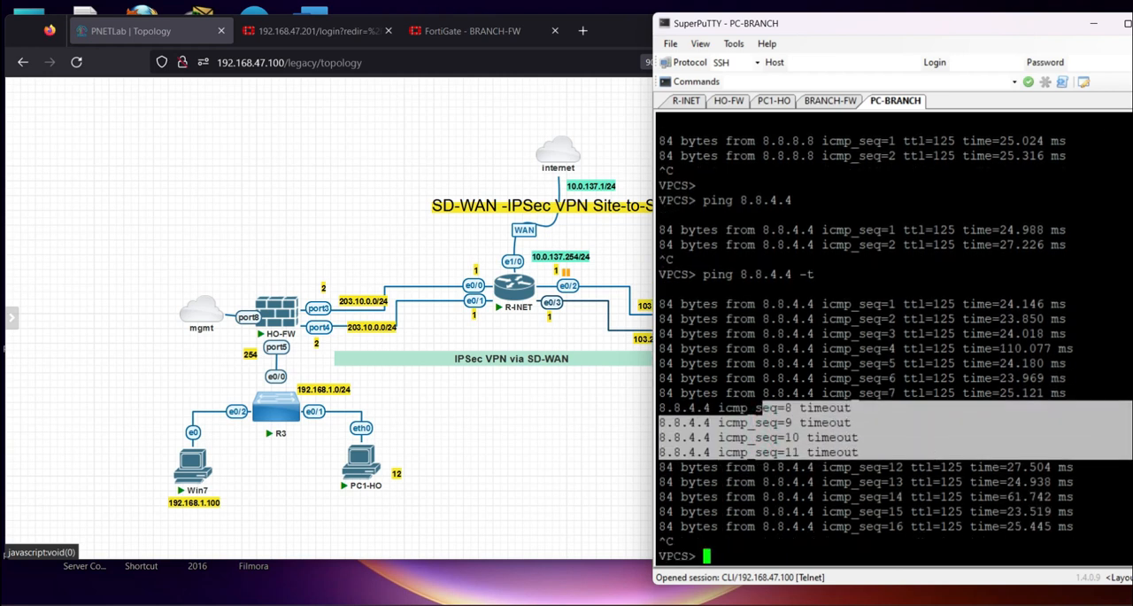
left_click(857, 422)
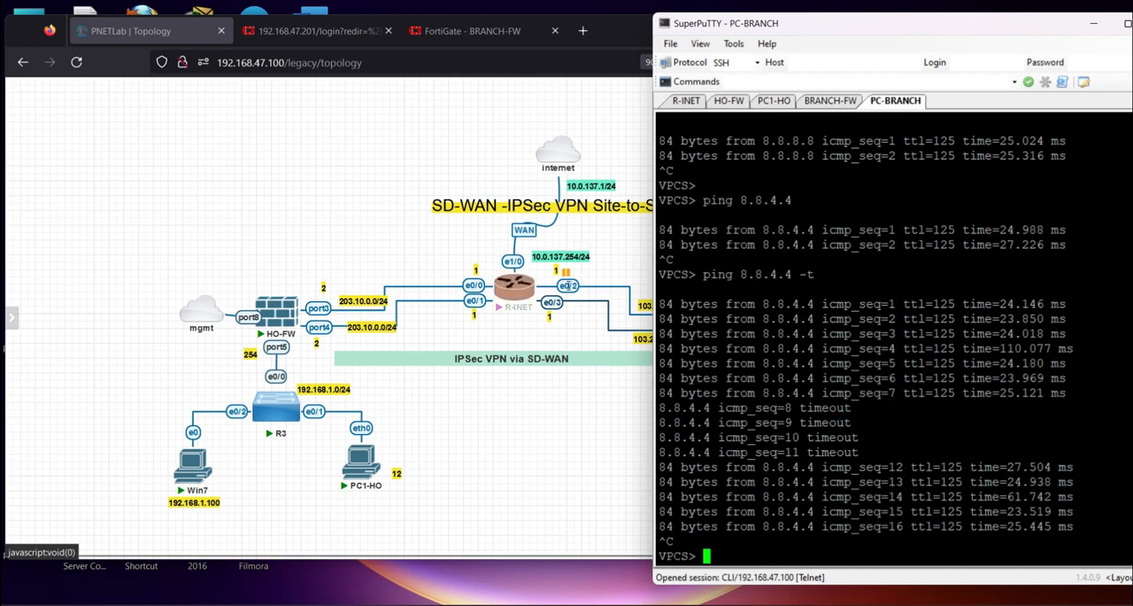
Resume the suspended R-INET e0/2 connection in the topology, and bring up fresh prompts in the PC-BRANCH terminal
right_click(568, 285)
left_click(599, 355)
left_click(570, 426)
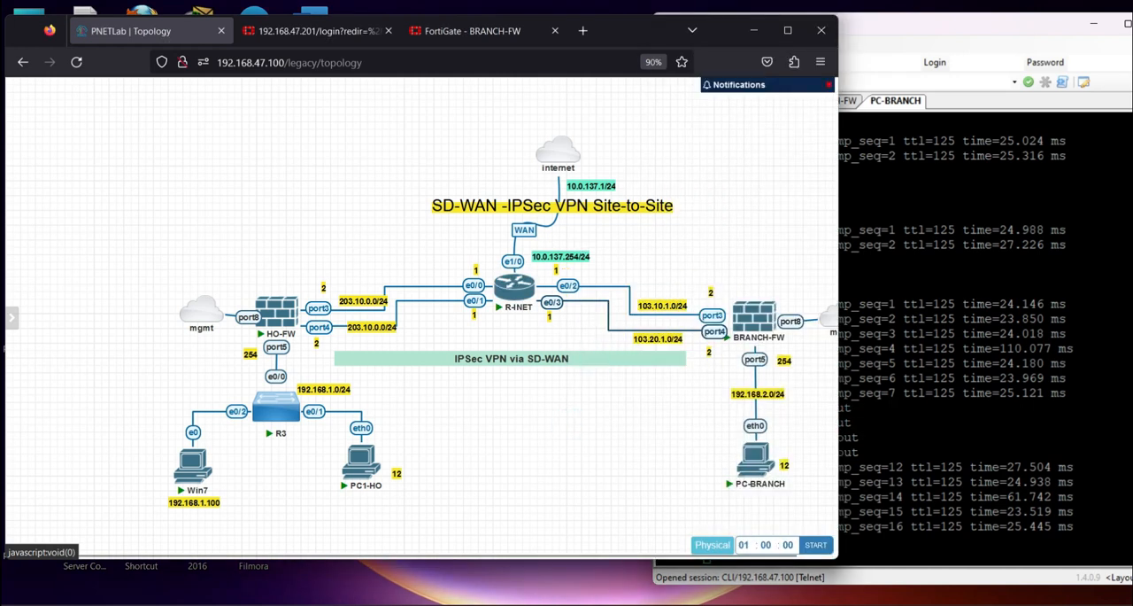
left_click(899, 358)
key("Return")
key("Return")
key("Return")
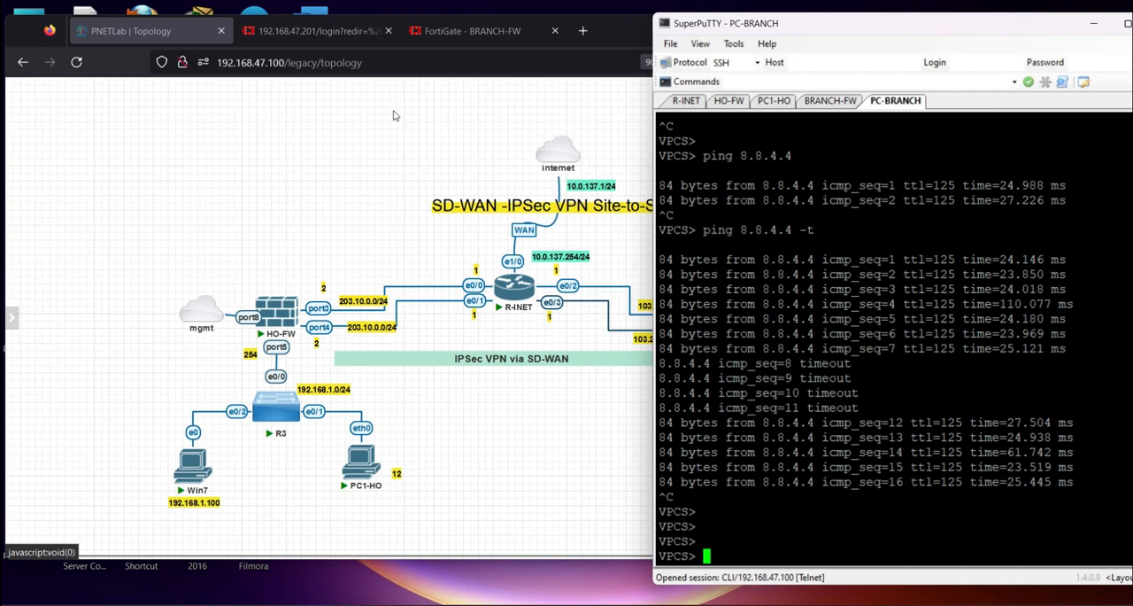
Review the seven VPN - IPSec steps for HO-FW and Branch-FW on the PowerPoint slide
left_click(382, 111)
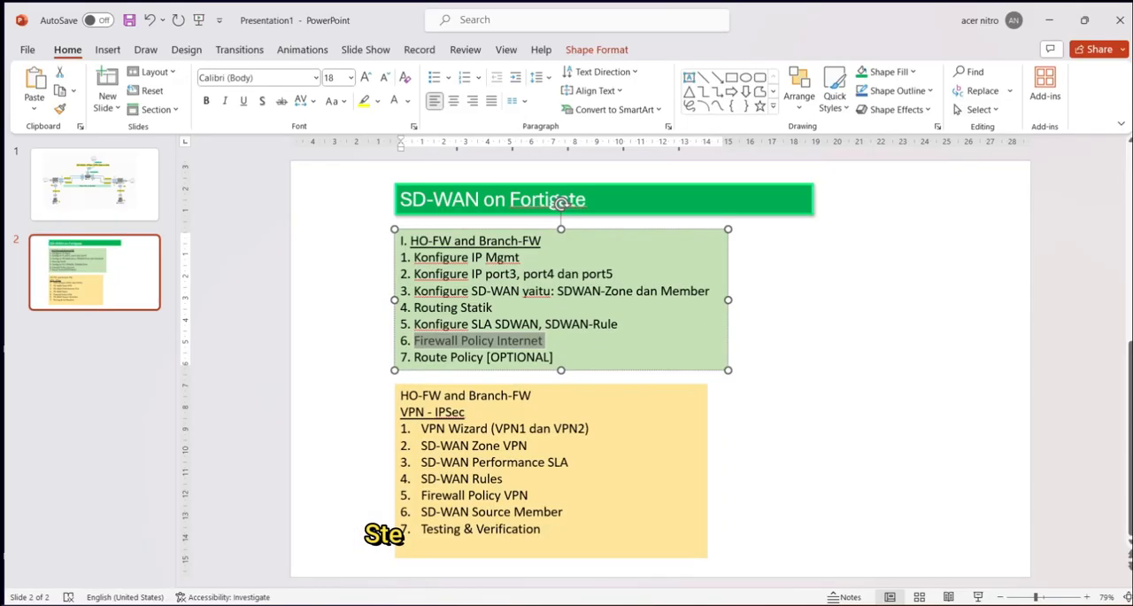
left_click(421, 428)
left_click_drag(420, 429, 563, 551)
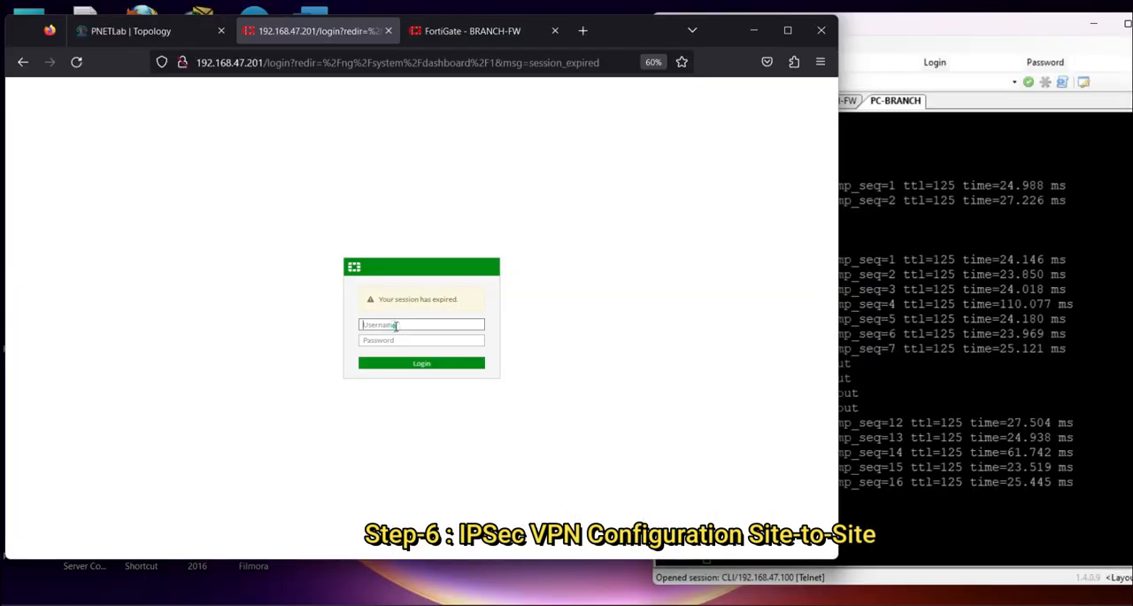
Log in to HO-FW again with the admin user name and account password, and check that BRANCH-FW's session is still open
type("admin")
key("Tab")
type("admin")
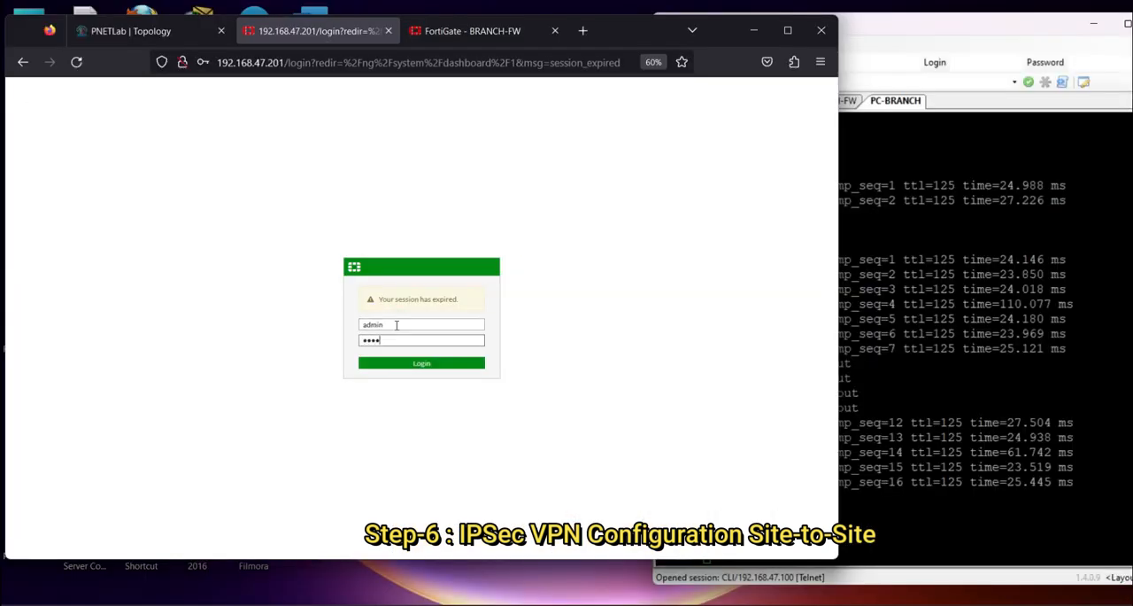
key("Return")
left_click(399, 248)
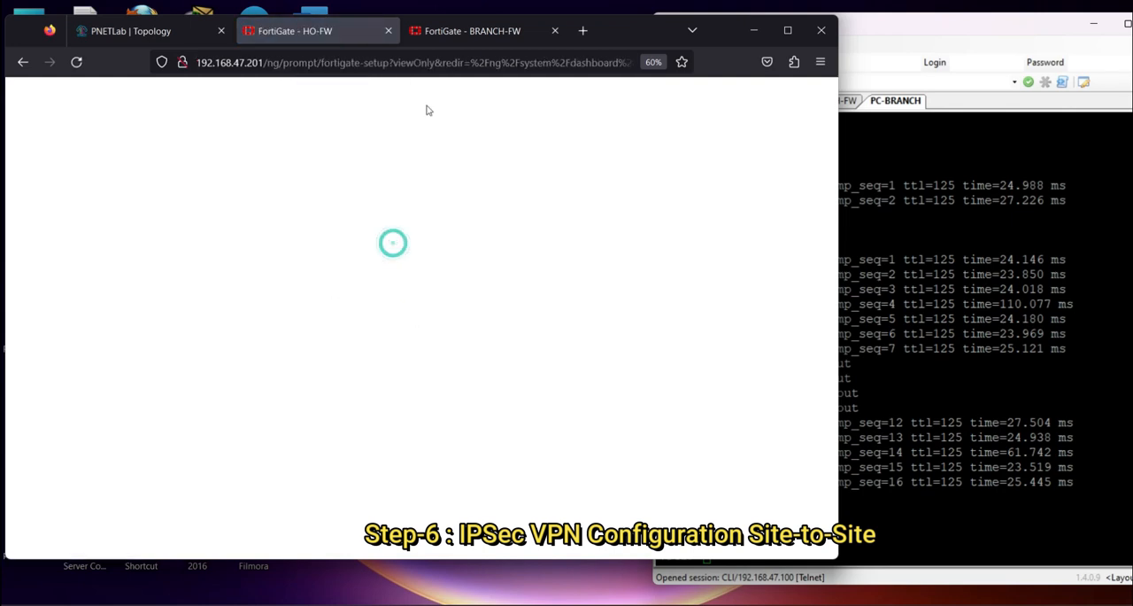
left_click(474, 36)
key("ctrl+shift+Tab")
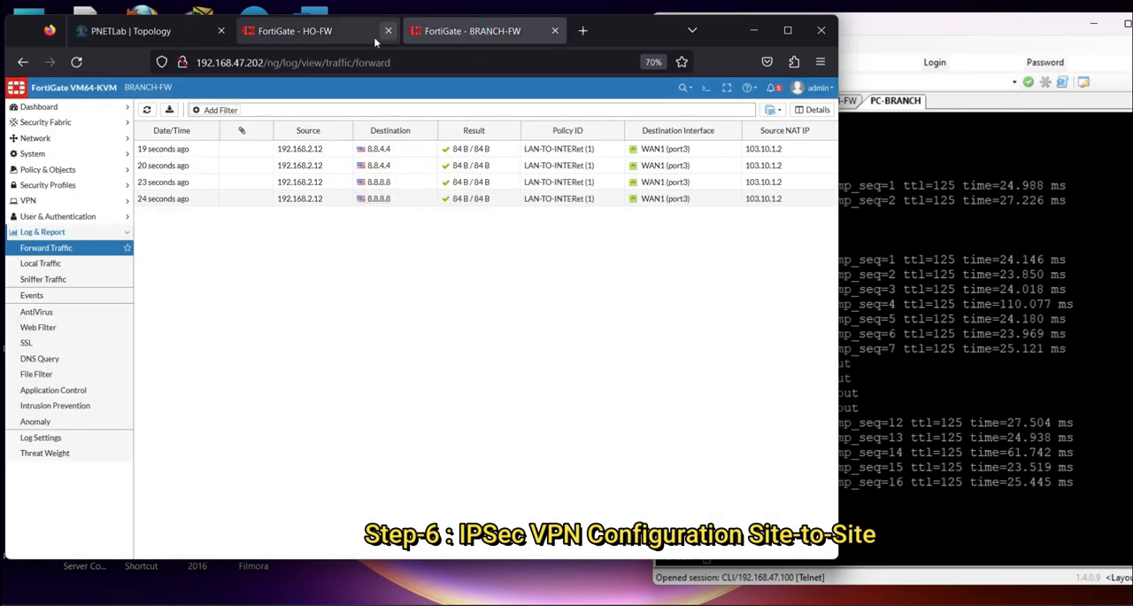
Open HO-FW's CLI console and test the connection to BRANCH-FW's first WAN address by pinging 103.10.1.2
left_click(722, 87)
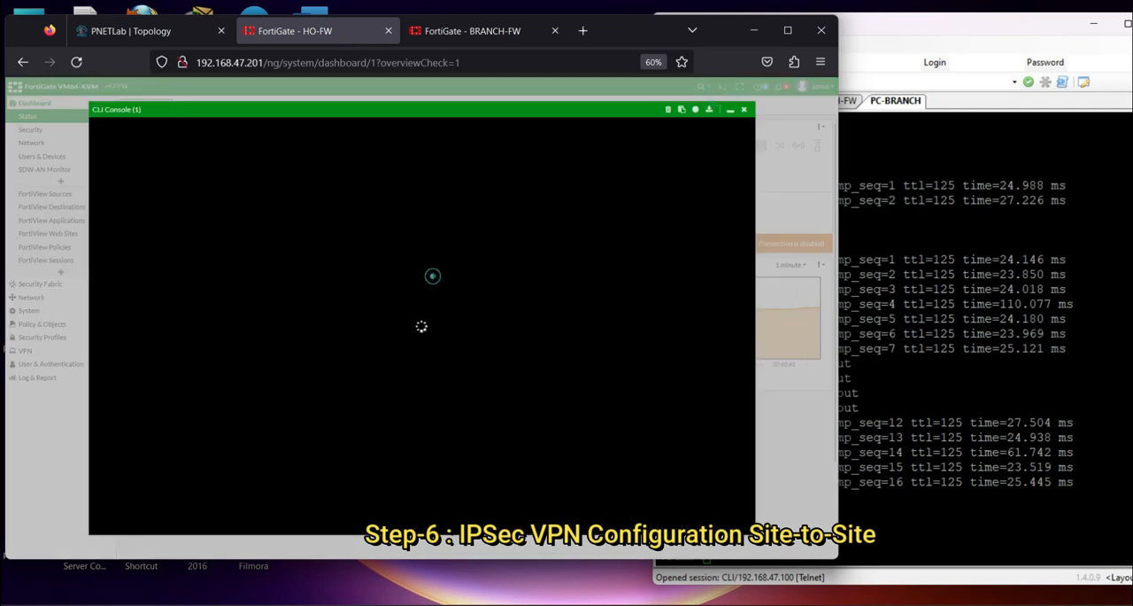
type("execute ping 103.10.1.")
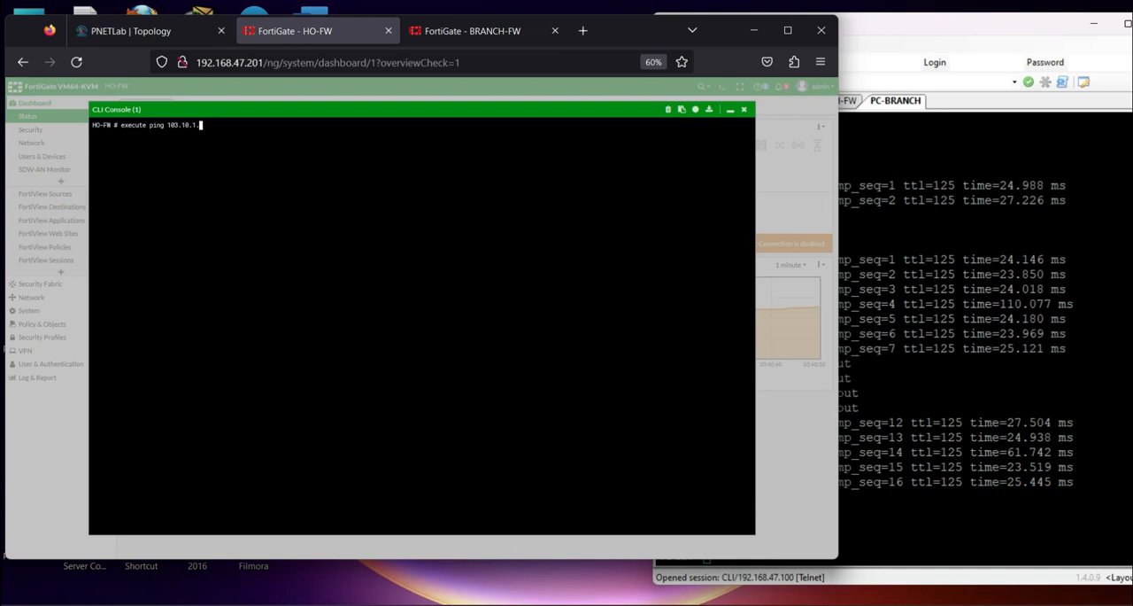
key("Return")
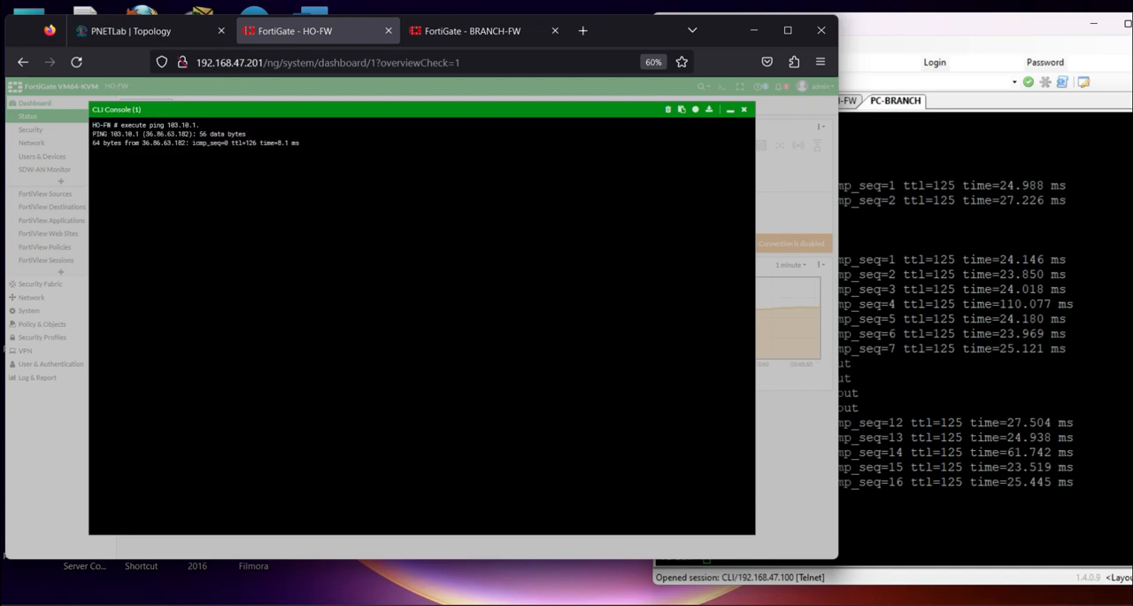
key("ctrl+c")
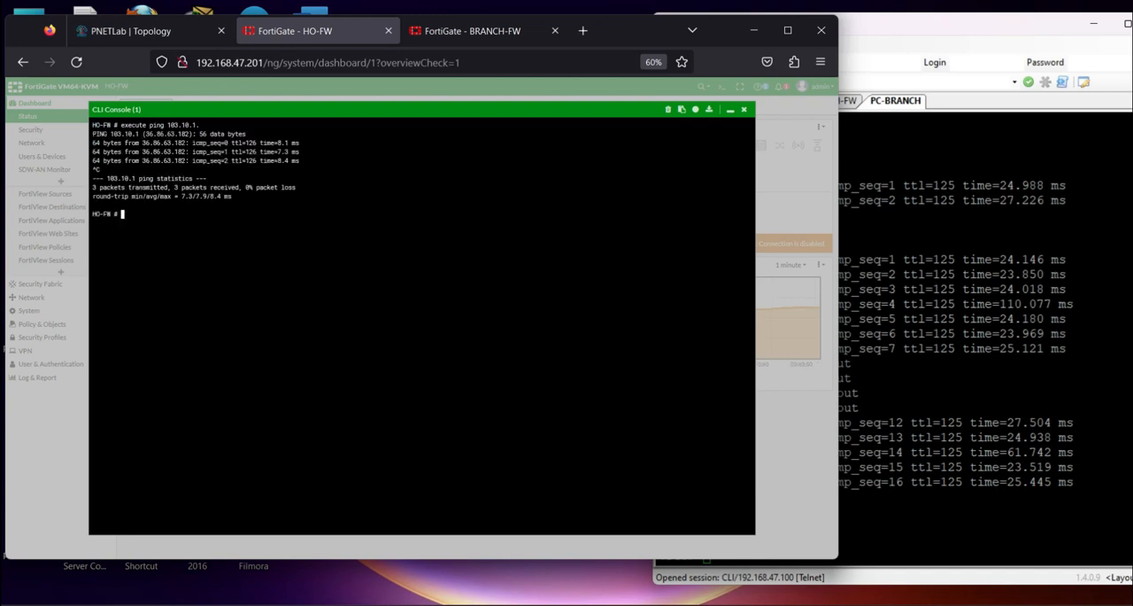
key("Up")
key("Return")
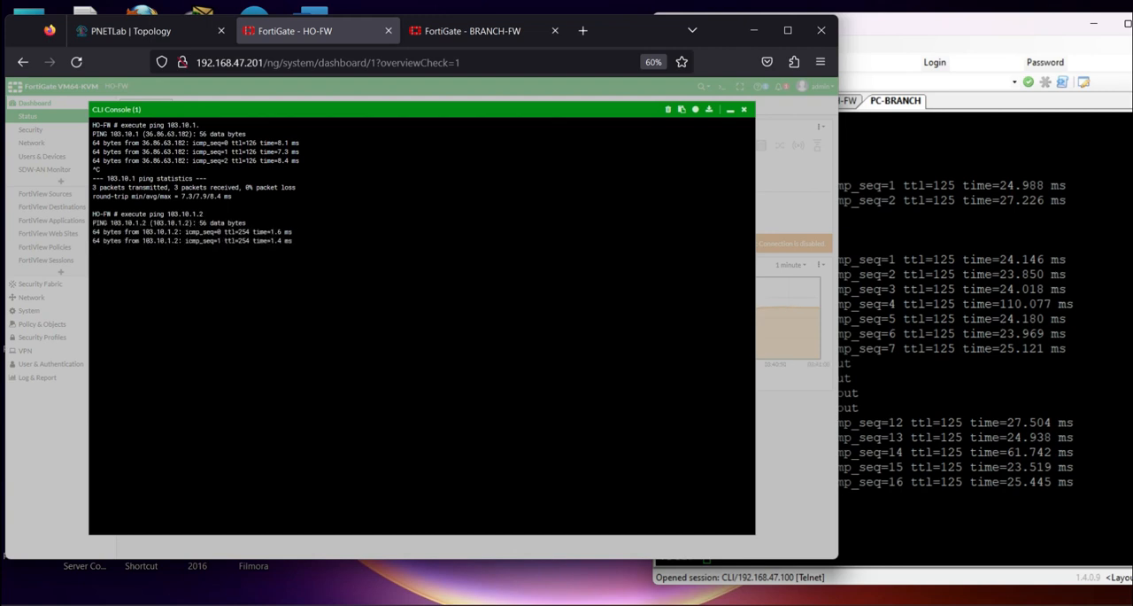
key("ctrl+c")
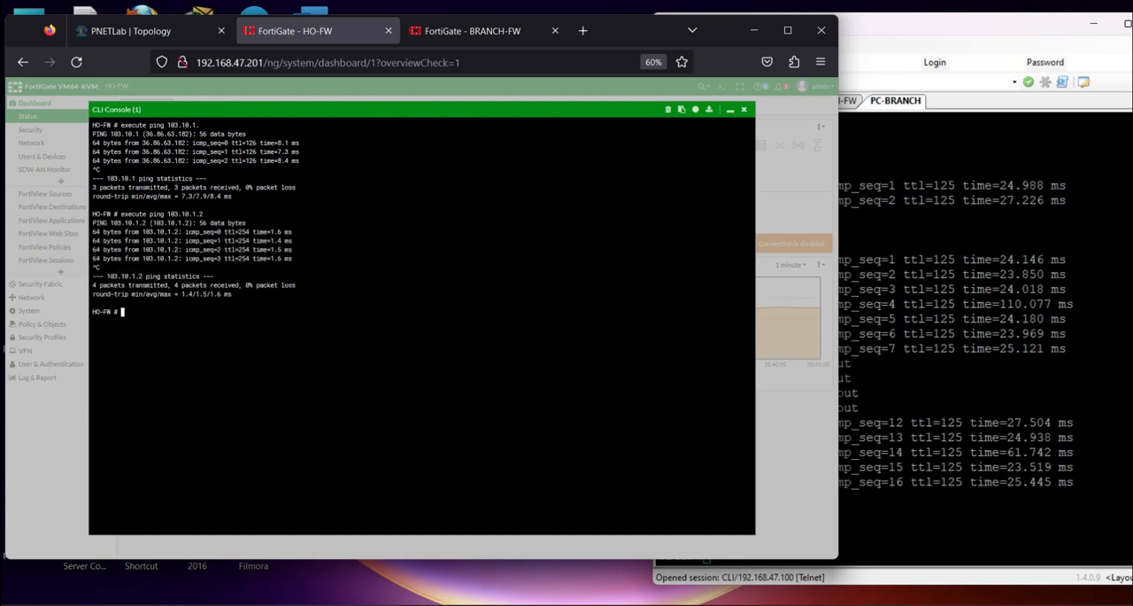
Ping BRANCH-FW's second WAN address, 103.20.1.2, from HO-FW's CLI console, and stop the ping after some replies
key("Up")
key("Left")
key("Left")
key("Left")
key("Left")
key("Left")
key("BackSpace")
type("2")
key("Return")
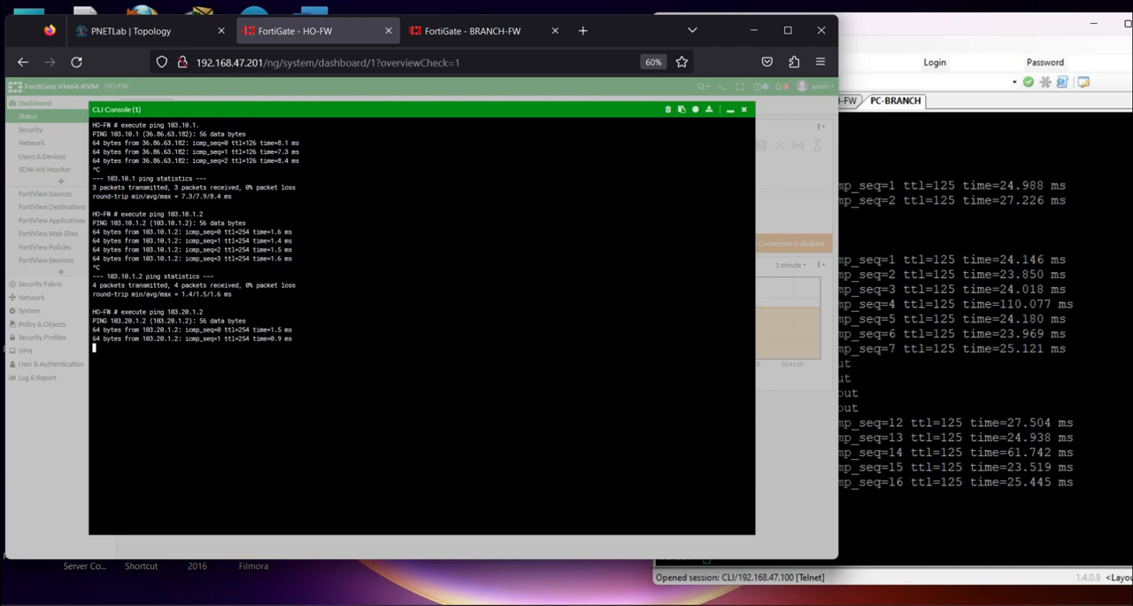
key("ctrl+c")
Open BRANCH-FW's CLI console and ping HO-FW's WAN address 203.10.0.2, stopping after a few replies
left_click(489, 33)
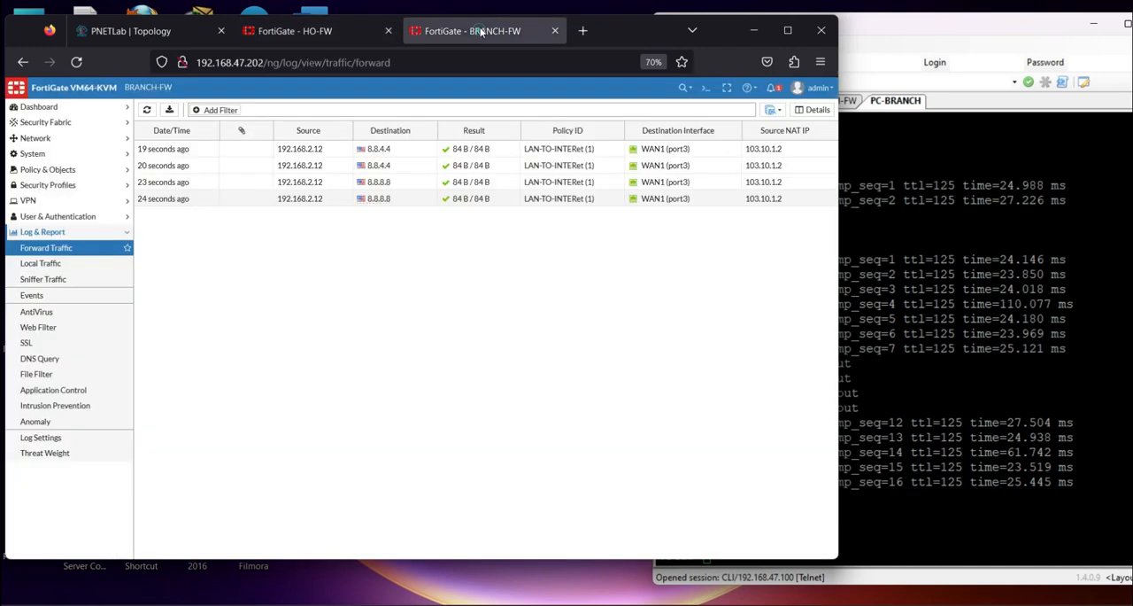
left_click(705, 91)
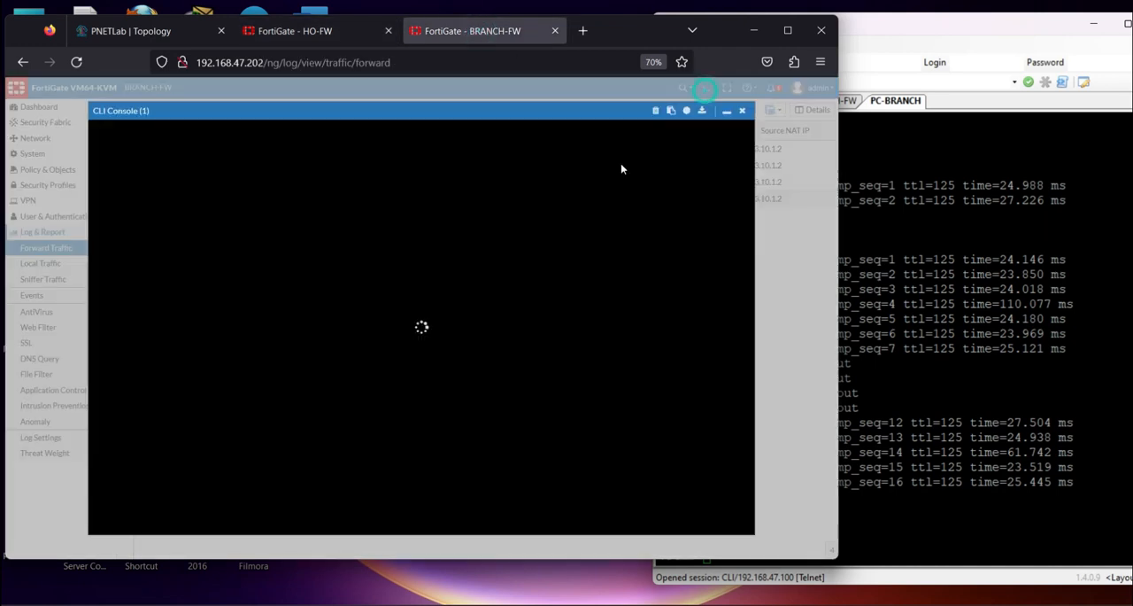
type("execute")
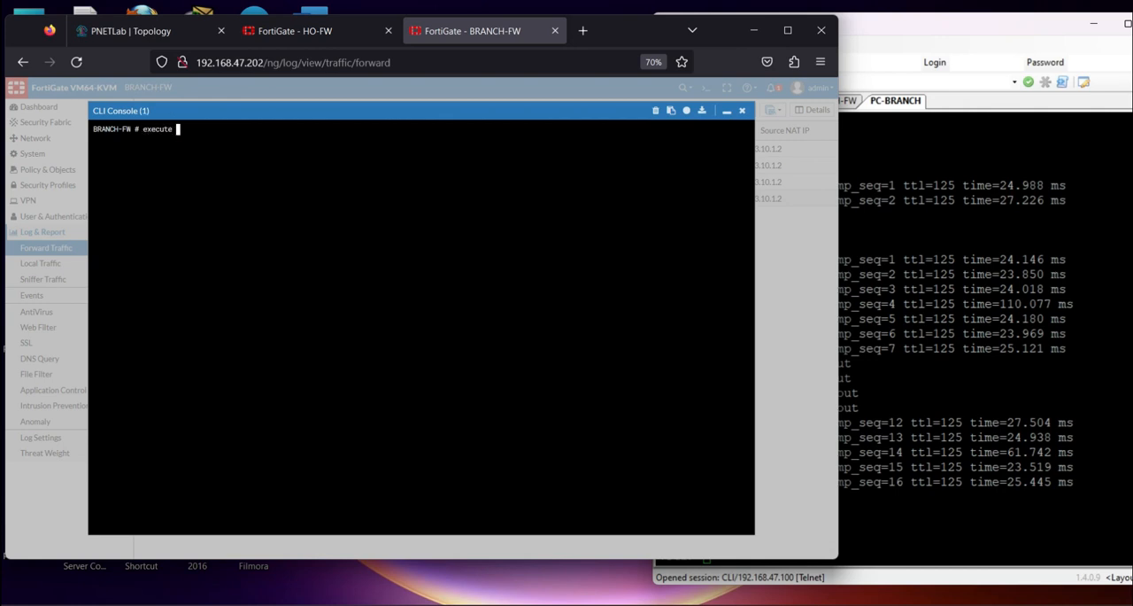
type(" ping 103.10")
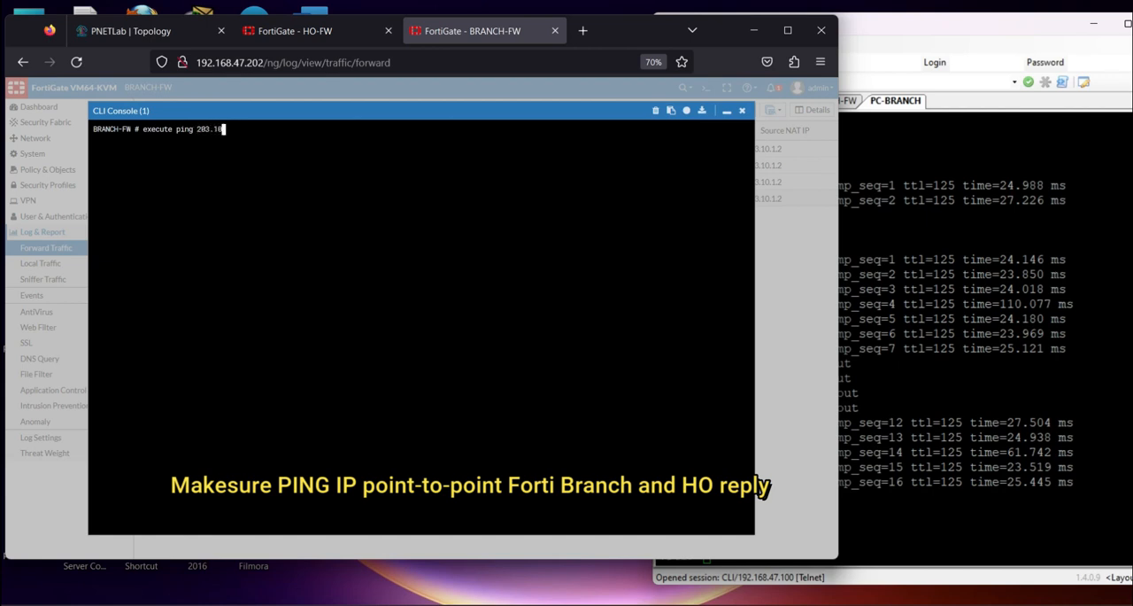
key("Return")
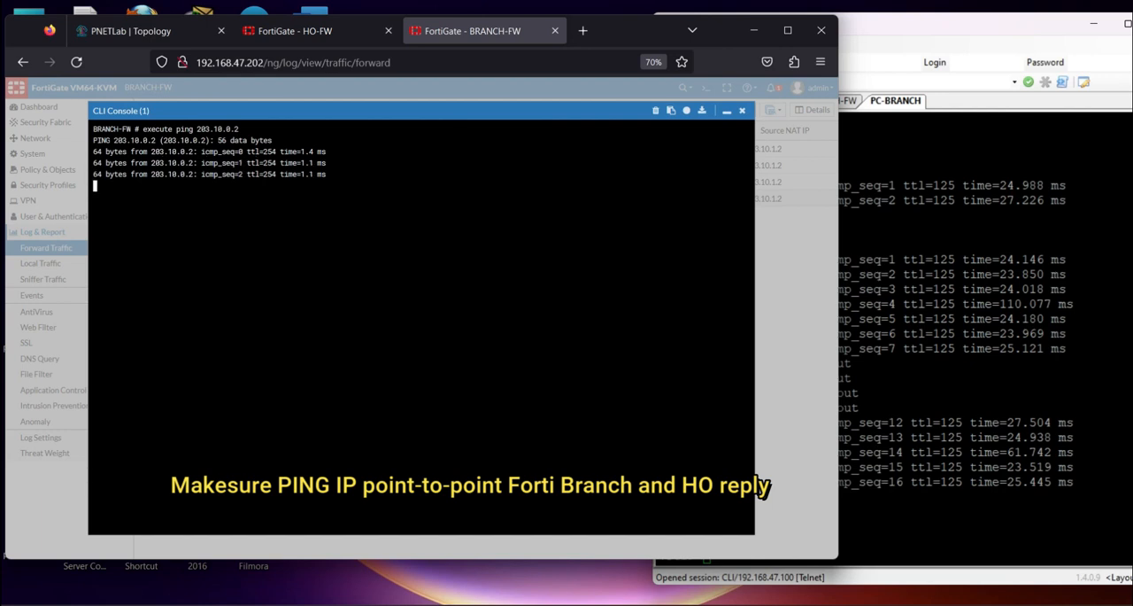
key("ctrl+c")
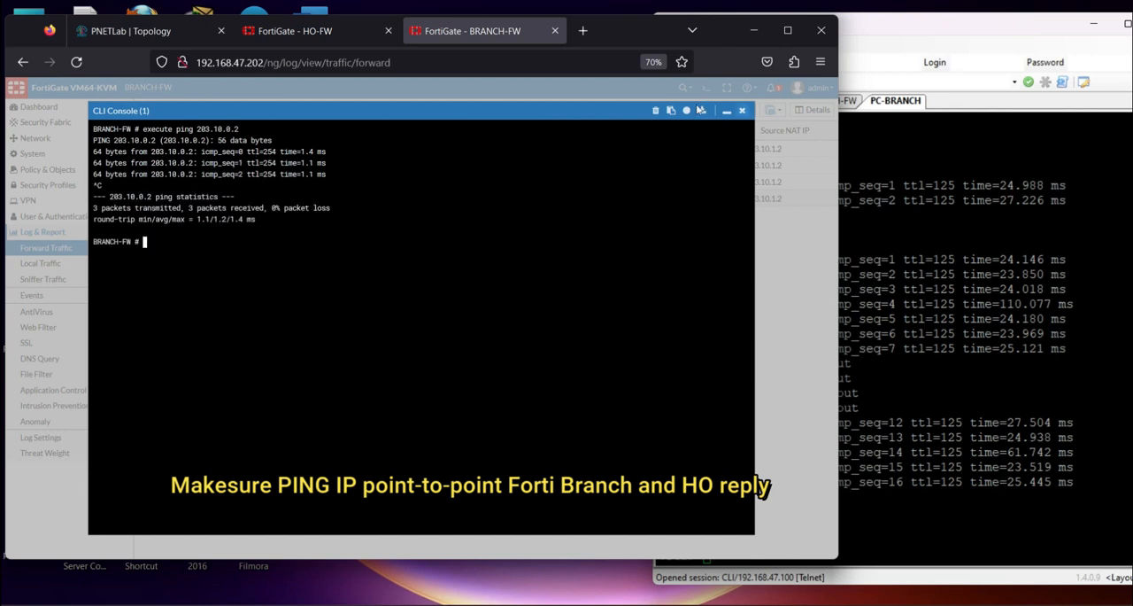
Compare the pinged 203.10.0.2 address with HO-FW's port3 and port4 links in the PNETLab topology
left_click_drag(245, 129, 178, 129)
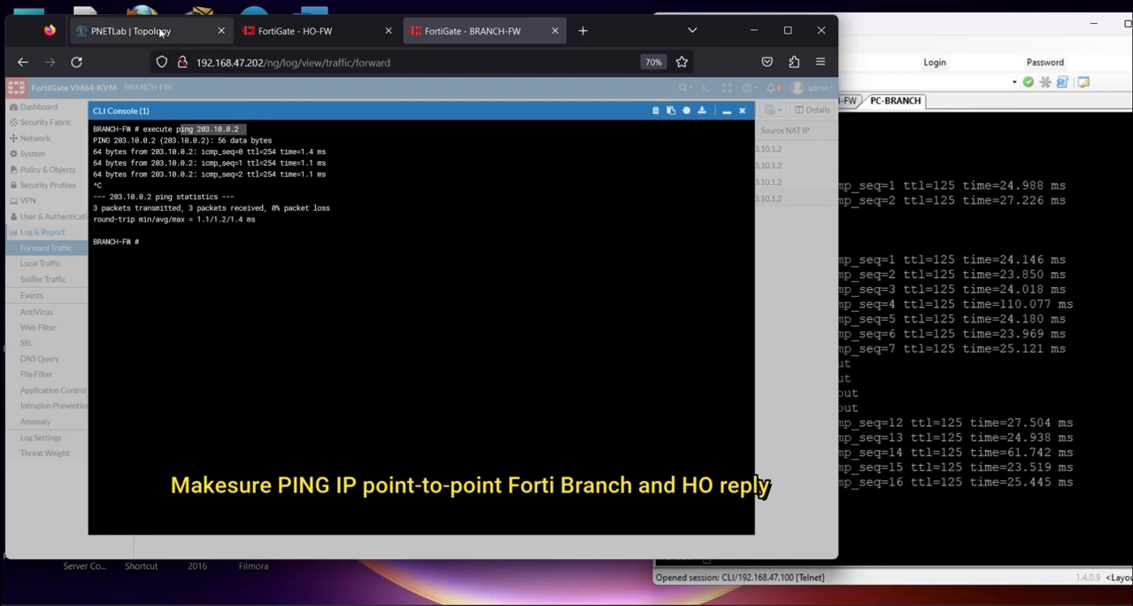
left_click(161, 32)
mouse_move(298, 304)
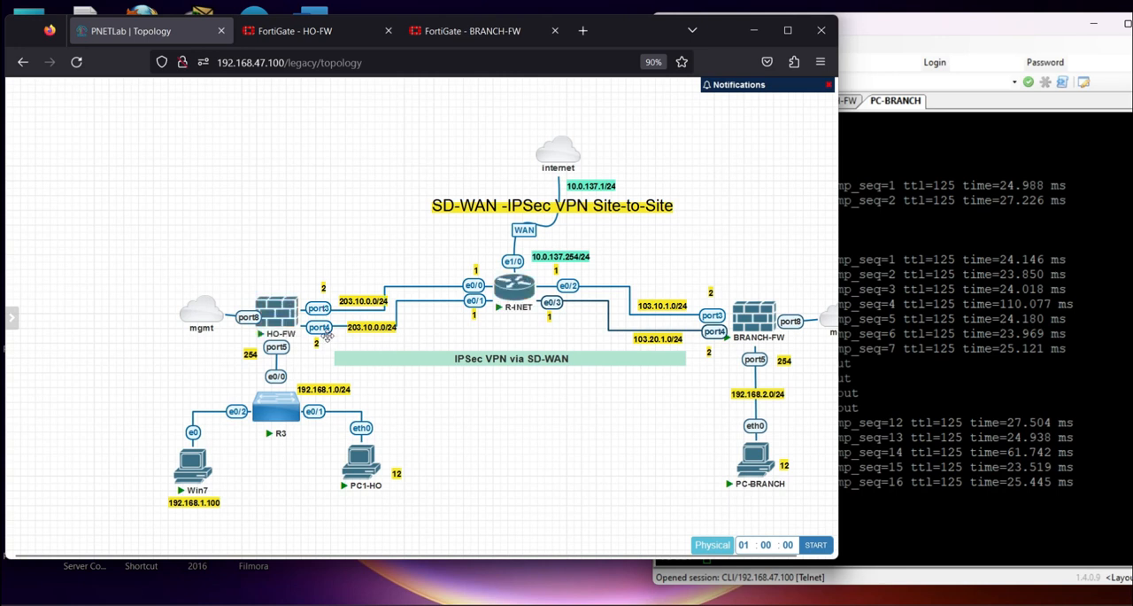
mouse_move(294, 344)
Close HO-FW's CLI console and return to BRANCH-FW's console
left_click(278, 31)
left_click(744, 110)
left_click(515, 32)
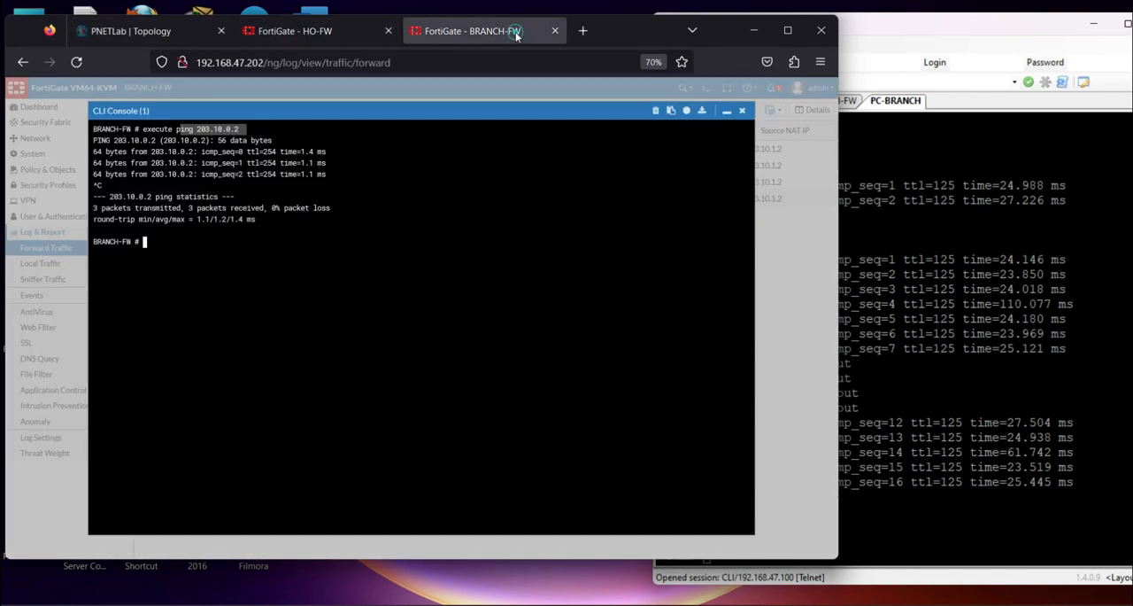
Close BRANCH-FW's CLI console and open the IPsec VPN creation wizard on HO-FW
left_click(745, 111)
left_click(305, 31)
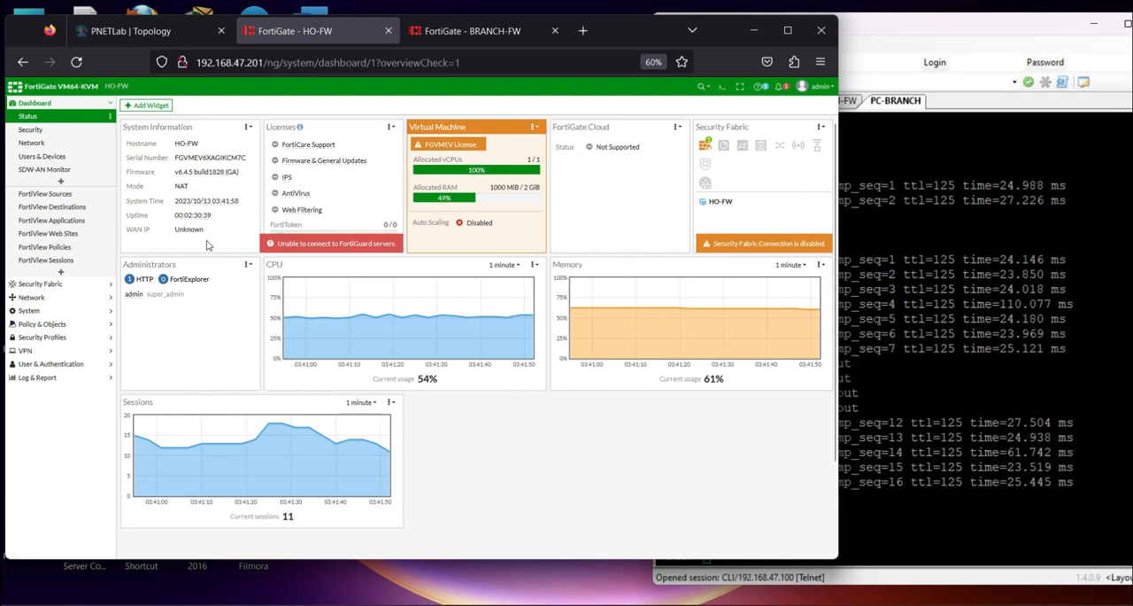
left_click(39, 351)
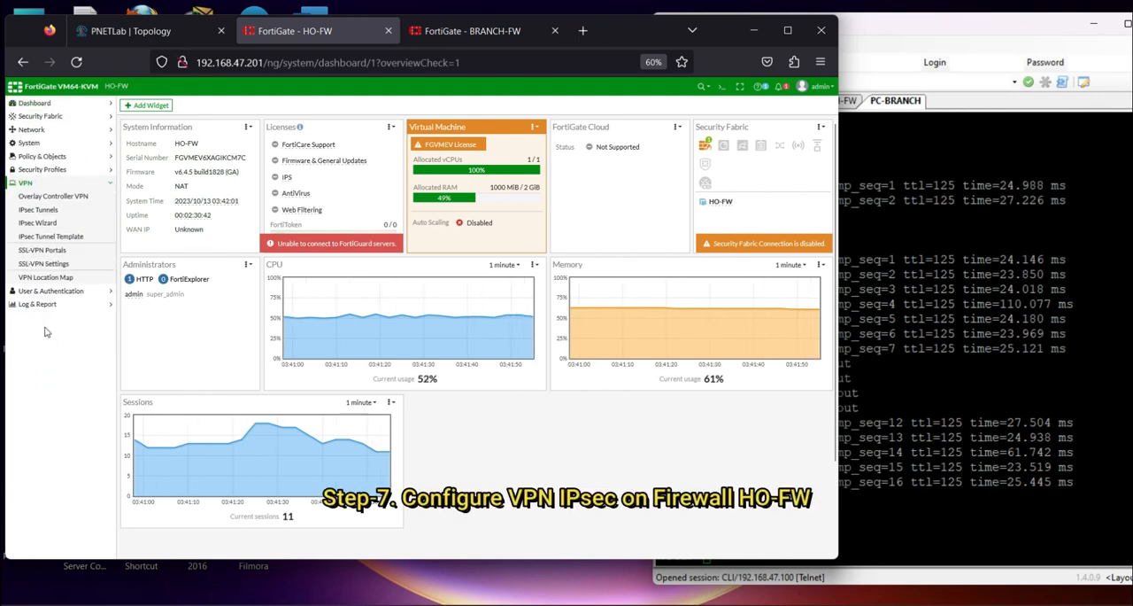
left_click(37, 222)
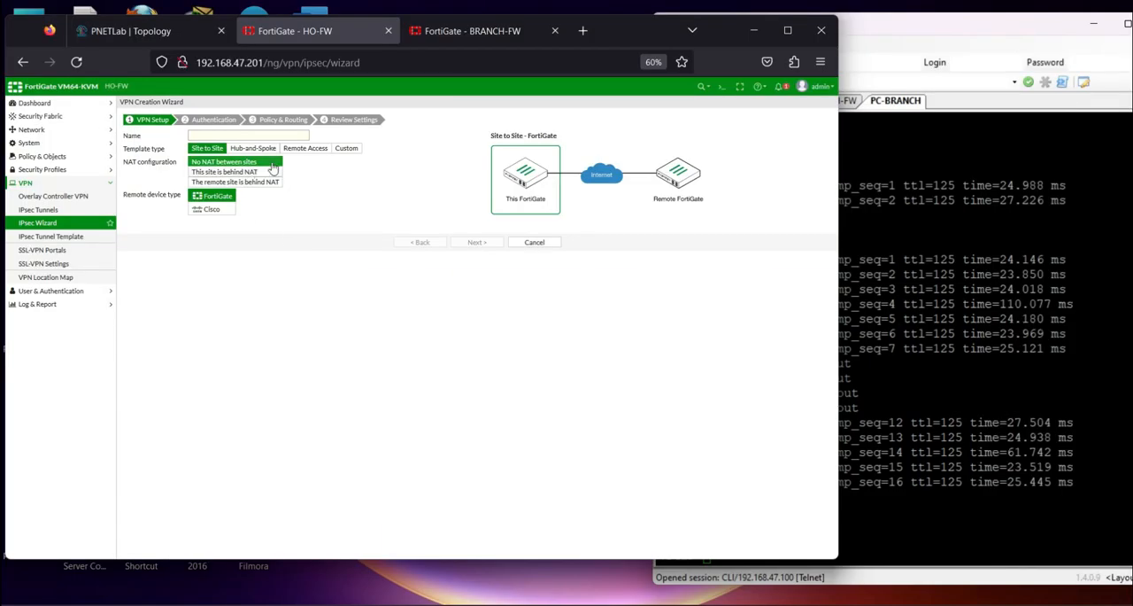
Start a tunnel with the Custom template, name it VPN1, and proceed to its detailed settings
left_click(333, 149)
left_click(212, 133)
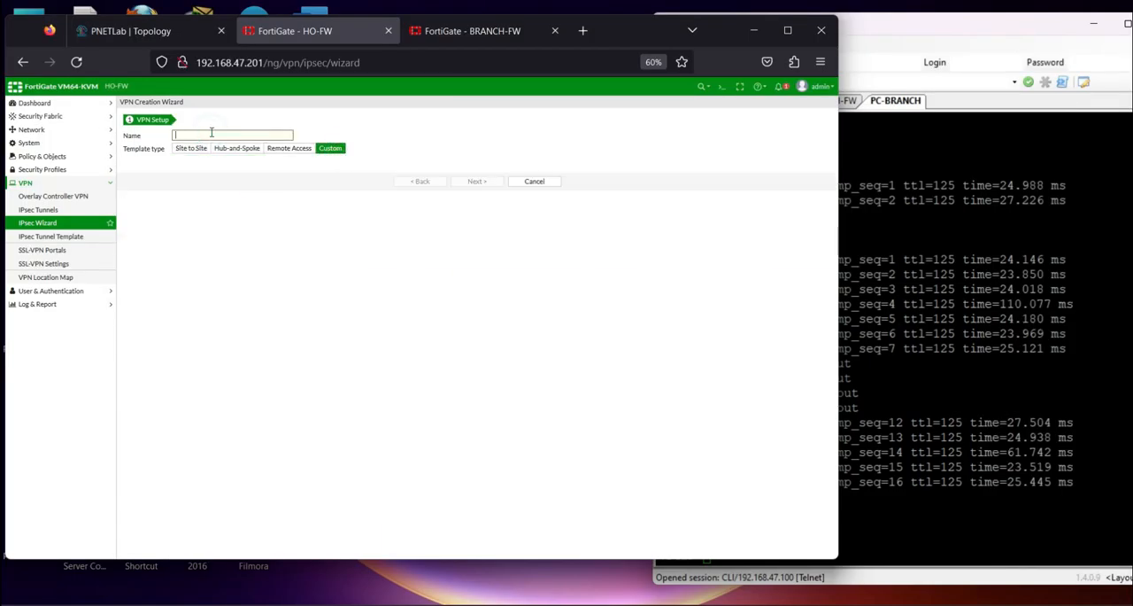
key("Caps_Lock")
type("VPN1")
left_click(476, 183)
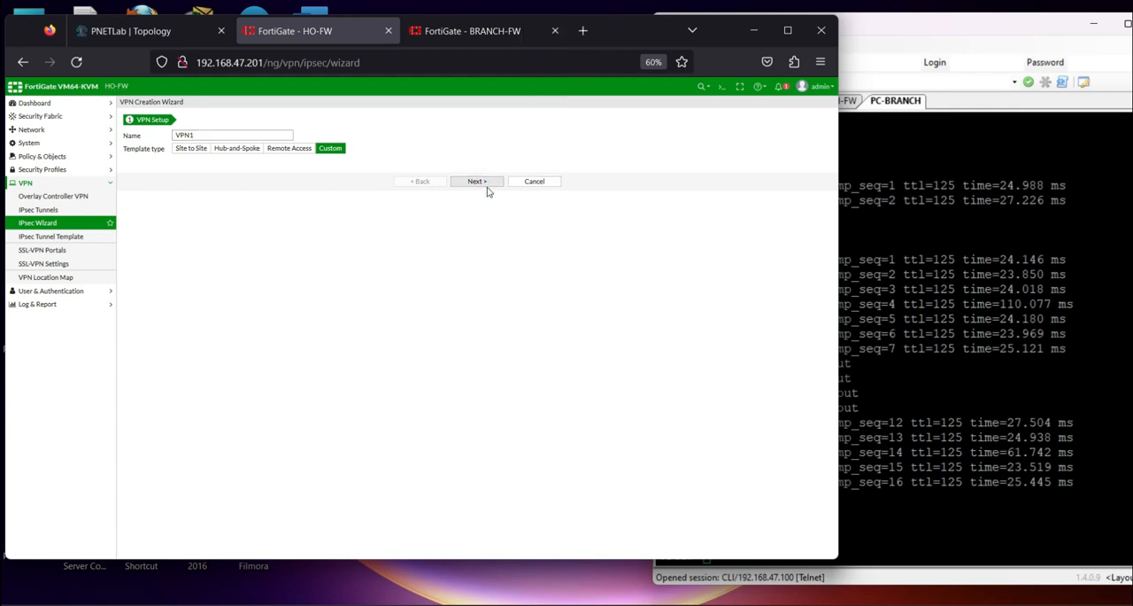
left_click(475, 182)
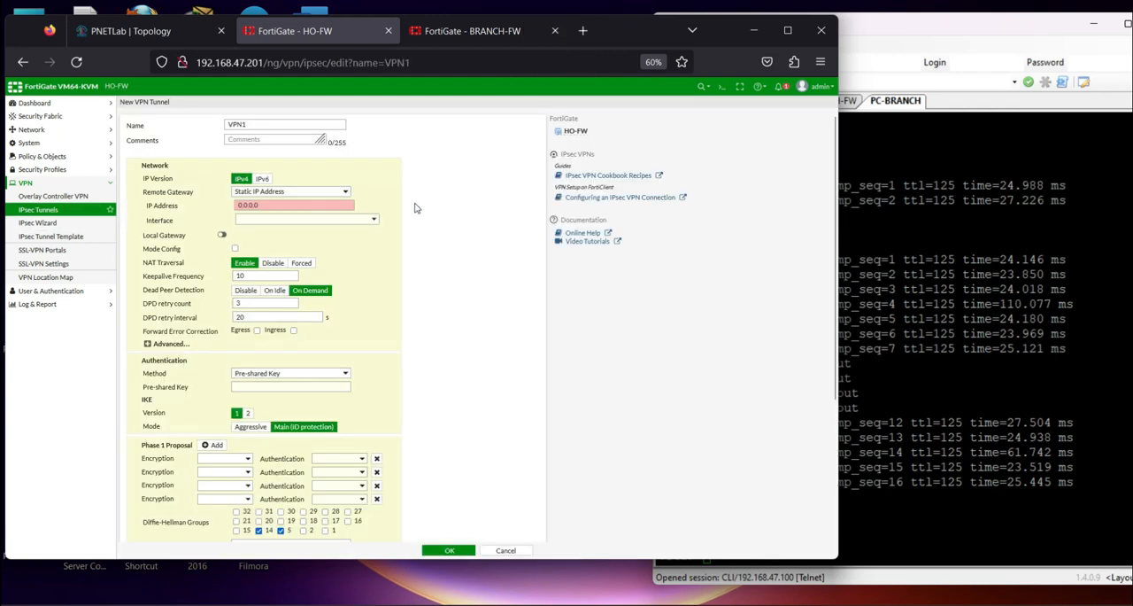
Check BRANCH-FW's WAN addressing in the PNETLab topology, and set VPN1's remote gateway to 103.10.1.2 on interface WAN1 (port3)
key("ctrl+plus")
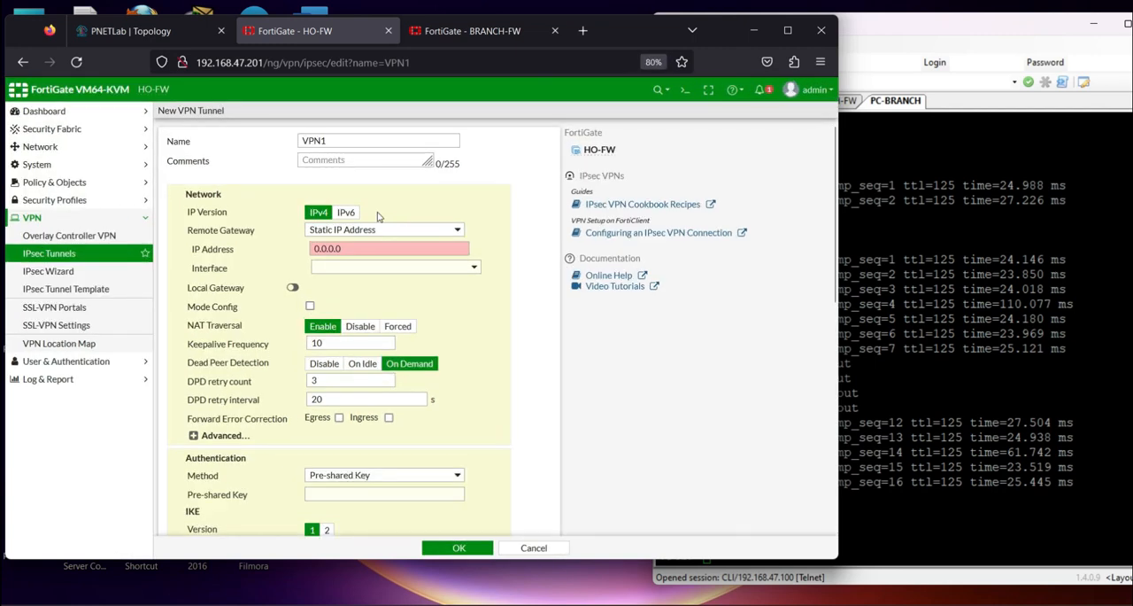
key("ctrl+minus")
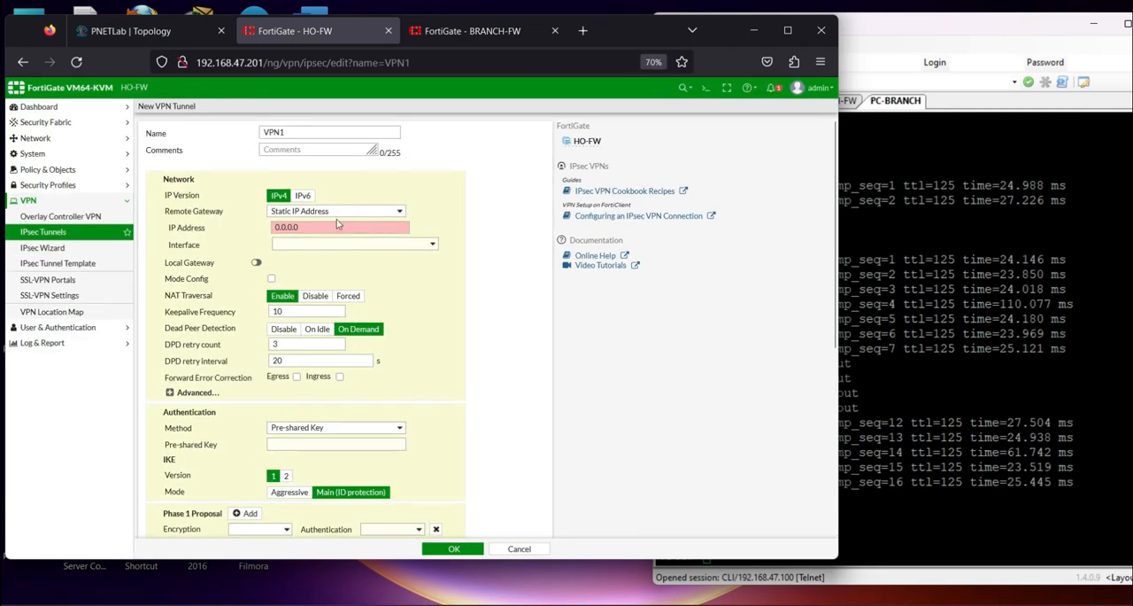
left_click_drag(338, 230, 266, 229)
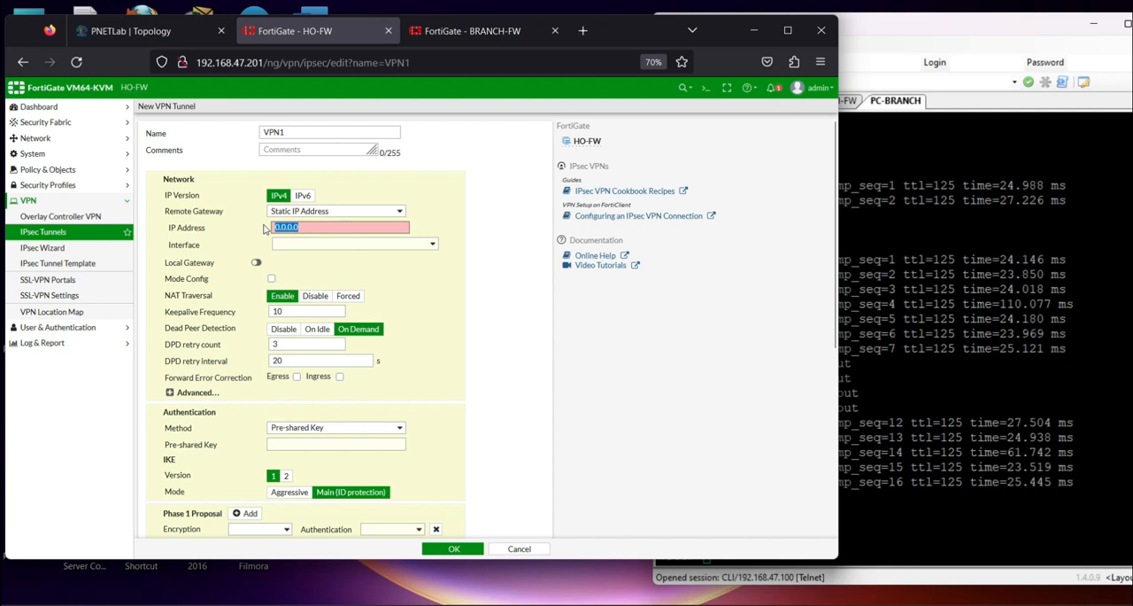
left_click(184, 34)
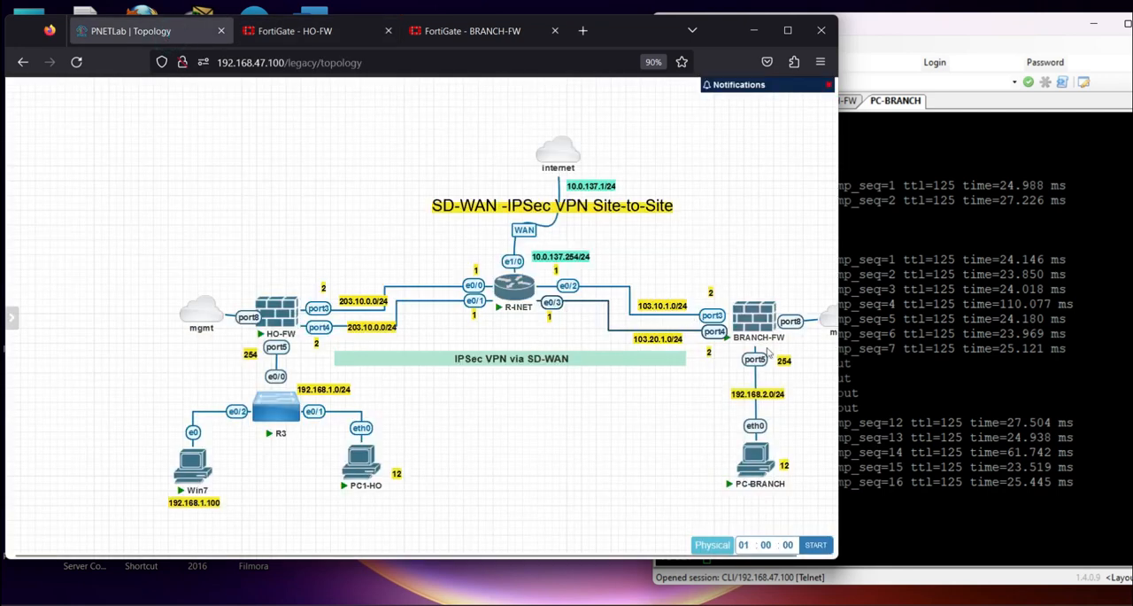
left_click(301, 32)
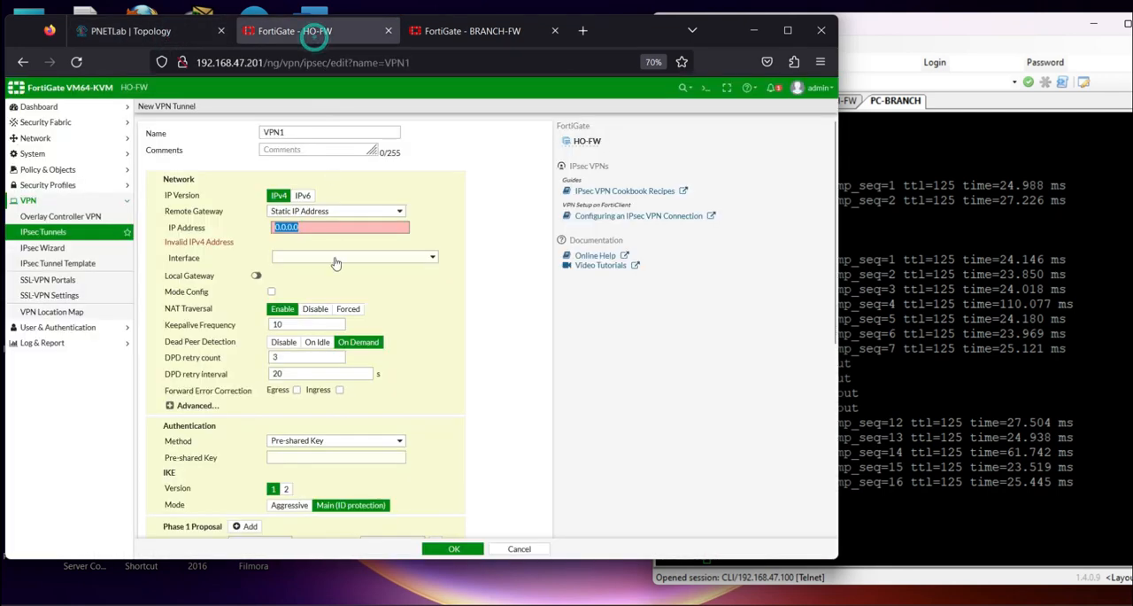
type("103.10.1.2")
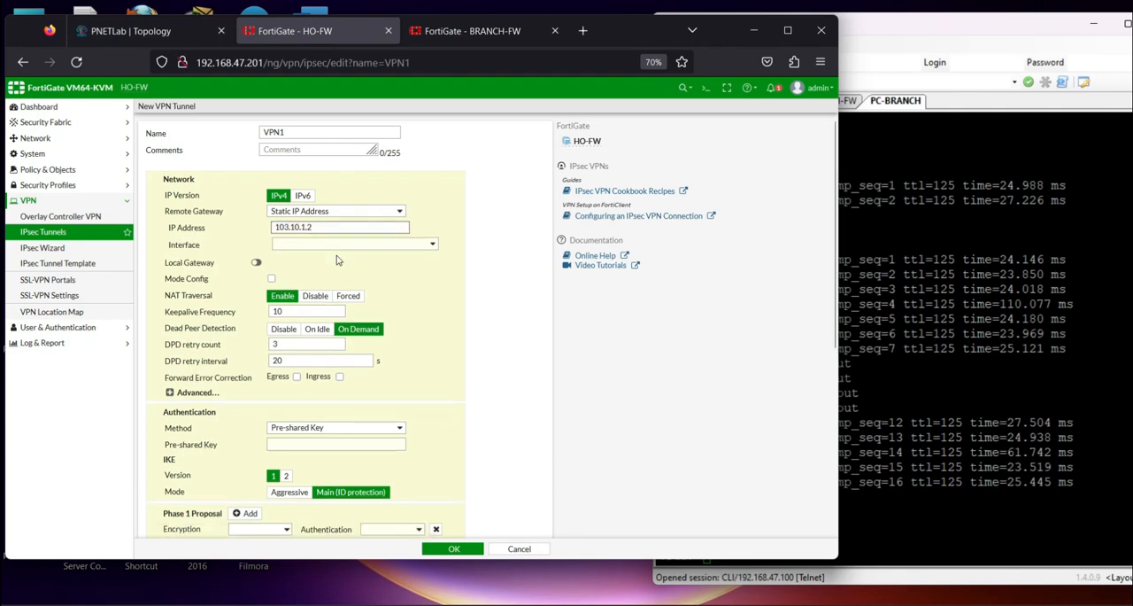
left_click(352, 246)
left_click(341, 273)
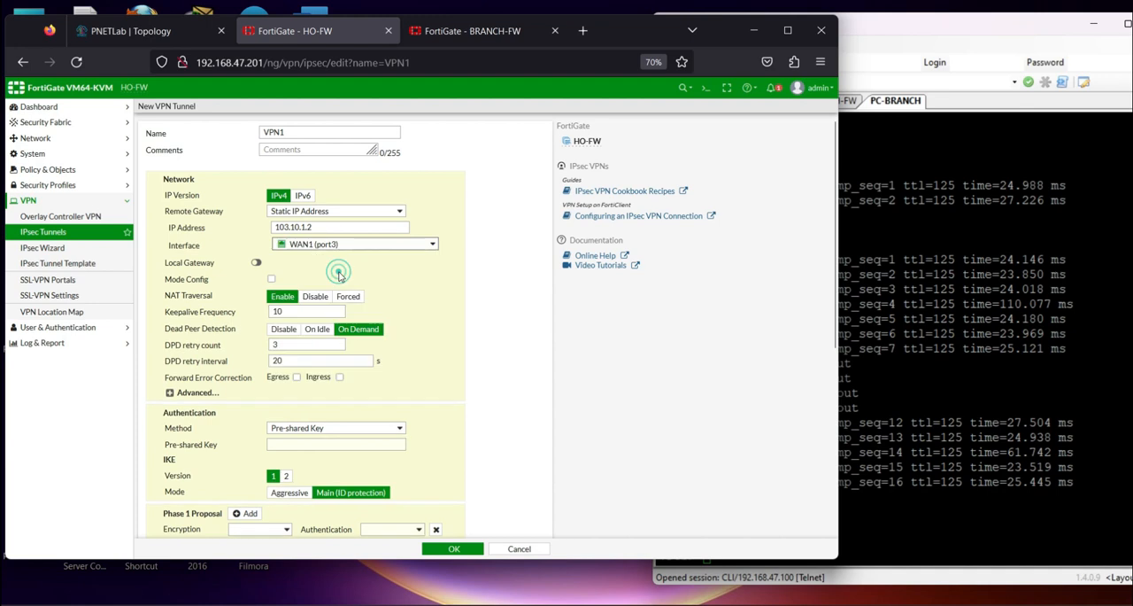
Reduce VPN1's Phase 1 proposal to a single entry with DES encryption and SHA1 authentication
scroll(372, 297, "down", 3)
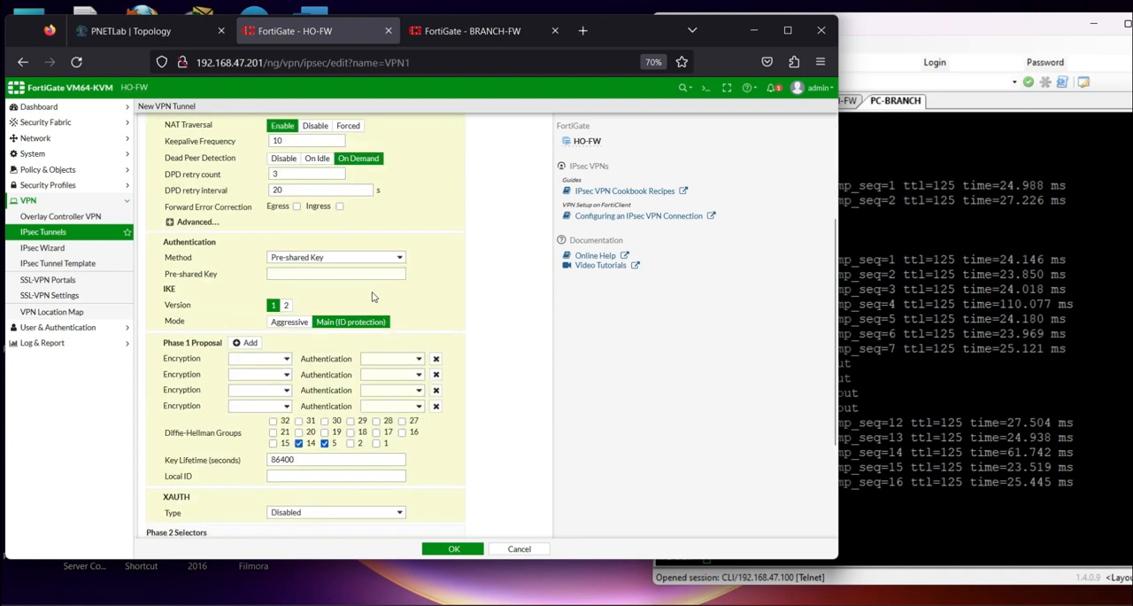
left_click(436, 390)
left_click(435, 389)
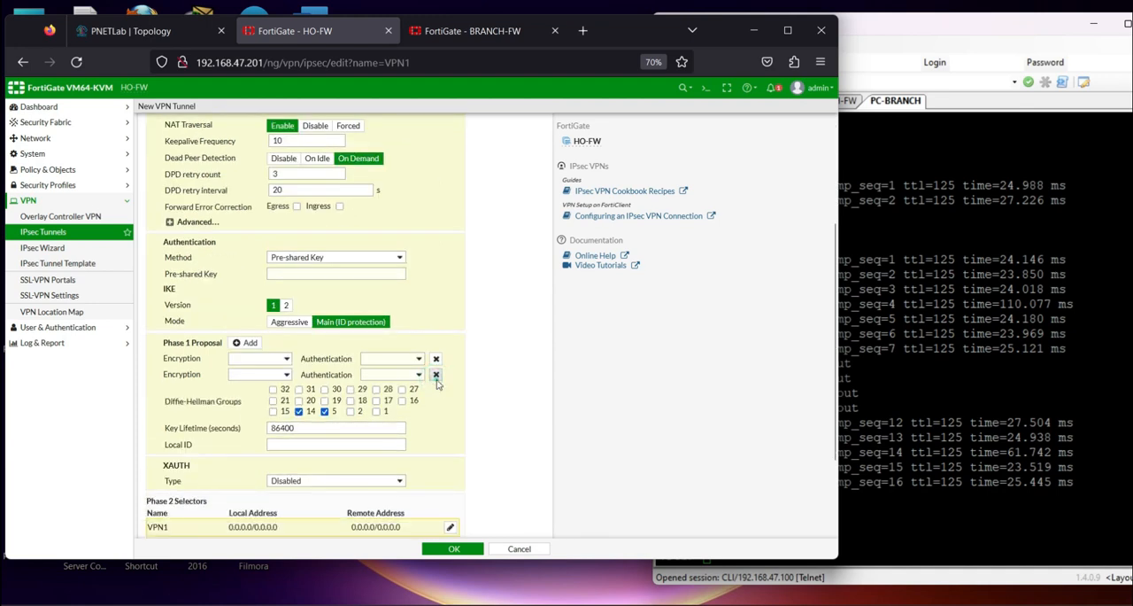
left_click(436, 375)
left_click(286, 363)
left_click(253, 372)
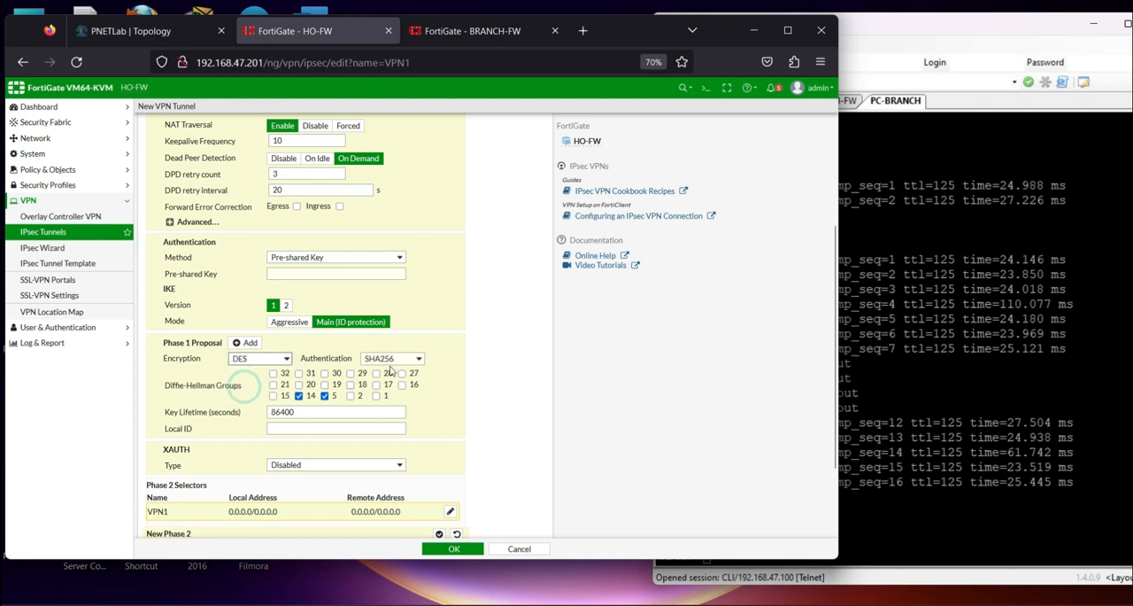
left_click(391, 358)
left_click(379, 390)
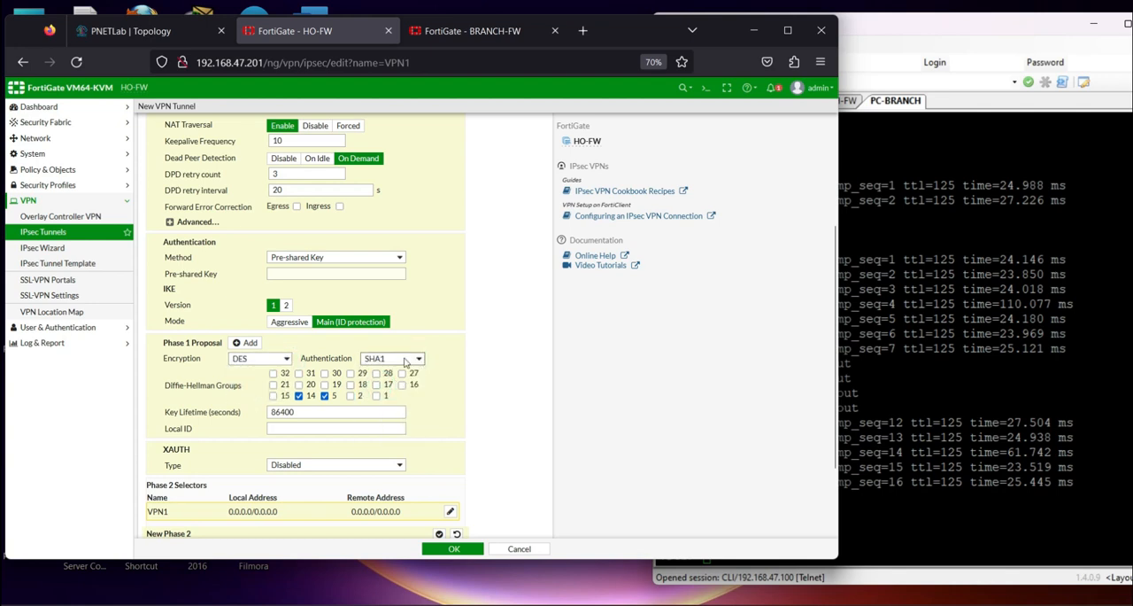
Enter VPN1's pre-shared key in the authentication settings and reveal it to check the entry
scroll(363, 348, "down", 2)
scroll(363, 348, "up", 3)
left_click(317, 331)
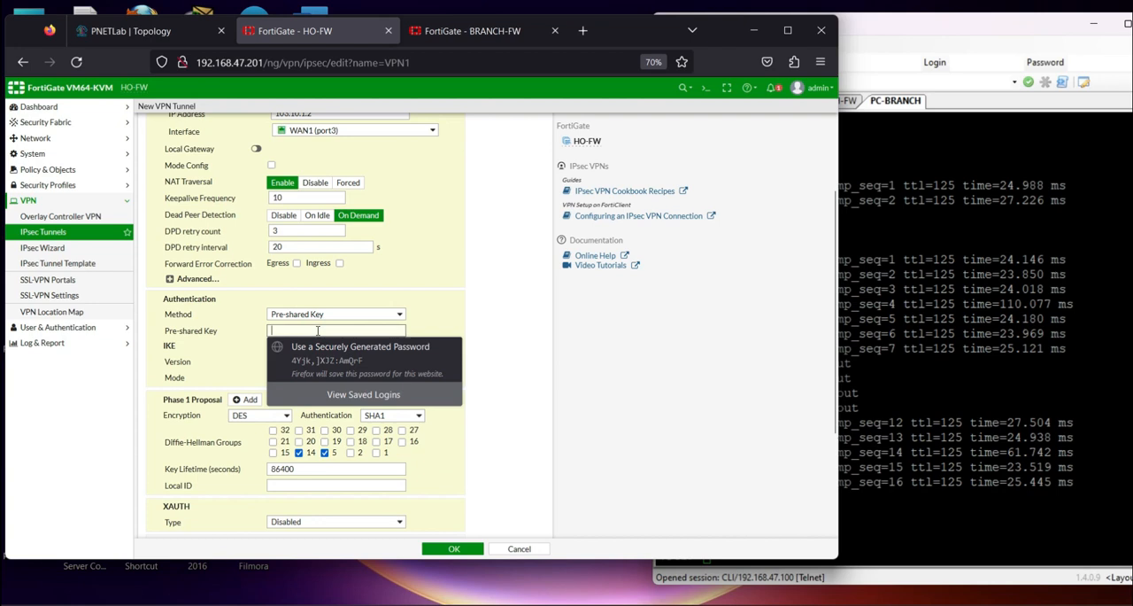
type("f23456")
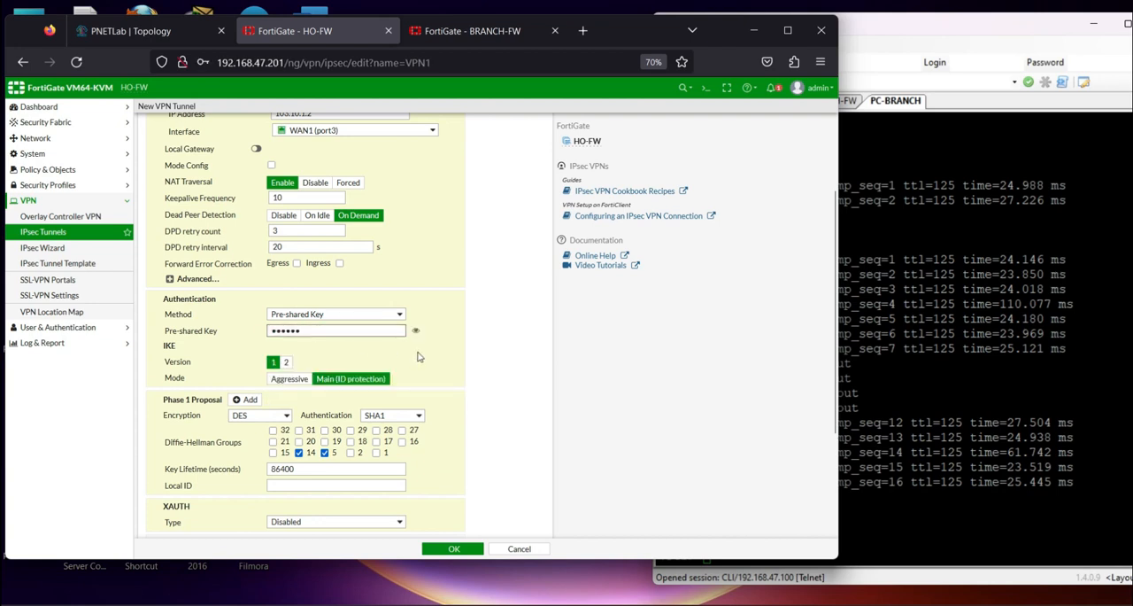
left_click(415, 330)
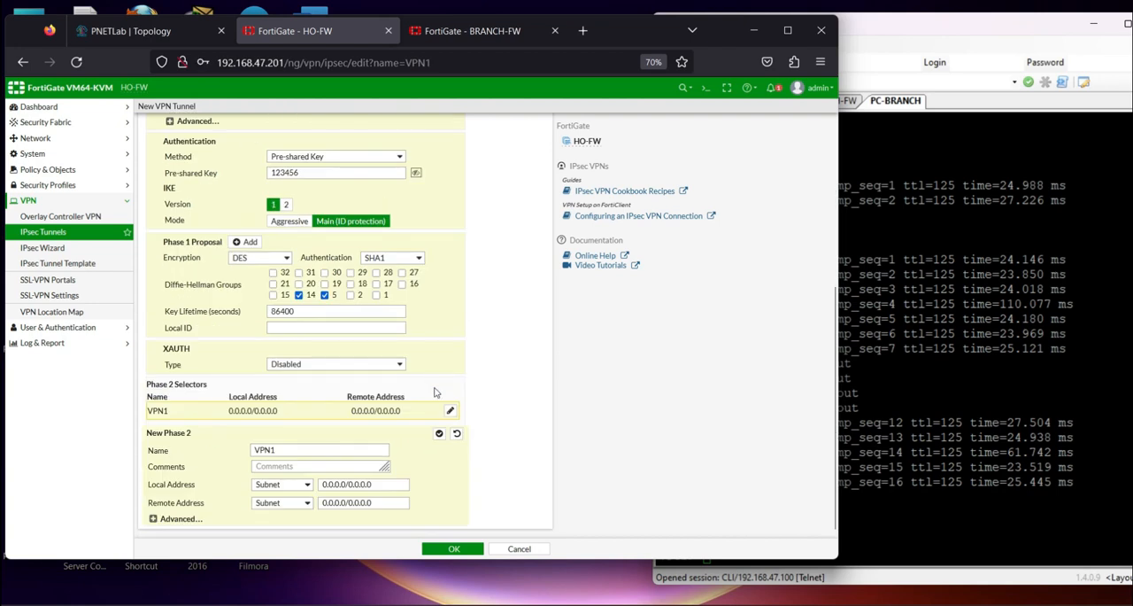
Check the HO and branch LAN subnets in the topology, and set VPN1's Phase 2 local address to 192.168.1.0/24
double_click(383, 484)
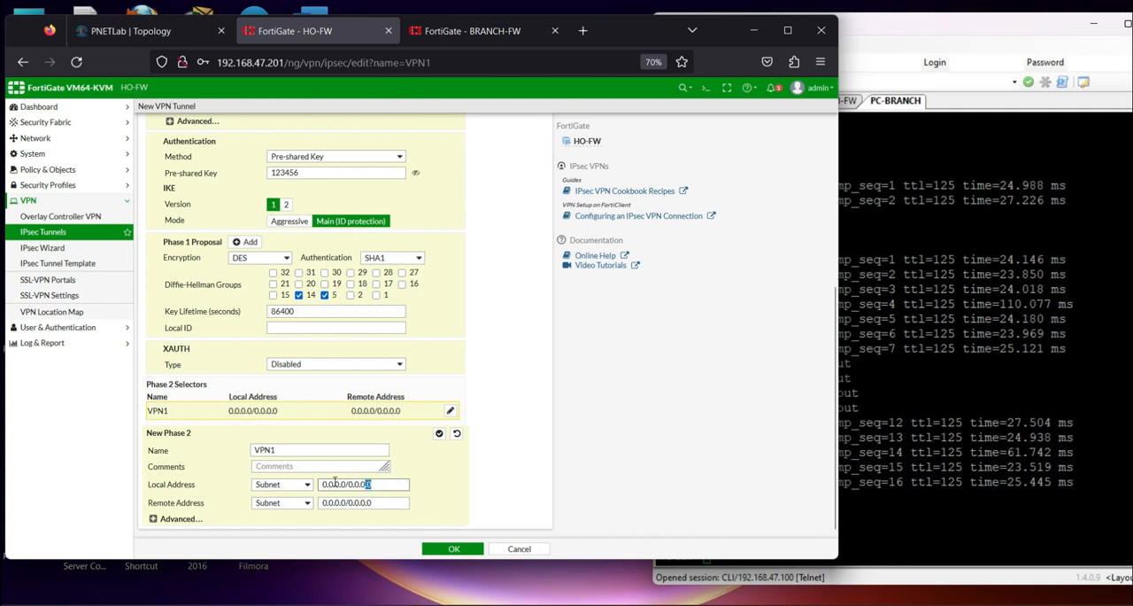
key("Caps_Lock")
left_click(124, 32)
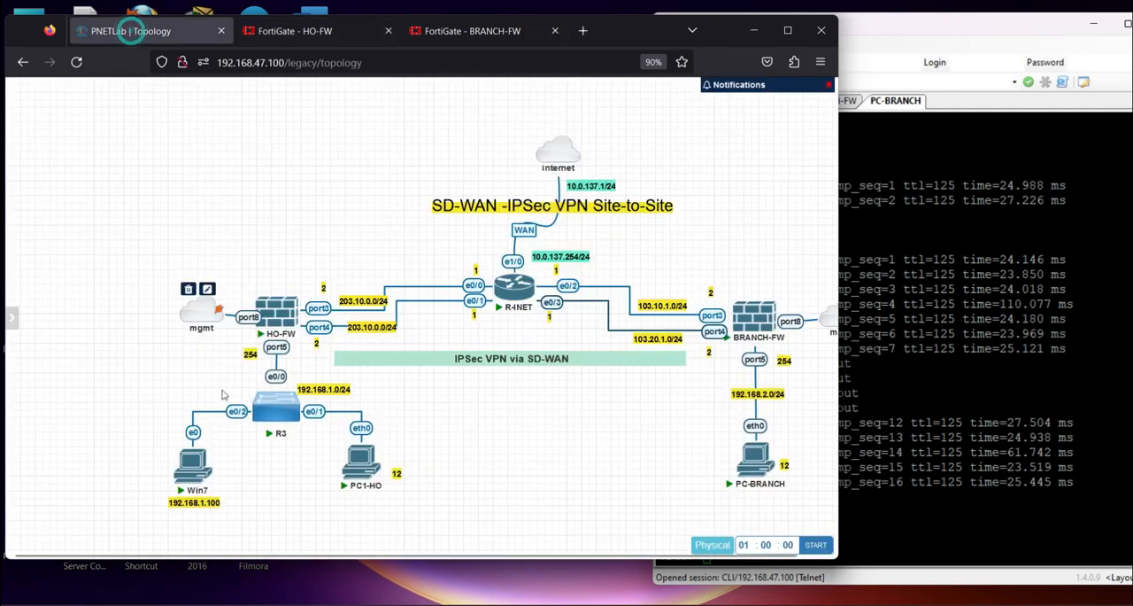
mouse_move(286, 430)
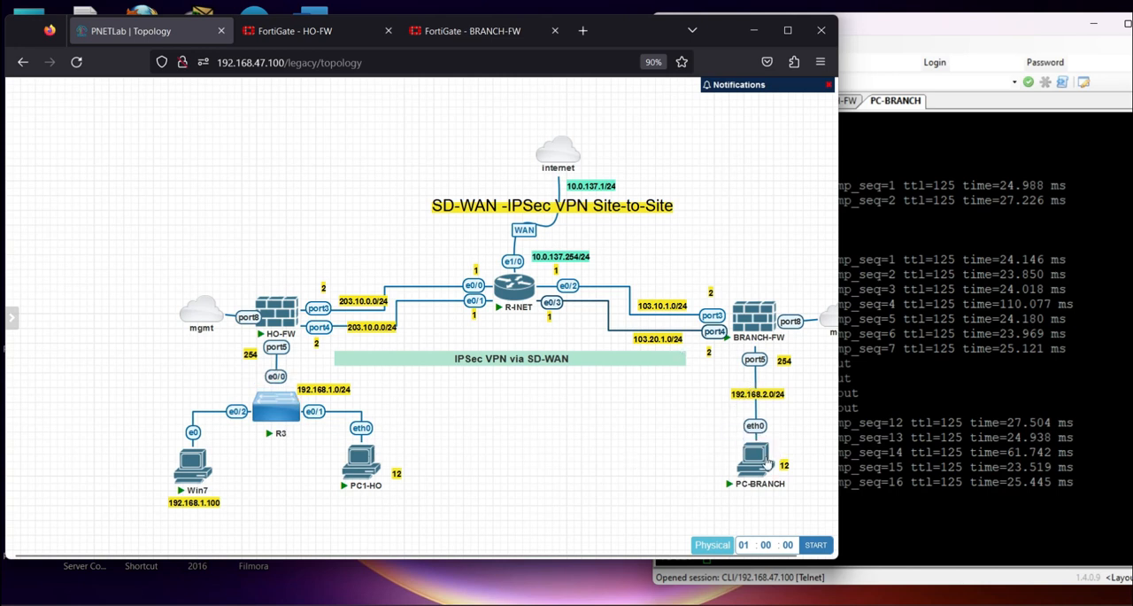
left_click(301, 30)
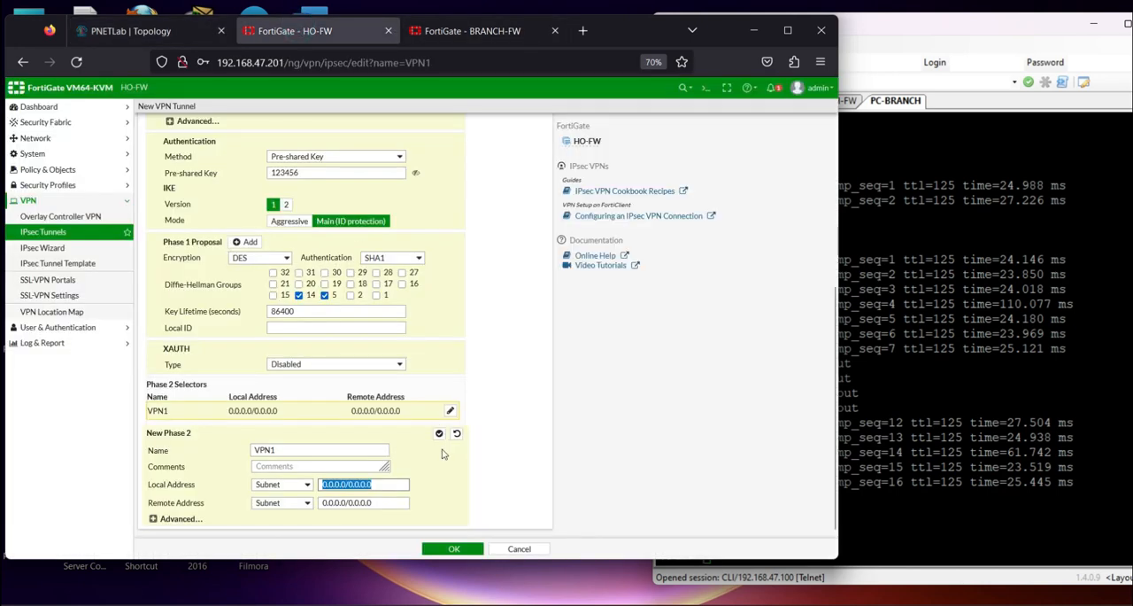
type("192.168.1.0/24")
Copy the Phase 2 local subnet into the remote address and change it to 192.168.2.0/24
left_click_drag(409, 479, 258, 470)
key("ctrl+c")
triple_click(382, 503)
key("ctrl+v")
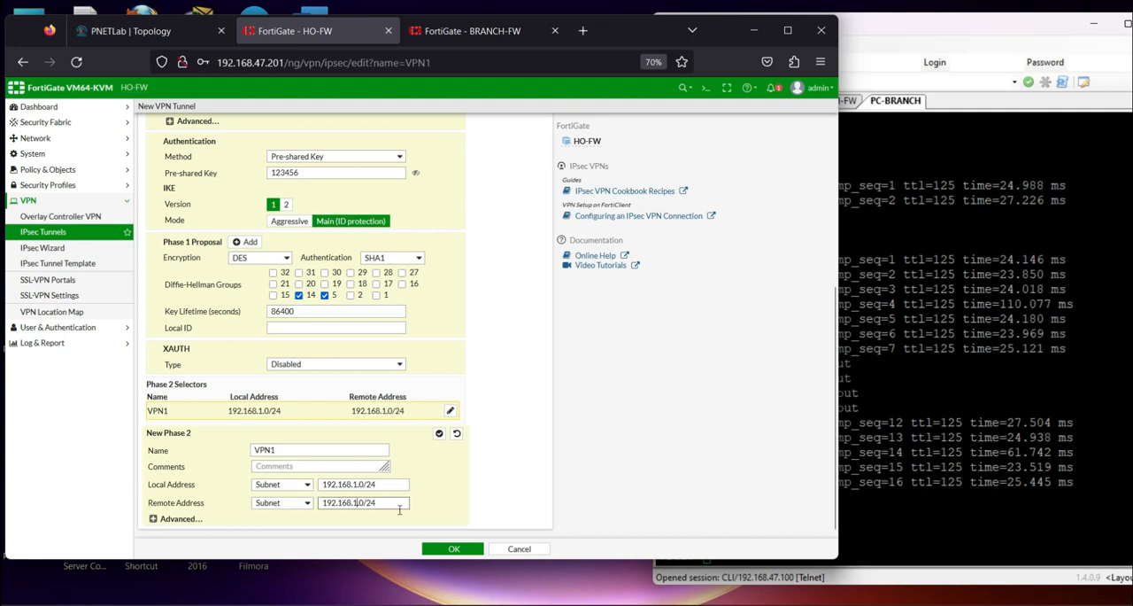
key("BackSpace")
type("2")
Reduce VPN1's advanced Phase 2 proposal to a single entry with DES encryption and choose its authentication algorithm
left_click(154, 519)
scroll(293, 498, "down", 3)
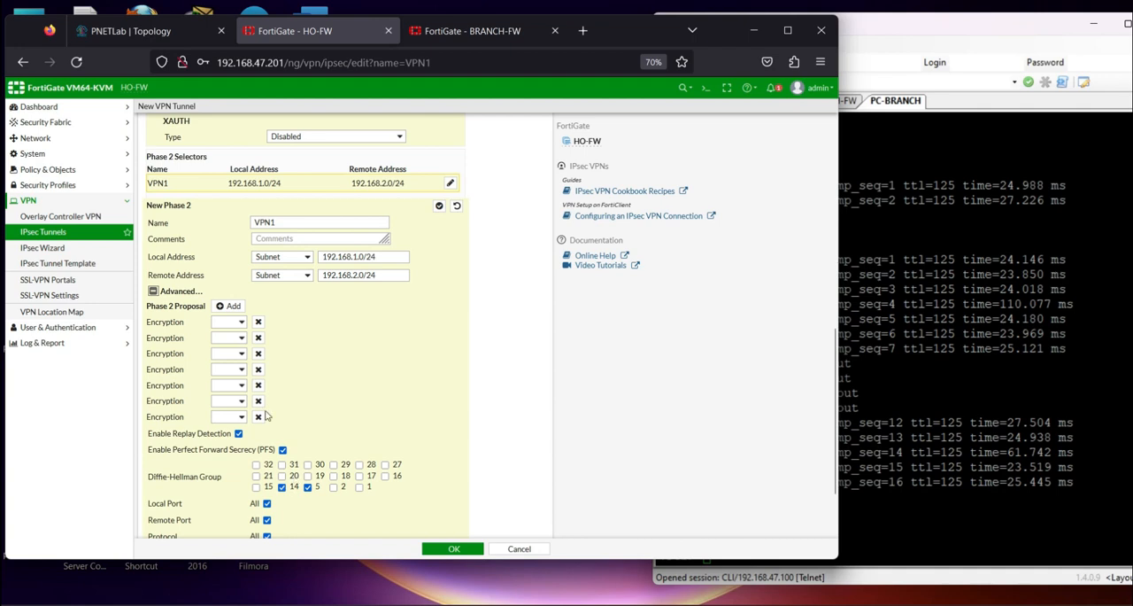
left_click(258, 338)
left_click(258, 338)
left_click(257, 338)
left_click(258, 337)
left_click(258, 337)
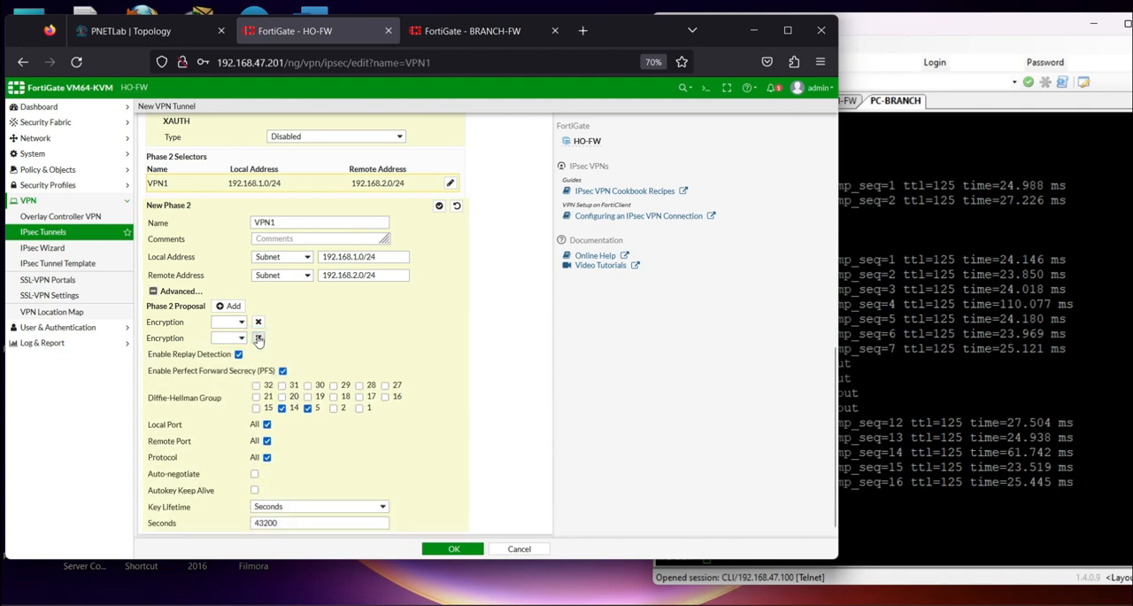
left_click(258, 337)
left_click(230, 332)
left_click(228, 379)
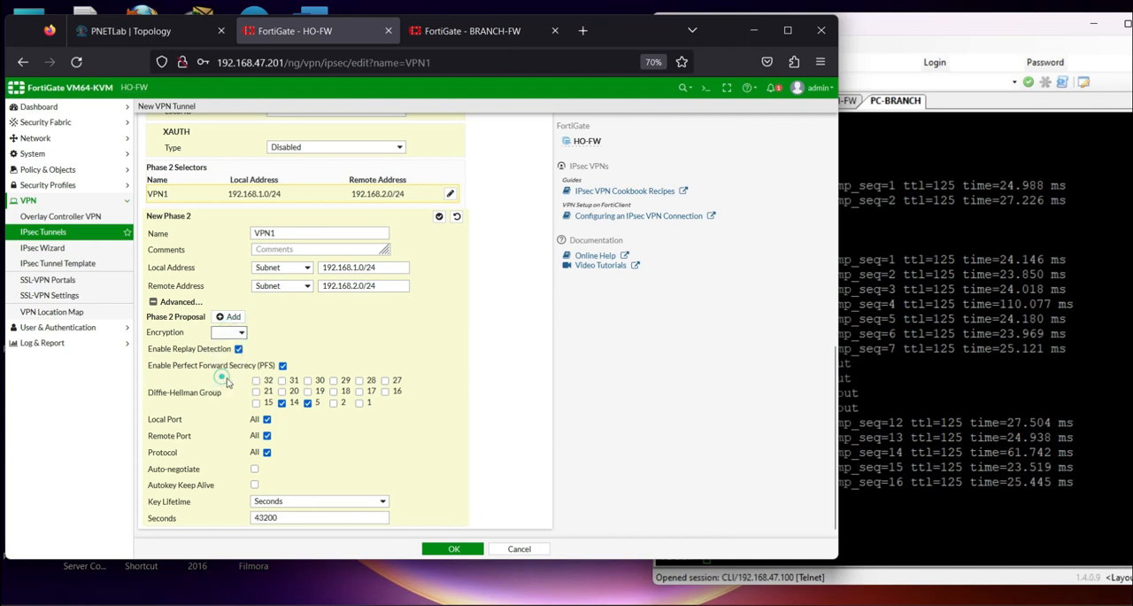
left_click(365, 334)
left_click(365, 390)
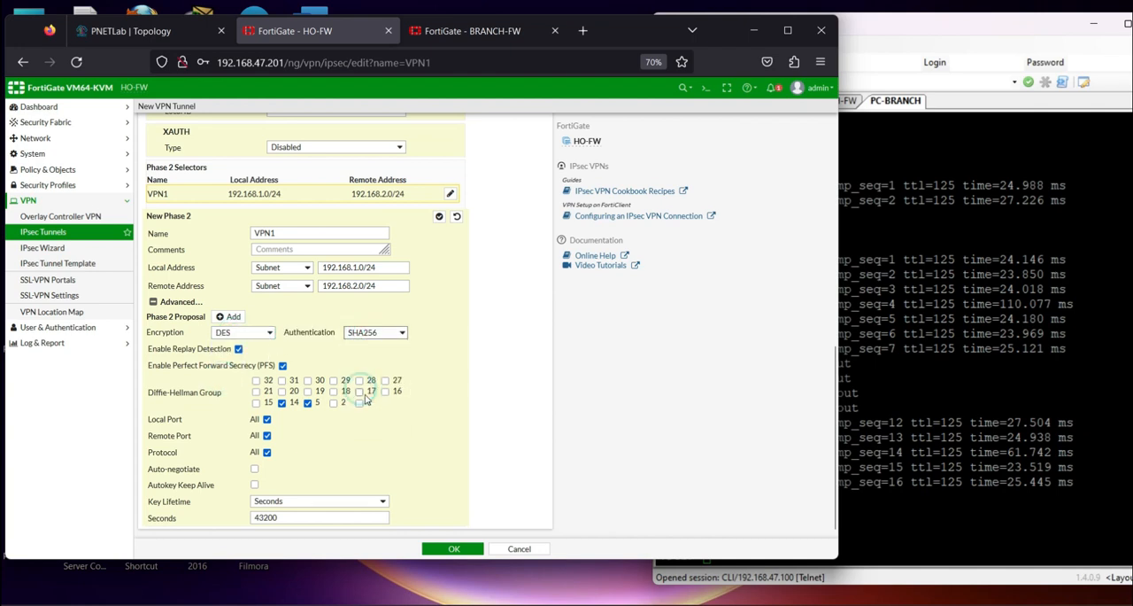
Review VPN1's settings, save the tunnel, and decline the browser's offer to store the login
scroll(368, 399, "up", 2)
scroll(370, 396, "up", 6)
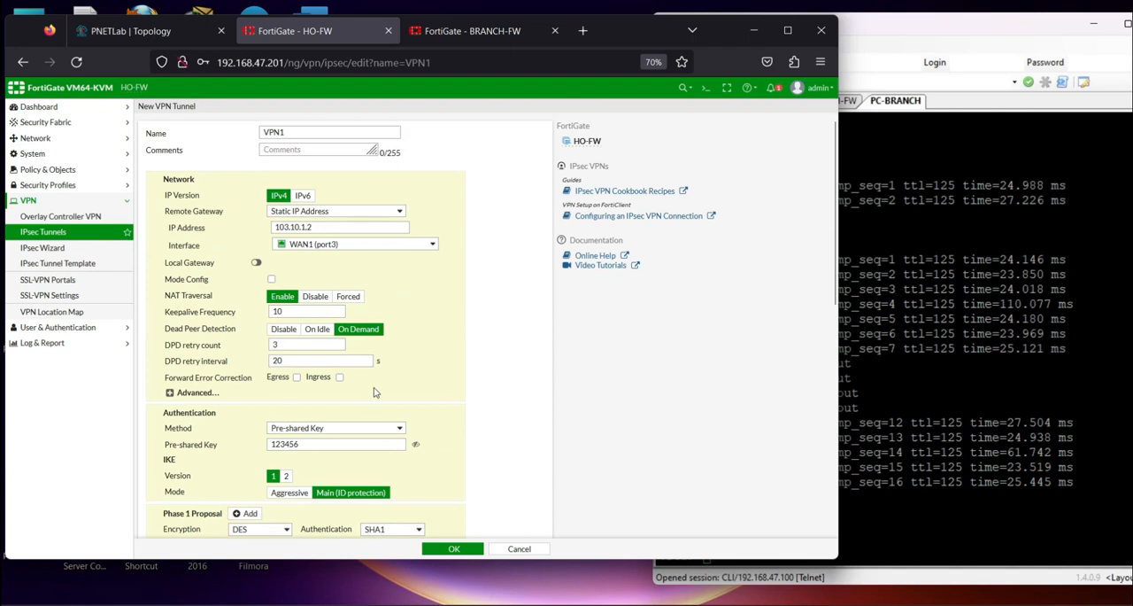
left_click(457, 551)
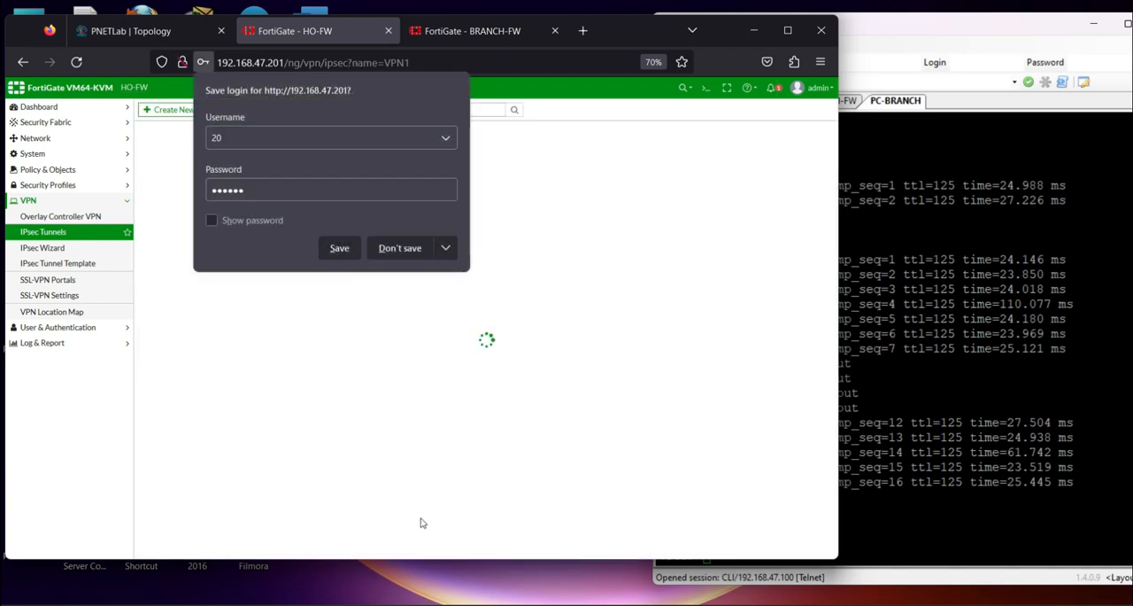
left_click(394, 249)
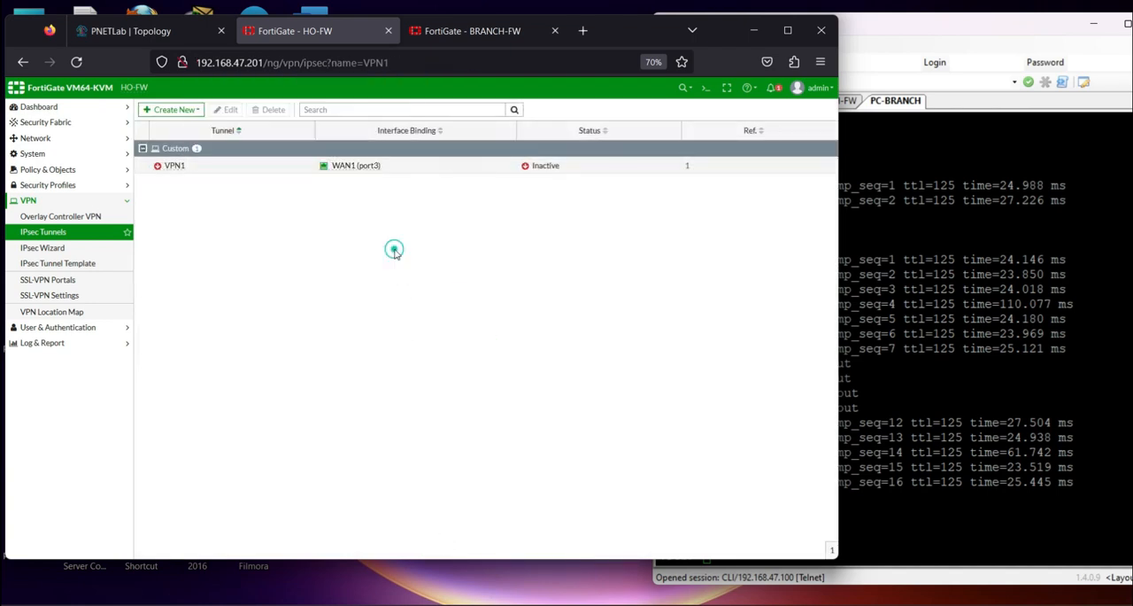
Create a new IPsec tunnel named VPN2 using the Custom template type
left_click(182, 109)
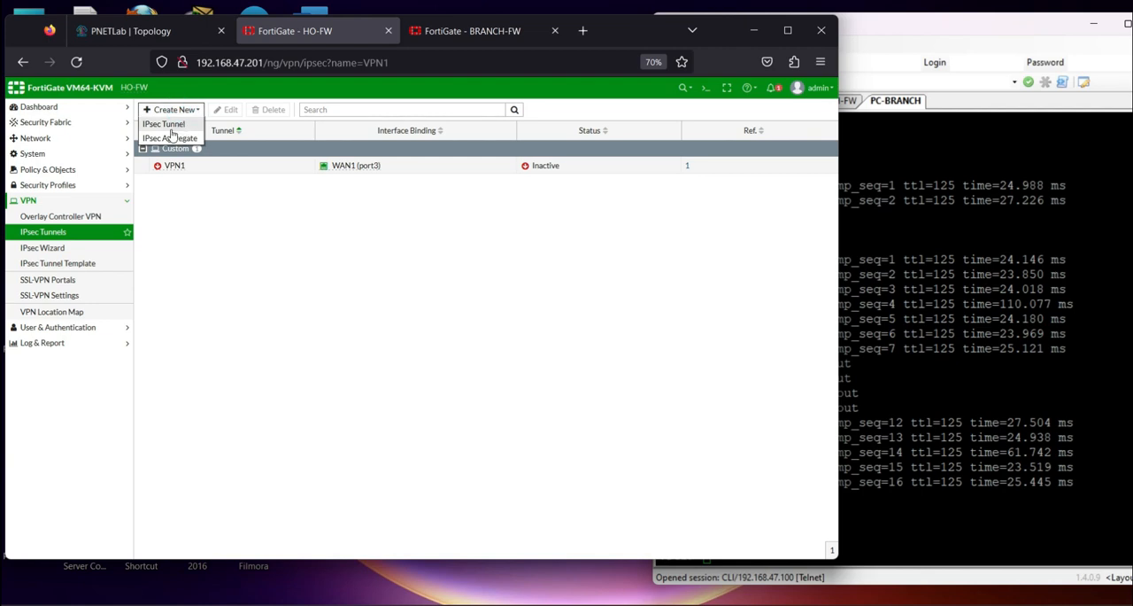
left_click(168, 125)
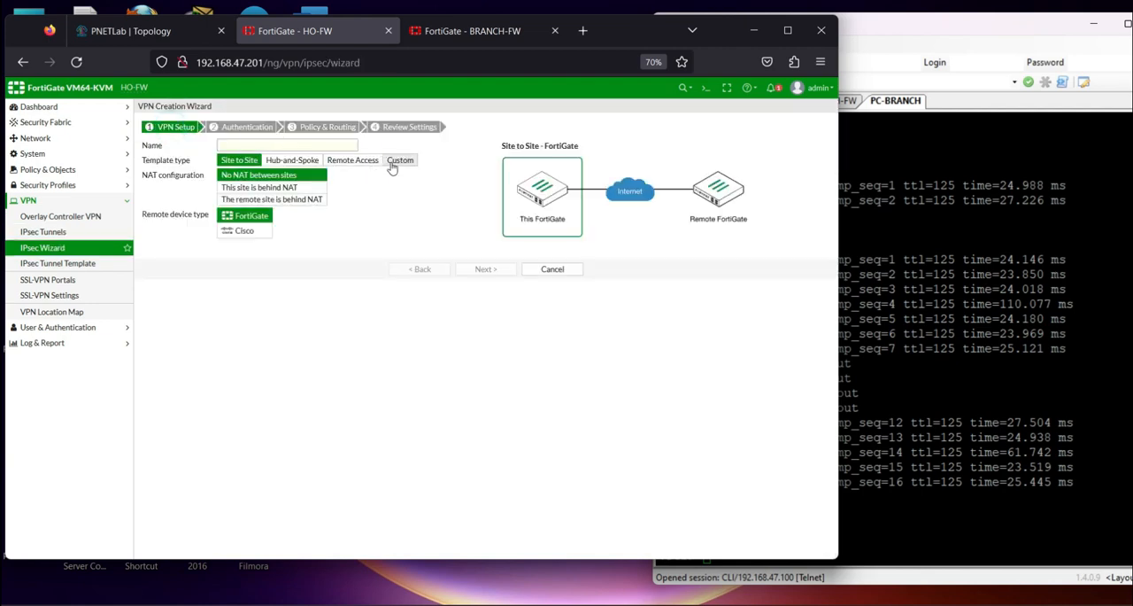
left_click(382, 159)
left_click(220, 144)
key("Caps_Lock")
type("VPN2")
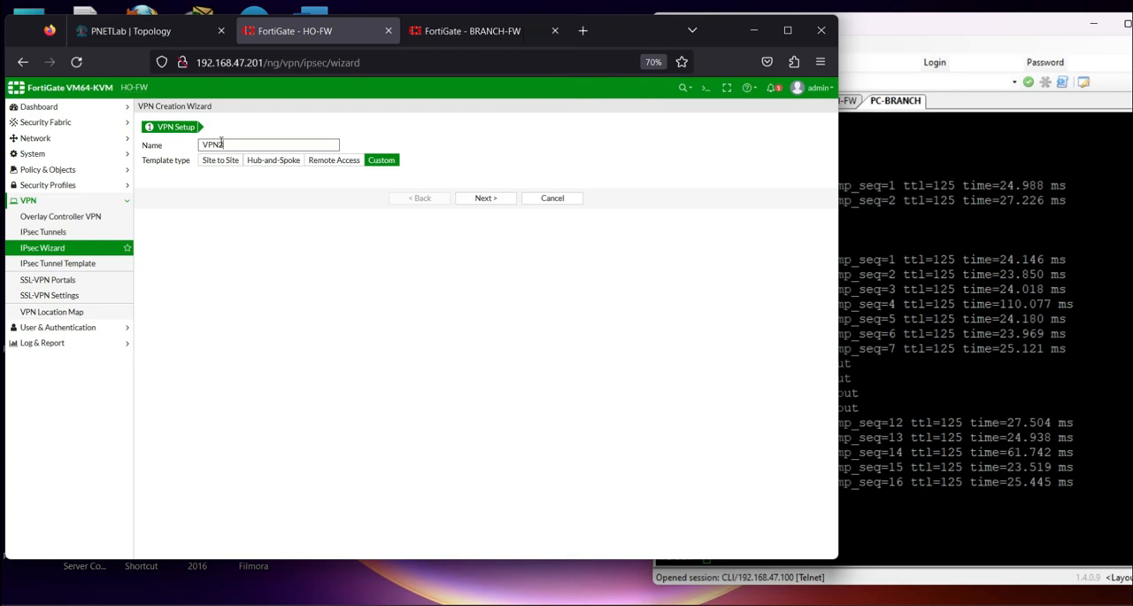
left_click(488, 203)
Check the branch WAN addressing in the topology, and set VPN2's remote gateway to 103.20.1.2 on interface WAN2 (port4)
double_click(393, 227)
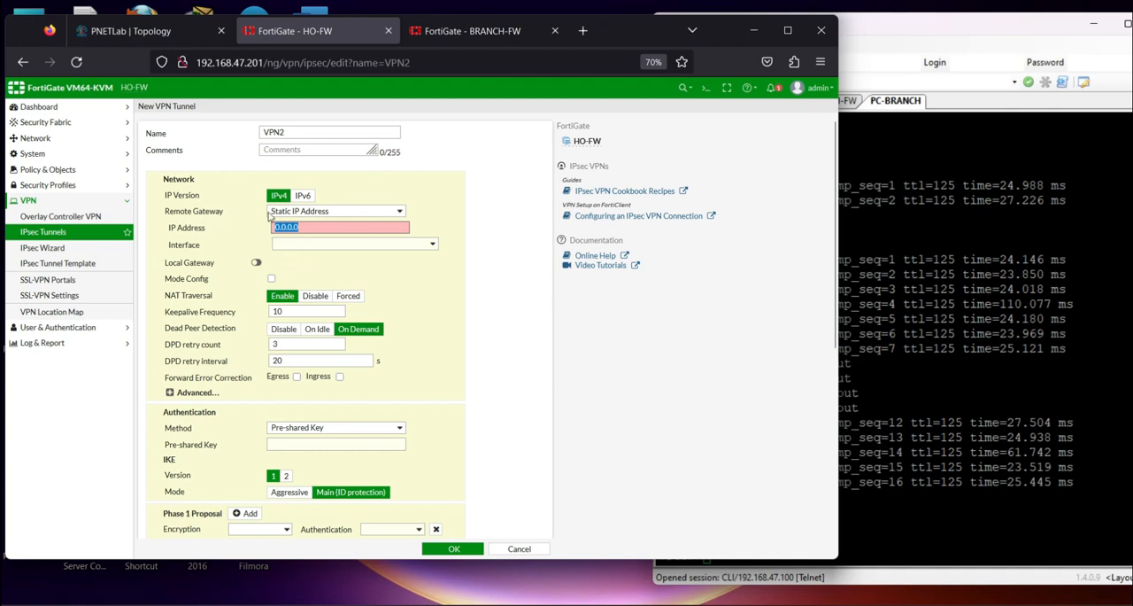
left_click(146, 31)
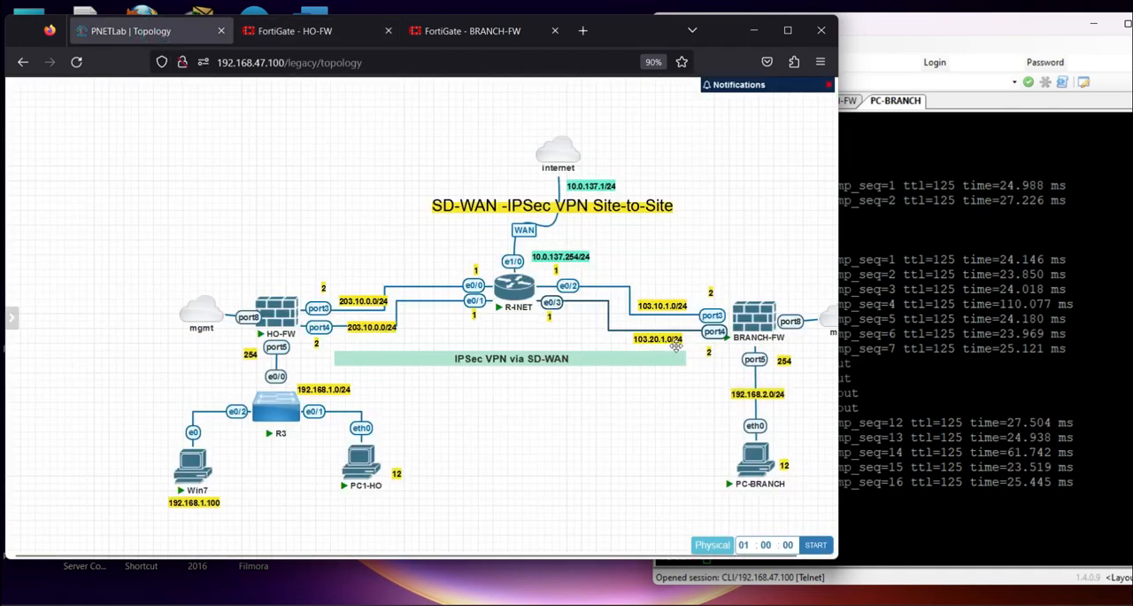
left_click(298, 32)
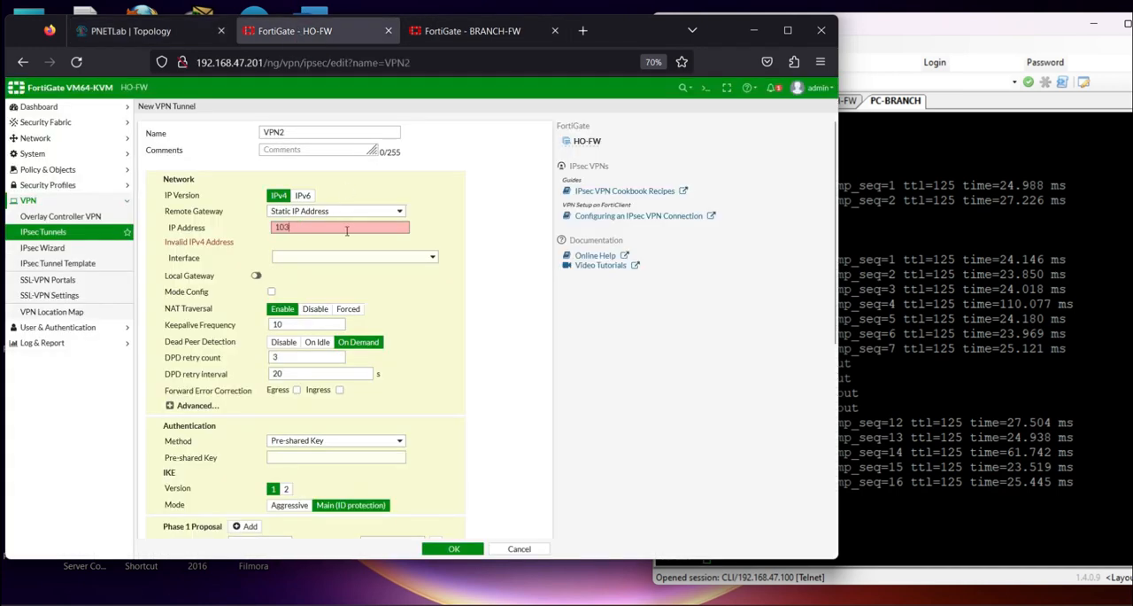
left_click(347, 231)
type("103.20.1.2")
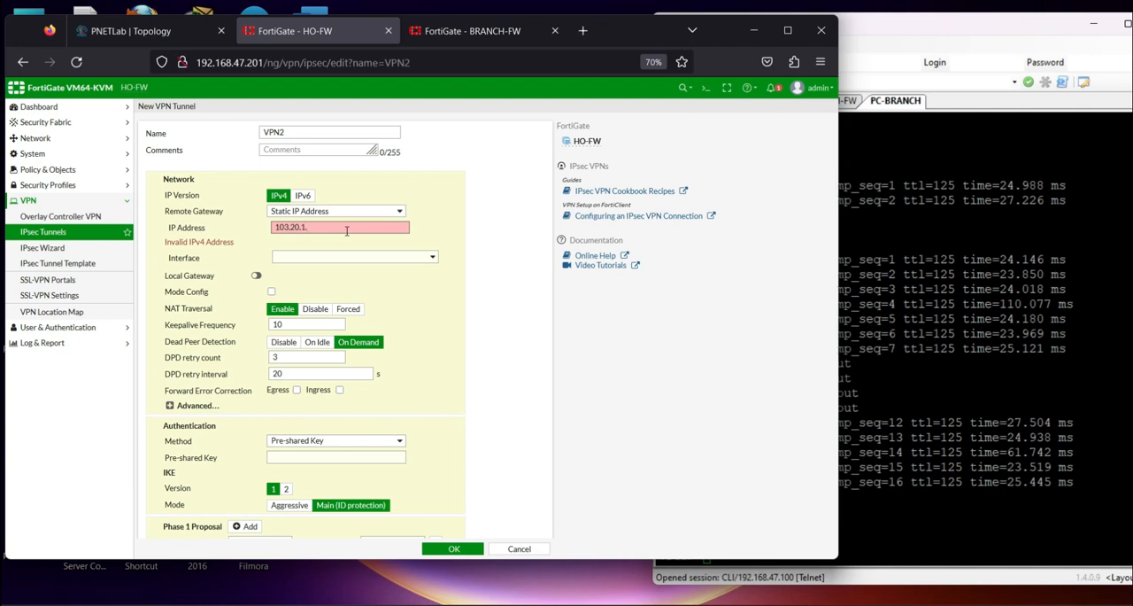
key("Caps_Lock")
left_click(359, 248)
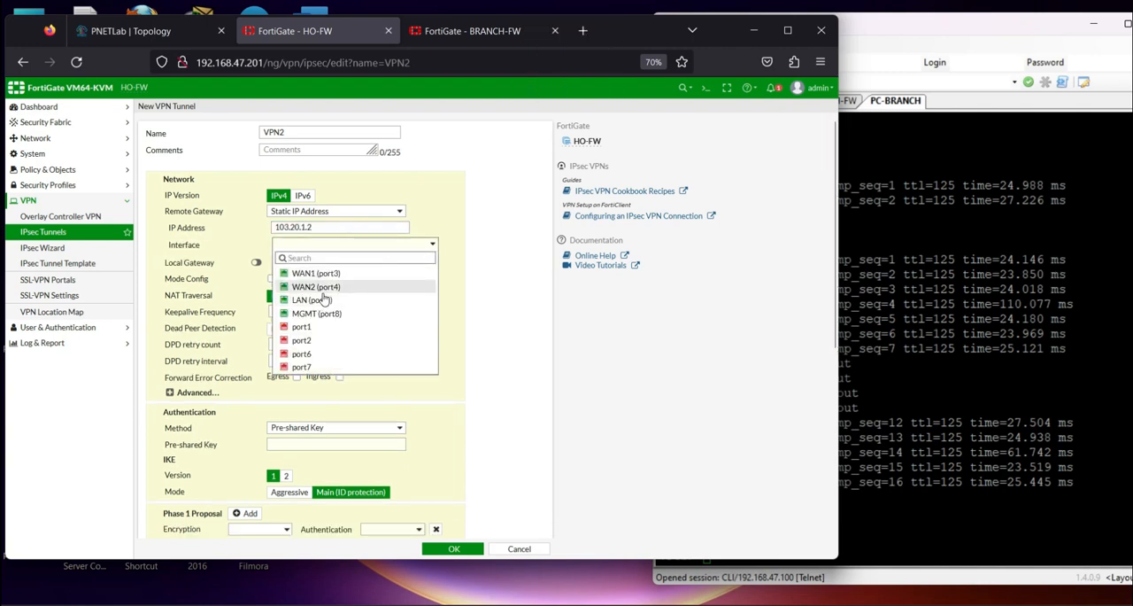
left_click(333, 289)
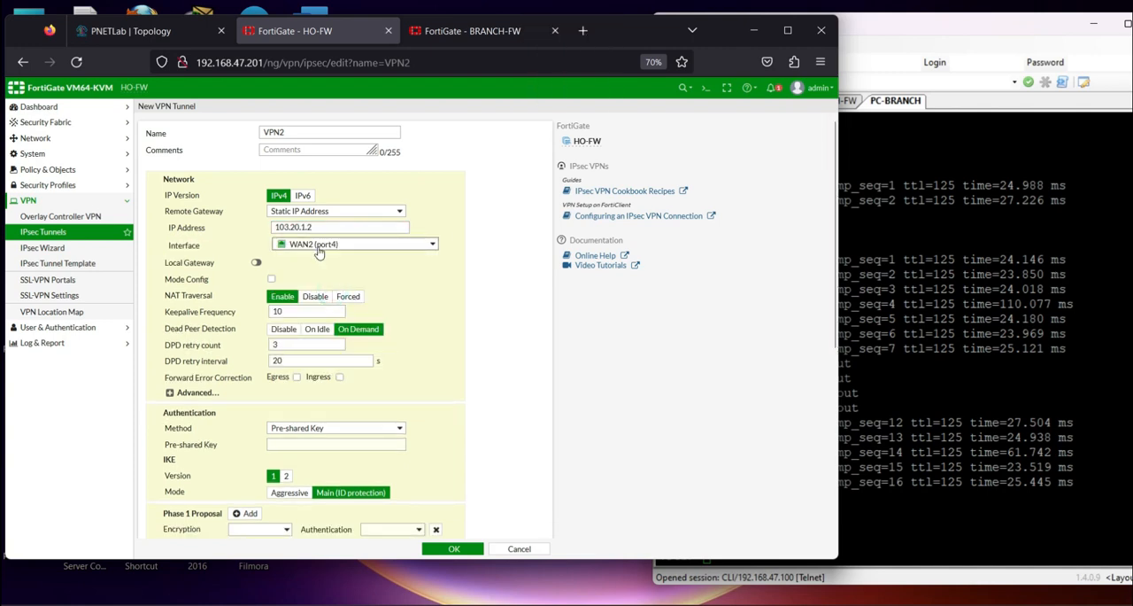
Enter the pre-shared key in VPN2's authentication settings
mouse_move(332, 245)
scroll(343, 379, "down", 3)
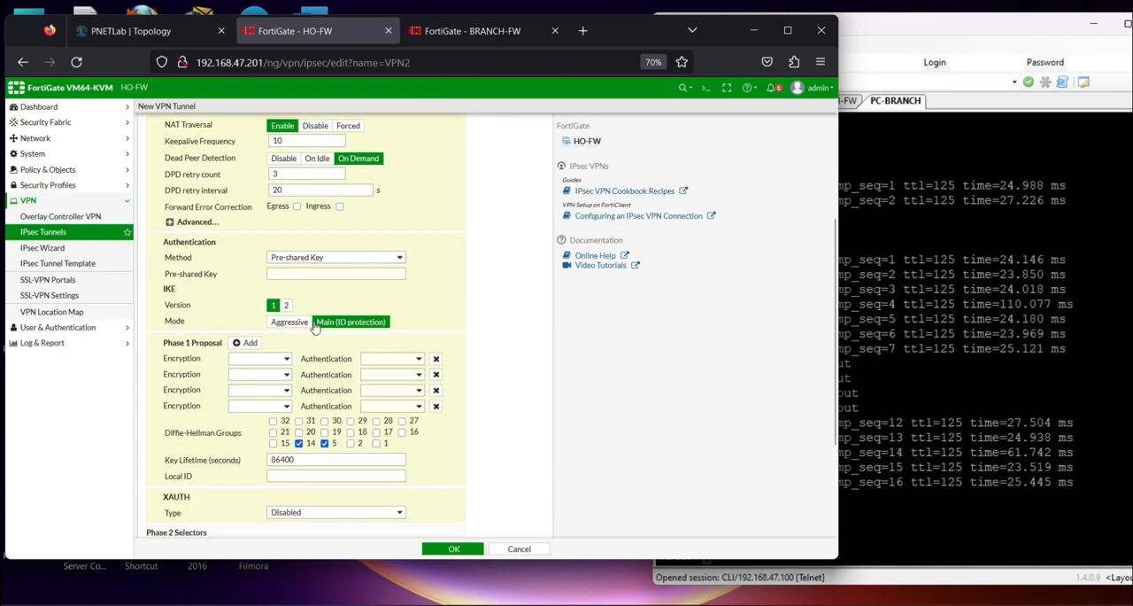
left_click(308, 278)
type("1234")
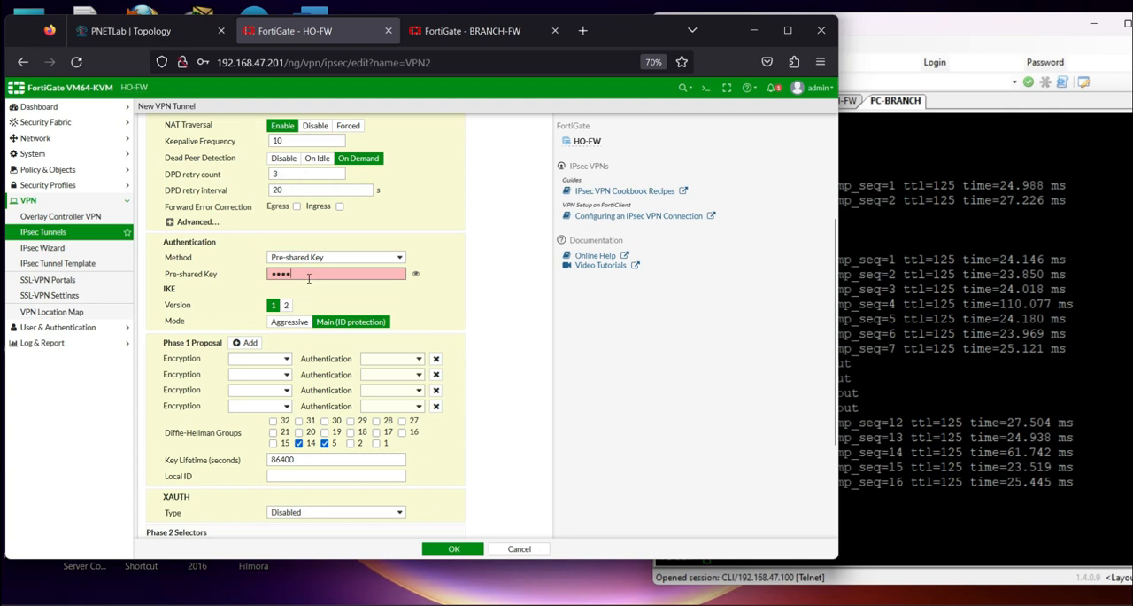
type("56")
Reduce VPN2's Phase 1 proposal to a single entry with DES encryption and SHA1 authentication
left_click(276, 358)
left_click(267, 387)
left_click(397, 359)
left_click(383, 388)
left_click(436, 374)
left_click(436, 374)
left_click(436, 375)
Set VPN2's Phase 2 local address to 192.168.1.0/24 and its remote address to 192.168.2.0/24
scroll(393, 439, "down", 2)
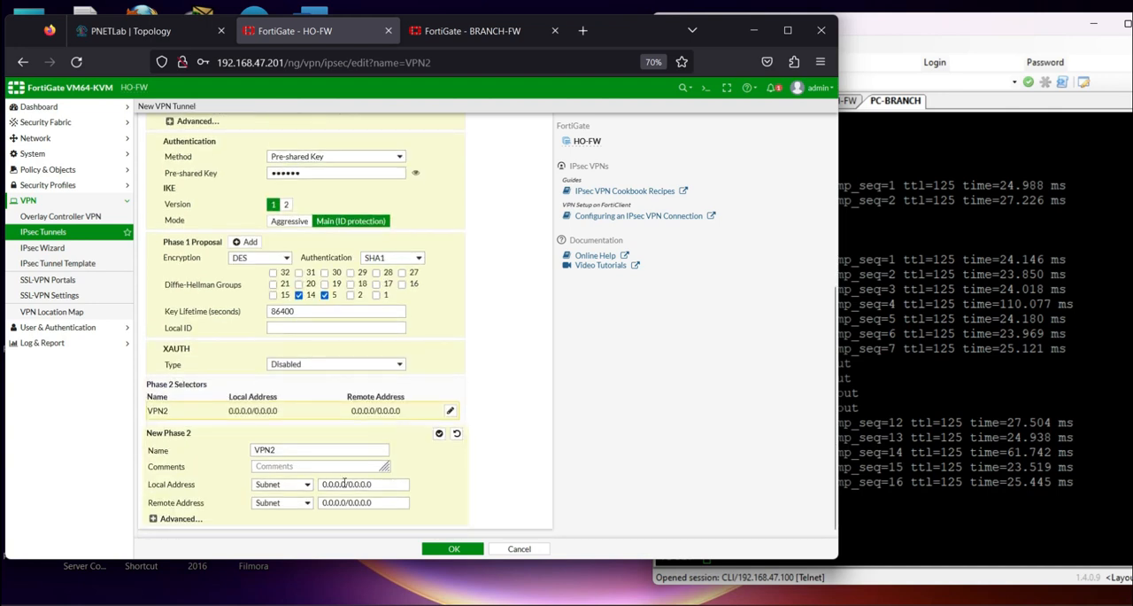
triple_click(384, 485)
type("192.168.1.0/24")
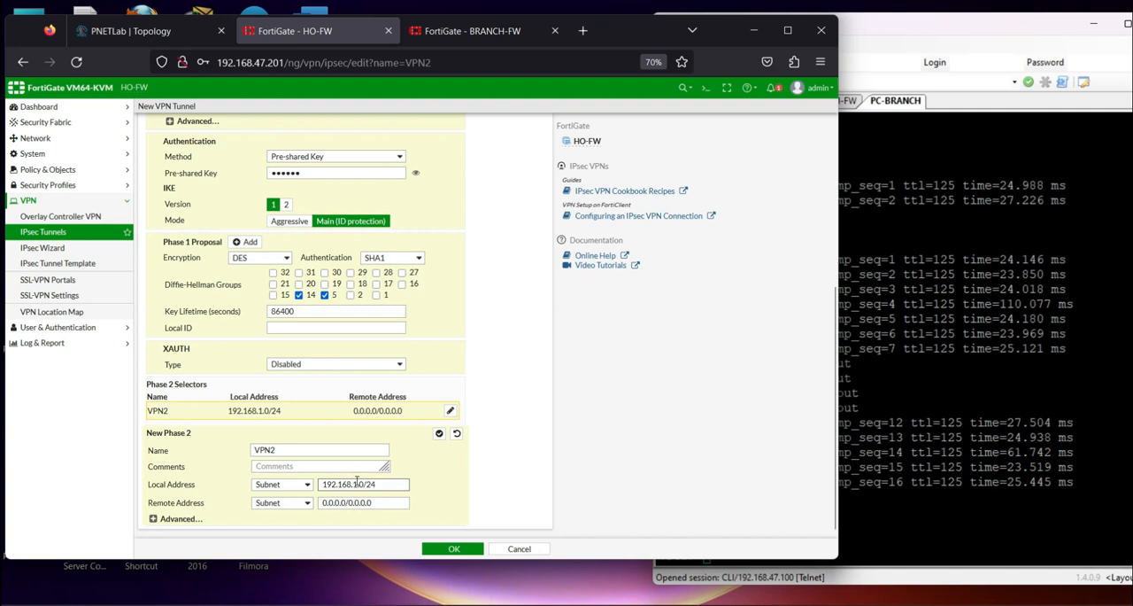
left_click_drag(378, 502, 258, 502)
type("192.168.1.0/24")
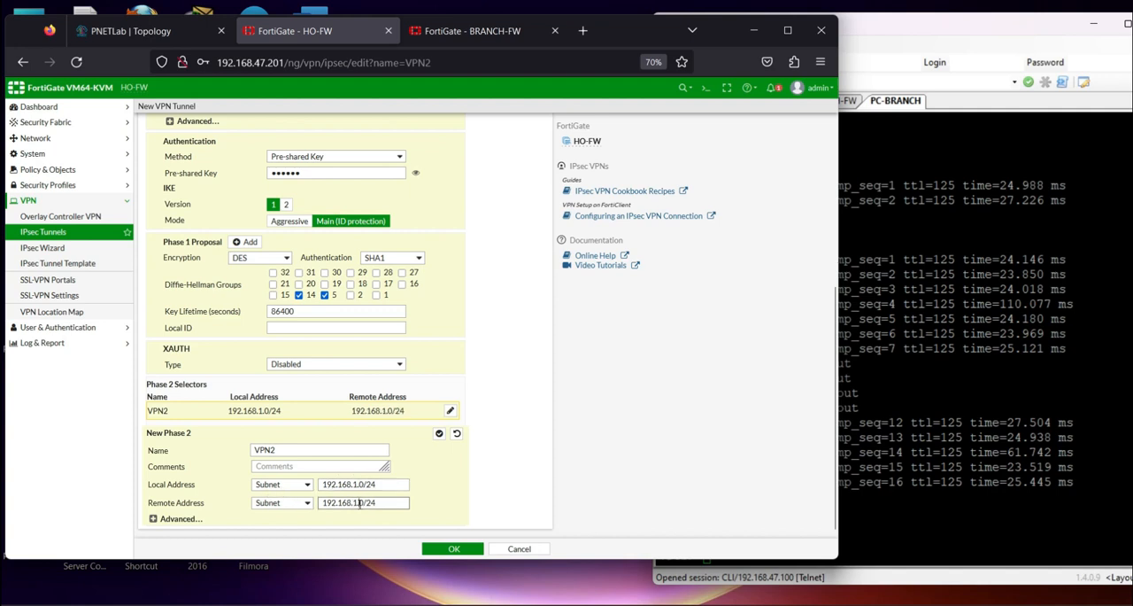
double_click(358, 502)
type("2")
Reduce VPN2's advanced Phase 2 proposal to a single entry with DES encryption and SHA256 authentication
left_click(180, 521)
scroll(279, 443, "down", 3)
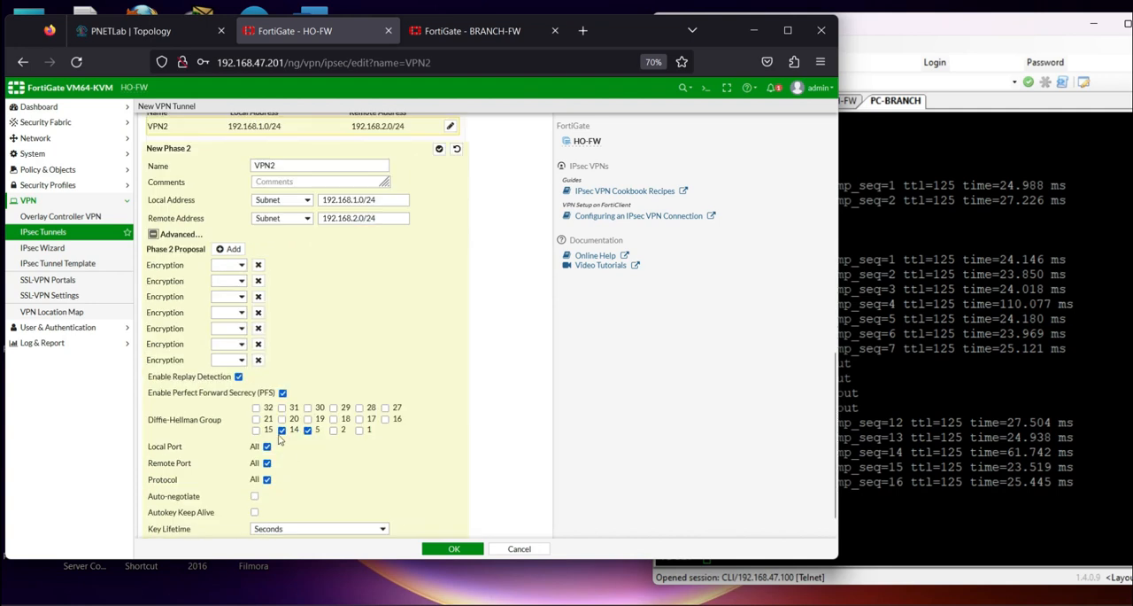
scroll(293, 524, "down", 1)
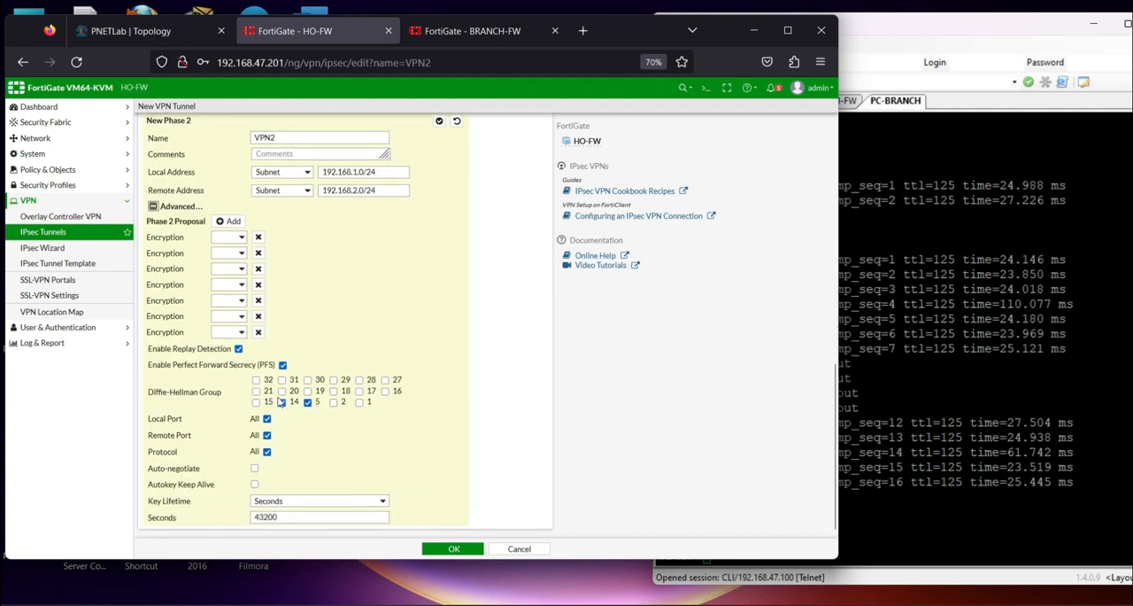
left_click(258, 237)
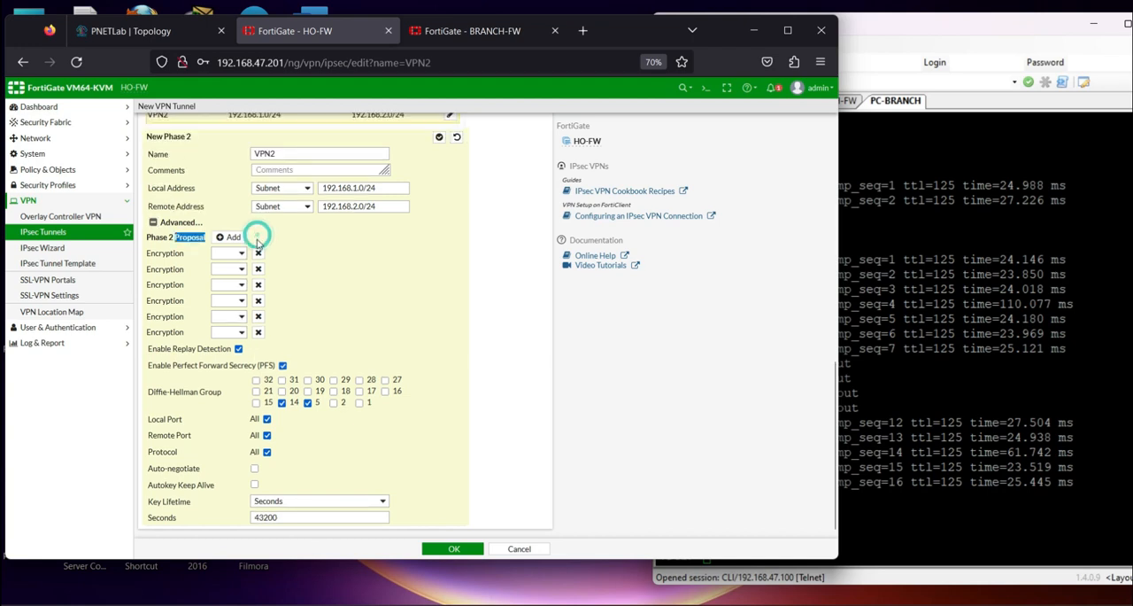
double_click(263, 317)
left_click(260, 317)
left_click(259, 316)
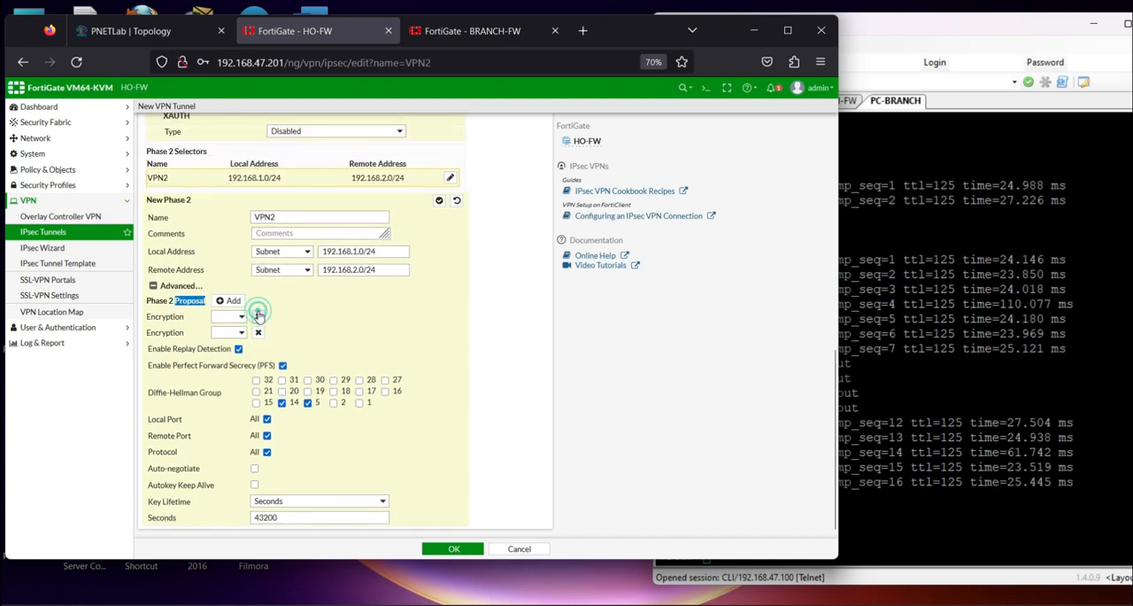
left_click(259, 316)
left_click(237, 332)
left_click(224, 372)
left_click(380, 333)
left_click(365, 407)
left_click(434, 394)
Review VPN2's settings, save the tunnel, and decline the browser's offer to store the login
scroll(435, 394, "up", 3)
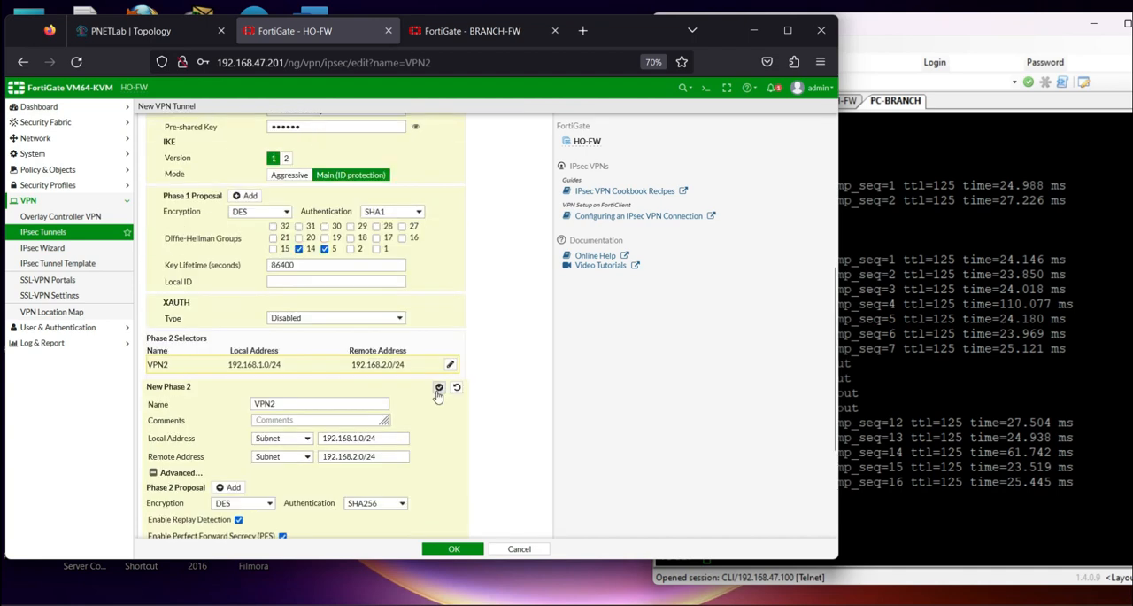
scroll(437, 394, "down", 5)
left_click(450, 548)
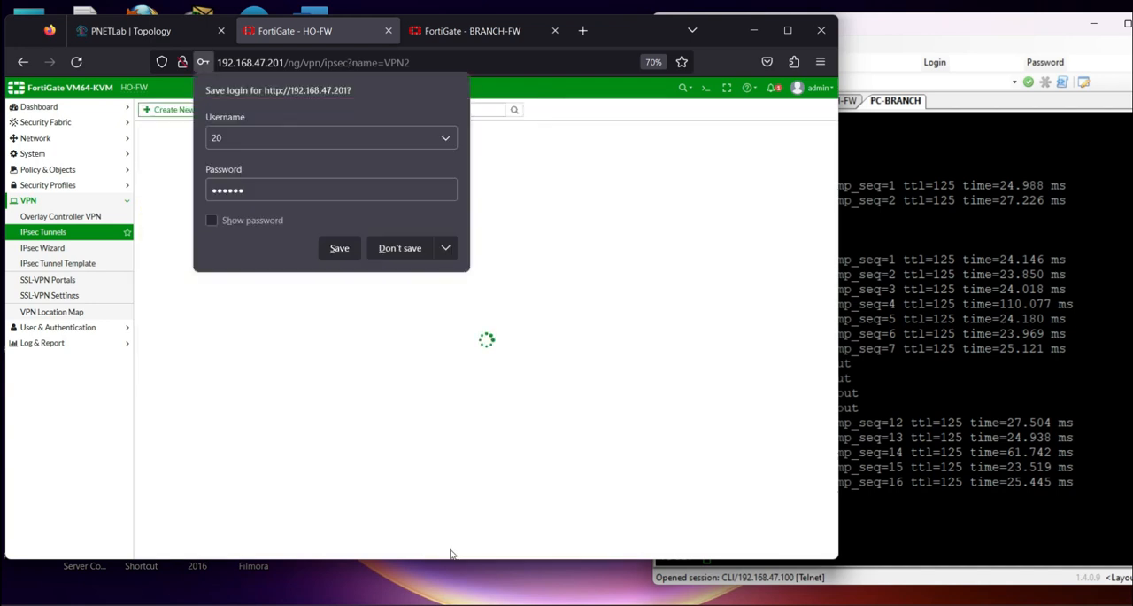
left_click(396, 249)
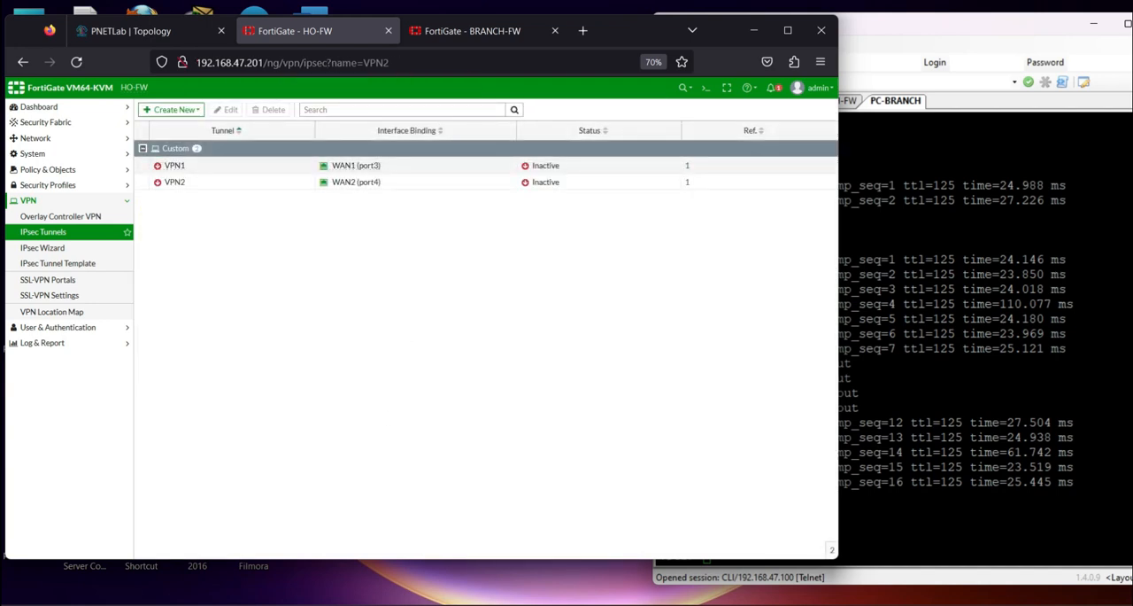
Switch to PowerPoint and review the VPN - IPSec checklist for the SD-WAN zone, performance SLA and rules tasks
mouse_move(779, 605)
left_click(780, 544)
left_click(471, 461)
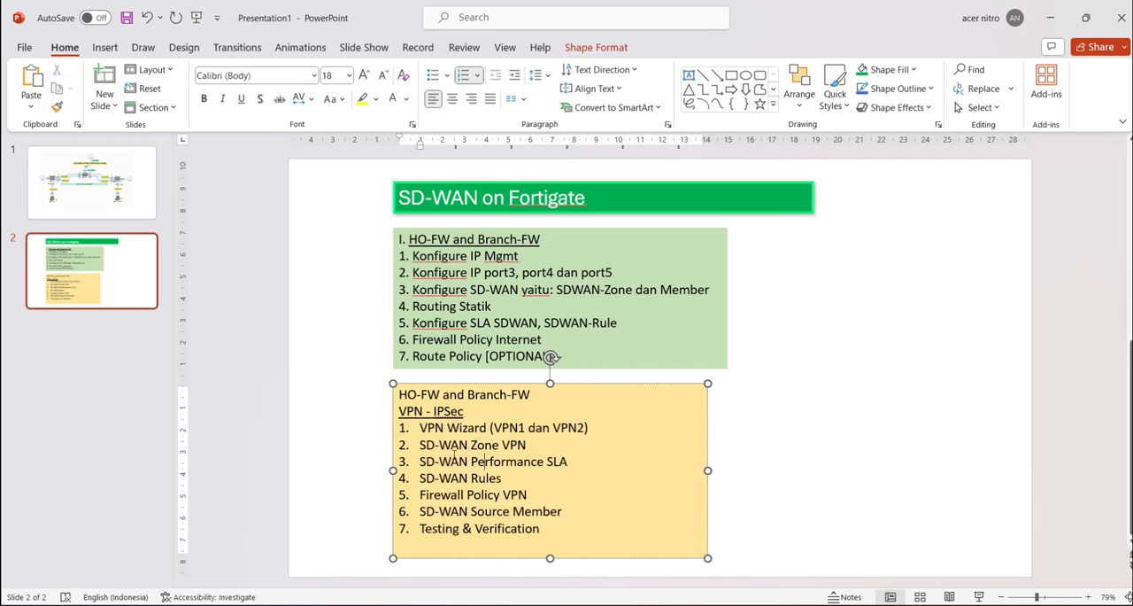
left_click_drag(421, 444, 526, 445)
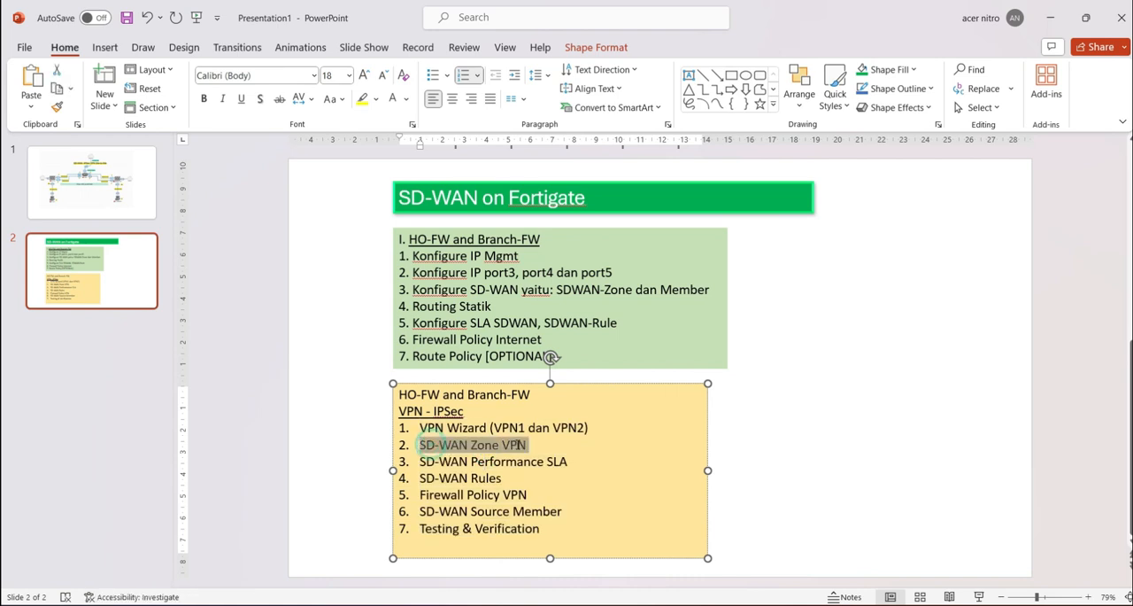
left_click(427, 461)
left_click_drag(422, 461, 501, 478)
left_click(503, 493)
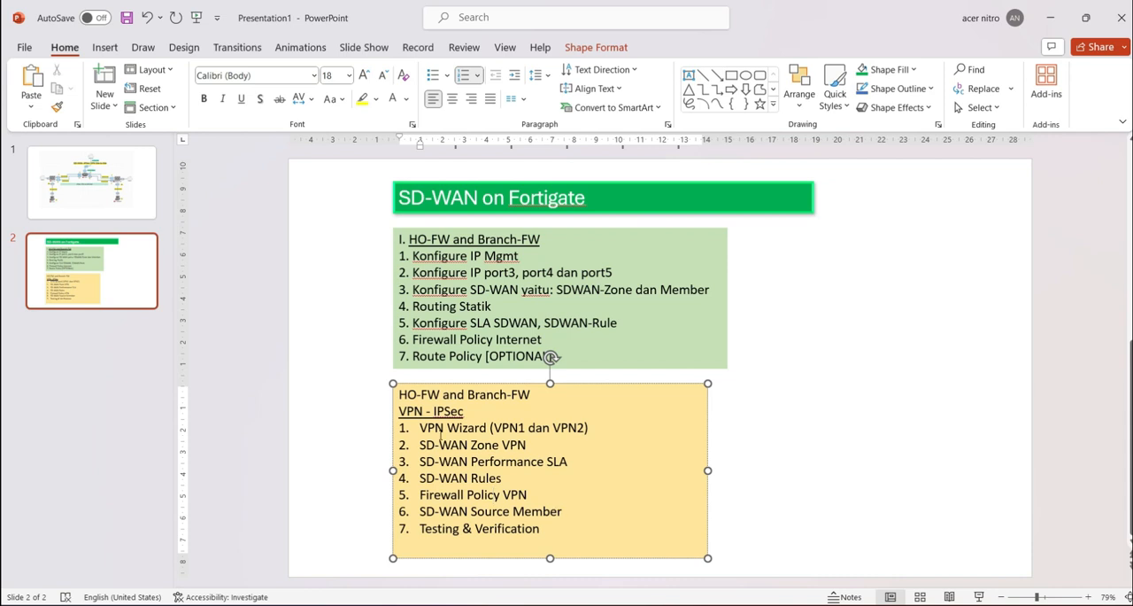
left_click(442, 604)
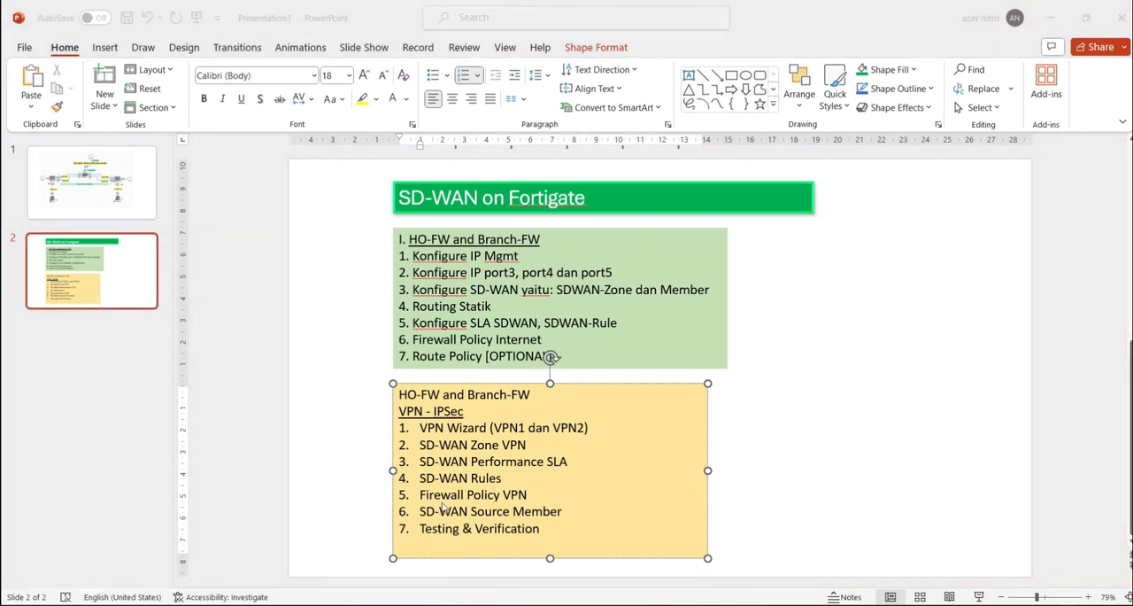
left_click(542, 464)
left_click_drag(570, 460, 425, 447)
left_click(439, 449)
triple_click(438, 448)
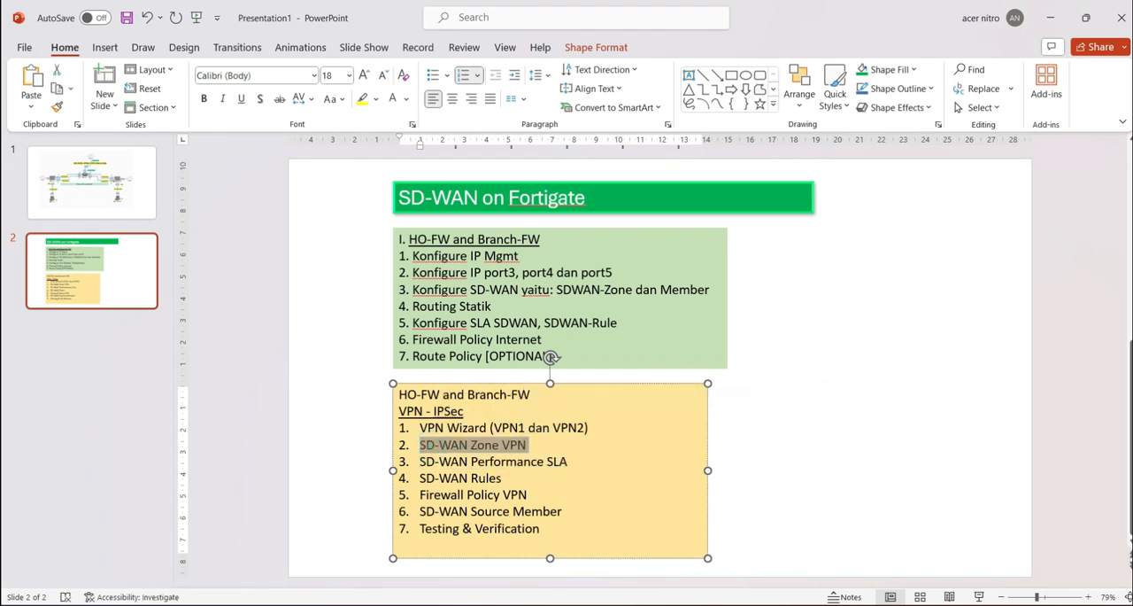
Return to HO-FW in the browser and start a new SD-WAN zone named VPN_Link
key("alt+Tab")
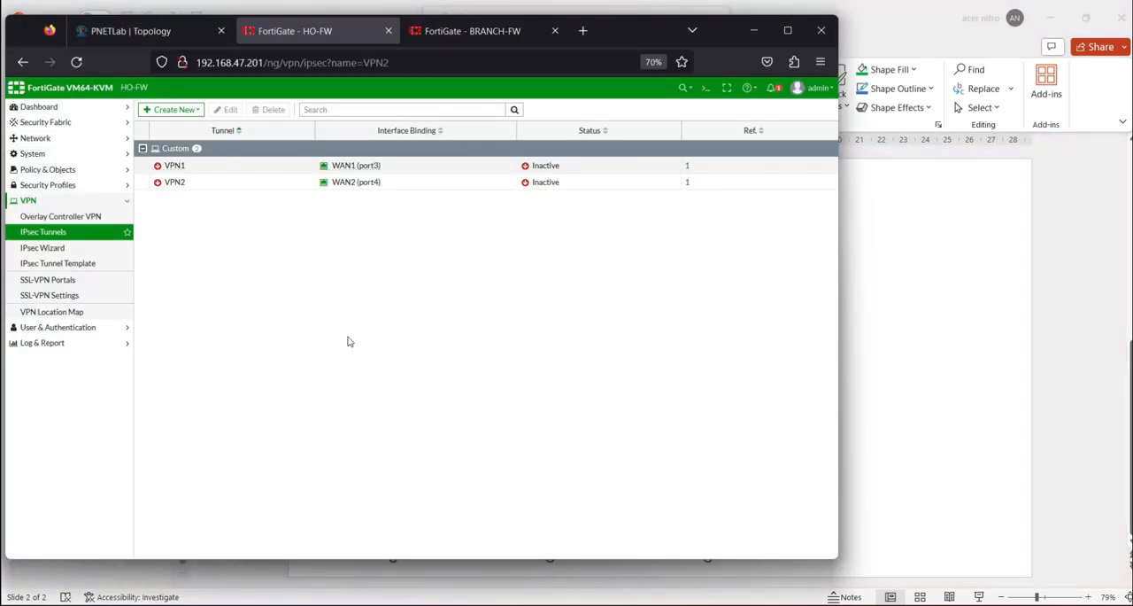
left_click(36, 138)
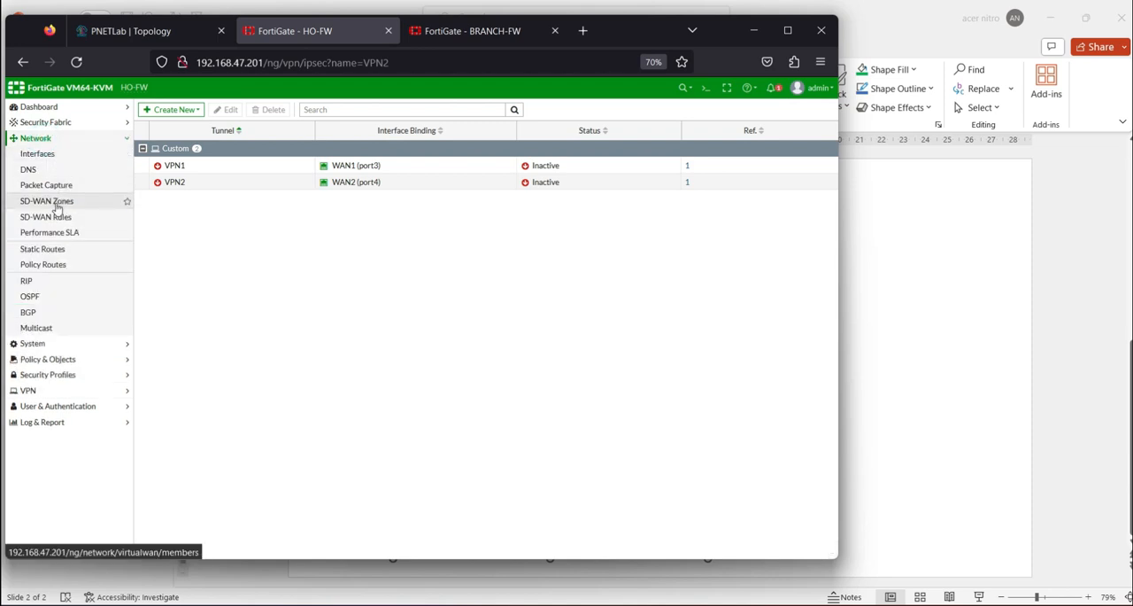
left_click(56, 204)
left_click(160, 106)
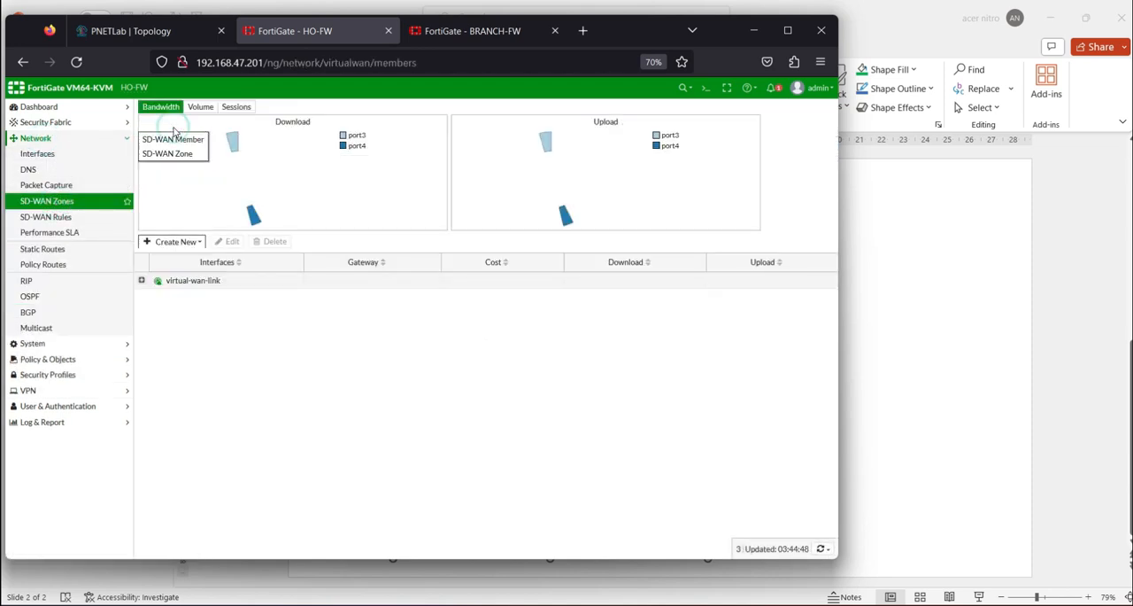
left_click(175, 153)
left_click(228, 131)
key("Caps_Lock")
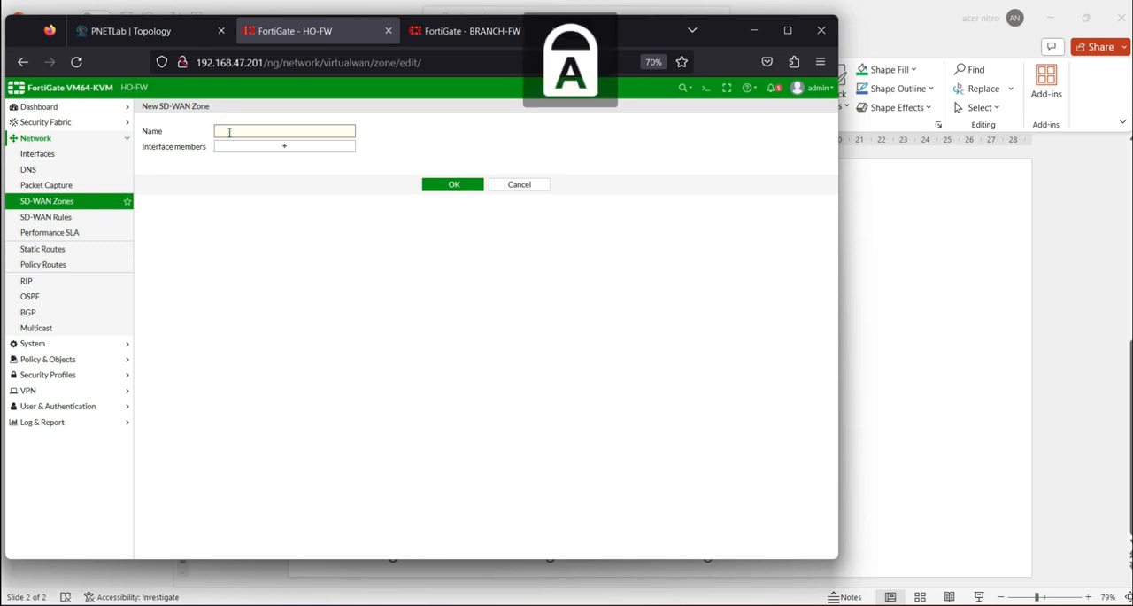
key("Caps_Lock")
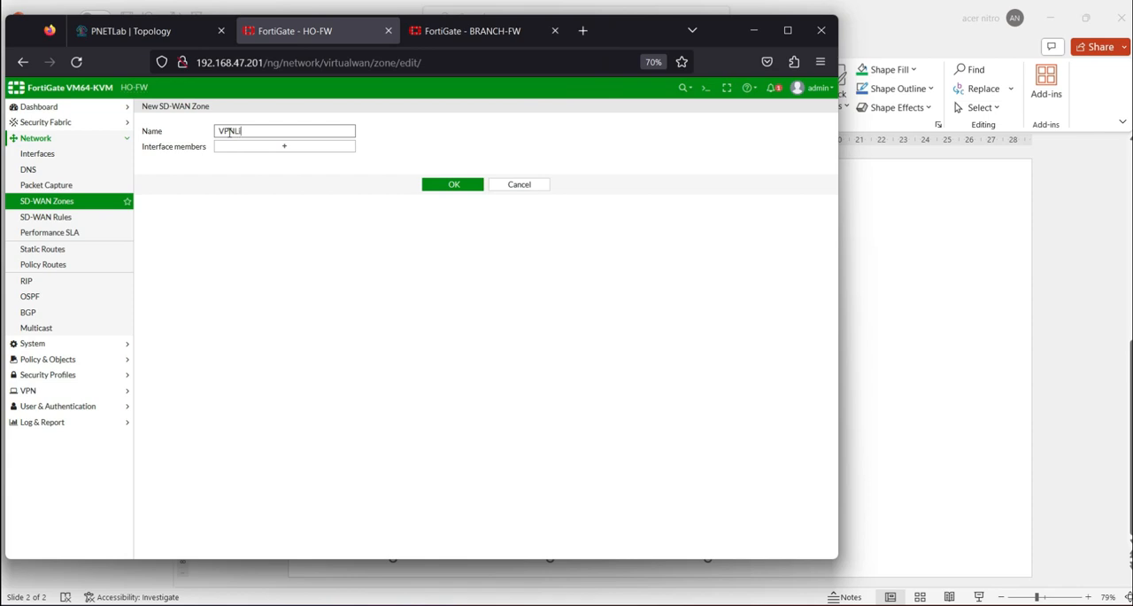
left_click(237, 136)
type("-")
Start a new SD-WAN member from the VPN_Link zone's interface members and choose VPN1 as its interface
left_click(294, 148)
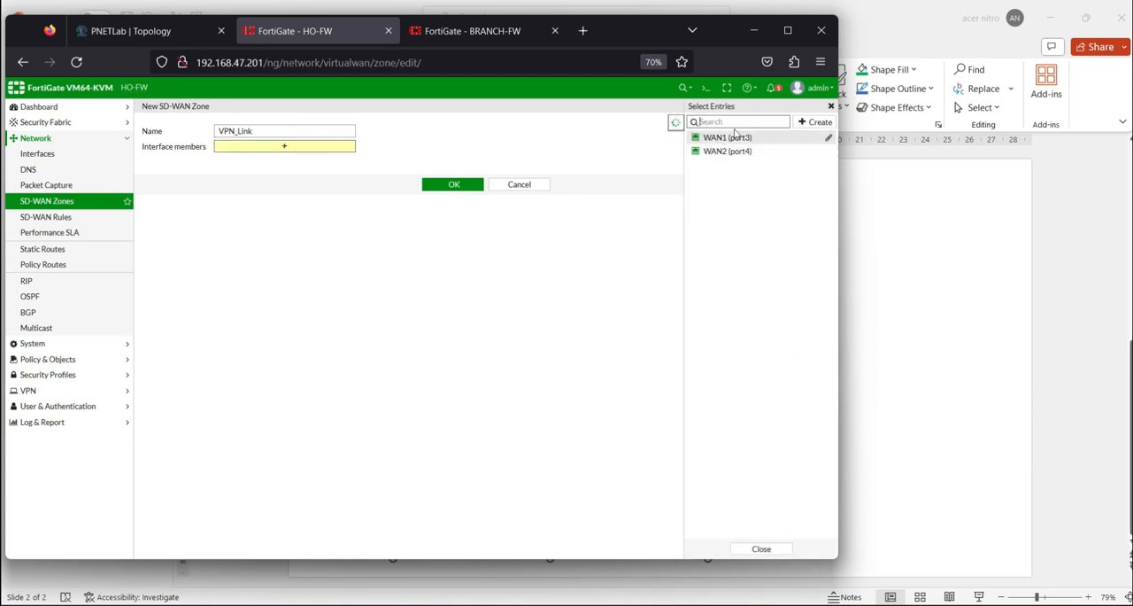
left_click(814, 122)
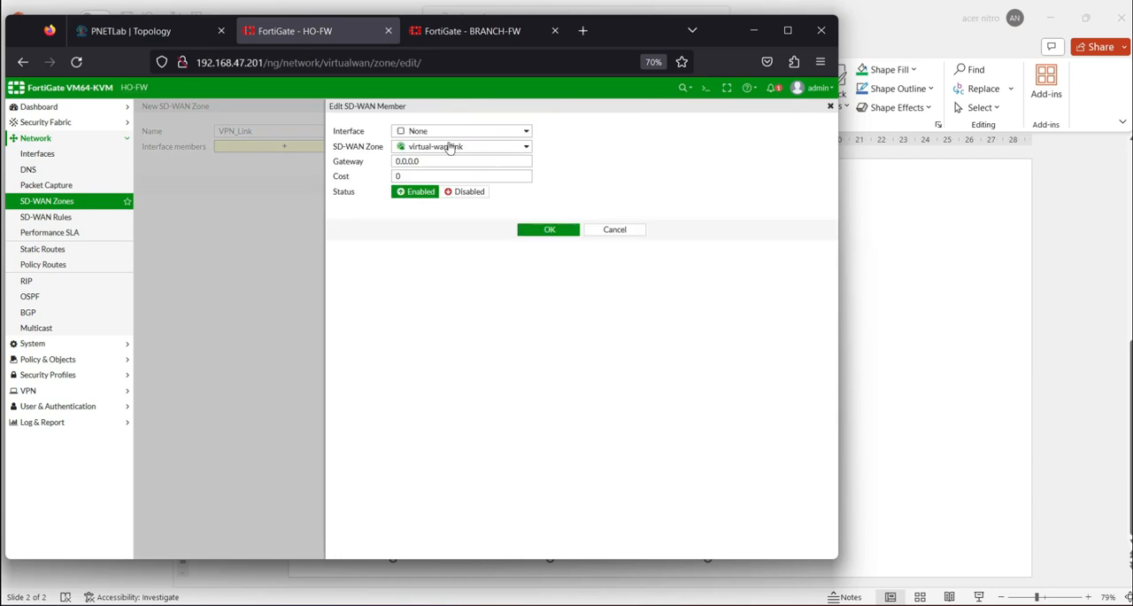
left_click(479, 133)
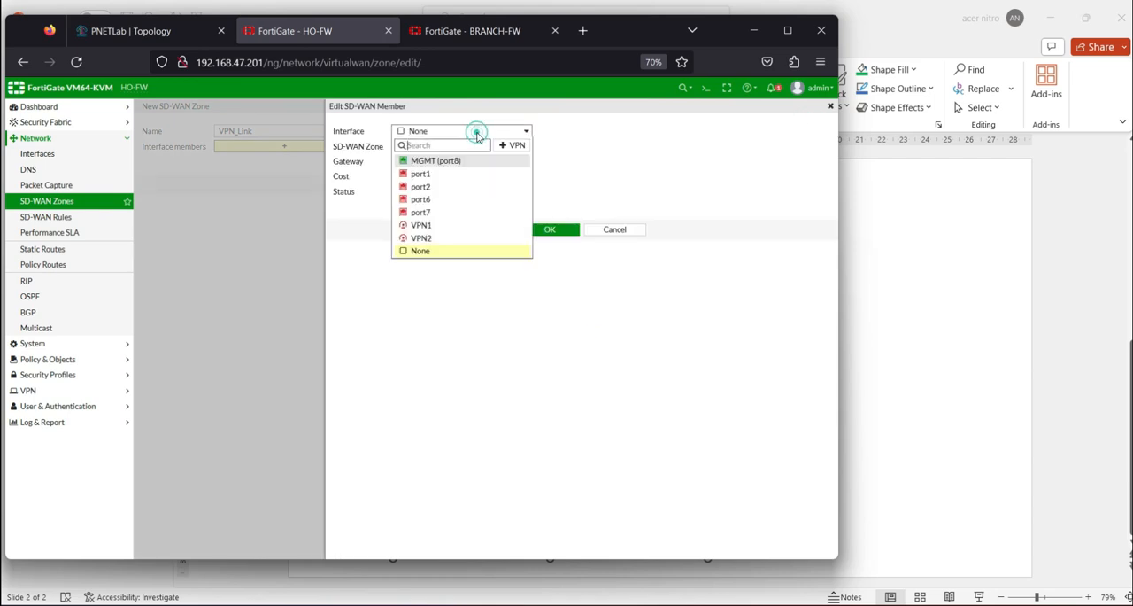
left_click(431, 224)
Check the available SD-WAN zones for the VPN1 member, keep virtual-wan-link, and save the member
left_click(491, 148)
left_click(501, 149)
left_click(501, 149)
left_click(505, 147)
left_click(523, 133)
left_click(523, 133)
left_click(526, 147)
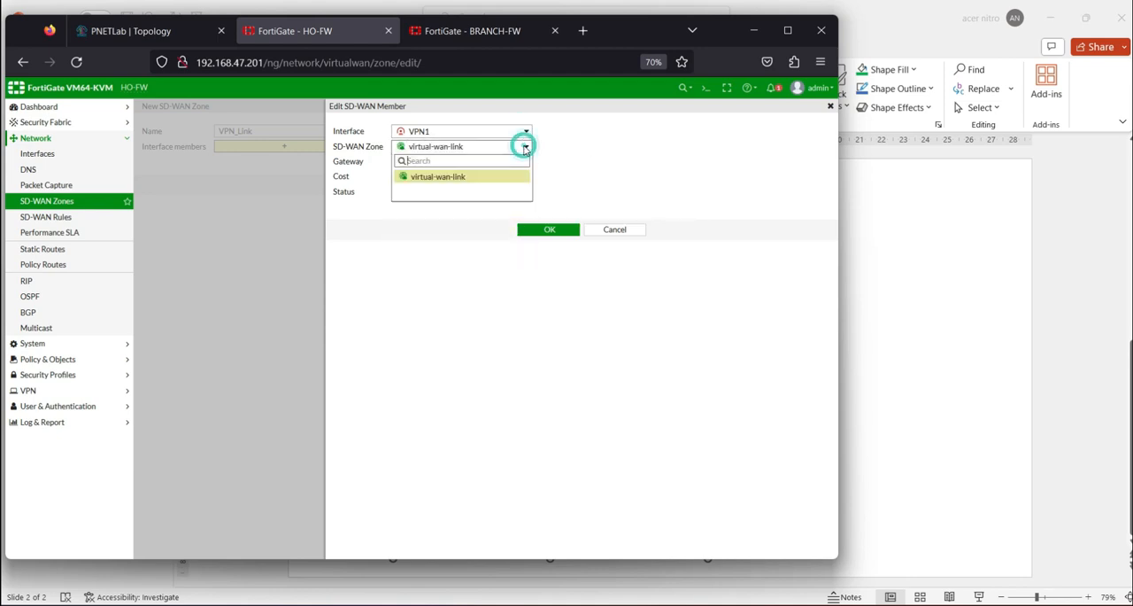
left_click(532, 149)
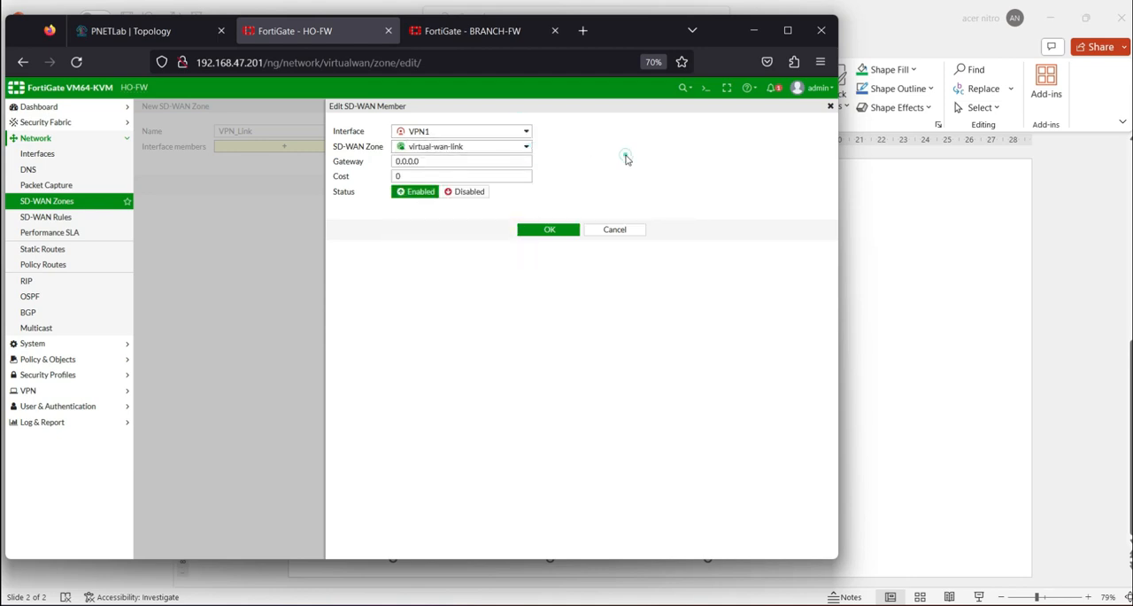
left_click(549, 230)
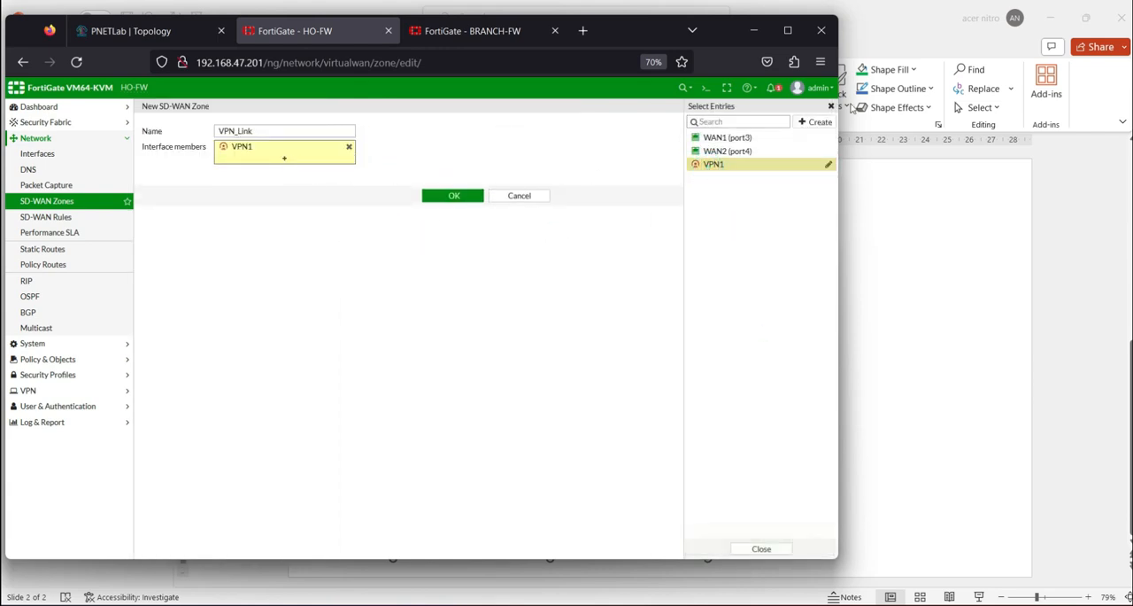
Create a second SD-WAN member on interface VPN2 in virtual-wan-link, and save the VPN_Link zone
left_click(807, 121)
left_click(442, 131)
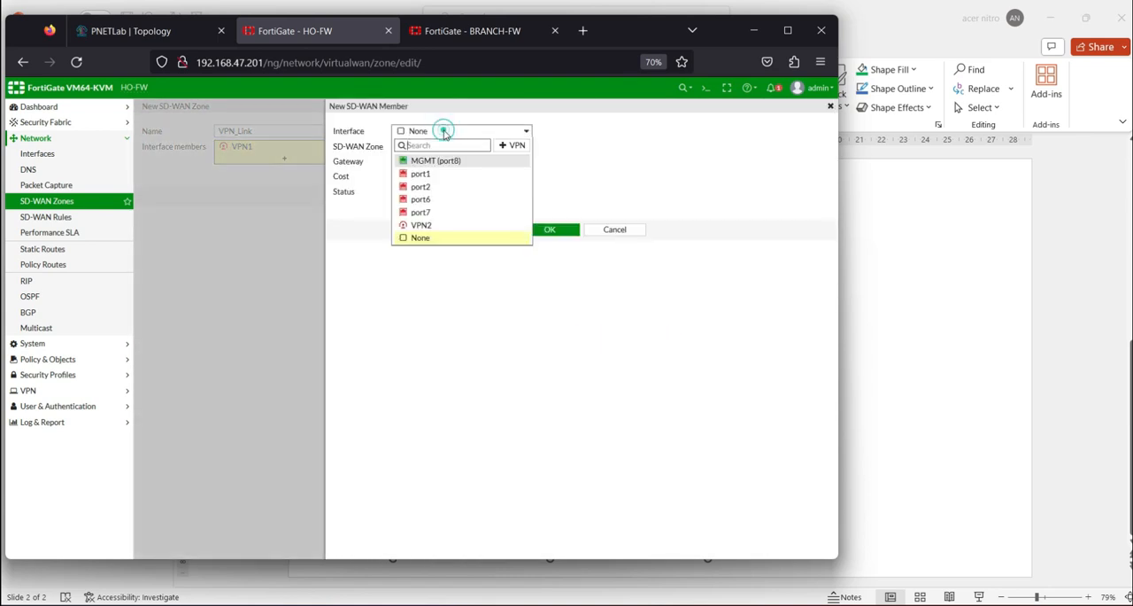
left_click(435, 225)
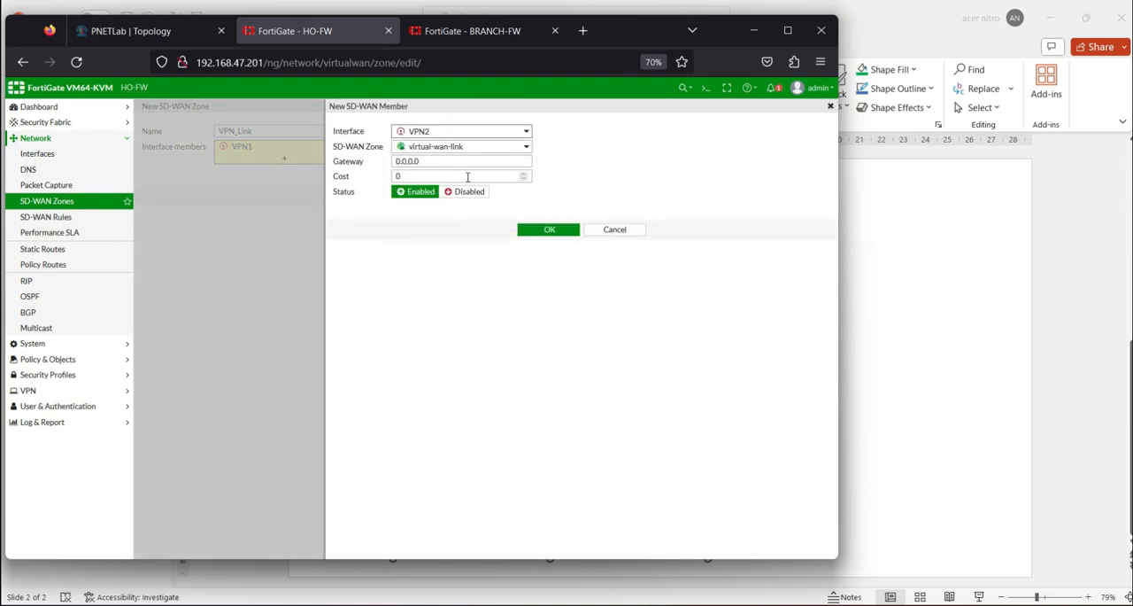
left_click(549, 231)
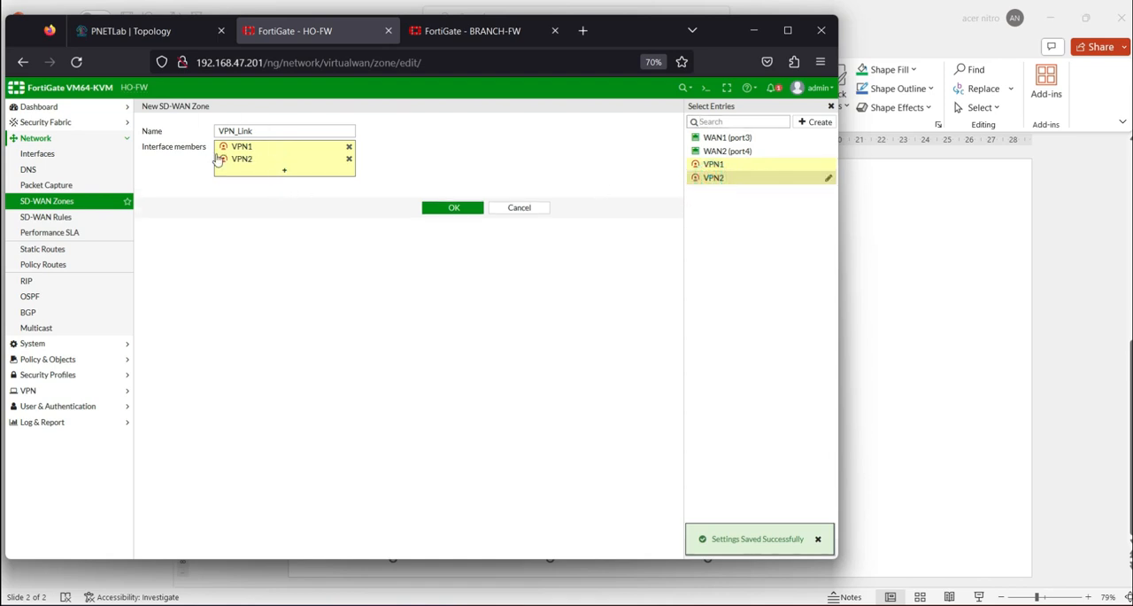
left_click(450, 208)
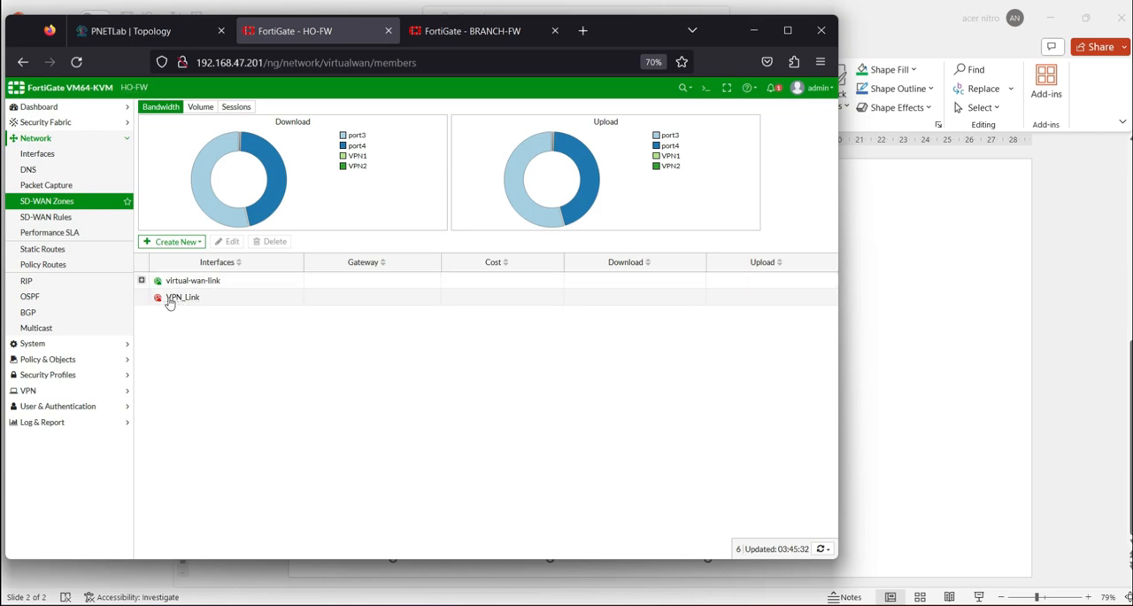
Check virtual-wan-link's members, reopen the VPN_Link zone, and save it with VPN1 and VPN2 as interface members
left_click(142, 280)
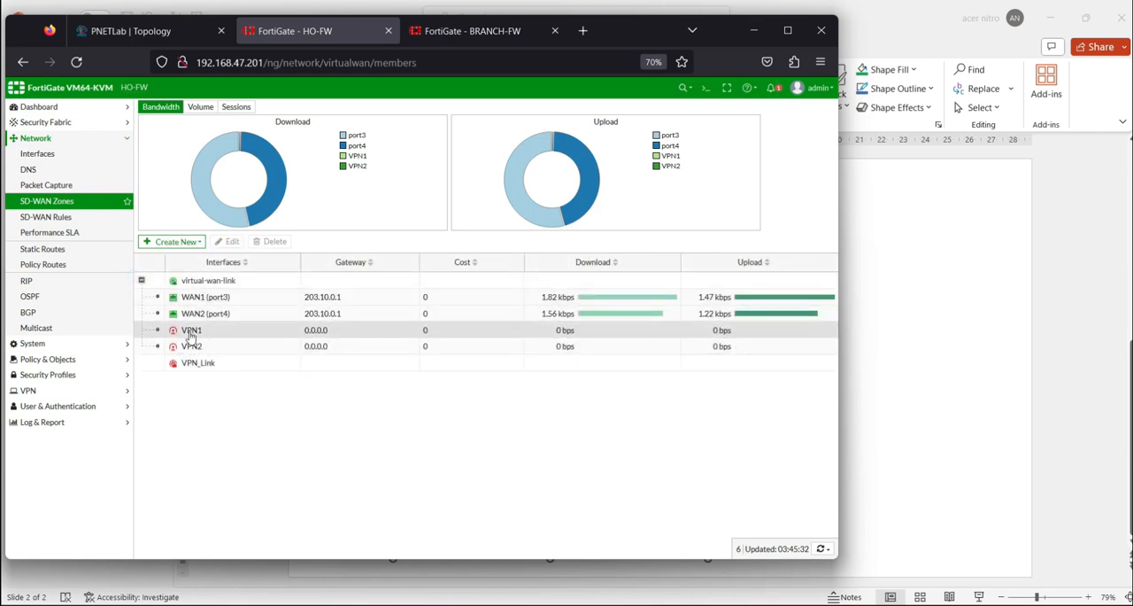
right_click(192, 343)
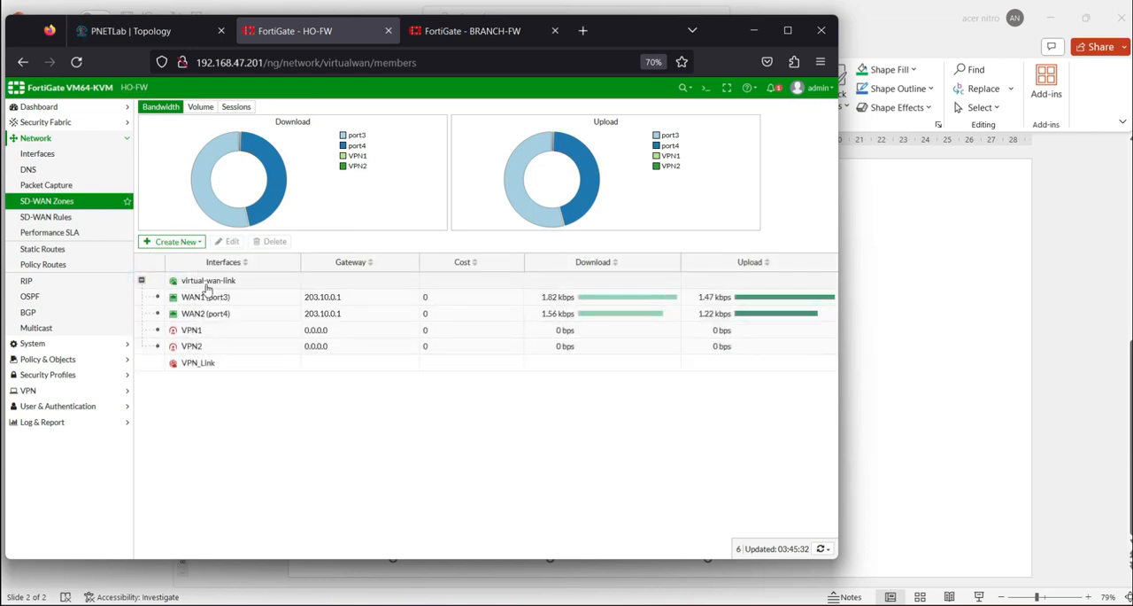
left_click(200, 365)
double_click(200, 365)
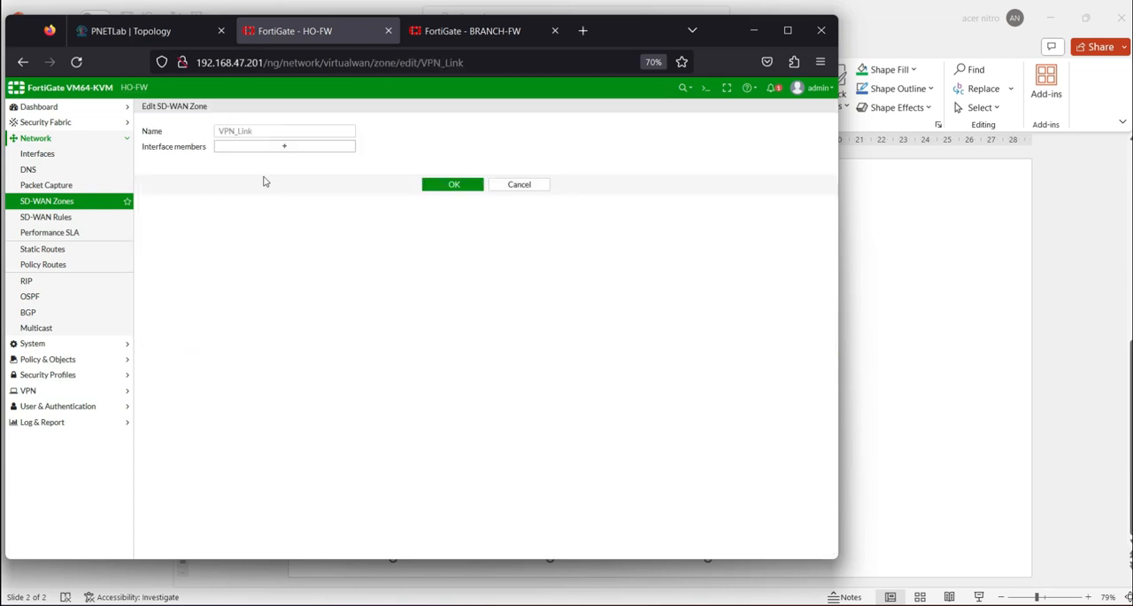
left_click(290, 146)
left_click(713, 164)
left_click(713, 178)
left_click(468, 215)
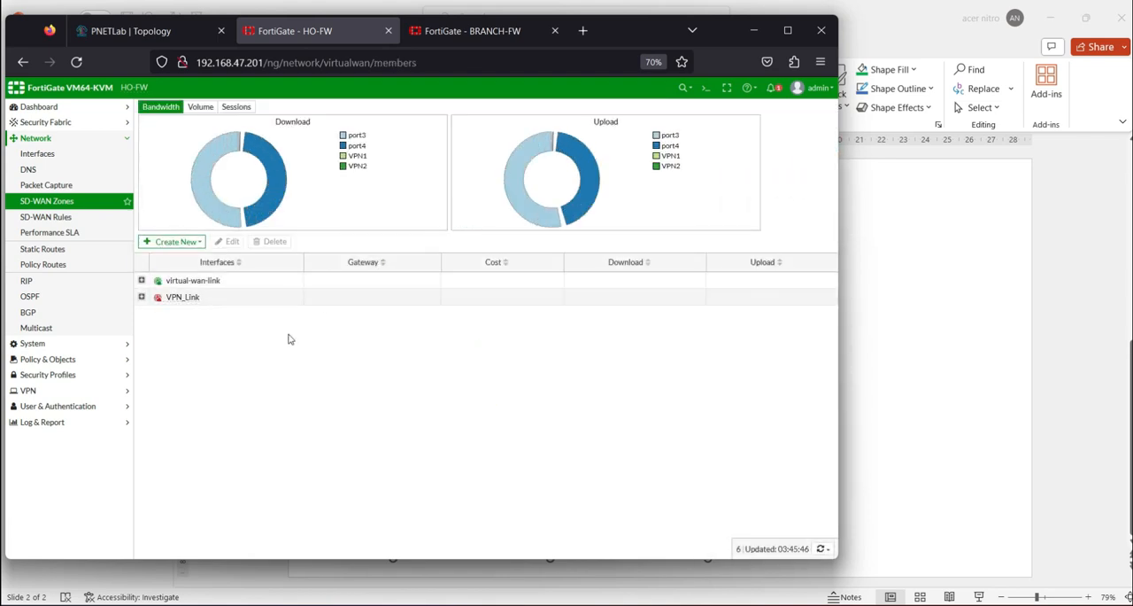
Expand VPN_Link and virtual-wan-link to check their members, and consult the VPN - IPSec checklist in PowerPoint
left_click(142, 298)
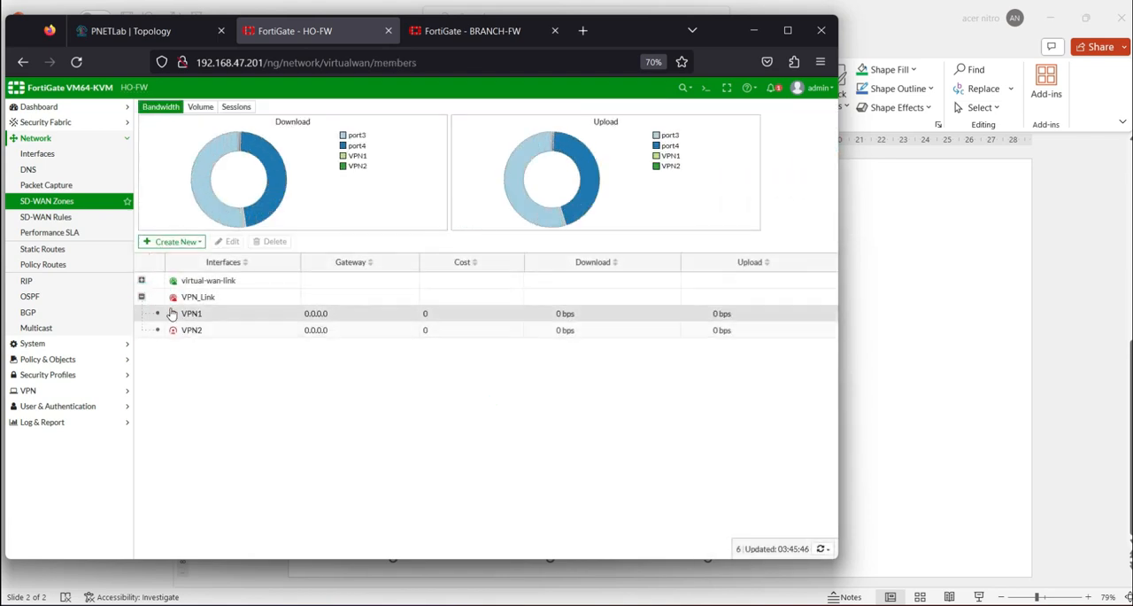
left_click(141, 280)
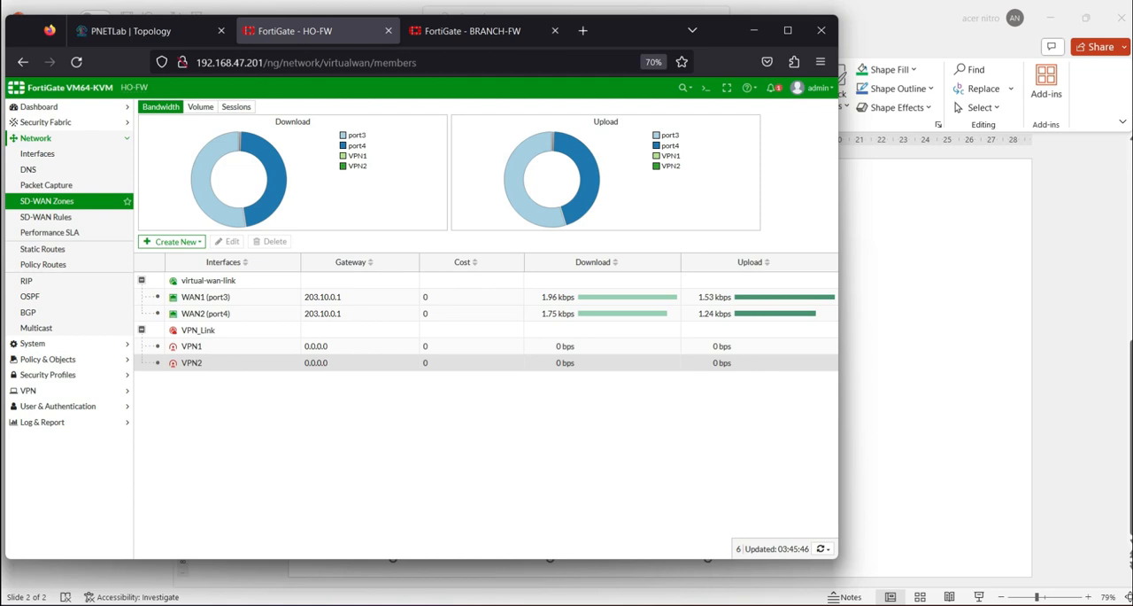
key("alt+Tab")
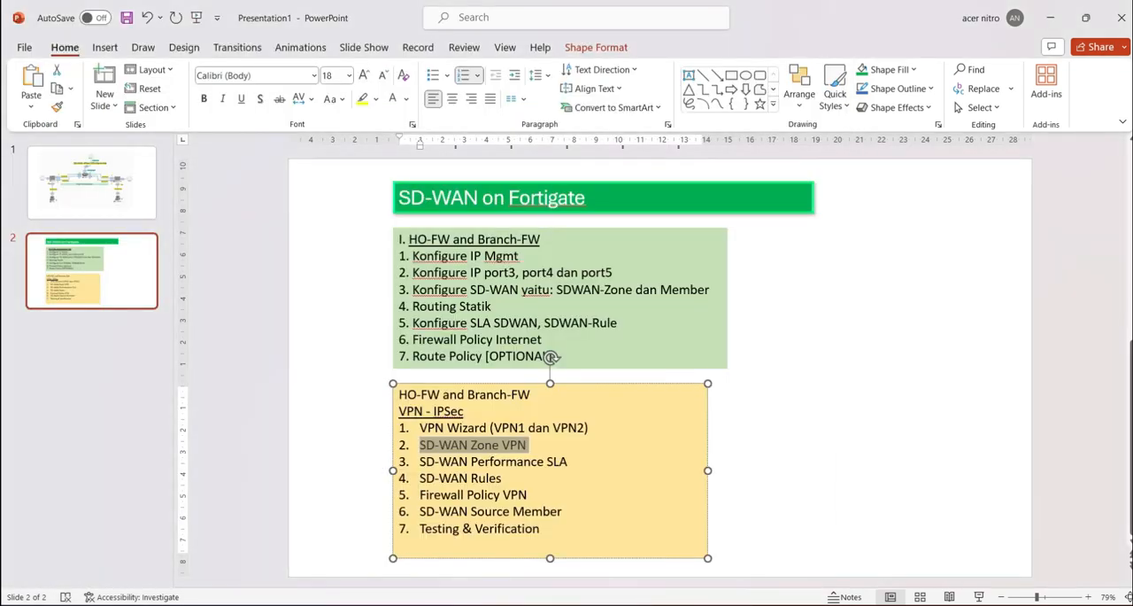
key("alt+Tab")
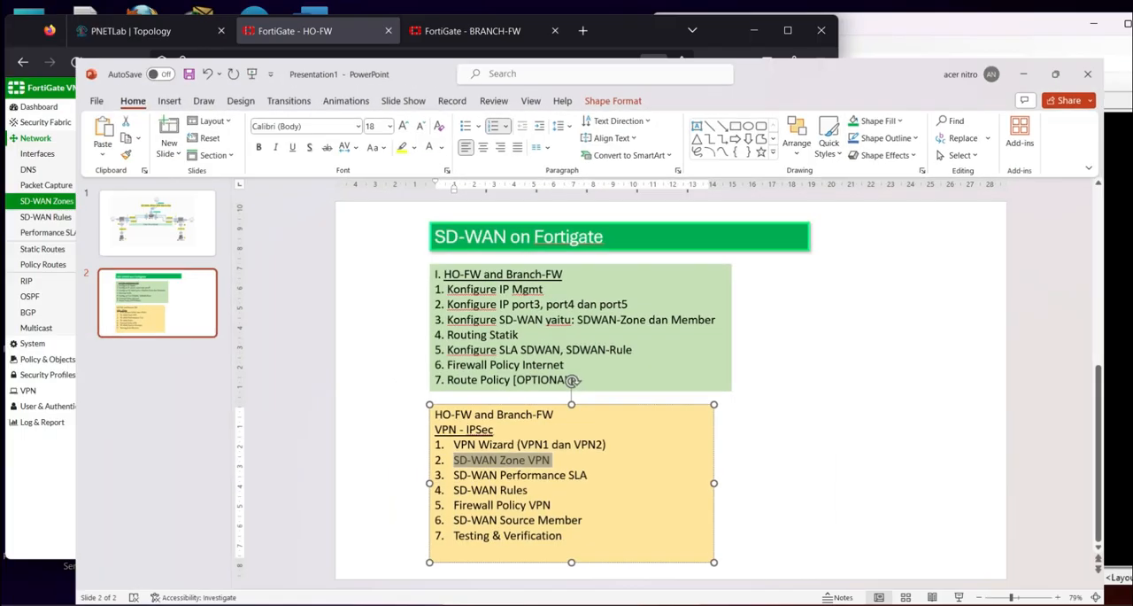
Start a new performance SLA on HO-FW named PingRemote, using Ping with server 192.168.2.254
left_click(62, 237)
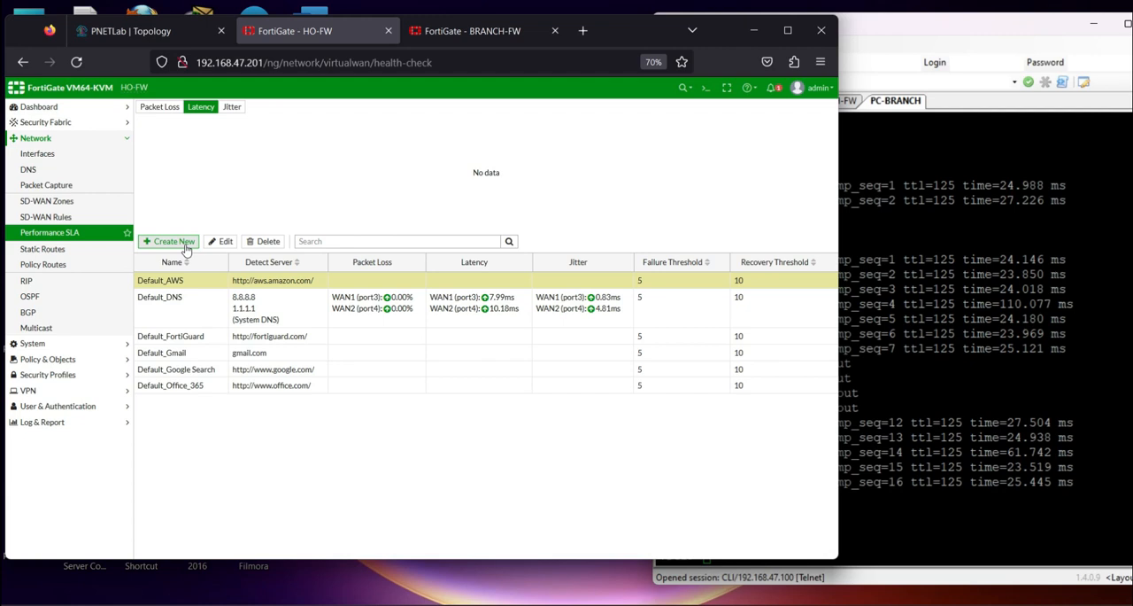
left_click(186, 248)
left_click(279, 131)
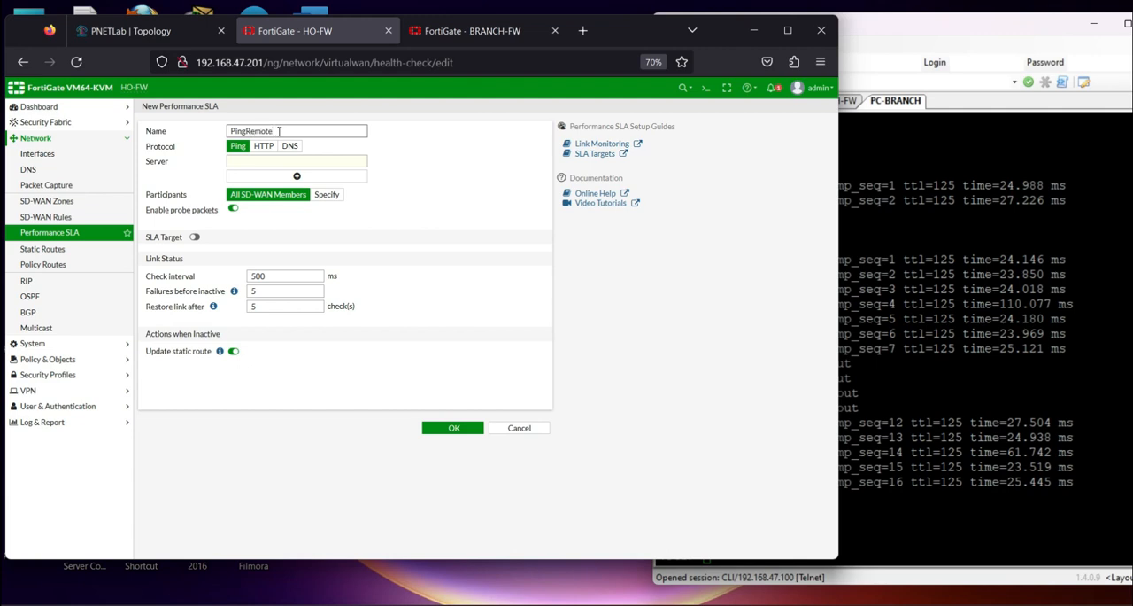
left_click(290, 163)
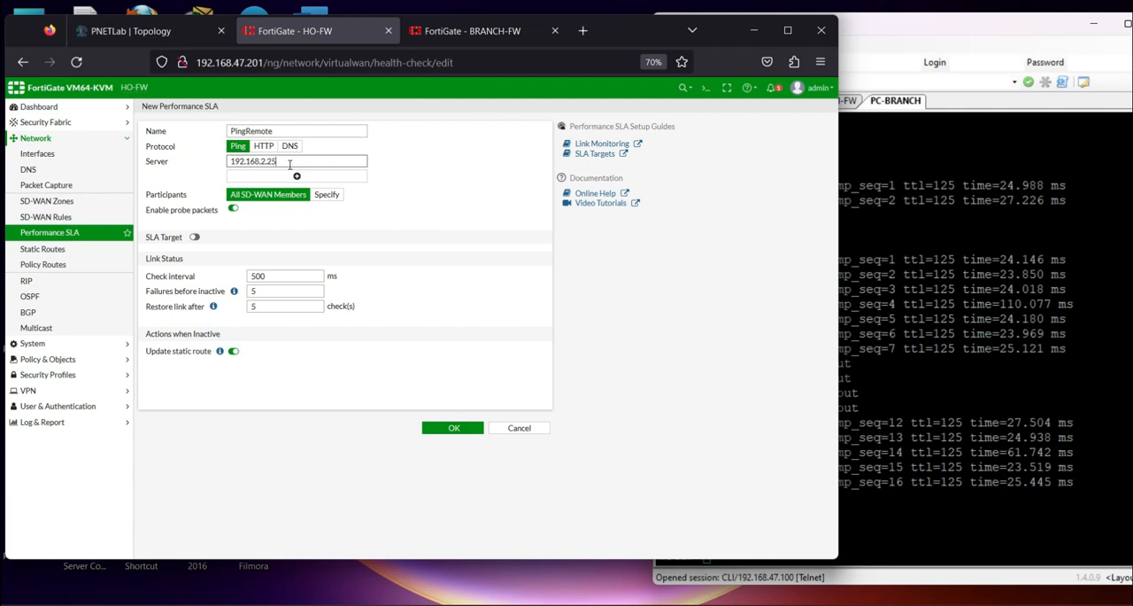
type("192.168.2.254")
Check the branch firewall's LAN address in the PNETLab topology, and return to HO-FW's performance SLA form
triple_click(289, 164)
left_click(131, 31)
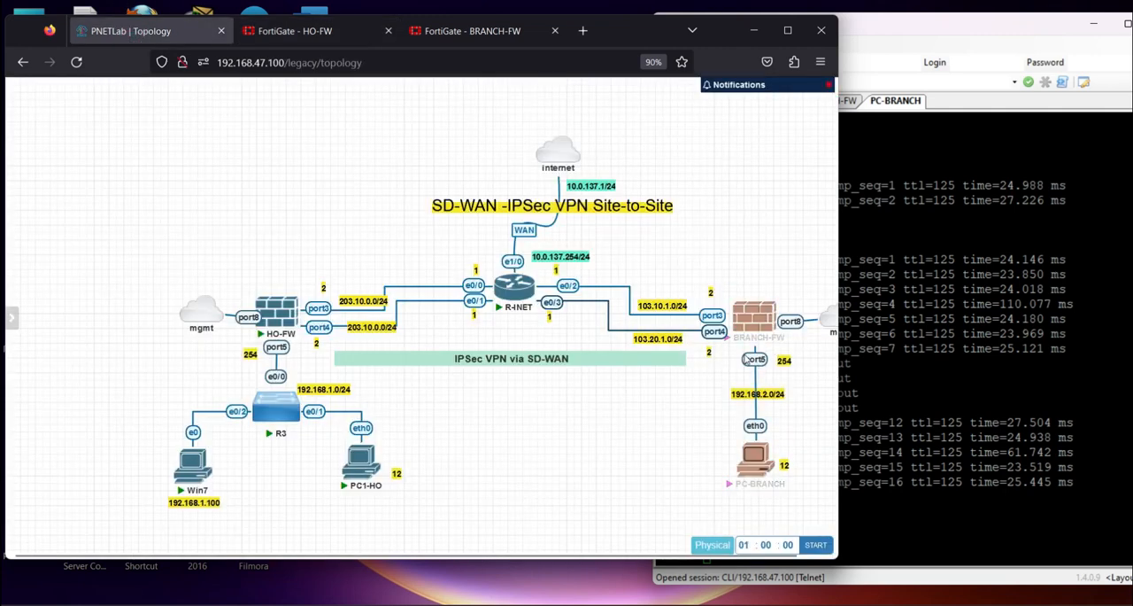
mouse_move(277, 323)
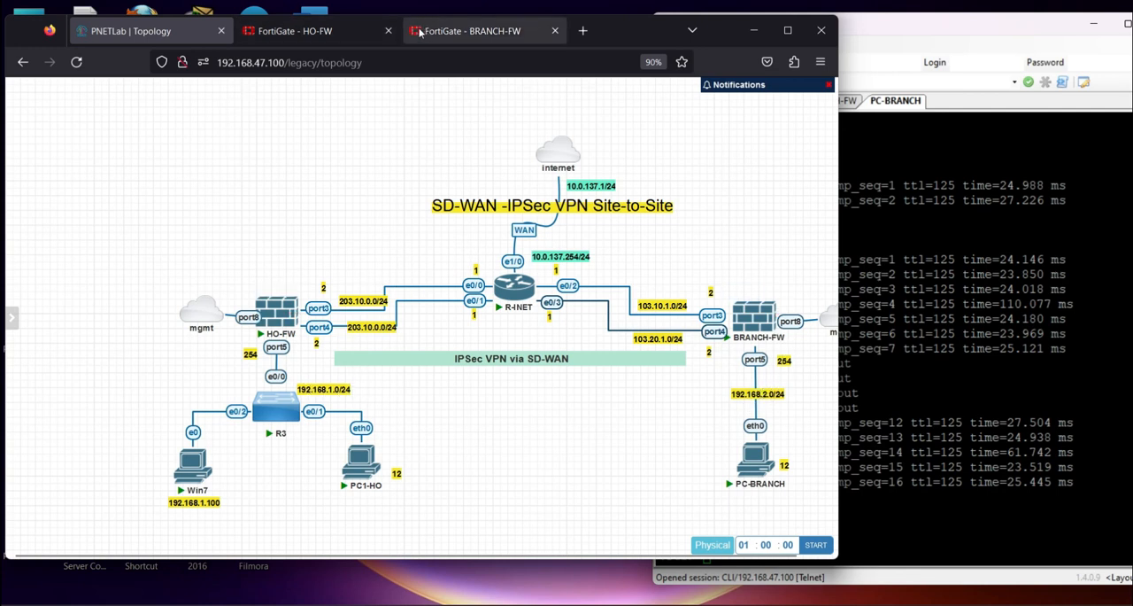
left_click(448, 32)
left_click(332, 31)
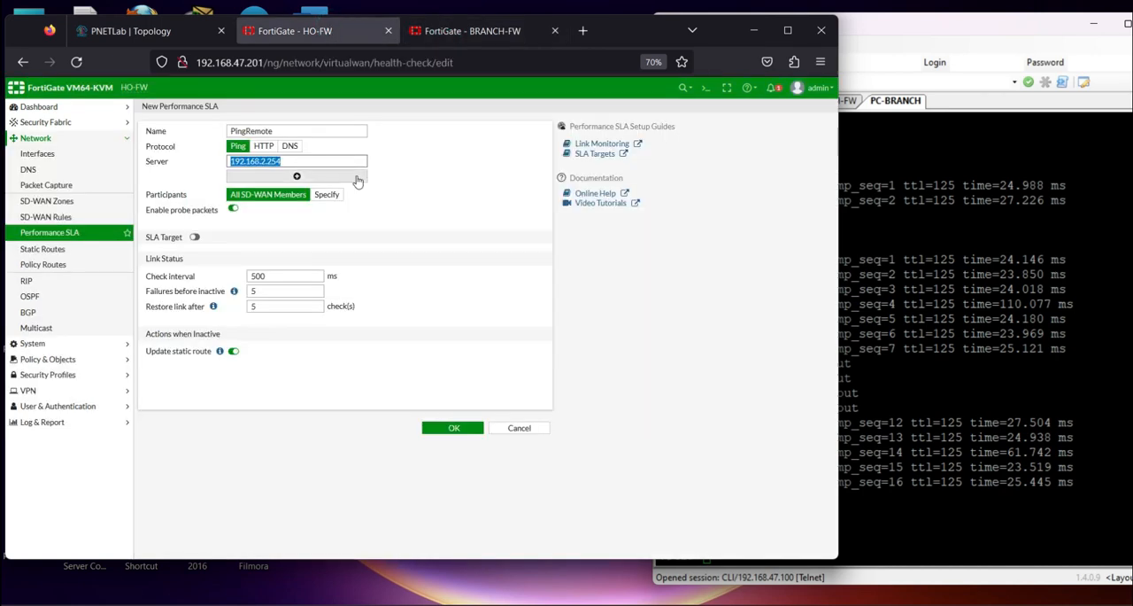
Enable the SLA target for PingRemote, save the performance SLA, and select it in the list
left_click(195, 236)
left_click(454, 442)
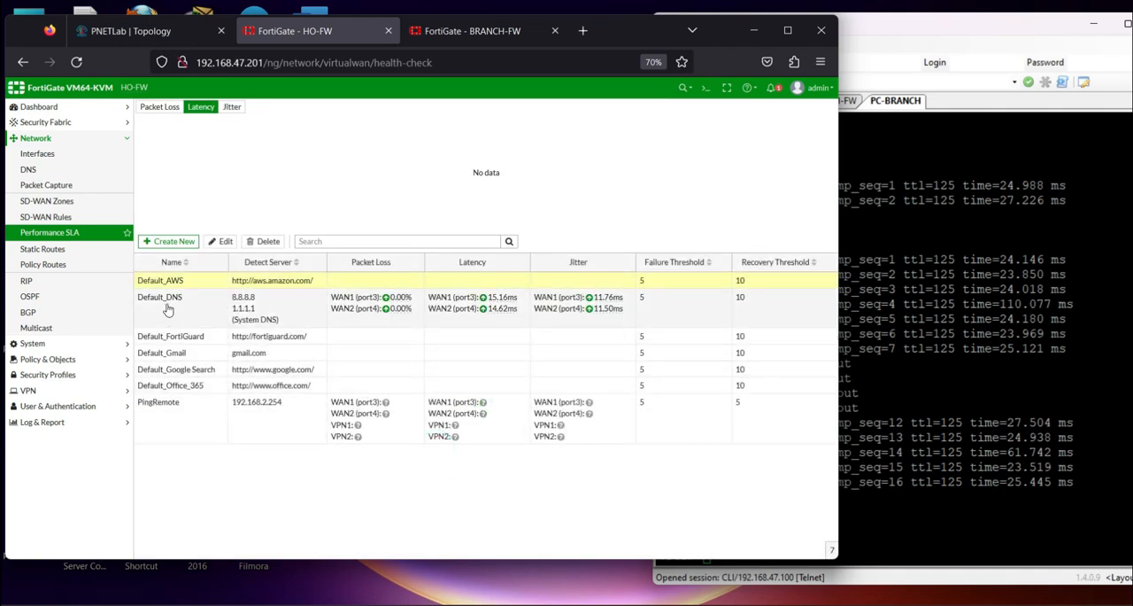
left_click(289, 431)
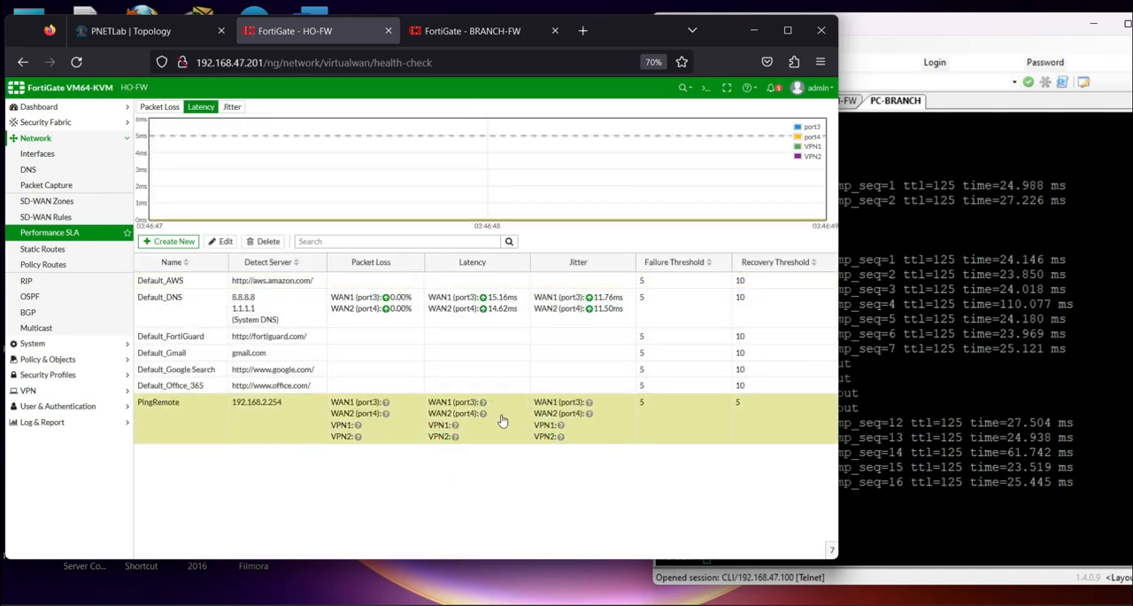
Start a new SD-WAN rule on HO-FW named HQ-TO-Remote
left_click(53, 216)
left_click(171, 116)
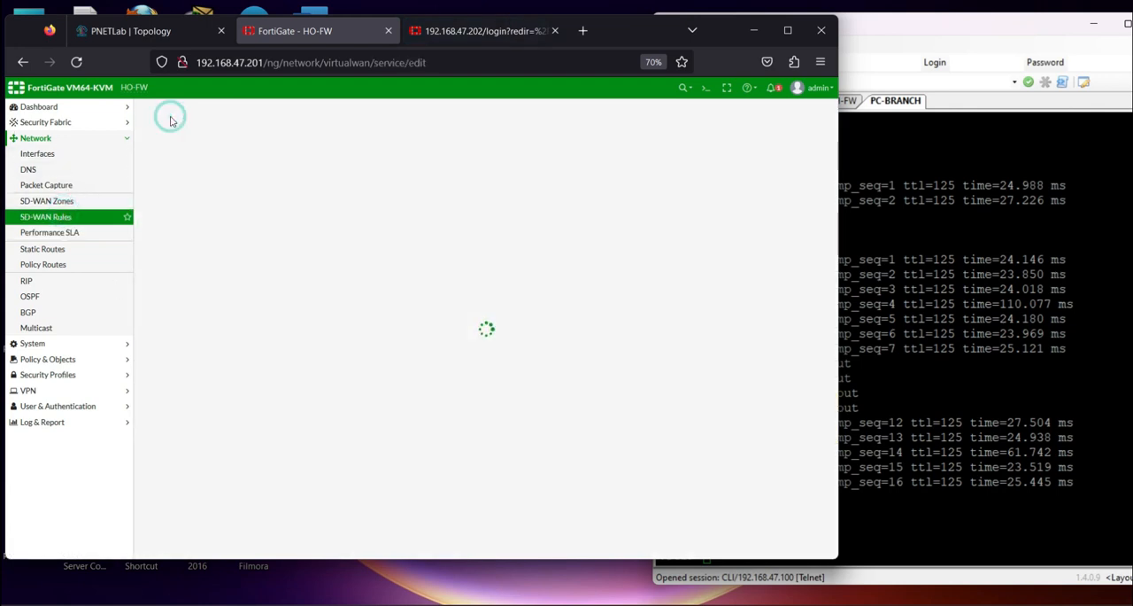
left_click(266, 130)
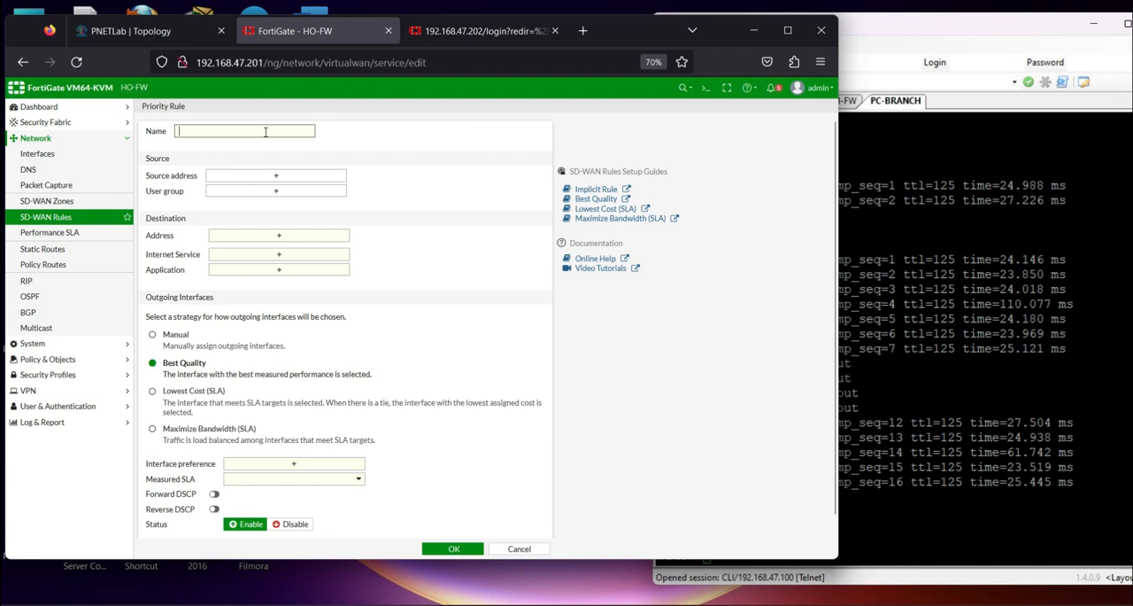
key("Caps_Lock")
type("V")
key("BackSpace")
type("HQ-")
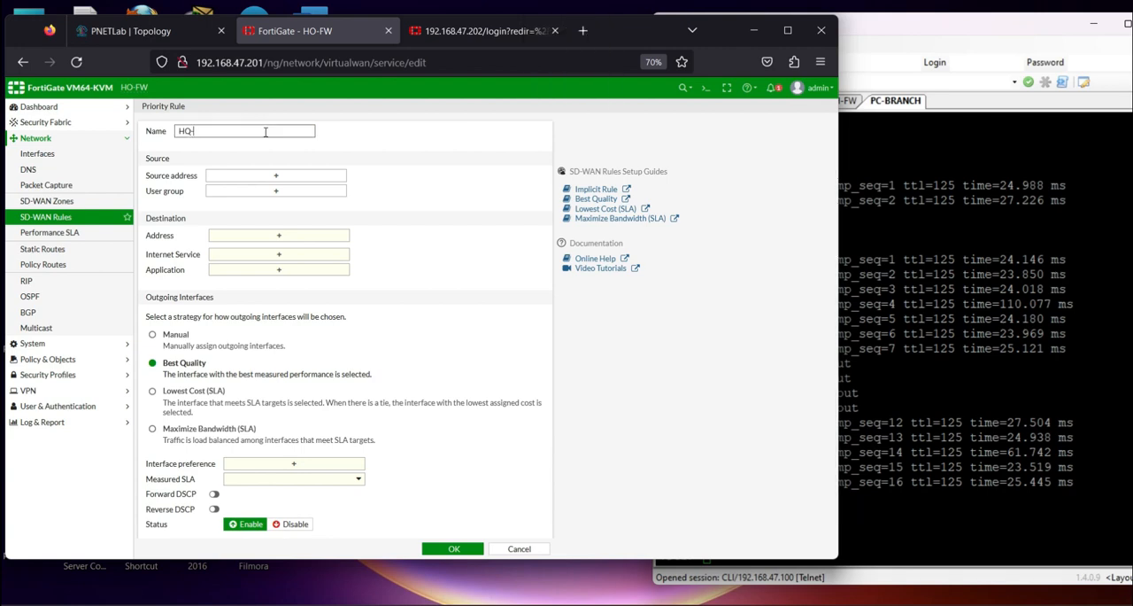
type("TO-")
key("Caps_Lock")
type("Re")
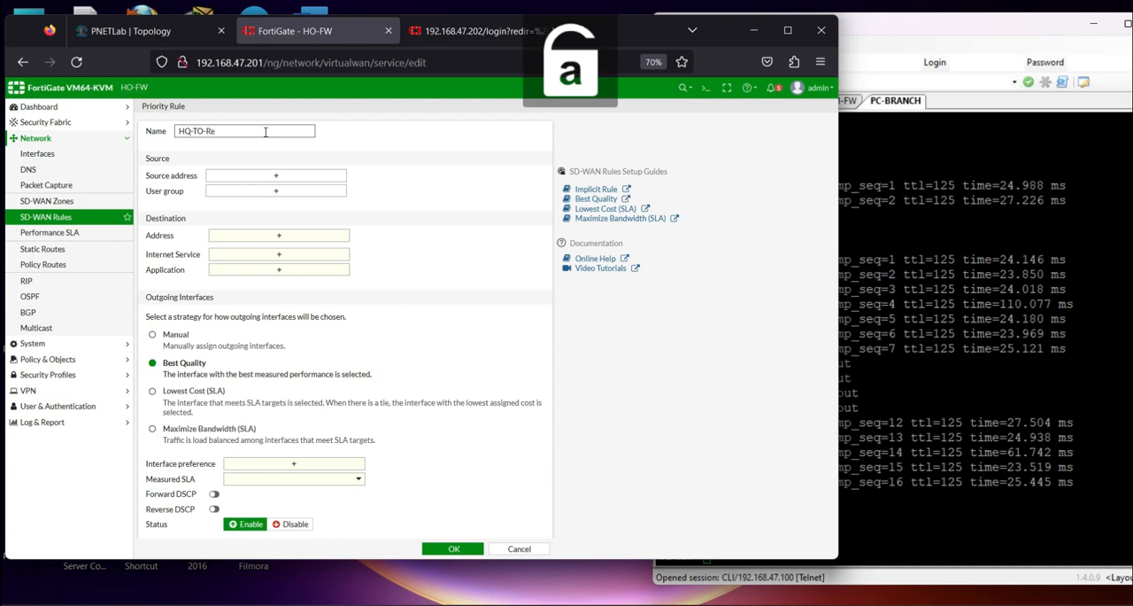
type("mote")
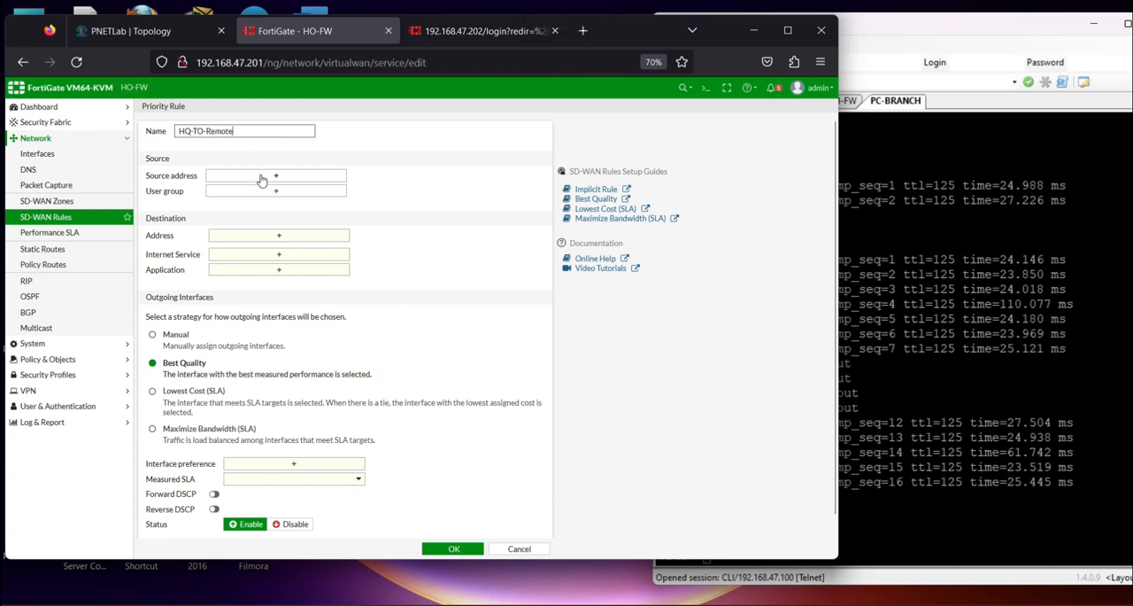
Set the rule's source address to net_192.168.1.0
left_click(262, 180)
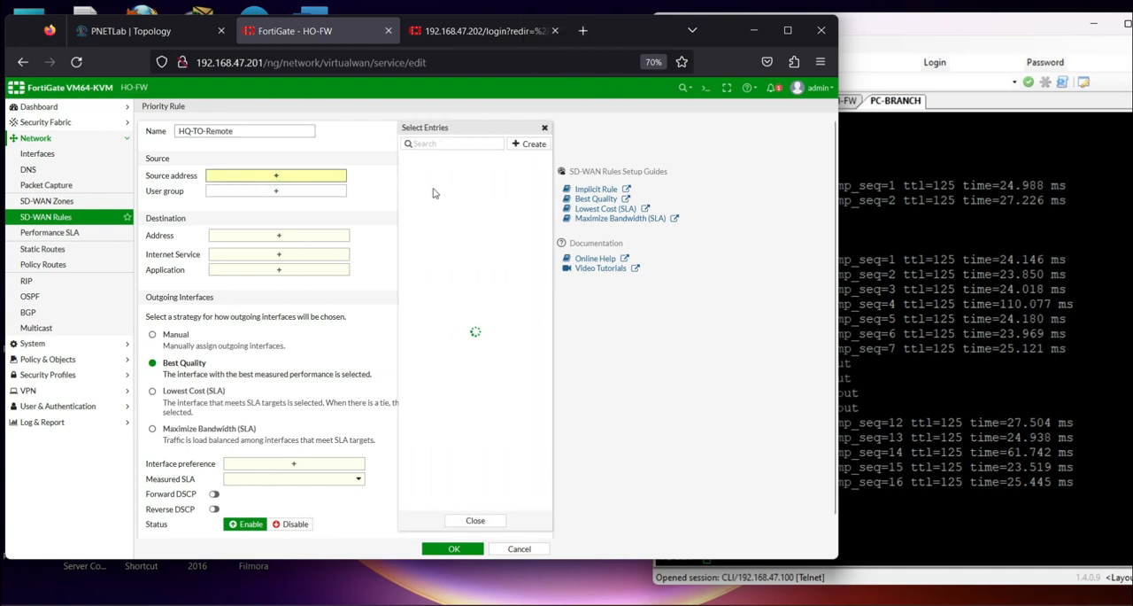
left_click(523, 144)
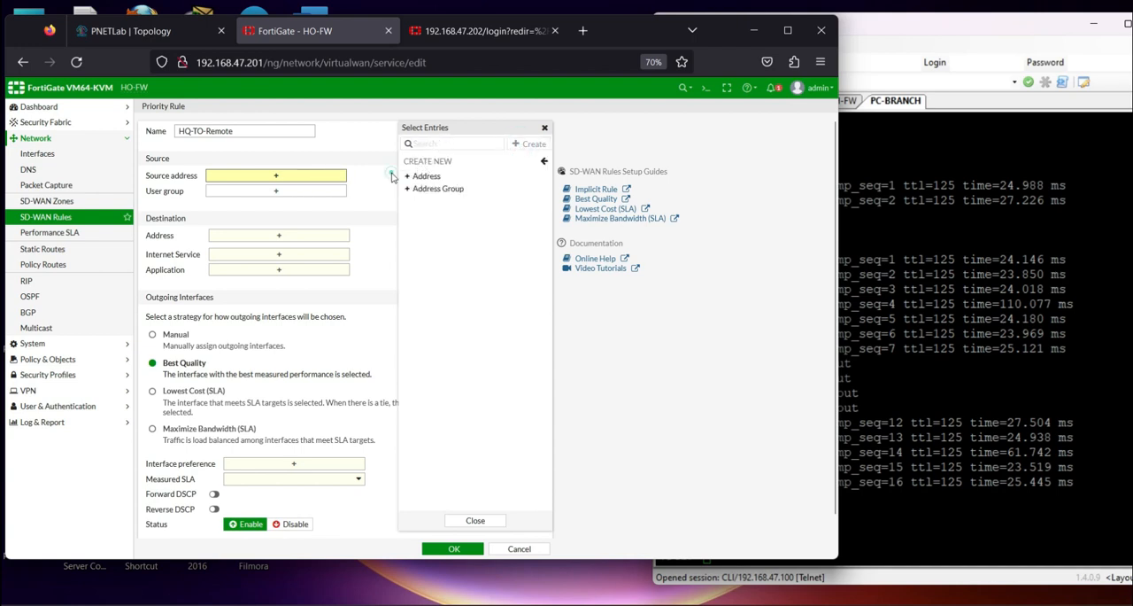
left_click(389, 170)
left_click(311, 177)
left_click(541, 162)
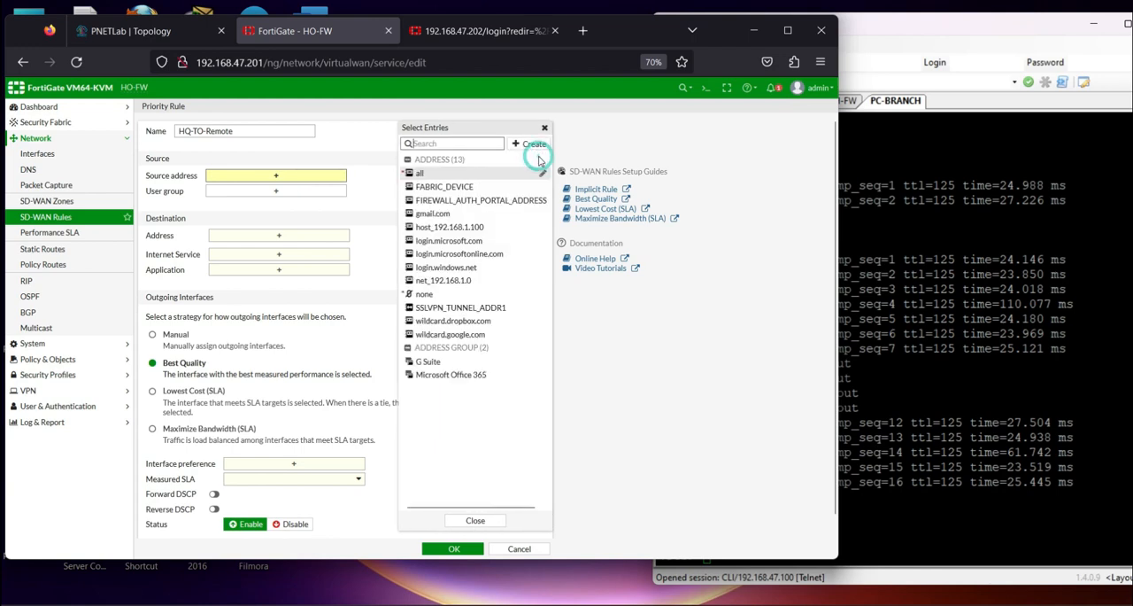
left_click(474, 285)
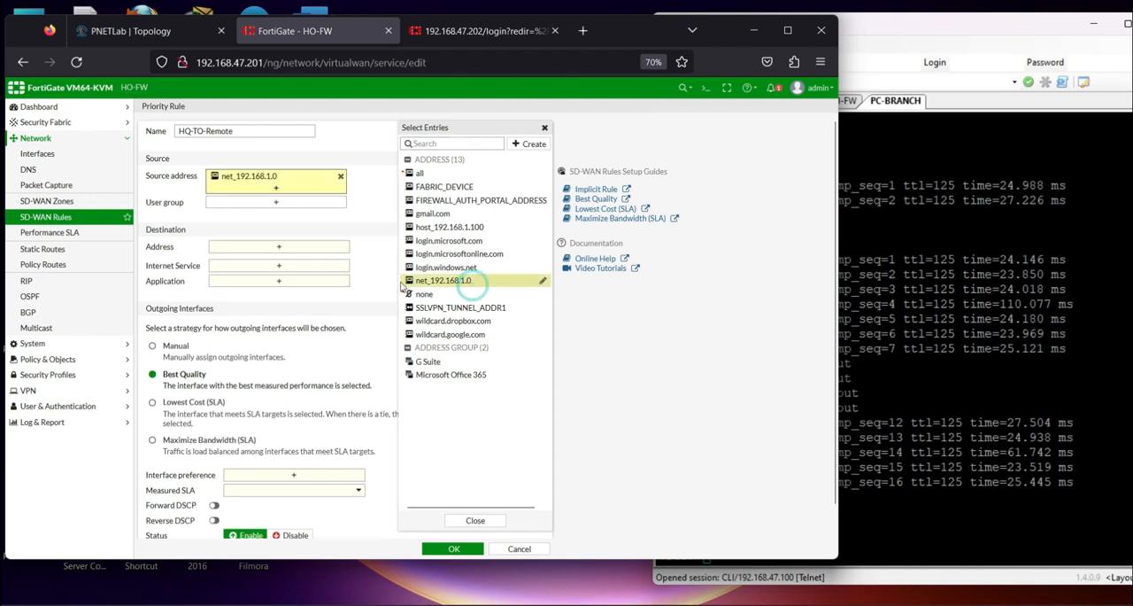
For the rule's destination, create the subnet address Remote_192.168.2.0/24 with IP/netmask 192.168.2.0/24
left_click(289, 251)
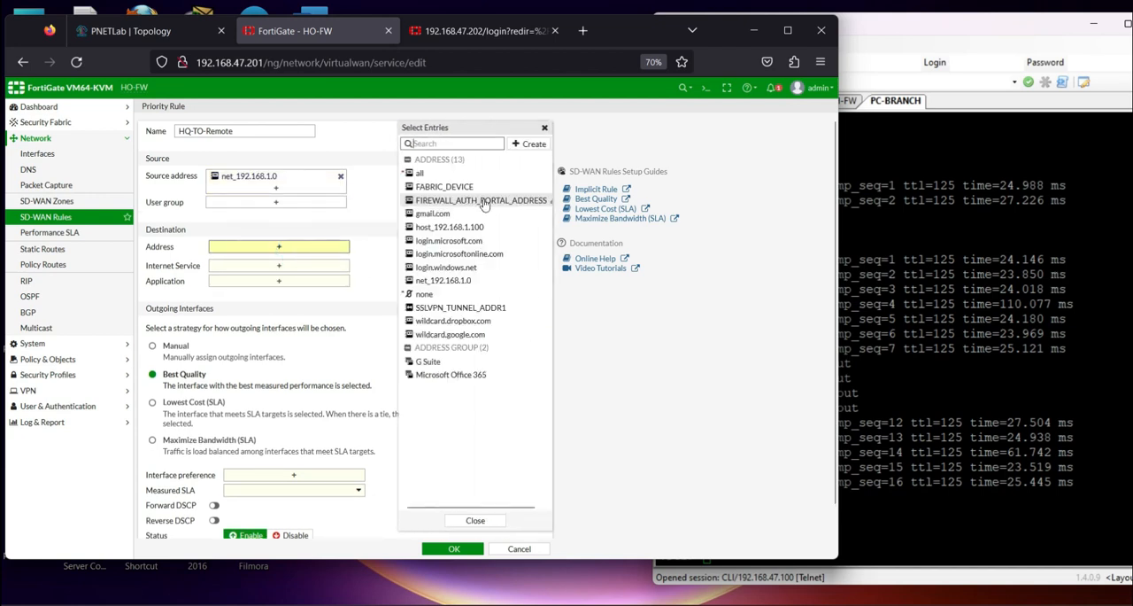
left_click(521, 152)
left_click(425, 173)
left_click(446, 130)
type("Remote_192.168.2.0/24")
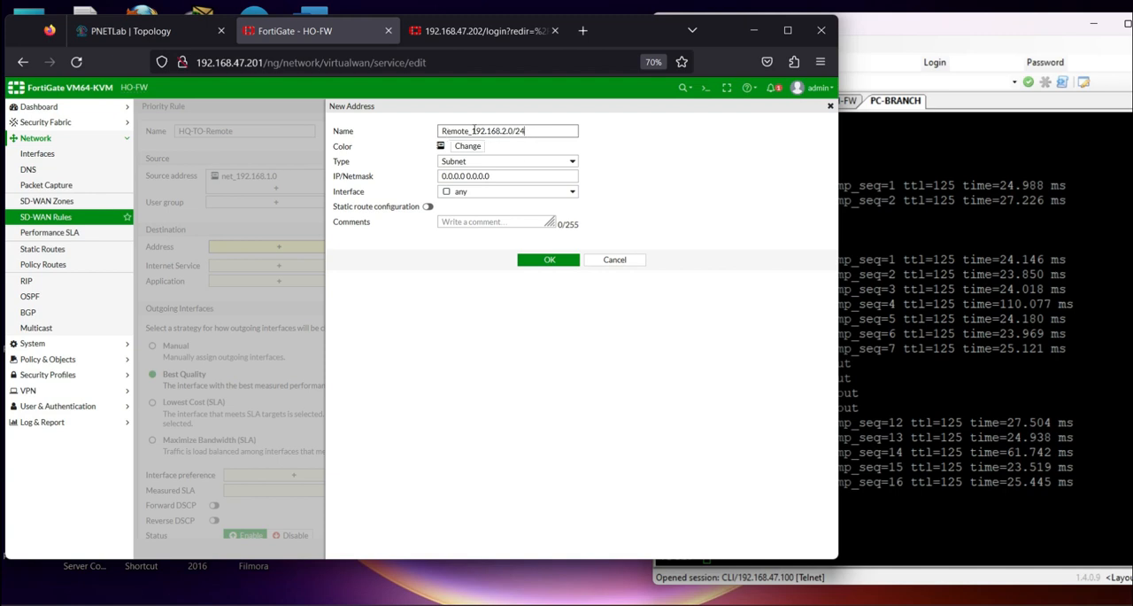
left_click_drag(472, 130, 527, 131)
key("ctrl+c")
triple_click(506, 174)
key("ctrl+v")
left_click(550, 259)
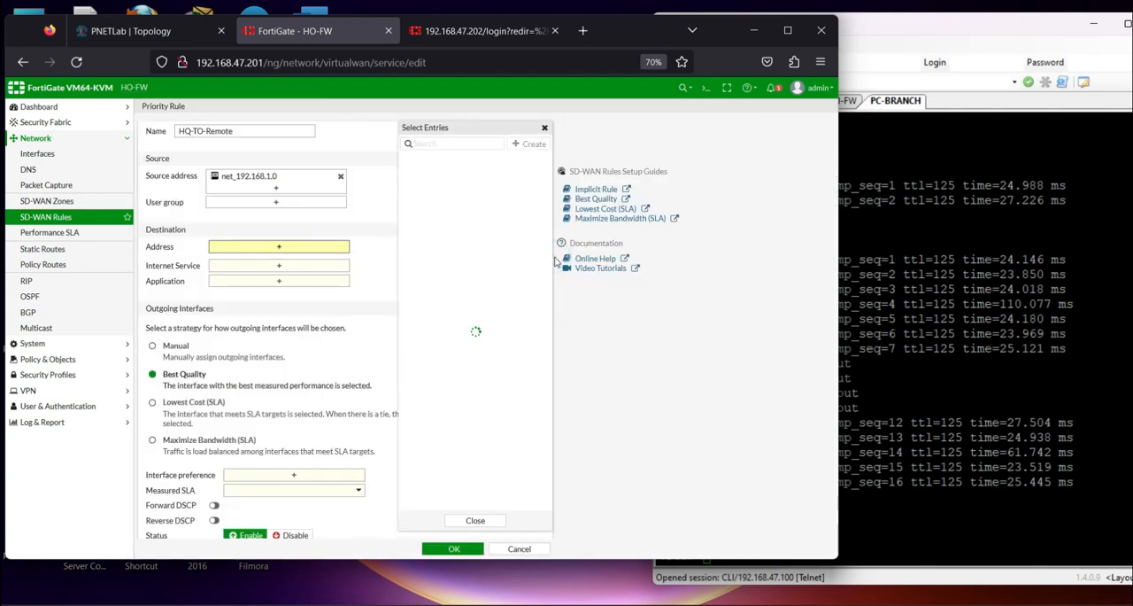
Set the SD-WAN rule's destination address to Remote_192.168.2.0/24, checking the remote subnet against the lab topology
left_click(451, 306)
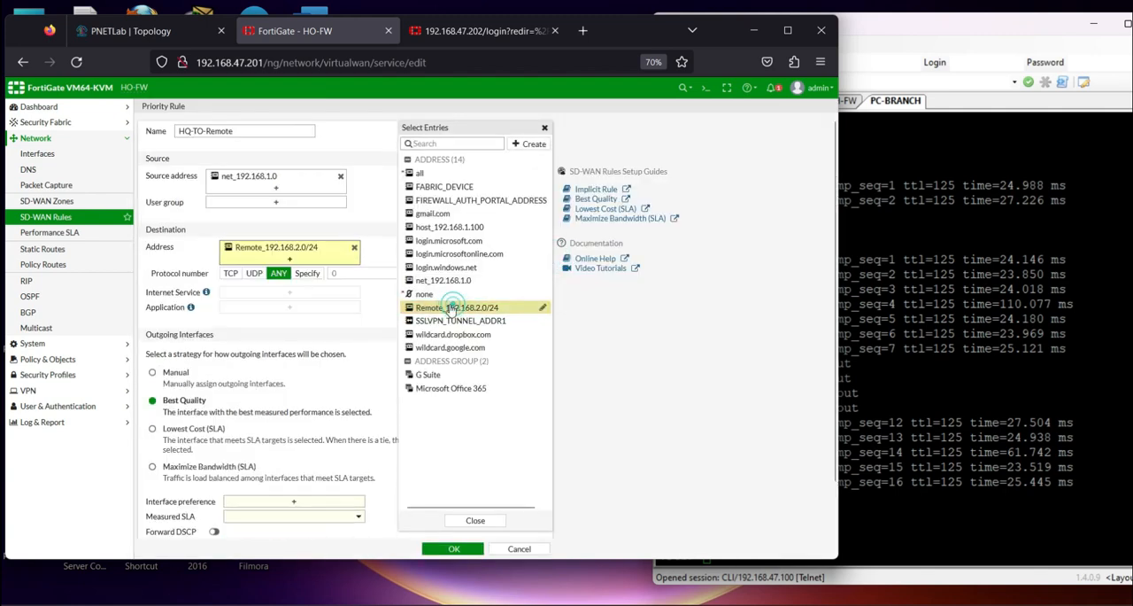
left_click(139, 30)
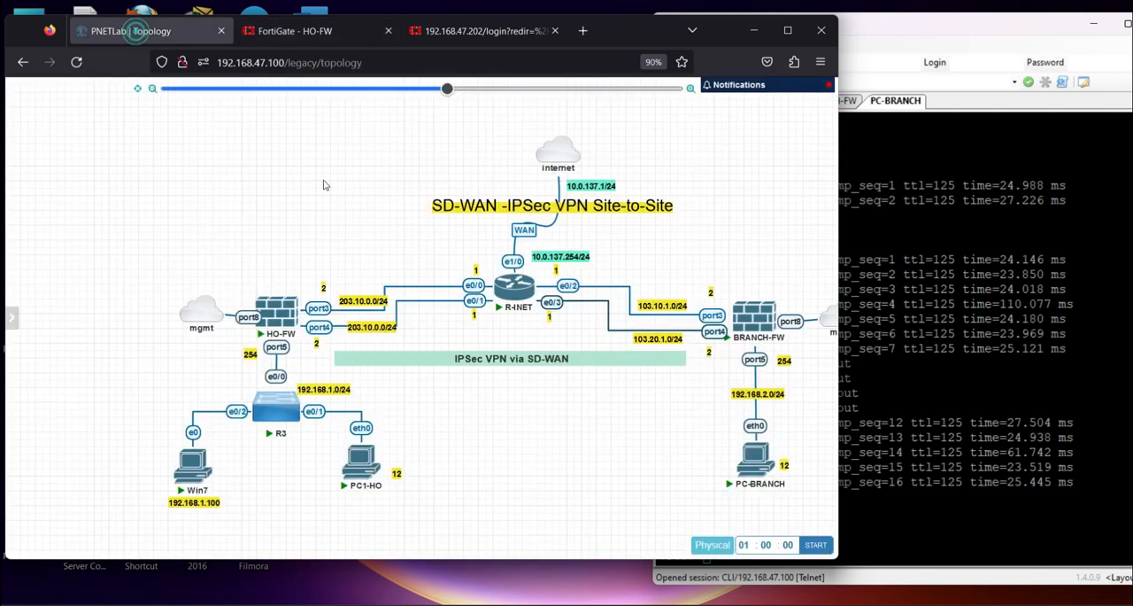
left_click(305, 32)
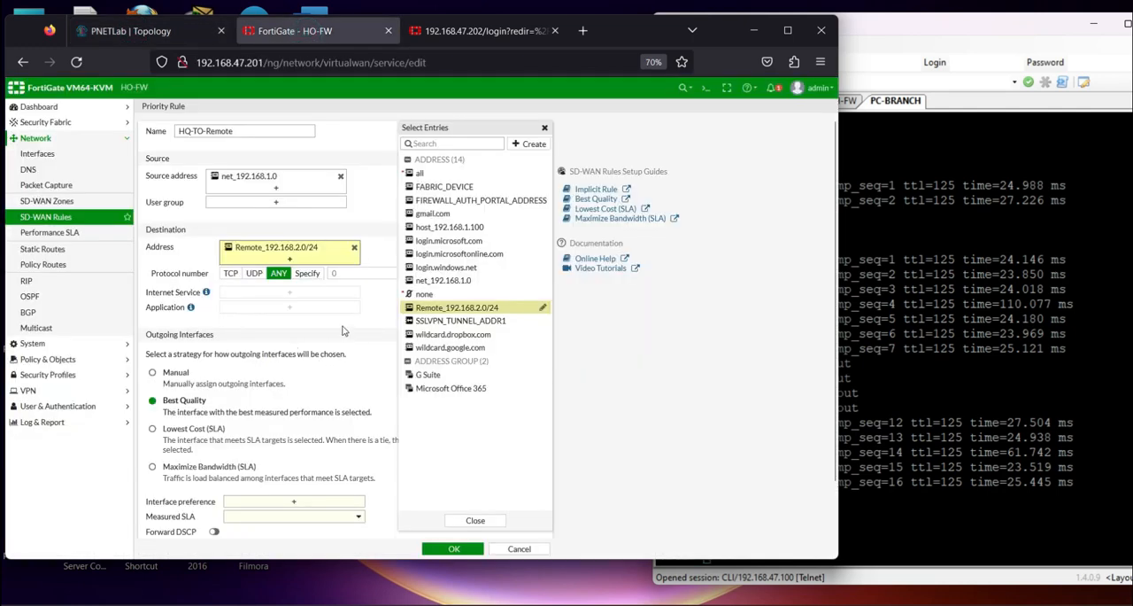
mouse_move(428, 312)
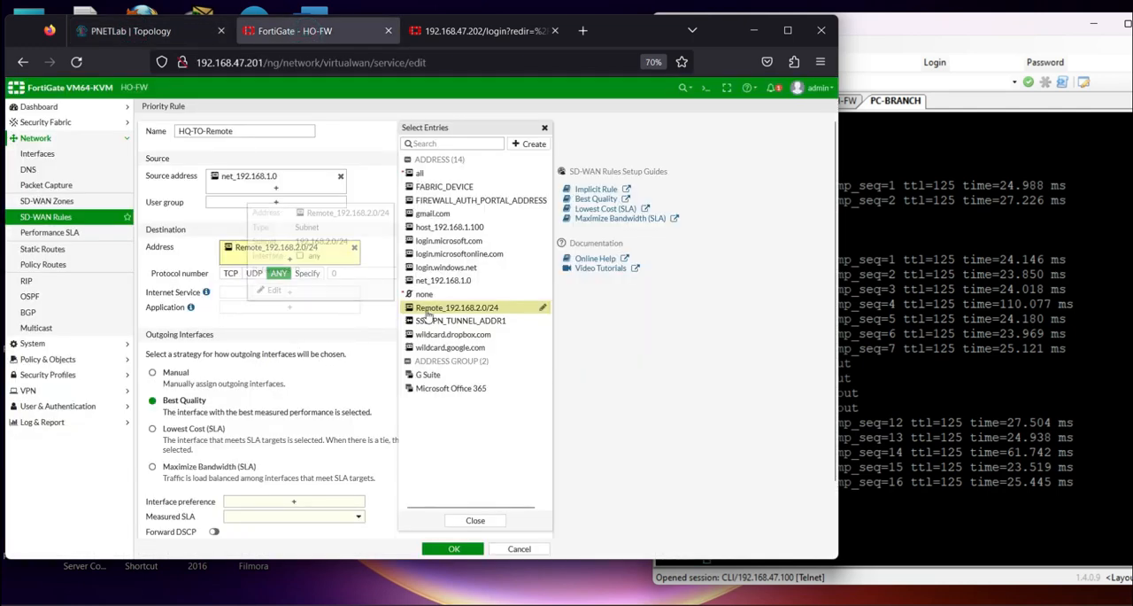
left_click(381, 341)
Add VPN1 and VPN2 as the rule's preferred outgoing interfaces
scroll(203, 448, "down", 1)
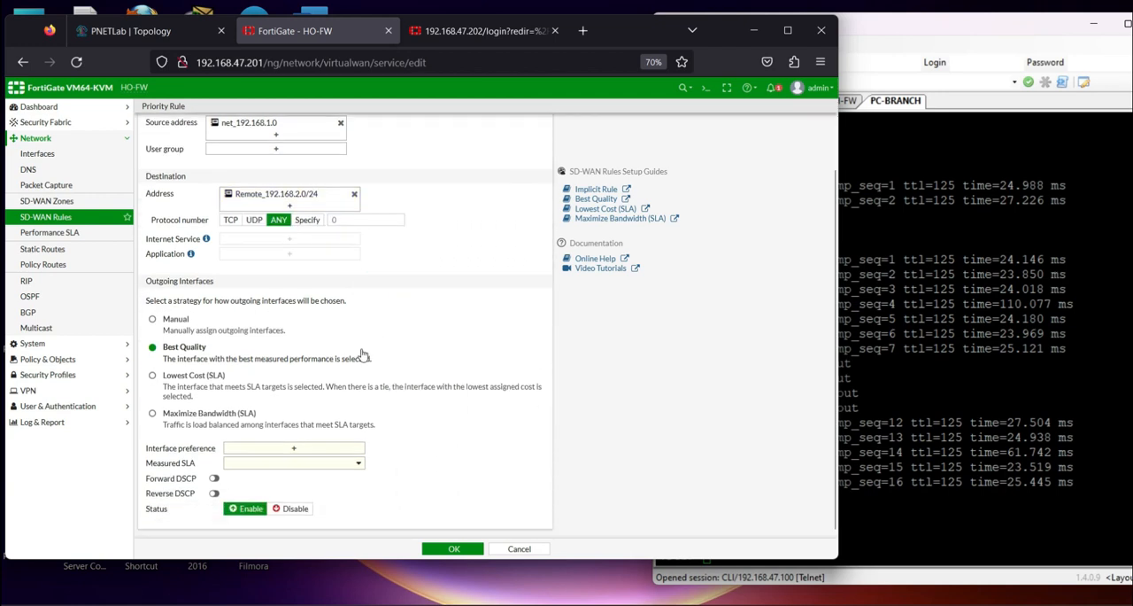
left_click(283, 448)
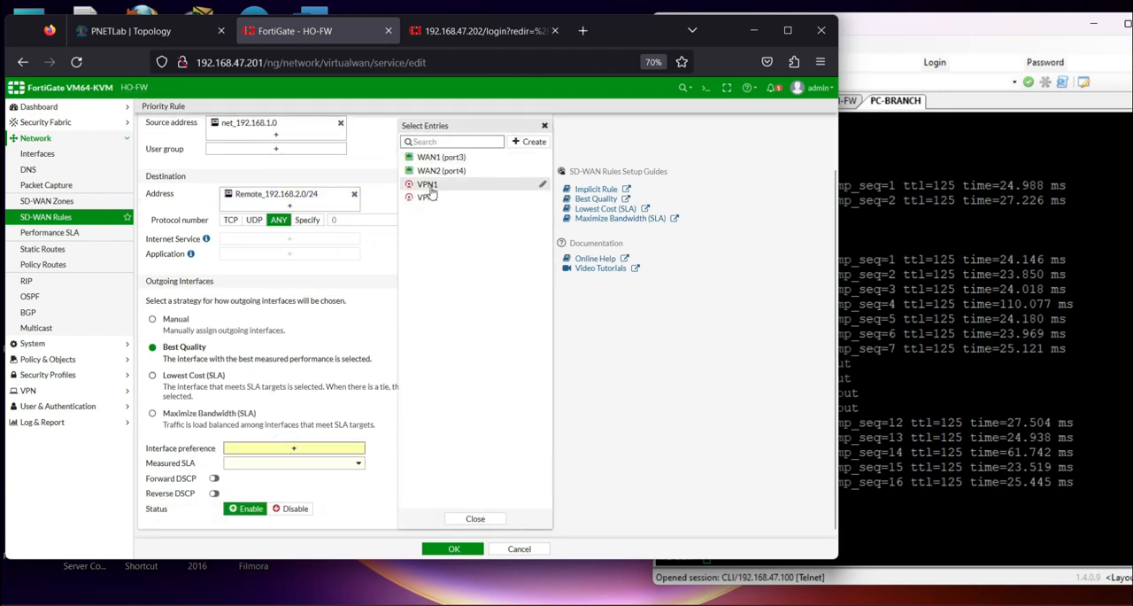
left_click(429, 185)
left_click(427, 198)
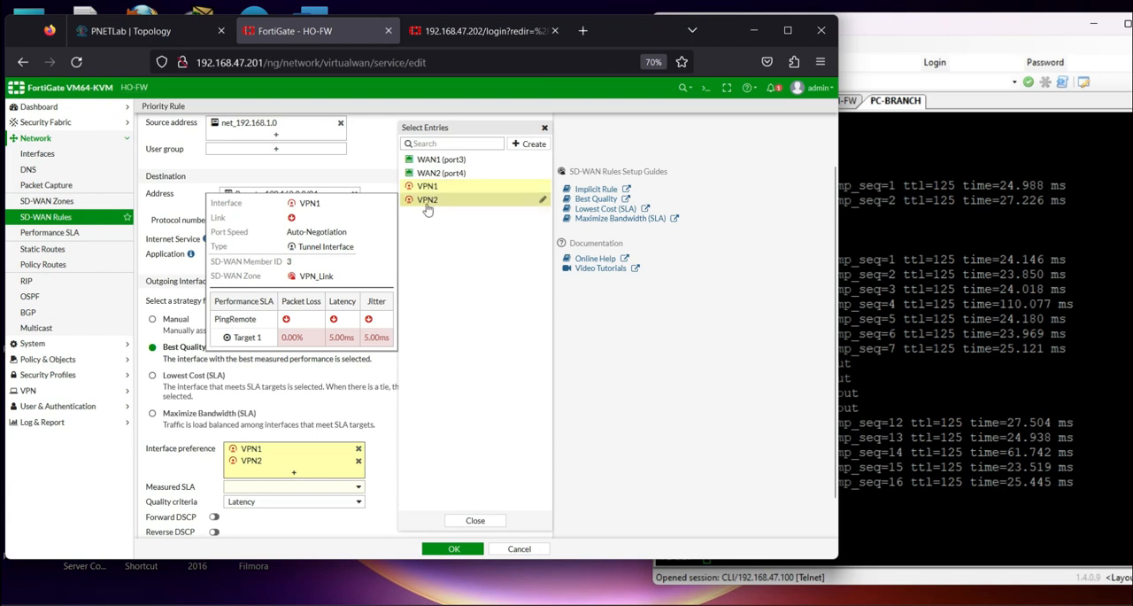
left_click(385, 453)
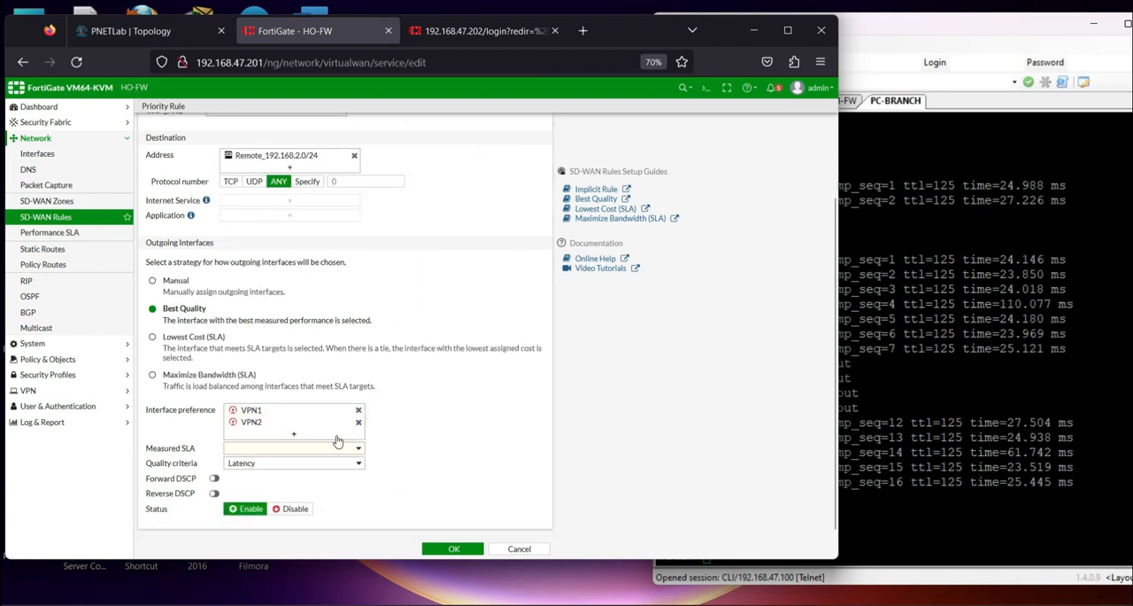
Set the rule's measured SLA to PingRemote and save the HQ-TO-Remote rule
left_click(336, 449)
scroll(271, 545, "down", 1)
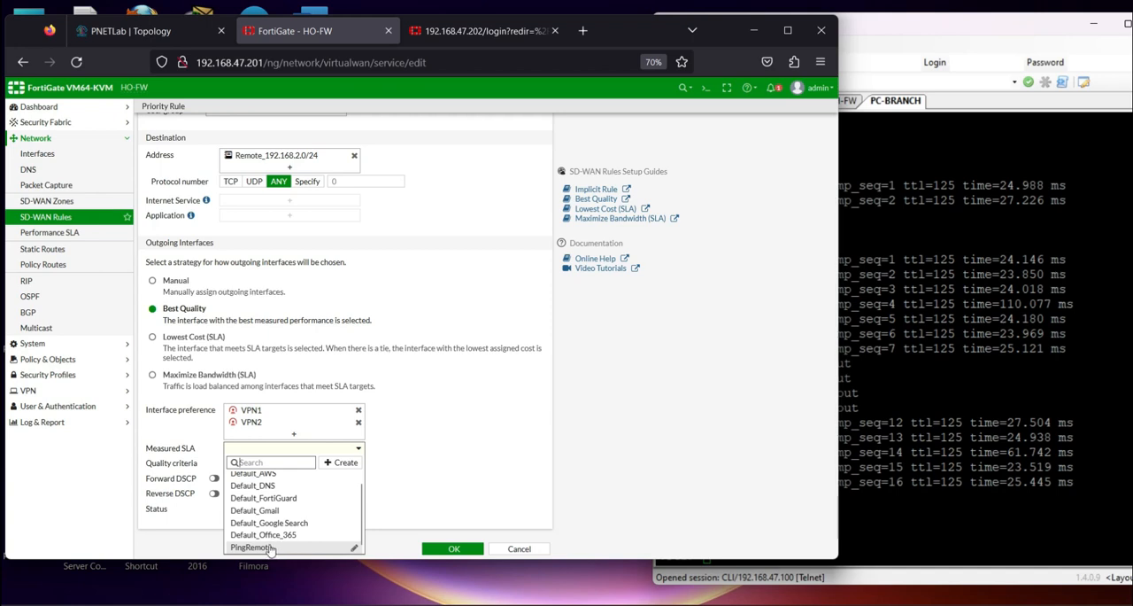
left_click(266, 547)
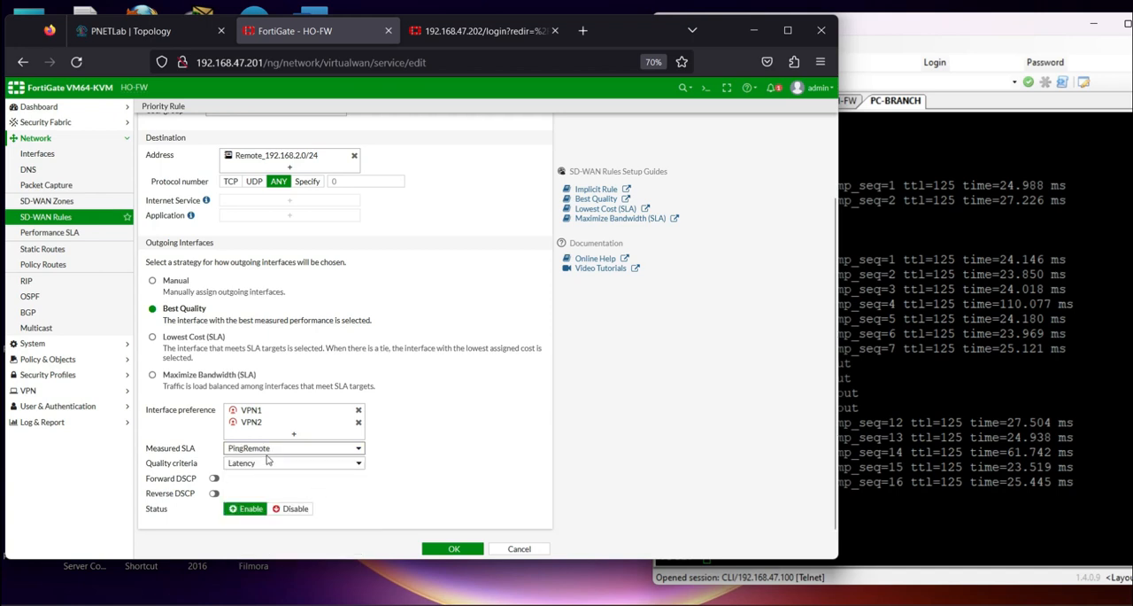
mouse_move(250, 450)
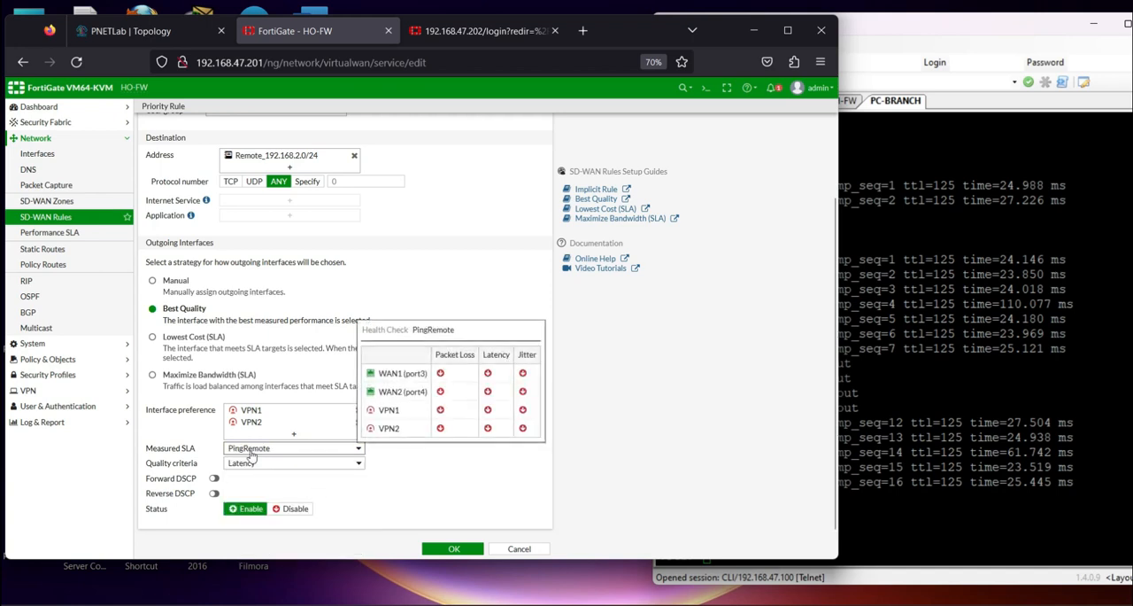
left_click(450, 548)
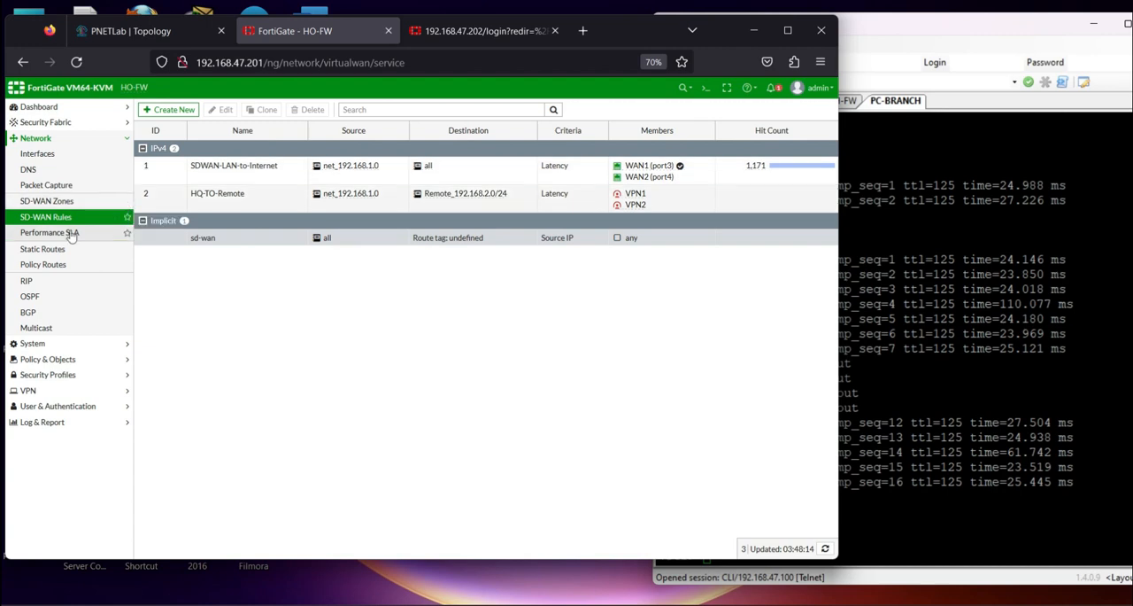
Start a new firewall policy on HO-FW named HO-TO-Remote
left_click(53, 358)
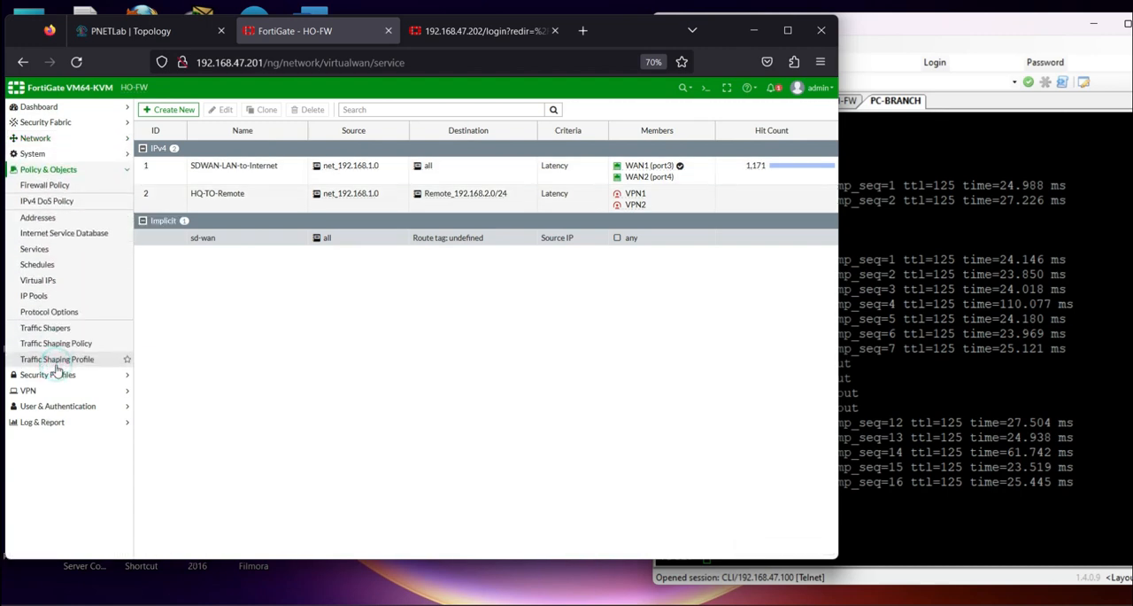
left_click(48, 185)
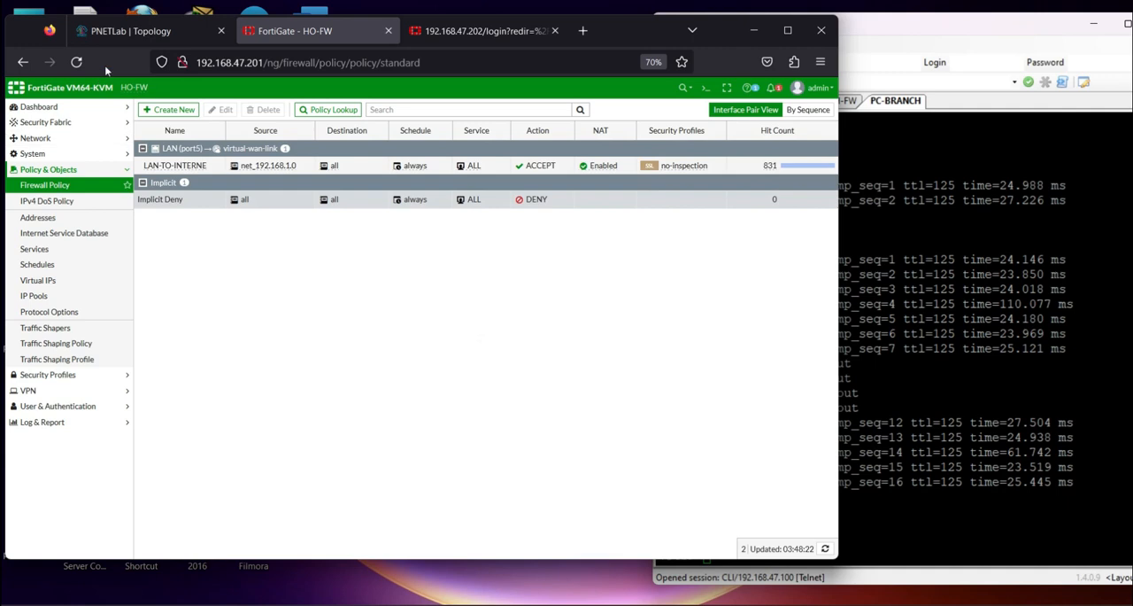
left_click(128, 33)
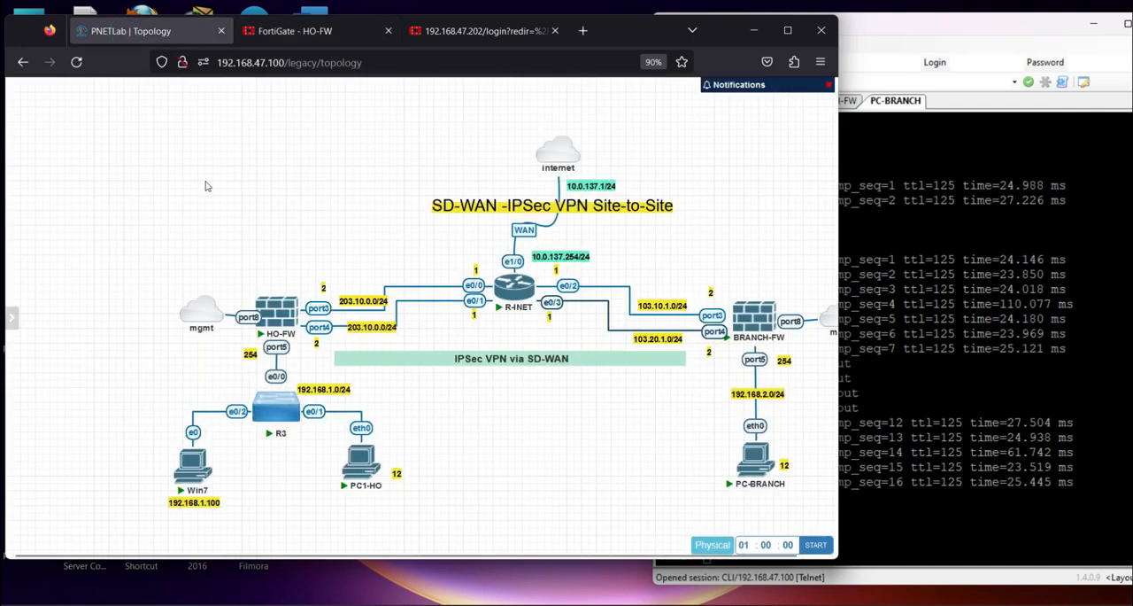
left_click(305, 30)
left_click(173, 109)
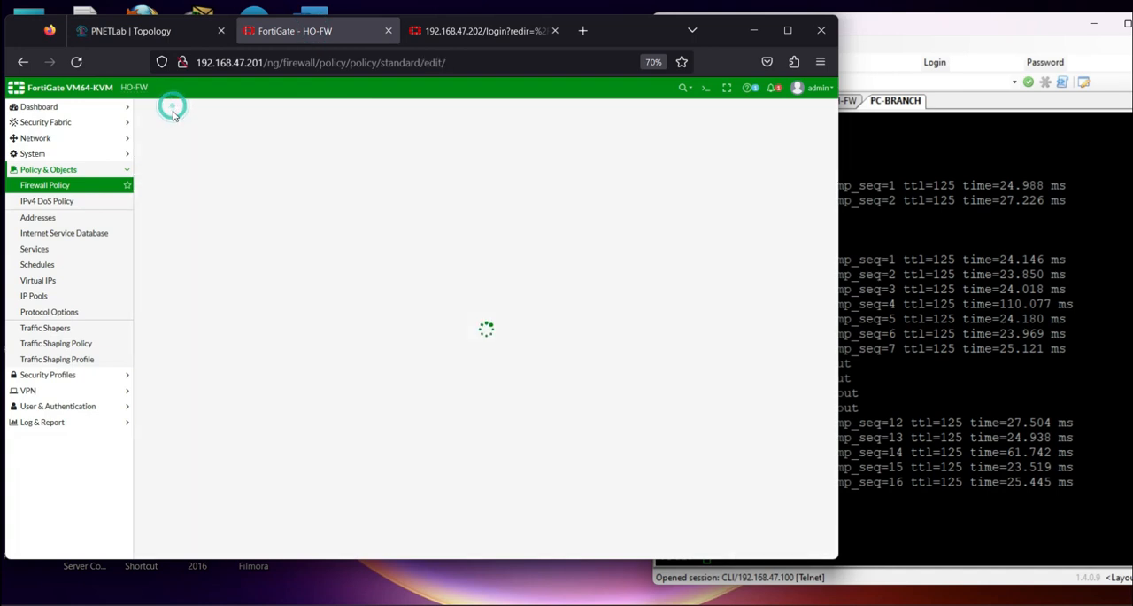
left_click(245, 139)
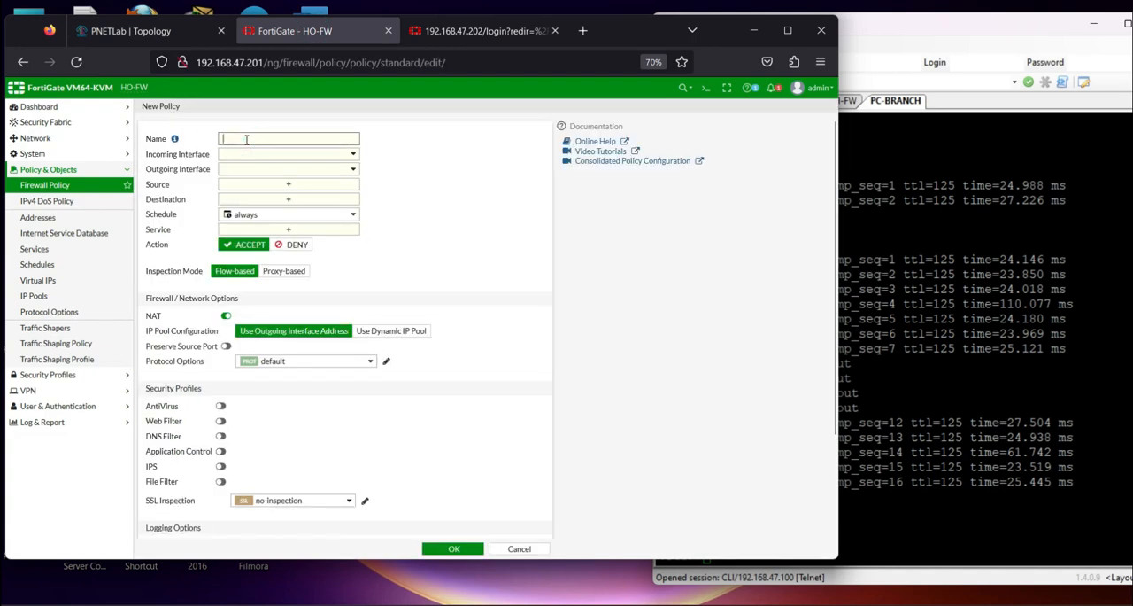
key("Caps_Lock")
type("HO-")
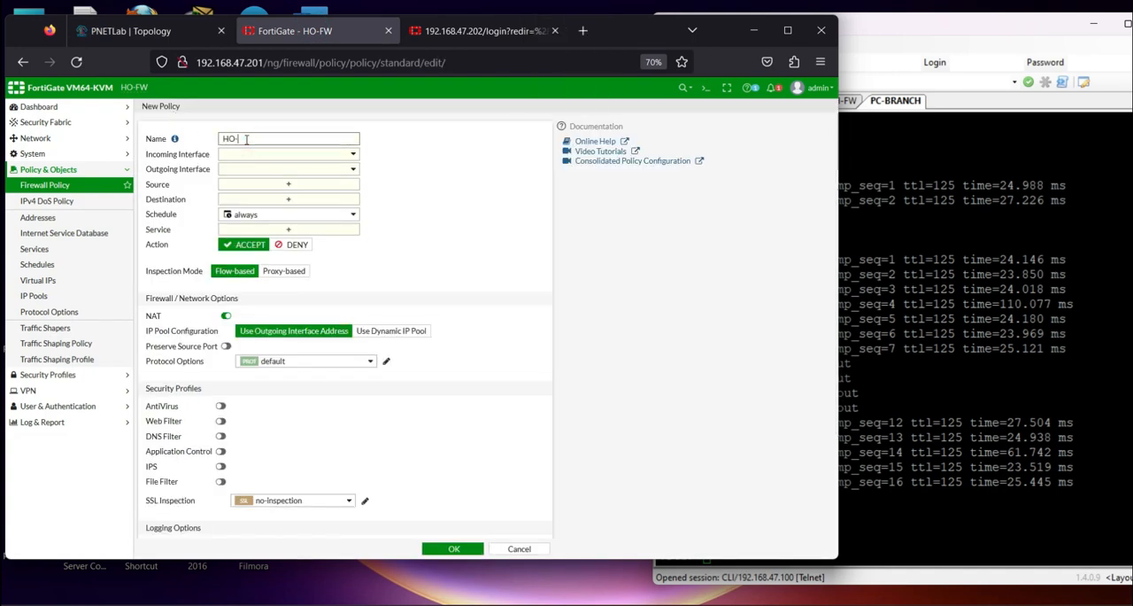
type("TO")
key("Caps_Lock")
type("-Remote")
Set the policy's incoming interface to LAN (port5) and its outgoing interface to the VPN_Link zone
left_click(263, 155)
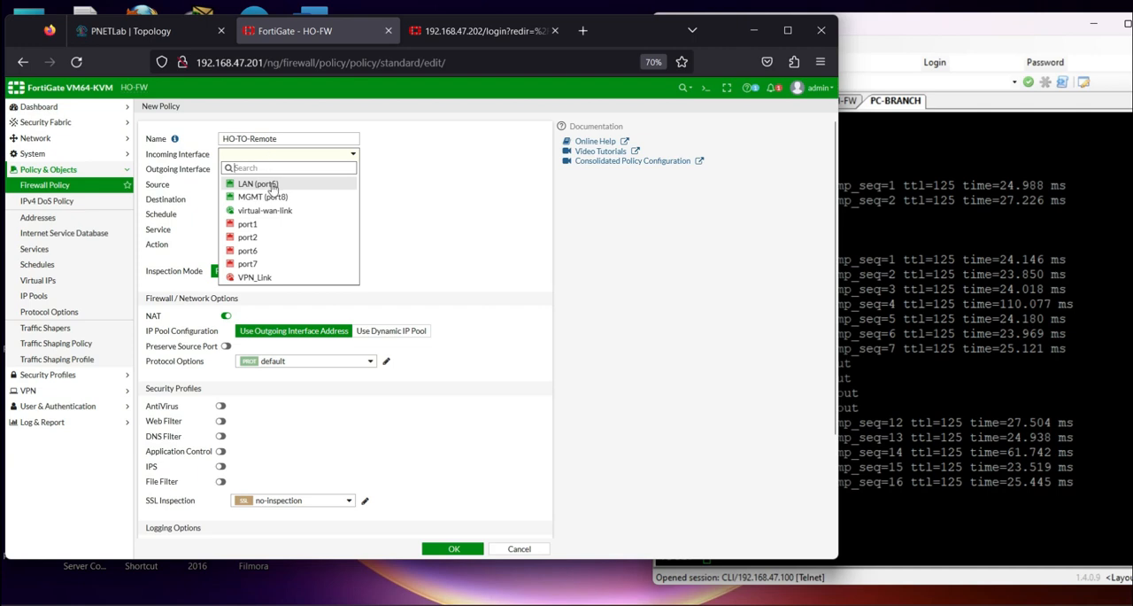
left_click(272, 185)
left_click(280, 169)
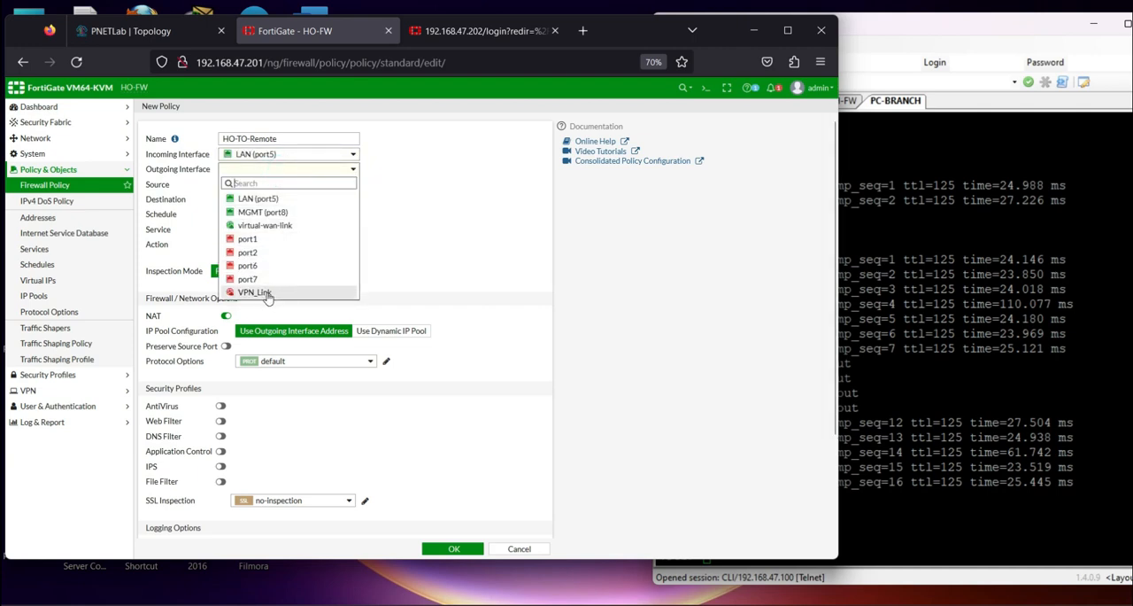
mouse_move(268, 297)
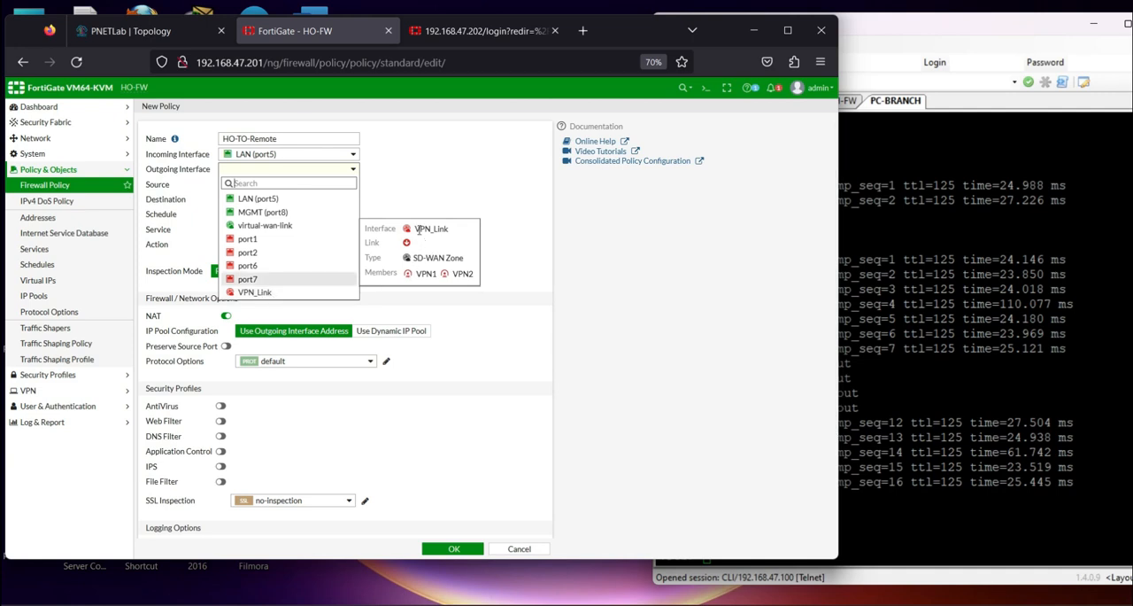
left_click_drag(414, 229, 442, 228)
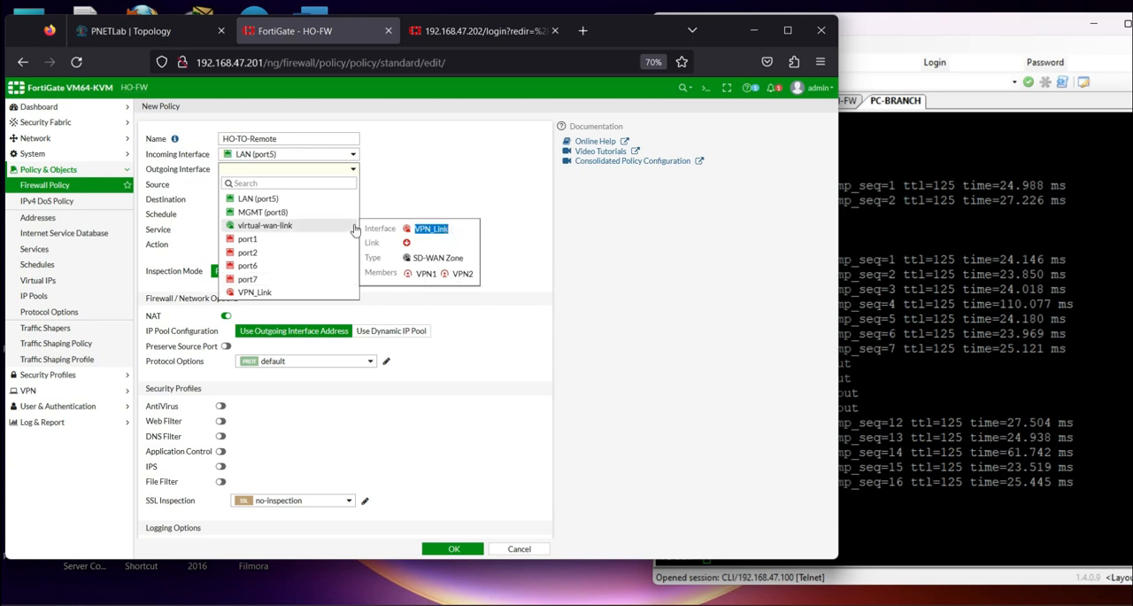
left_click(266, 291)
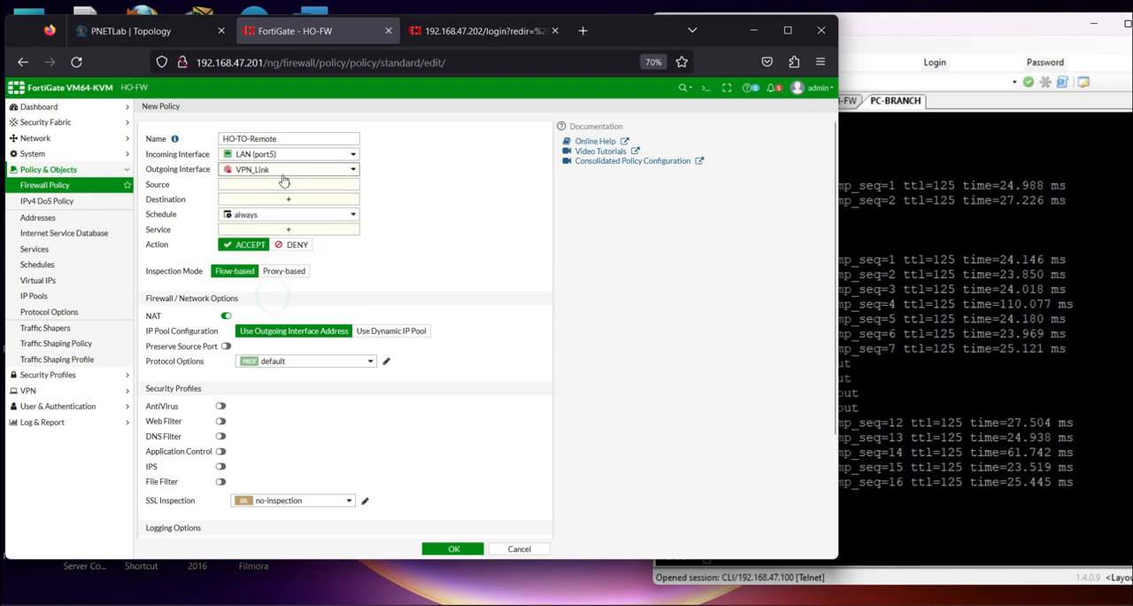
Set the policy's source to host_192.168.1.100 and its destination to Remote_192.168.2.0/24
left_click(285, 184)
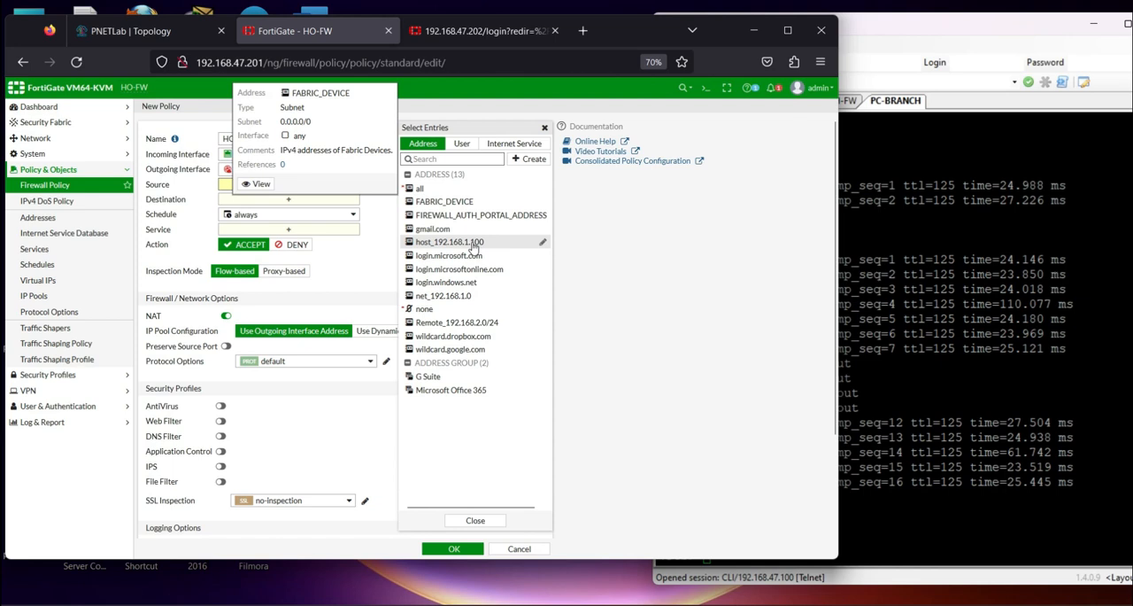
left_click(473, 245)
left_click(287, 211)
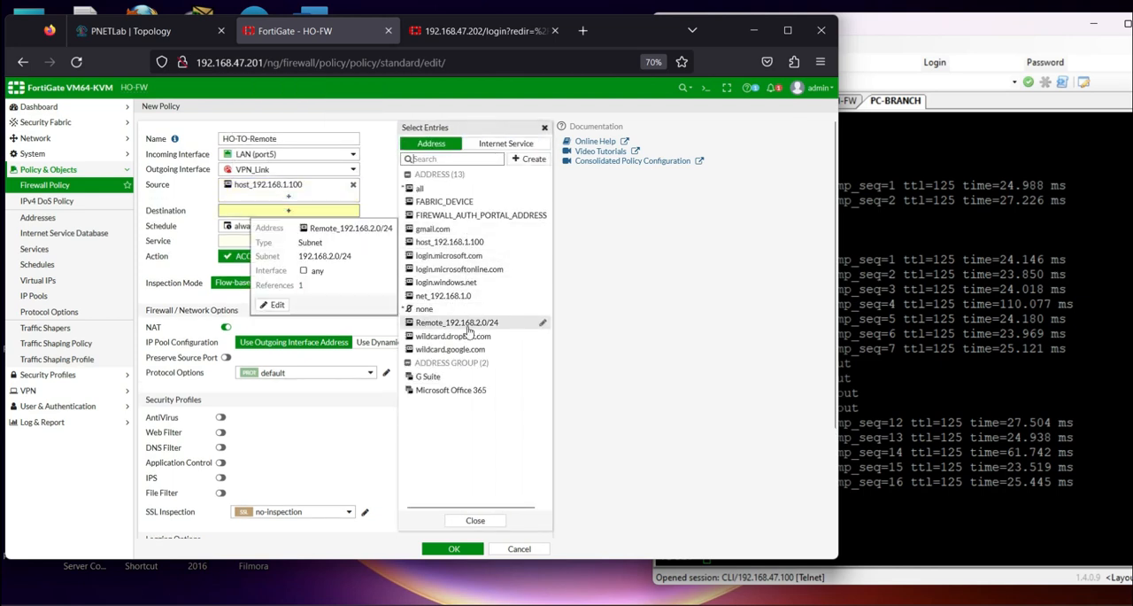
left_click(469, 324)
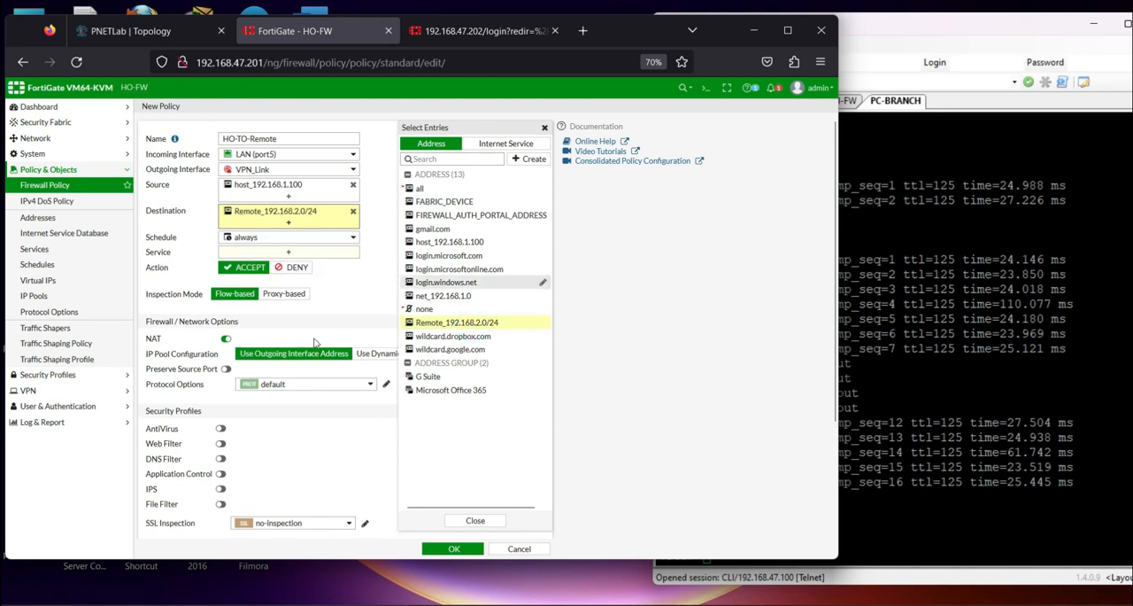
Allow service ALL in the policy and disable NAT
left_click(292, 252)
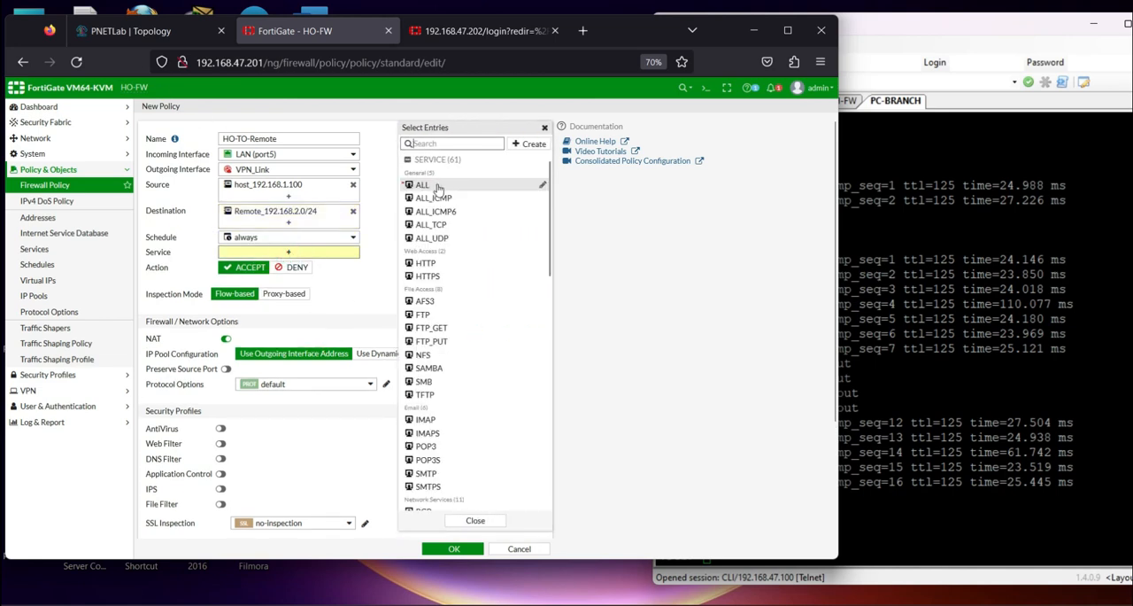
left_click(427, 184)
left_click(318, 318)
scroll(292, 321, "down", 3)
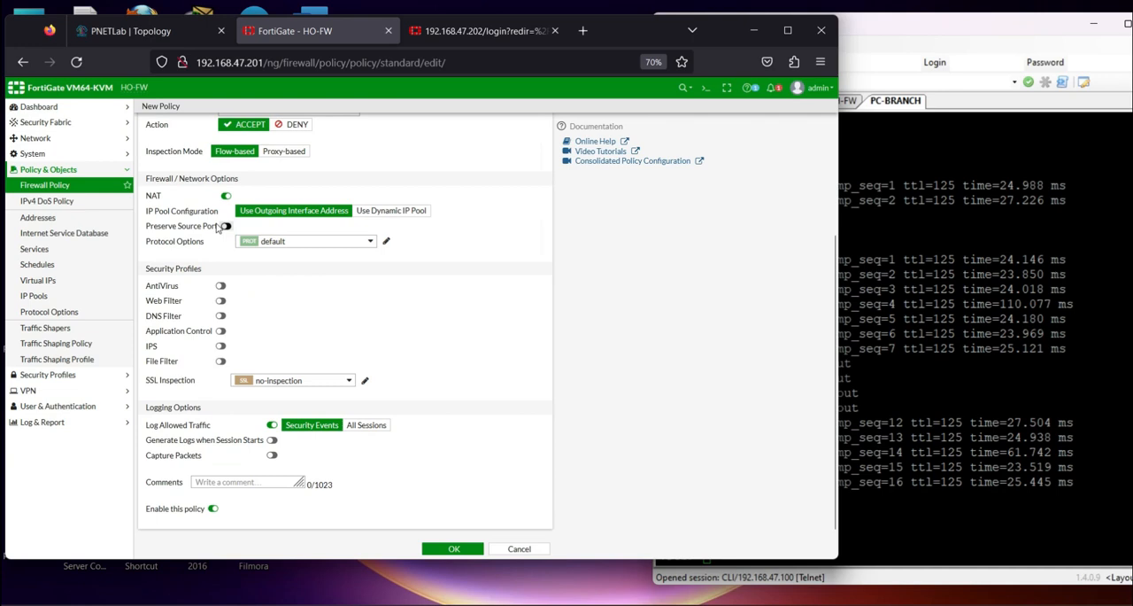
scroll(240, 318, "up", 3)
left_click(225, 350)
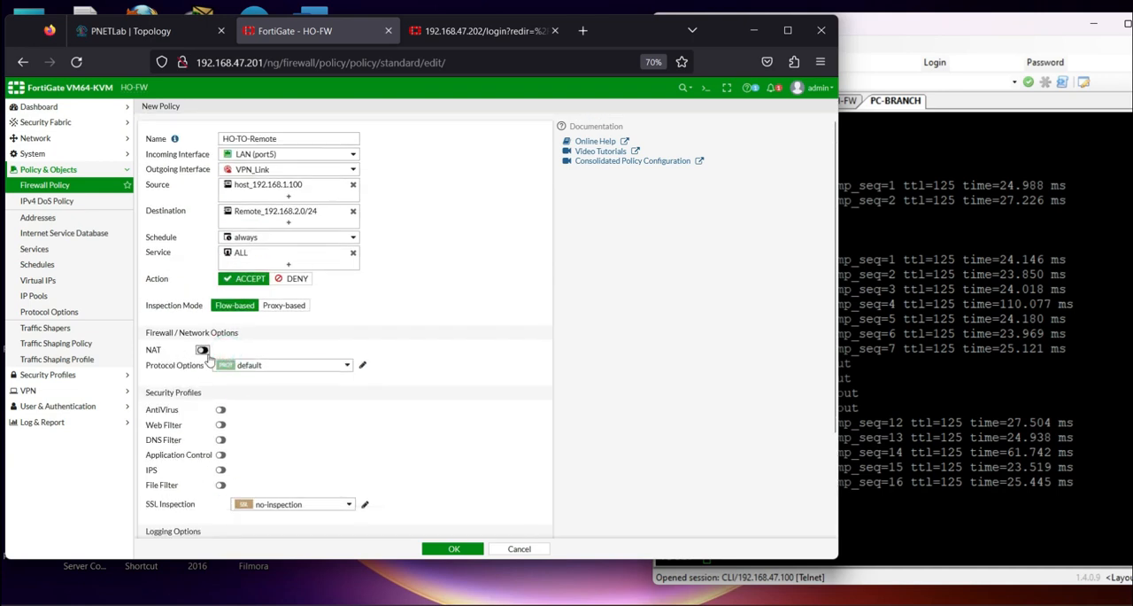
Log all sessions for the allowed traffic and save the HO-TO-Remote policy
scroll(350, 373, "down", 1)
scroll(350, 374, "down", 2)
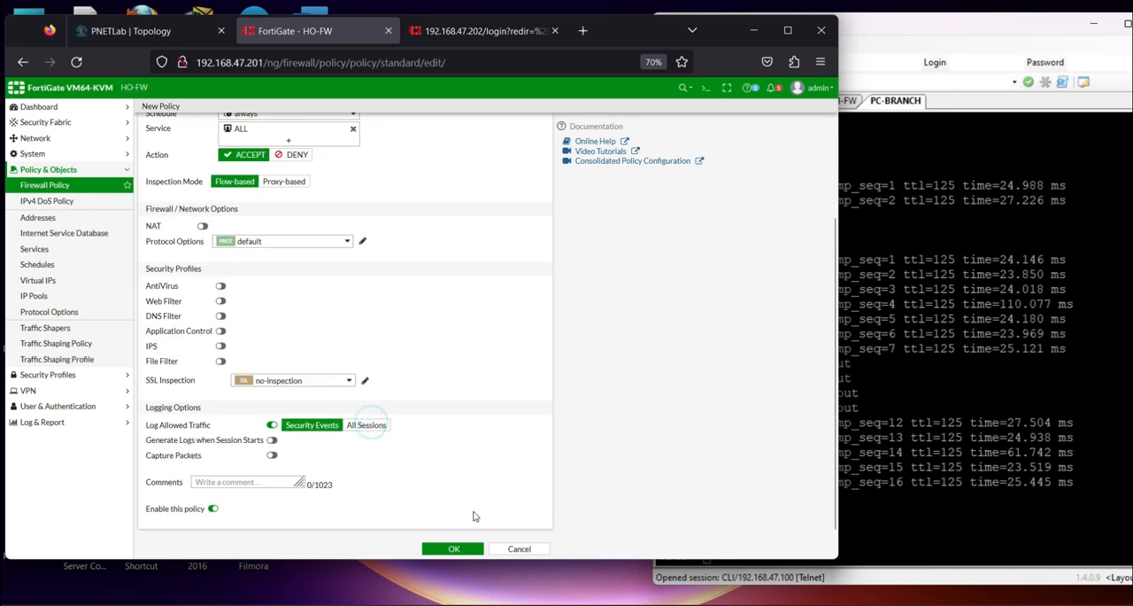
left_click(355, 429)
left_click(453, 548)
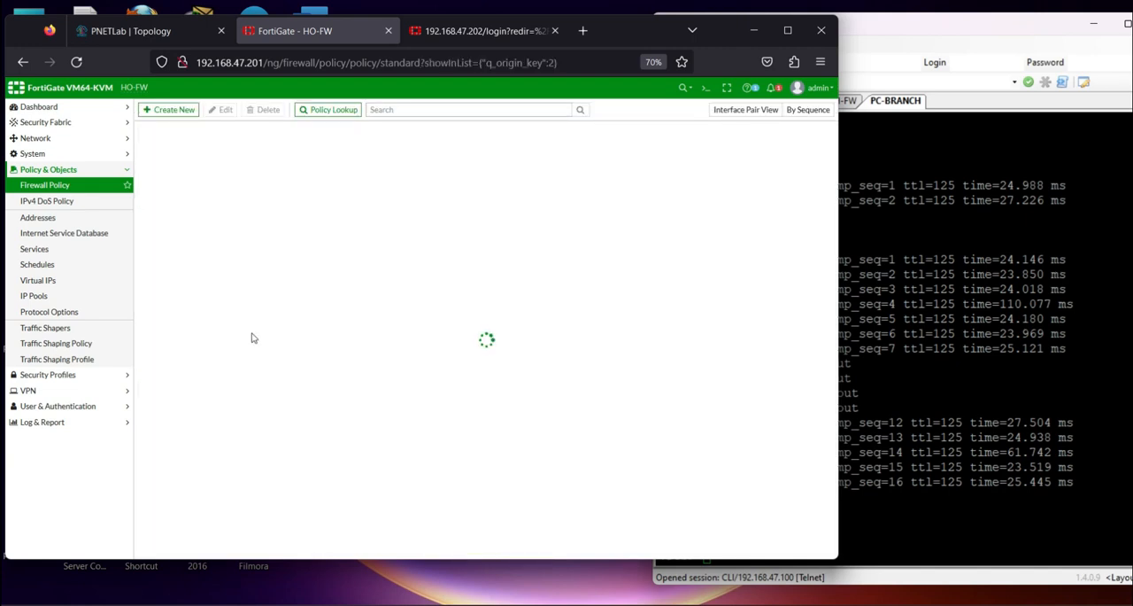
Reopen the HO-TO-Remote policy for editing and replace its source address with net_192.168.1.0
left_click(168, 200)
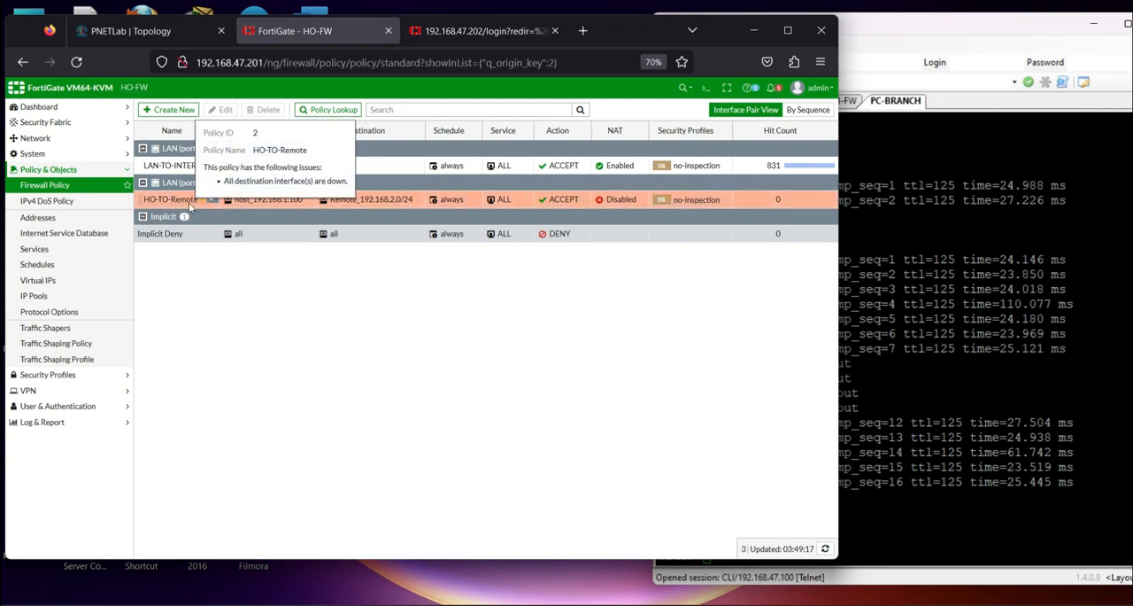
double_click(171, 202)
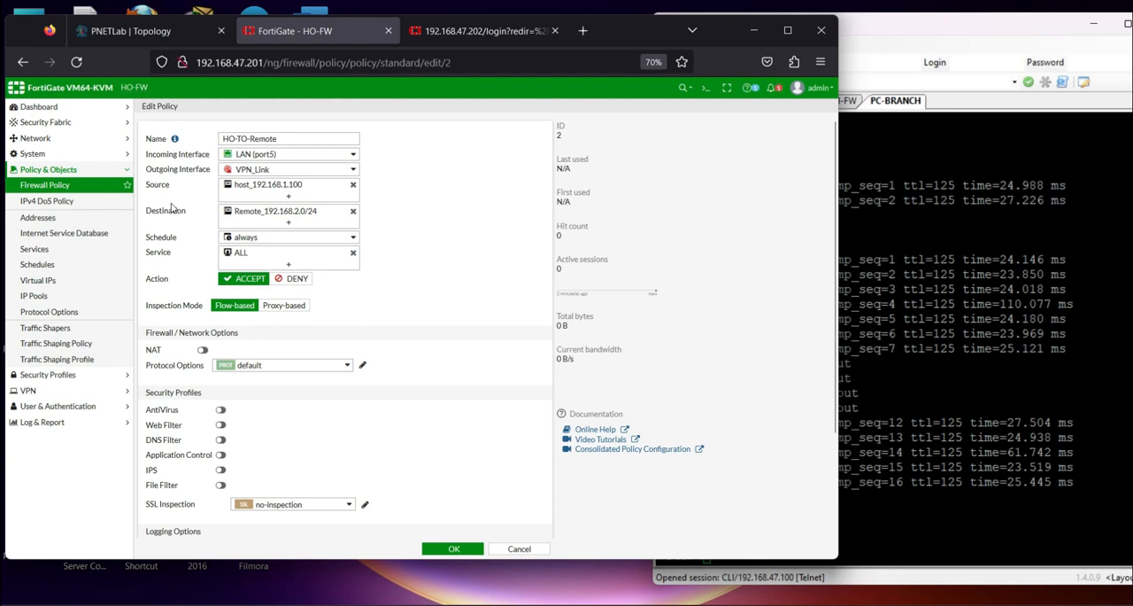
mouse_move(292, 187)
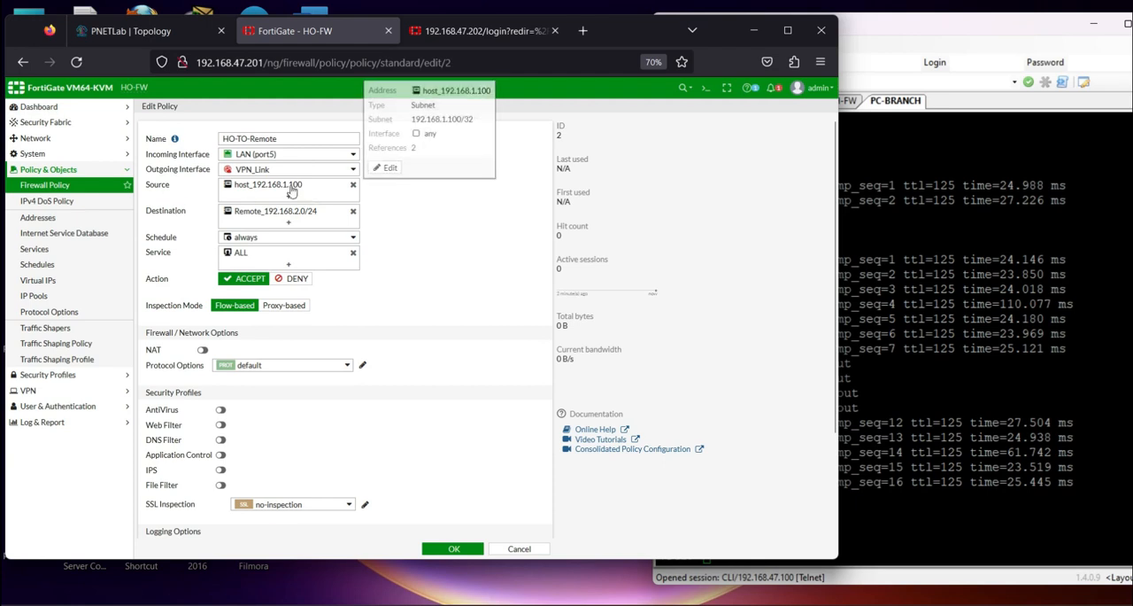
left_click(352, 186)
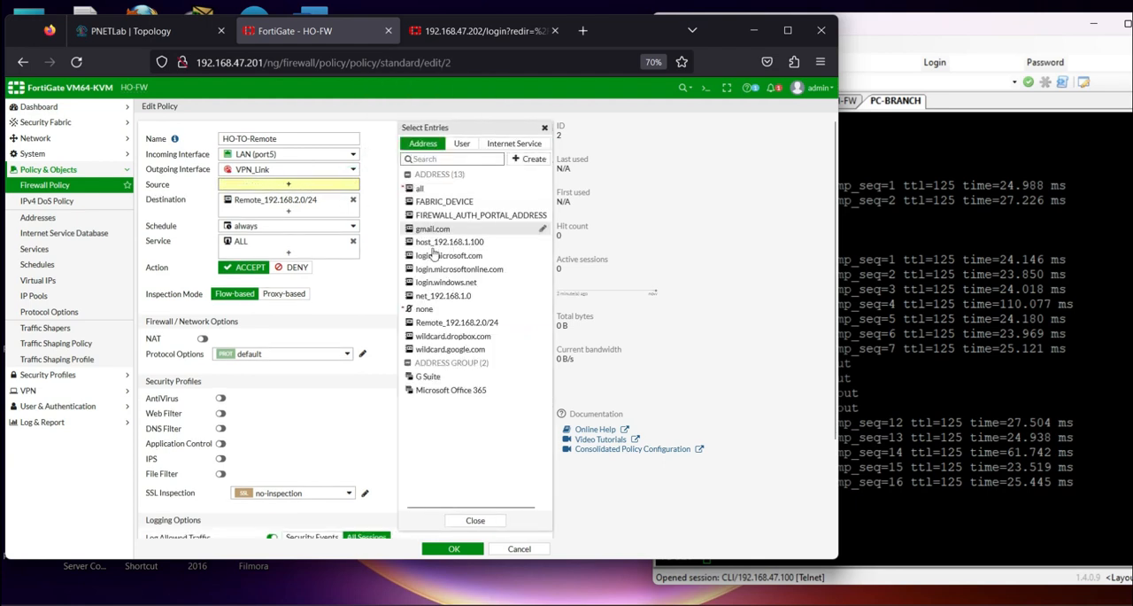
left_click(469, 295)
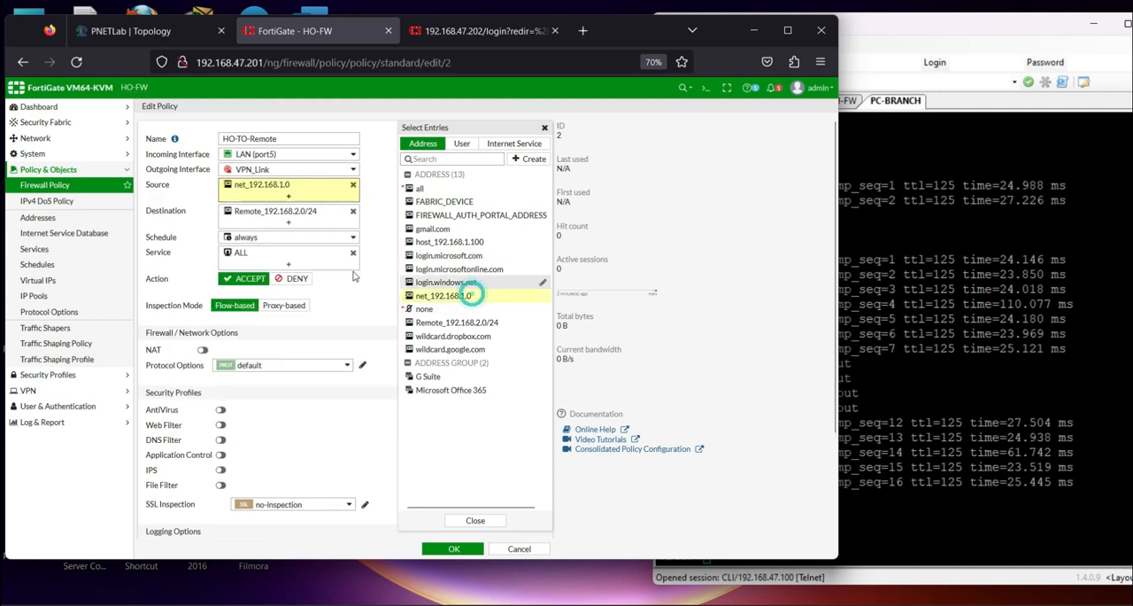
Save the HO-TO-Remote policy with its replaced source address
left_click(380, 317)
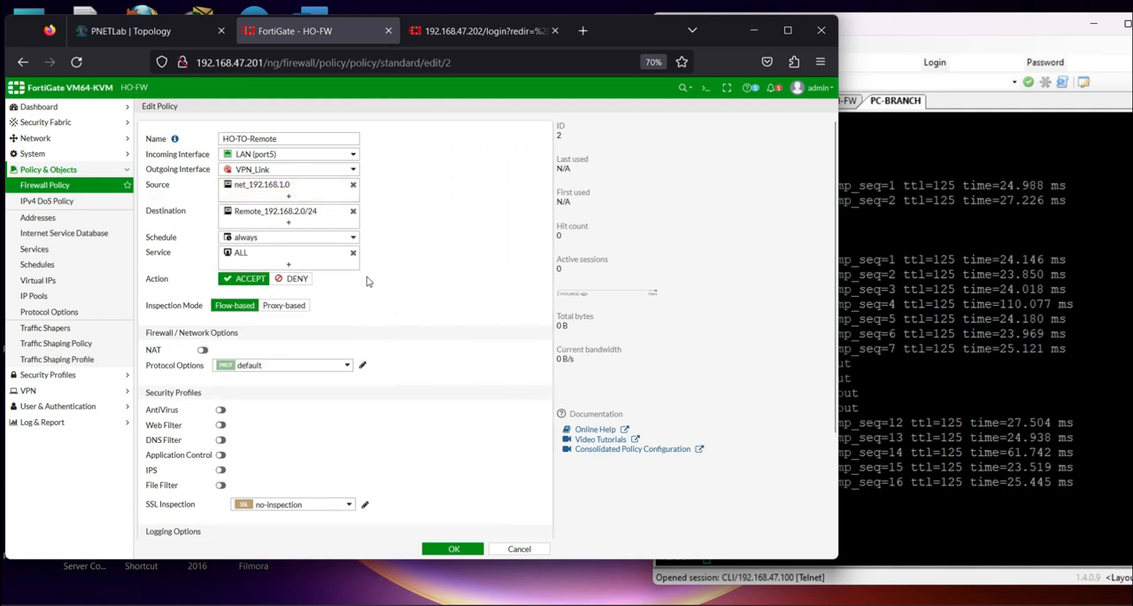
scroll(349, 427, "down", 3)
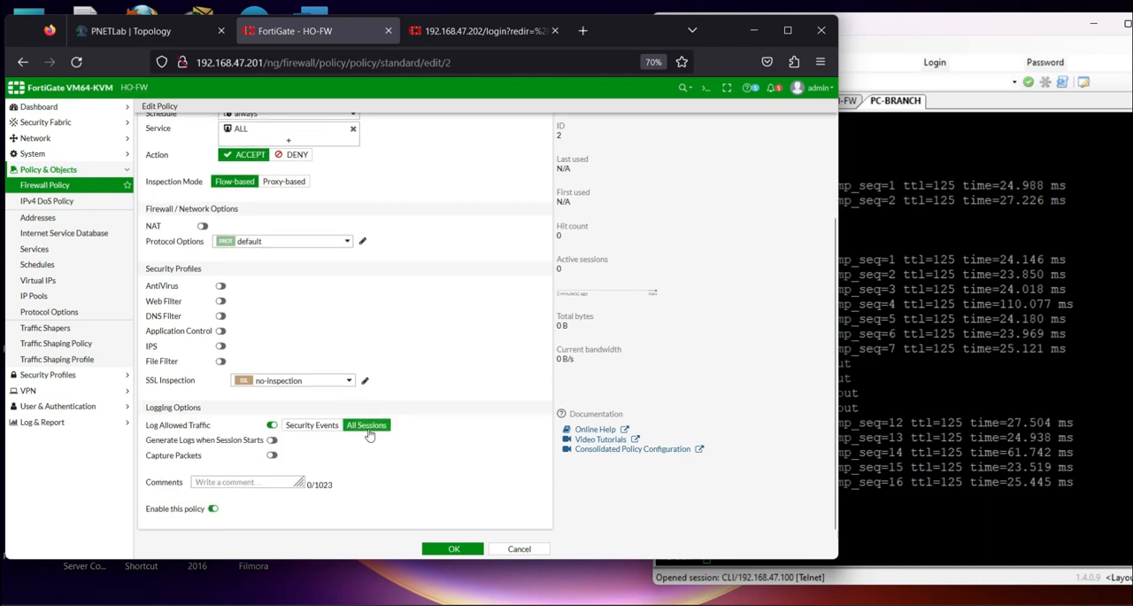
left_click(447, 548)
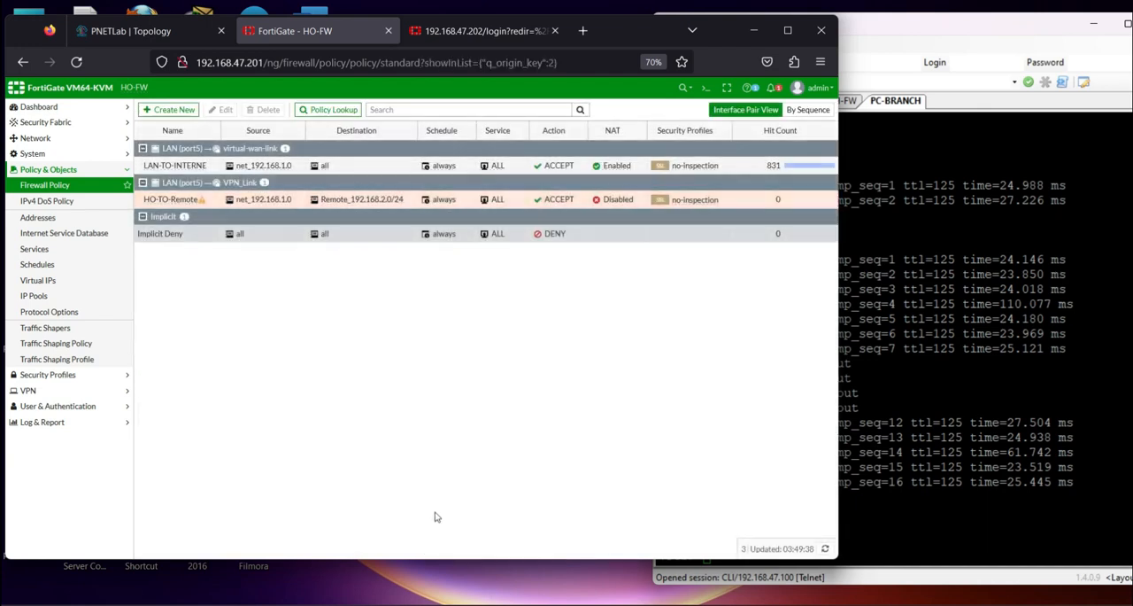
Create a reverse clone of the HO-TO-Remote firewall policy
left_click(168, 201)
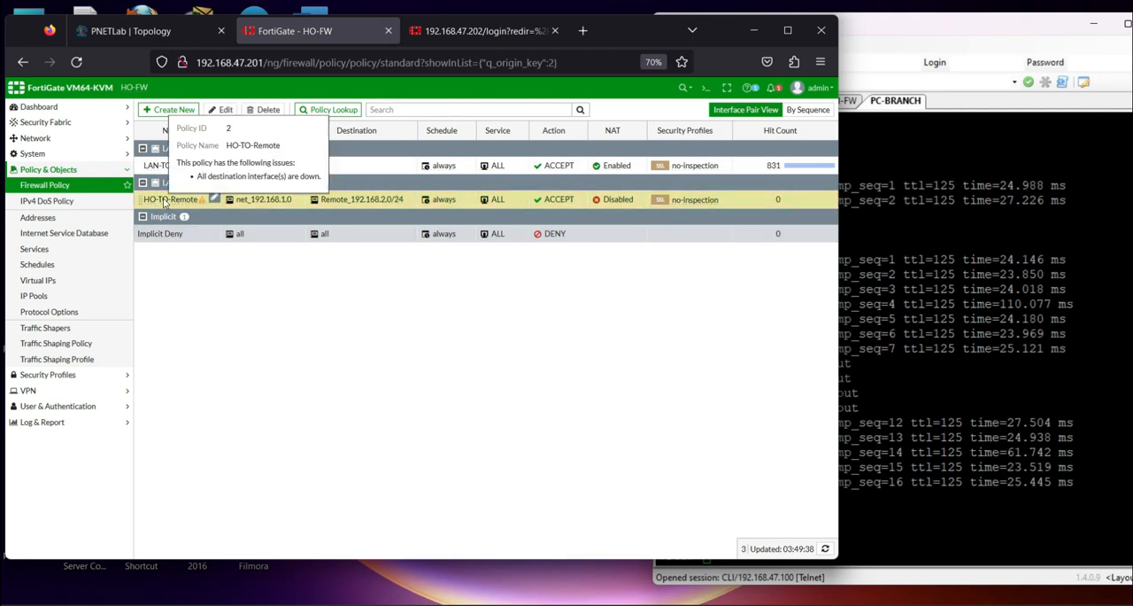
left_click(151, 31)
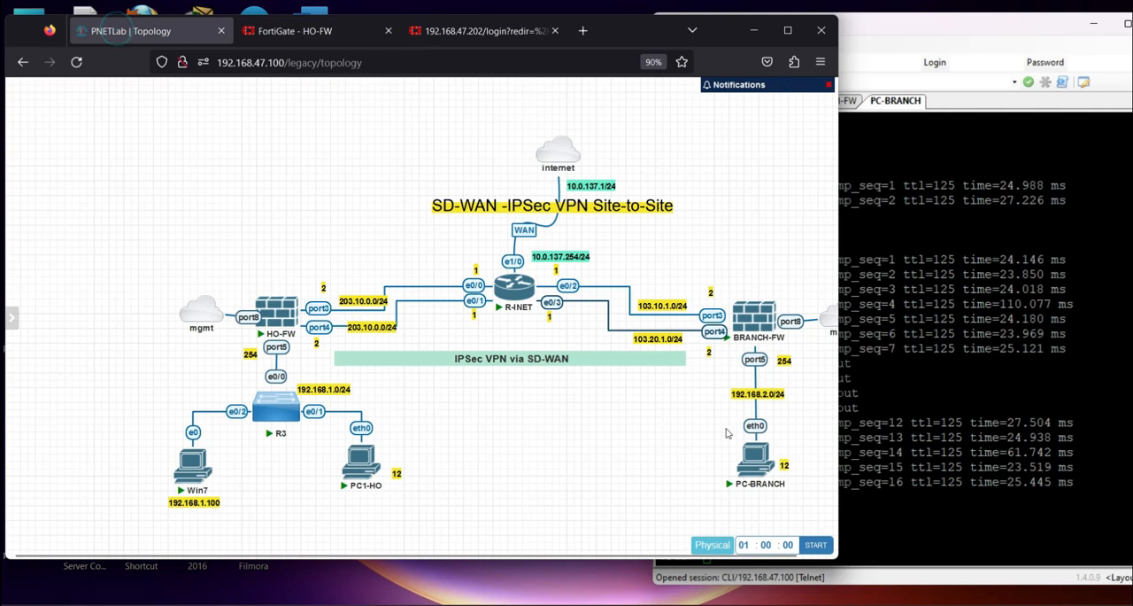
left_click(276, 31)
left_click(147, 36)
left_click(290, 25)
right_click(174, 202)
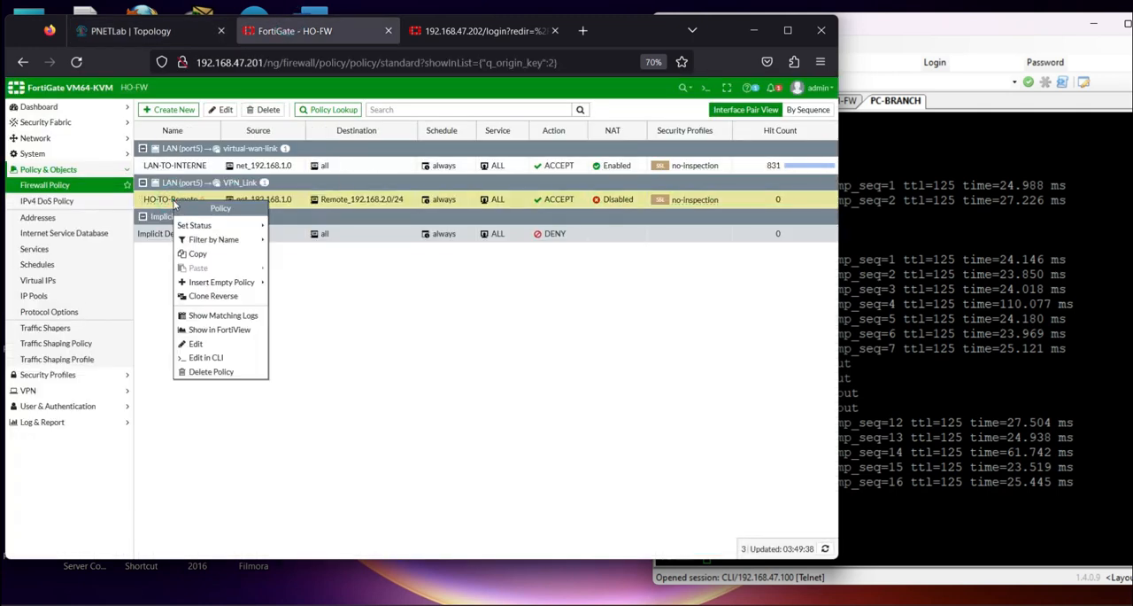
left_click(213, 295)
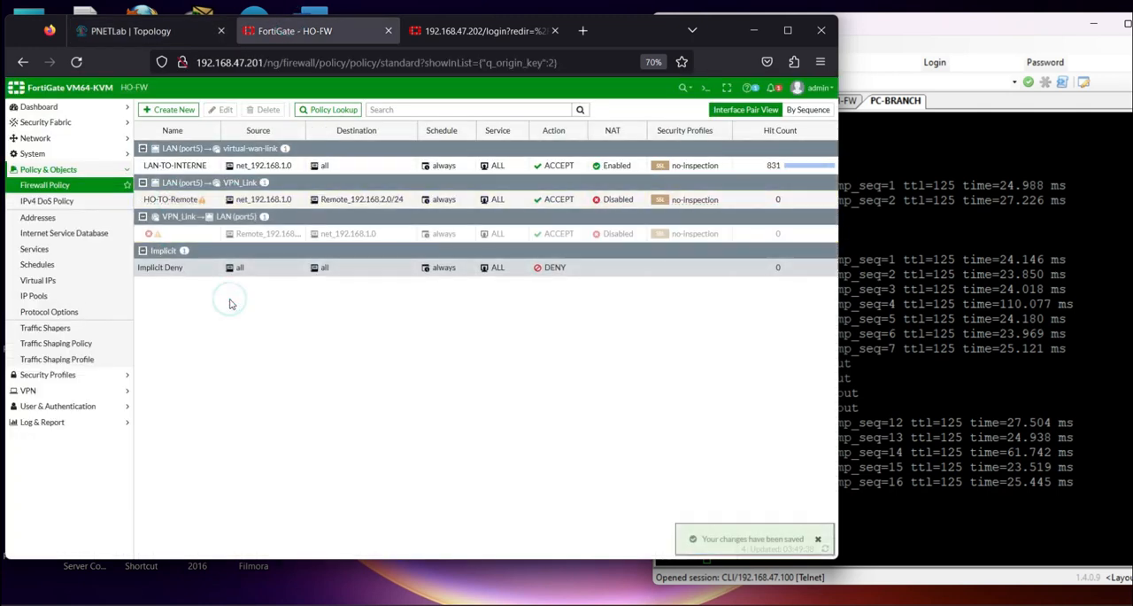
Name the reversed VPN_Link-to-LAN policy Remote-to-HO, enable it, and save it
double_click(183, 233)
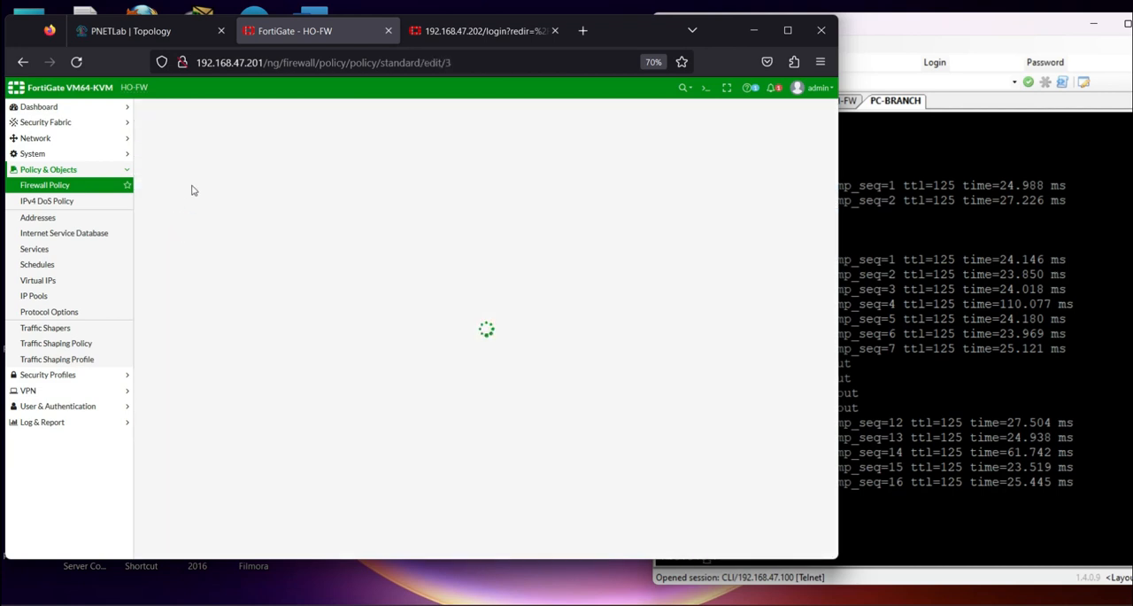
left_click(228, 135)
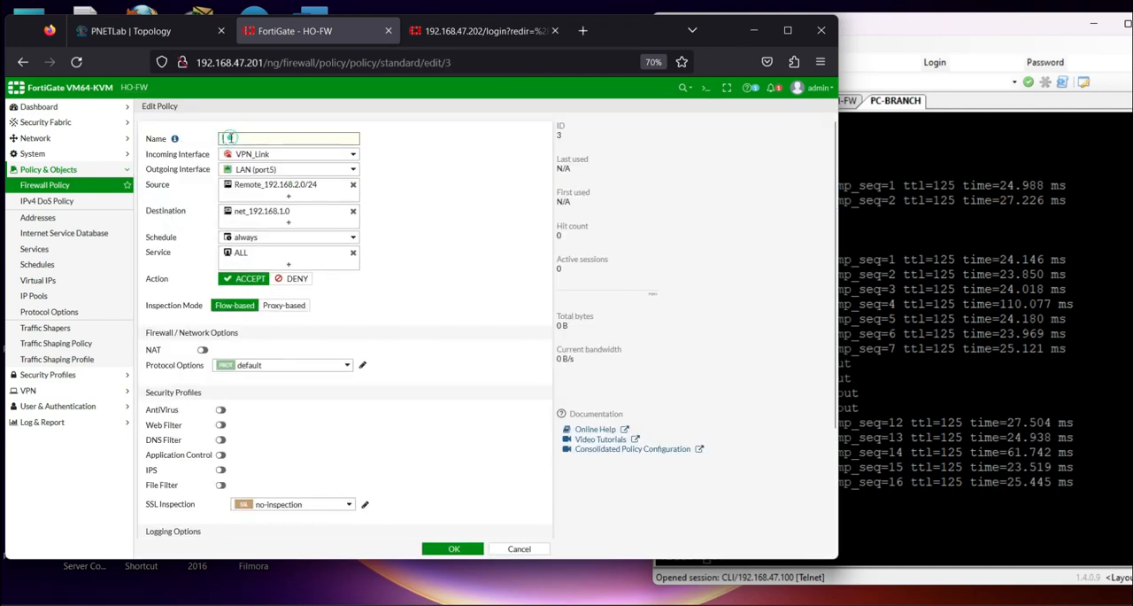
type("Remote-to-HO")
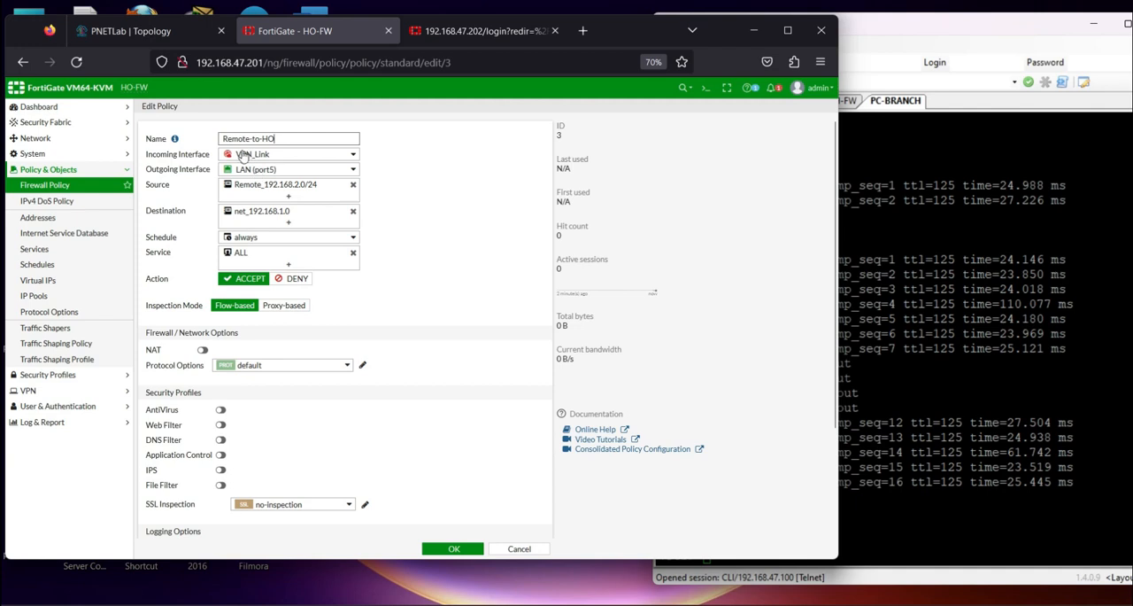
mouse_move(265, 175)
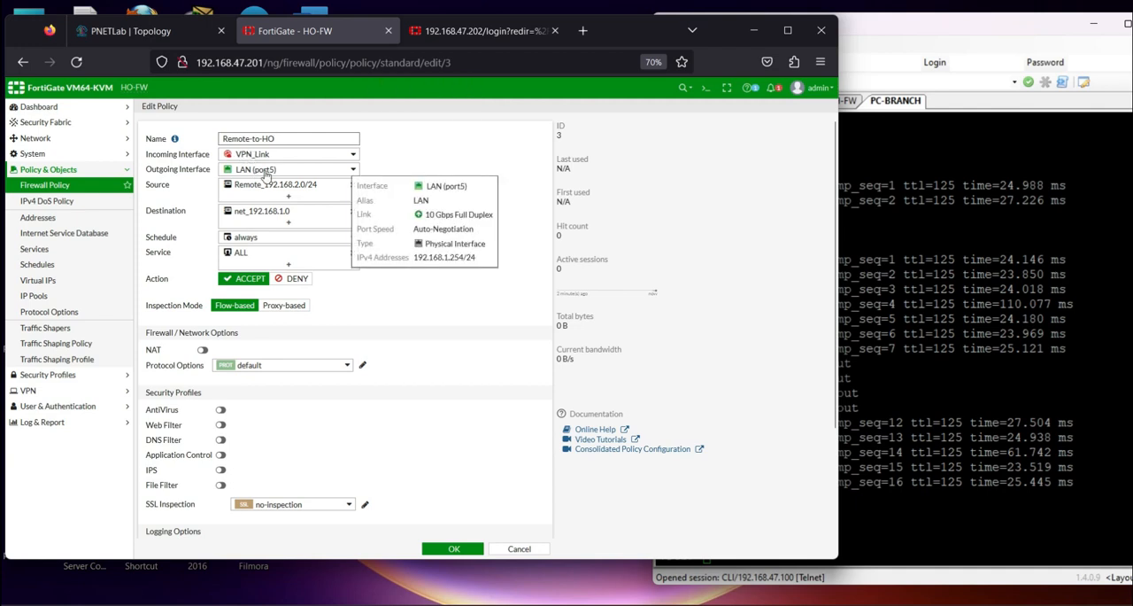
mouse_move(278, 218)
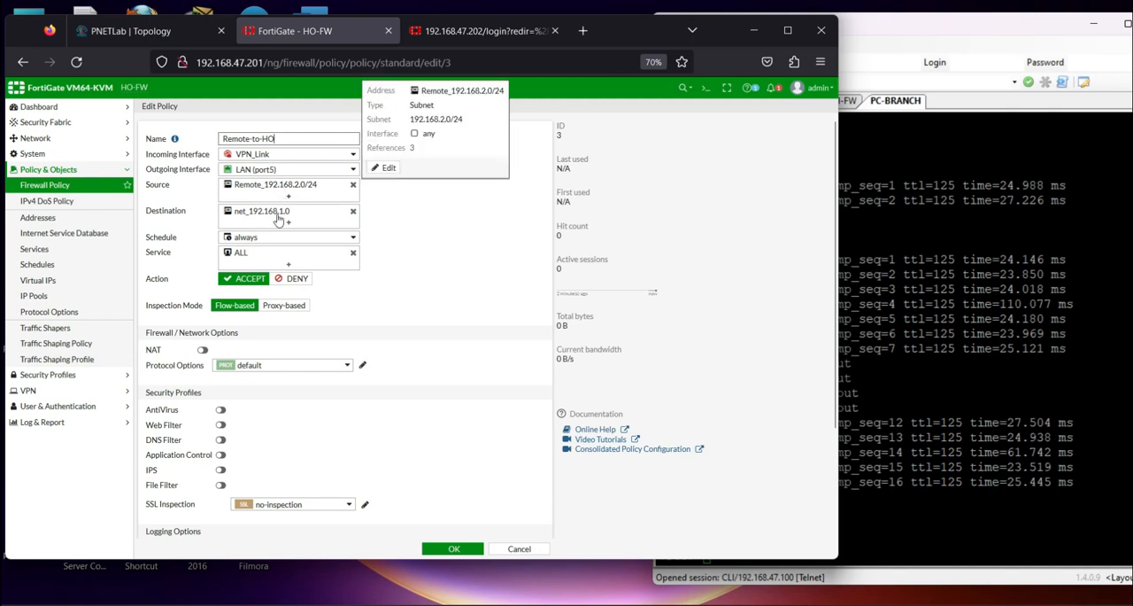
scroll(235, 510, "down", 3)
left_click(214, 508)
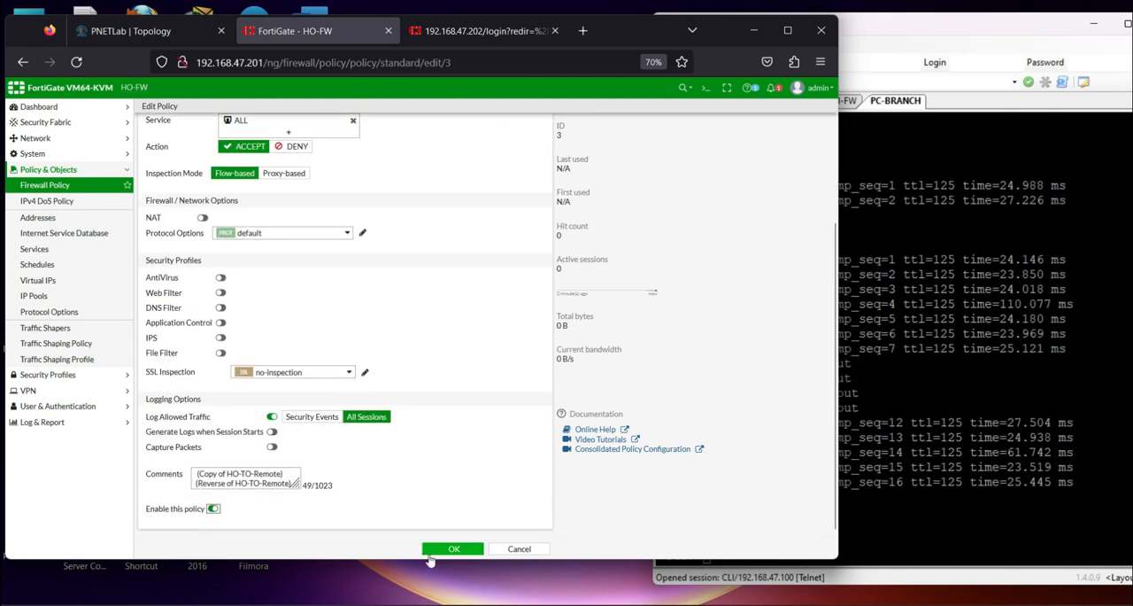
left_click(436, 549)
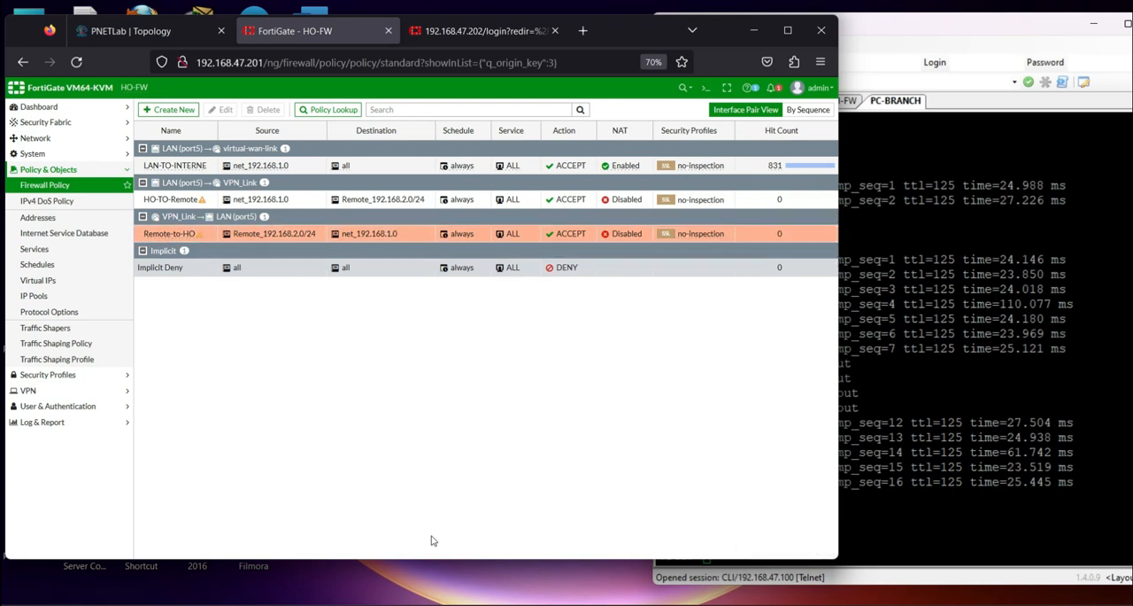
Move the HQ-TO-Remote SD-WAN rule above SDWAN-LAN-to-Internet and reopen the firewall policy list
left_click(139, 235)
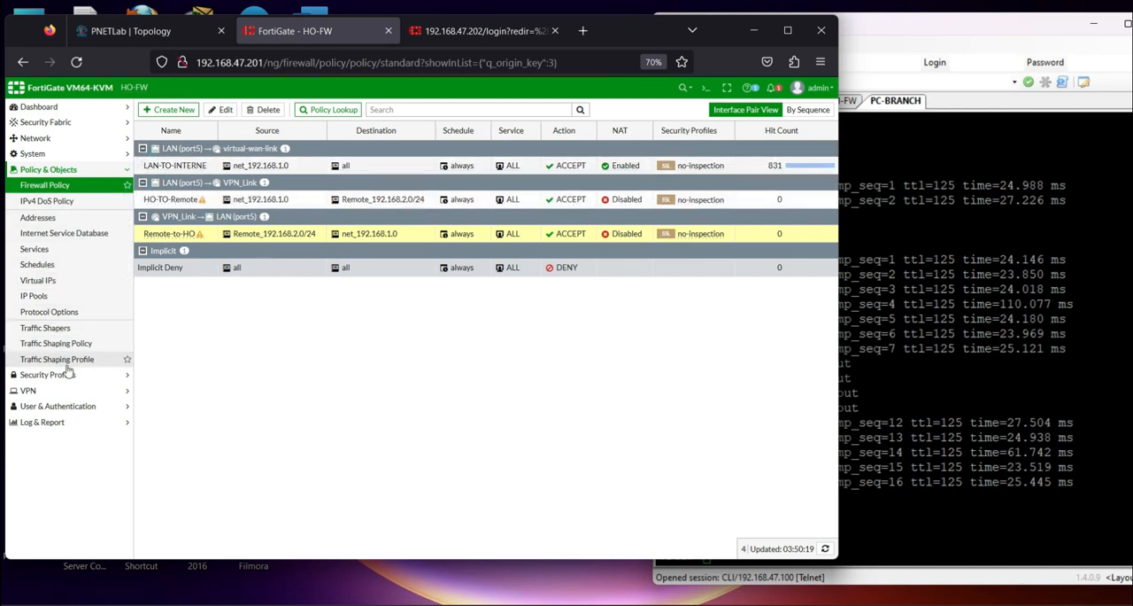
left_click(26, 138)
left_click(46, 217)
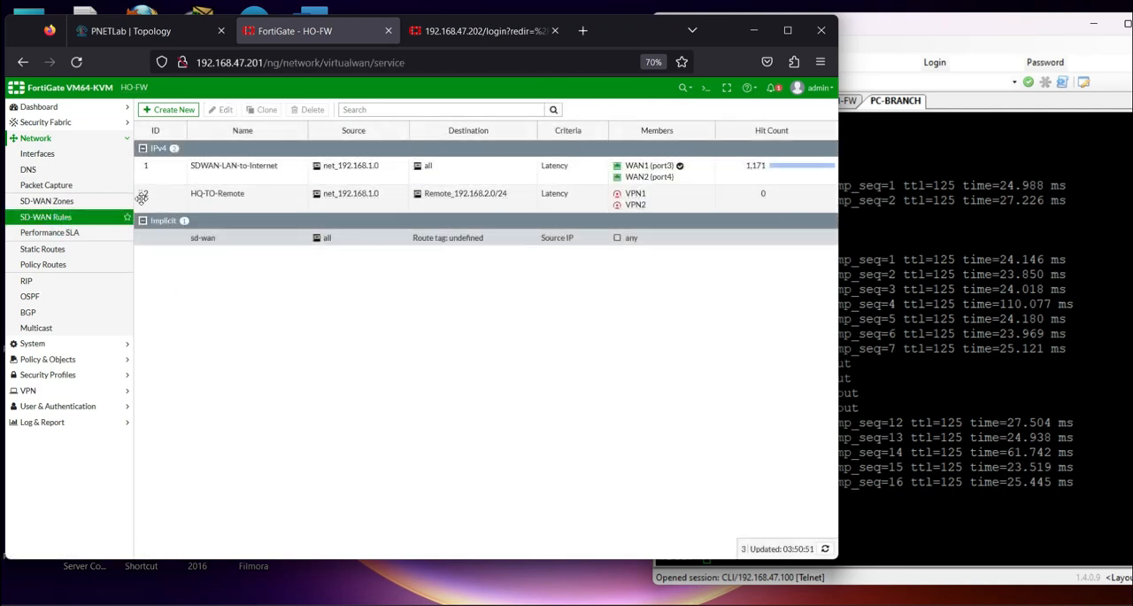
left_click_drag(140, 196, 142, 166)
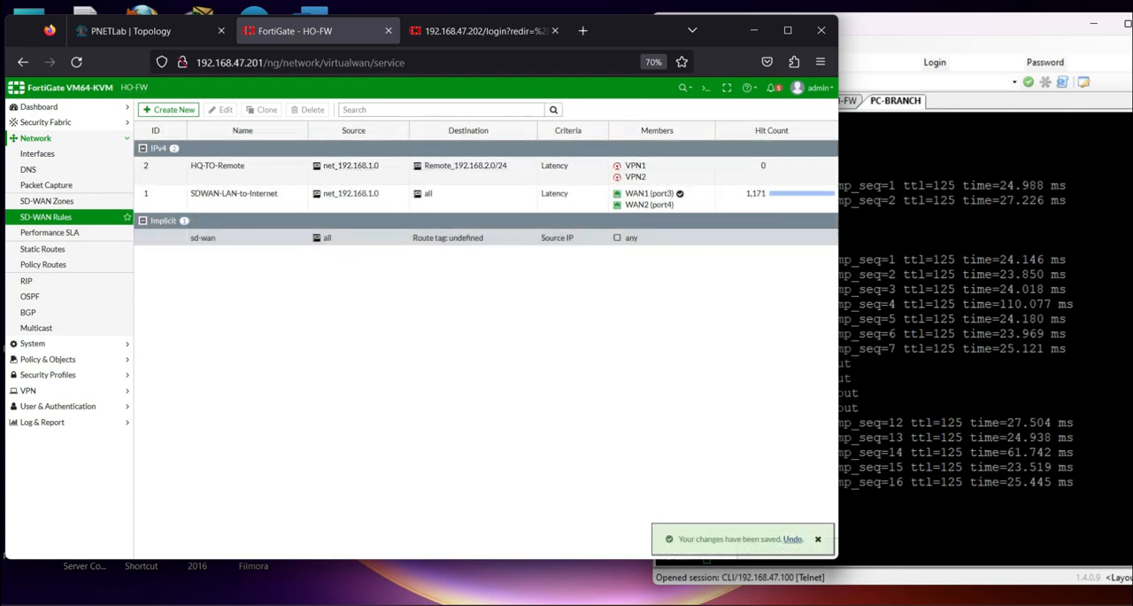
left_click(53, 359)
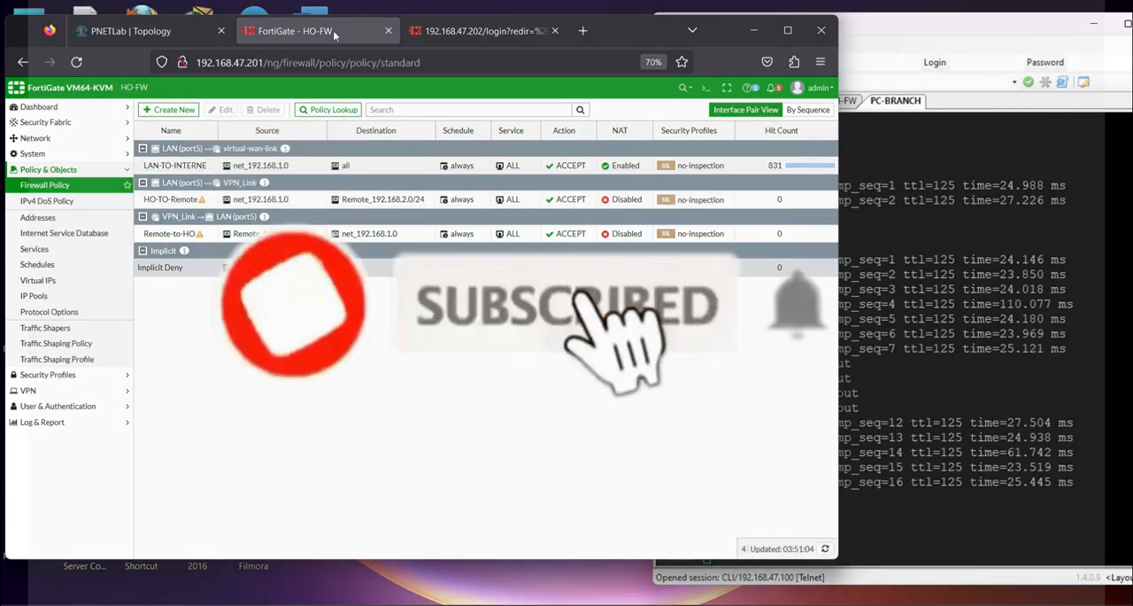
Switch to BRANCH-FW at 192.168.47.202 and log in as admin with the account password
left_click(124, 36)
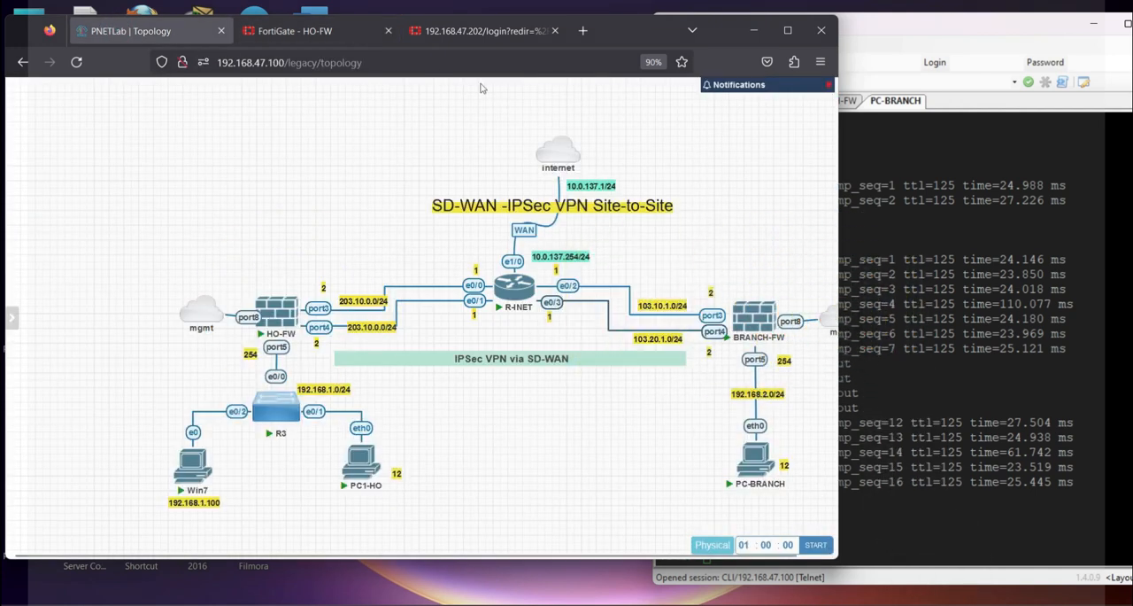
left_click(455, 31)
left_click(388, 328)
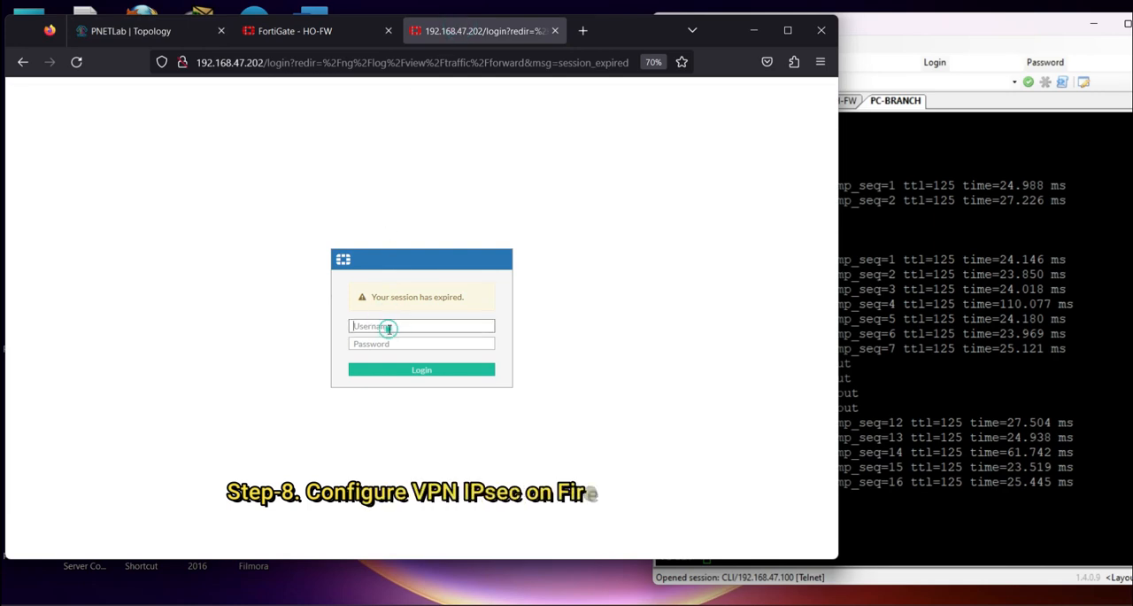
type("admin")
key("Tab")
type("a")
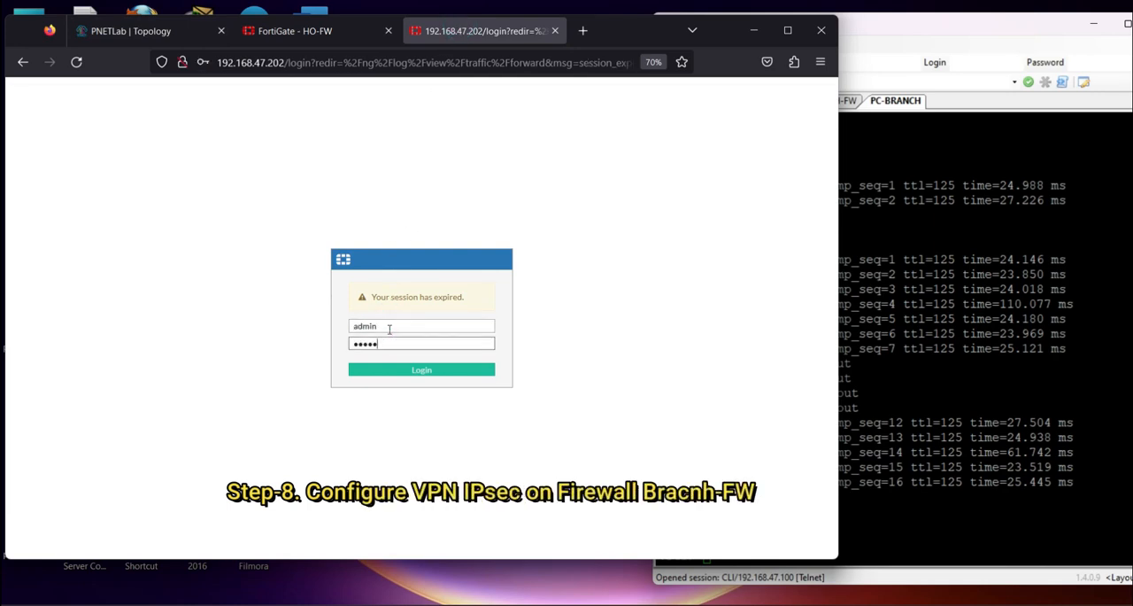
key("Return")
left_click(392, 253)
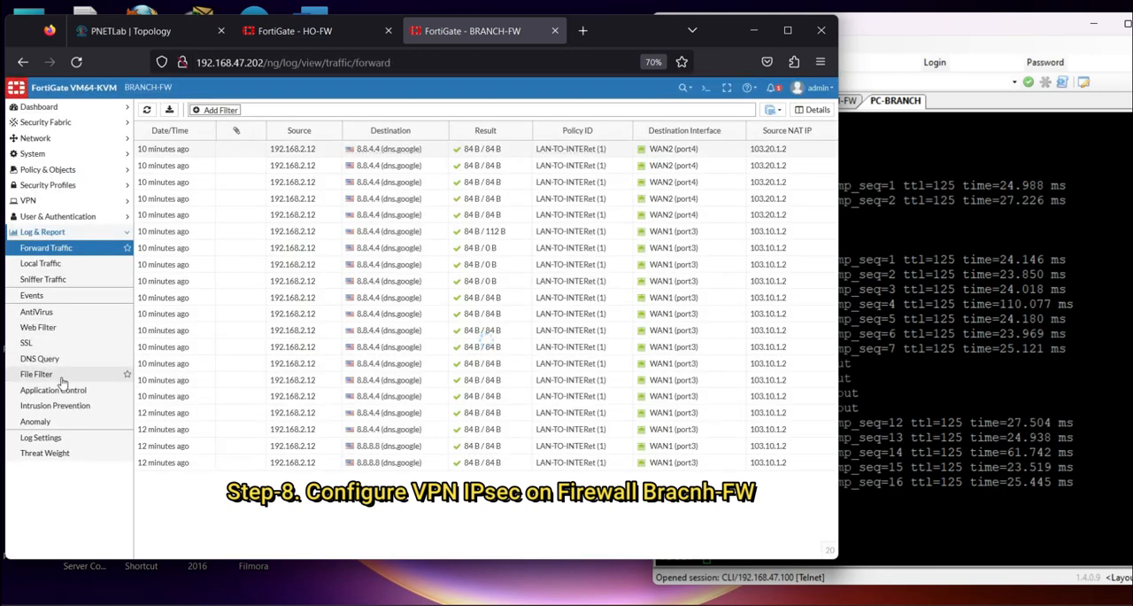
Start a new IPsec VPN tunnel on BRANCH-FW named VPN1 using the Custom template
left_click(62, 201)
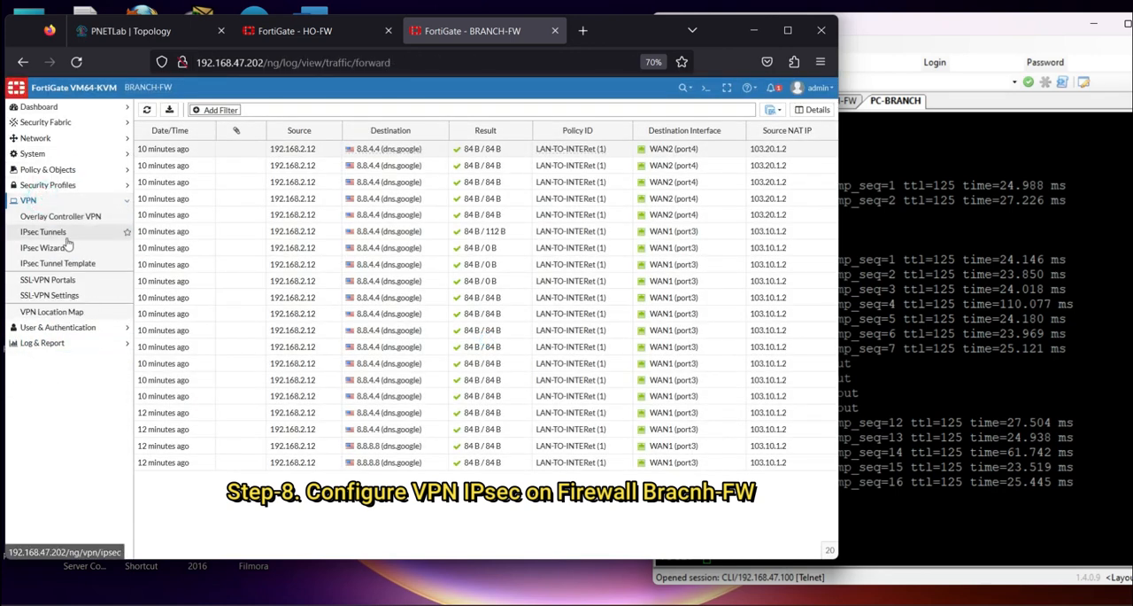
left_click(68, 247)
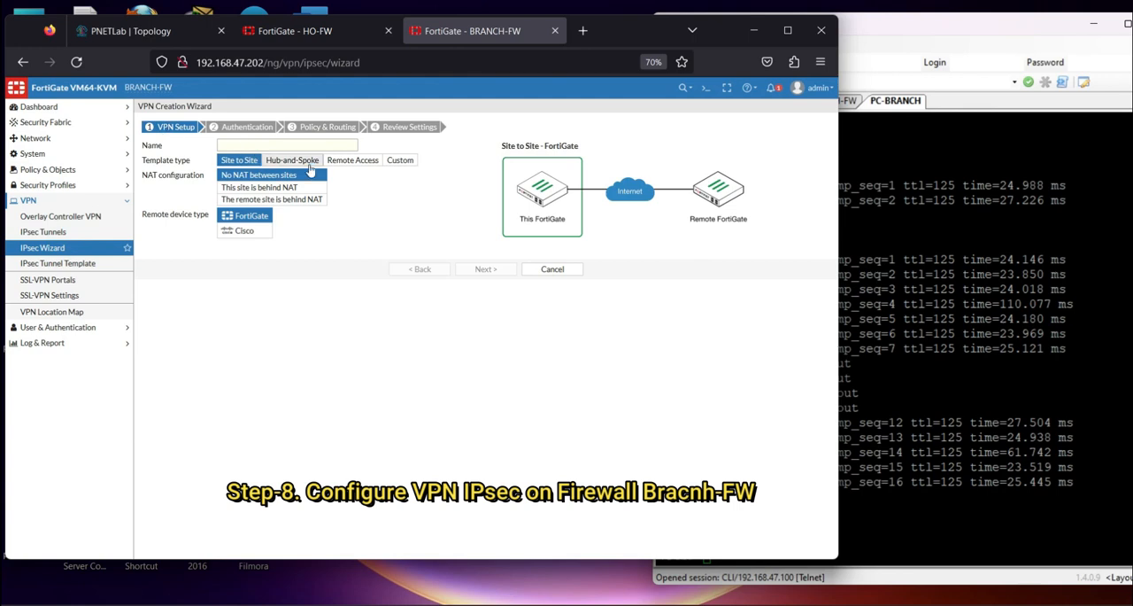
left_click(400, 160)
left_click(241, 145)
key("Caps_Lock")
type("VP")
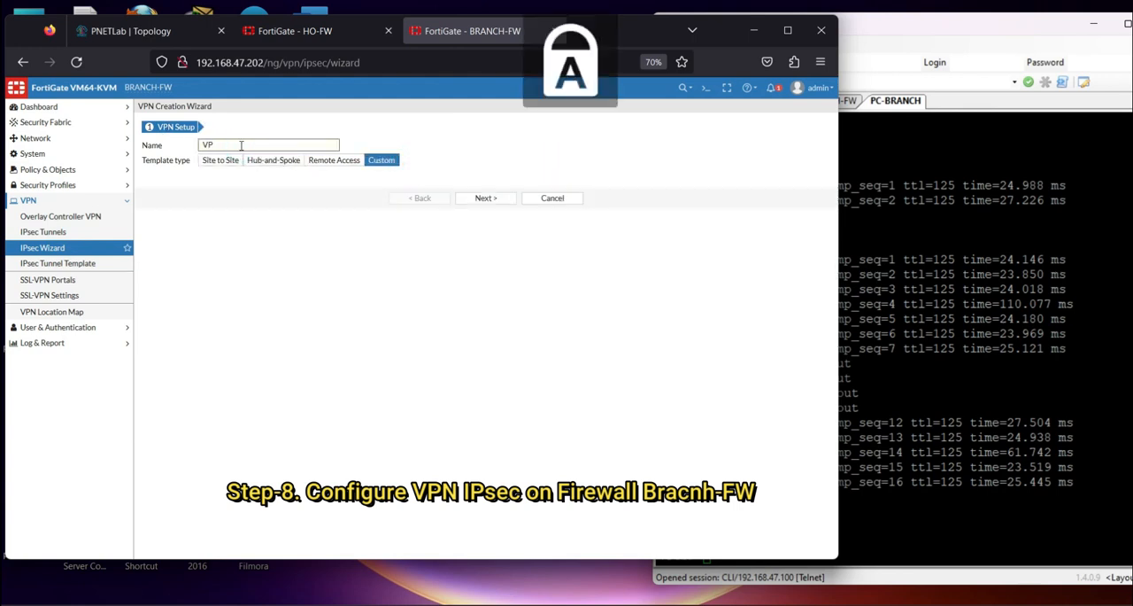
type("N1")
left_click(485, 197)
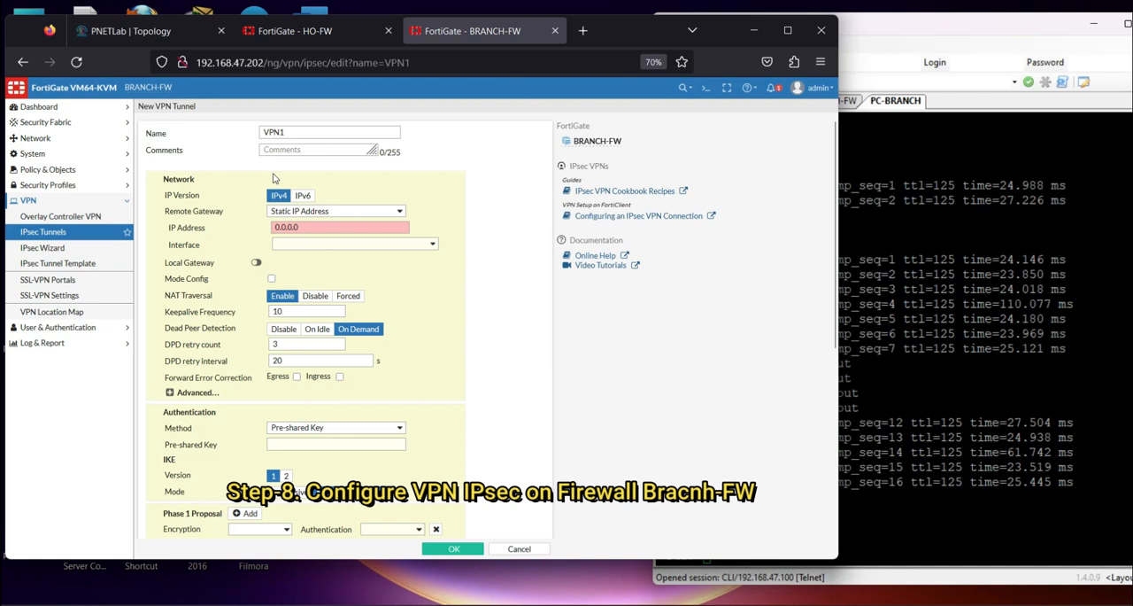
Set VPN1's remote gateway IP address to 203.10.0.2 and its interface to WAN1 (port3)
left_click(319, 228)
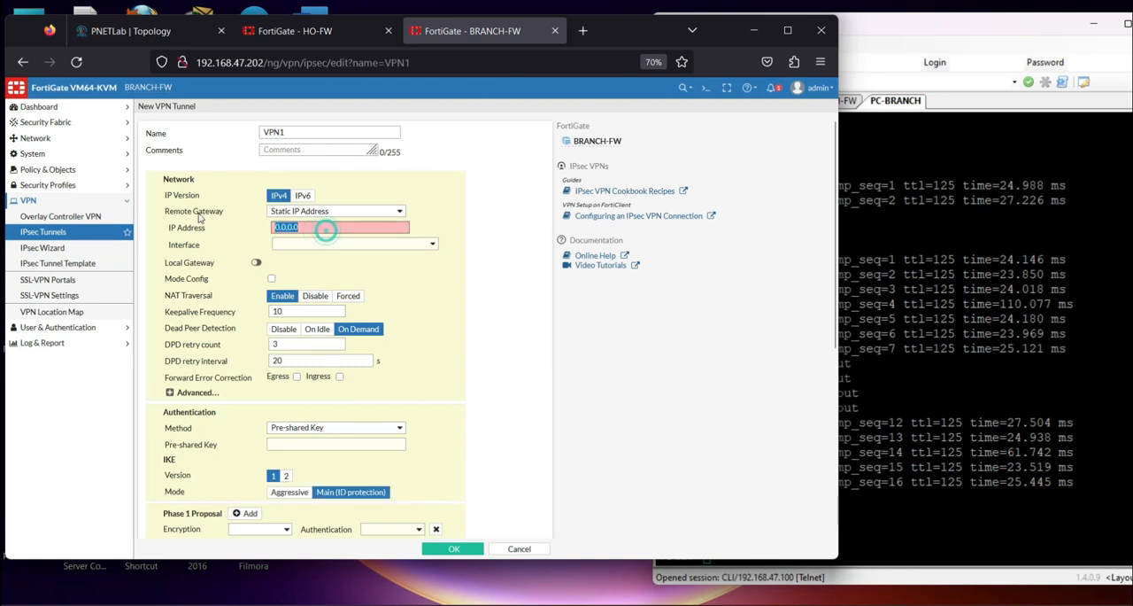
key("Caps_Lock")
type("203.10.0.2")
left_click(347, 245)
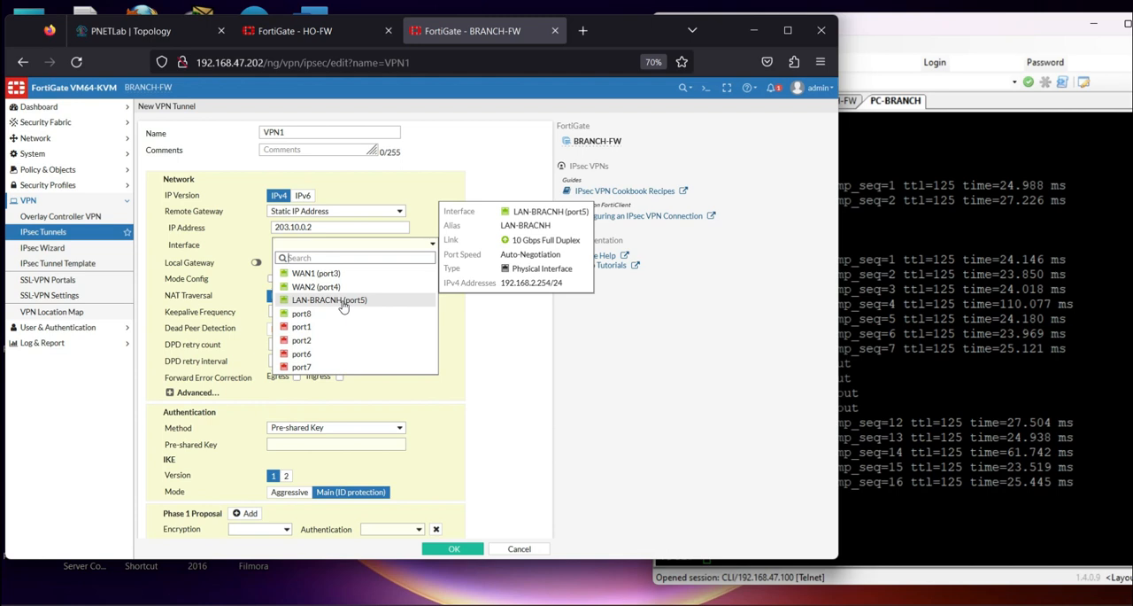
left_click(342, 273)
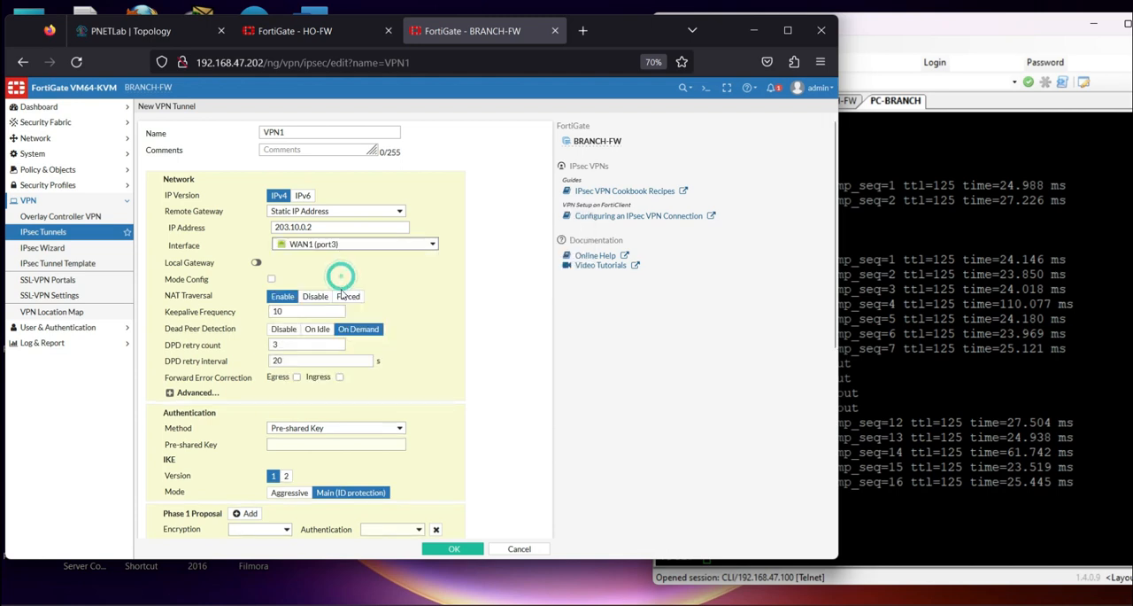
Enter the pre-shared key for VPN1's authentication
scroll(341, 378, "down", 2)
left_click(309, 275)
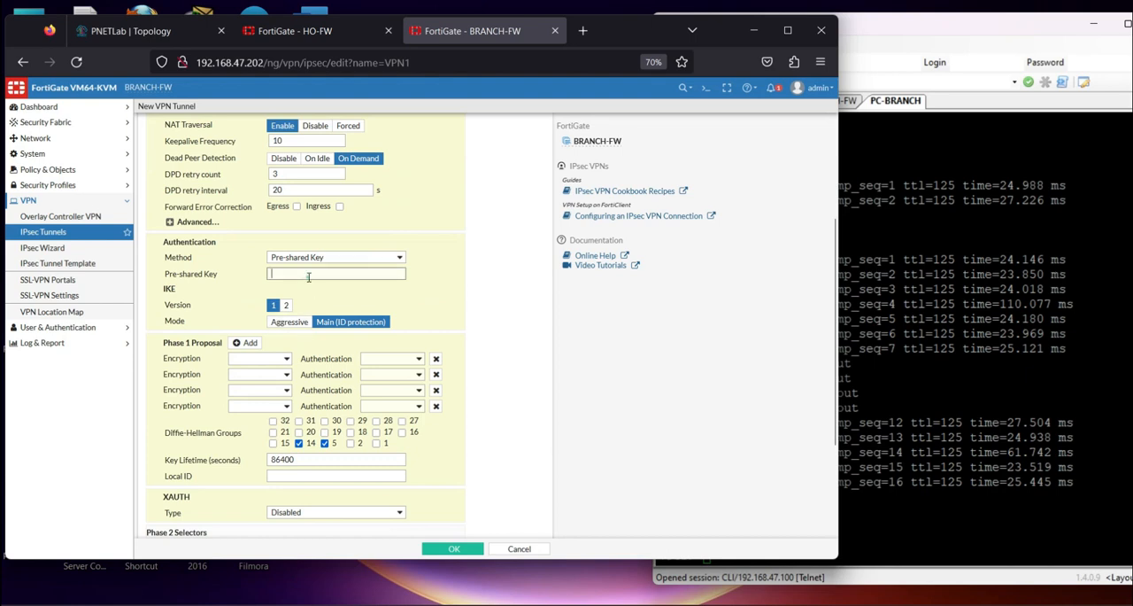
type("•••••")
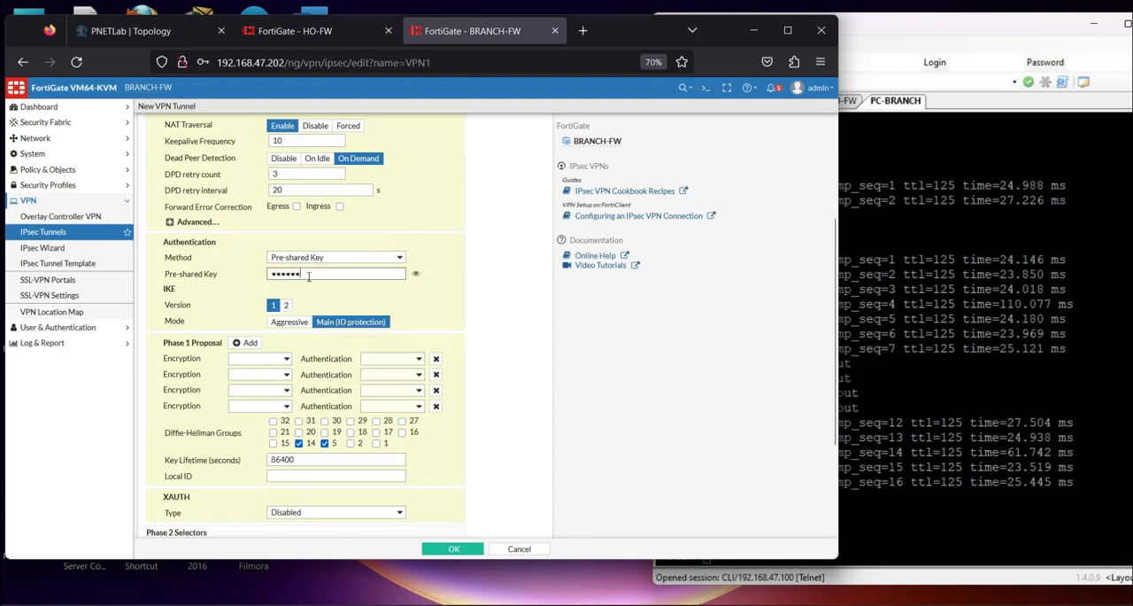
Reduce VPN1's Phase 1 proposal to a single entry with DES encryption and SHA1 authentication
left_click(436, 359)
left_click(435, 358)
left_click(436, 359)
left_click(285, 360)
left_click(248, 373)
left_click(418, 358)
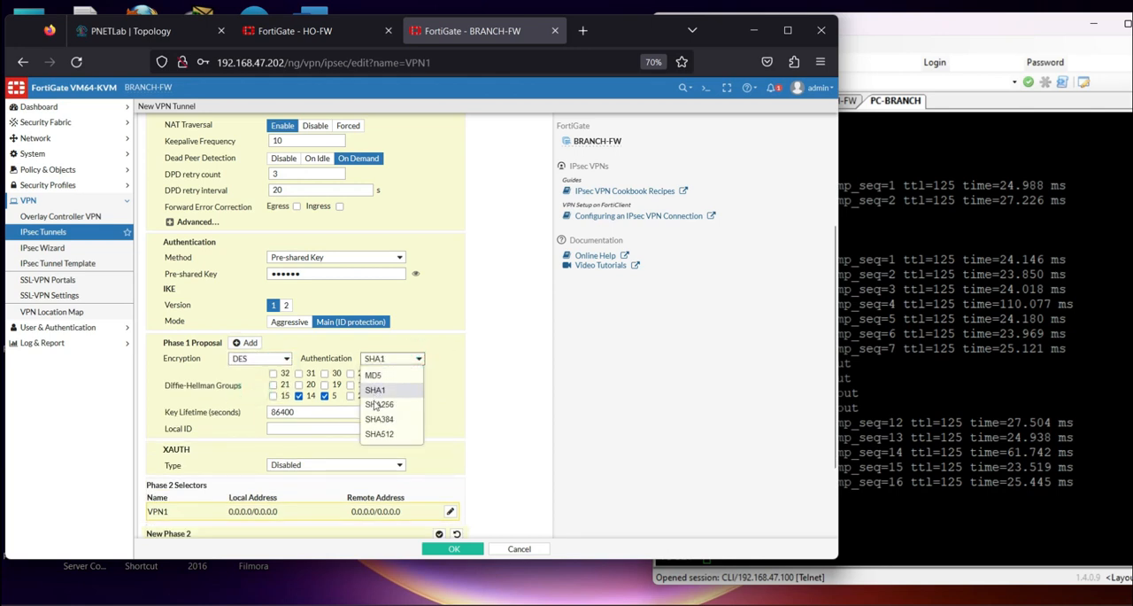
left_click(379, 390)
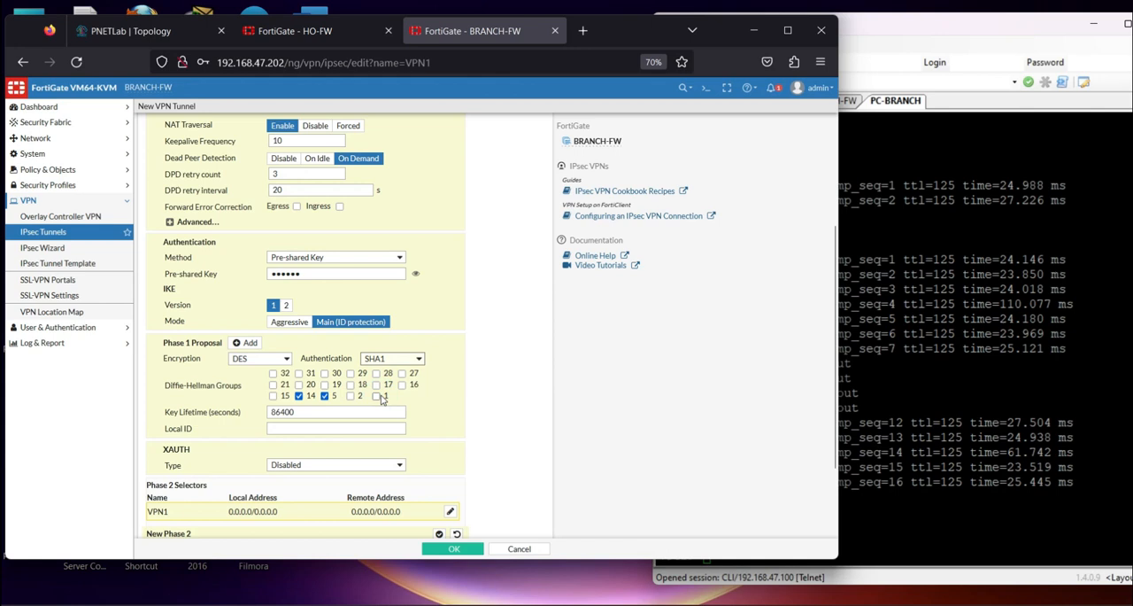
scroll(381, 399, "down", 3)
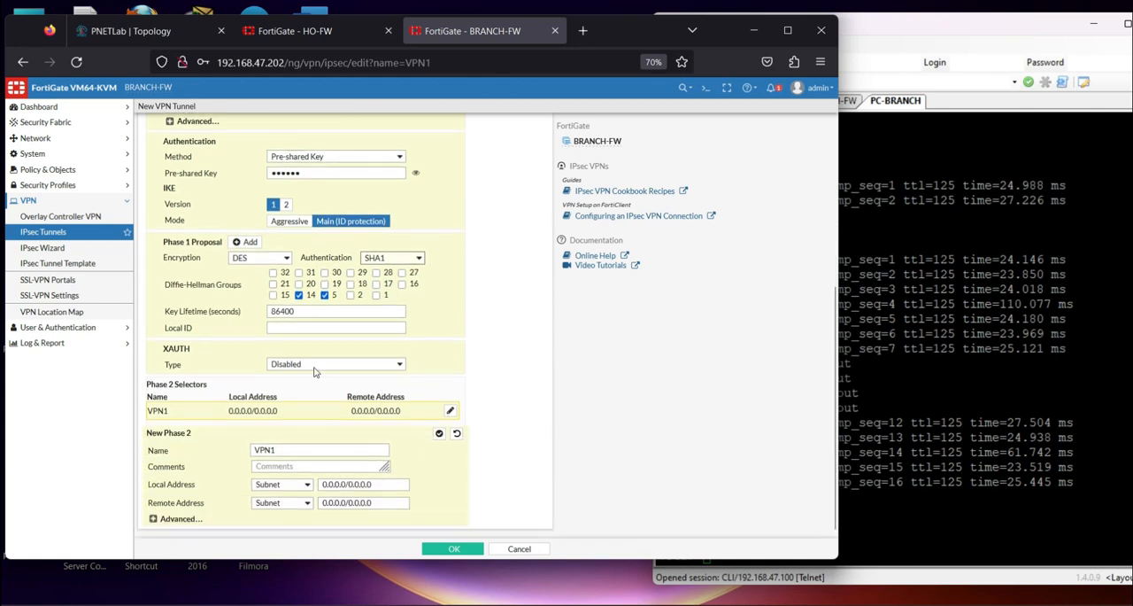
Set the local address subnet of VPN1's Phase 2 selector to 192.168.2.0/24
triple_click(377, 485)
type("192.168")
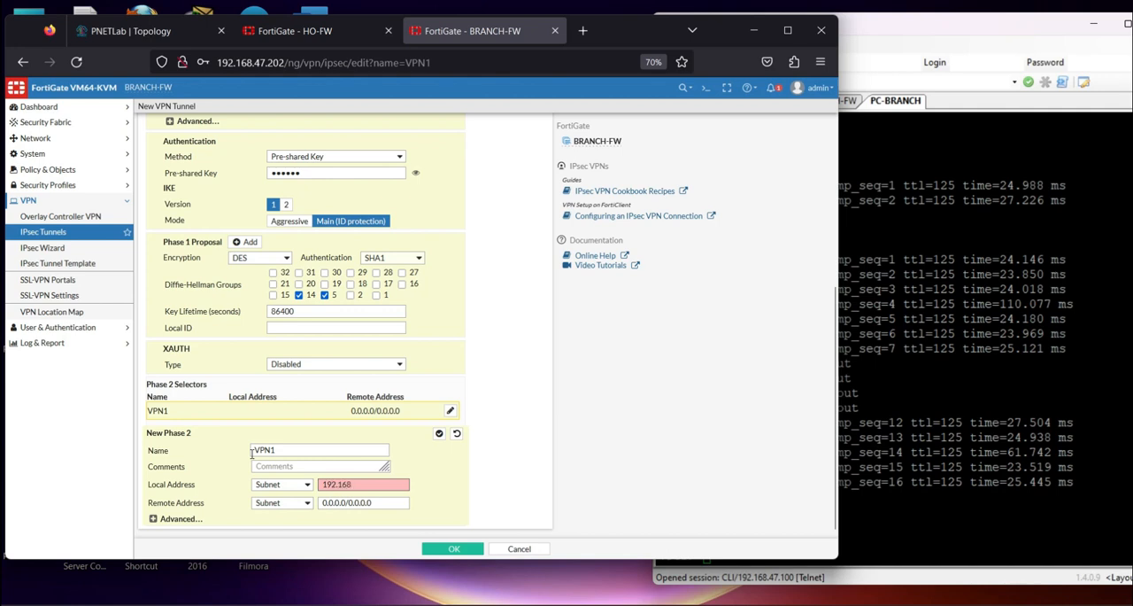
type(".2.0/24")
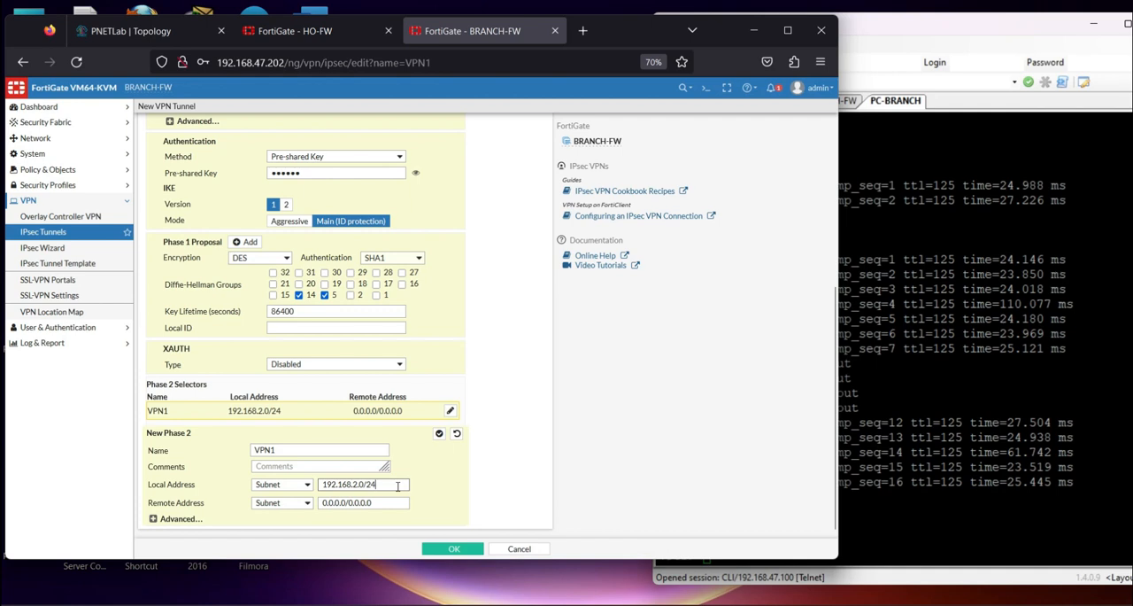
Check the lab topology and set the Phase 2 selector's remote address subnet to 192.168.1.0/24
left_click_drag(398, 485, 301, 479)
key("ctrl+c")
left_click(137, 32)
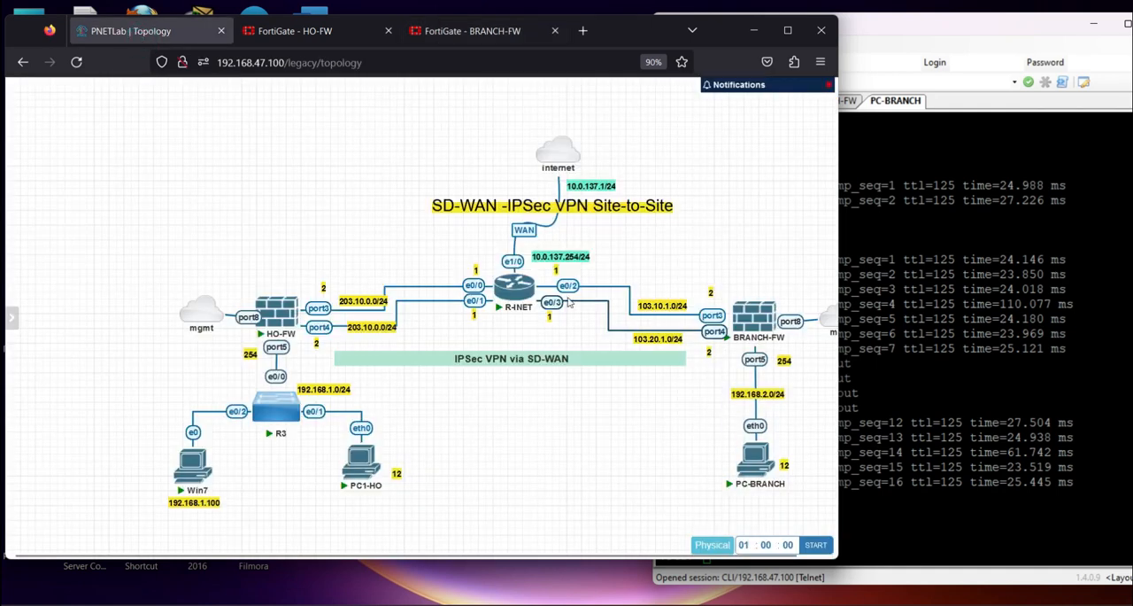
left_click(306, 31)
left_click(443, 31)
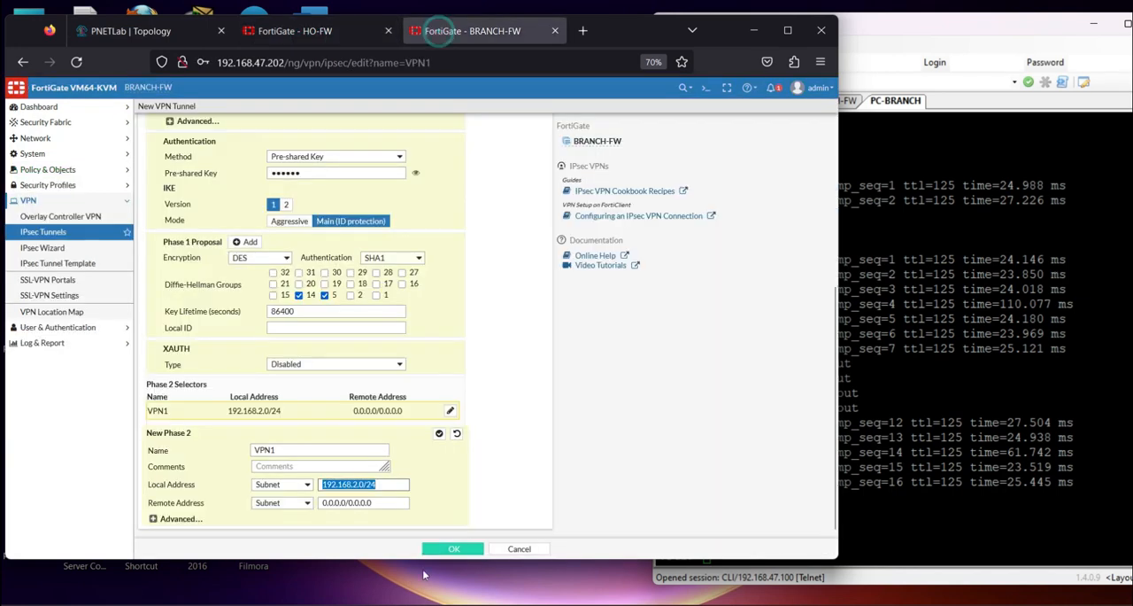
triple_click(390, 502)
key("ctrl+v")
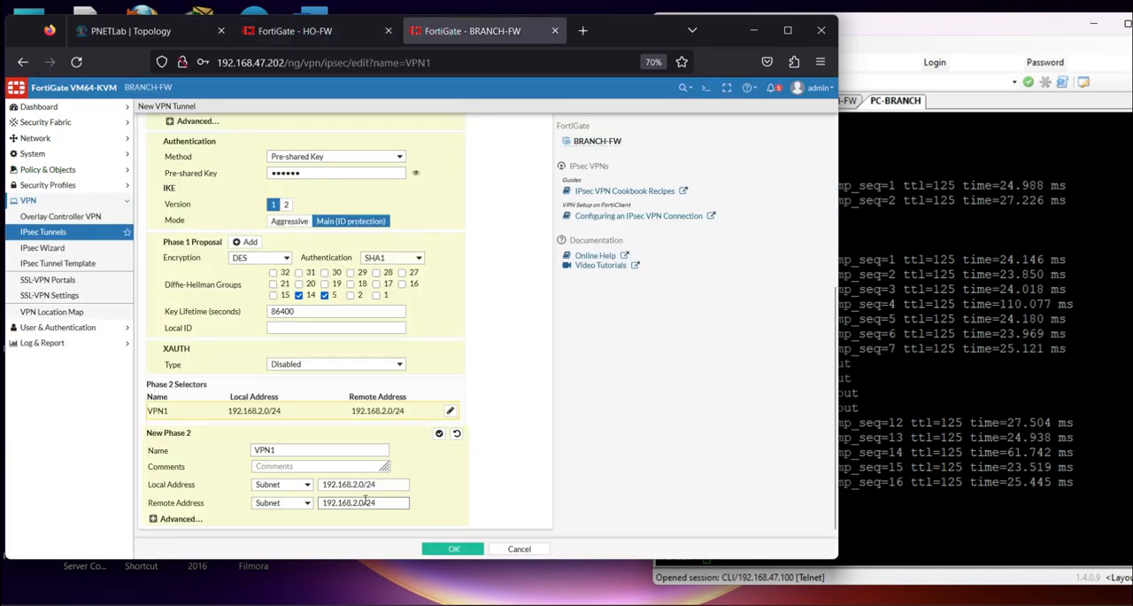
left_click(358, 503)
key("BackSpace")
type("1")
Reduce VPN1's Phase 2 proposal to a single entry with DES encryption and SHA256 authentication, and submit the tunnel
left_click(151, 518)
scroll(270, 484, "down", 5)
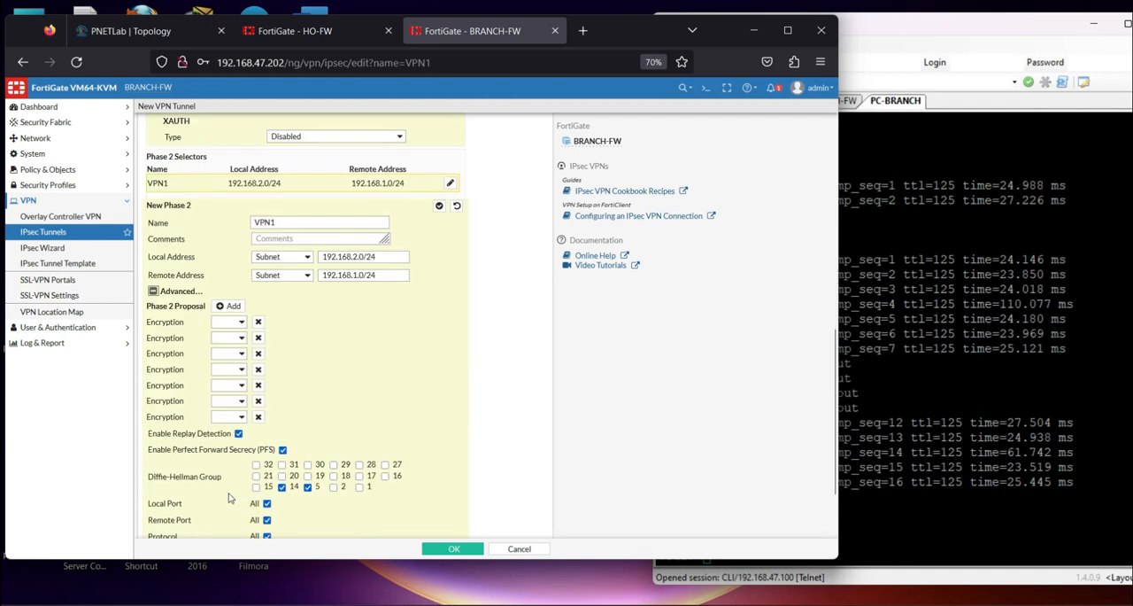
left_click(258, 324)
left_click(257, 323)
left_click(258, 323)
left_click(258, 323)
left_click(258, 323)
left_click(257, 324)
left_click(244, 332)
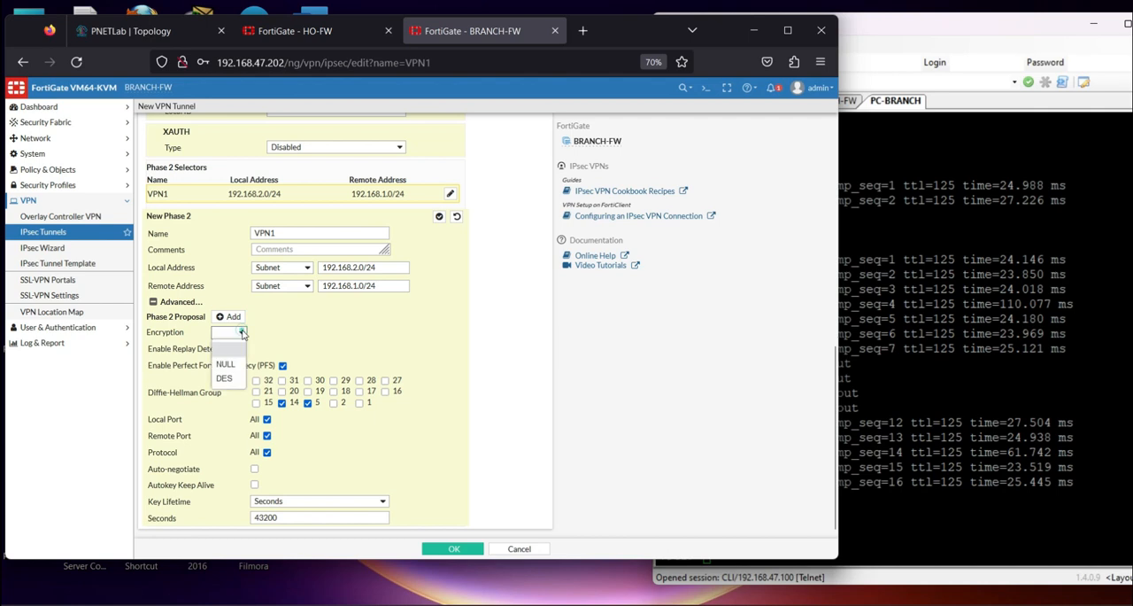
left_click(222, 378)
left_click(386, 335)
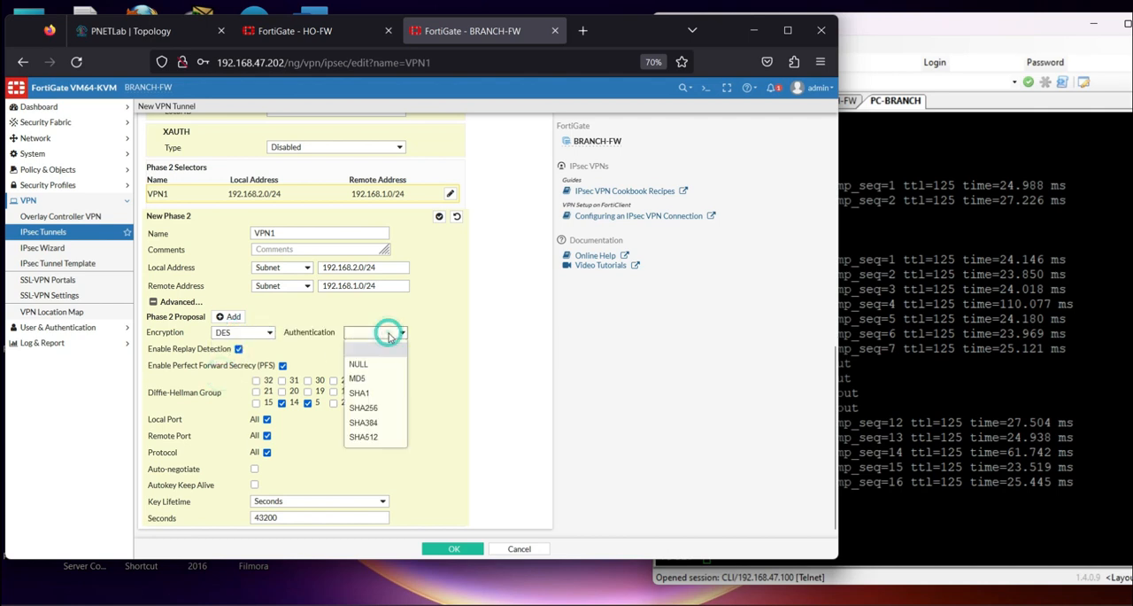
left_click(372, 404)
scroll(372, 403, "up", 5)
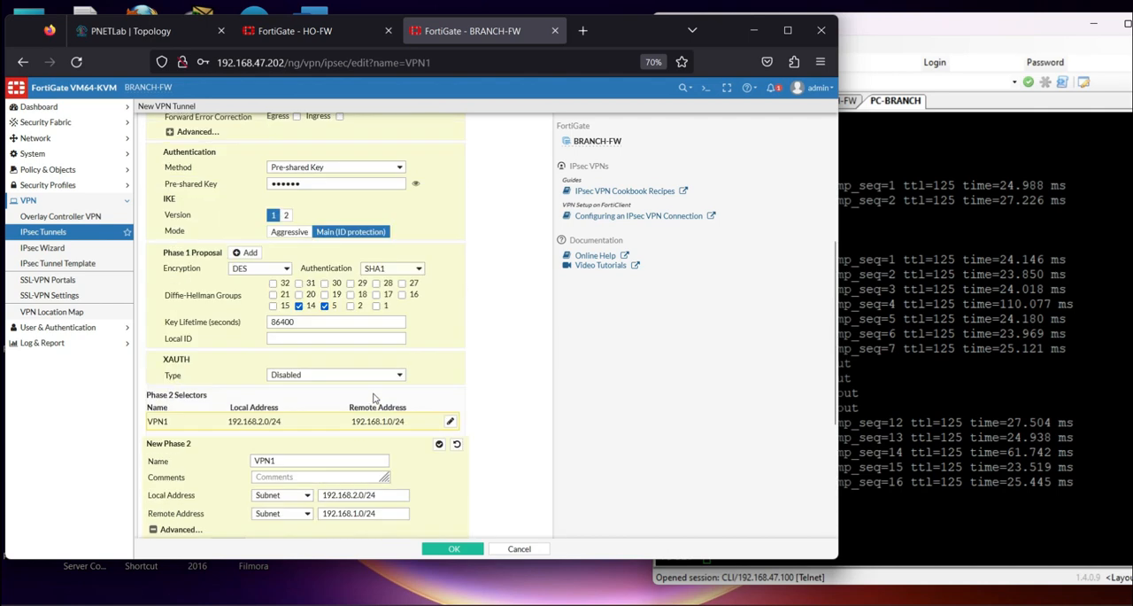
scroll(374, 398, "down", 5)
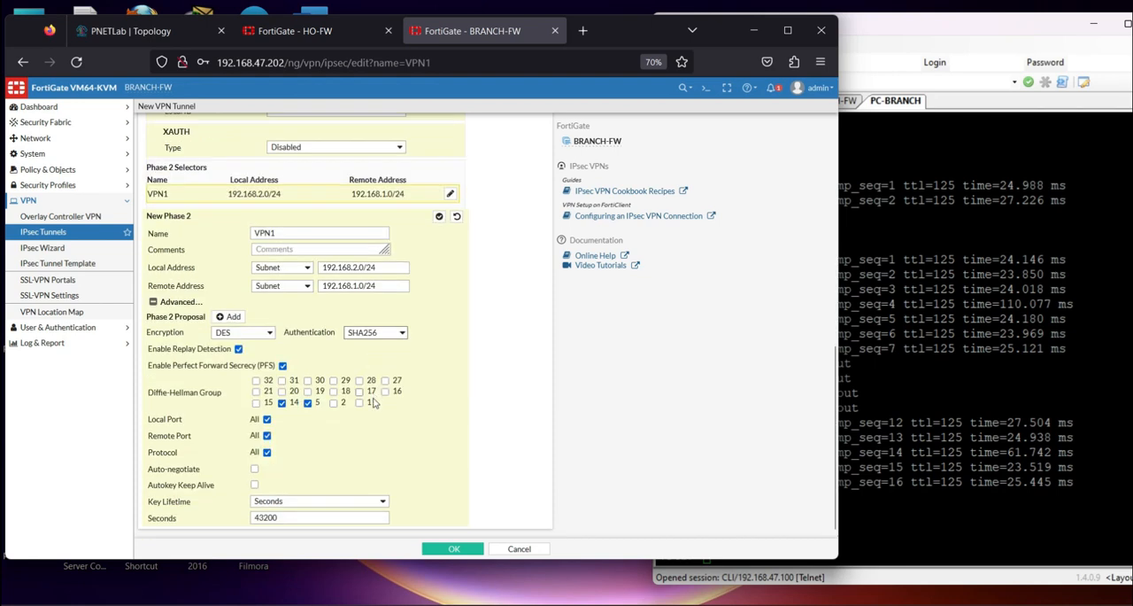
left_click(464, 550)
Change the authentication algorithm in VPN1's Phase 1 proposal to SHA256
left_click(410, 247)
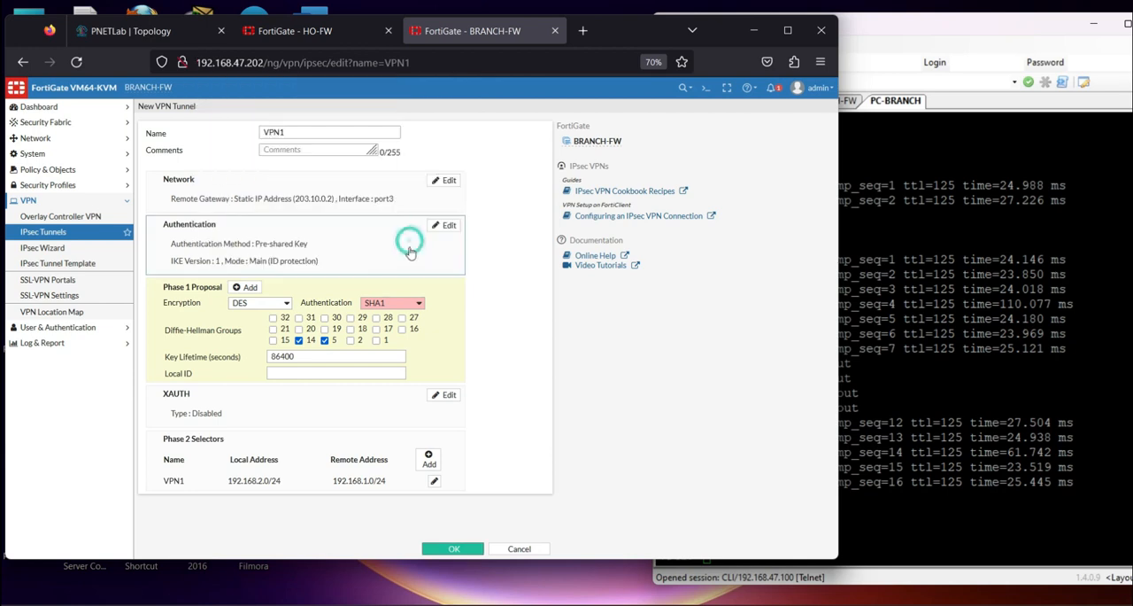
left_click(413, 303)
left_click(413, 304)
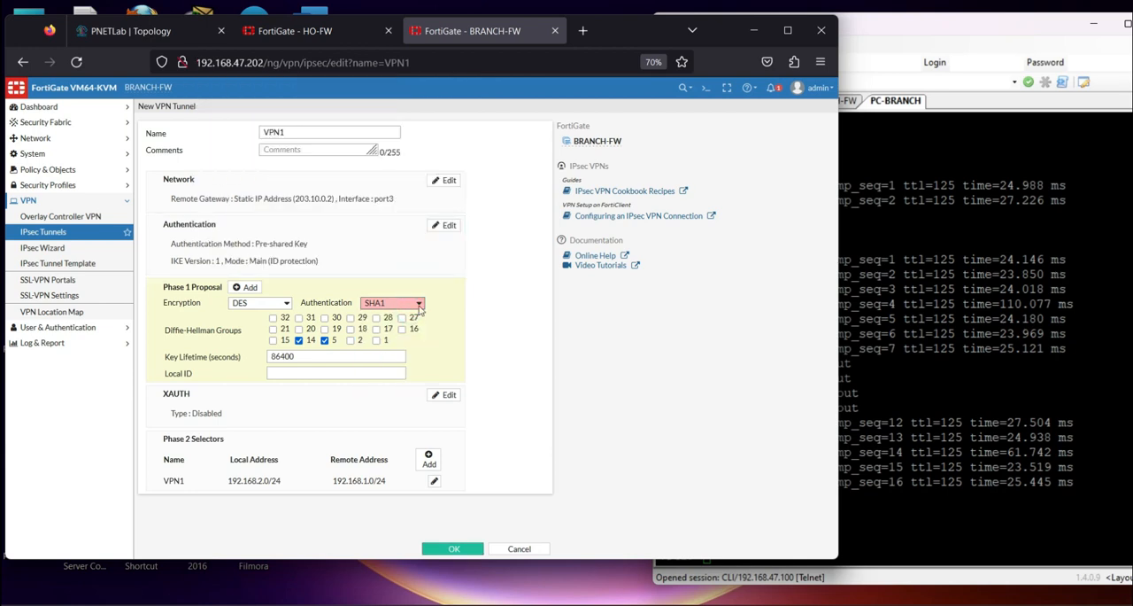
left_click(418, 305)
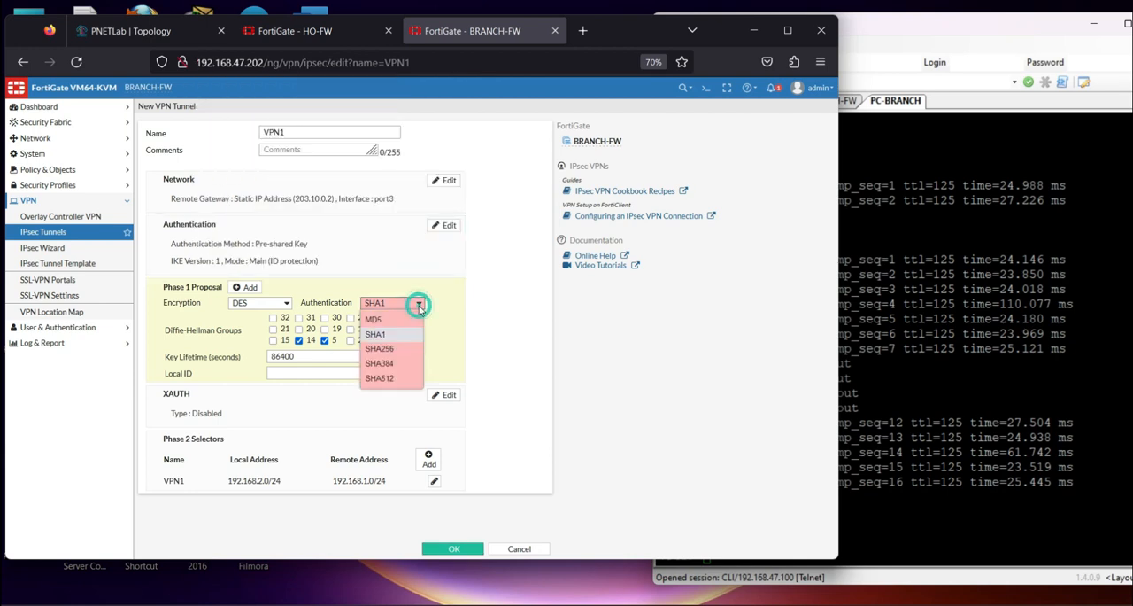
left_click(395, 350)
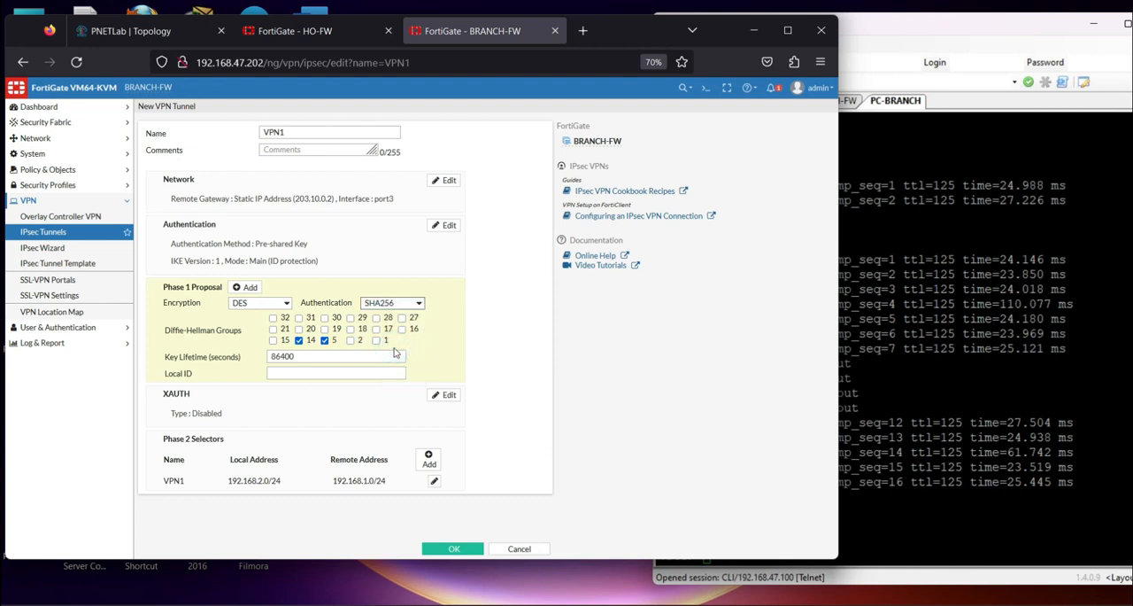
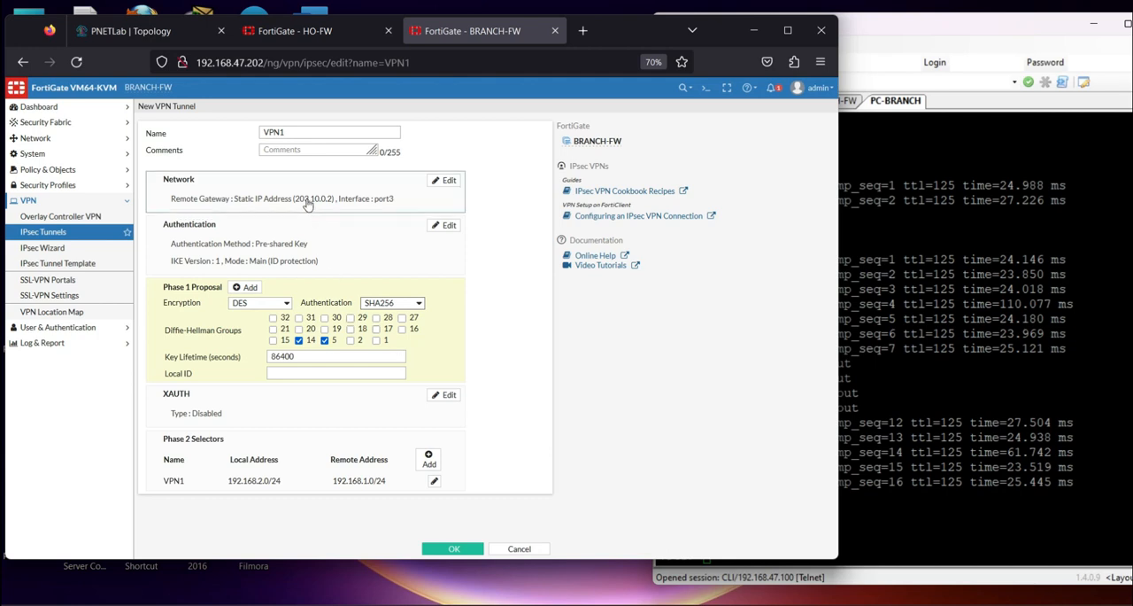
Check VPN1's Phase 2 proposal, set the authentication algorithm in its Phase 1 proposal to SHA1, and save the tunnel
left_click(435, 482)
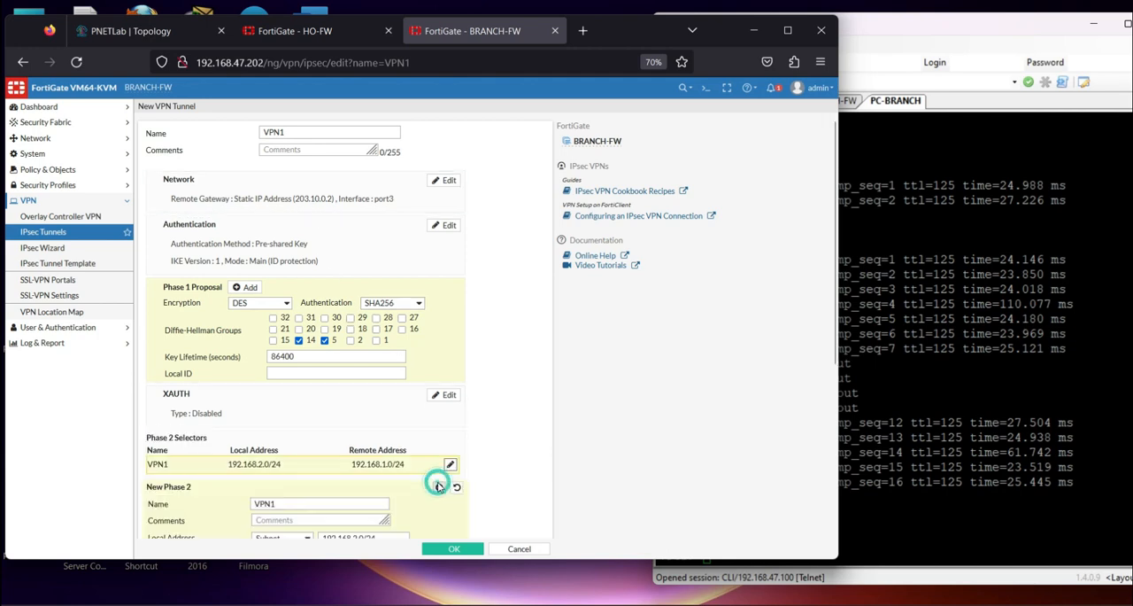
scroll(395, 483, "down", 3)
scroll(245, 471, "down", 1)
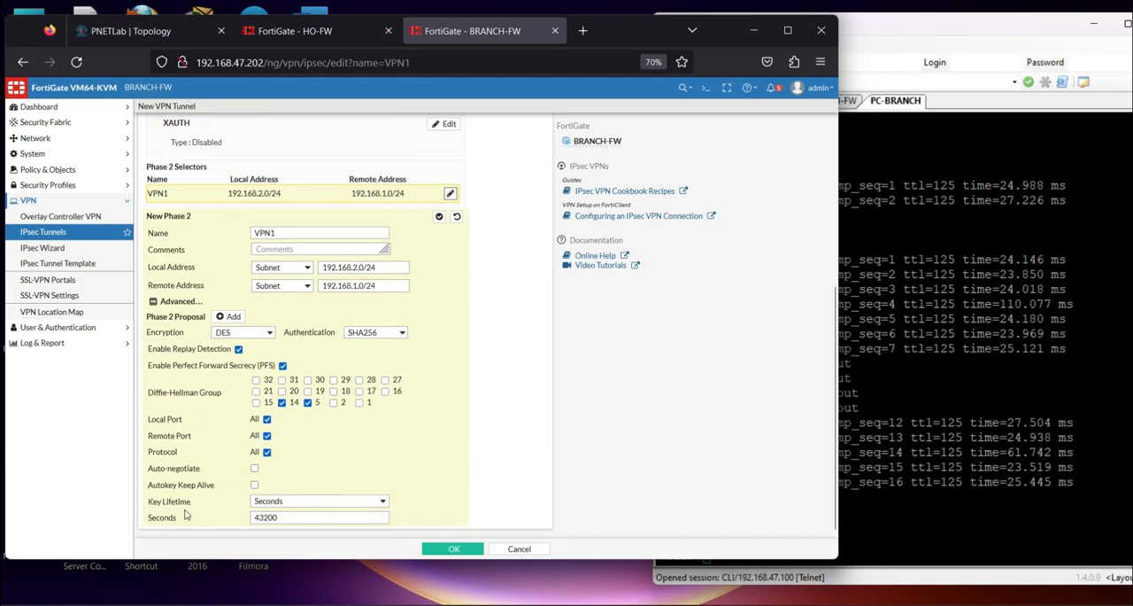
scroll(385, 356, "up", 2)
scroll(390, 354, "down", 2)
left_click(400, 334)
left_click(399, 333)
scroll(418, 327, "up", 3)
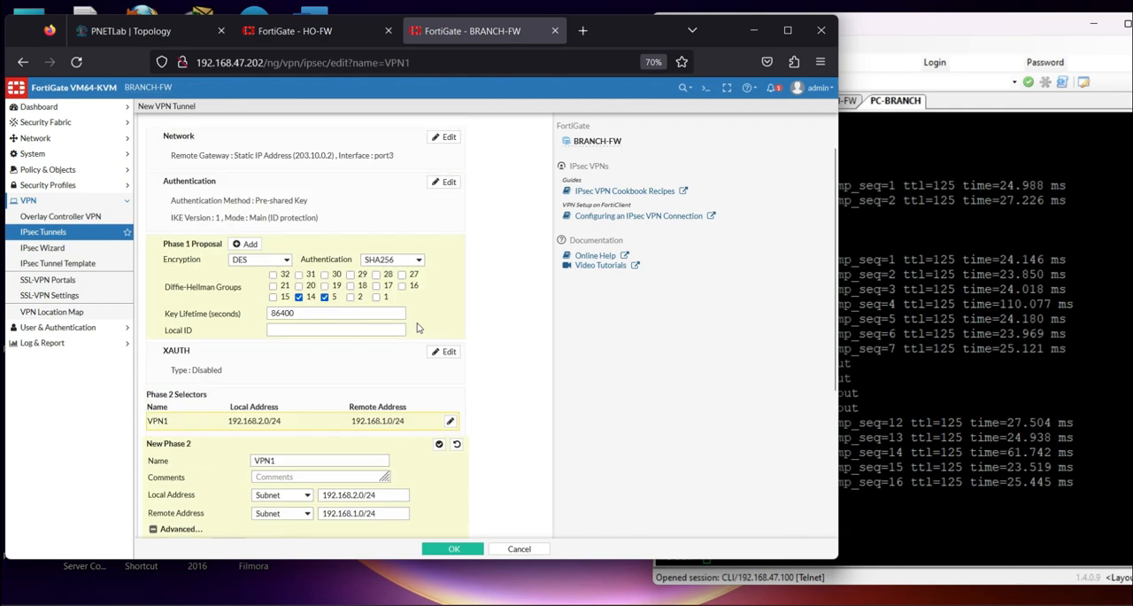
left_click(419, 261)
left_click(379, 292)
scroll(408, 363, "down", 3)
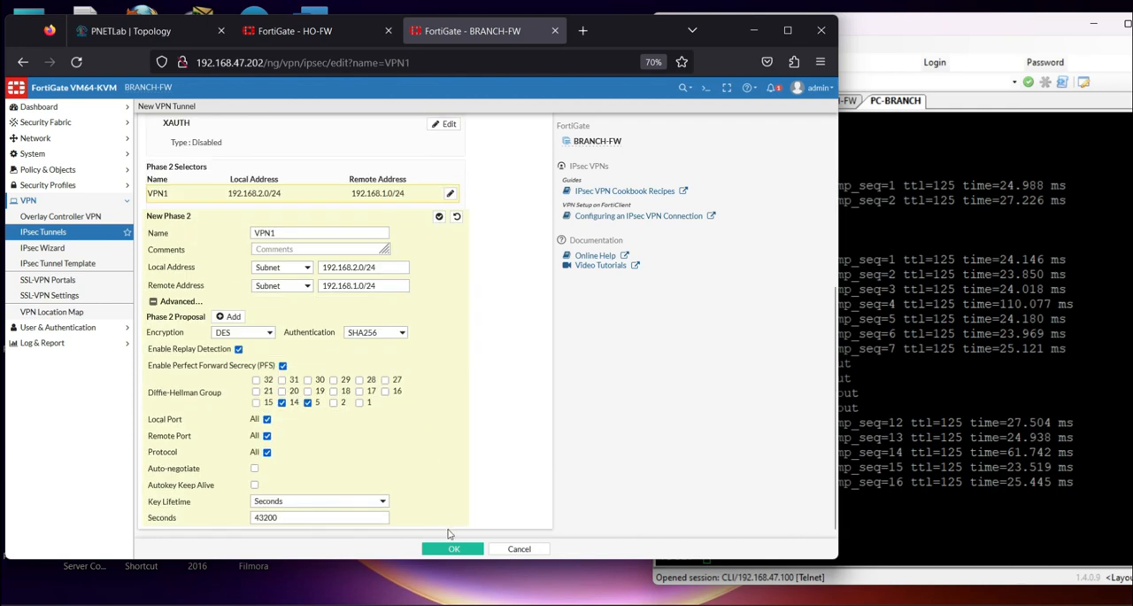
left_click(452, 548)
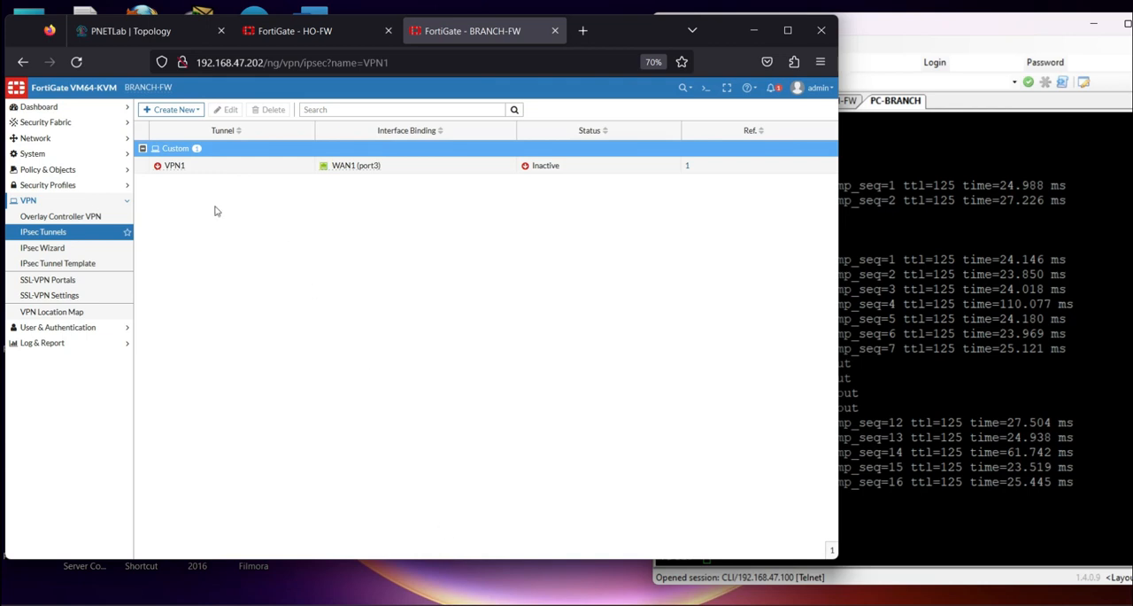
Begin a new custom IPsec tunnel named VPN2 on BRANCH-FW
left_click(173, 109)
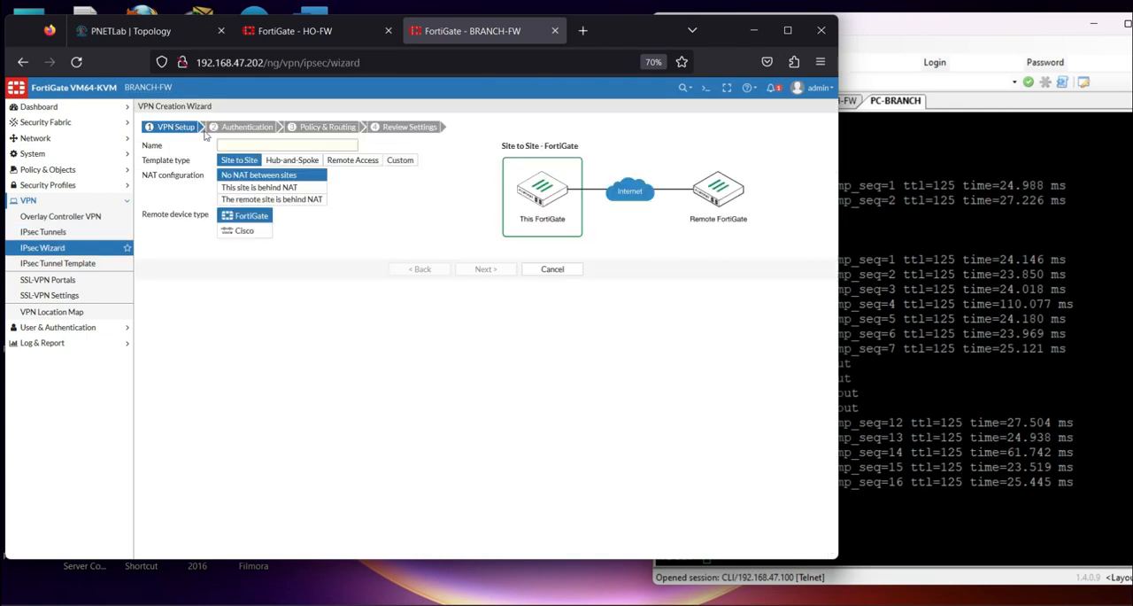
left_click(389, 159)
left_click(248, 142)
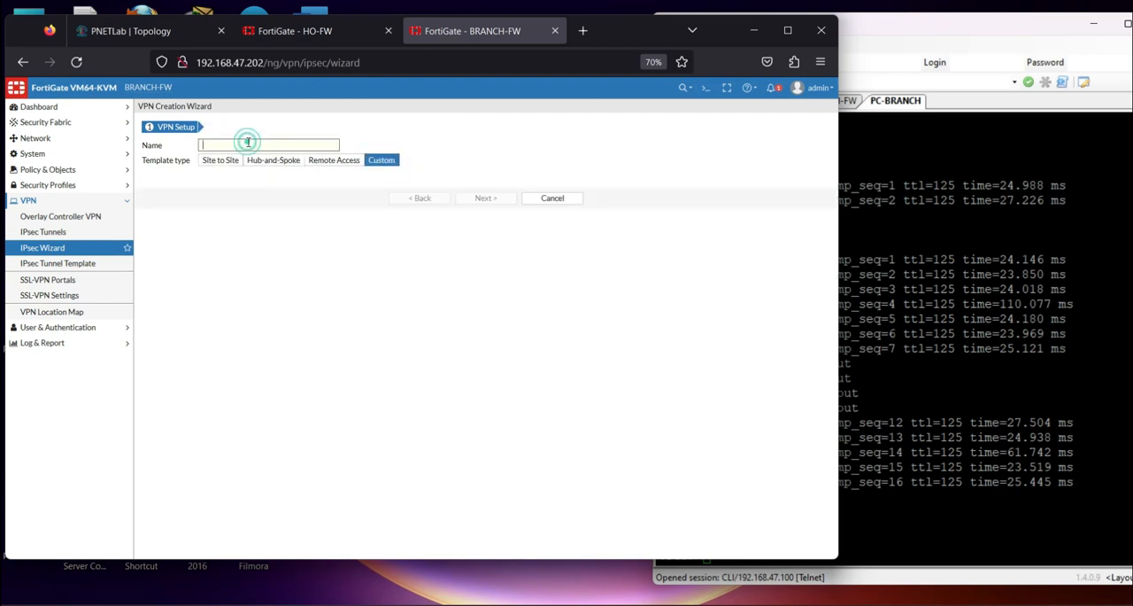
key("Caps_Lock")
type("VP")
left_click(486, 197)
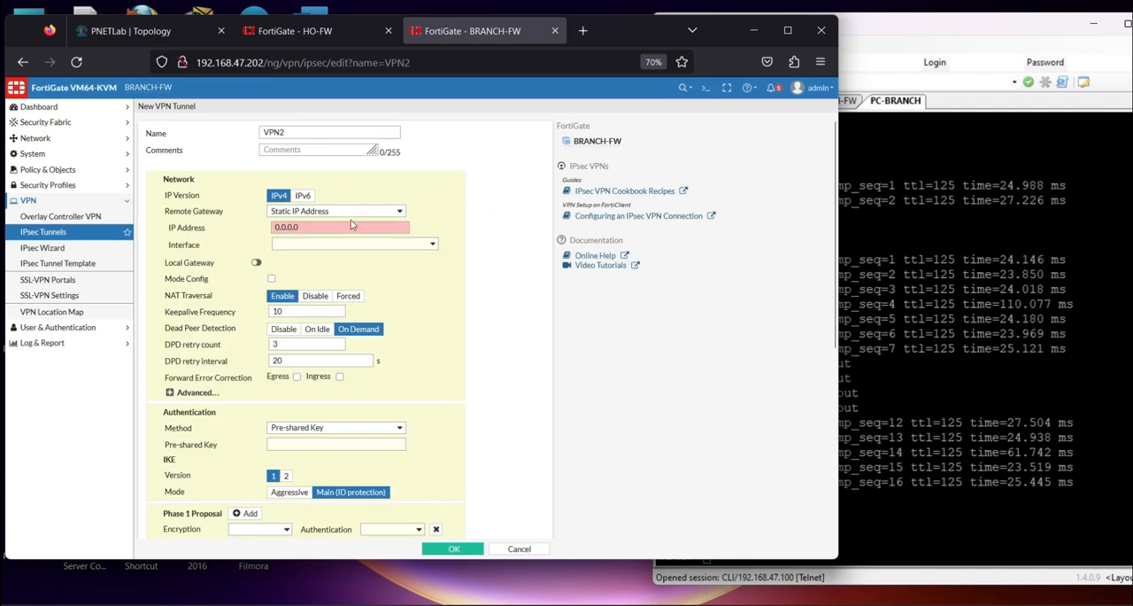
Set VPN2's remote gateway to 203.20.0.2 and, after checking the lab topology, its interface to WAN2 (port4)
left_click_drag(336, 227, 213, 217)
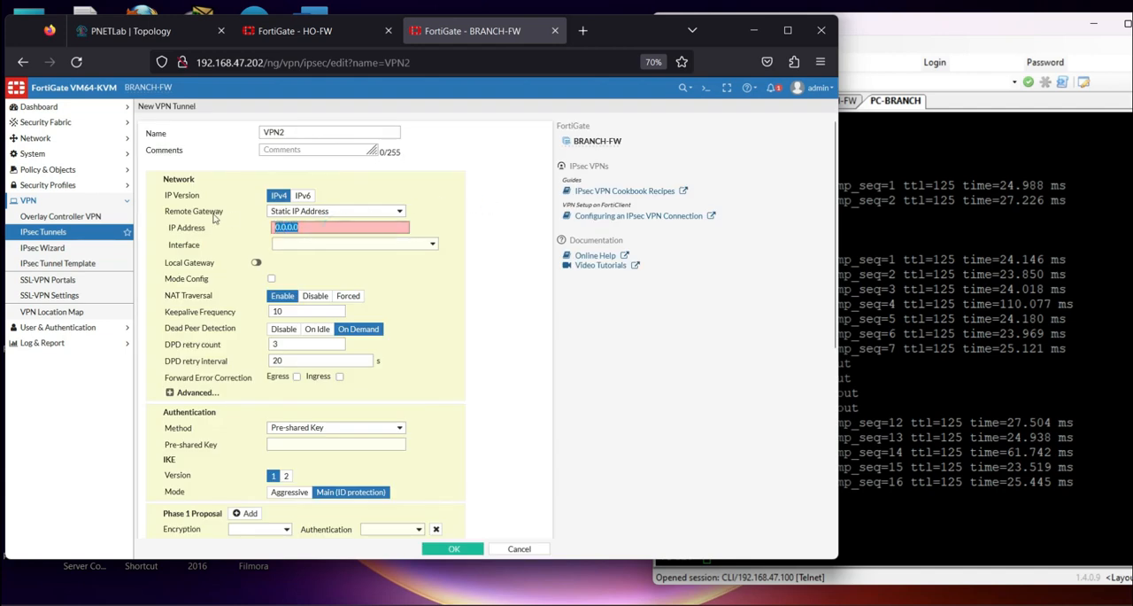
type("203.20")
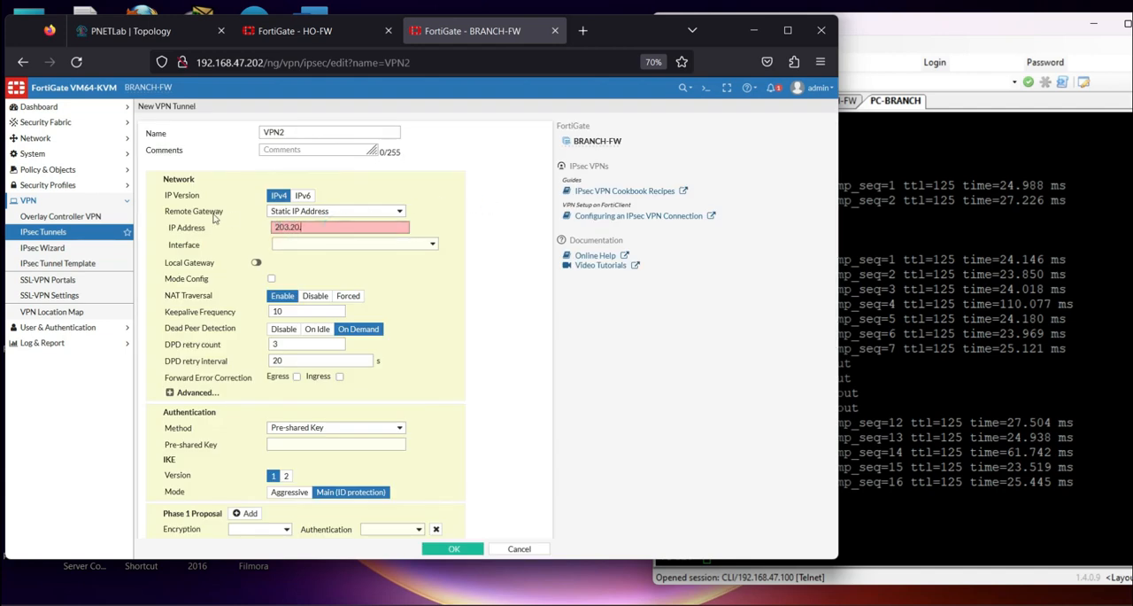
type(".0.2")
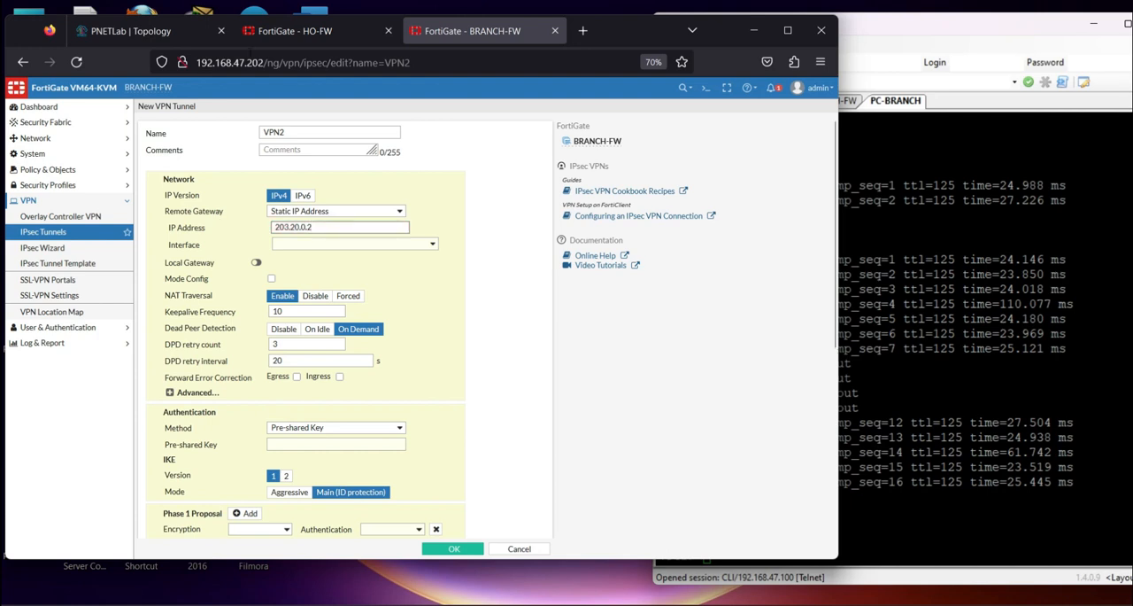
left_click(139, 31)
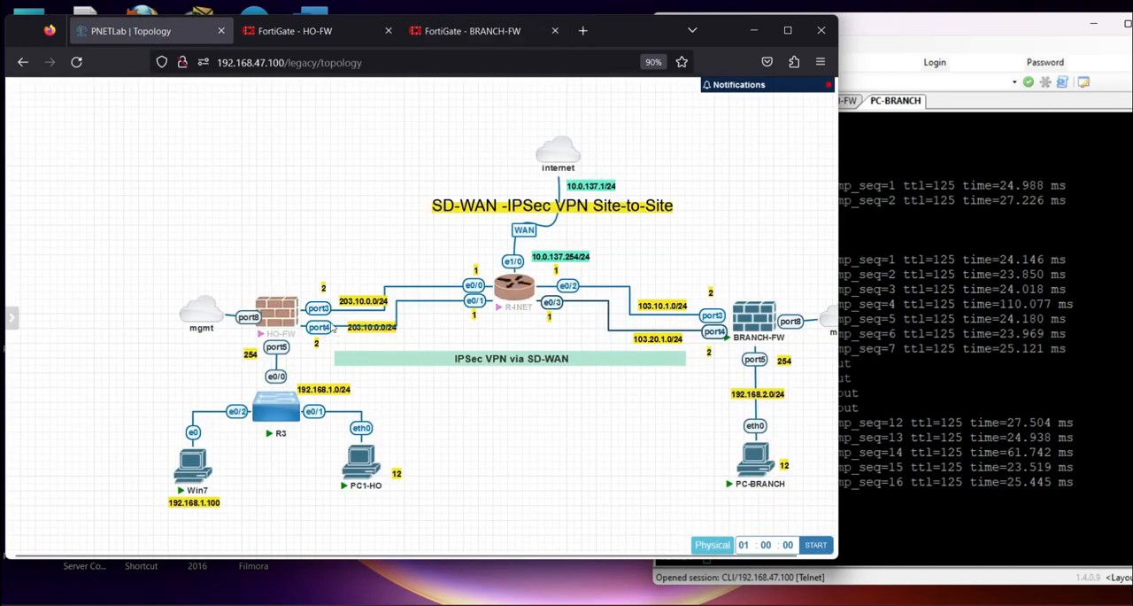
left_click(453, 34)
left_click(327, 245)
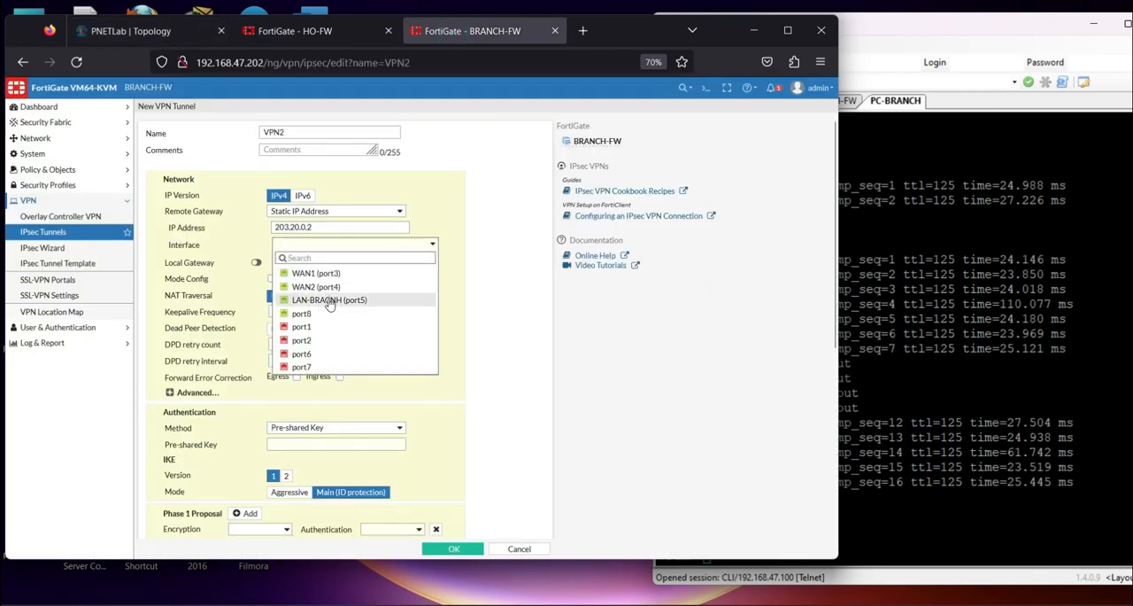
left_click(327, 288)
Enter the pre-shared key for VPN2's authentication
scroll(328, 394, "down", 4)
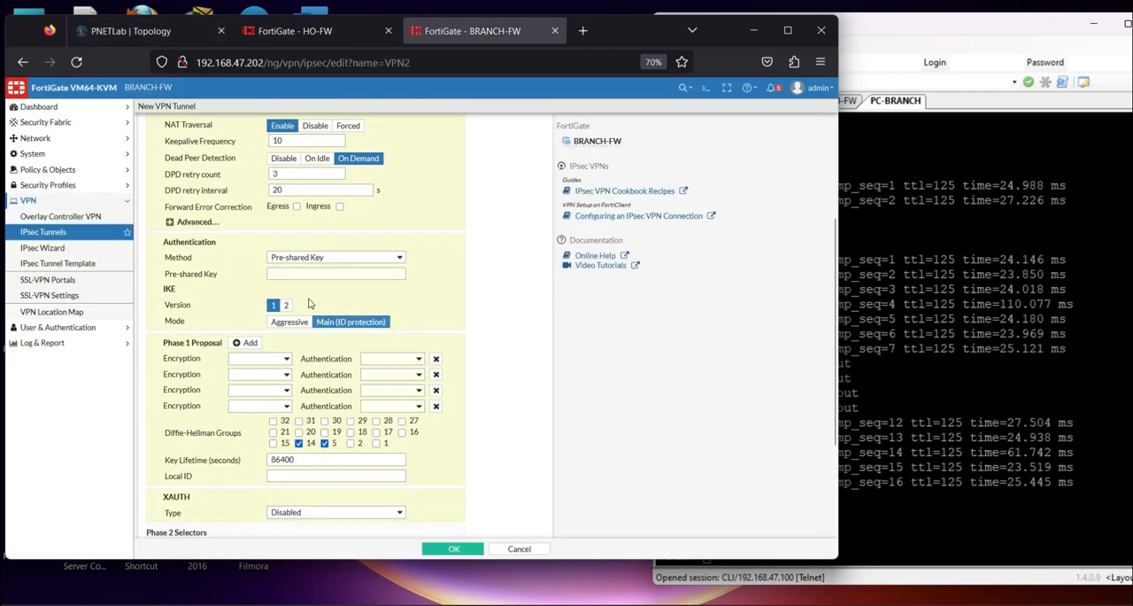
left_click(310, 276)
type("12345")
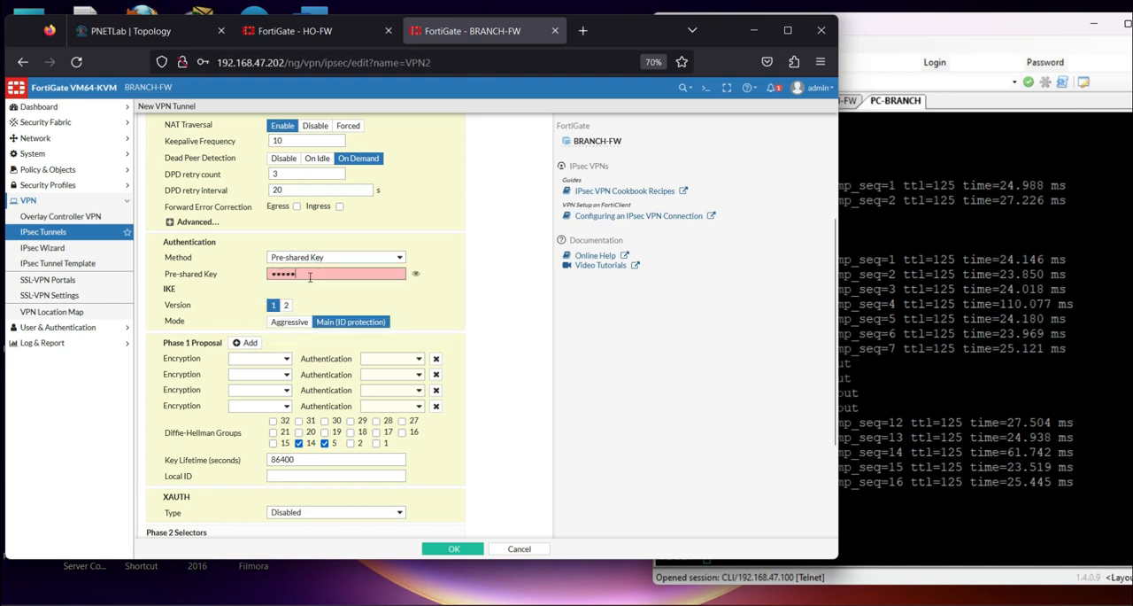
type("6")
Reduce VPN2's Phase 1 proposal to a single entry with DES encryption
left_click(435, 359)
left_click(434, 358)
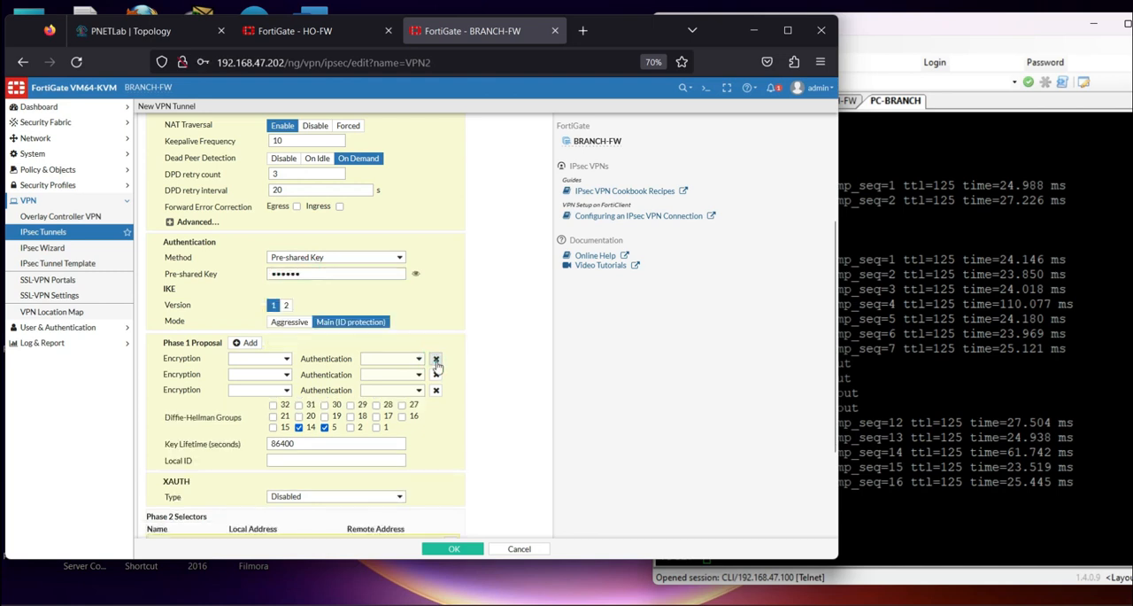
left_click(434, 359)
left_click(285, 359)
left_click(252, 370)
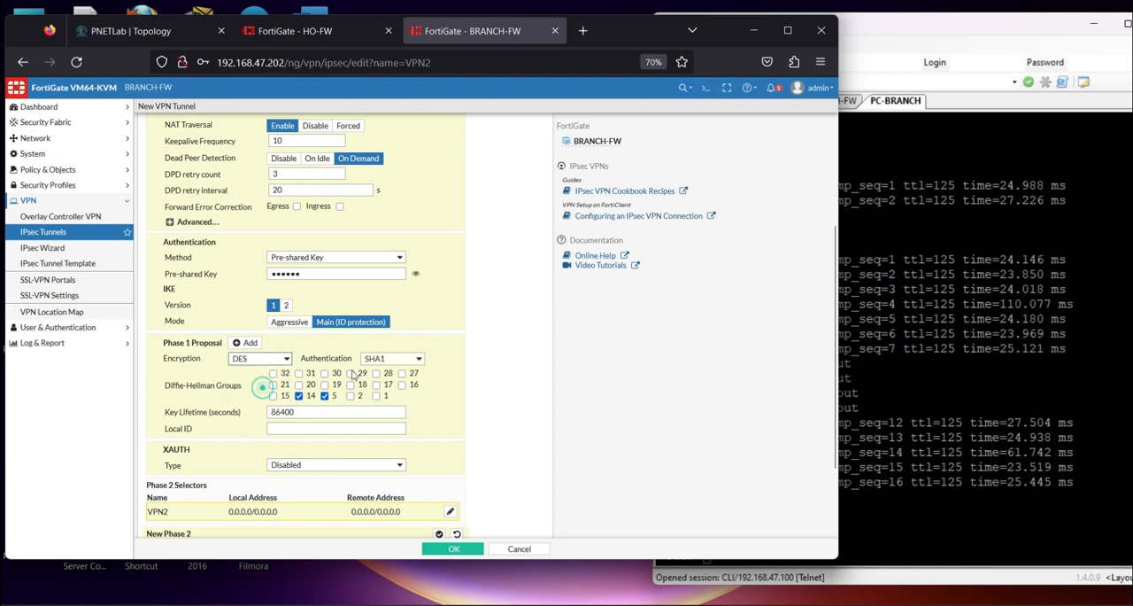
Set VPN2's Phase 2 selector subnets to 192.168.2.0/24 for the local address and 192.168.1.0/24 for the remote address
scroll(373, 398, "down", 2)
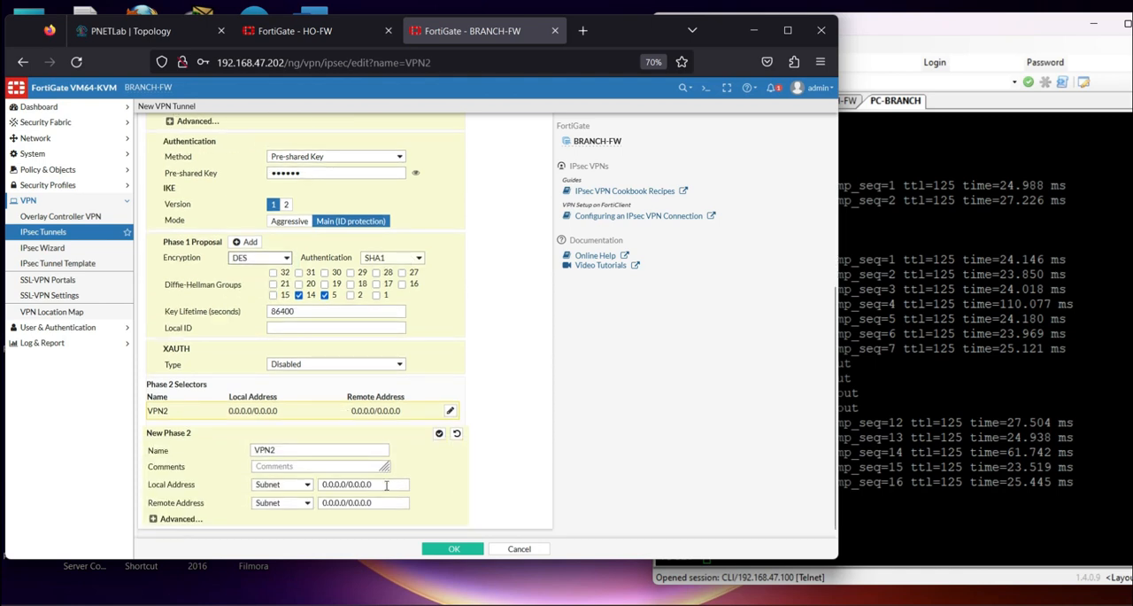
left_click_drag(386, 486, 229, 467)
type("192.168.2.0/24")
left_click_drag(389, 502, 298, 493)
type("192.168.2.0/24")
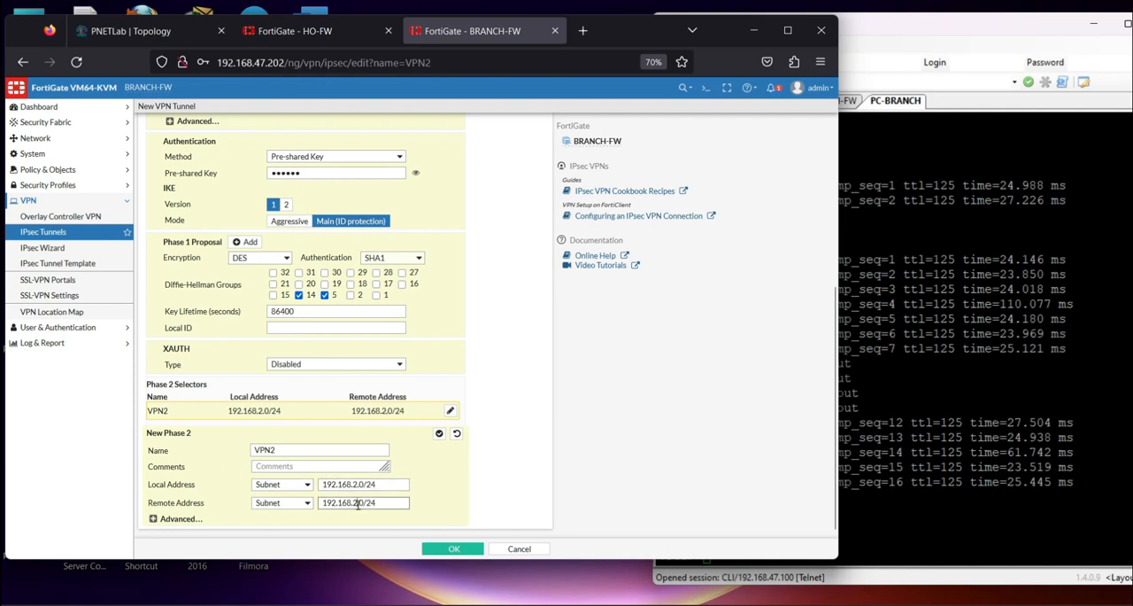
Reduce VPN2's Phase 2 proposal to a single entry with DES encryption and SHA256 authentication
left_click(175, 518)
scroll(319, 446, "down", 5)
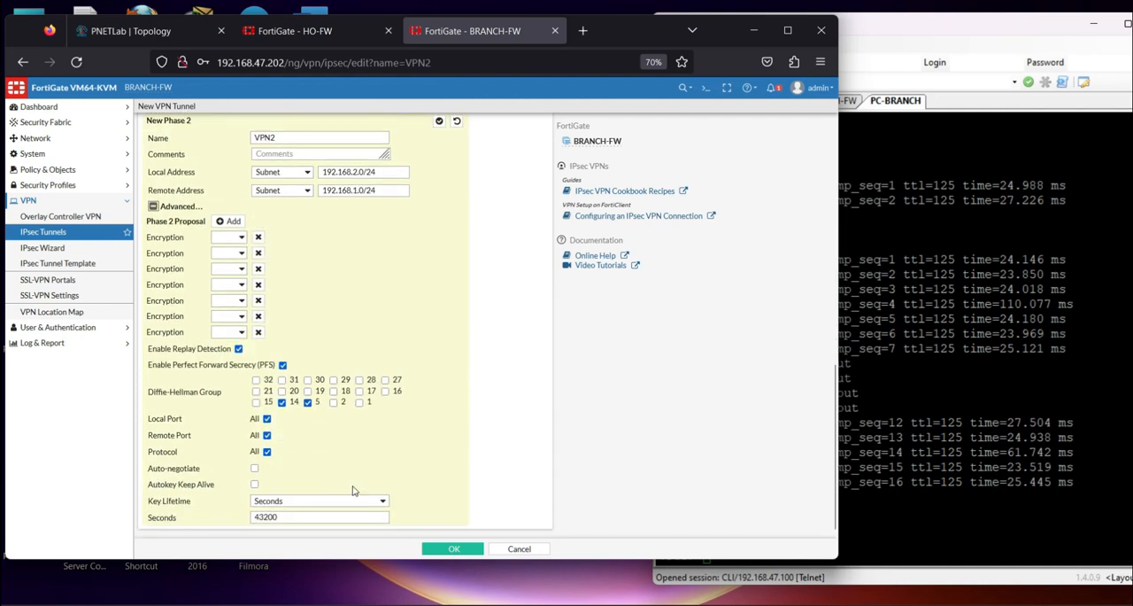
left_click(258, 237)
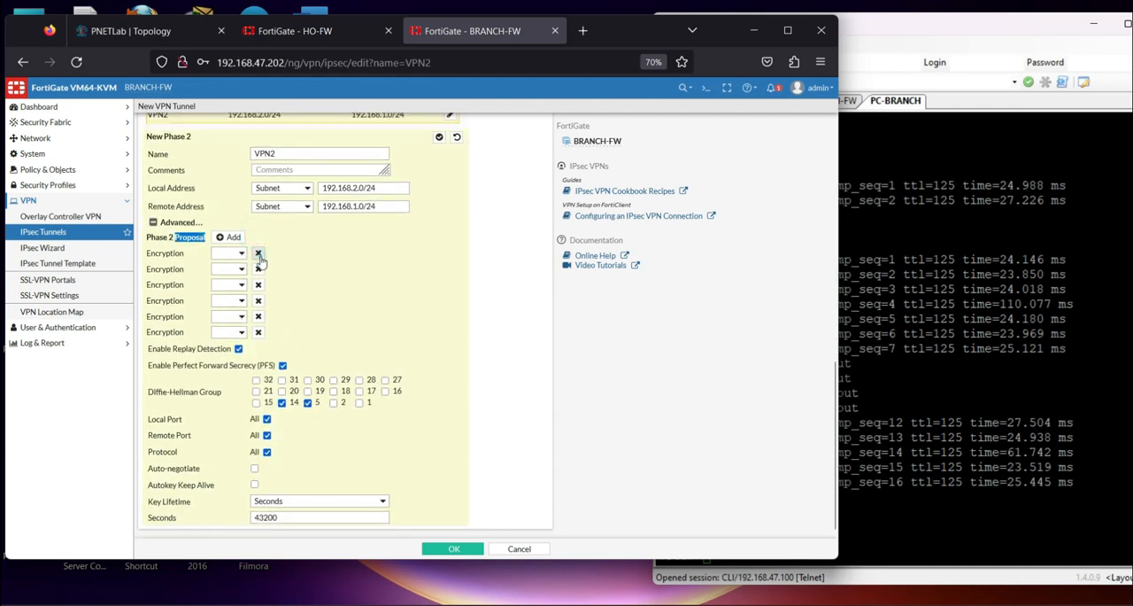
left_click(257, 254)
left_click(259, 269)
left_click(258, 284)
left_click(259, 300)
left_click(258, 317)
left_click(239, 331)
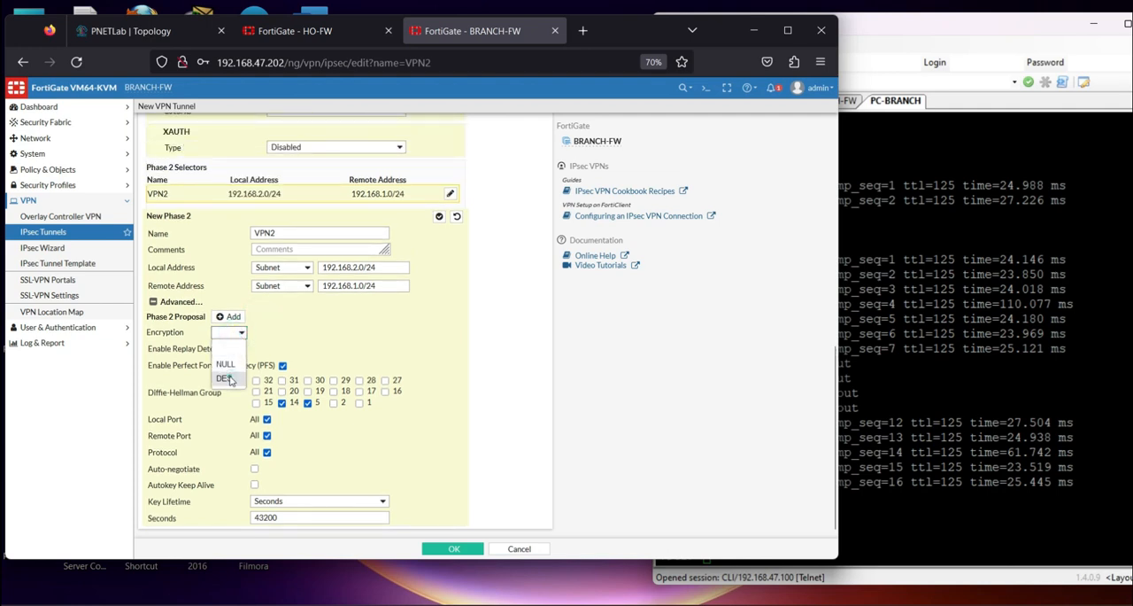
left_click(227, 379)
left_click(398, 332)
left_click(373, 409)
Review both VPN2 proposals, try to submit the tunnel, and decline saving the login in the browser
scroll(410, 370, "up", 5)
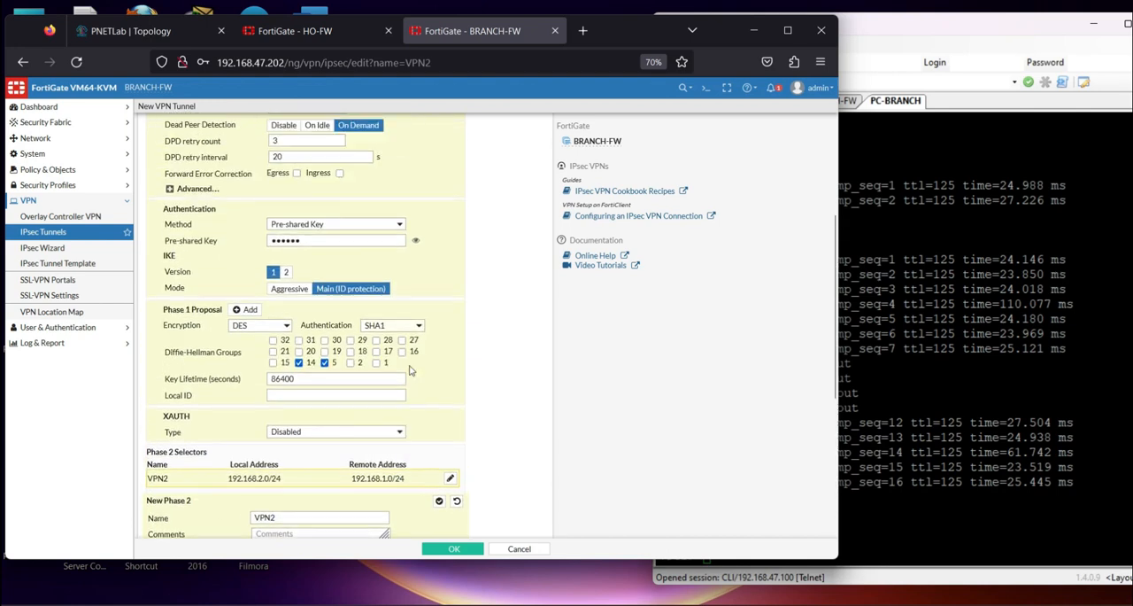
scroll(407, 352, "down", 5)
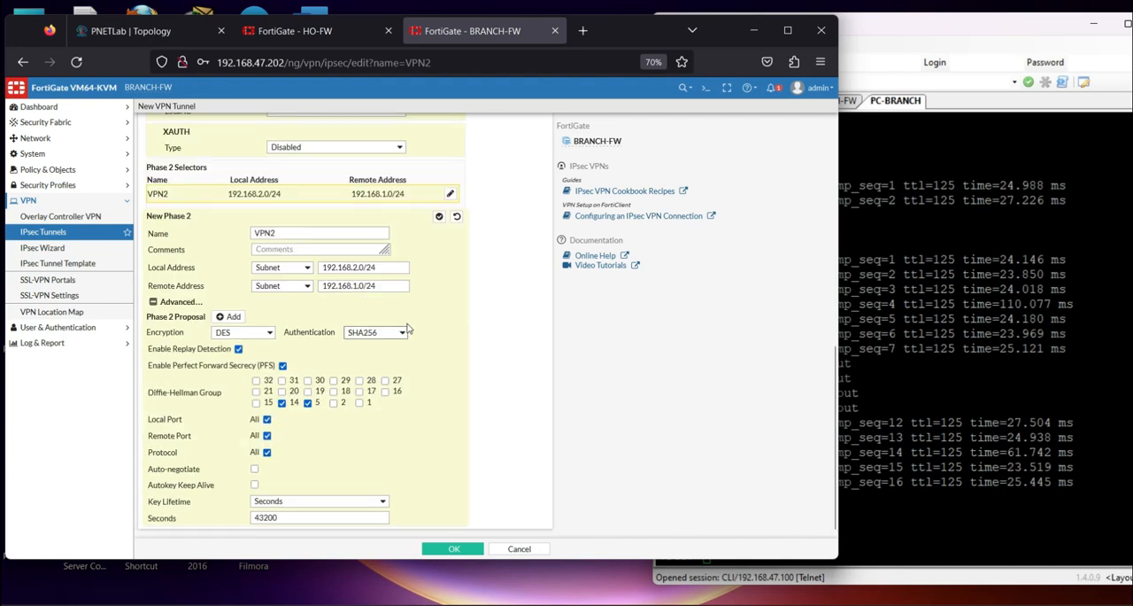
left_click(451, 548)
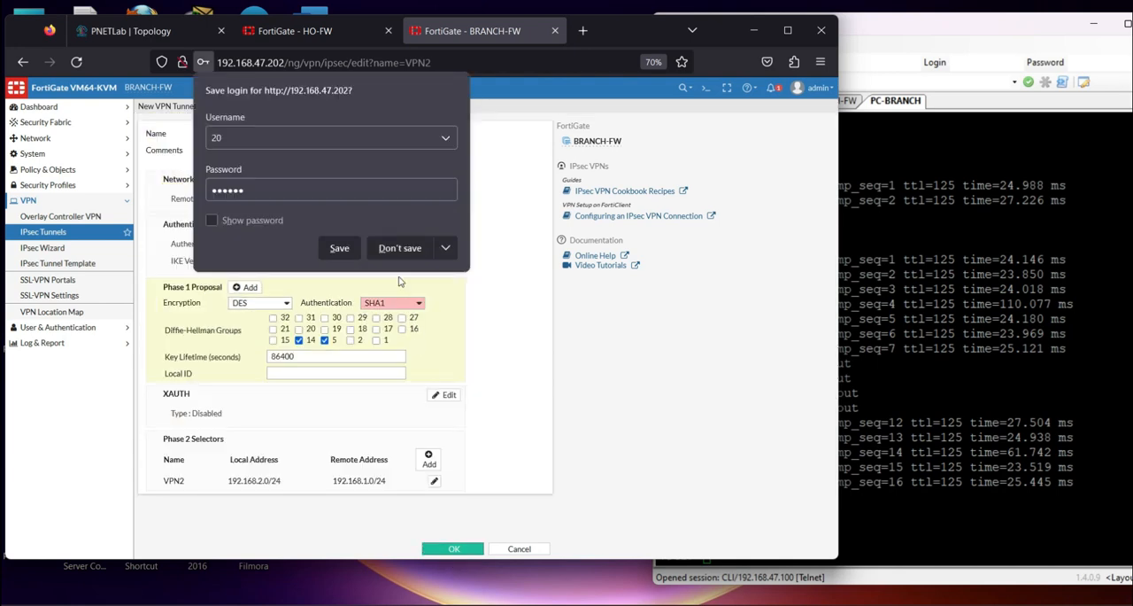
left_click(403, 248)
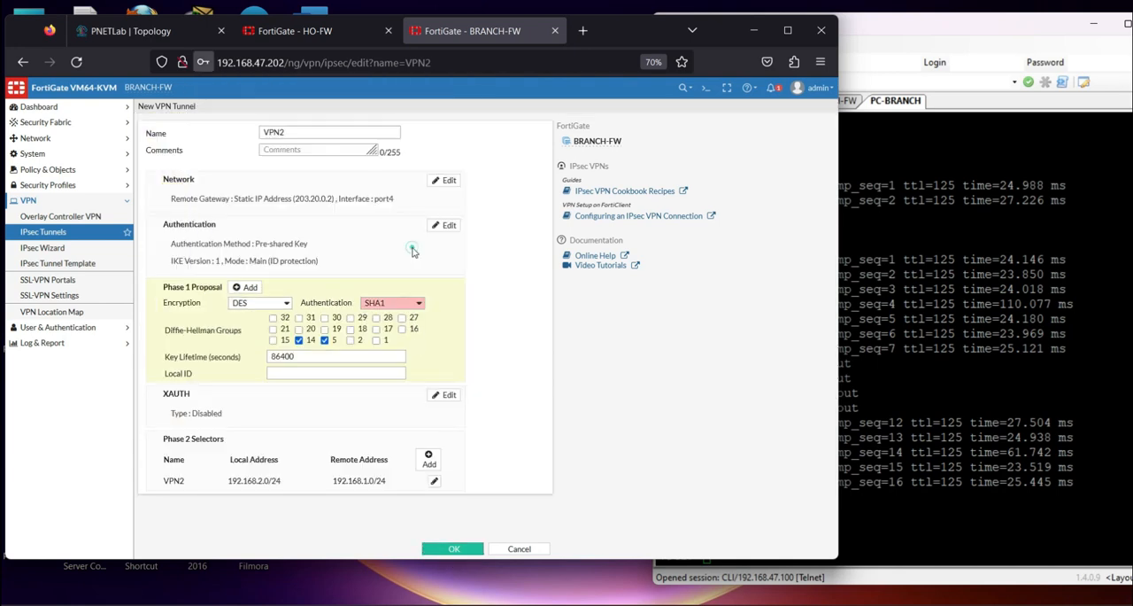
Check VPN2's Phase 2 proposal, reselect SHA1 and DES in its Phase 1 proposal, and try to submit the tunnel again
left_click(396, 306)
left_click(396, 331)
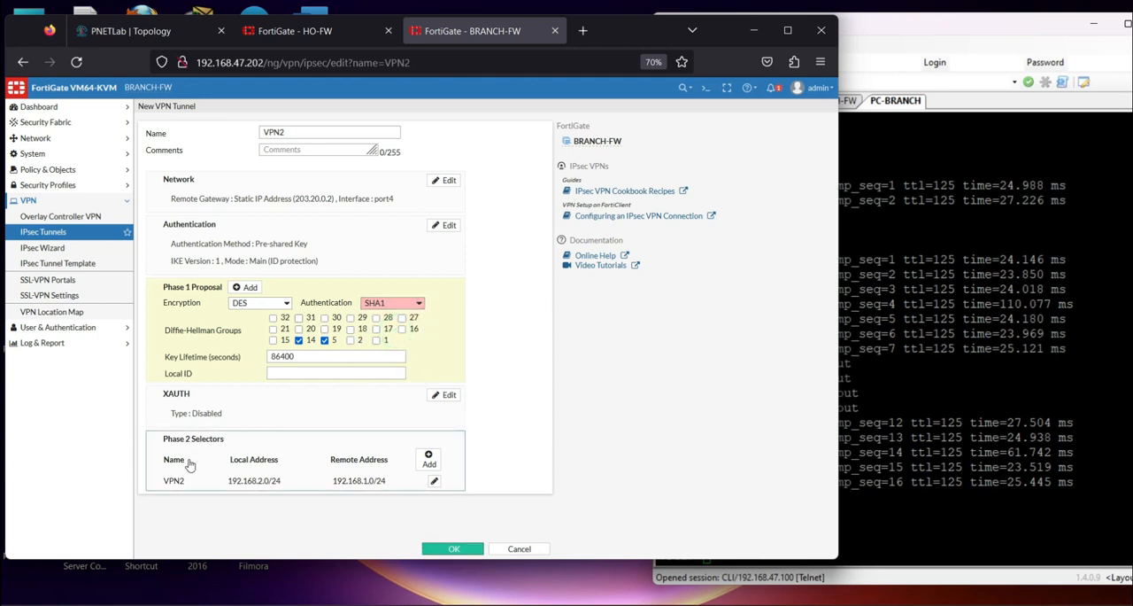
left_click(434, 483)
scroll(284, 504, "down", 3)
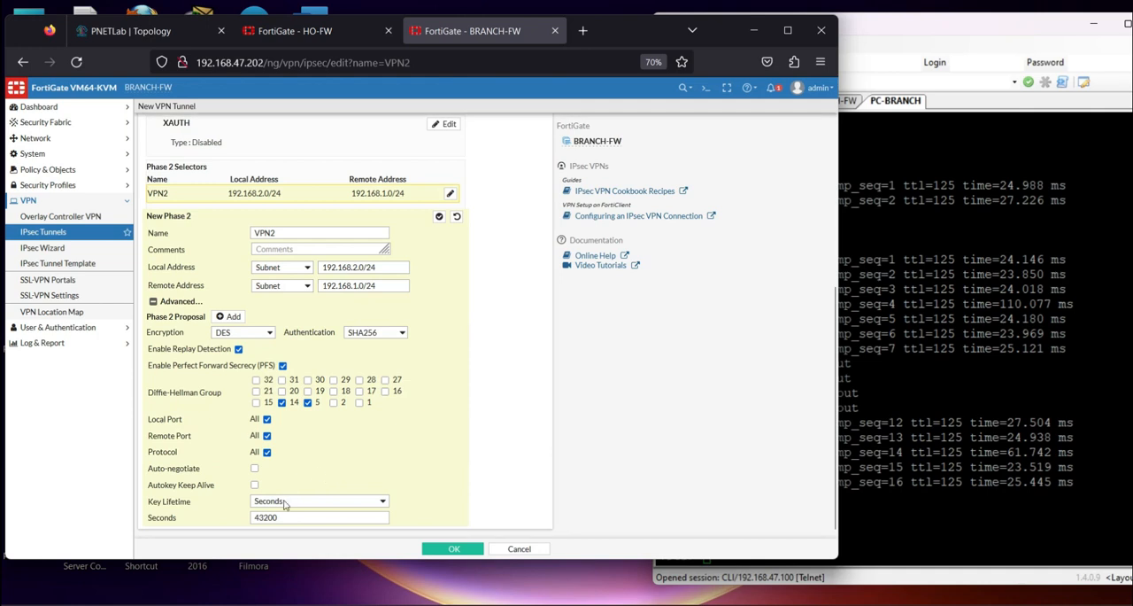
scroll(319, 381, "up", 3)
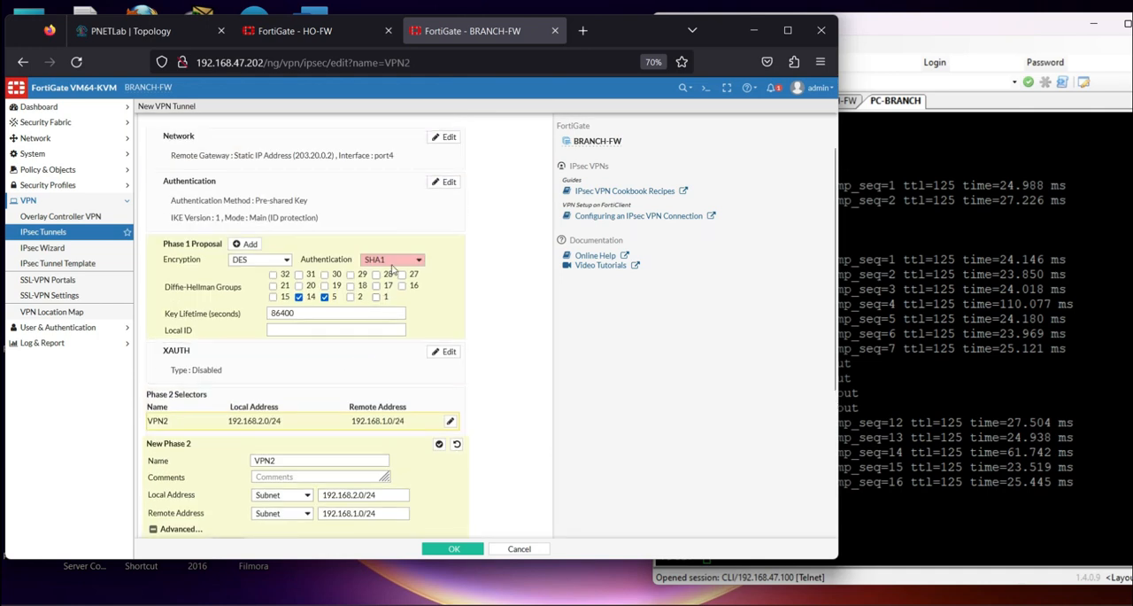
left_click(420, 261)
left_click(383, 293)
left_click(266, 259)
left_click(256, 277)
left_click(453, 550)
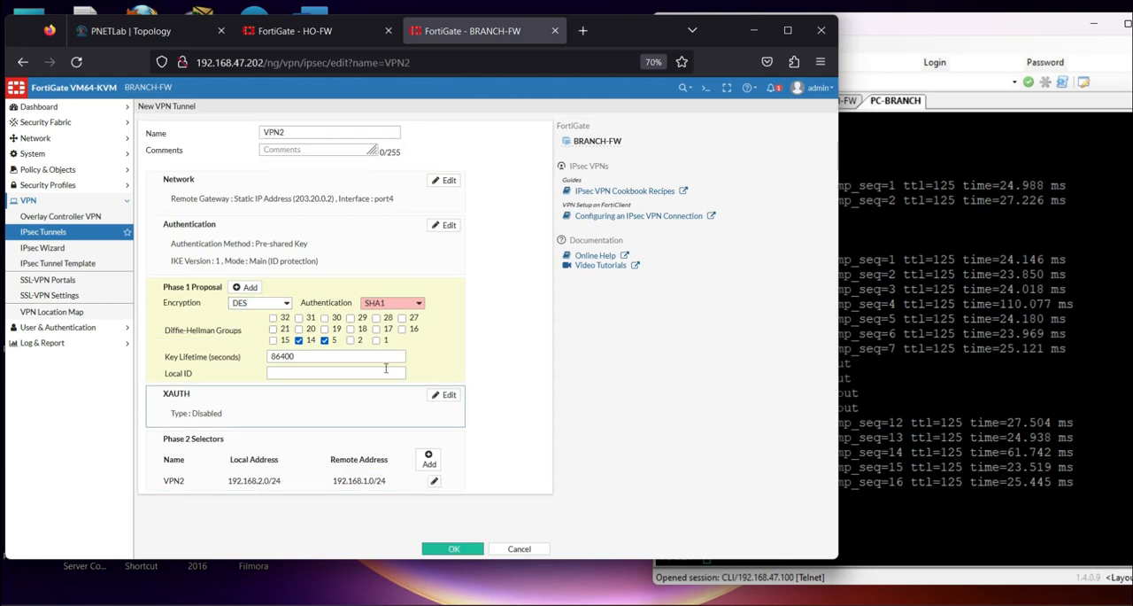
Set VPN2's Phase 1 authentication to SHA256 and its Phase 2 authentication to SHA1, and save the tunnel
left_click(400, 304)
left_click(392, 352)
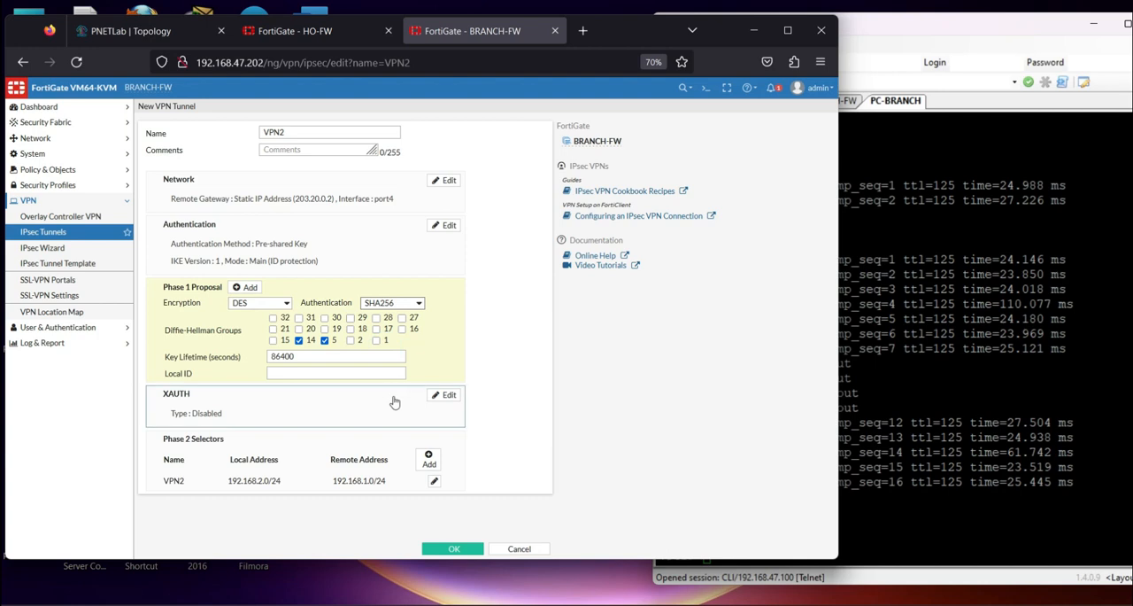
left_click(434, 480)
left_click(379, 380)
left_click(367, 422)
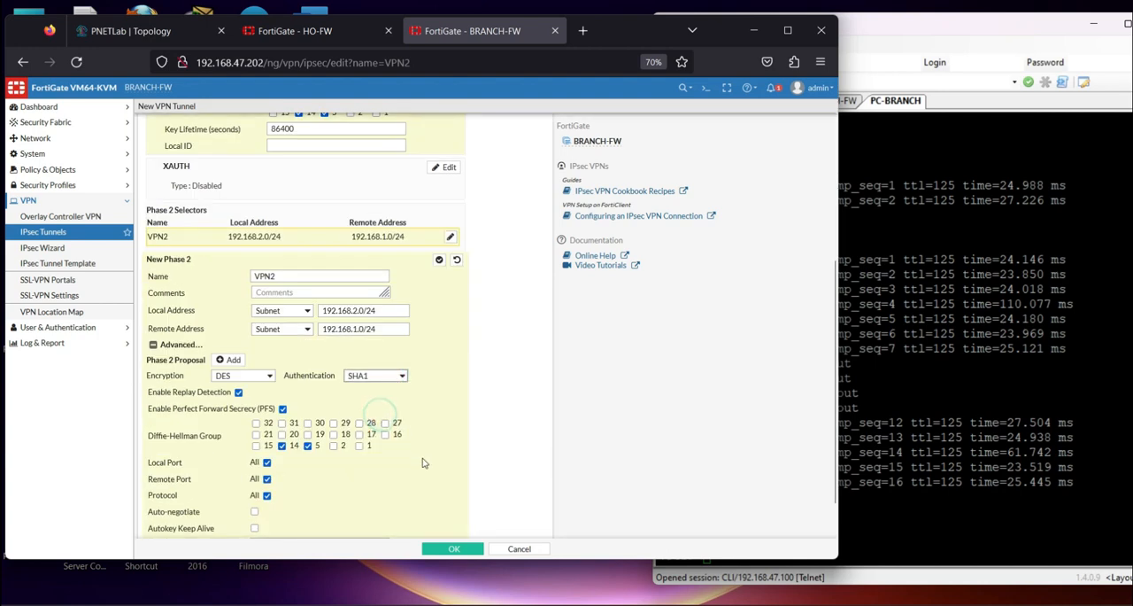
left_click(455, 550)
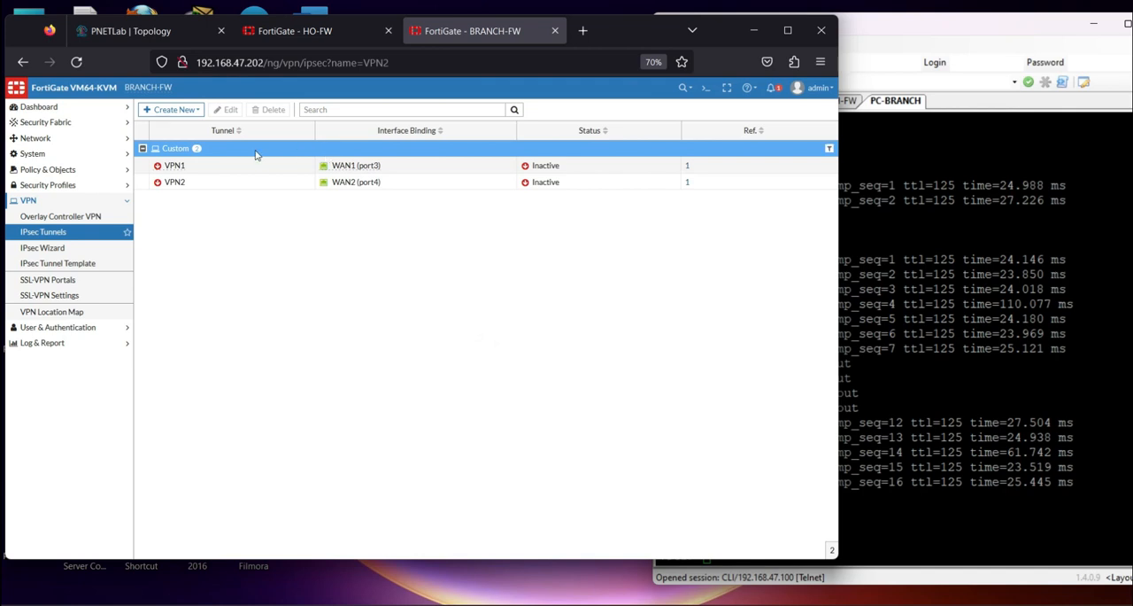
Check the Phase 2 and Phase 1 proposals of VPN1 on BRANCH-FW, and close the tunnel
double_click(189, 166)
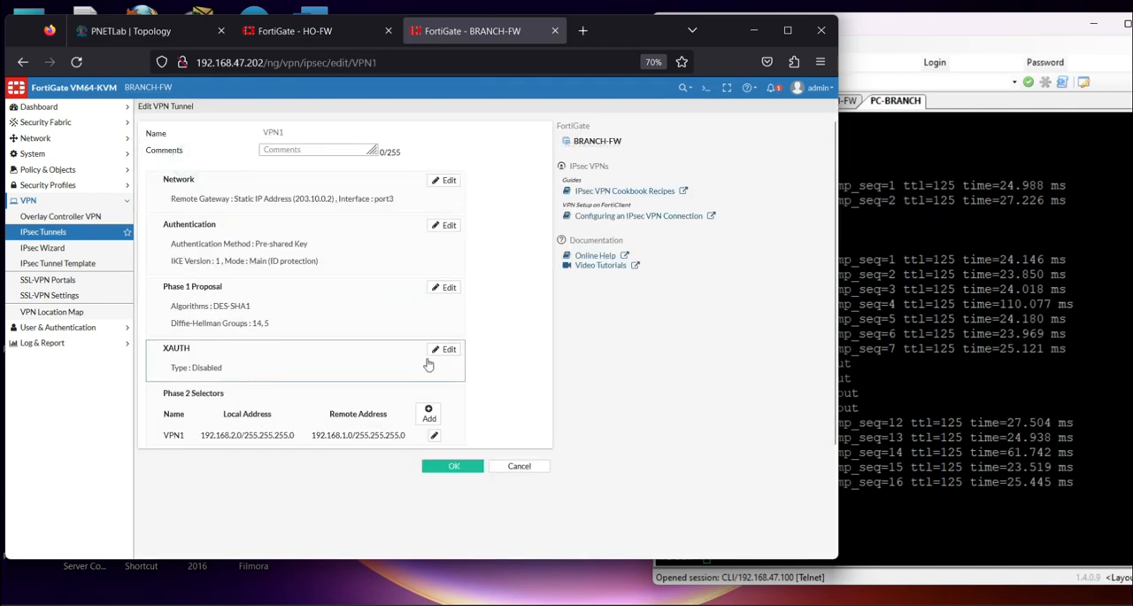
left_click(435, 437)
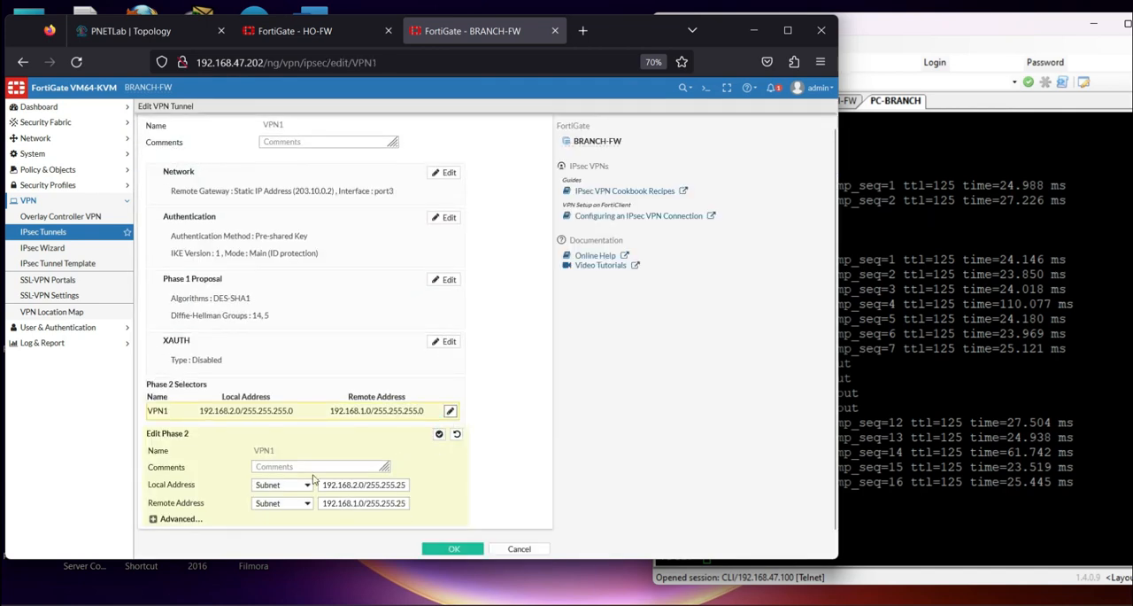
left_click(152, 518)
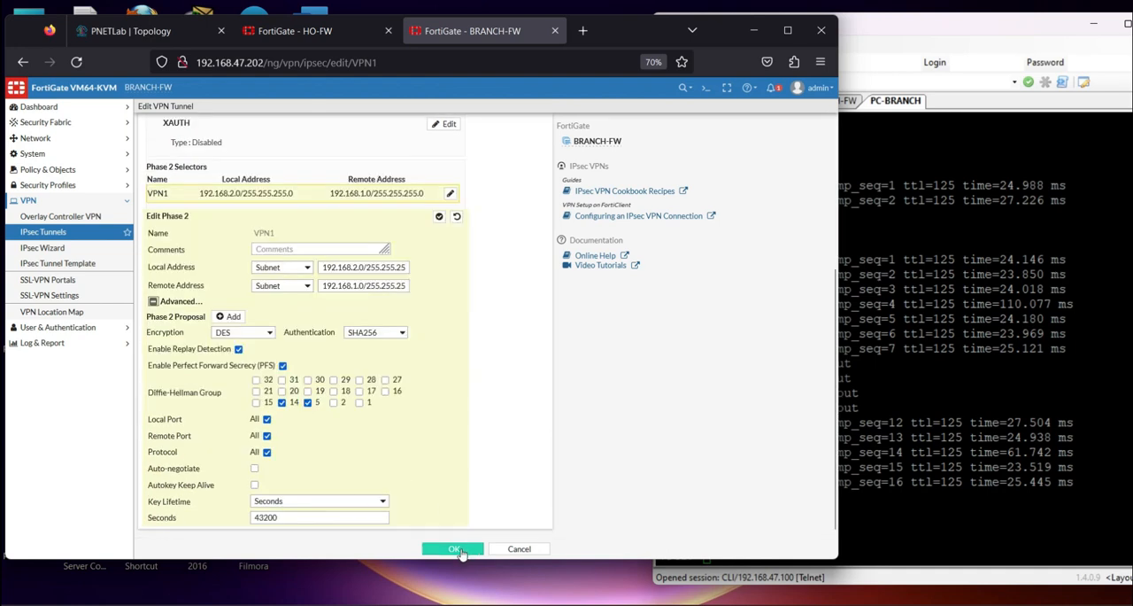
scroll(435, 379, "up", 3)
scroll(436, 378, "up", 1)
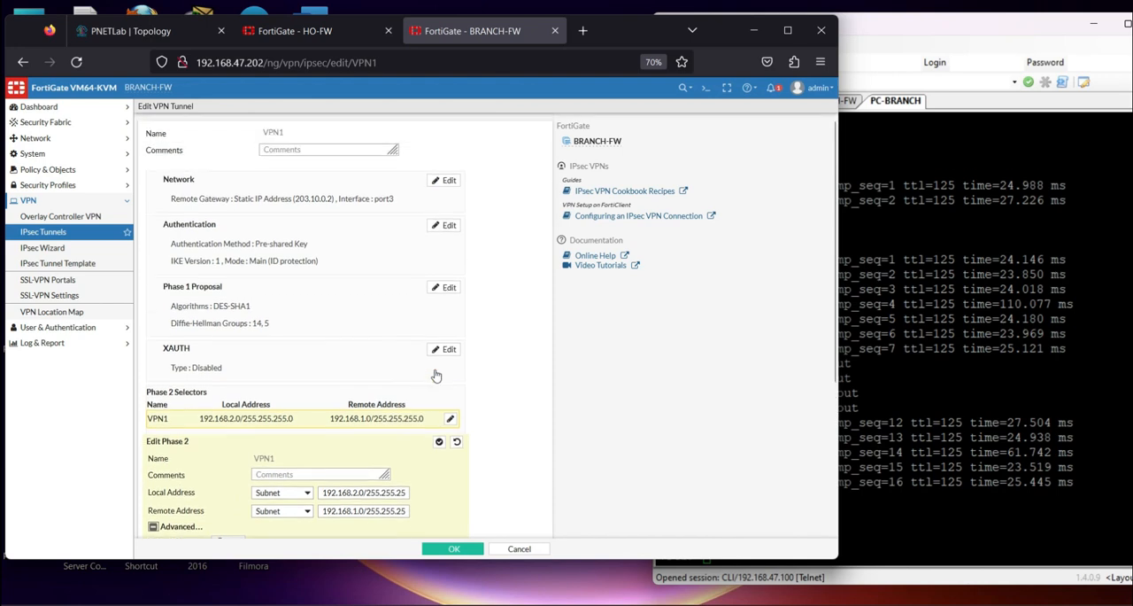
left_click(444, 287)
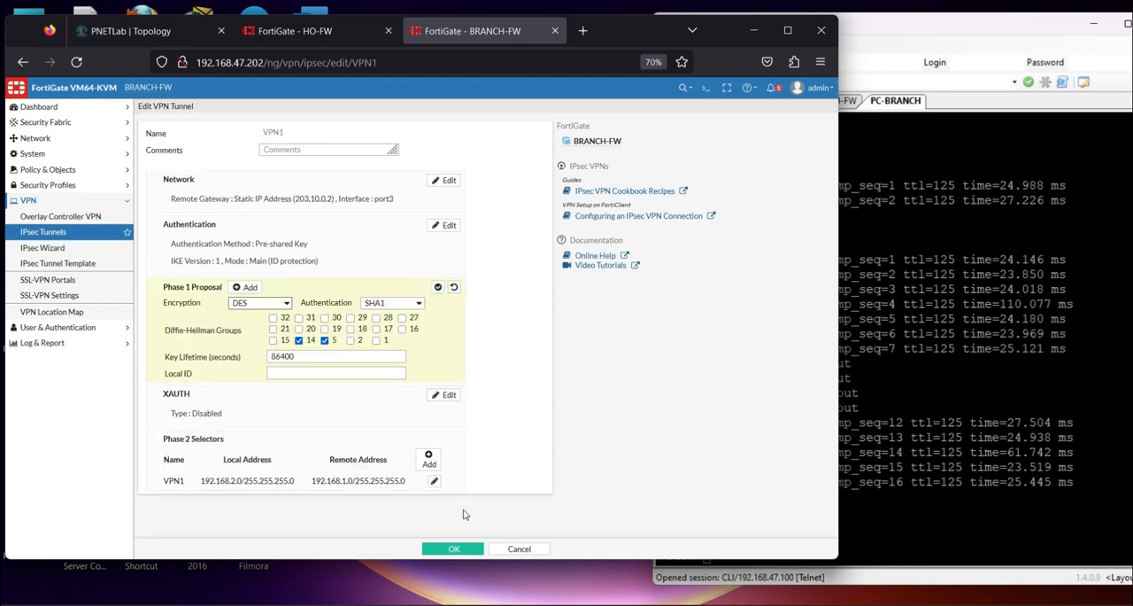
left_click(455, 546)
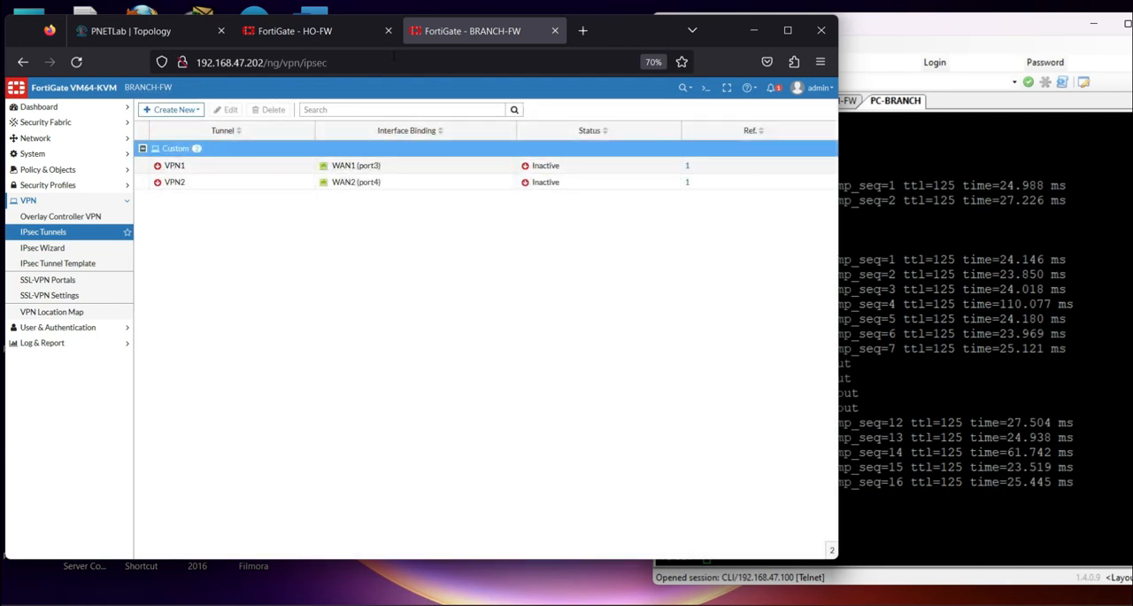
Check the Phase 1 and Phase 2 proposals of VPN1 on HO-FW, and leave the tunnel without saving
left_click(294, 31)
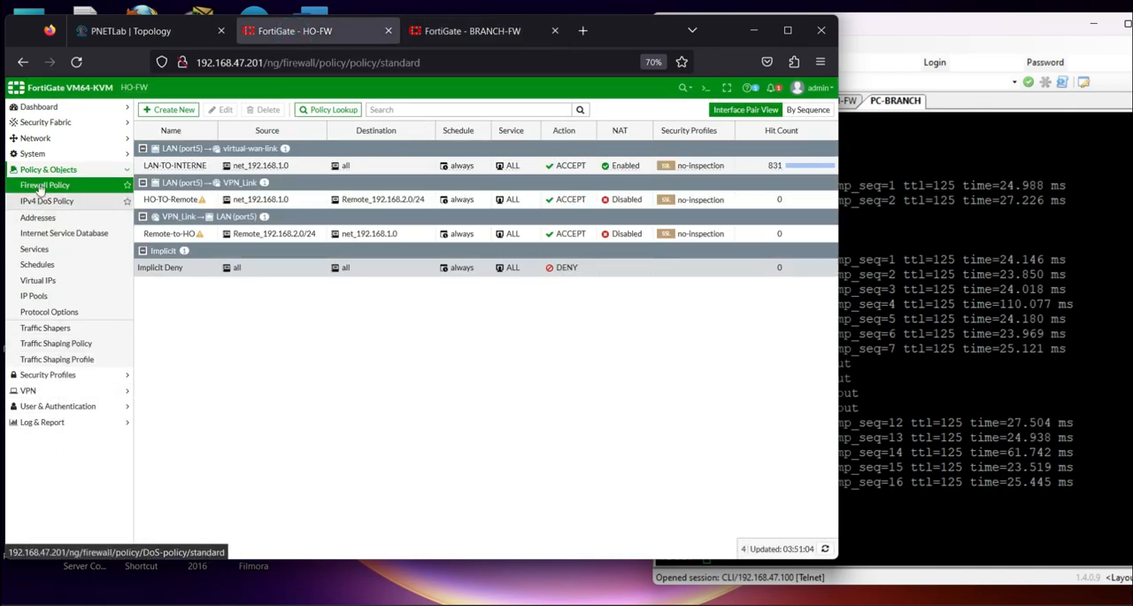
left_click(32, 391)
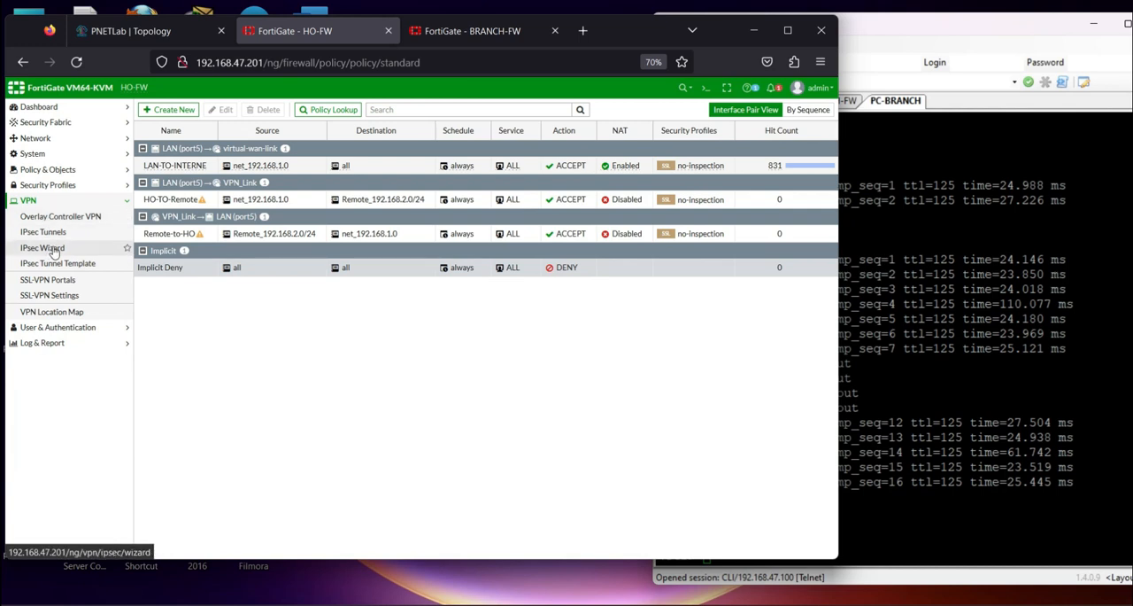
left_click(53, 249)
left_click(43, 232)
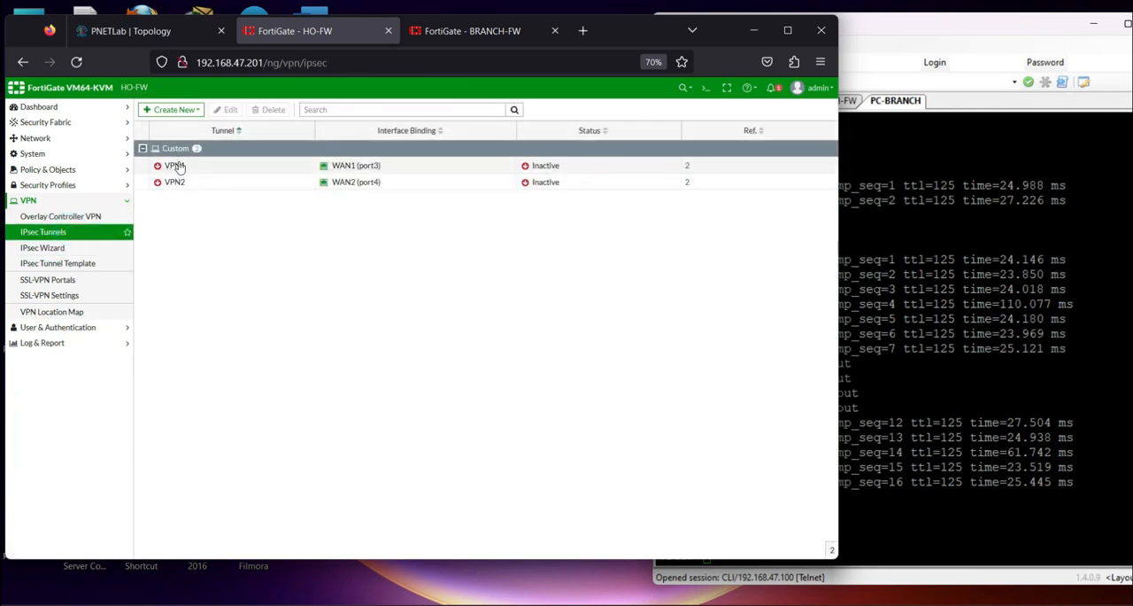
double_click(227, 172)
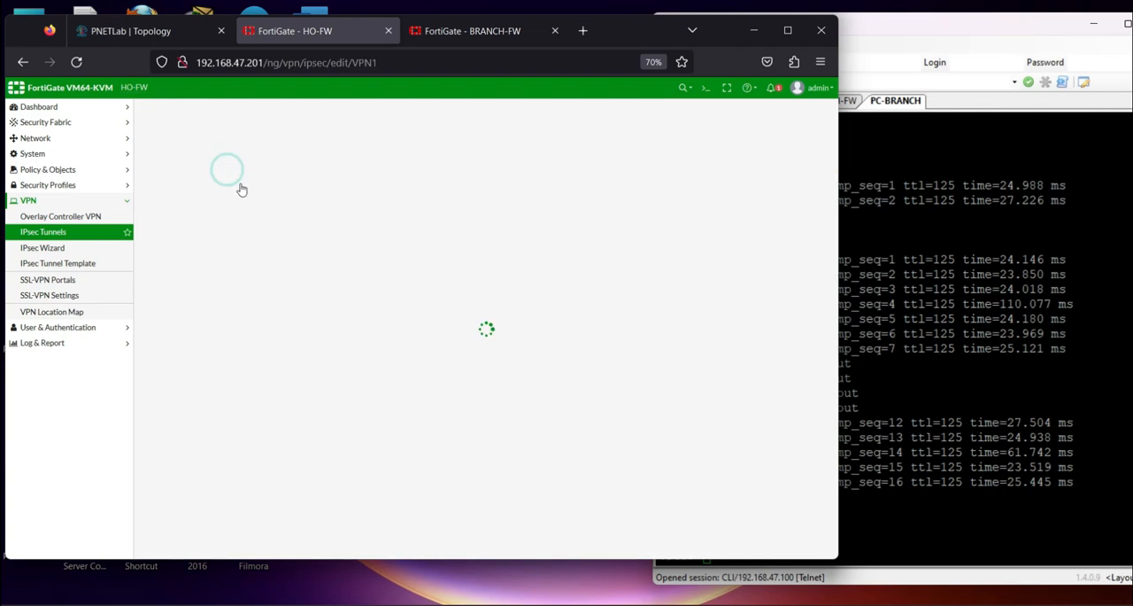
left_click(446, 289)
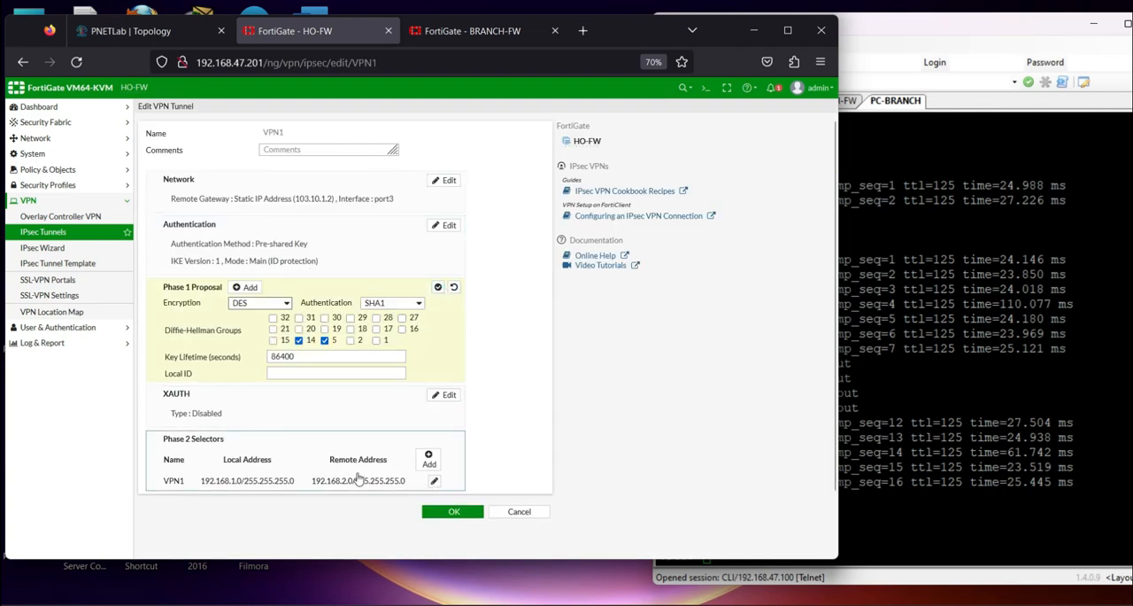
left_click(433, 480)
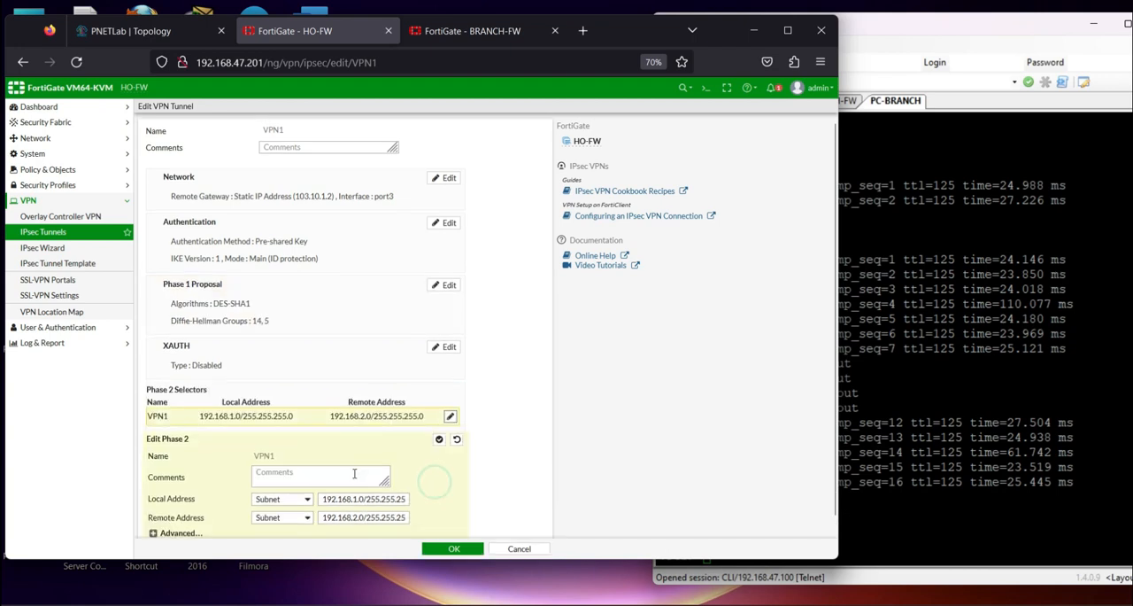
left_click(182, 518)
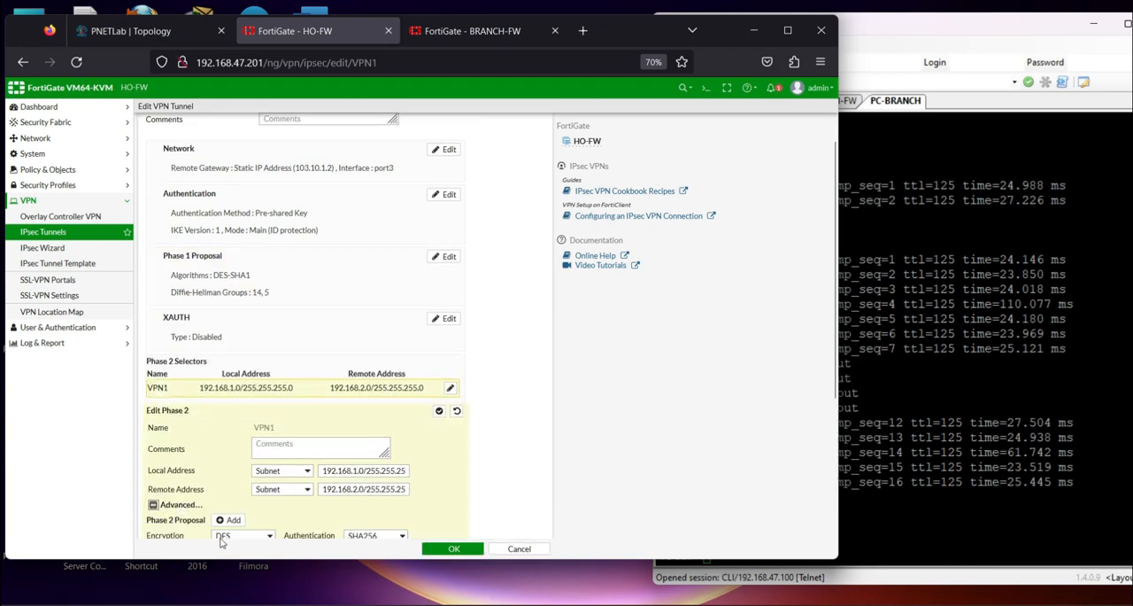
scroll(222, 531, "down", 3)
left_click(519, 549)
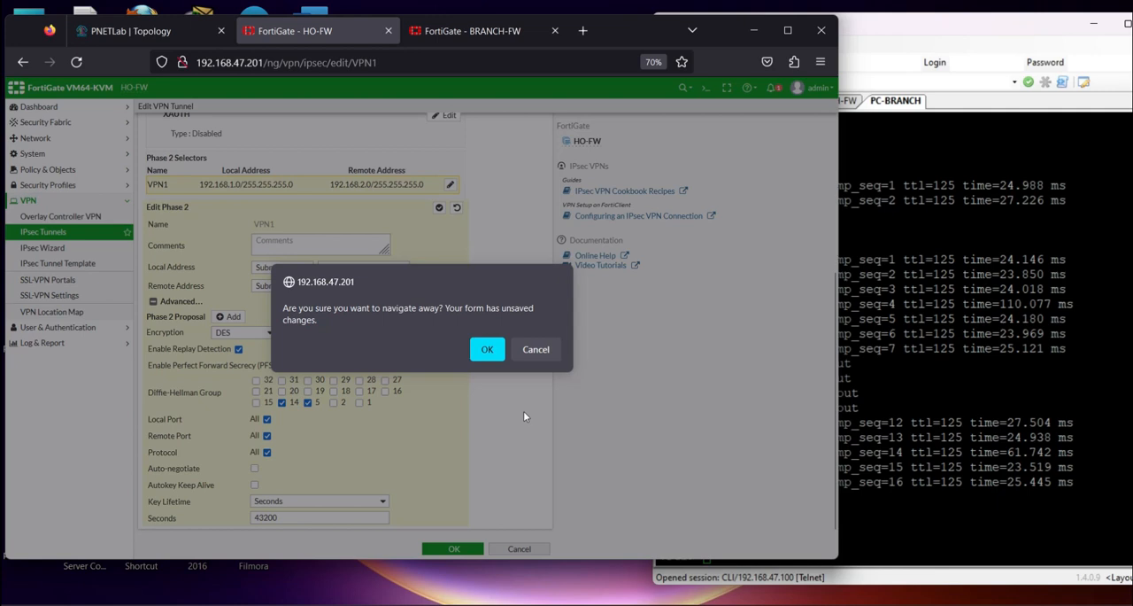
left_click(538, 357)
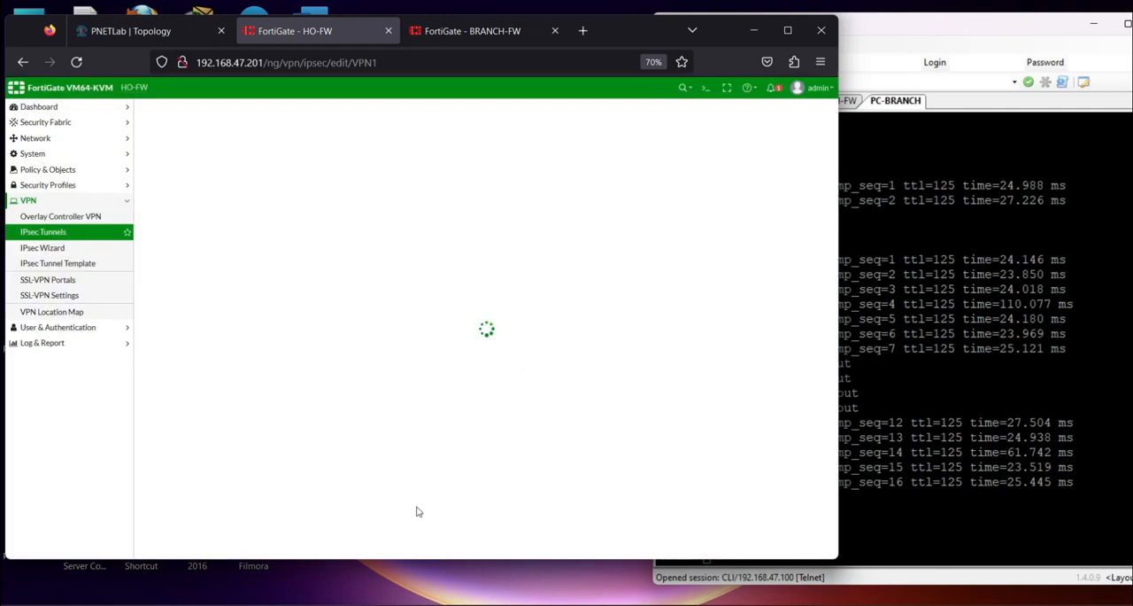
left_click(48, 252)
left_click(489, 365)
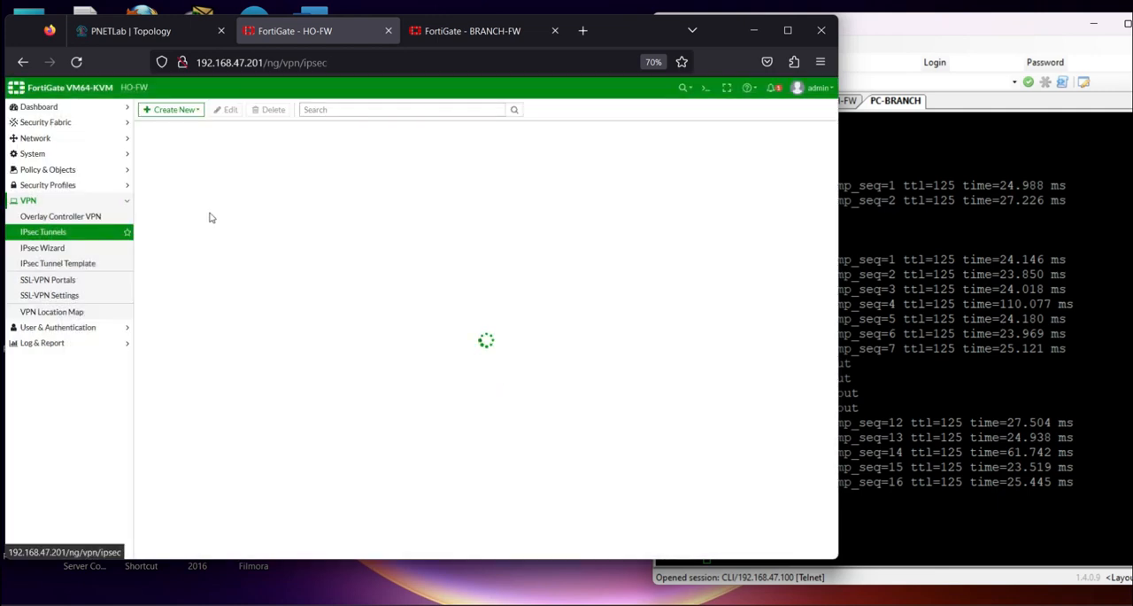
Check the Phase 2 and Phase 1 proposals of VPN2 on HO-FW, and close the tunnel
double_click(175, 183)
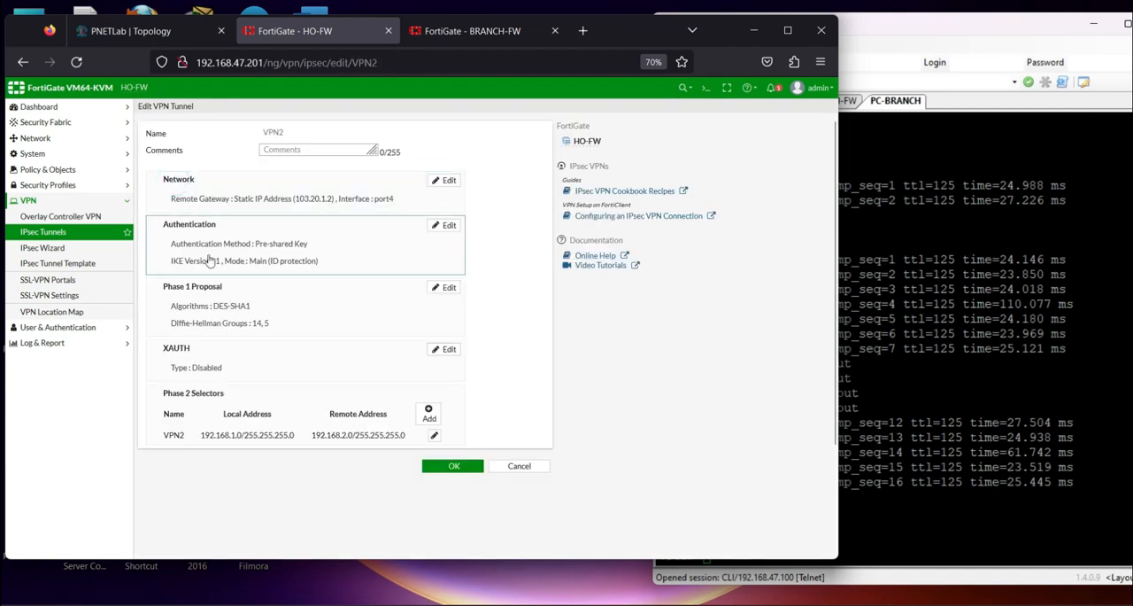
left_click(435, 438)
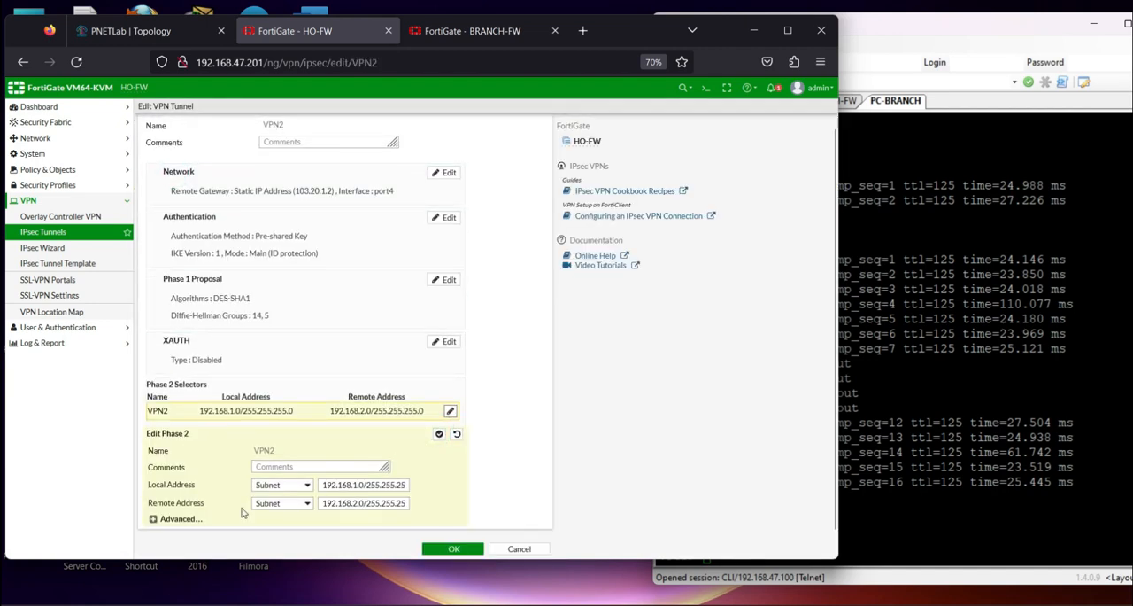
left_click(173, 521)
scroll(195, 524, "down", 5)
scroll(332, 442, "up", 5)
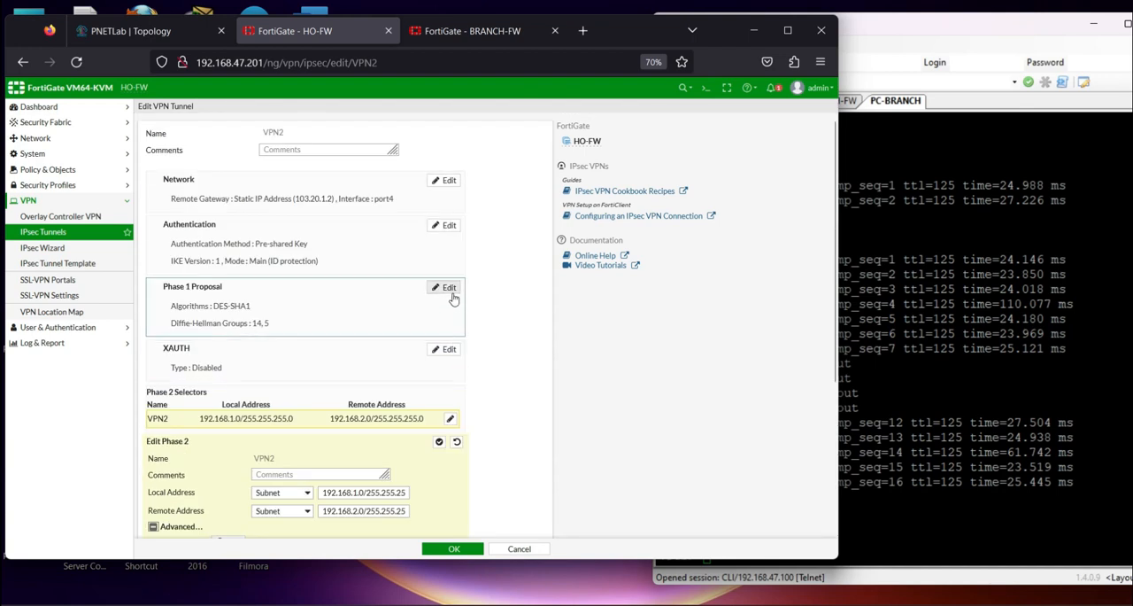
left_click(454, 548)
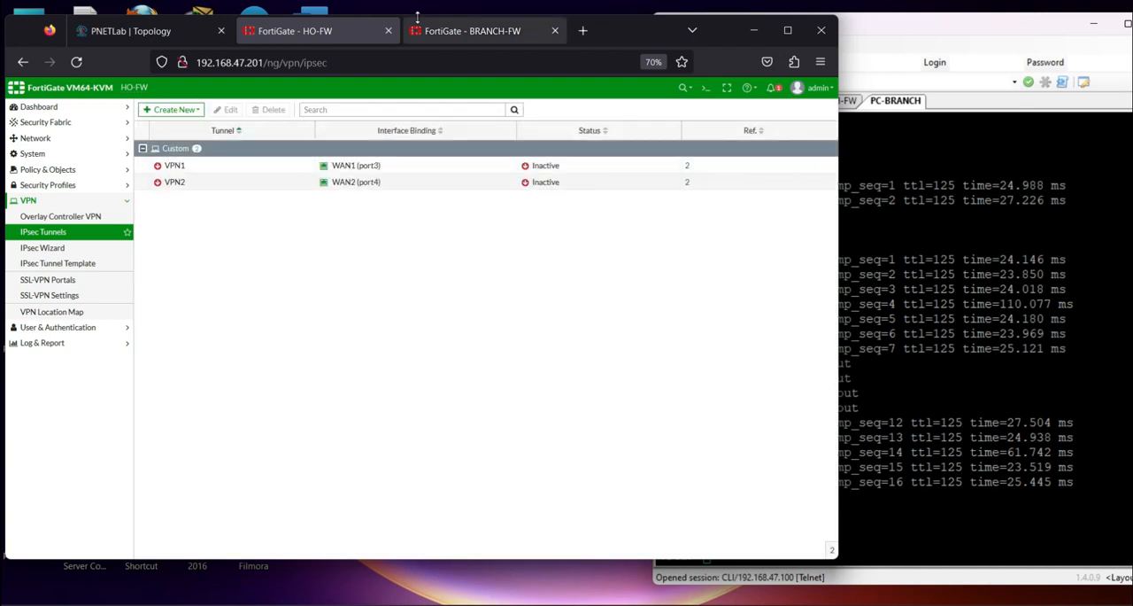
Return to BRANCH-FW and recheck VPN1's advanced Phase 2 settings
left_click(434, 34)
double_click(171, 165)
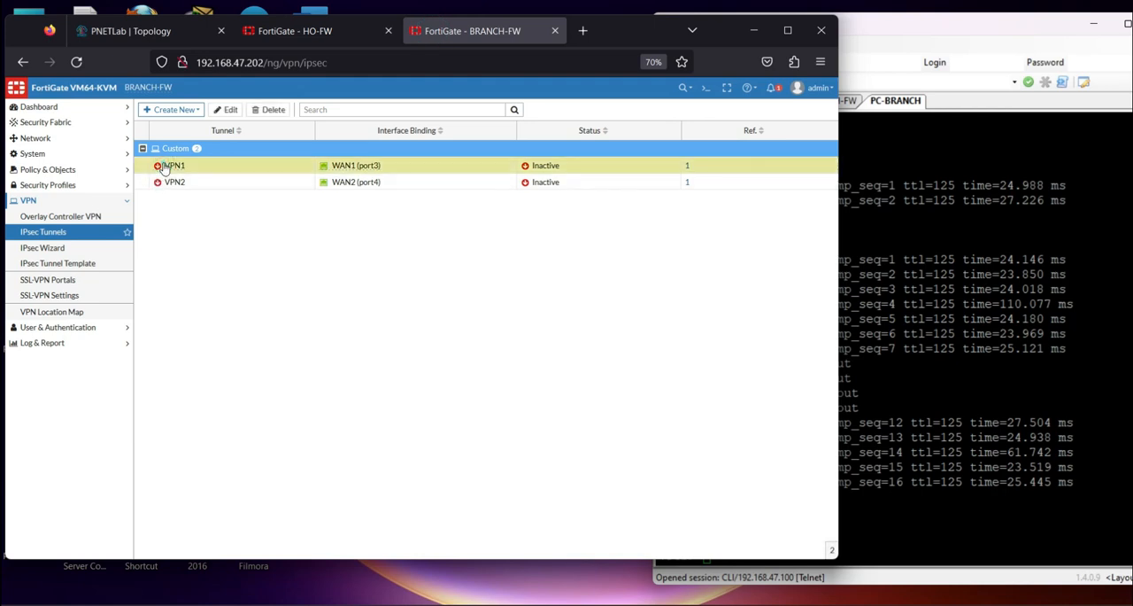
left_click(433, 434)
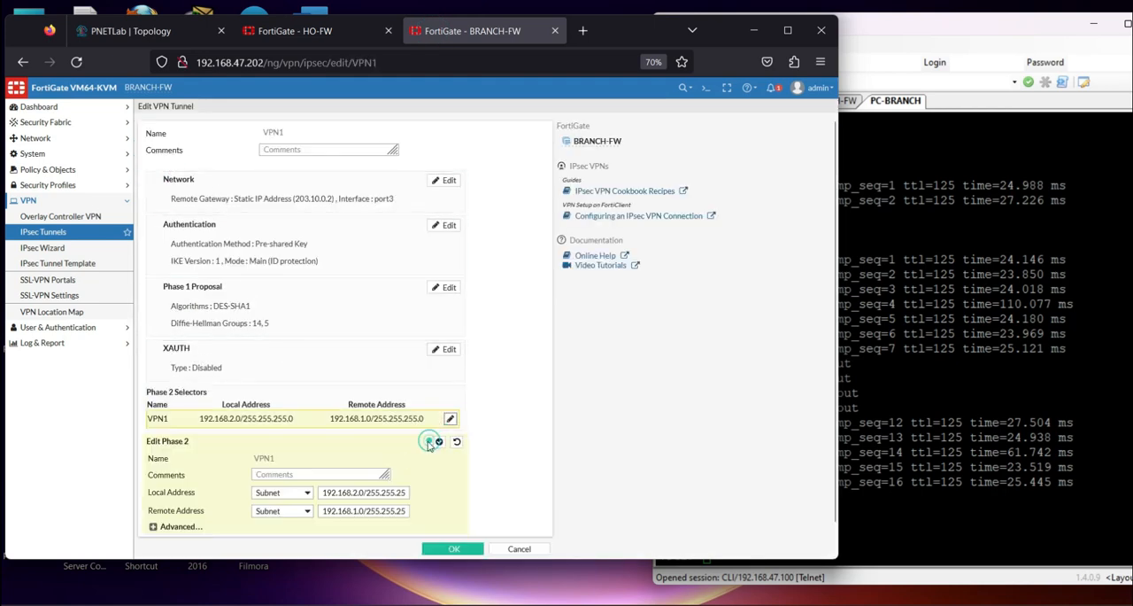
left_click(152, 518)
scroll(326, 497, "down", 3)
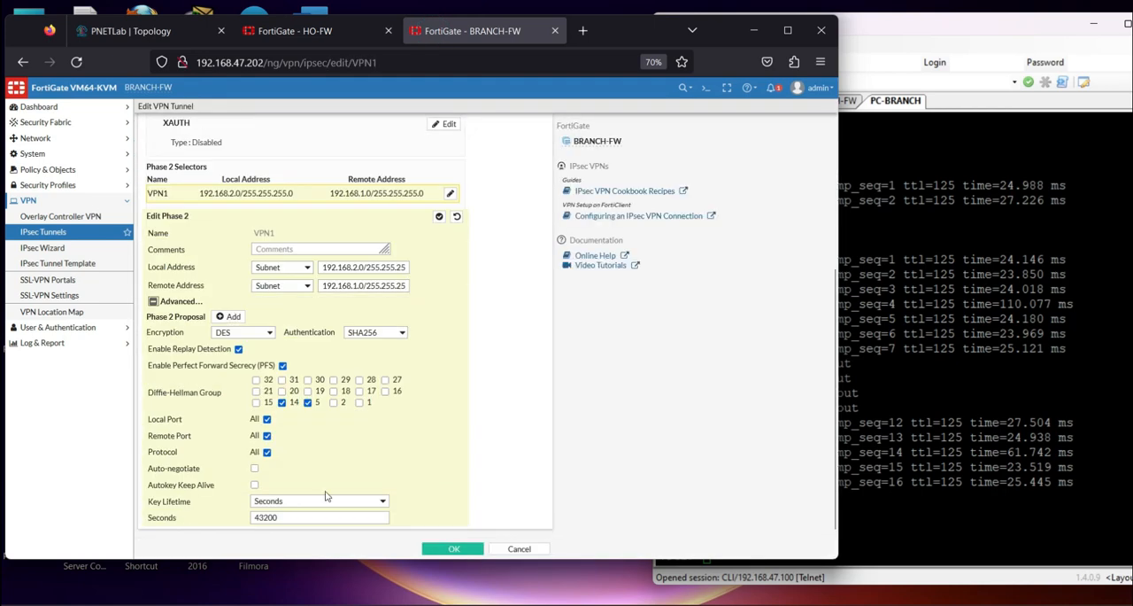
left_click(463, 546)
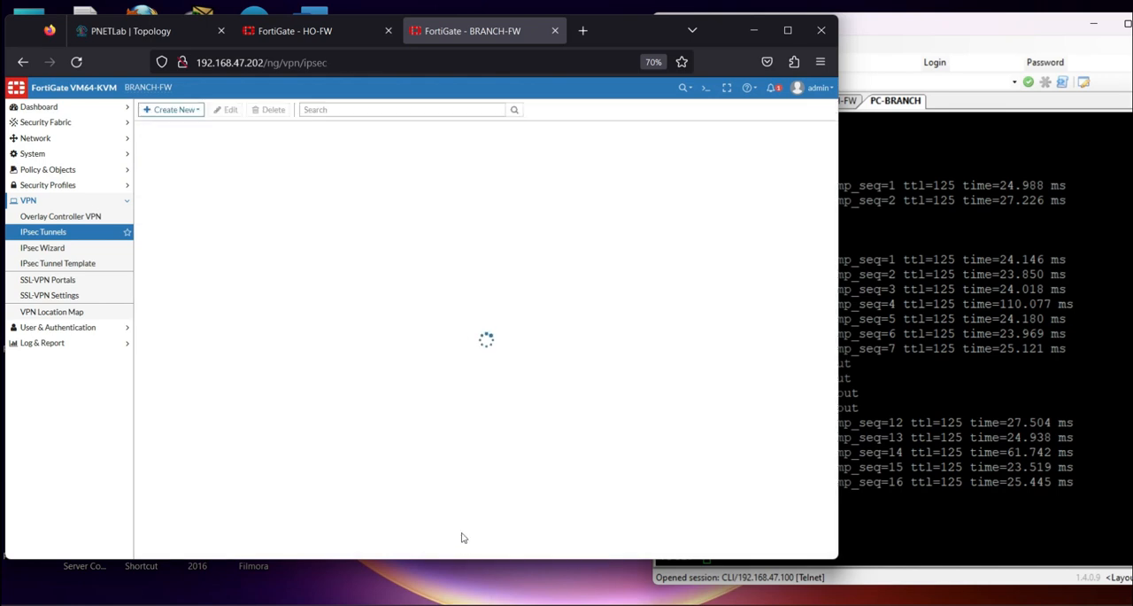
Set the Phase 2 proposal authentication of VPN2 on BRANCH-FW to SHA256
double_click(212, 184)
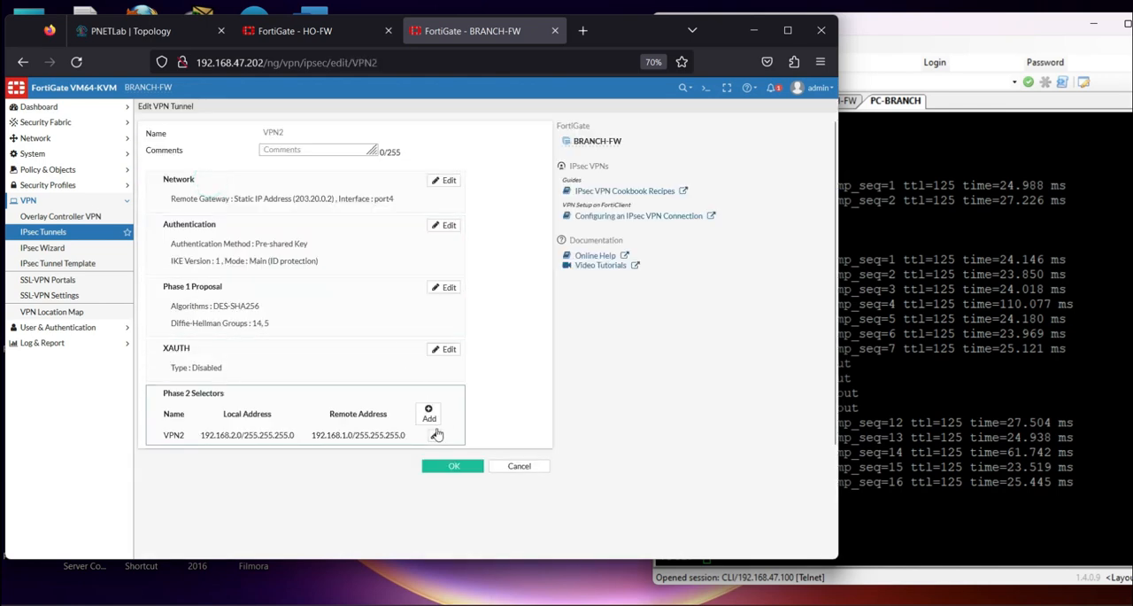
left_click(435, 435)
left_click(165, 522)
scroll(372, 403, "down", 3)
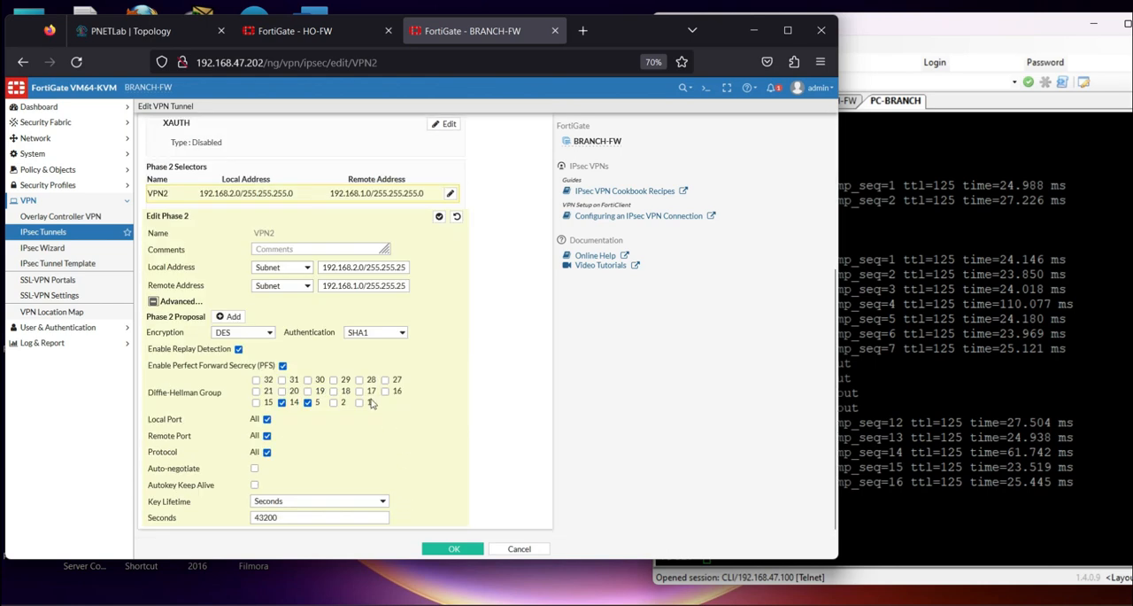
left_click(371, 333)
left_click(364, 384)
Set VPN2's Phase 1 proposal authentication to SHA1 and save the tunnel
scroll(399, 319, "up", 2)
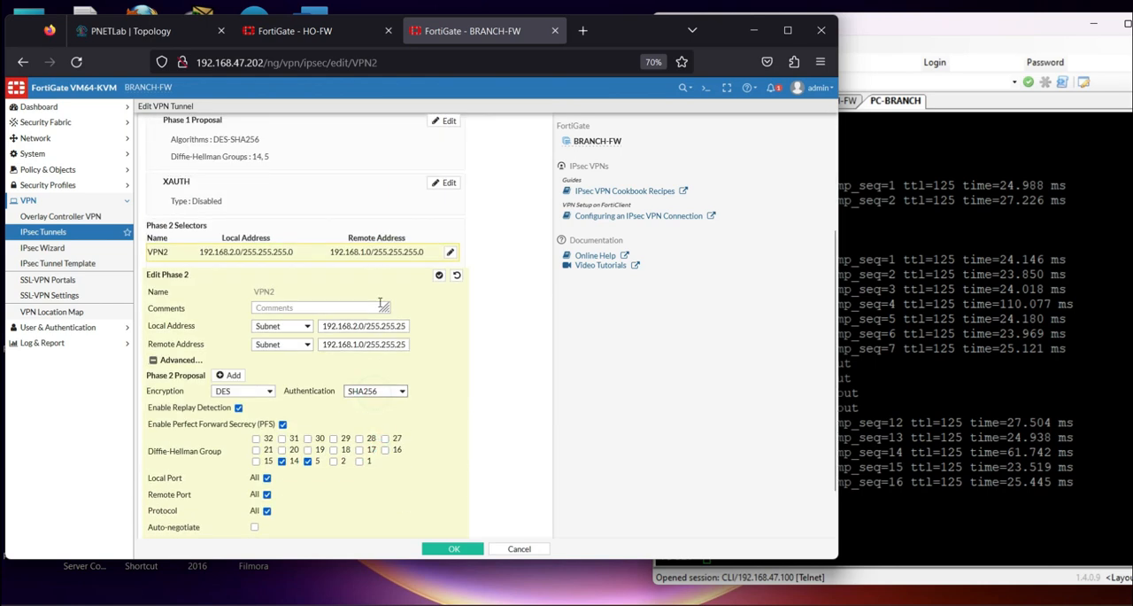
left_click(447, 176)
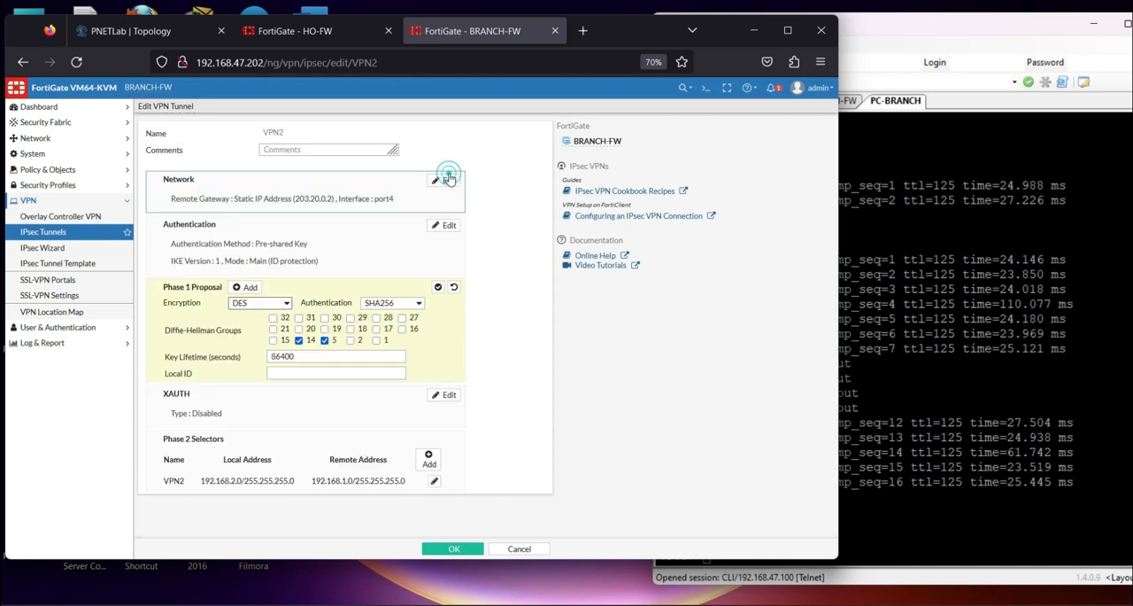
left_click(416, 303)
left_click(379, 330)
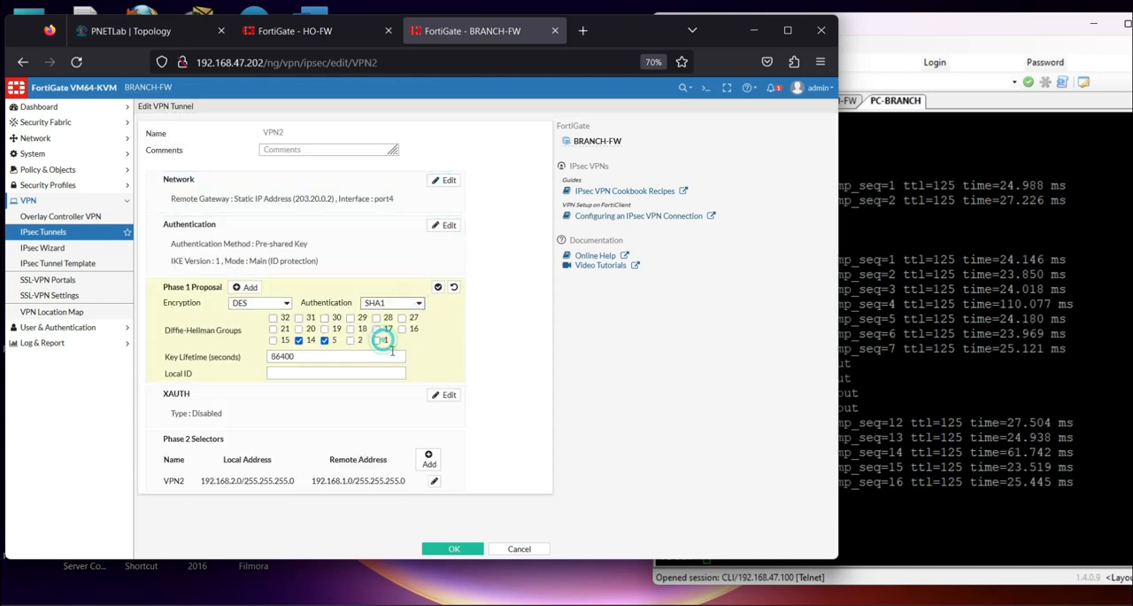
left_click(454, 549)
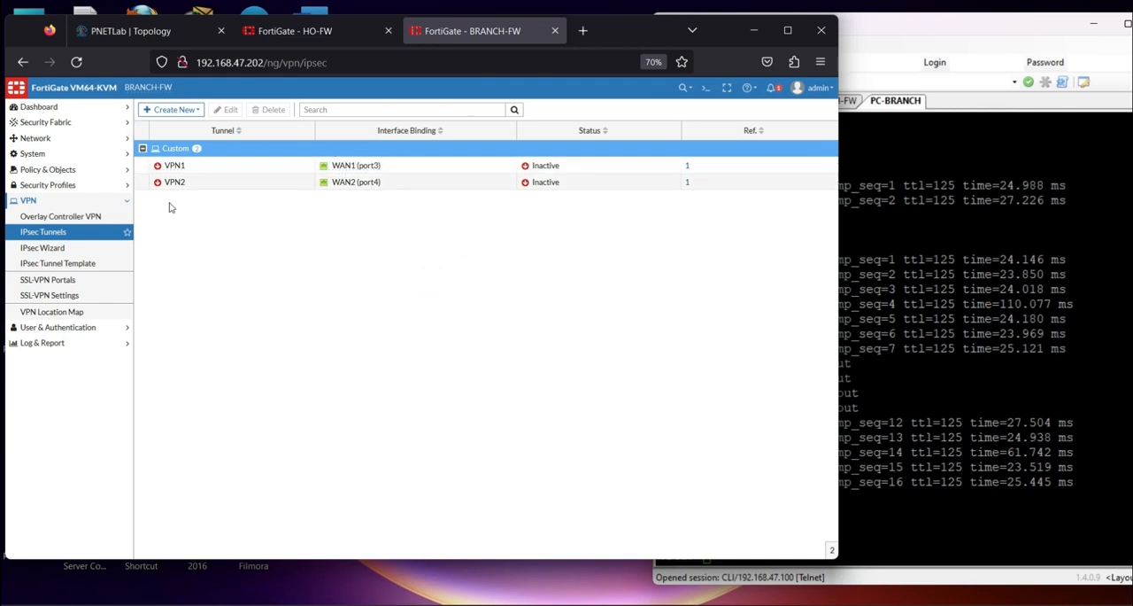
Start a new SD-WAN zone on BRANCH-FW and name it VPN_Link
left_click(35, 139)
left_click(62, 202)
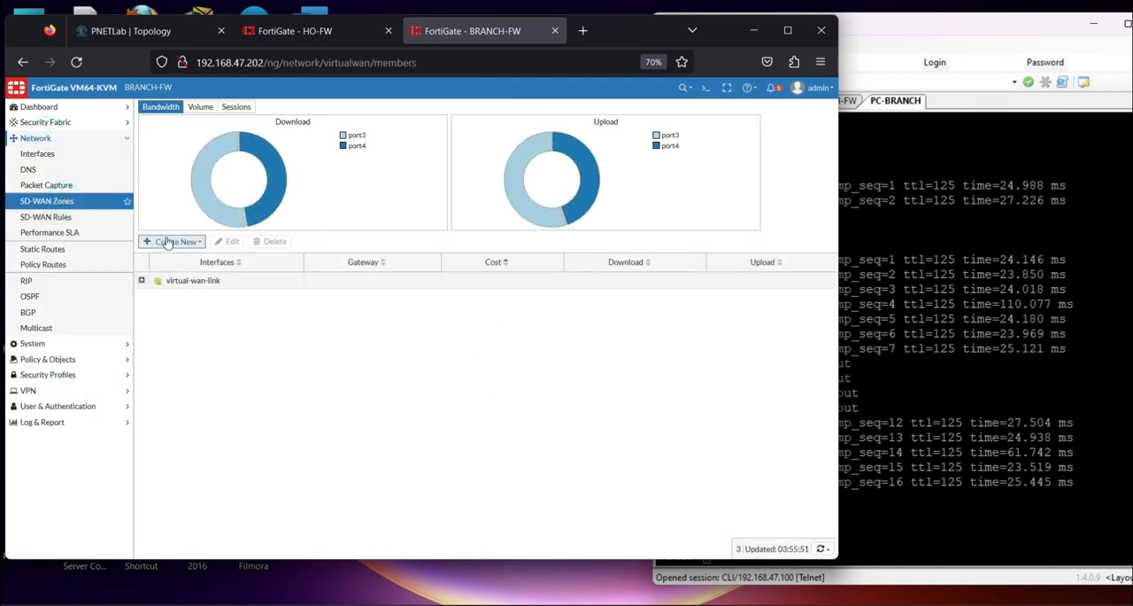
left_click(167, 242)
left_click(168, 270)
left_click(255, 128)
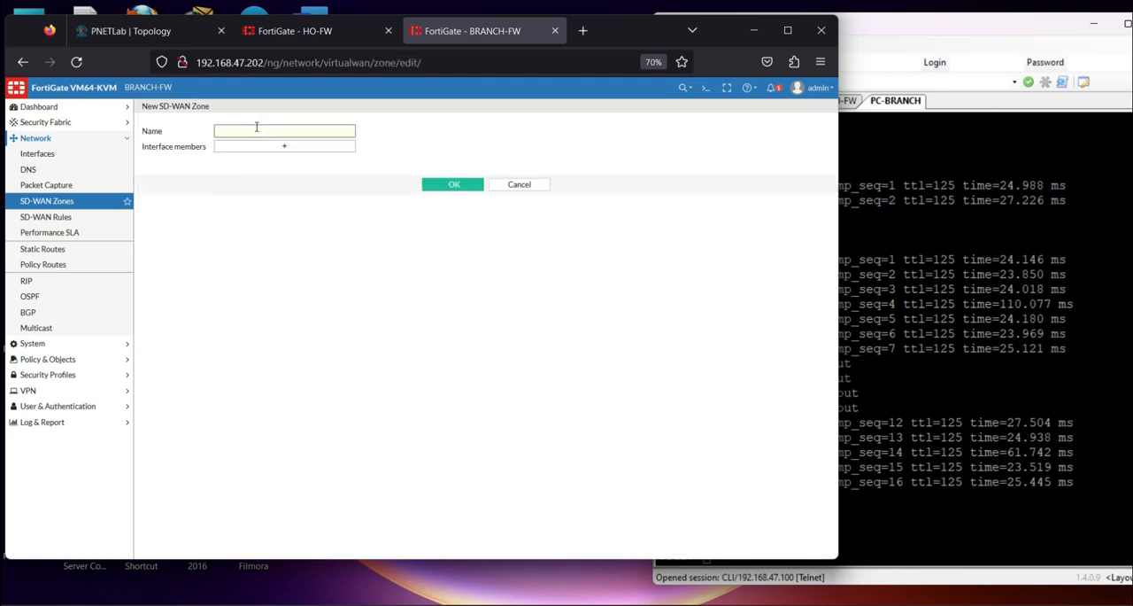
key("Caps_Lock")
Create an SD-WAN member for the VPN1 interface and select it as a member of the VPN_Link zone
left_click(320, 148)
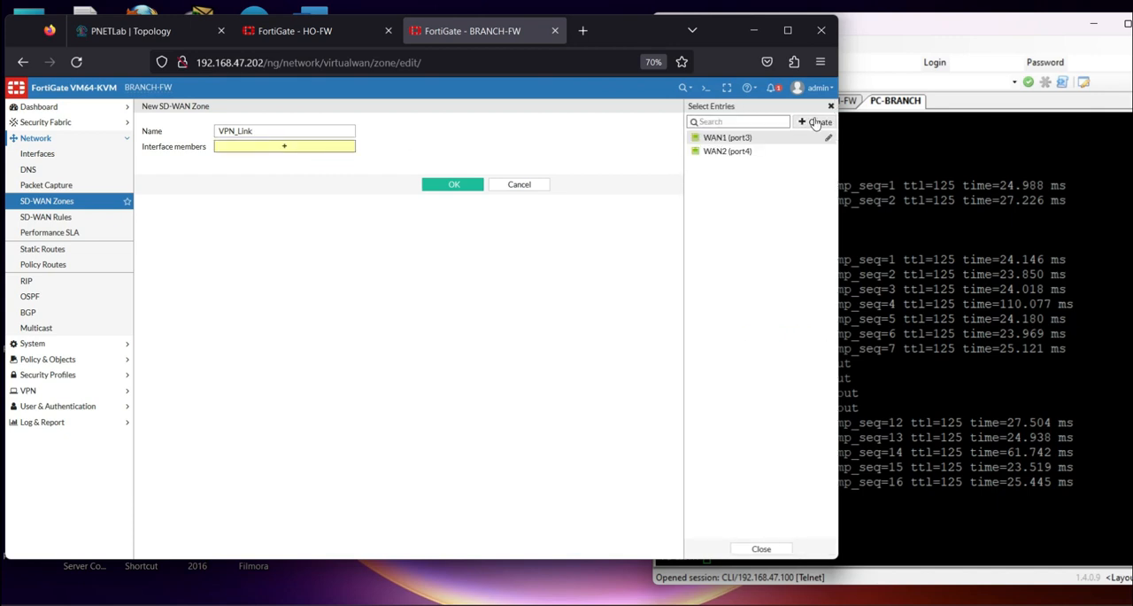
left_click(815, 123)
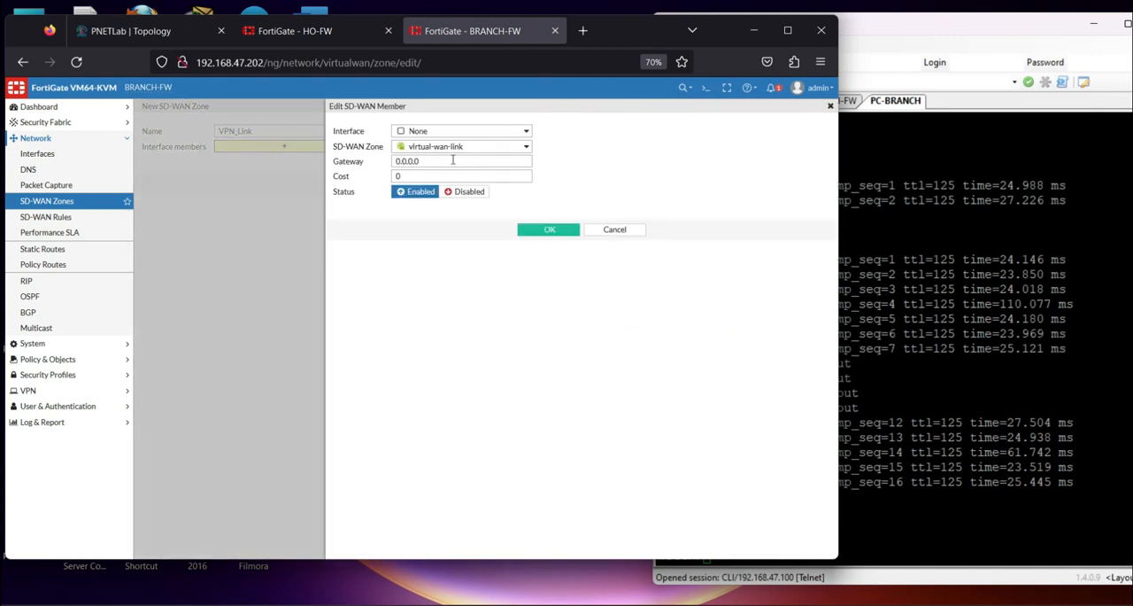
left_click(526, 133)
left_click(425, 231)
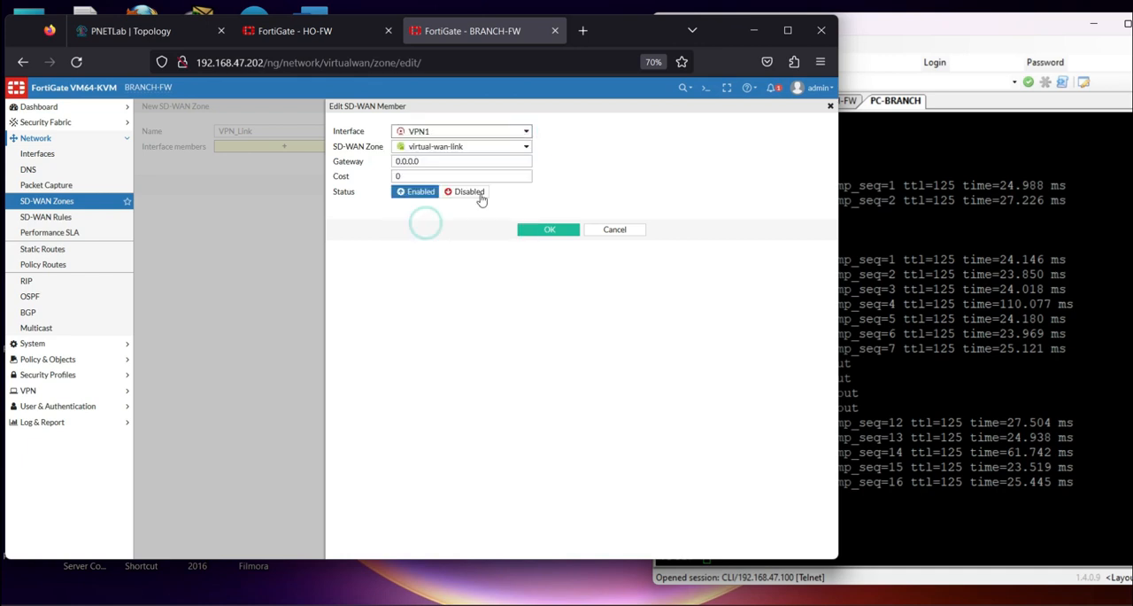
left_click(549, 230)
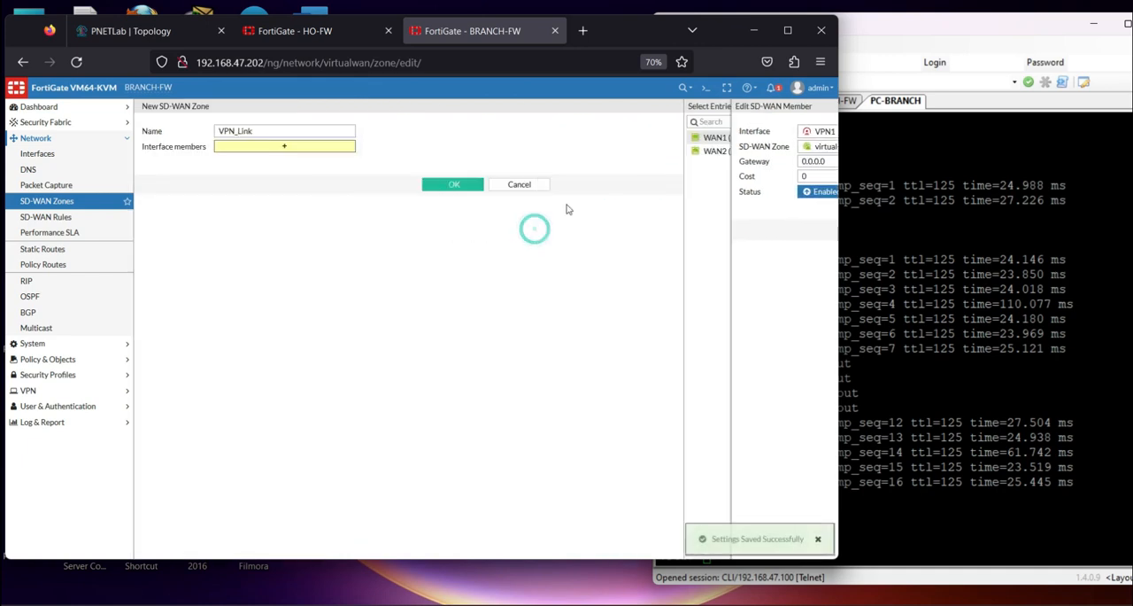
left_click(742, 167)
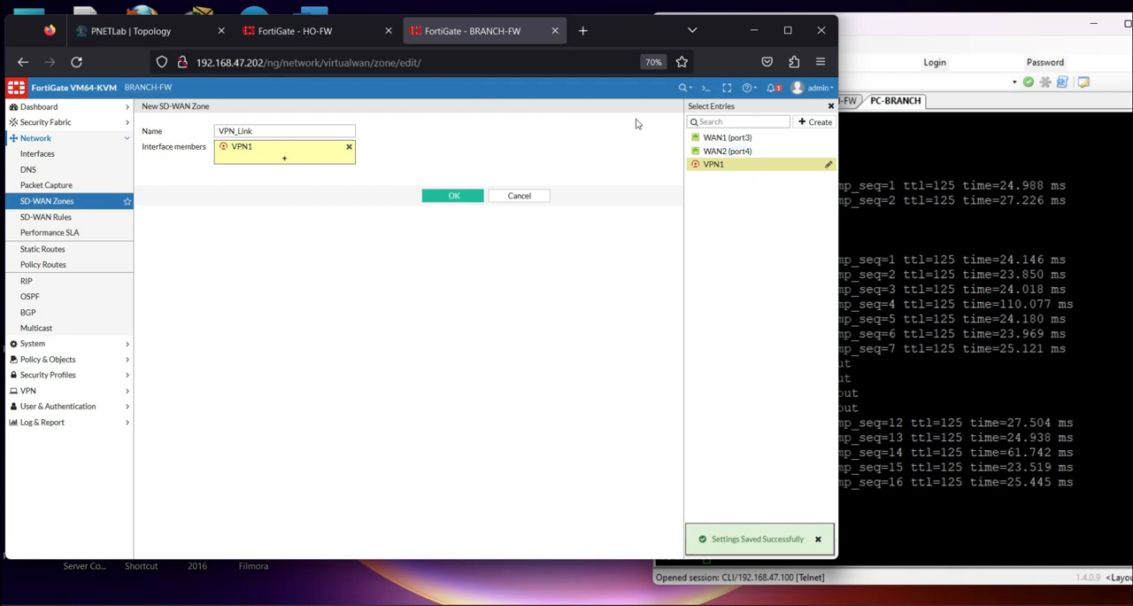
Create an SD-WAN member for the VPN2 interface, add it to the VPN_Link members and save the zone
left_click(284, 158)
left_click(817, 124)
left_click(462, 132)
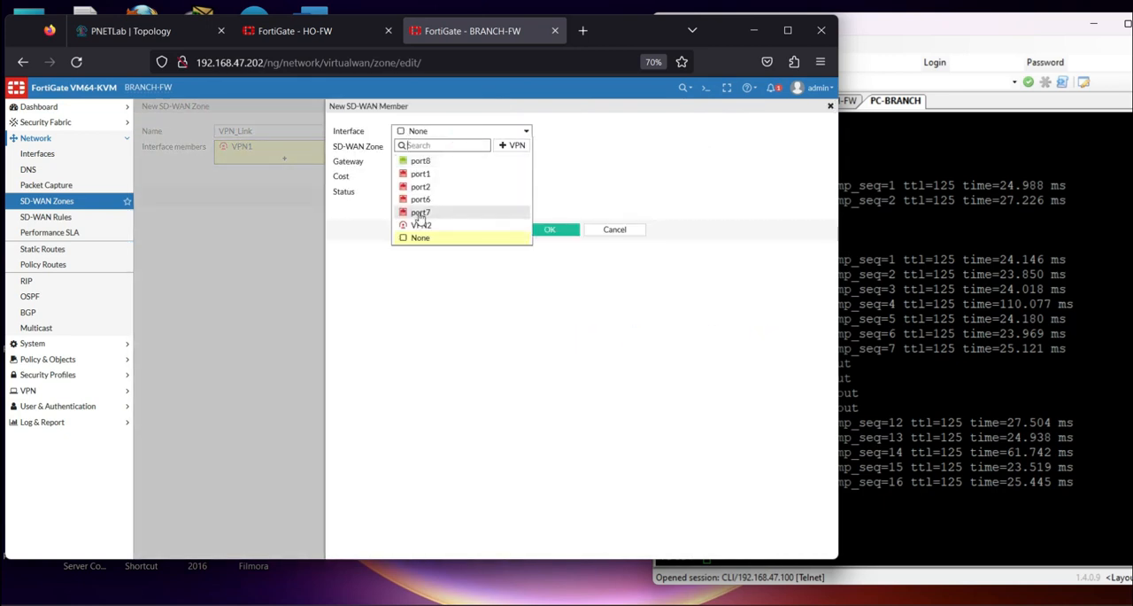
left_click(422, 227)
left_click(550, 230)
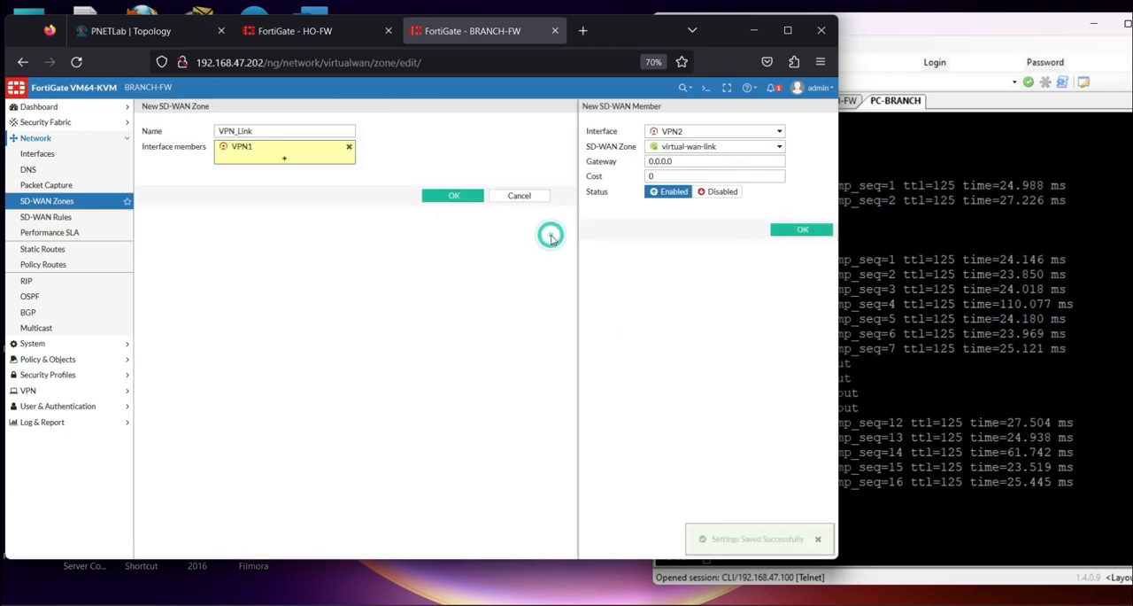
left_click(714, 174)
left_click(450, 204)
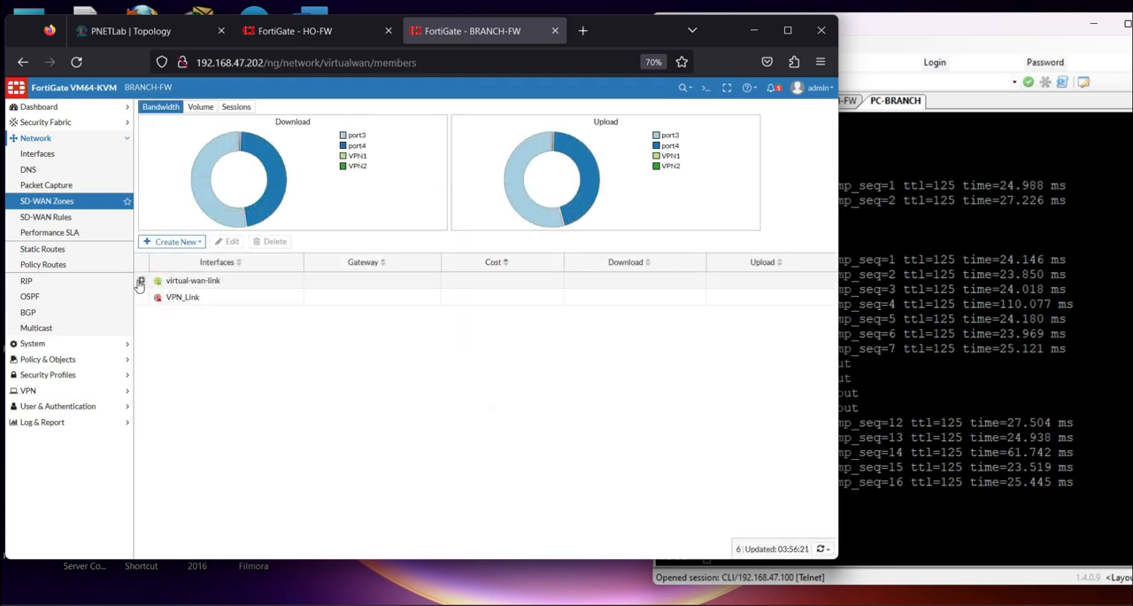
Edit the VPN_Link zone to include VPN1 and VPN2 as interface members, save it and check its member list
left_click(142, 280)
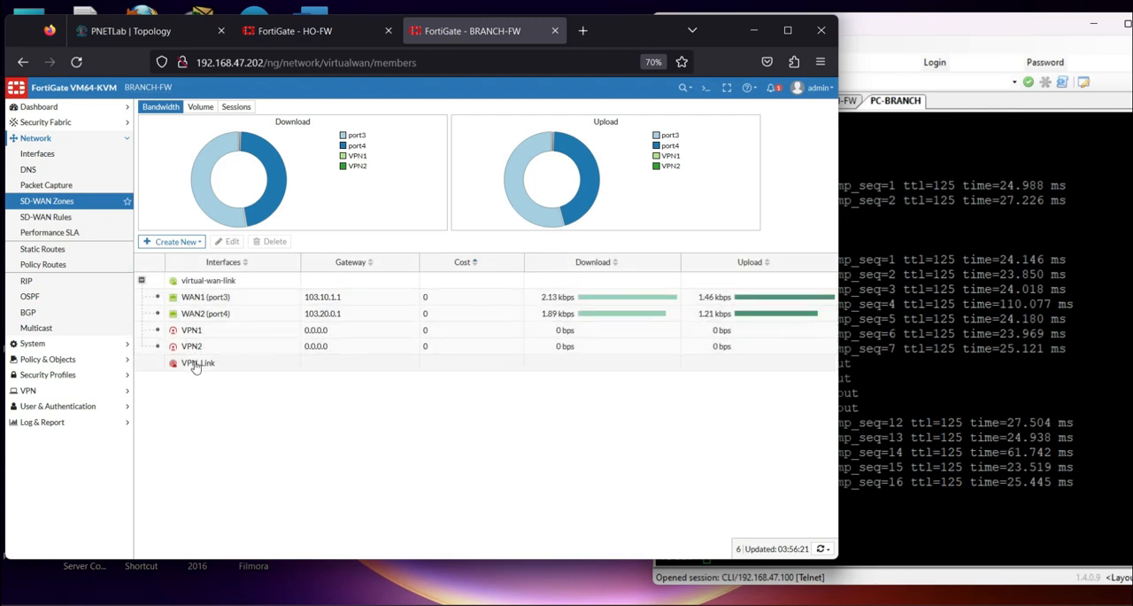
left_click(196, 365)
left_click(286, 147)
left_click(714, 165)
left_click(714, 178)
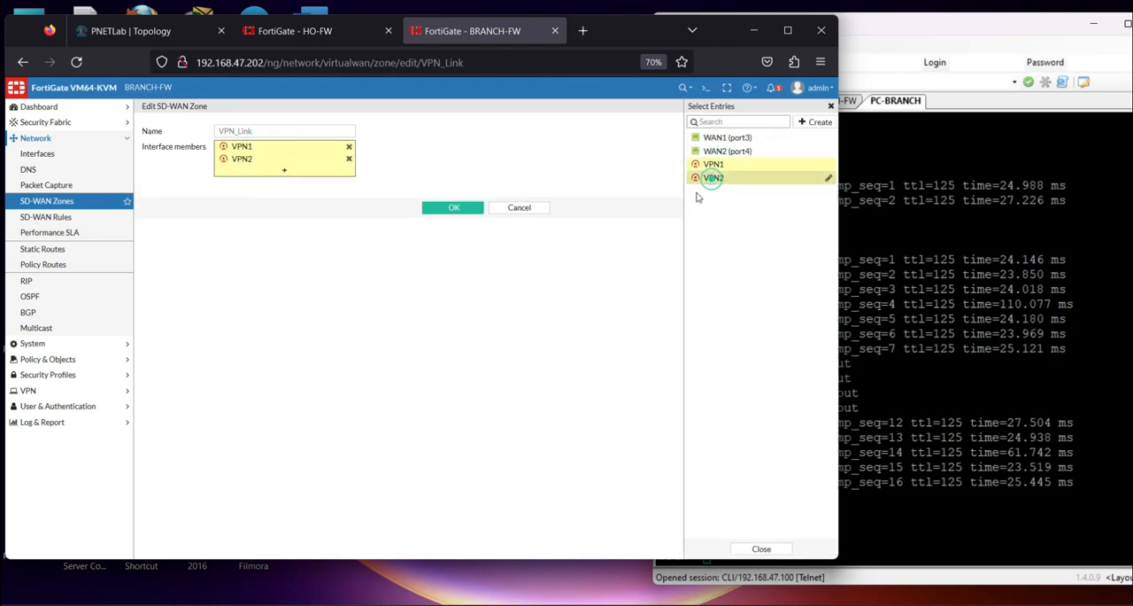
left_click(450, 209)
left_click(149, 300)
left_click(142, 297)
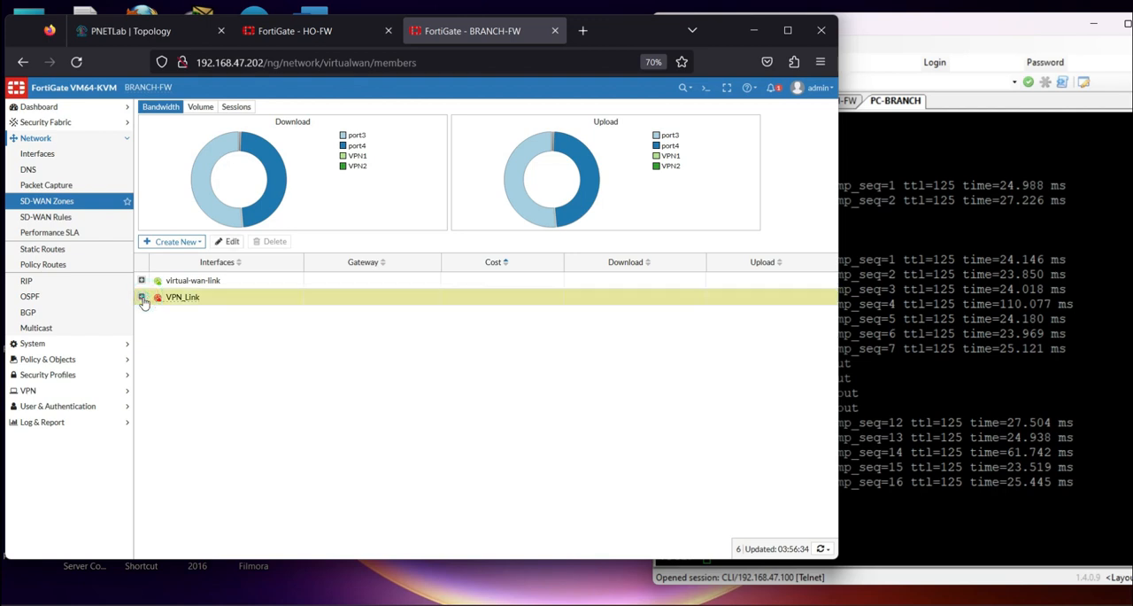
left_click(256, 316)
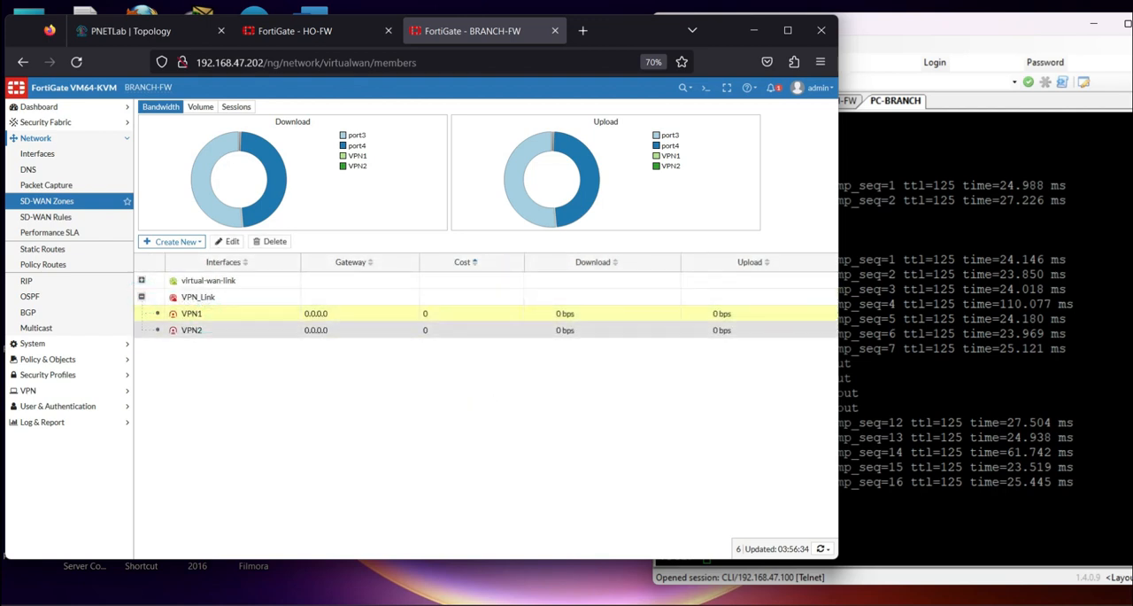
Start a new Ping performance SLA named PingHO with server 192.168.1.254 and enable its SLA target
left_click(53, 232)
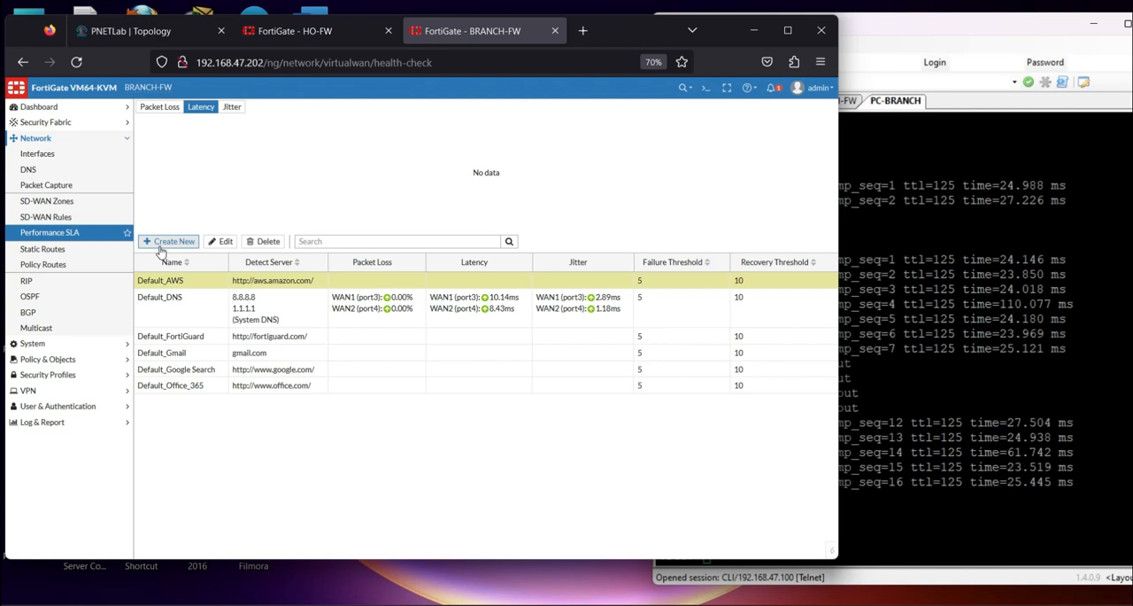
left_click(167, 242)
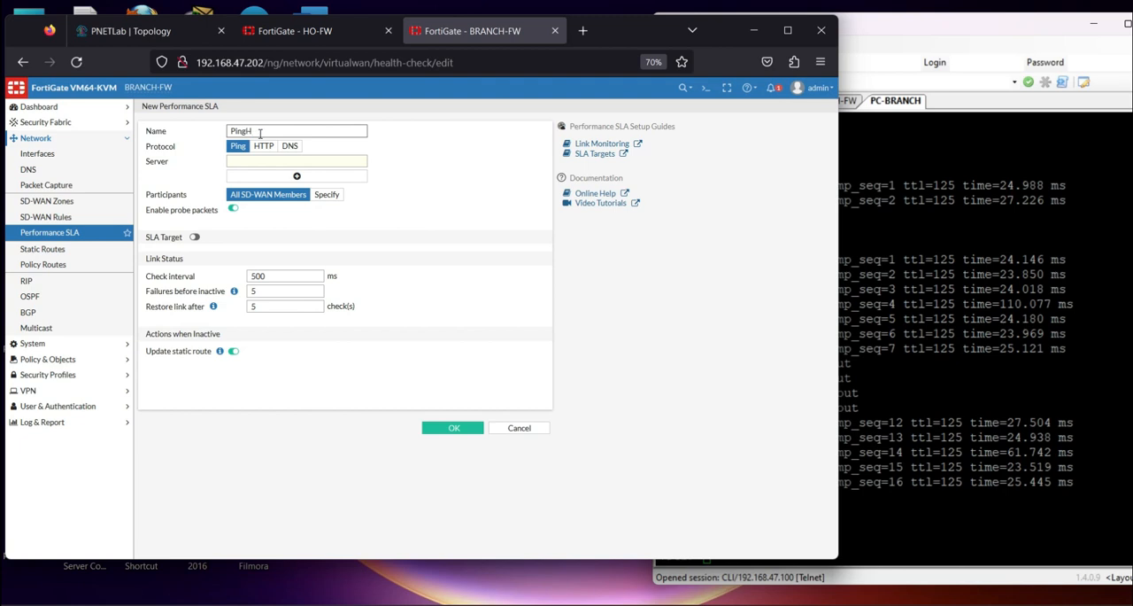
left_click(354, 163)
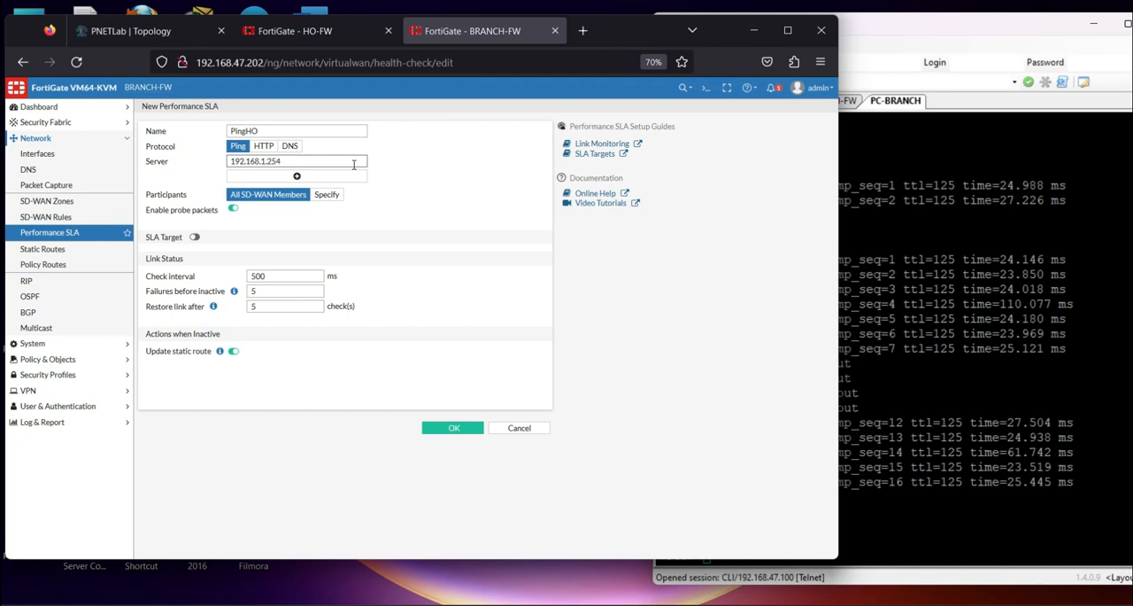
left_click_drag(291, 159, 218, 159)
left_click(195, 236)
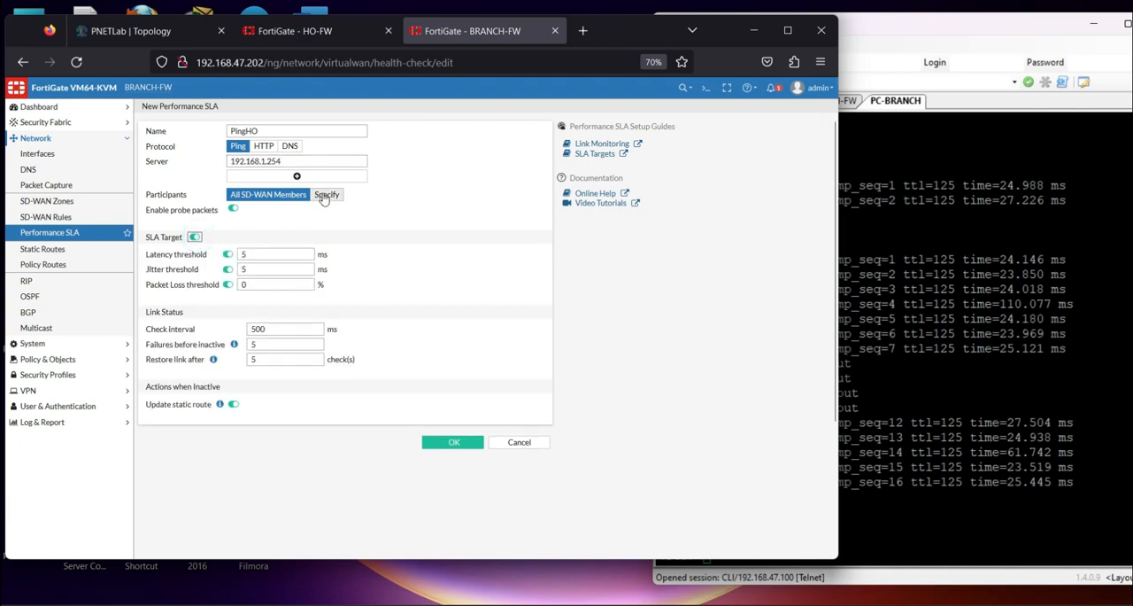
Specify WAN1 (port3) and WAN2 (port4) as the participants of PingHO and save the performance SLA
left_click(324, 196)
left_click(301, 213)
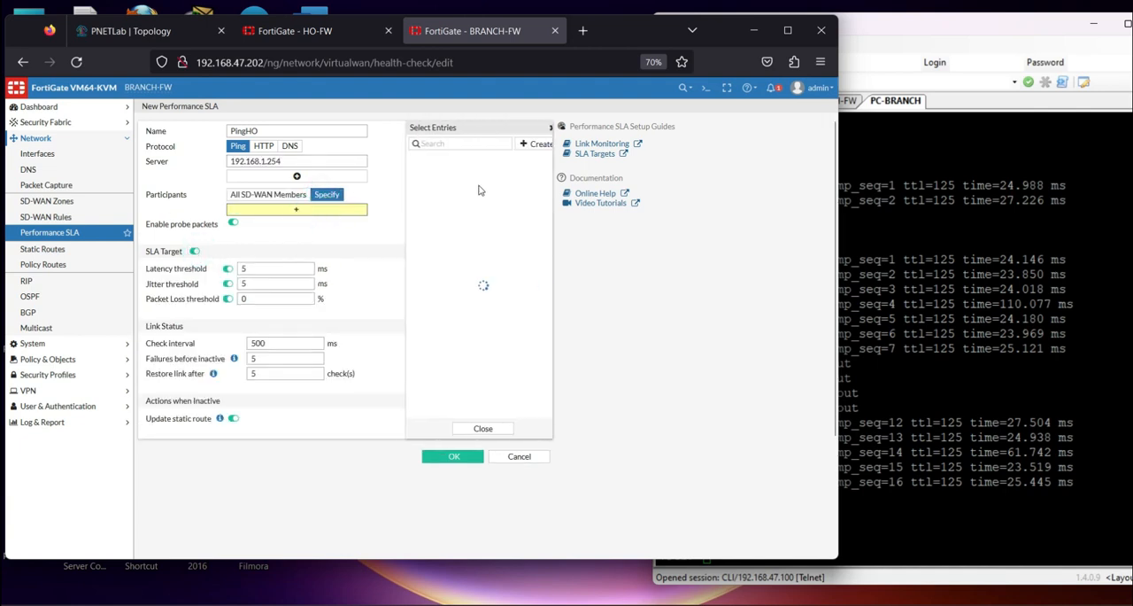
left_click(434, 159)
left_click(441, 172)
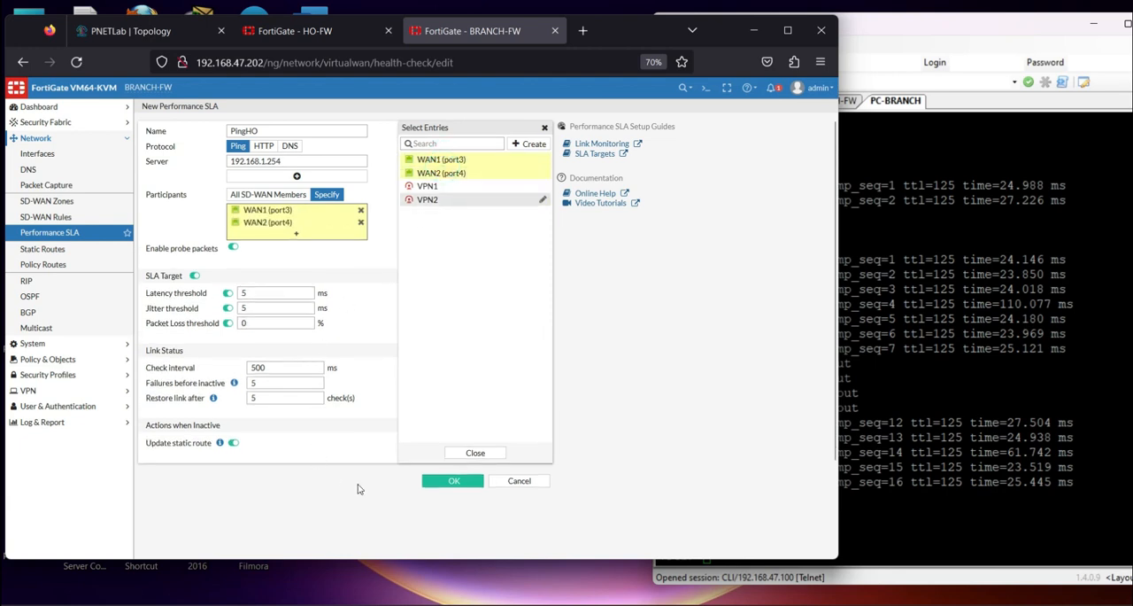
left_click(454, 480)
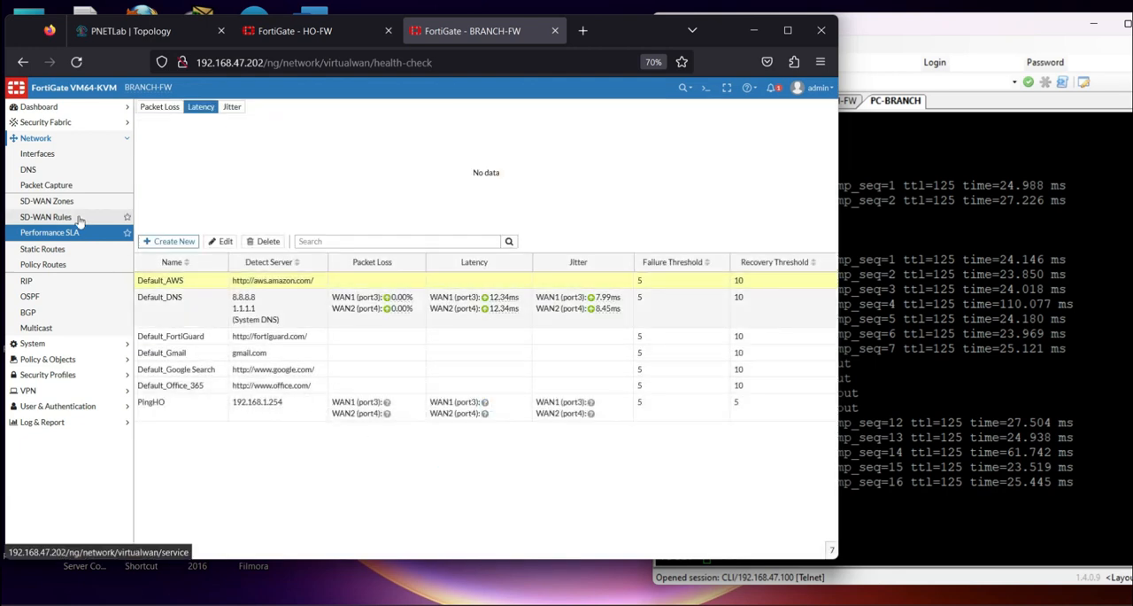
Start a new SD-WAN rule named Remote-to_HO with net_192.168.2.0 as its source address
left_click(80, 220)
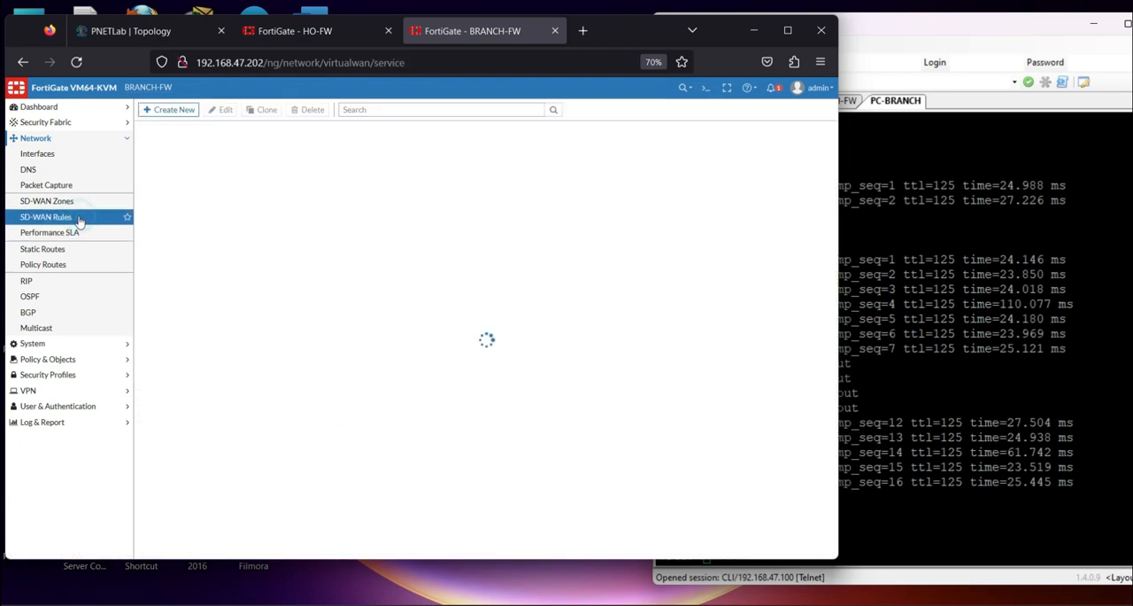
left_click(176, 109)
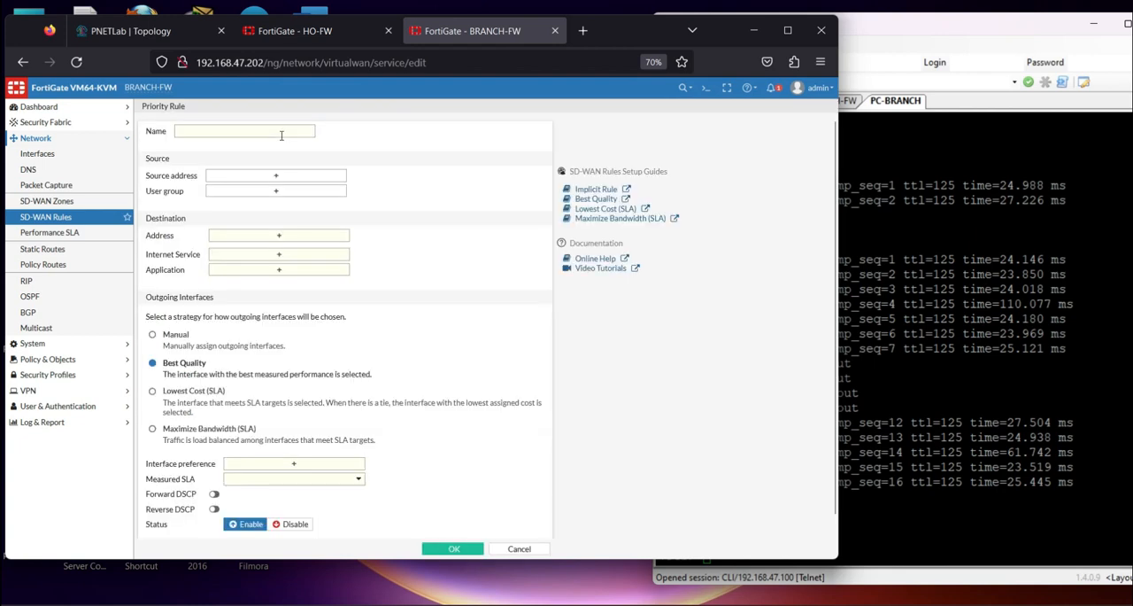
left_click(256, 135)
key("Caps_Lock")
key("Caps_Lock")
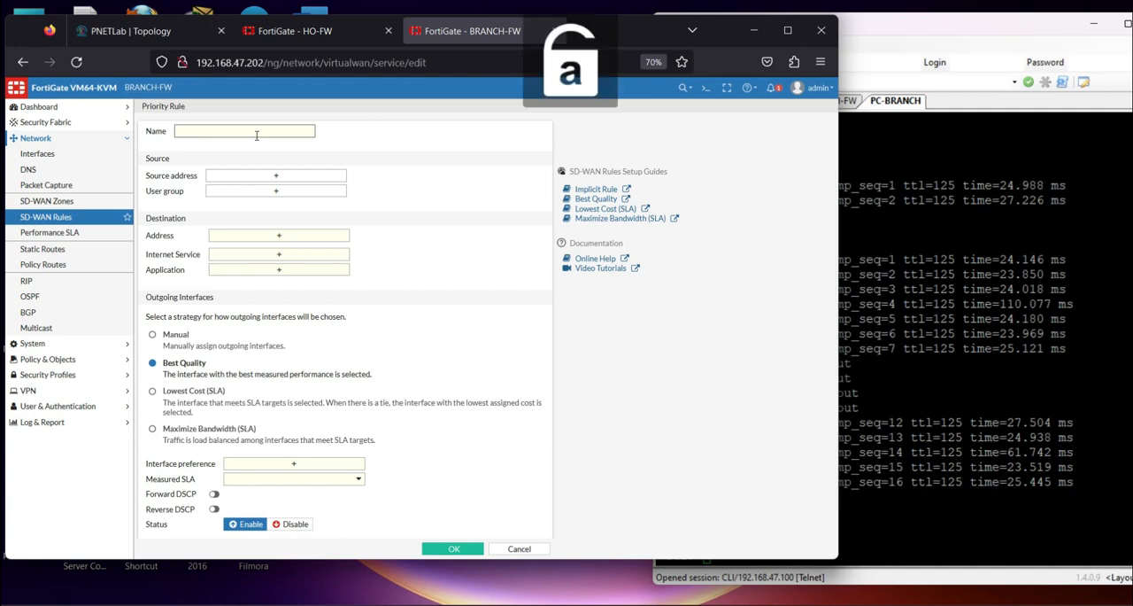
type("Remote-to_HO")
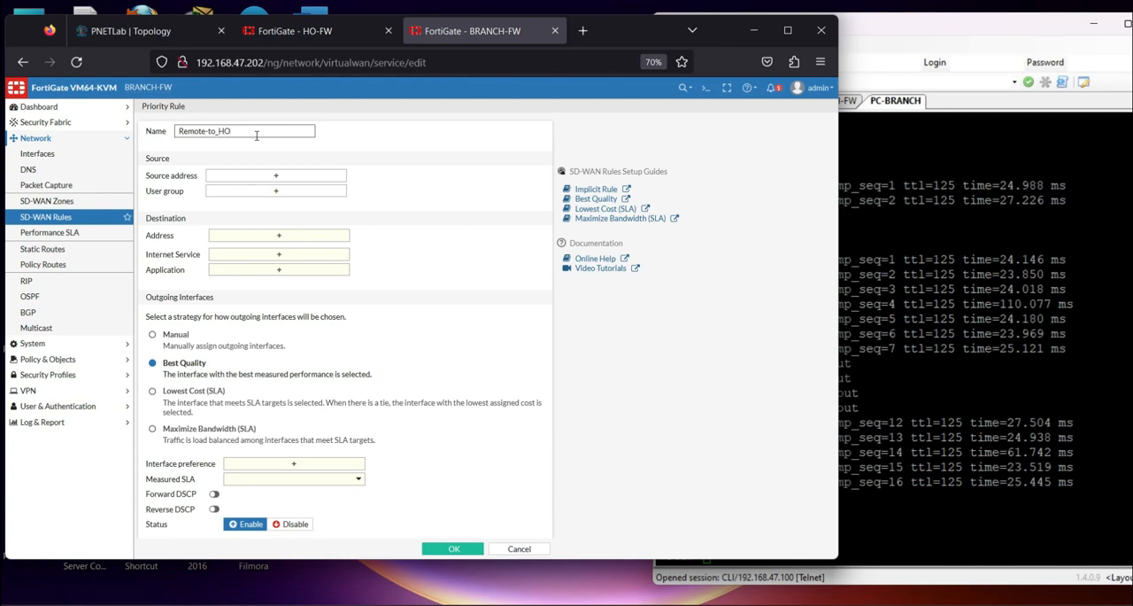
left_click(256, 174)
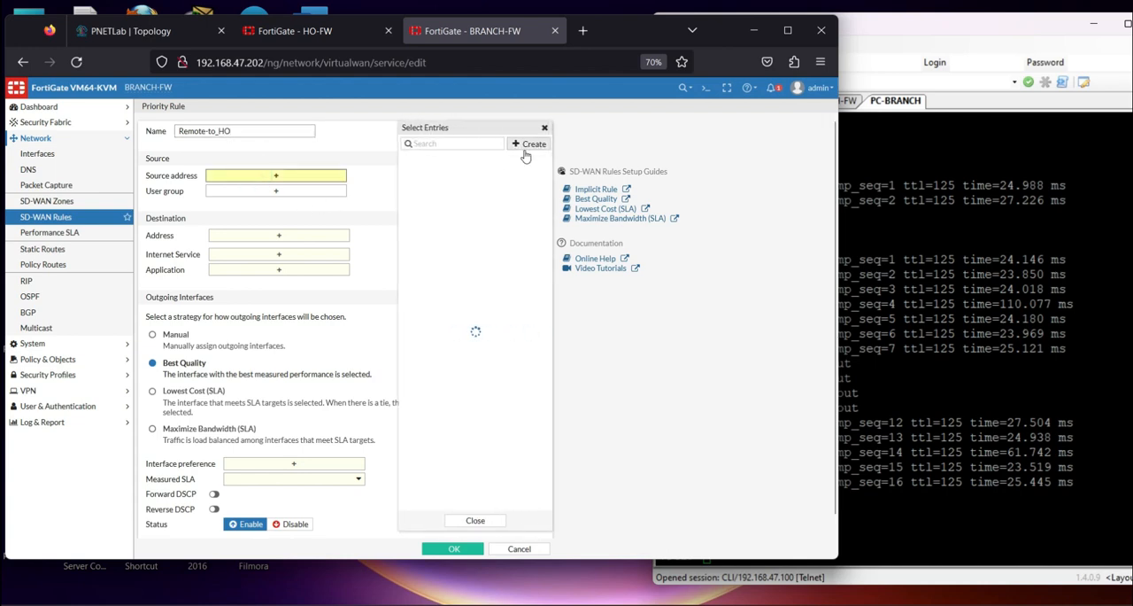
left_click(444, 267)
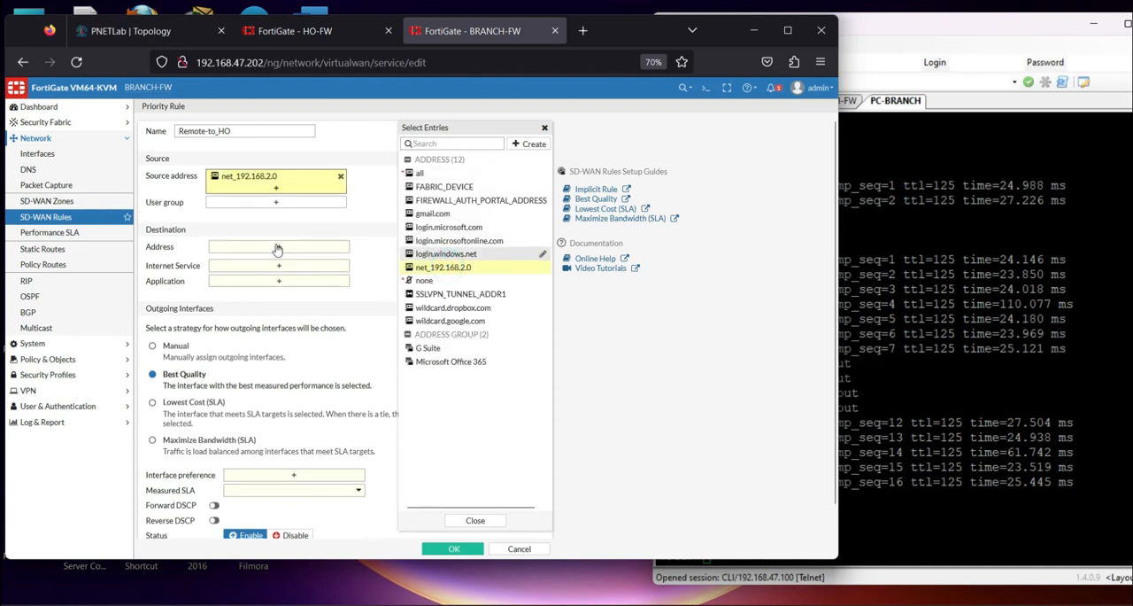
Create a subnet address named HO_192.168.1.0 for the 192.168.1.0 network and use it as the rule's destination
left_click(278, 247)
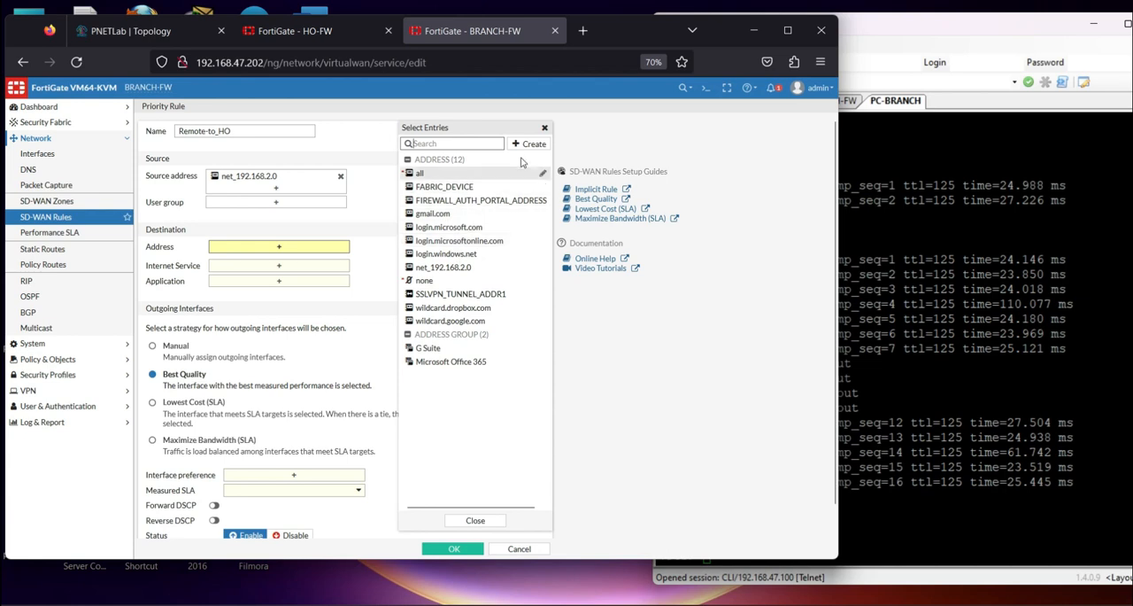
left_click(531, 145)
left_click(445, 177)
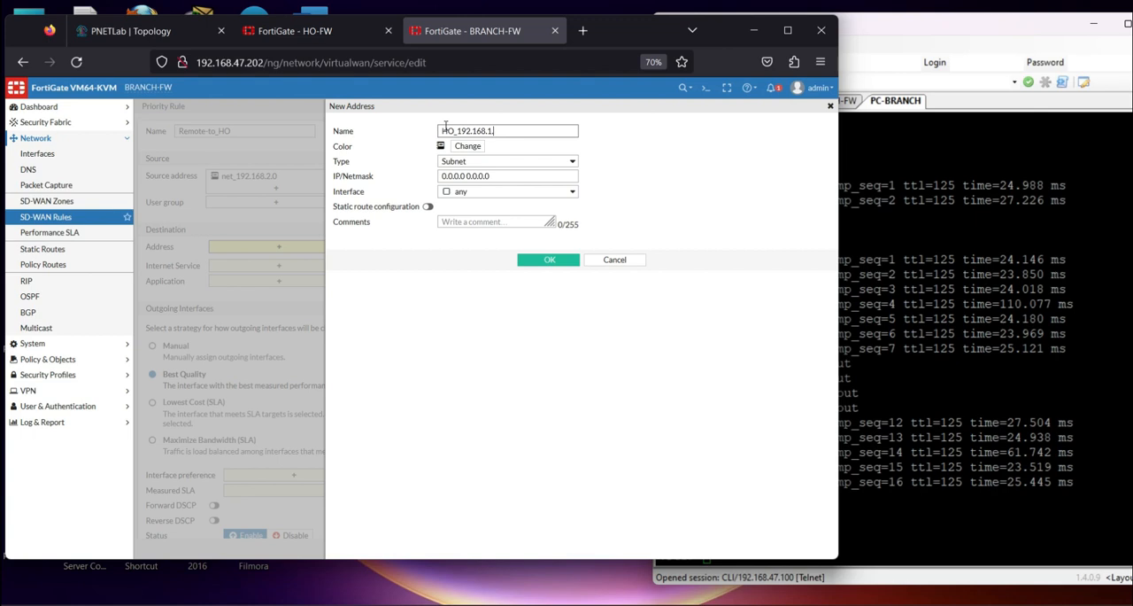
left_click_drag(457, 131, 532, 152)
key("ctrl+c")
triple_click(521, 175)
key("ctrl+v")
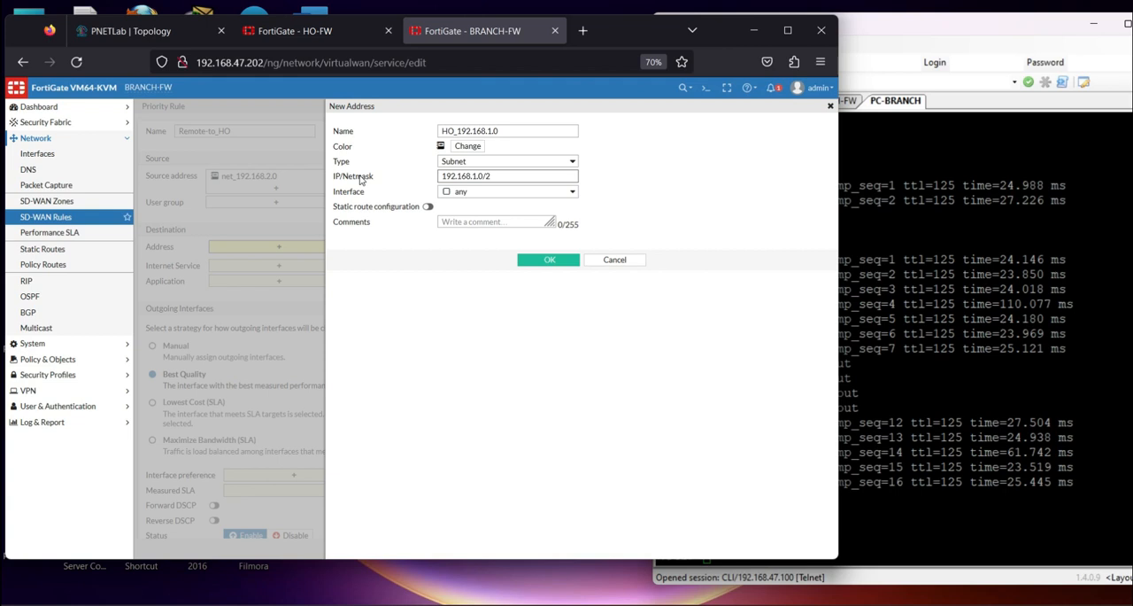
left_click(548, 262)
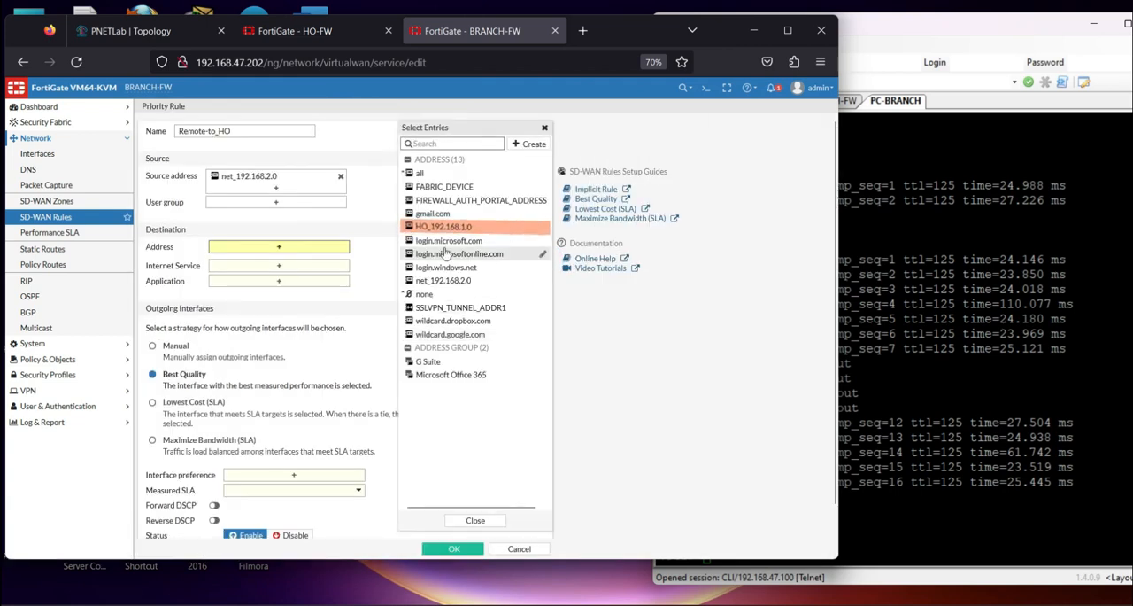
left_click(443, 227)
left_click(315, 326)
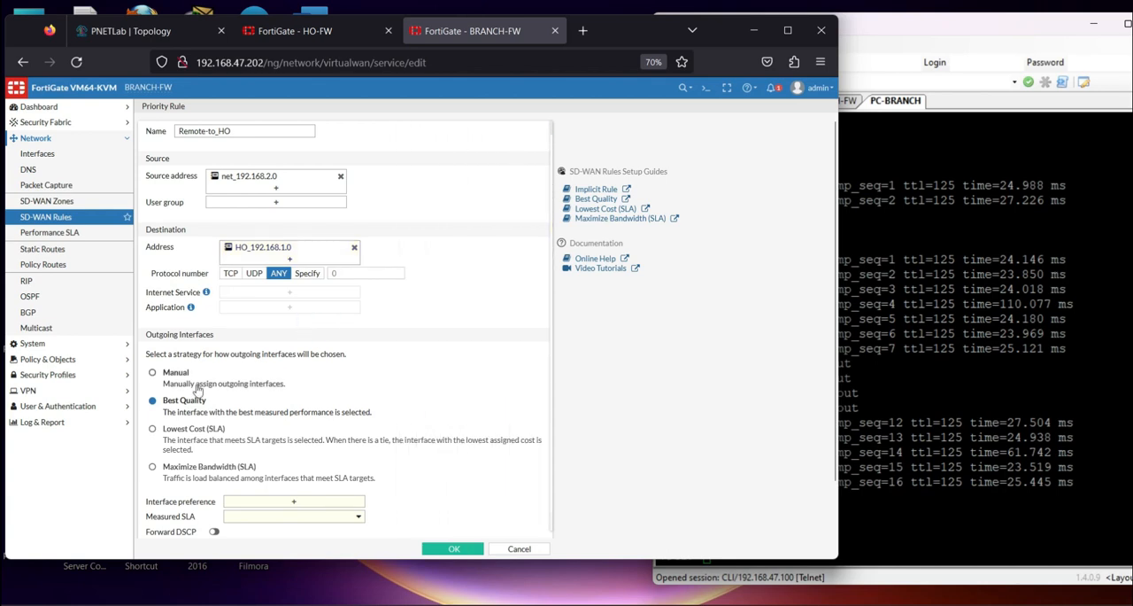
Set the rule's interface preference to VPN1 and VPN2 with PingHO as the measured SLA, and save the rule
left_click(272, 502)
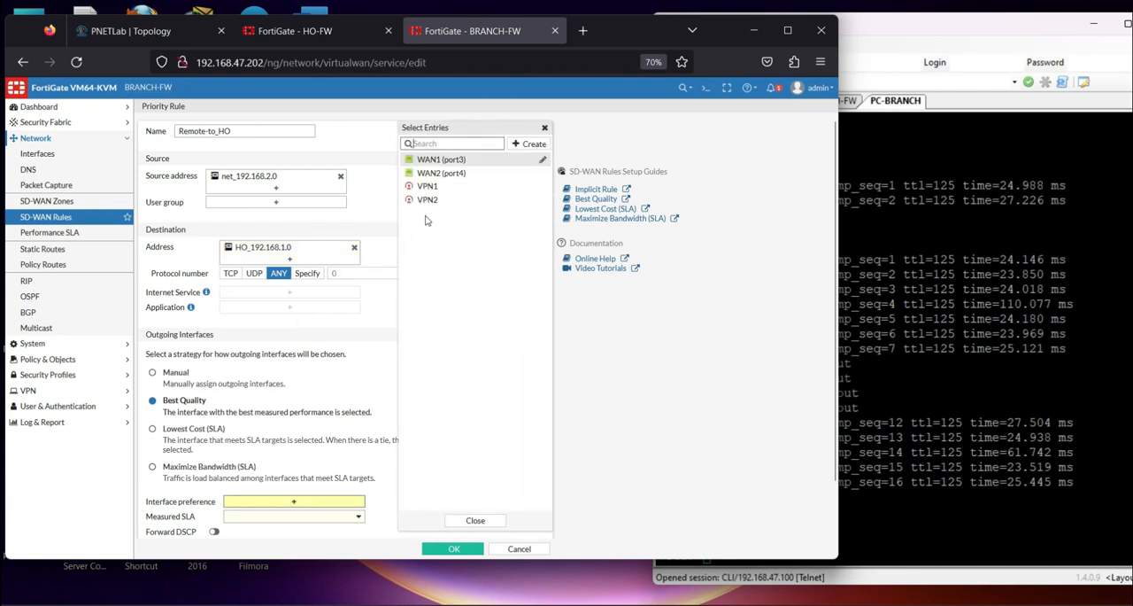
left_click(427, 187)
left_click(425, 200)
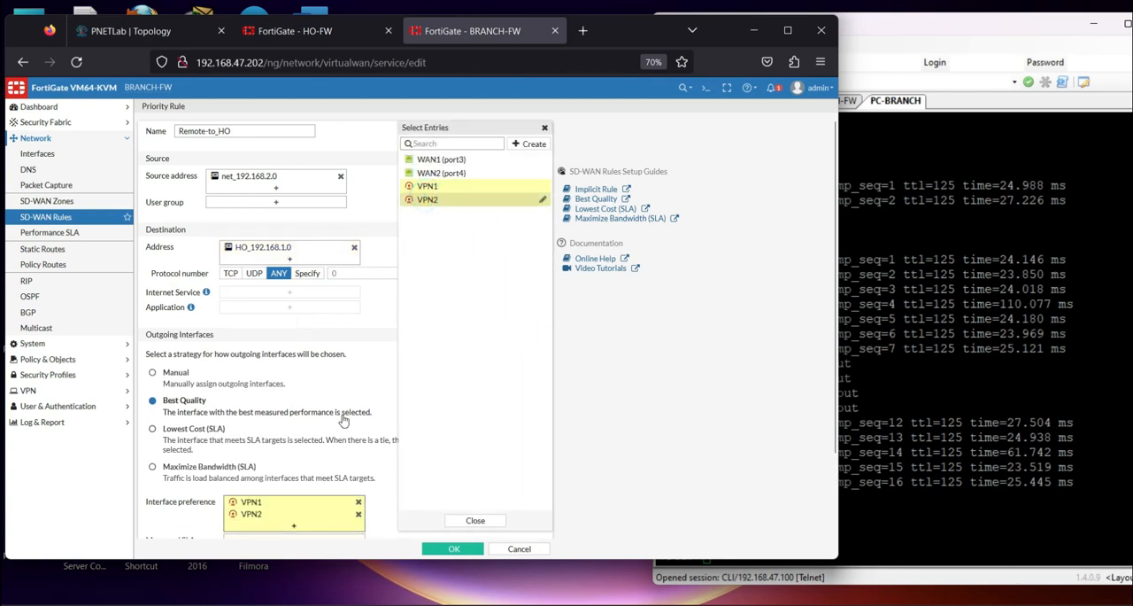
scroll(268, 498, "down", 2)
left_click(297, 448)
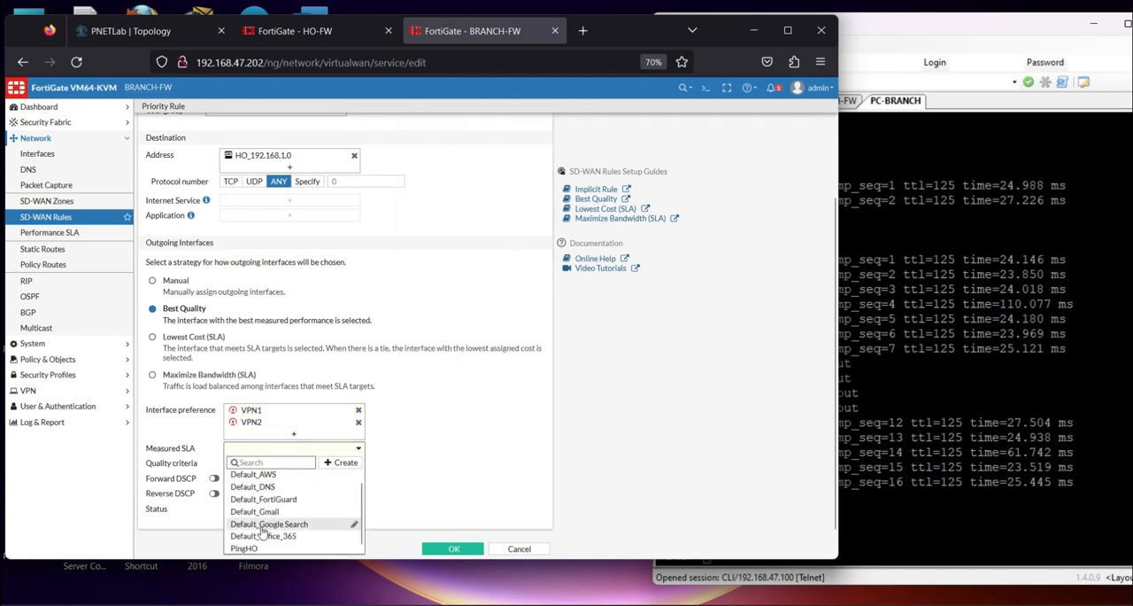
left_click(266, 553)
left_click(431, 552)
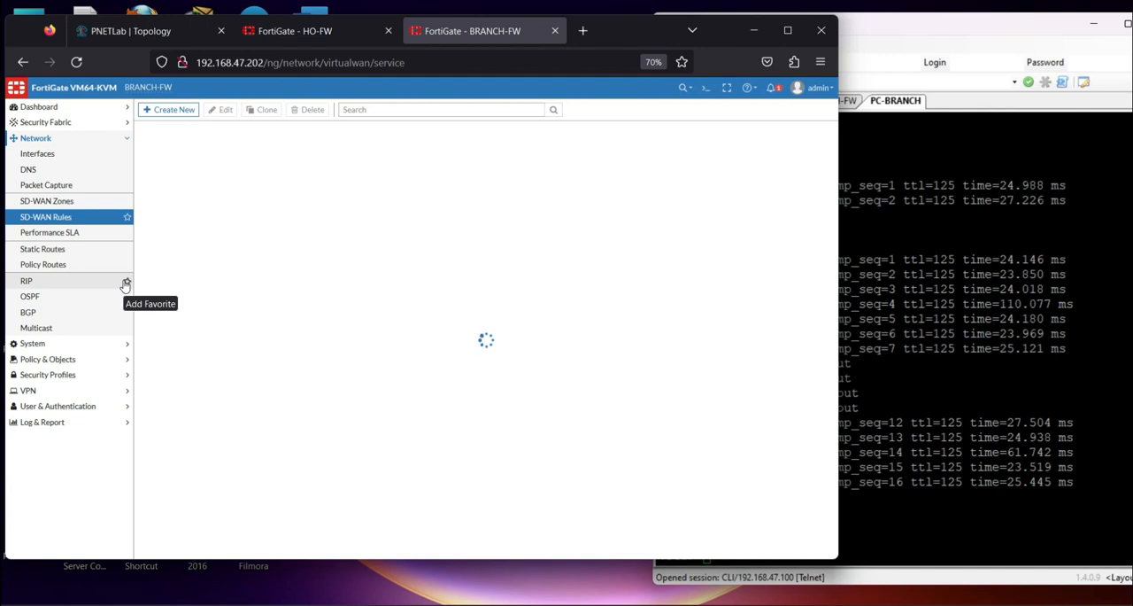
Check the PingHO link status in the performance SLA list
left_click(52, 234)
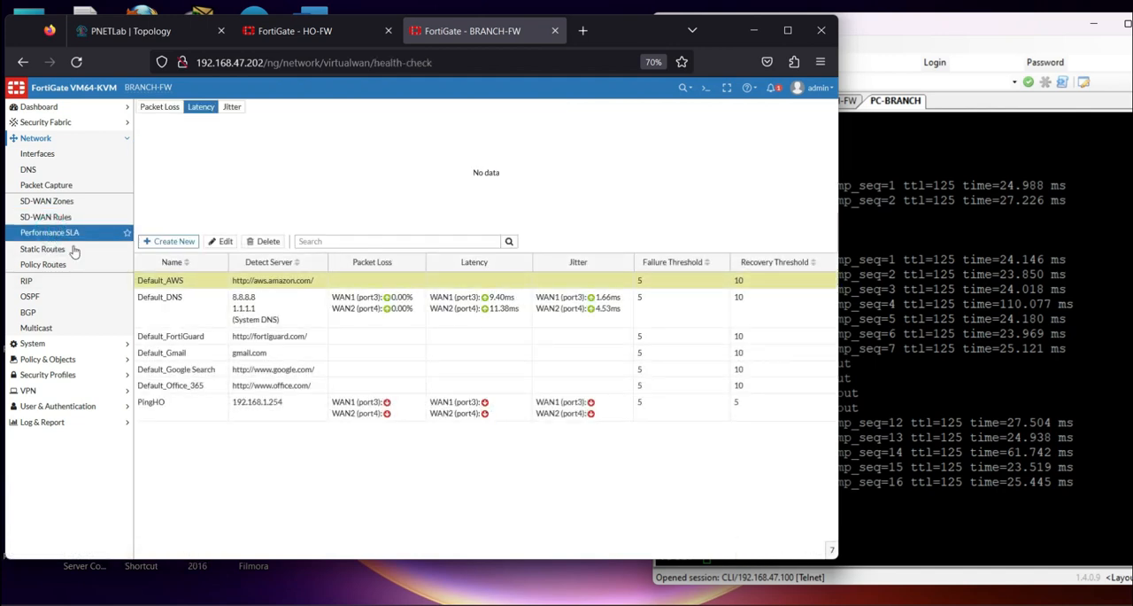
Replace the PingHO performance SLA's WAN1 and WAN2 participants with VPN1 and VPN2, and save it
double_click(162, 407)
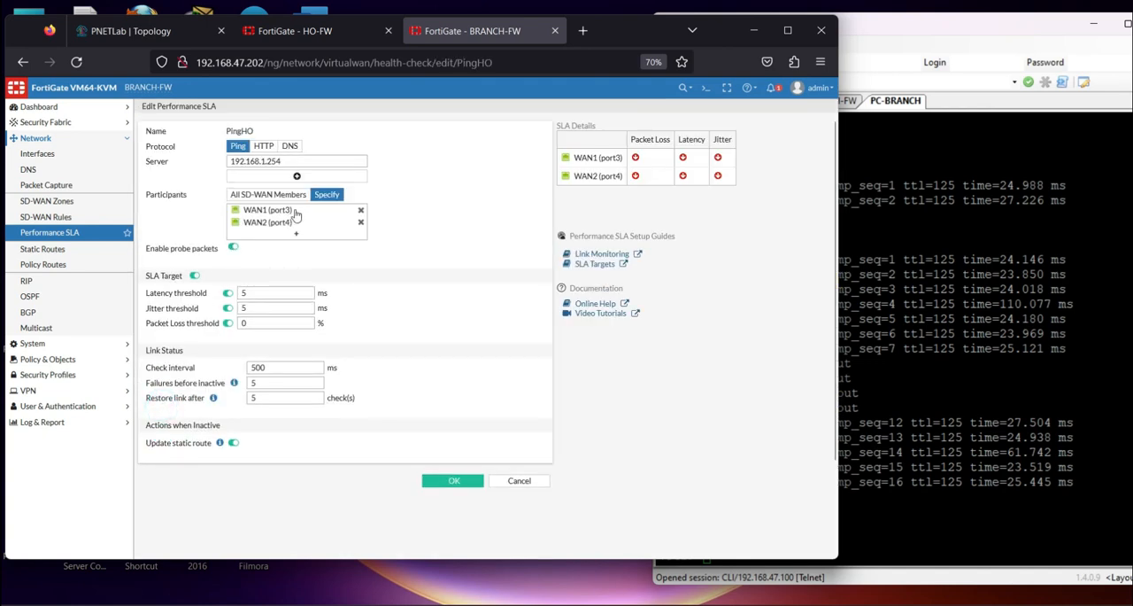
left_click(361, 221)
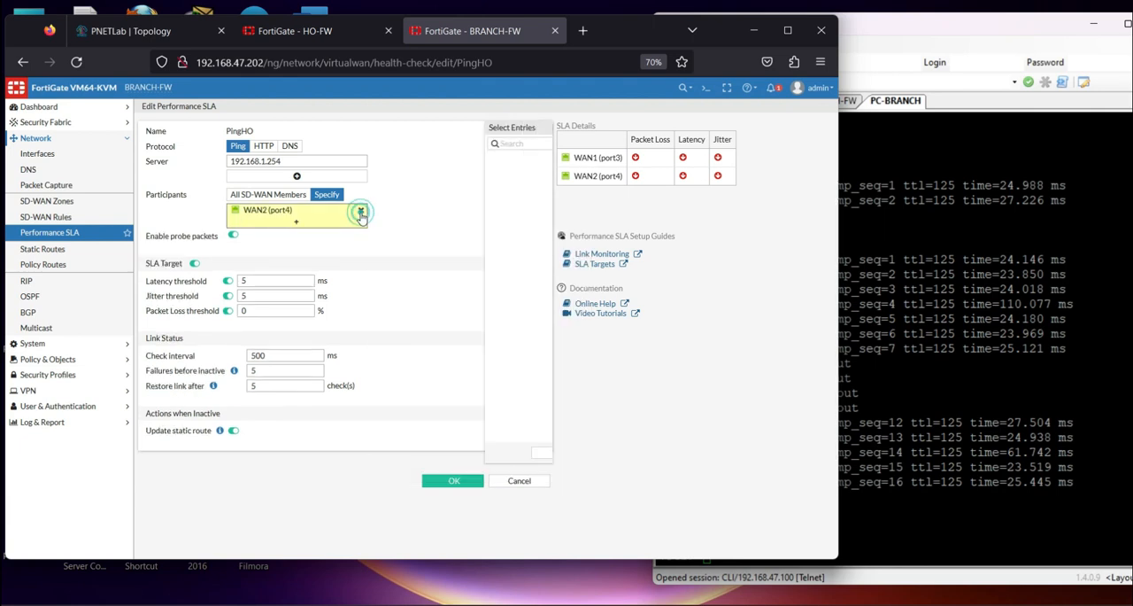
left_click(361, 210)
left_click(427, 186)
left_click(429, 200)
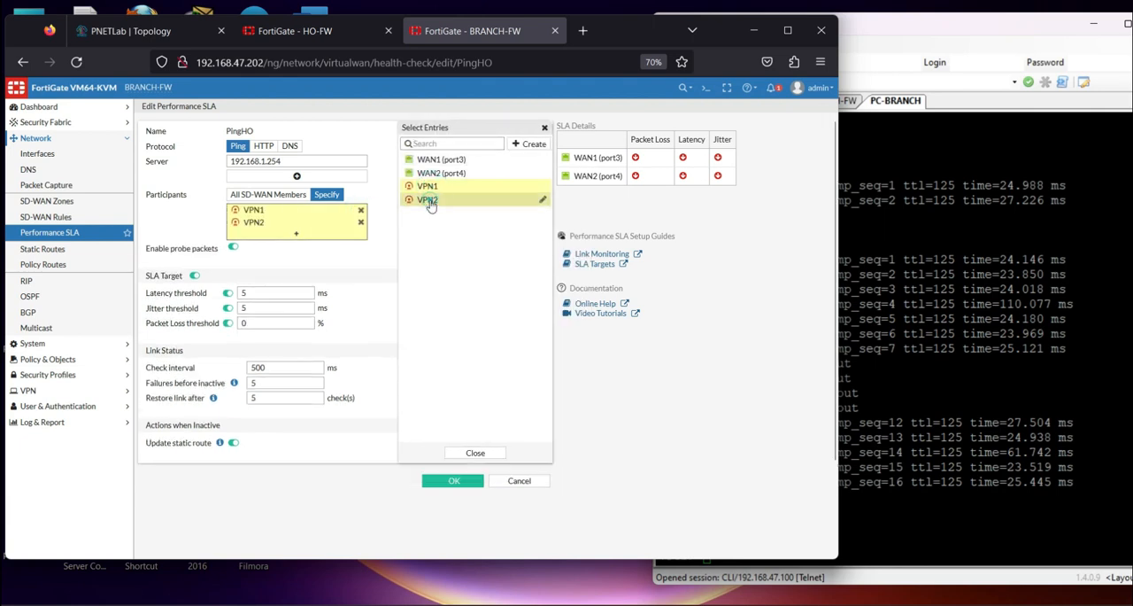
left_click(451, 481)
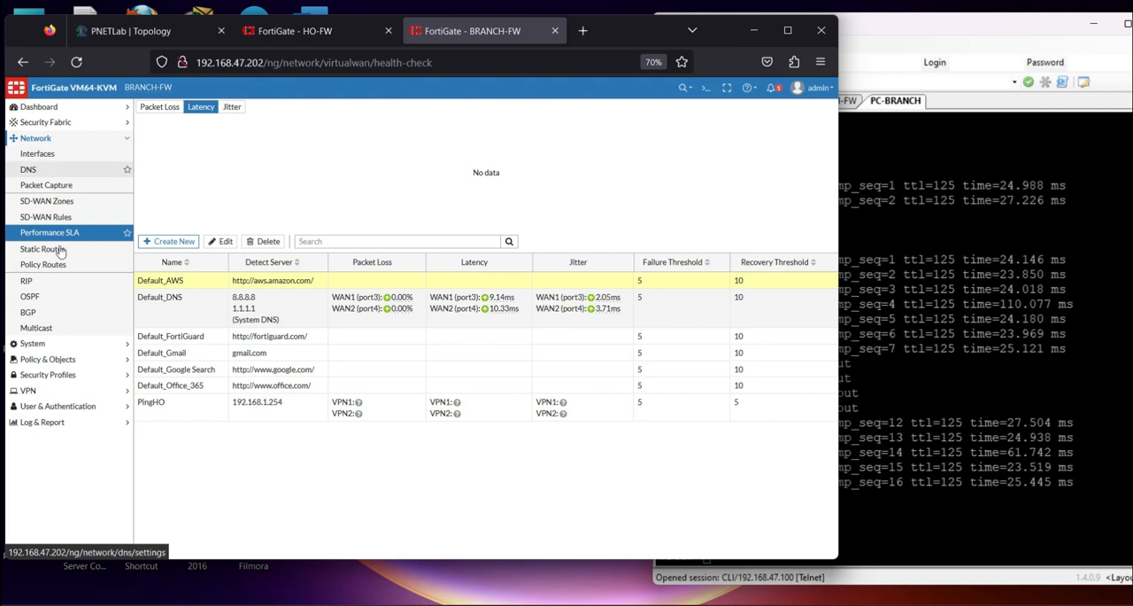
Start a new firewall policy named Remote-to-HO
left_click(56, 359)
left_click(73, 185)
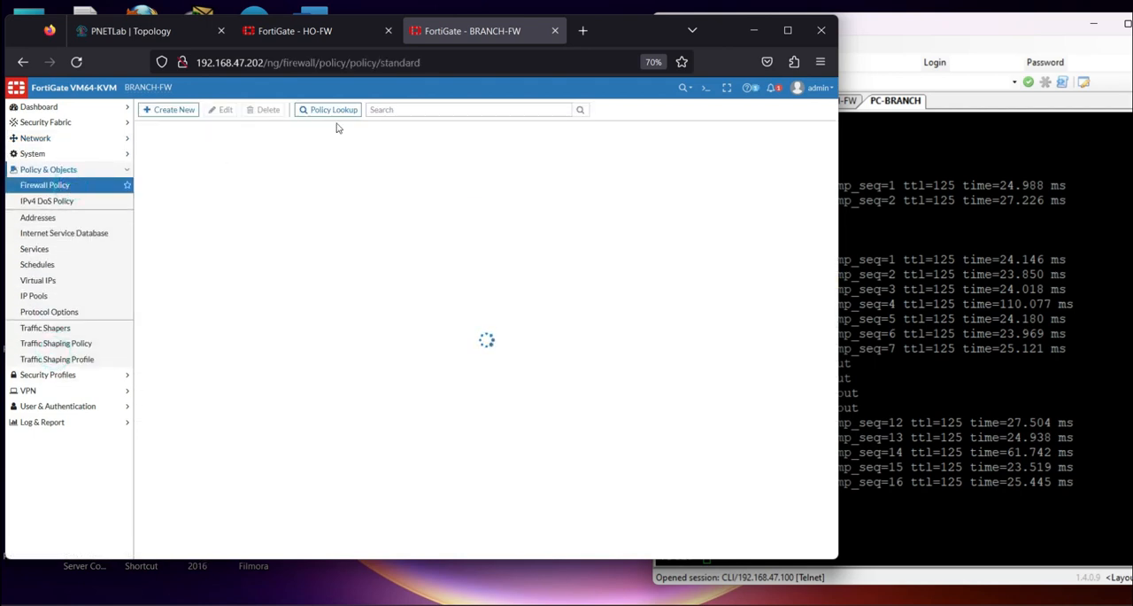
left_click(187, 118)
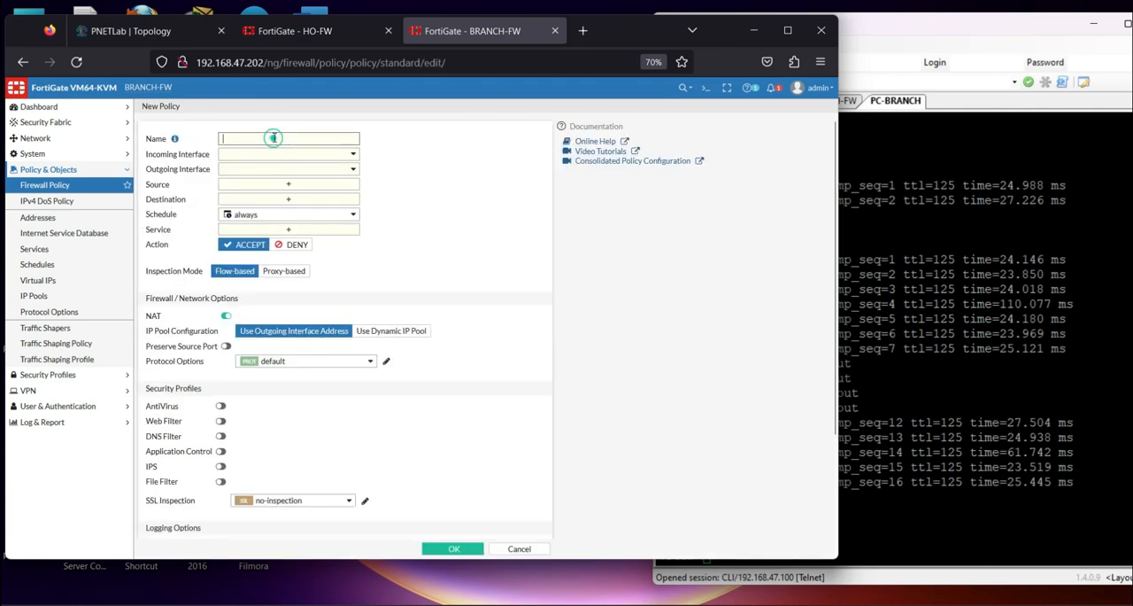
left_click(277, 137)
key("Caps_Lock")
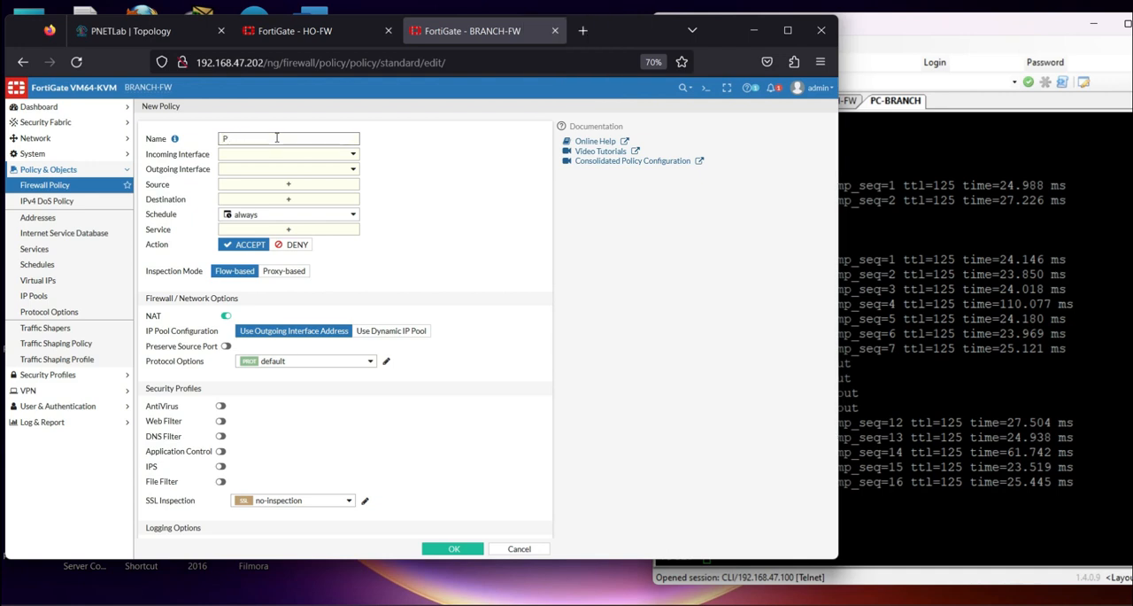
key("BackSpace")
type("a")
key("BackSpace")
key("Caps_Lock")
key("Caps_Lock")
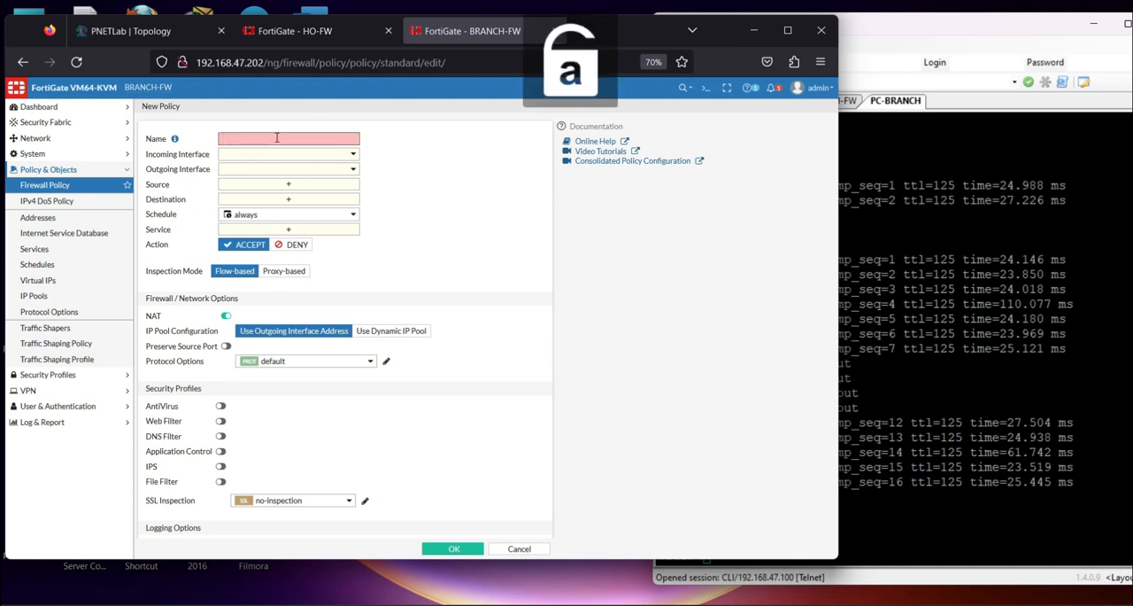
type("Remote-to-HO")
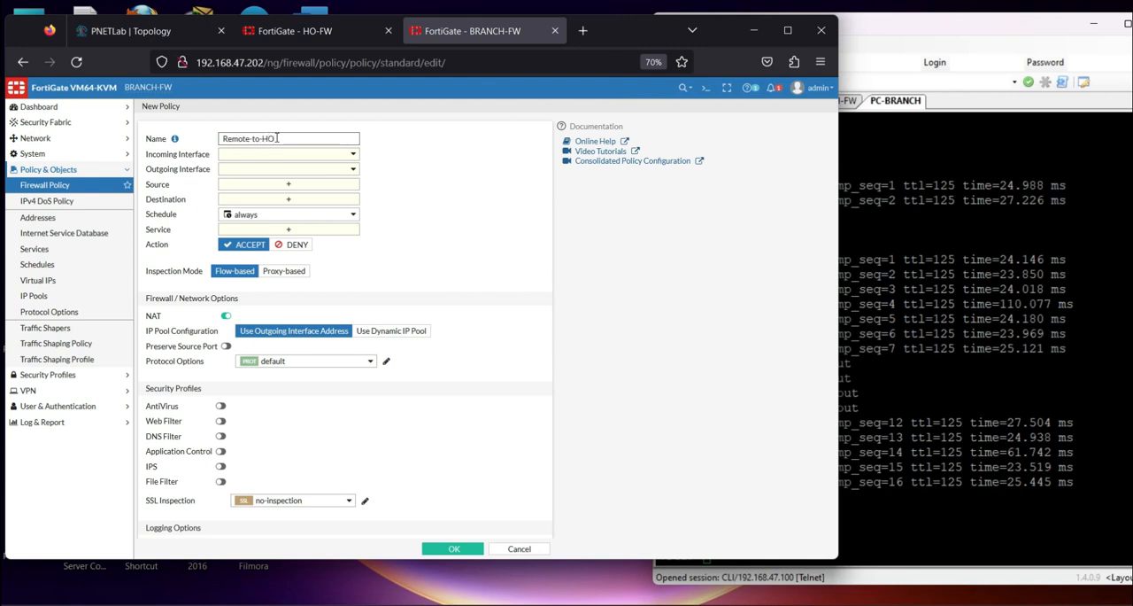
Set the policy's incoming interface to LAN-BRACNH (port5) and its outgoing interface to VPN_Link
left_click(290, 155)
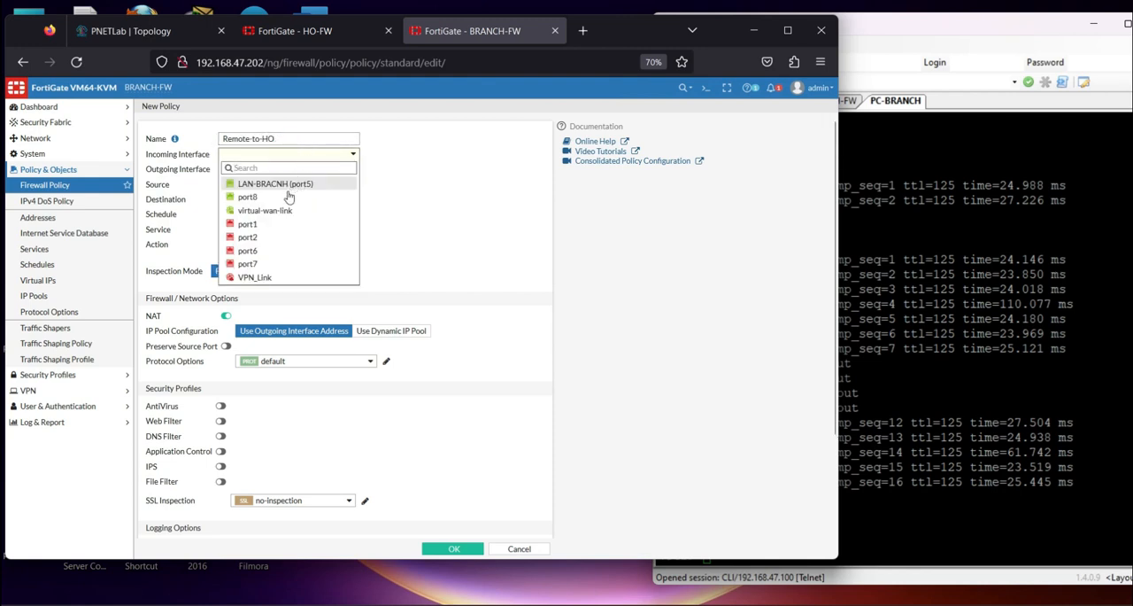
left_click(282, 184)
left_click(275, 169)
left_click(264, 226)
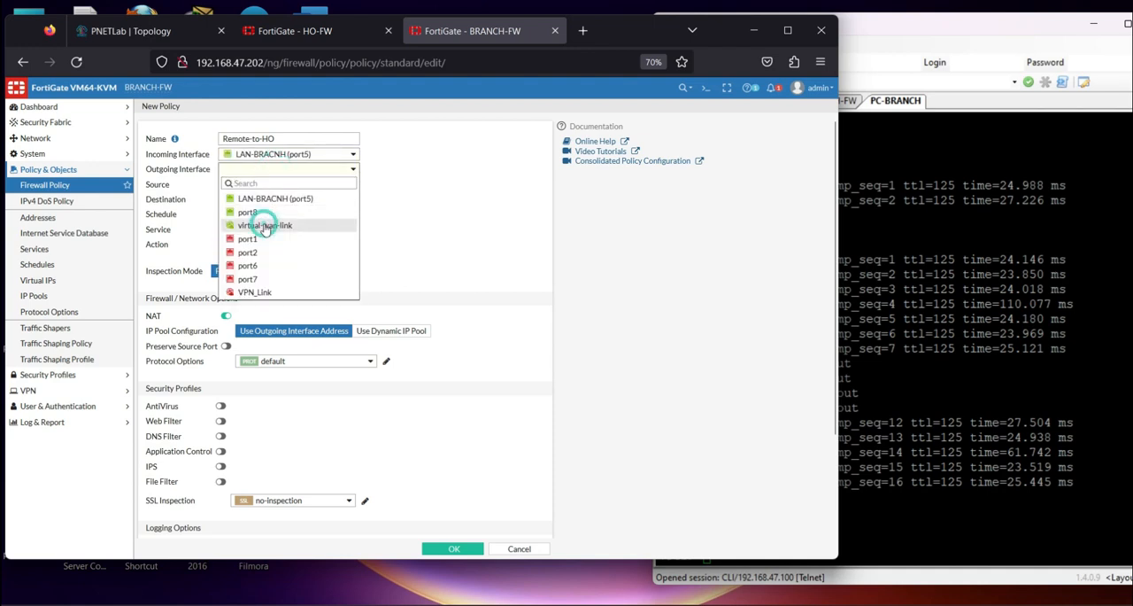
left_click(258, 291)
mouse_move(286, 176)
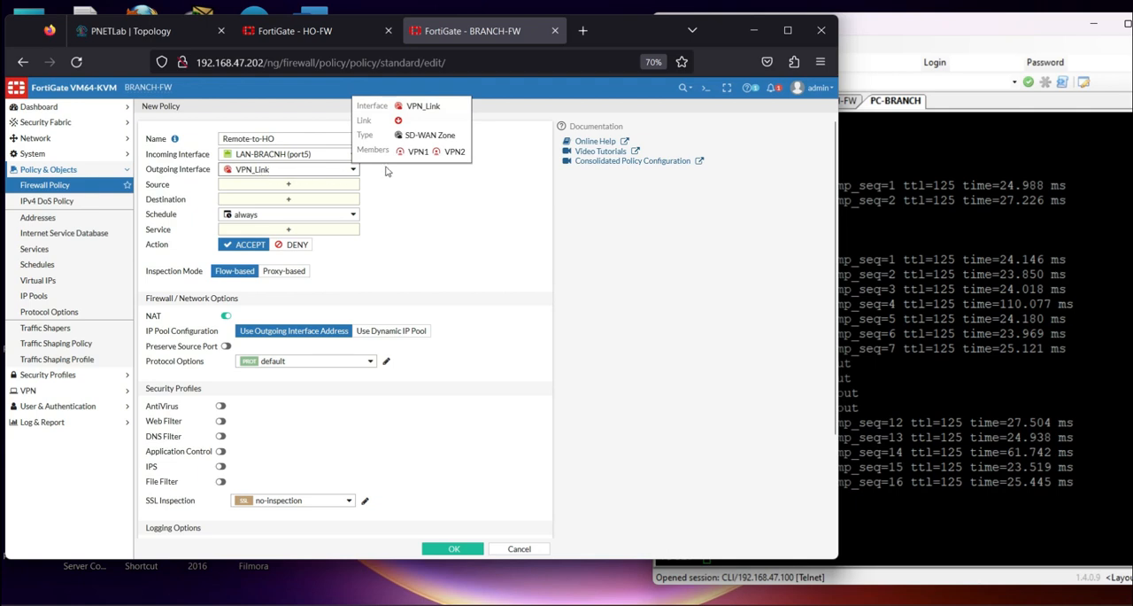
Set the policy's source to net_192.168.2.0, destination to HO_192.168.1.0 and service to ALL
left_click(240, 188)
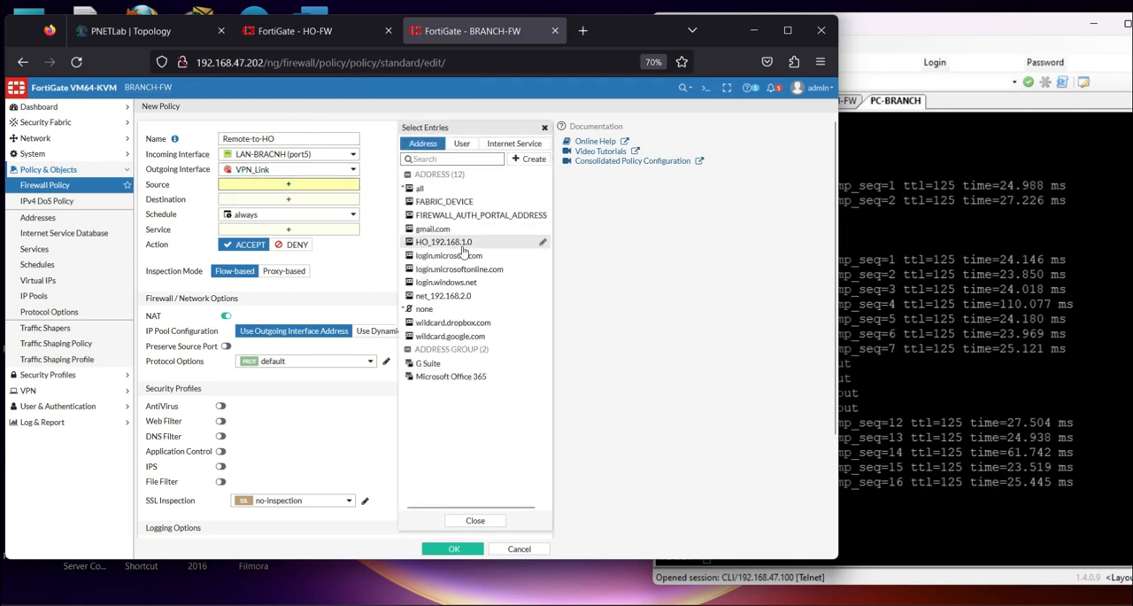
left_click(464, 297)
left_click(290, 211)
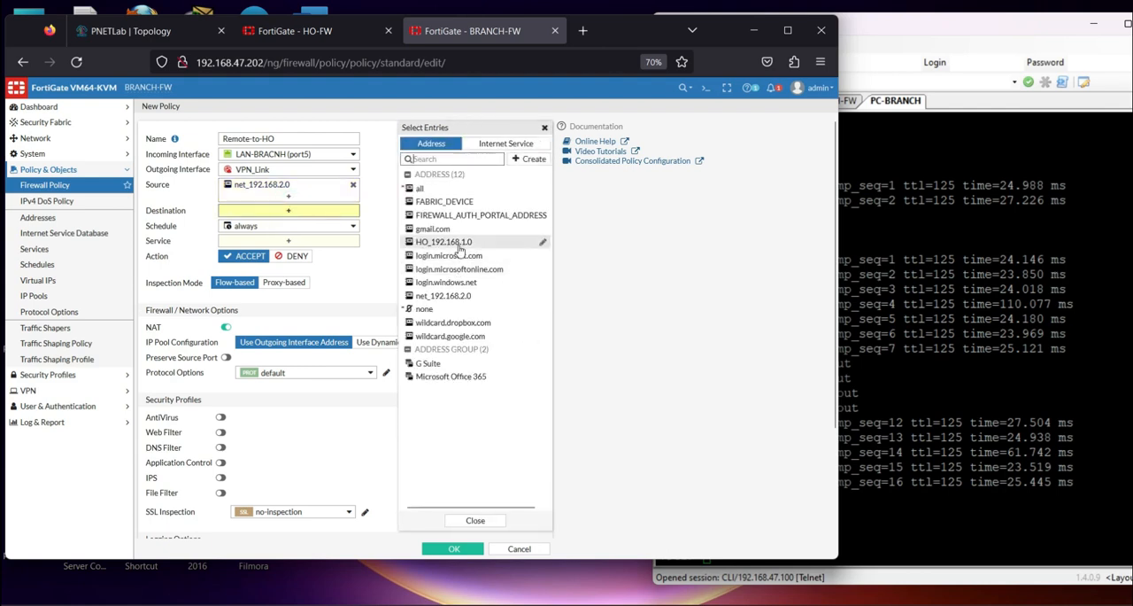
left_click(459, 244)
left_click(292, 252)
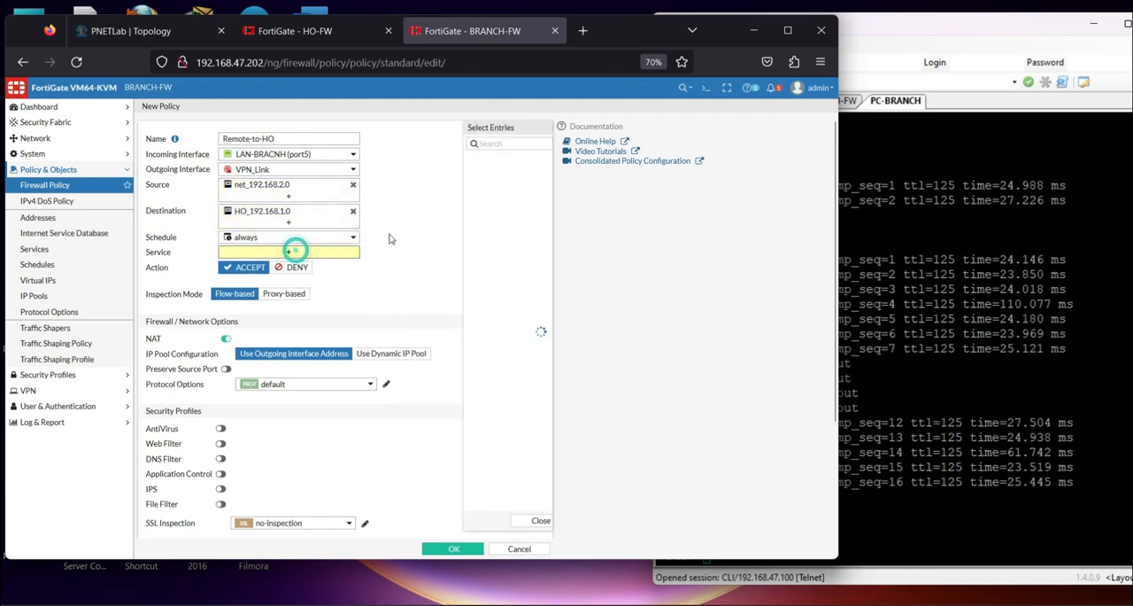
left_click(422, 186)
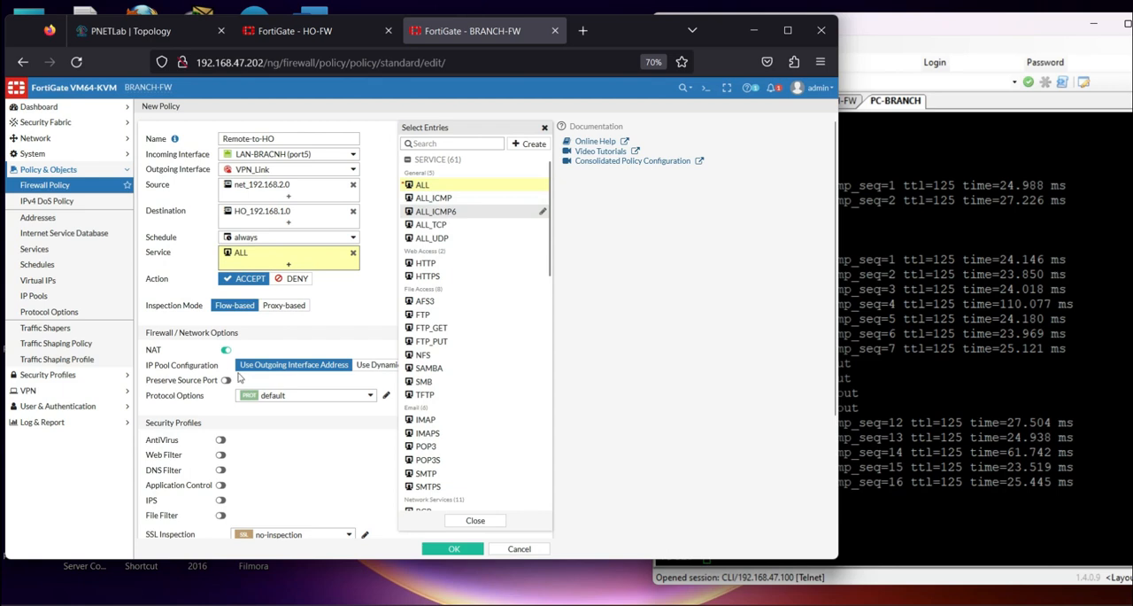
Disable NAT on the policy, log all sessions for allowed traffic, and save it
left_click(226, 346)
left_click(225, 347)
scroll(266, 371, "down", 3)
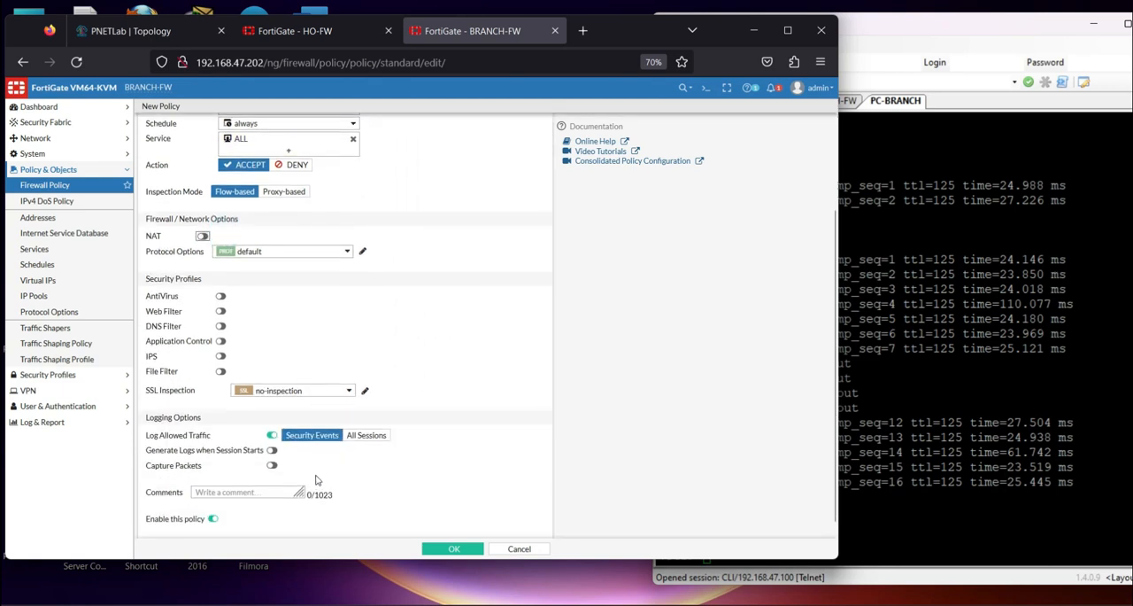
left_click(365, 435)
scroll(369, 401, "up", 3)
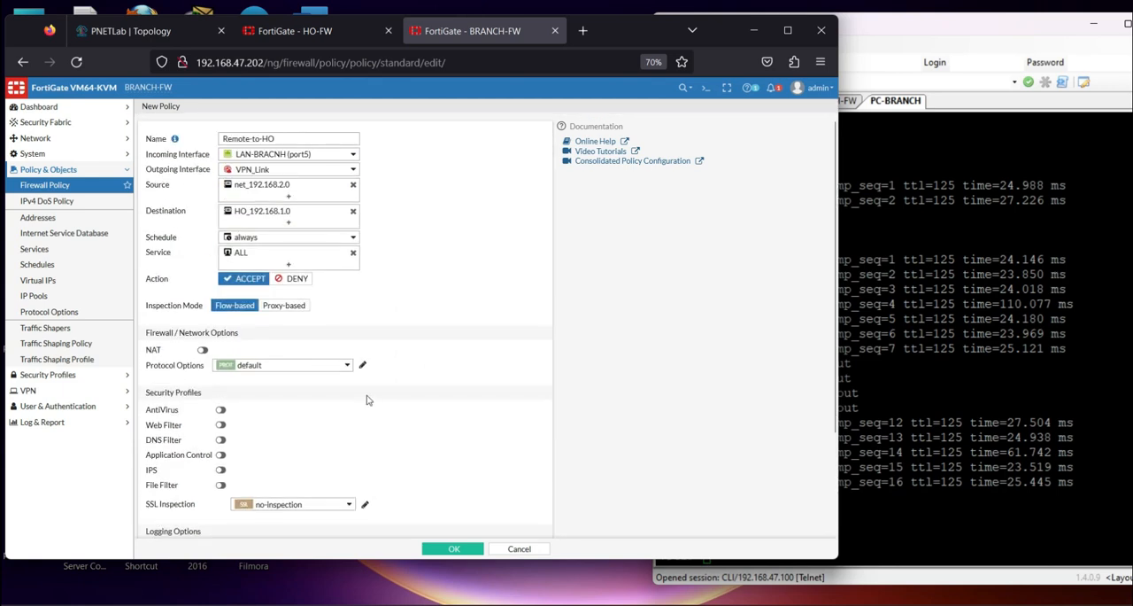
left_click(454, 548)
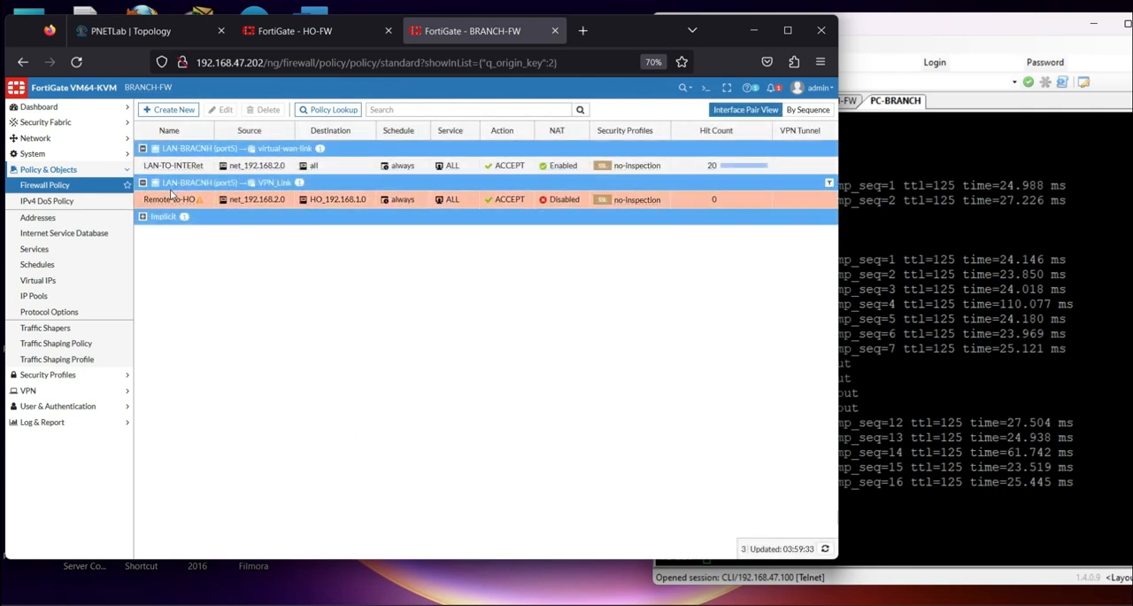
Create a reverse clone of the Remote-to-HO policy, name it HO-to-Remote, and save it as enabled
right_click(170, 202)
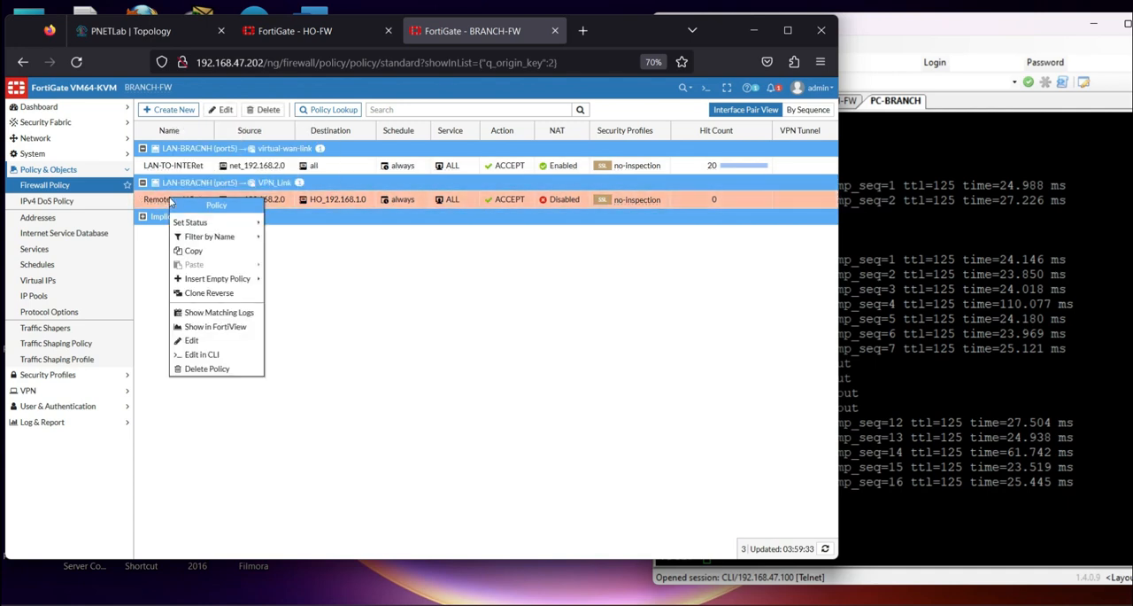
left_click(211, 292)
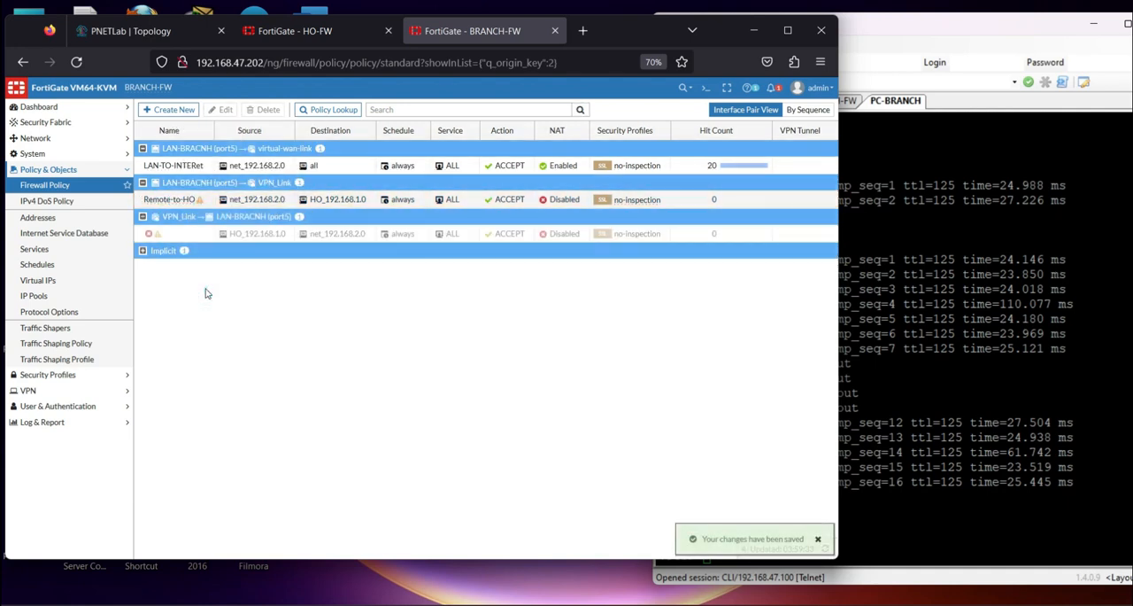
double_click(165, 239)
left_click(234, 140)
type("H")
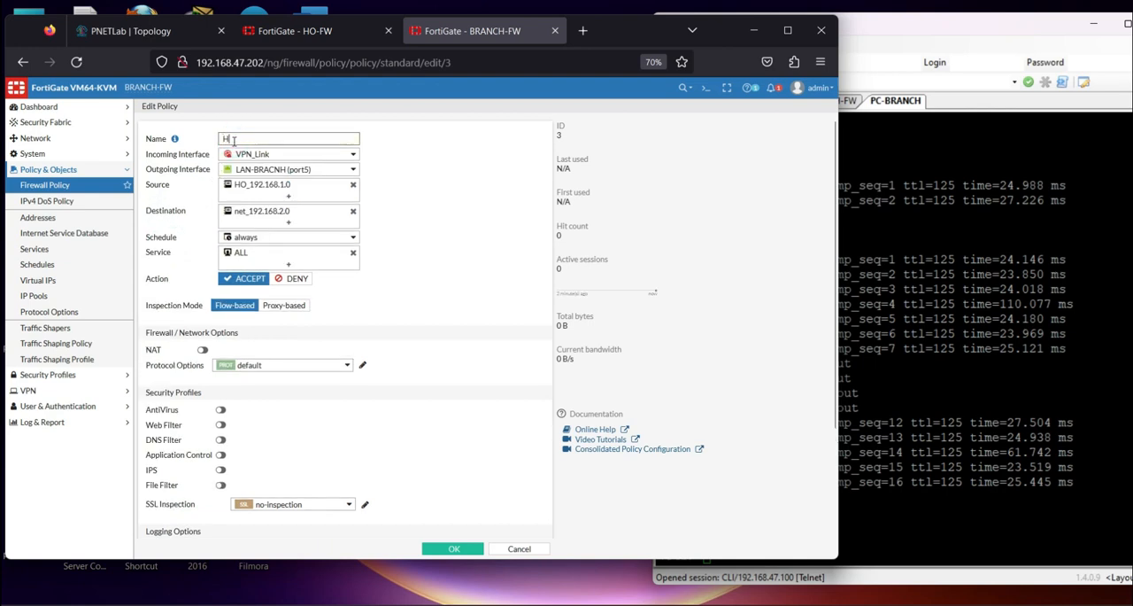
type("O")
mouse_move(266, 159)
scroll(296, 456, "down", 3)
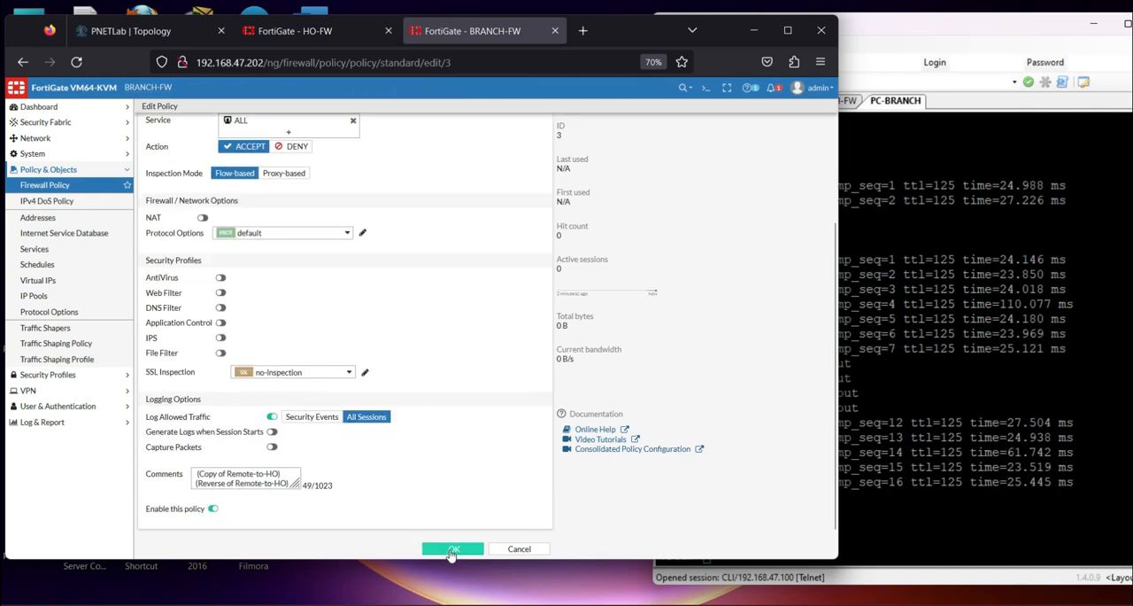
left_click(438, 550)
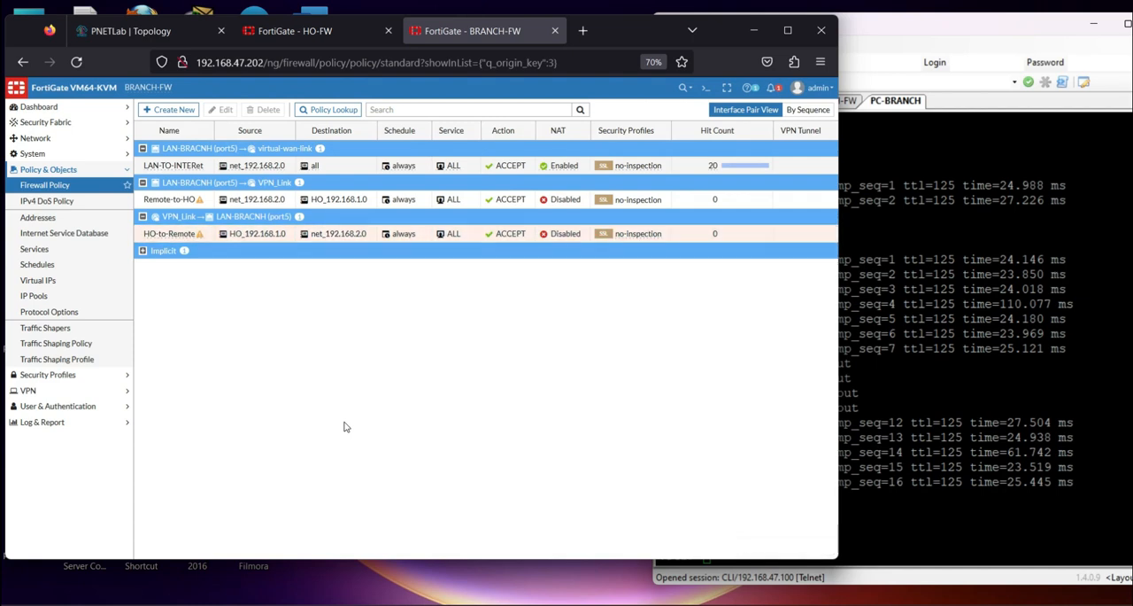
Move the Remote_to_HO SD-WAN rule above the LAN-to-INTERNET rule
left_click(36, 138)
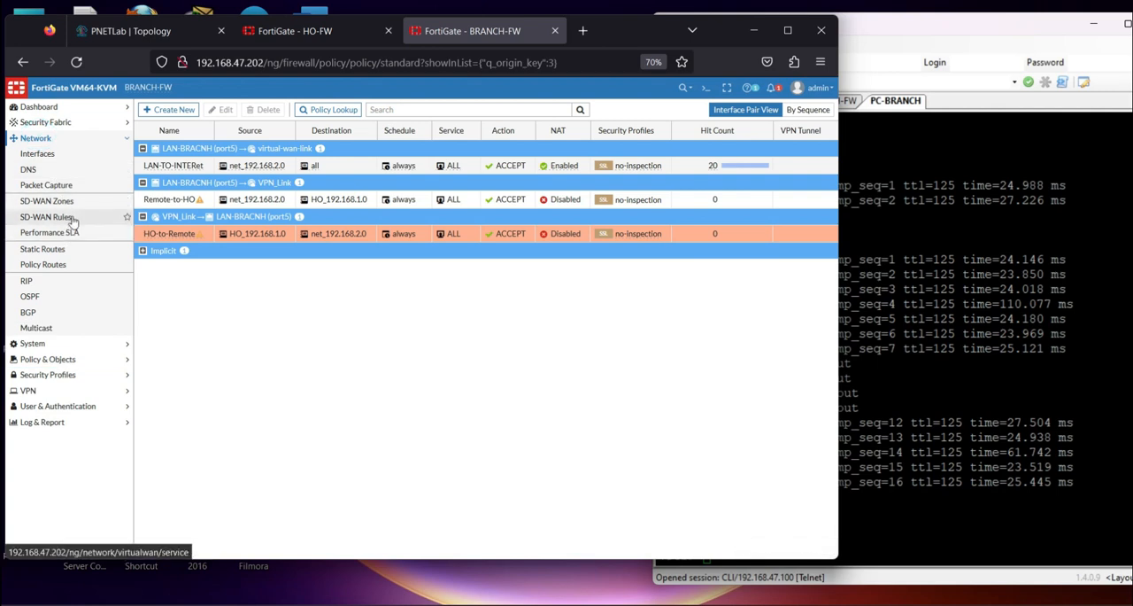
left_click(71, 219)
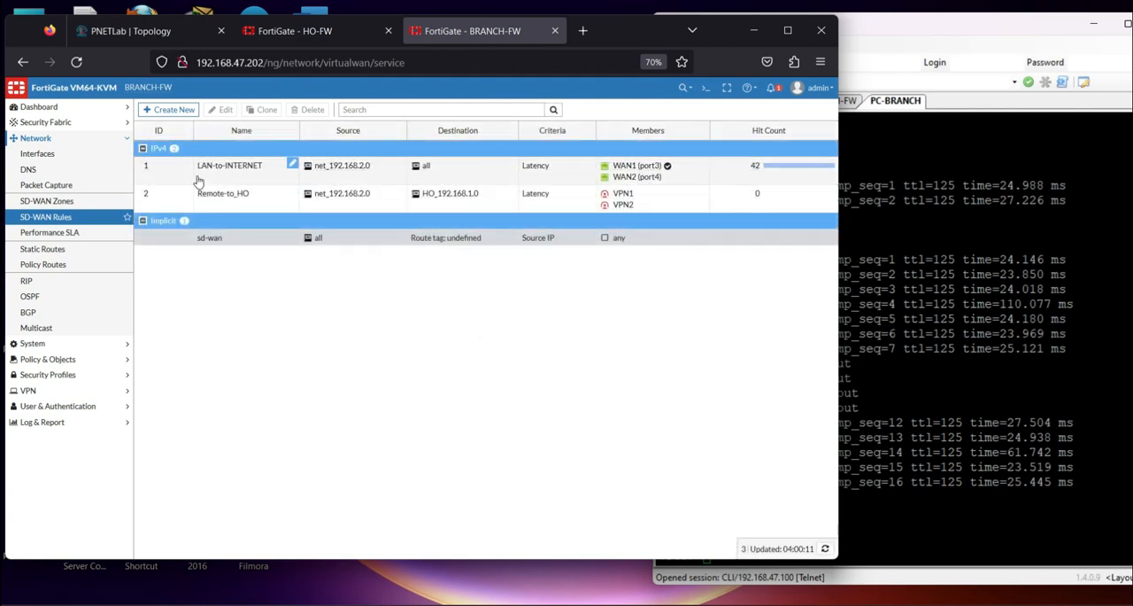
left_click_drag(152, 174, 145, 197)
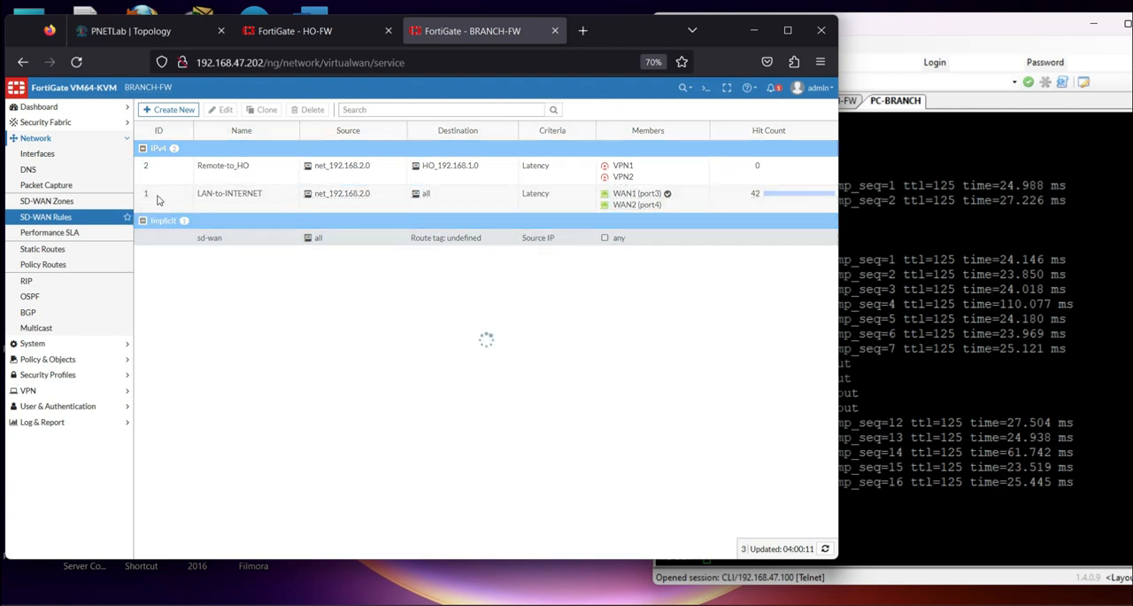
left_click(558, 404)
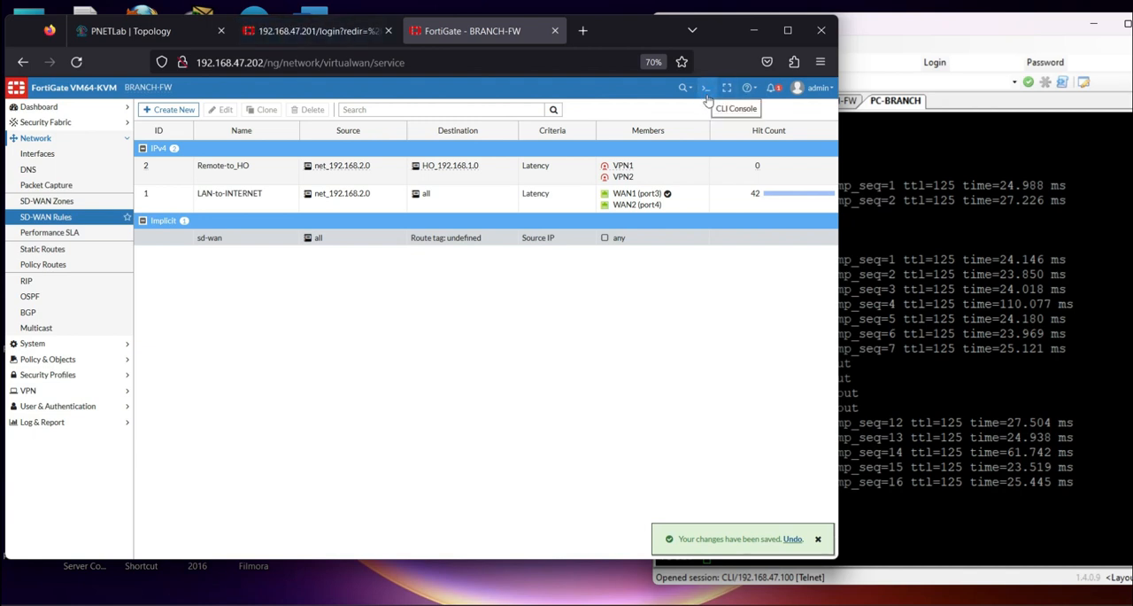
Open the CLI console, enter the SD-WAN members configuration with "config system sdwan" and "config members", and show its entries
left_click(709, 98)
left_click(465, 231)
type("co")
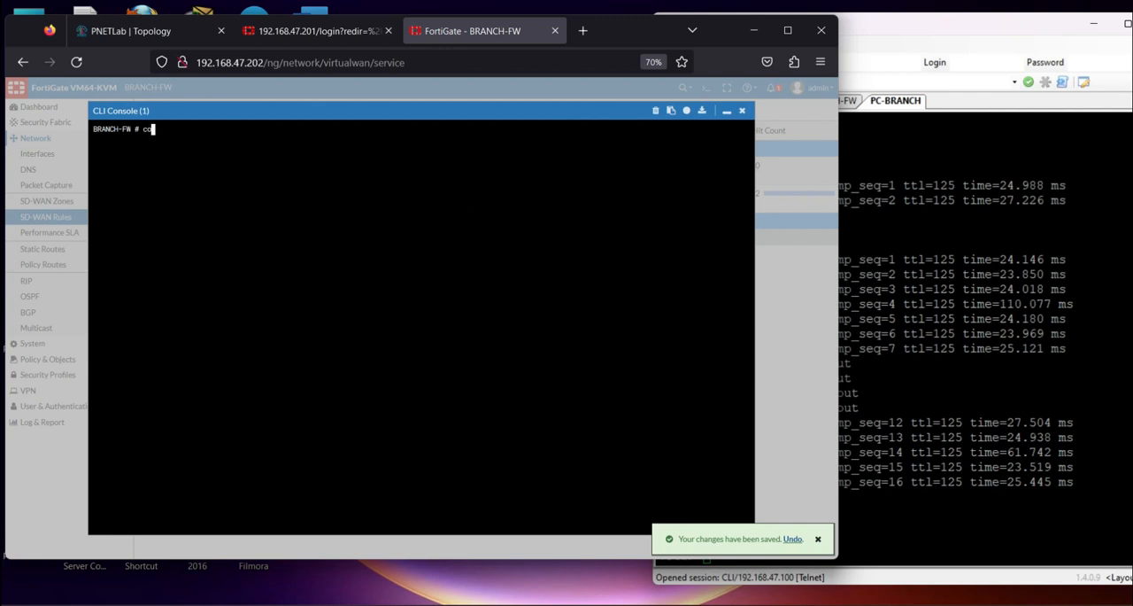
type("nfig system ")
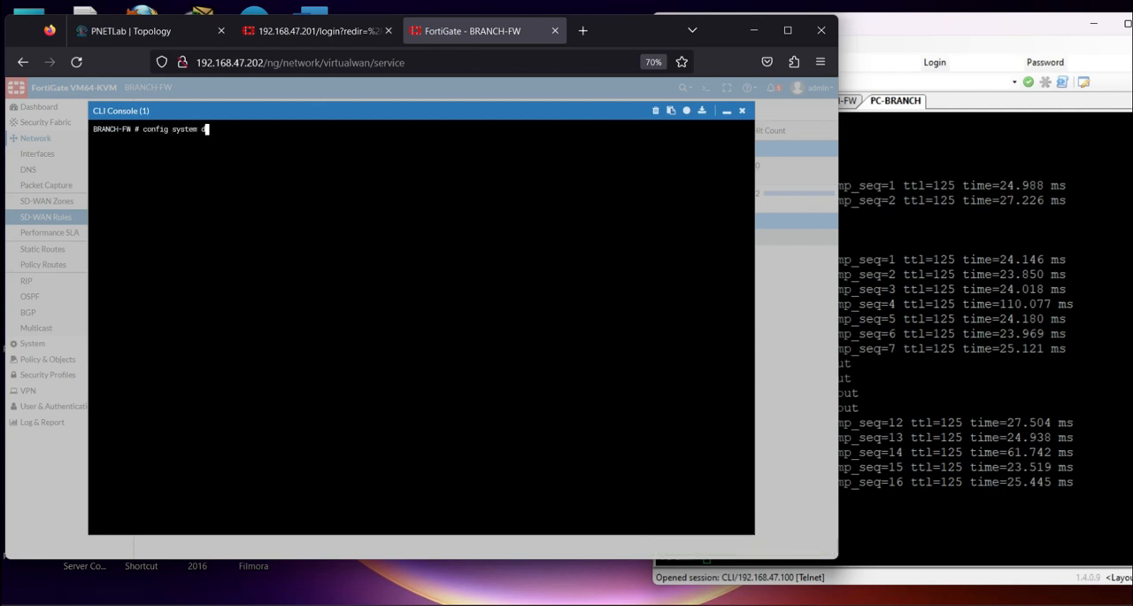
type("sdwan")
key("Return")
type("config members")
key("Return")
type("show")
key("Return")
Enter the configuration of SD-WAN member 3 (VPN1) with "edit 3"
type("edit")
left_click_drag(112, 287, 142, 287)
left_click(258, 343)
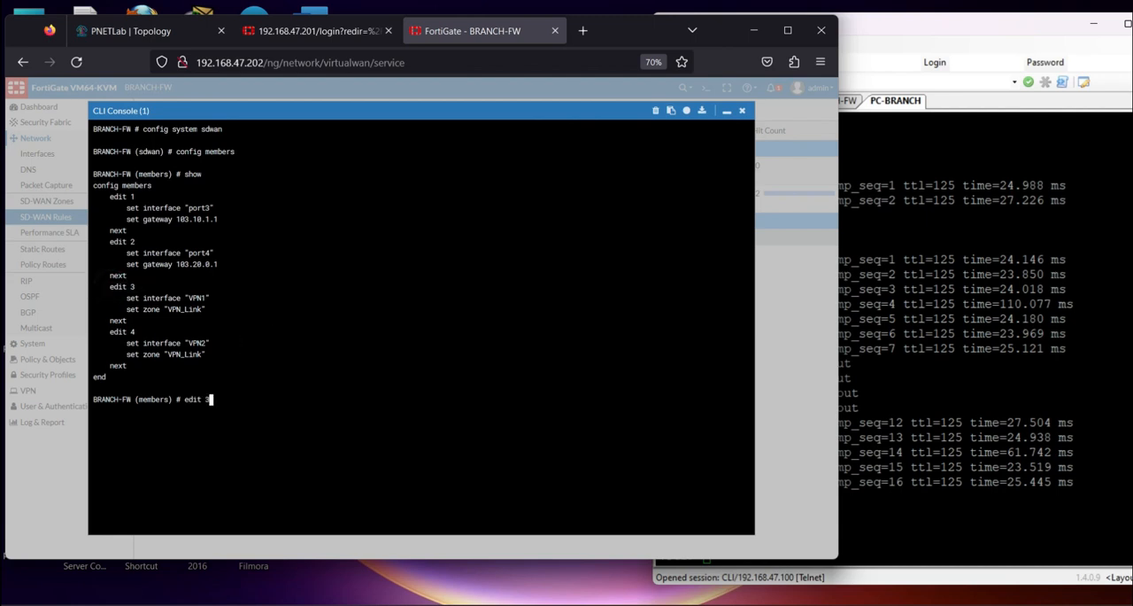
key("Return")
left_click_drag(112, 287, 247, 320)
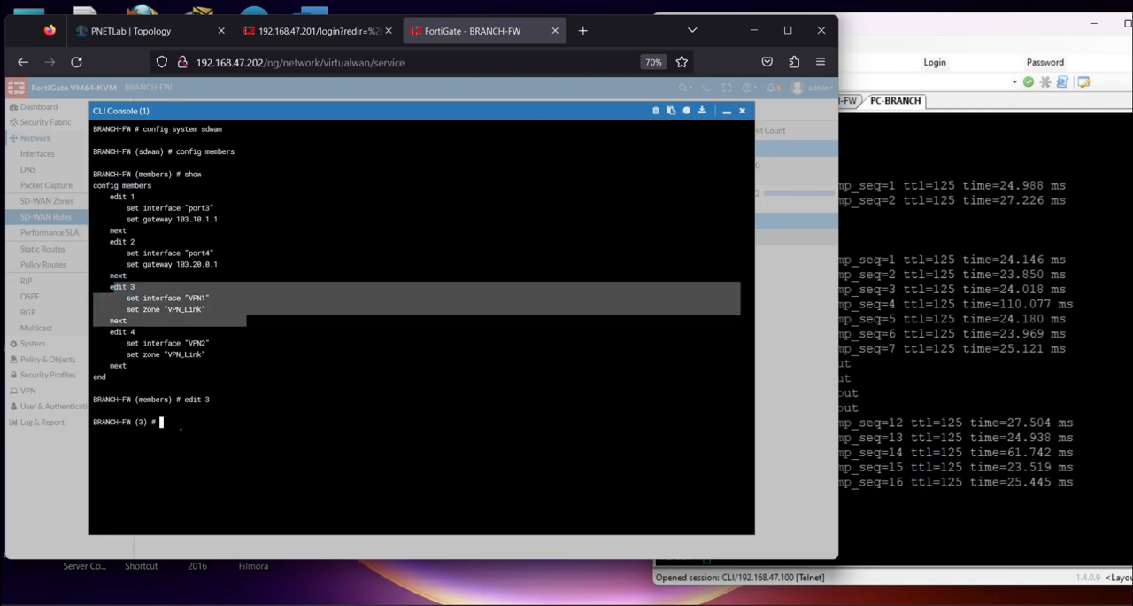
Set the source address of SD-WAN member 3 to 192.168.2.254 with "set source"
left_click(181, 430)
type("sou")
key("BackSpace")
key("BackSpace")
type("et source")
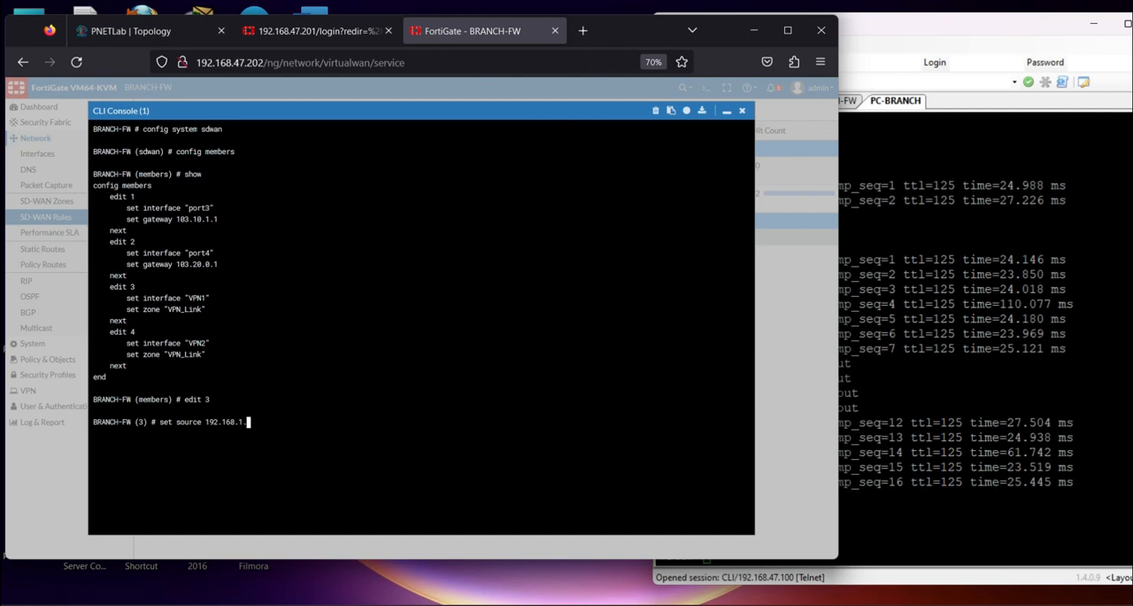
type("192.168.2.254")
left_click_drag(206, 422, 260, 423)
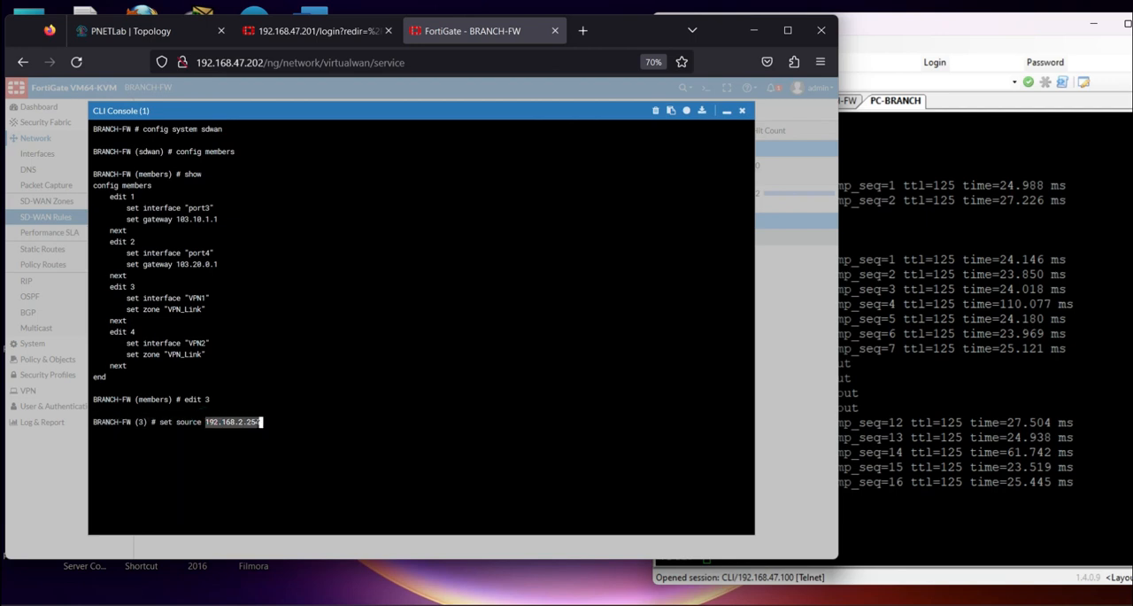
key("Return")
Save and leave the members and SD-WAN configuration levels with "end", and close BRANCH-FW's CLI console
type("end")
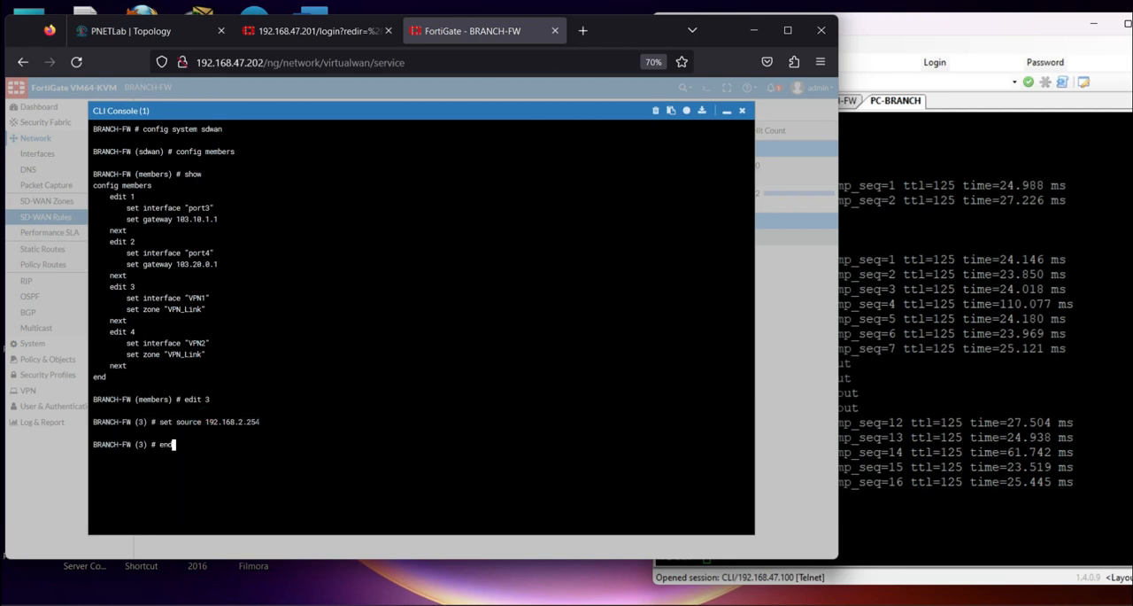
key("Return")
type("end")
key("Return")
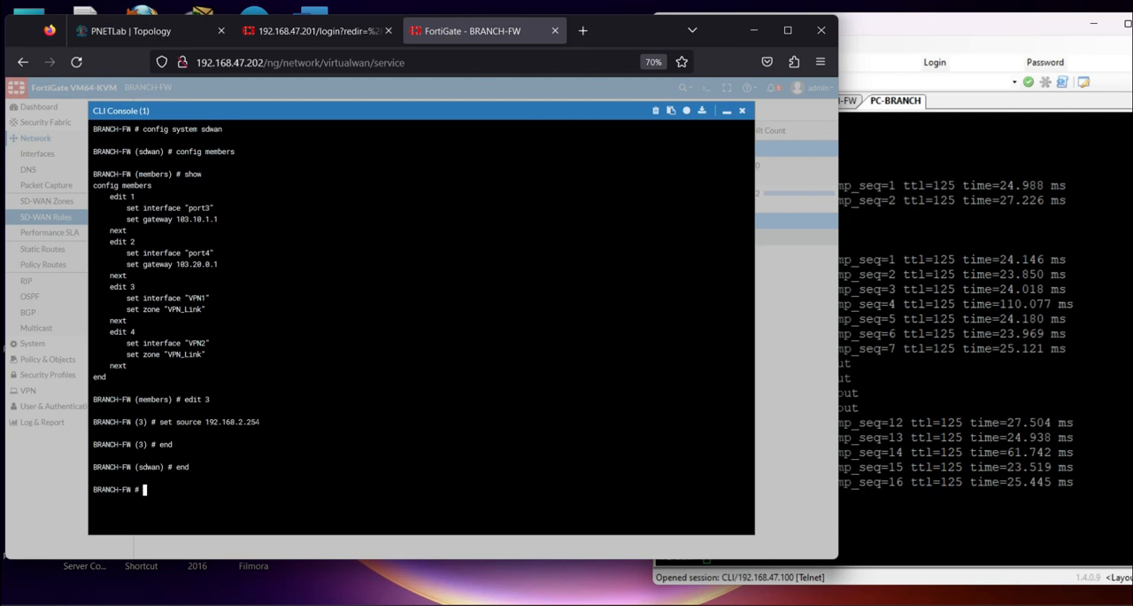
left_click(742, 110)
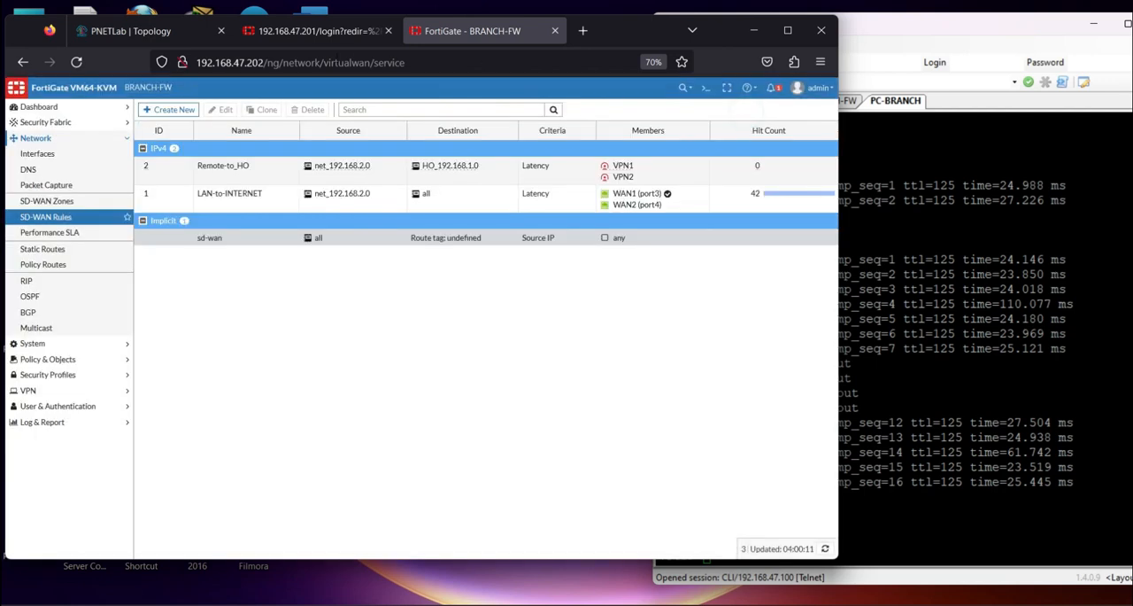
Switch to HO-FW, sign in again with the username and account password, and decline saving the login
left_click(324, 34)
left_click(382, 326)
type("admin")
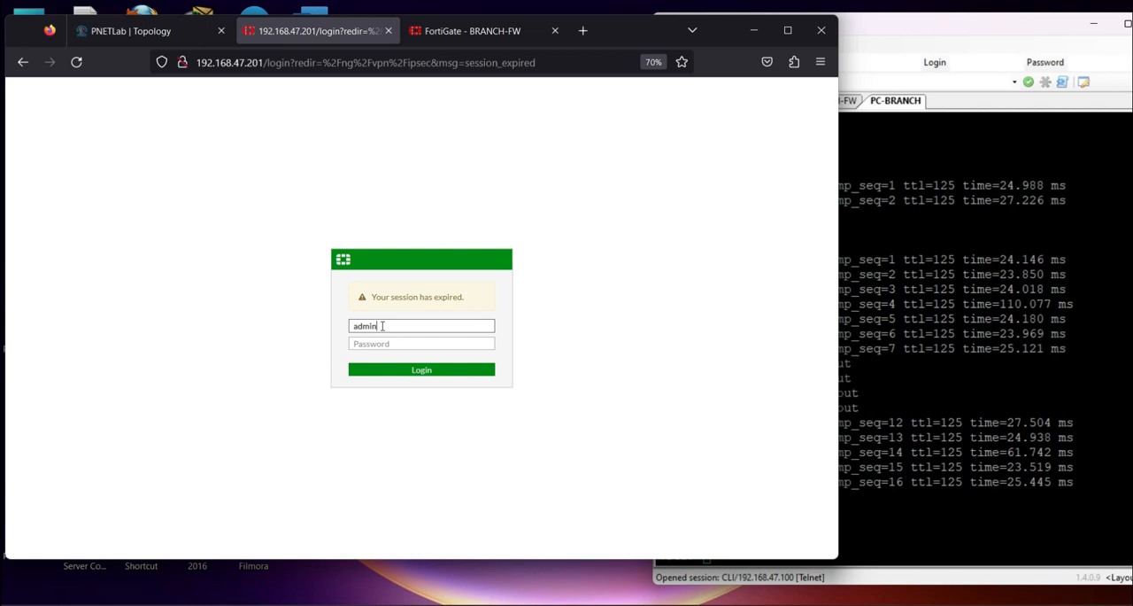
key("Tab")
type("admin")
key("Return")
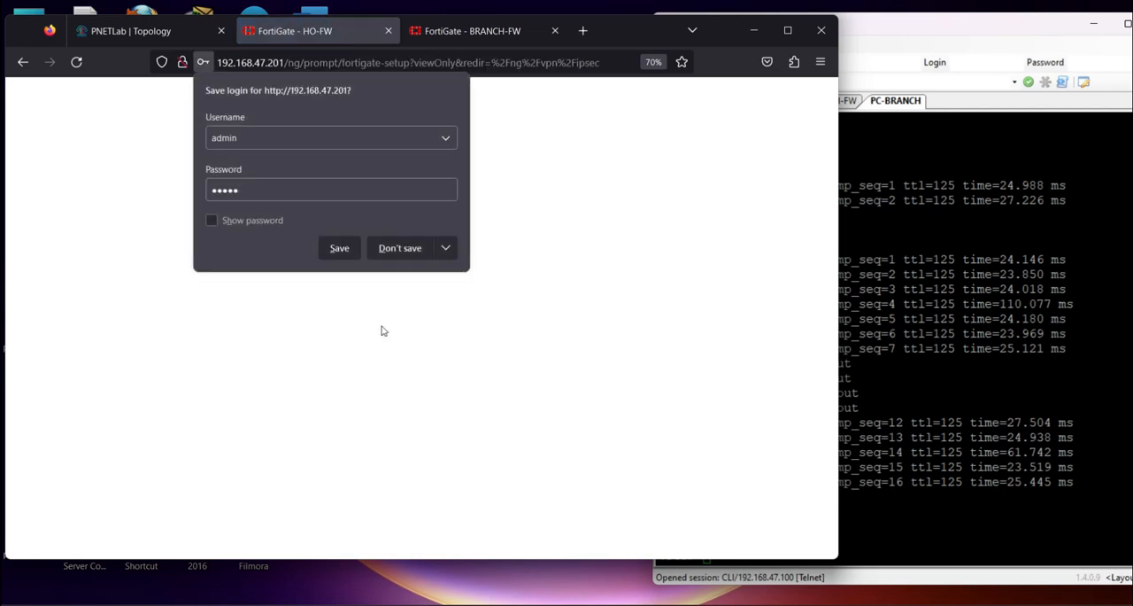
left_click(400, 248)
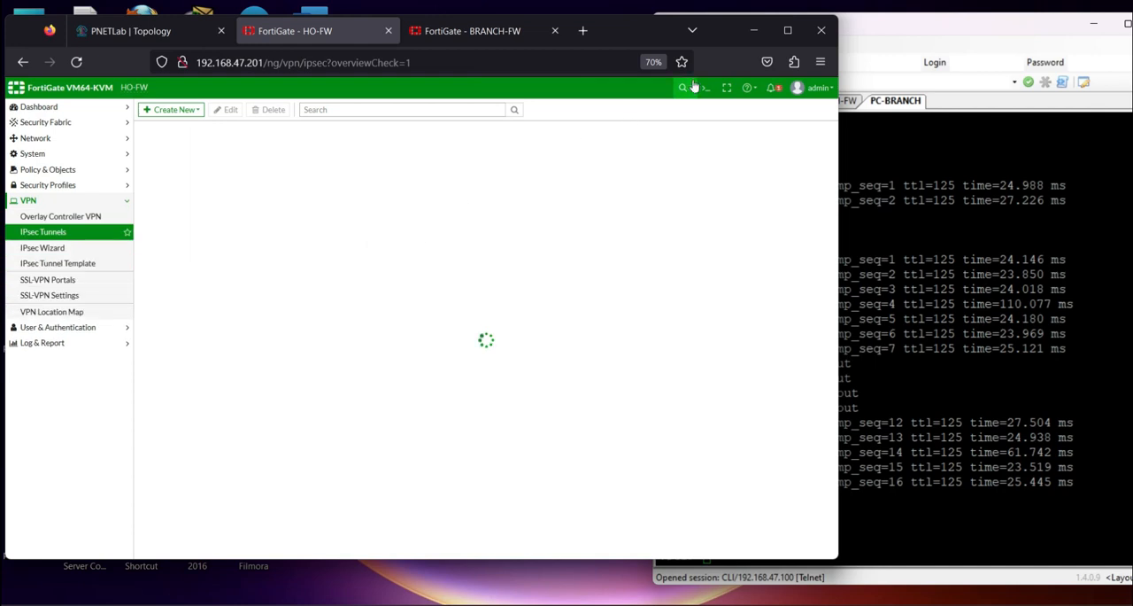
Open HO-FW's CLI console, enter "config system sdwan" and "config members", and show the member entries
left_click(697, 87)
type("config system sdwan")
key("Return")
type("config ")
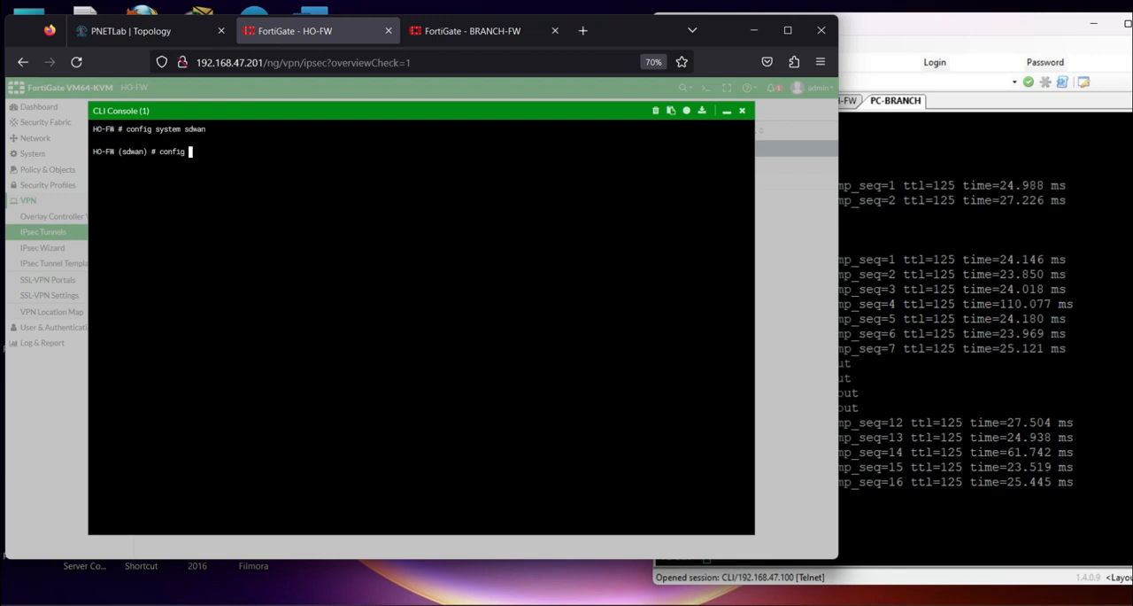
type("members")
key("Return")
type("show")
key("Return")
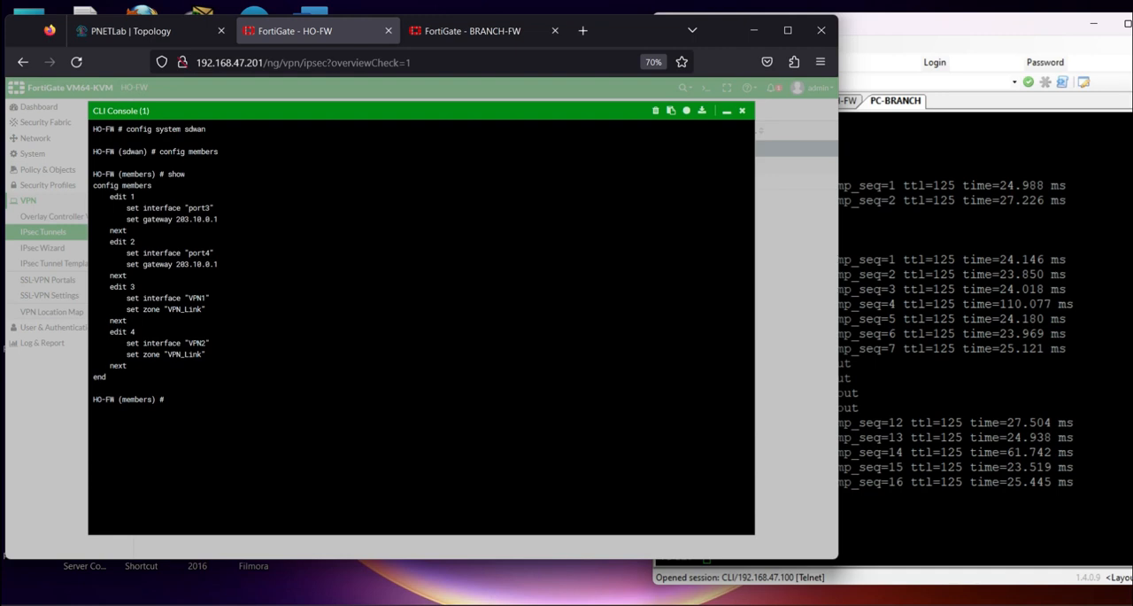
left_click_drag(114, 280, 239, 366)
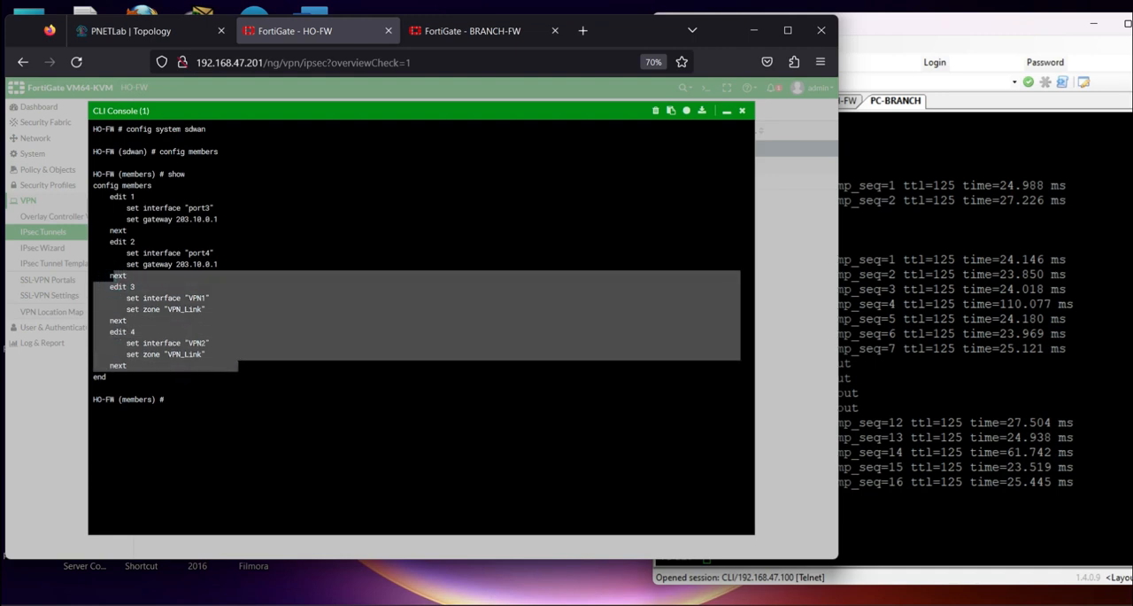
Edit SD-WAN member 3 (VPN1) on HO-FW, set its source to 192.168.1.254, and finish the entry with "next"
left_click(244, 396)
type("edit ")
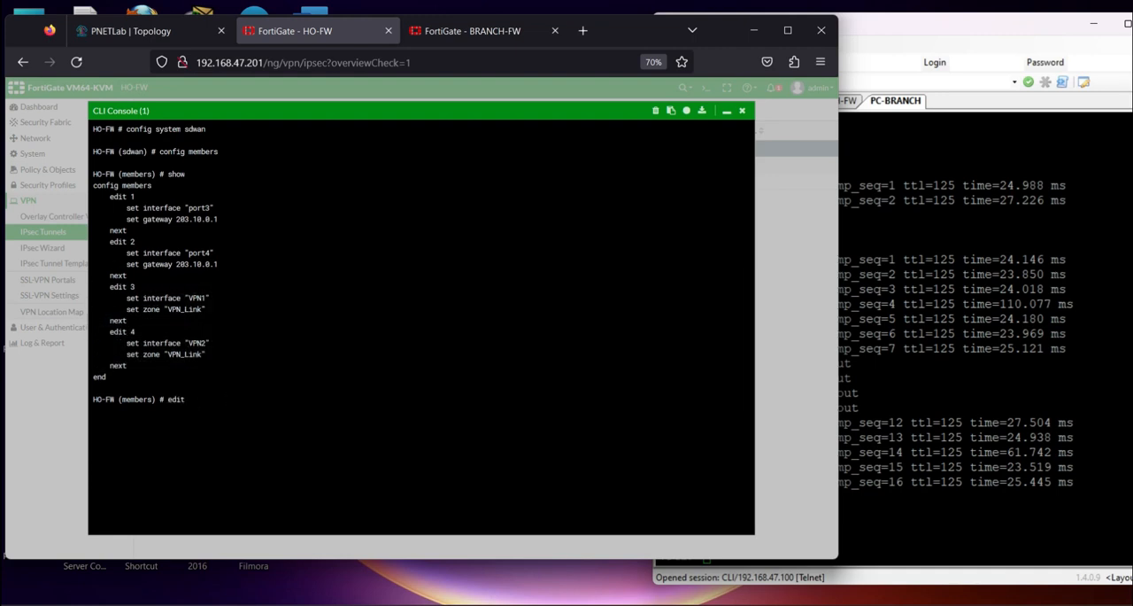
type("3")
key("Return")
type("set source 192.,168")
key("BackSpace")
key("BackSpace")
type("168")
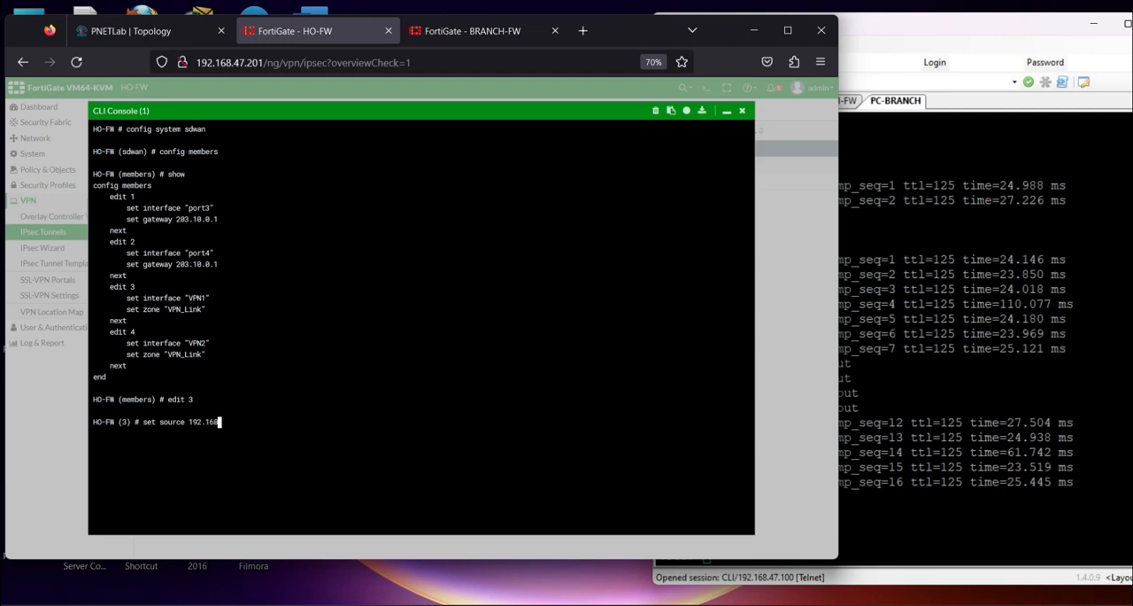
type(".1.254")
key("Return")
type("next")
key("Return")
Edit SD-WAN member 4 (VPN2), reuse the source setting 192.168.1.254, show the entry, and finish it with "next"
type("edit 4")
key("Return")
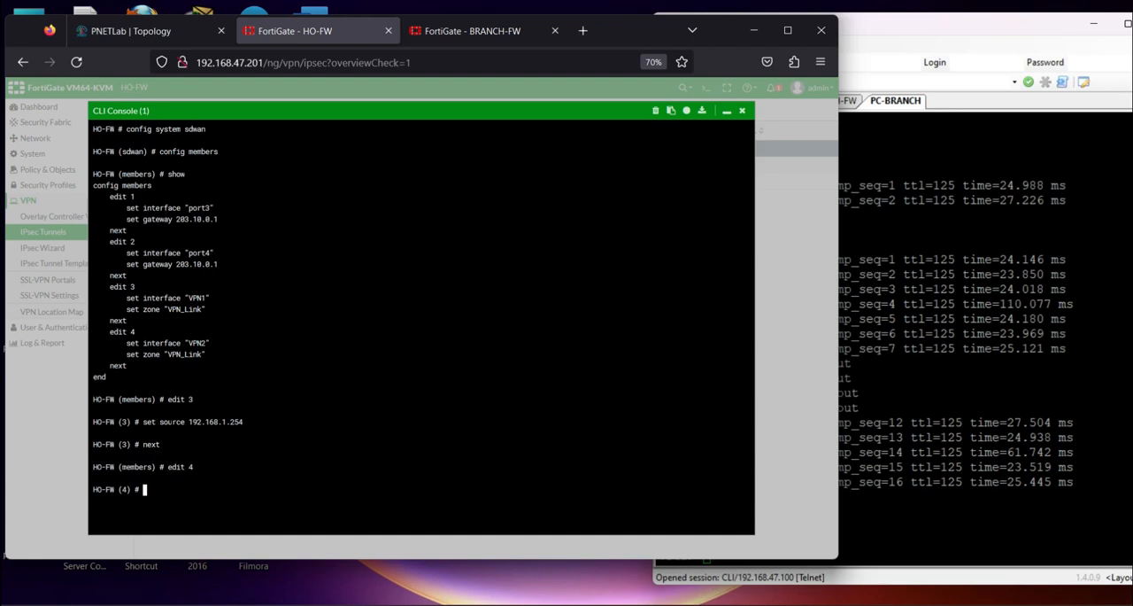
left_click_drag(143, 422, 252, 421)
right_click(252, 423)
left_click(295, 222)
right_click(225, 460)
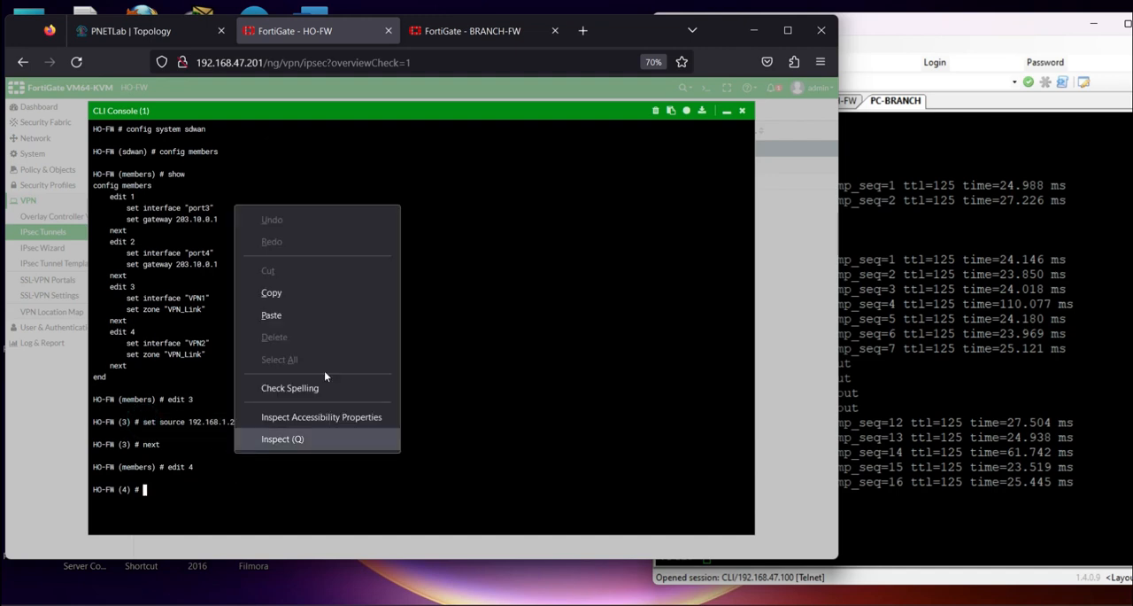
left_click(290, 315)
key("Return")
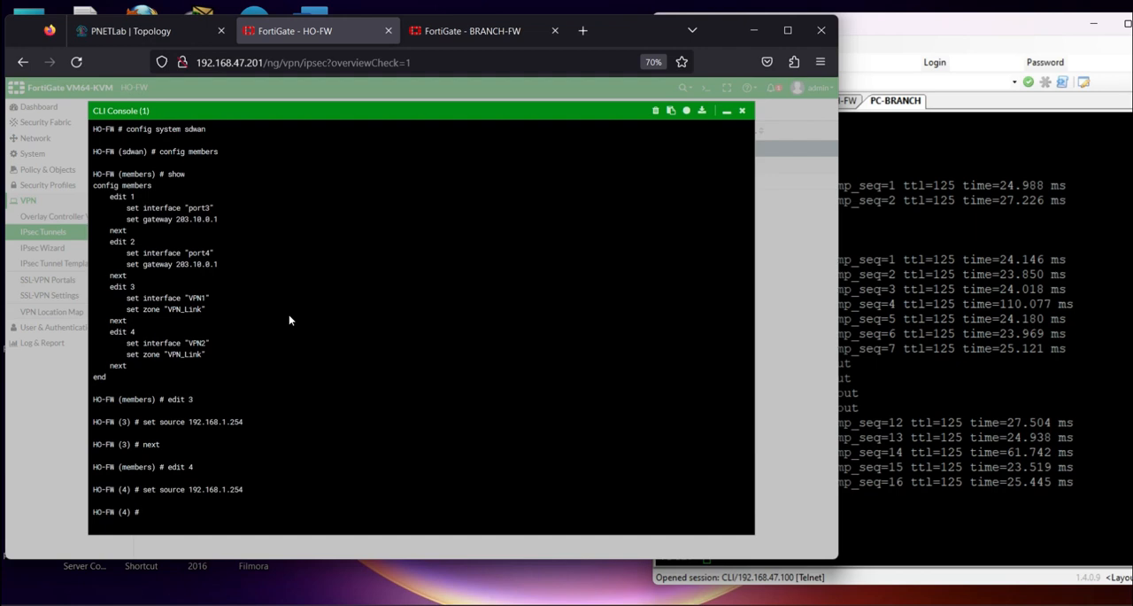
type("show")
key("Return")
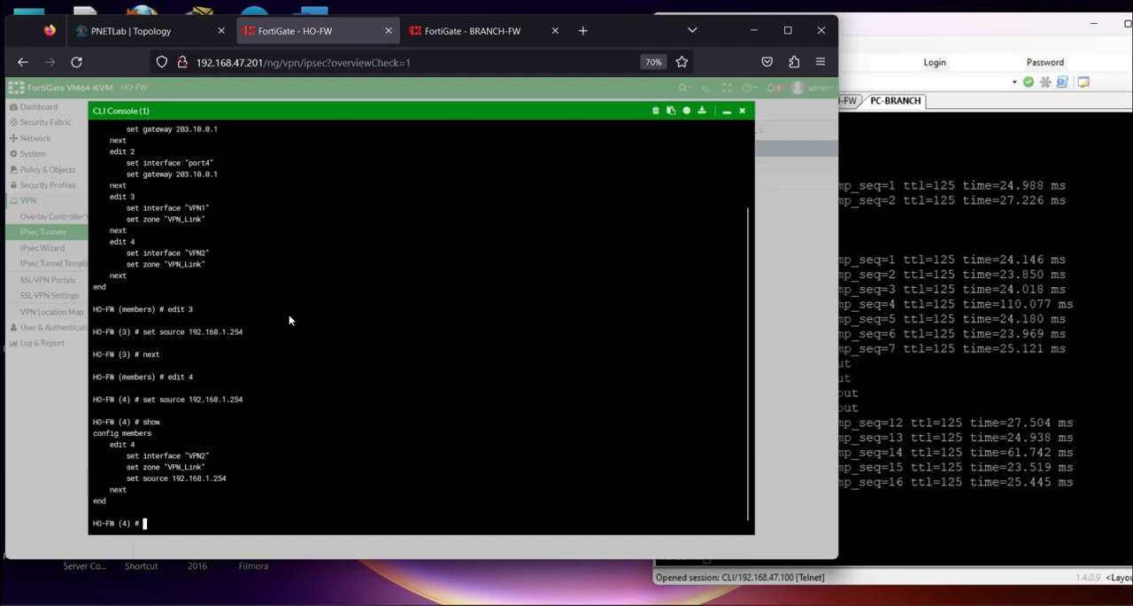
type("nex")
key("Return")
Show all SD-WAN members and examine the source addresses of members 3 and 4
type("show")
key("Return")
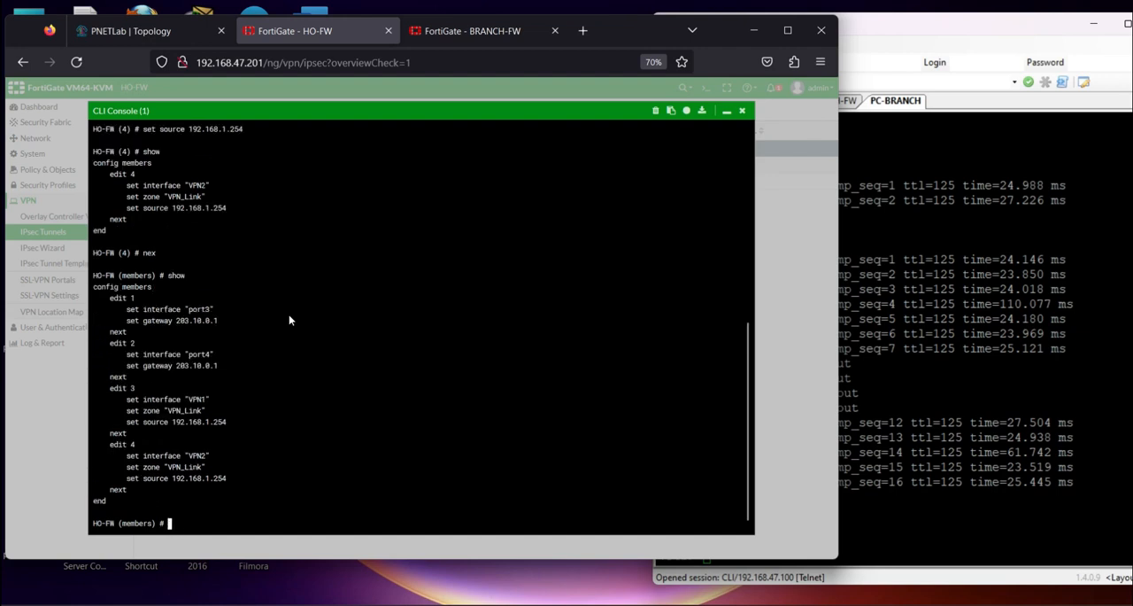
key("Return")
key("Return")
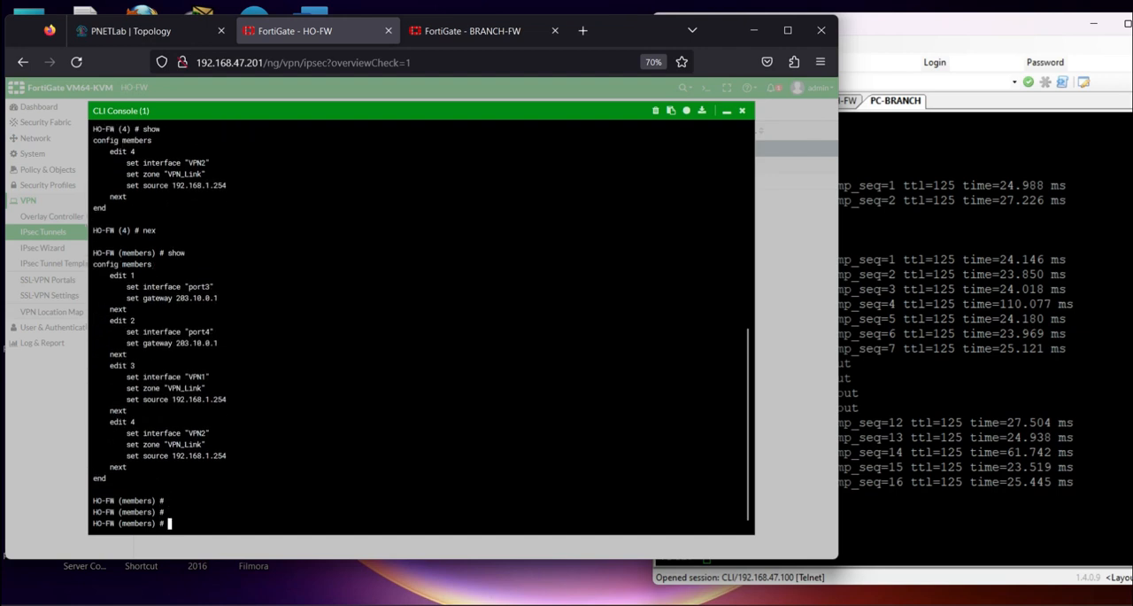
left_click_drag(129, 400, 267, 400)
left_click_drag(126, 456, 227, 455)
left_click(240, 446)
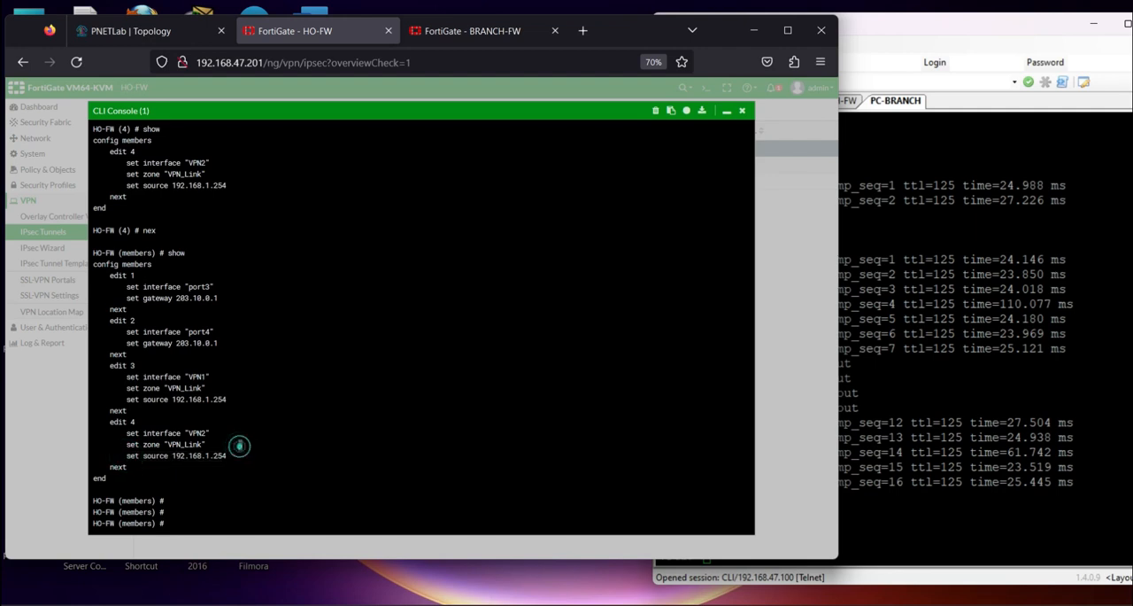
Save and leave HO-FW's members and SD-WAN configuration levels with "end", and close its CLI console
type("end")
key("Return")
type("end")
key("Return")
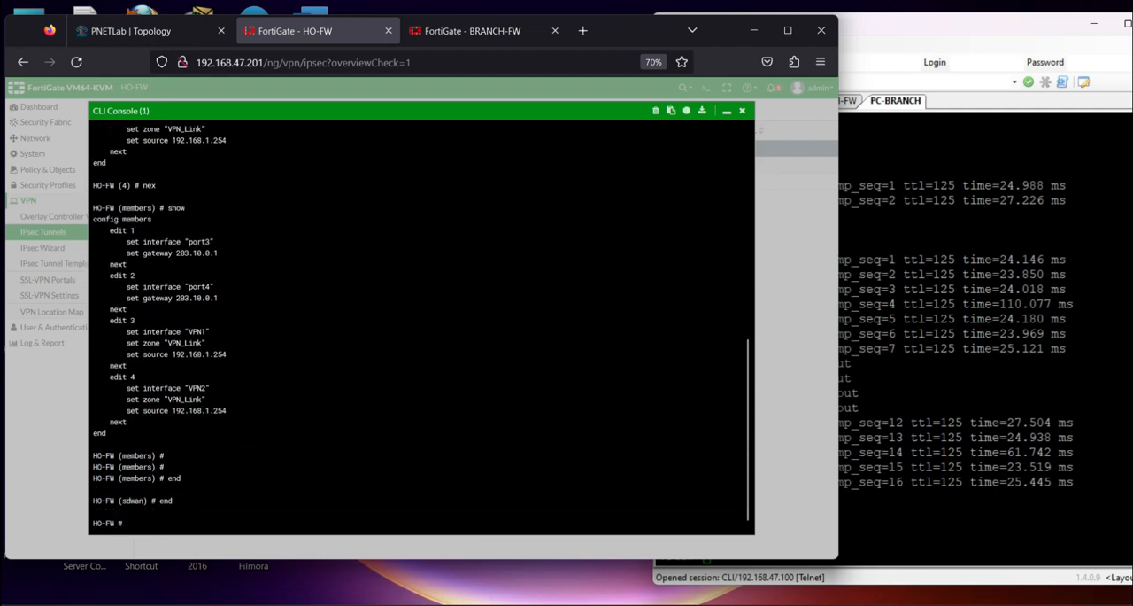
left_click(742, 110)
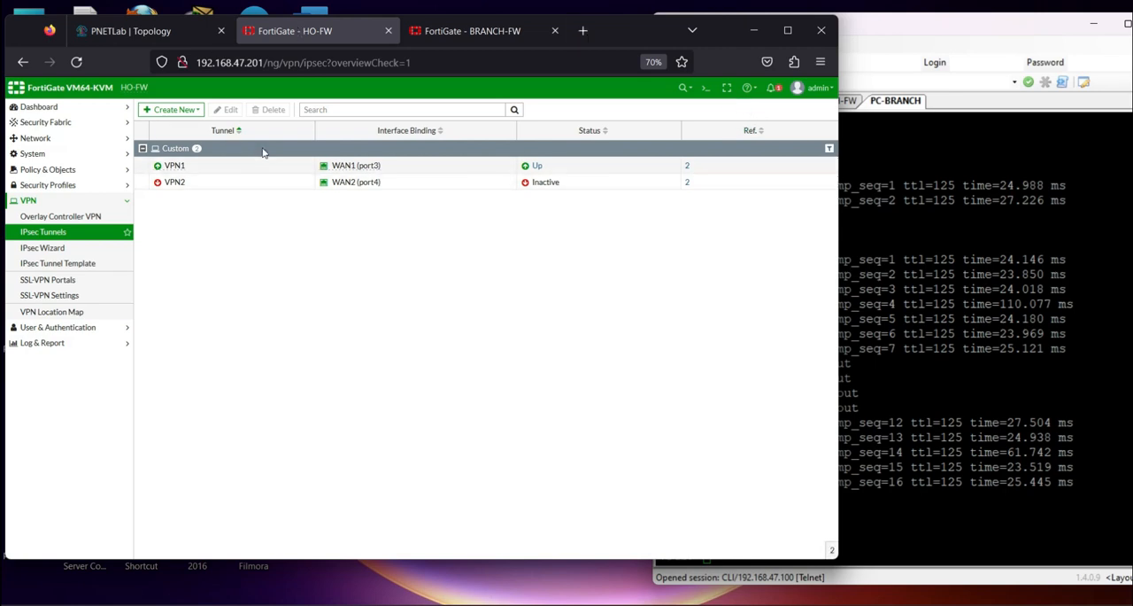
Check the status of the VPN1 and VPN2 IPsec tunnels on HO-FW and on BRANCH-FW
left_click(56, 232)
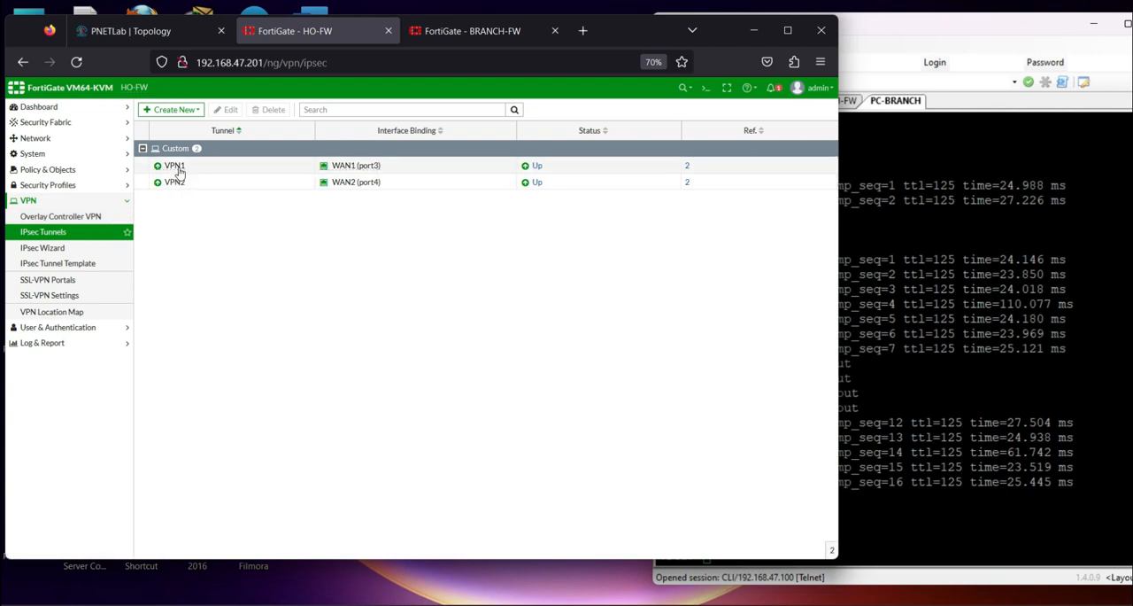
left_click(470, 31)
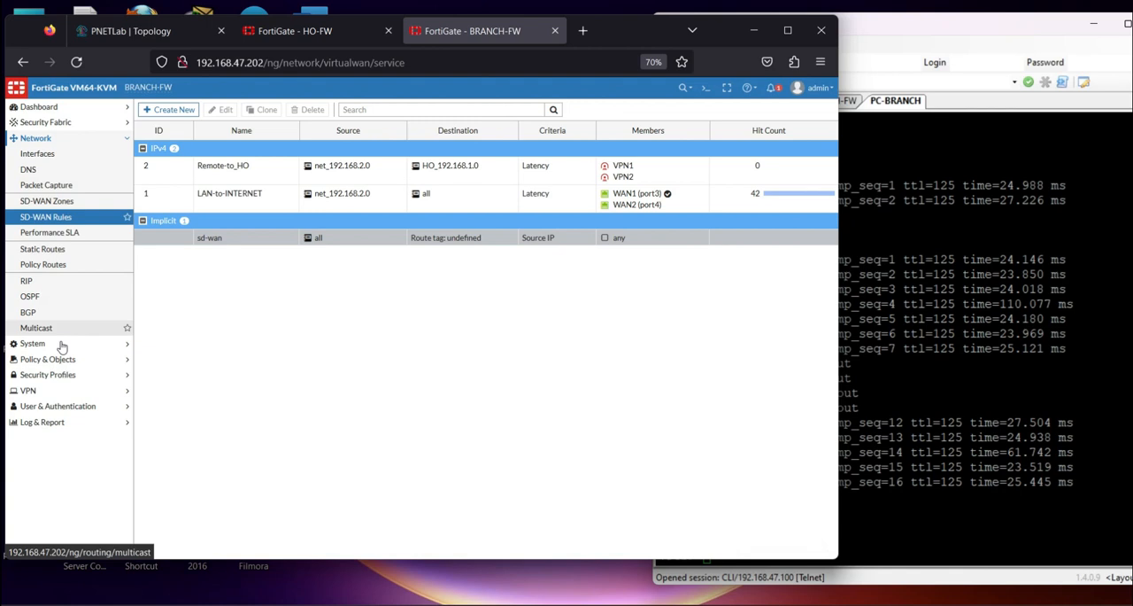
left_click(35, 390)
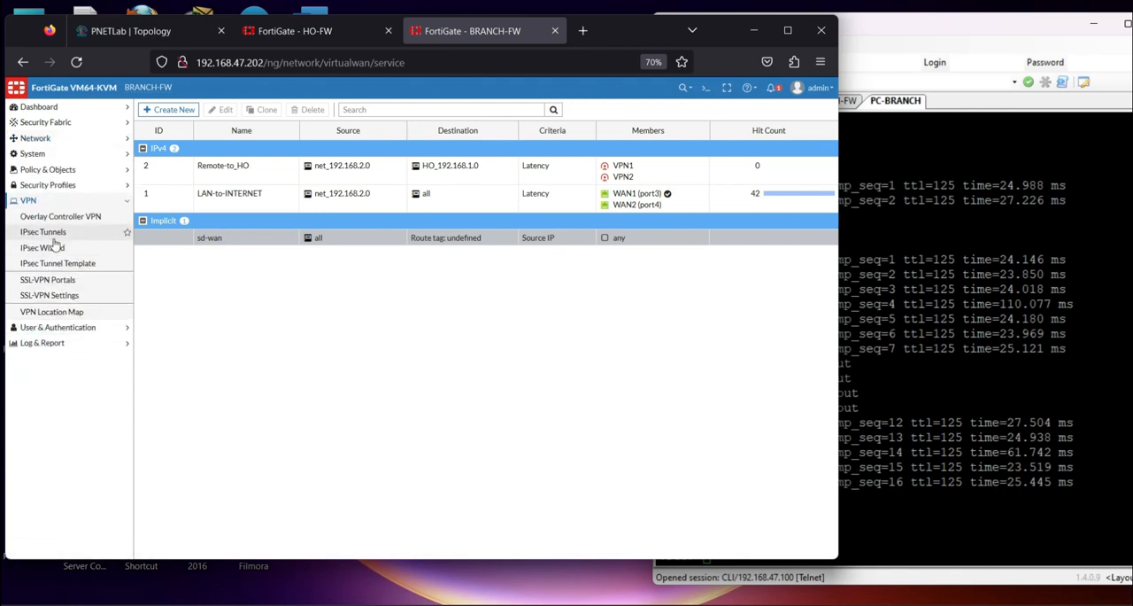
left_click(55, 231)
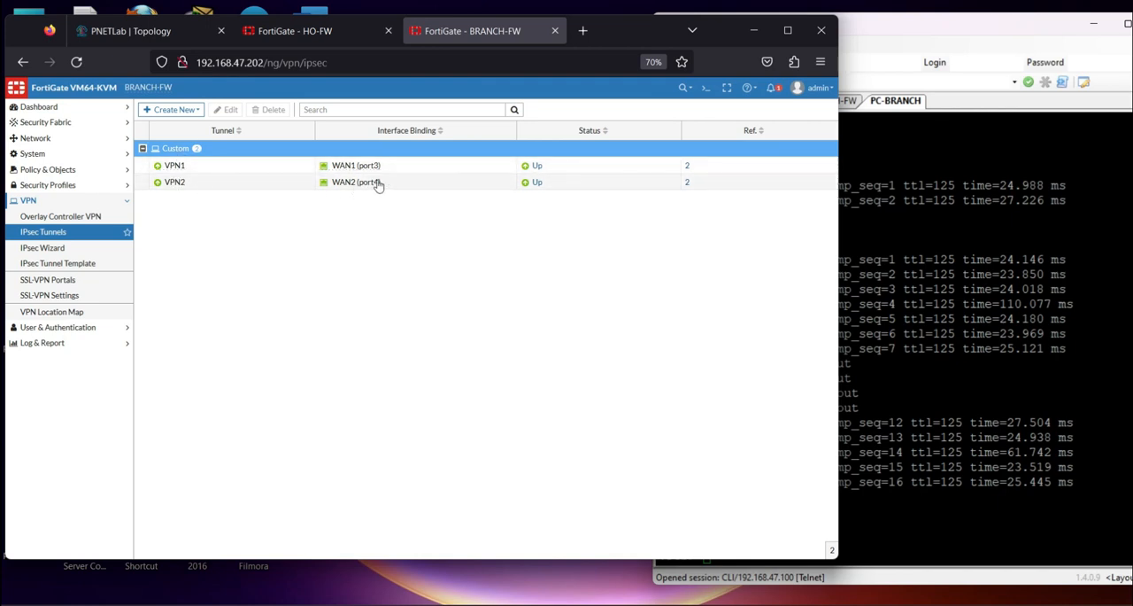
Return to the PNETLab topology, switch to the SuperPuTTY window with the old sessions, and exit SuperPuTTY
left_click(169, 31)
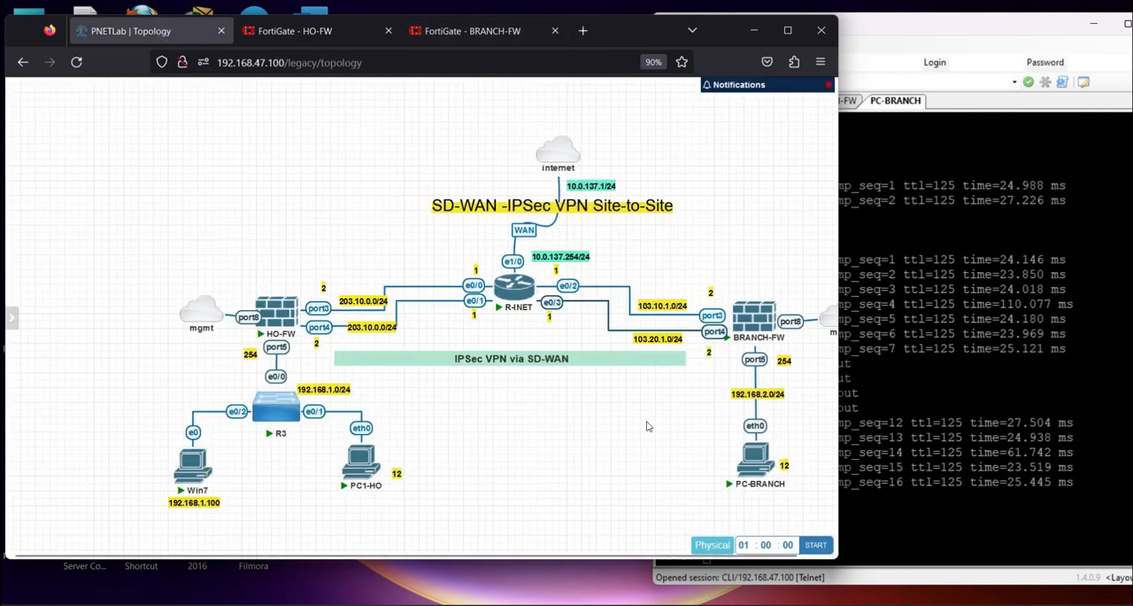
key("alt+Tab")
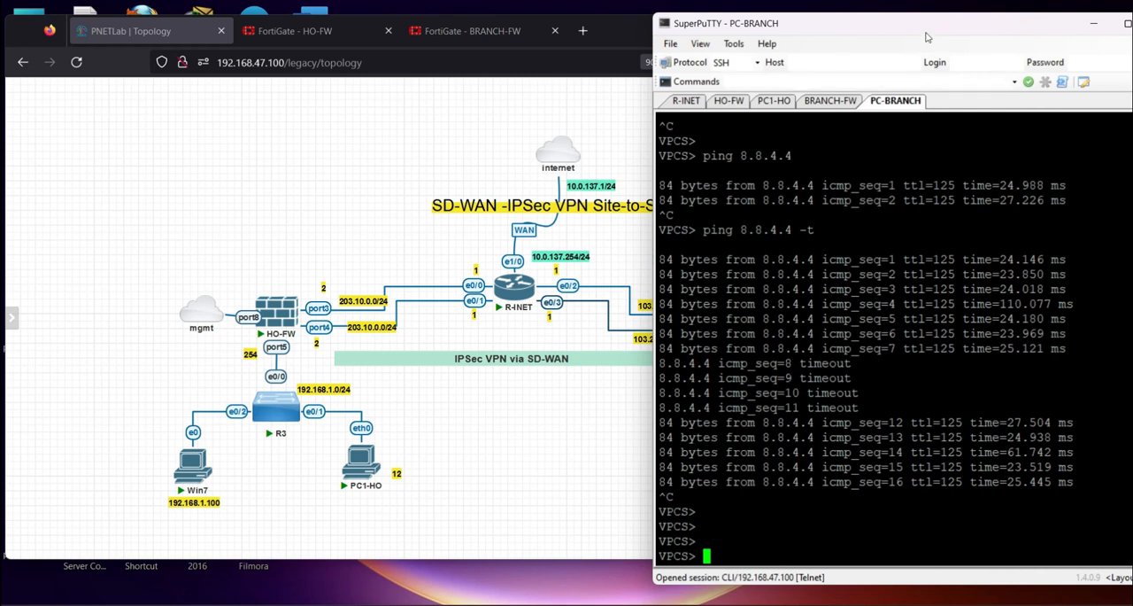
left_click_drag(933, 25, 841, 45)
left_click(1075, 47)
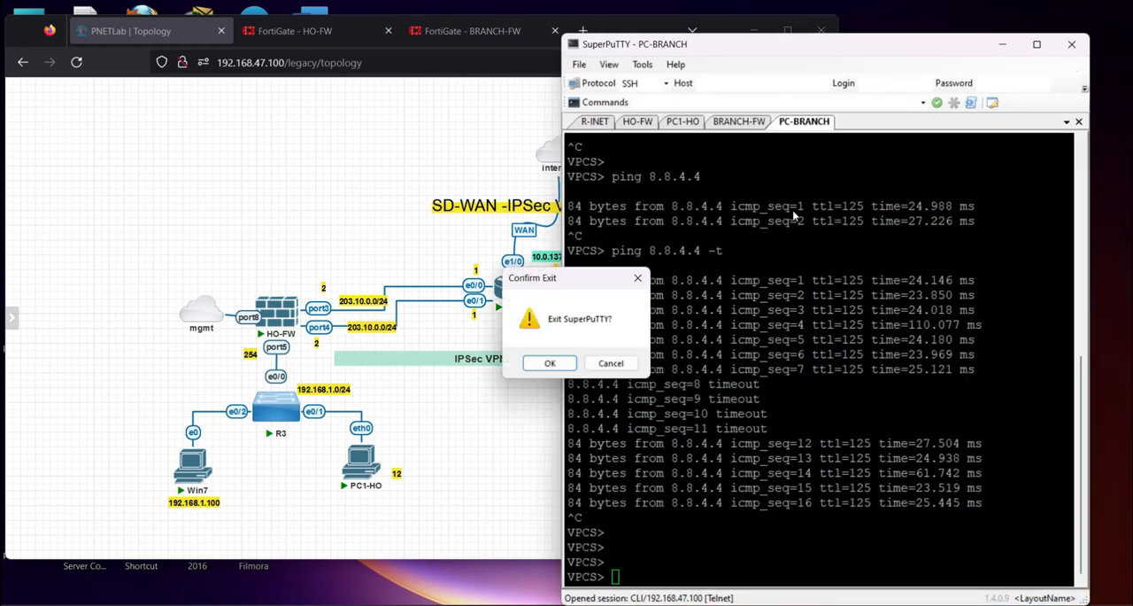
left_click(551, 363)
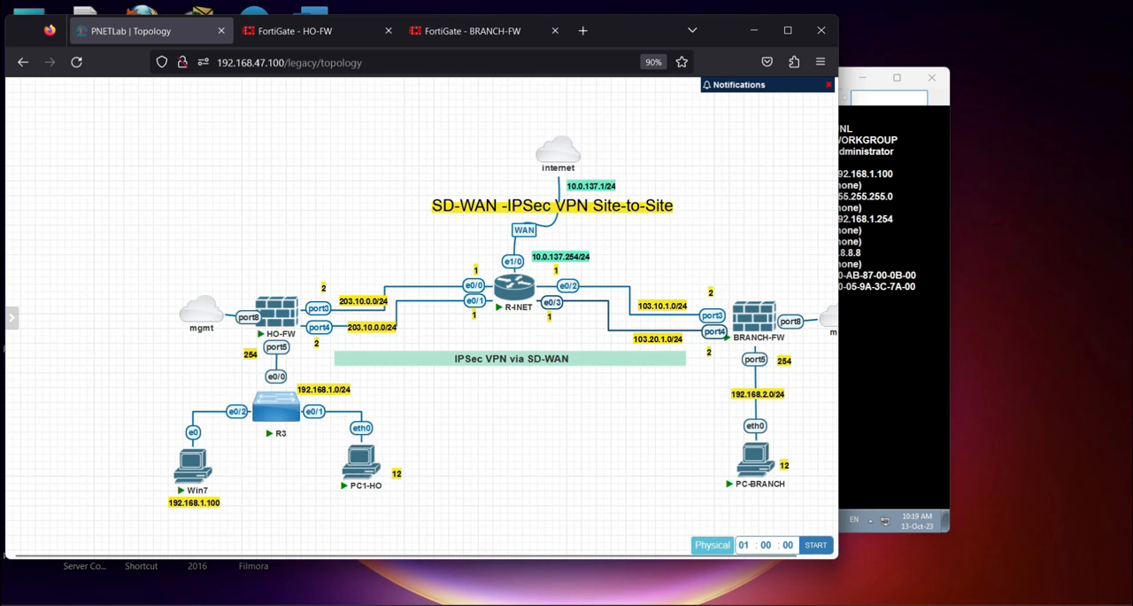
Switch to the Win7 virtual machine and shut down its Windows system
left_click(775, 602)
left_click(205, 524)
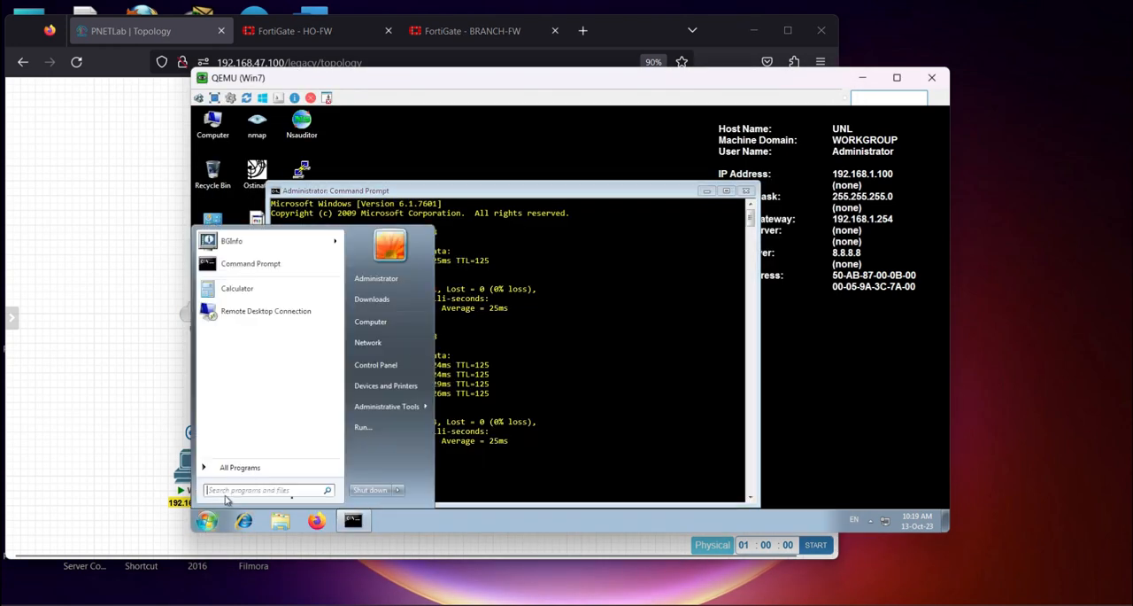
left_click(369, 493)
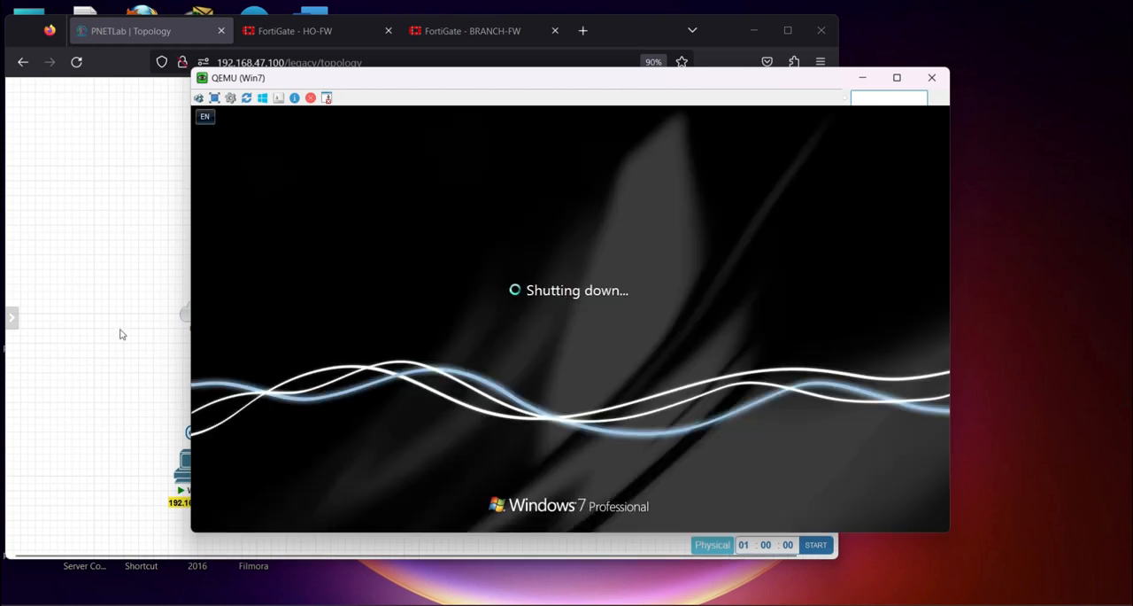
Return to the PNETLab topology, open PC1-HO's console in SuperPuTTY, and display its IP settings with "sh ip"
left_click(121, 334)
left_click(358, 459)
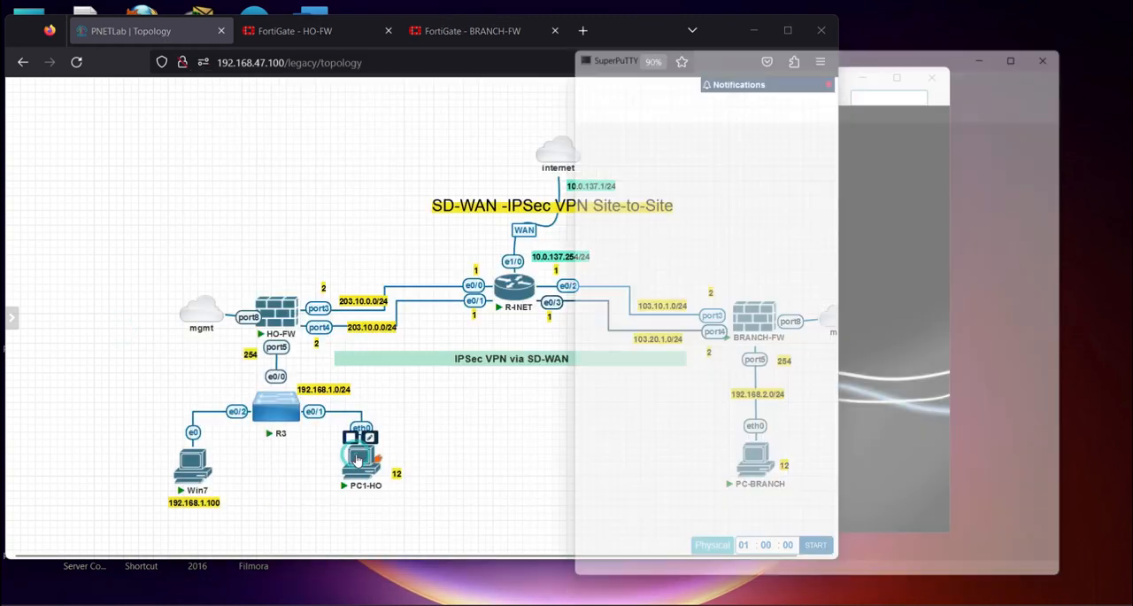
type("sh ")
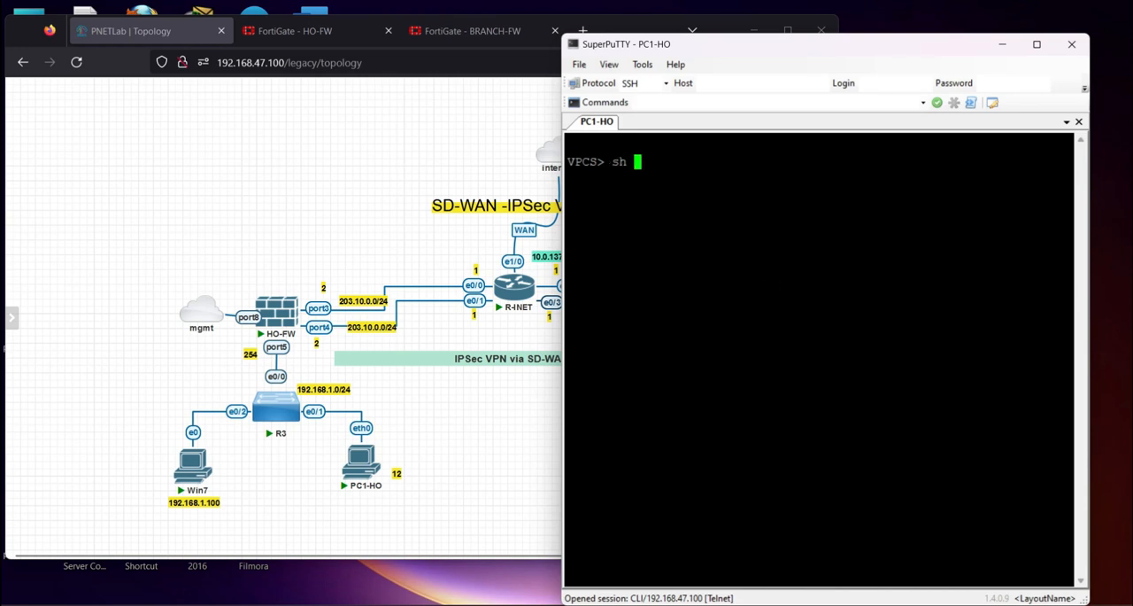
type("ip")
key("Return")
Ping 192.168.2.12 from PC1-HO and stop the ping after a few replies
type("ping 192.168.2.12")
key("Return")
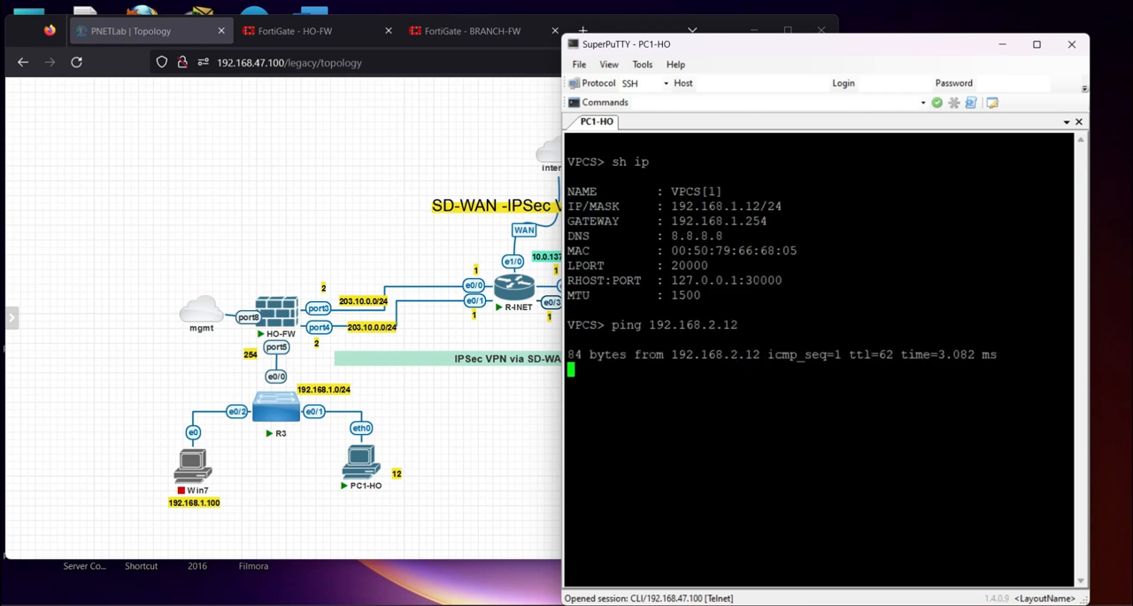
key("ctrl+c")
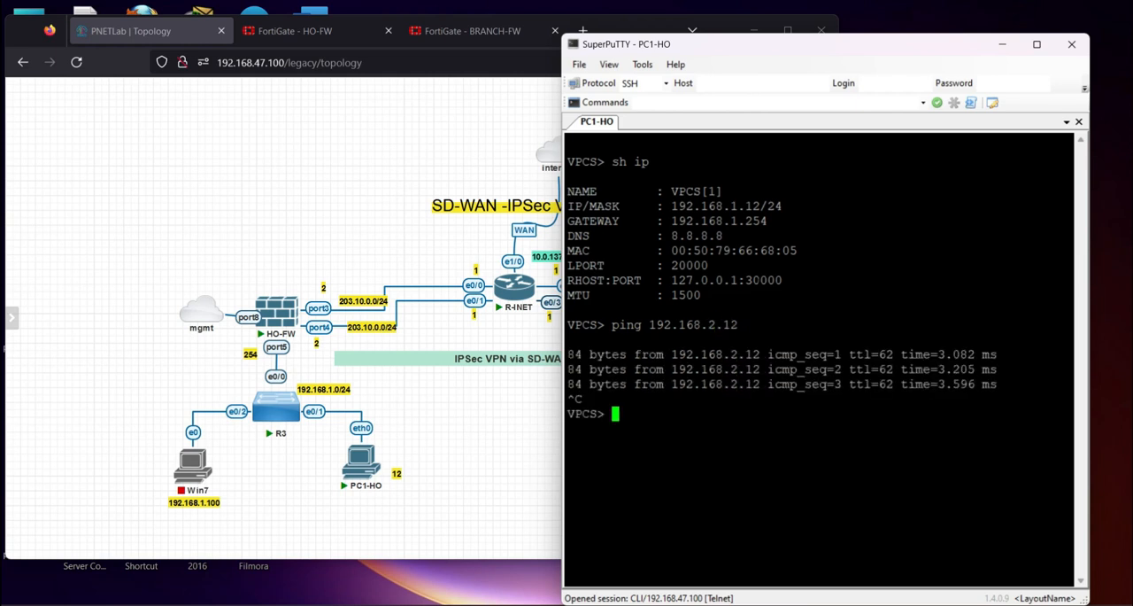
Open PC-BRANCH's console from the topology, display its IP settings with "sh ip", and highlight its IP address
left_click(470, 461)
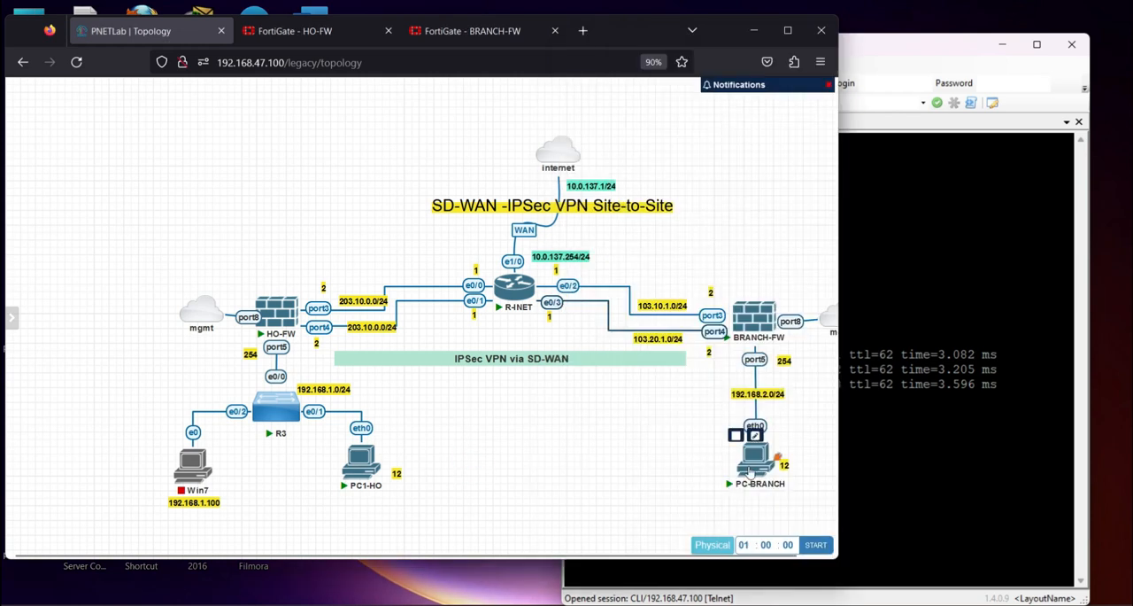
left_click(748, 456)
type("sh ip")
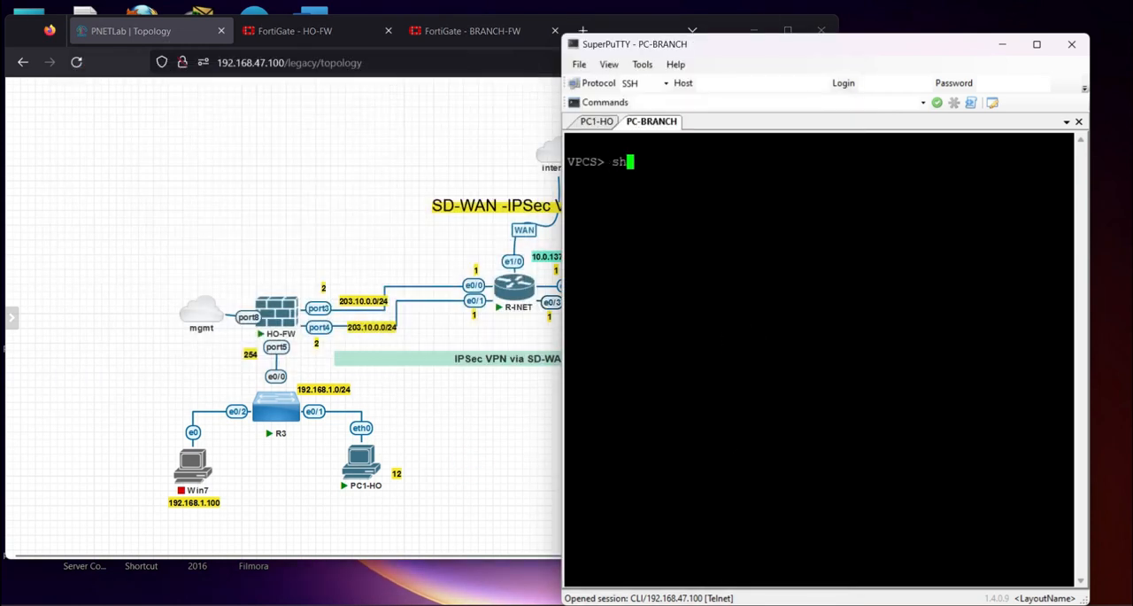
key("Return")
left_click_drag(673, 205, 760, 207)
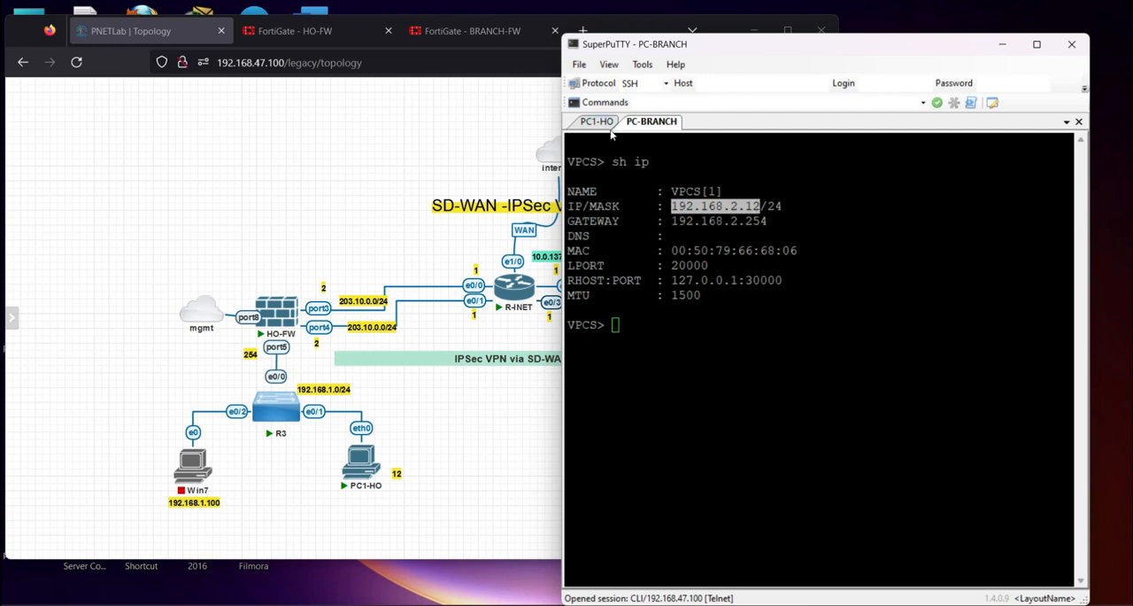
Check PC1-HO's address in its session, and ping 192.168.1.12 from PC-BRANCH
left_click(597, 121)
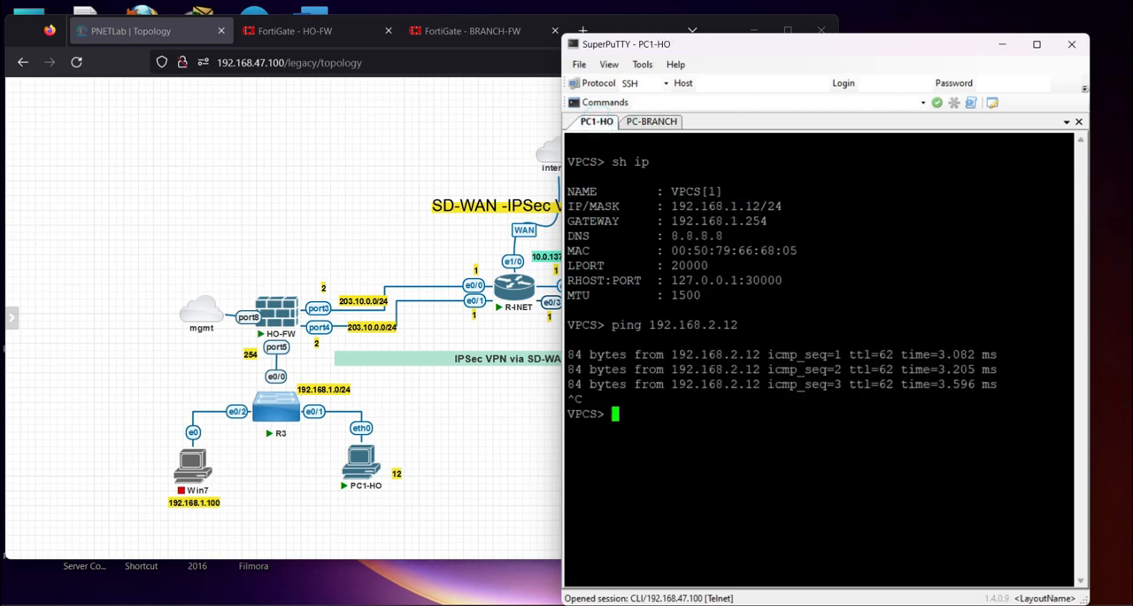
left_click(657, 121)
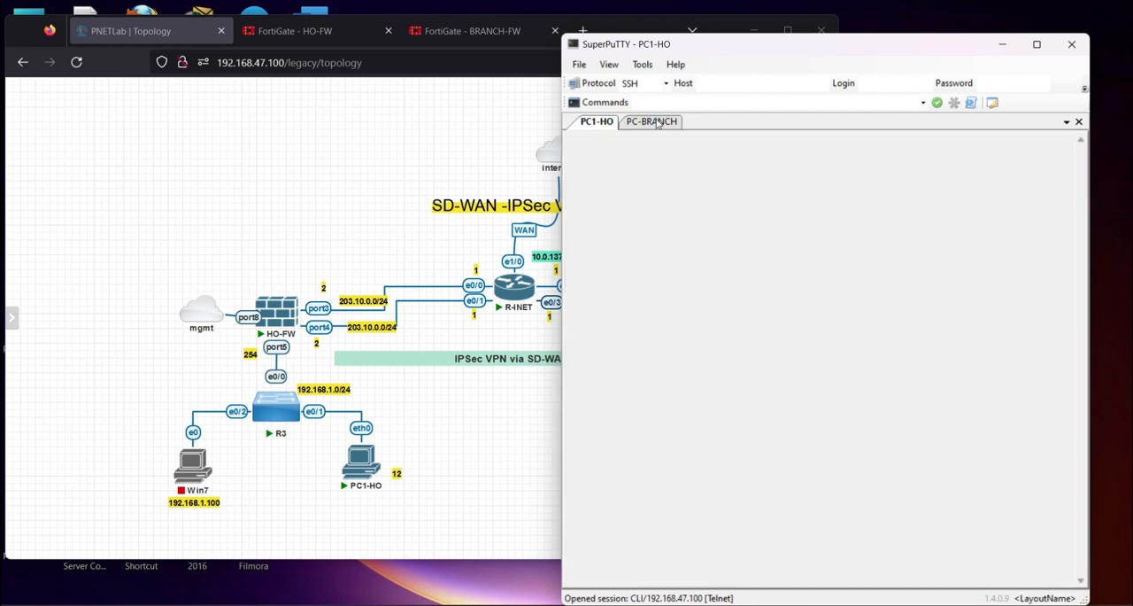
left_click(658, 297)
type("ping 192.1168.1.")
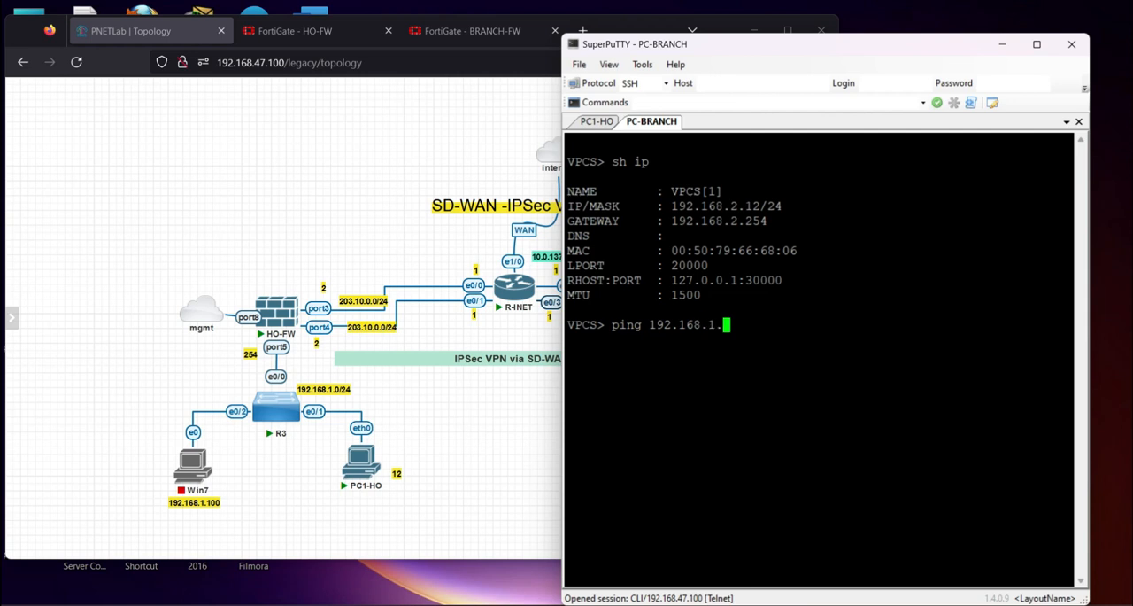
type("12")
key("Return")
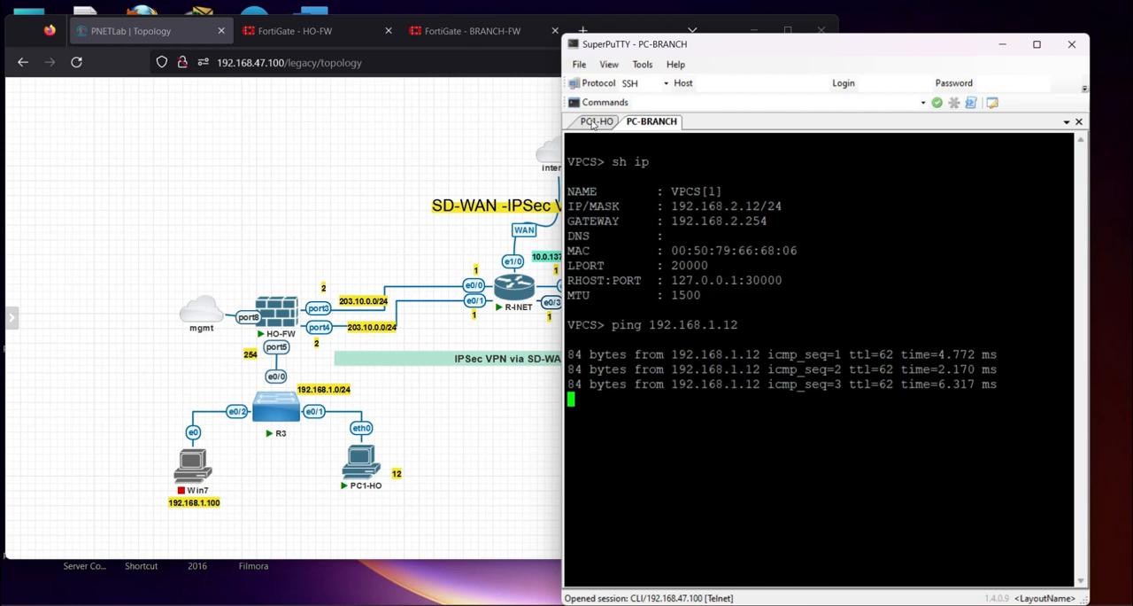
Review the ping replies in the PC1-HO and PC-BRANCH sessions by highlighting them
left_click(596, 122)
left_click_drag(598, 354, 905, 383)
left_click(645, 123)
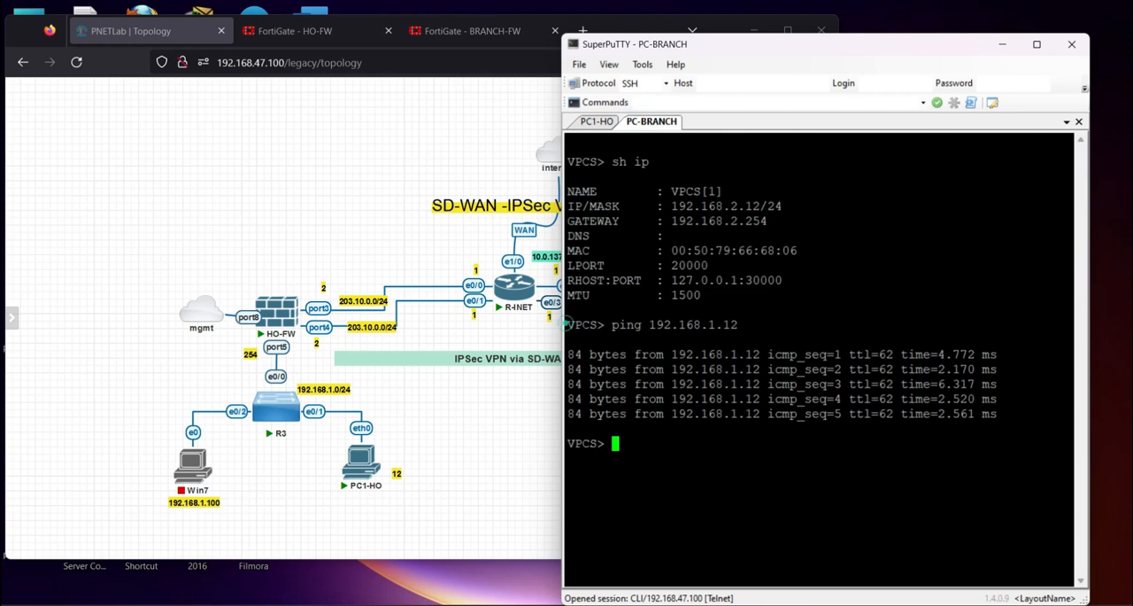
left_click_drag(567, 324, 678, 457)
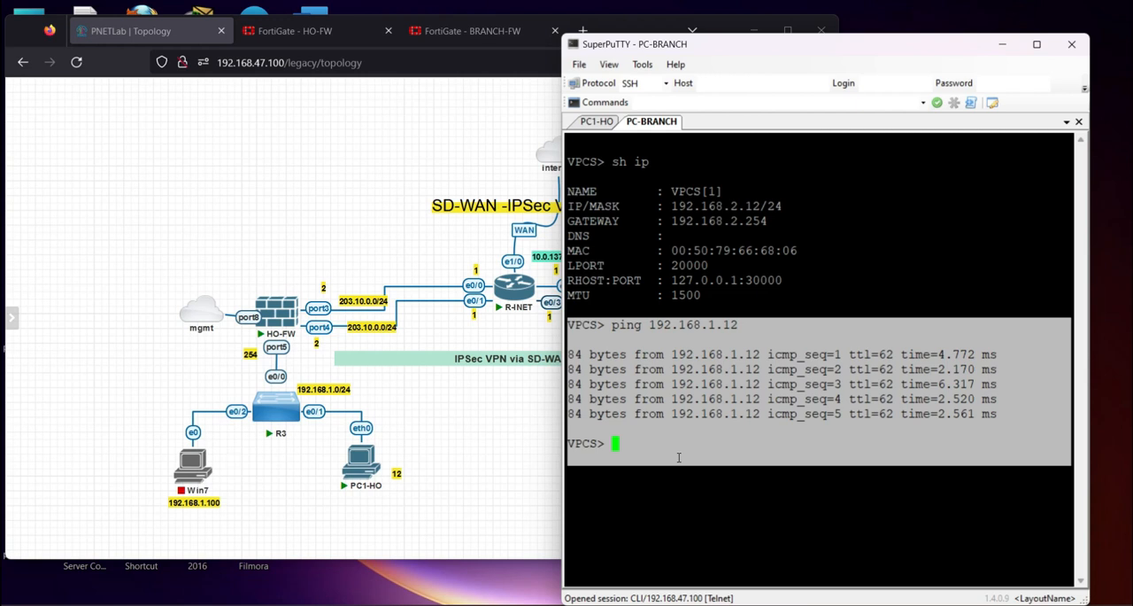
left_click(761, 283)
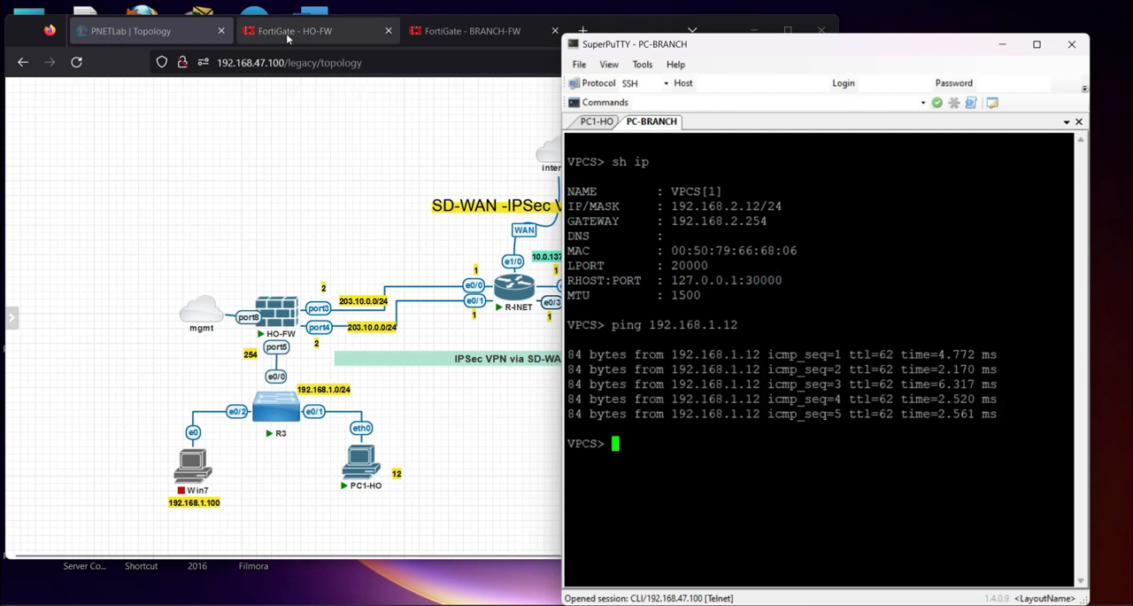
Open HO-FW's console session from the topology, and return to the PC1-HO session
left_click(270, 310)
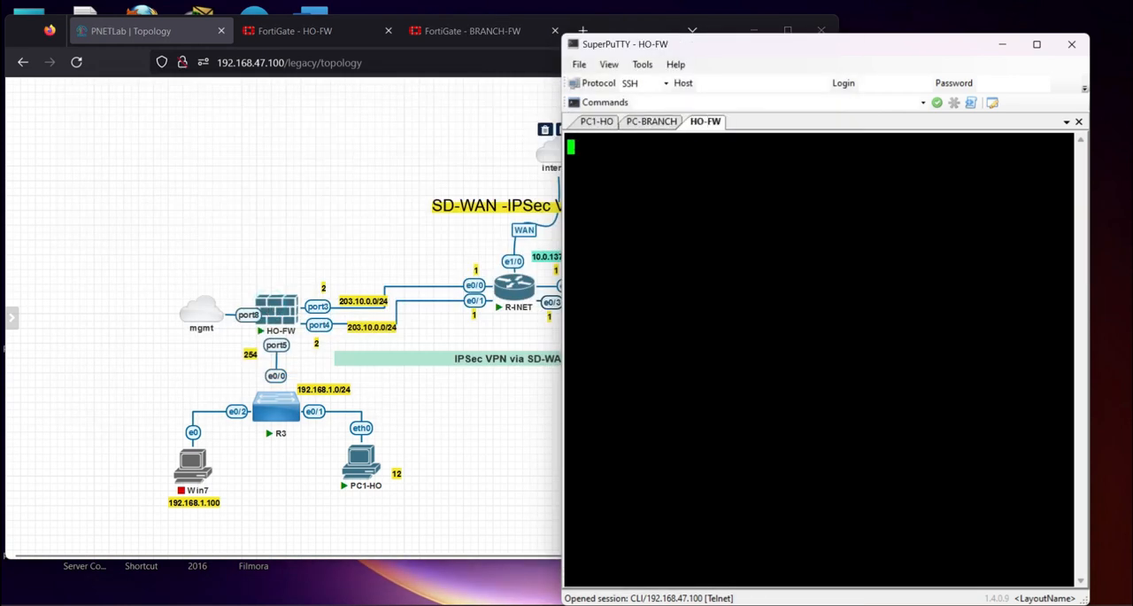
left_click(650, 123)
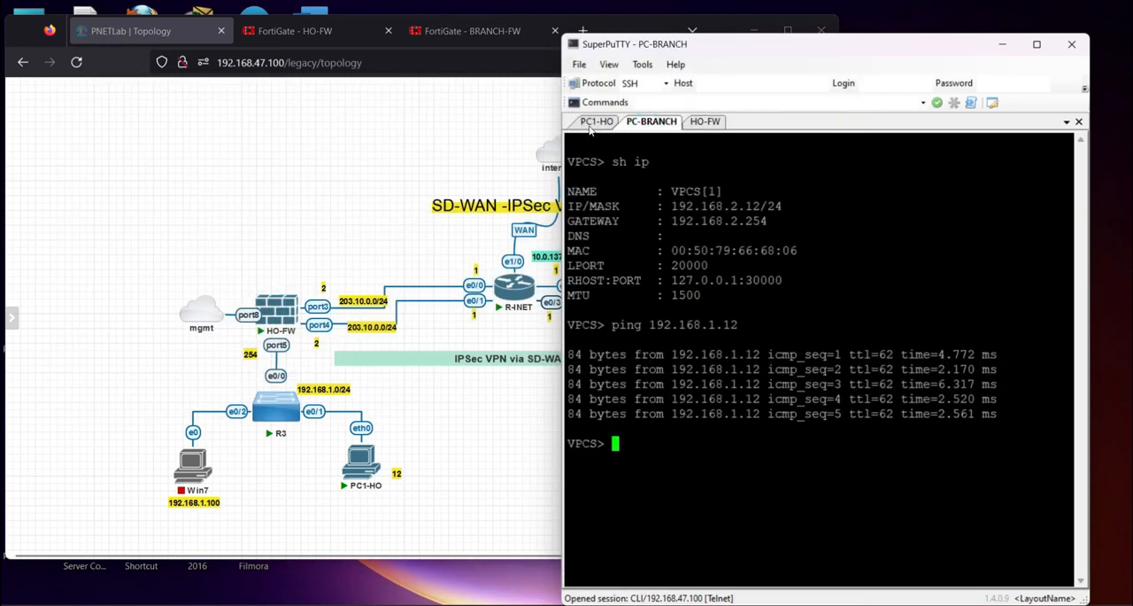
left_click(593, 122)
Switch to HO-FW's web interface and view its SD-WAN rules
left_click(330, 31)
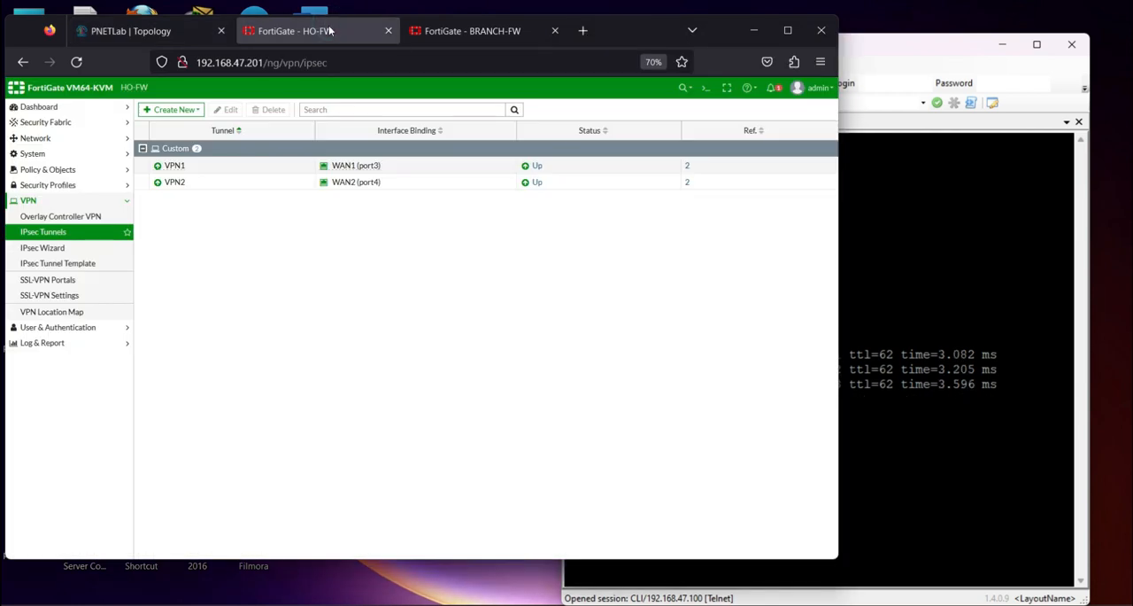
left_click(36, 153)
left_click(35, 138)
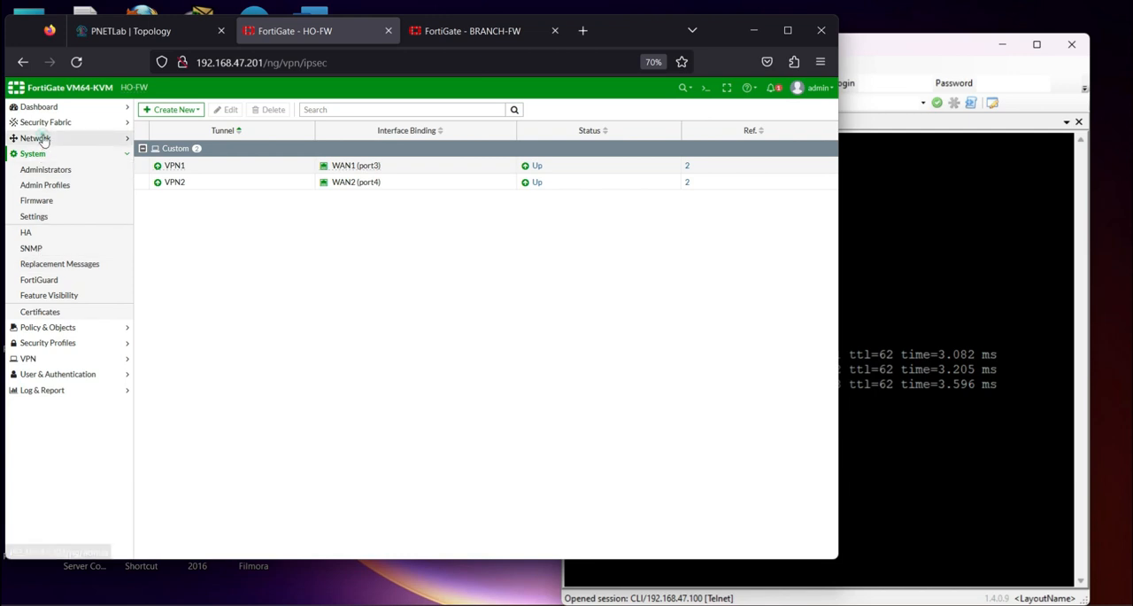
left_click(48, 219)
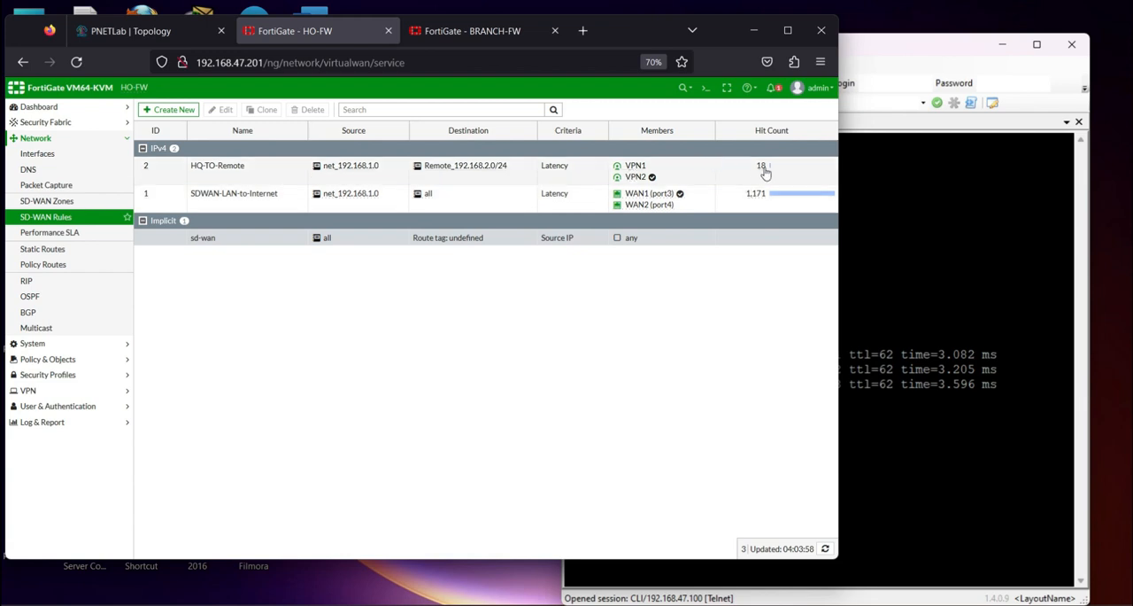
Add the IPsec widget to HO-FW's SDW-AN Monitor dashboard and expand that widget to full screen
left_click(40, 112)
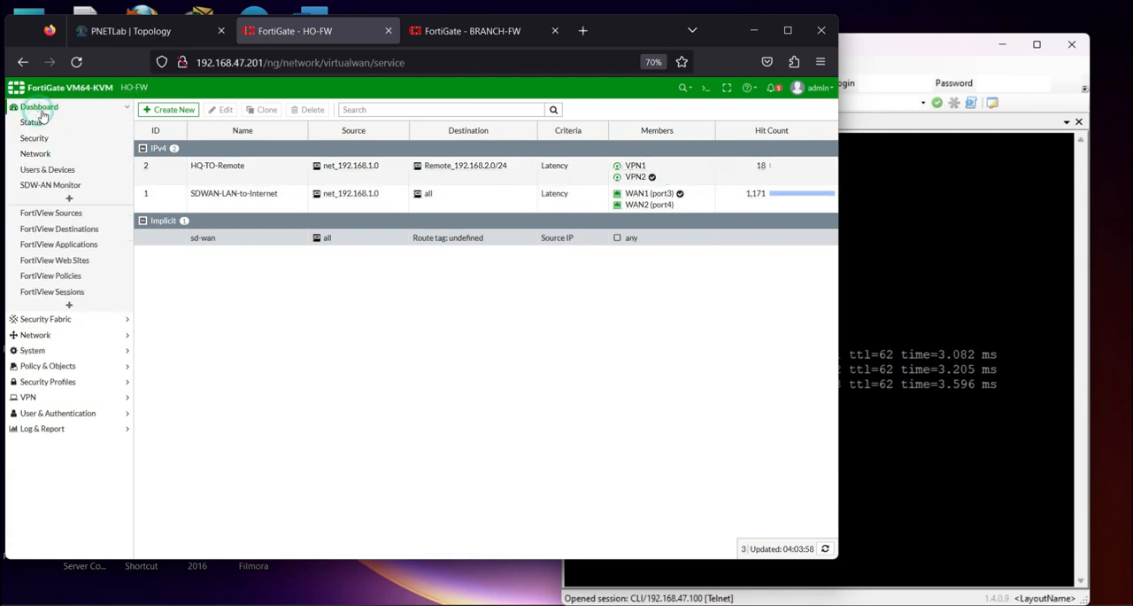
left_click(62, 186)
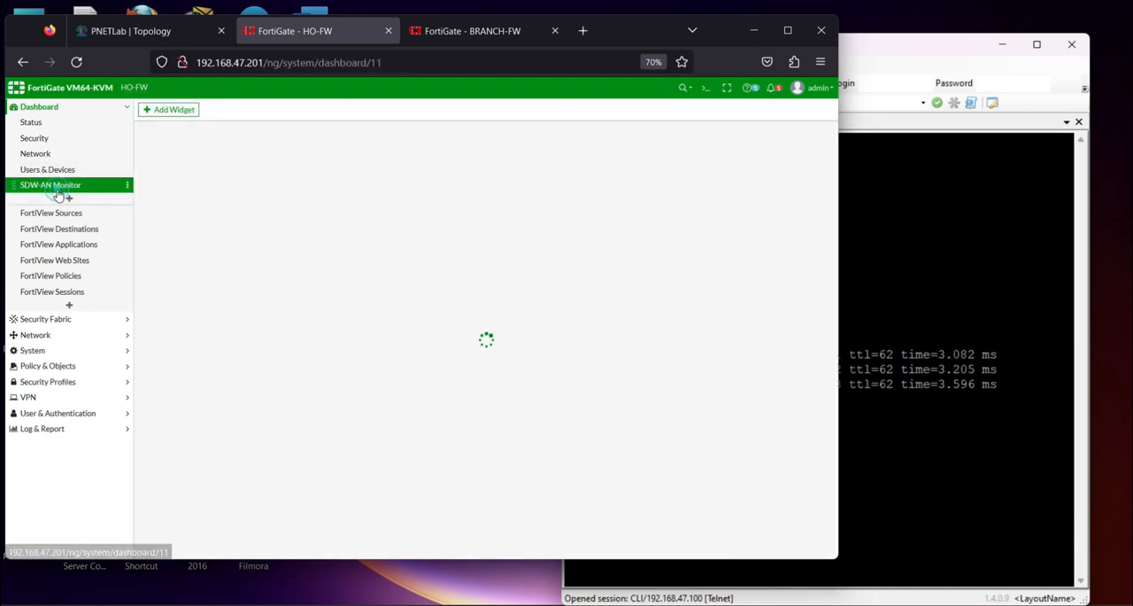
left_click(170, 110)
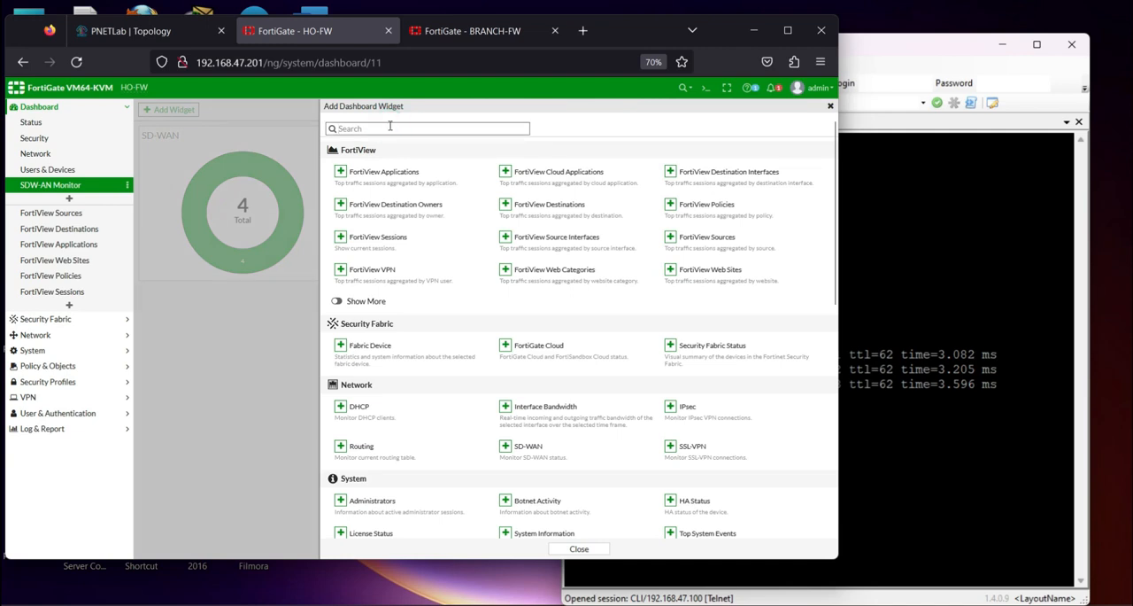
type("IPse")
left_click(343, 172)
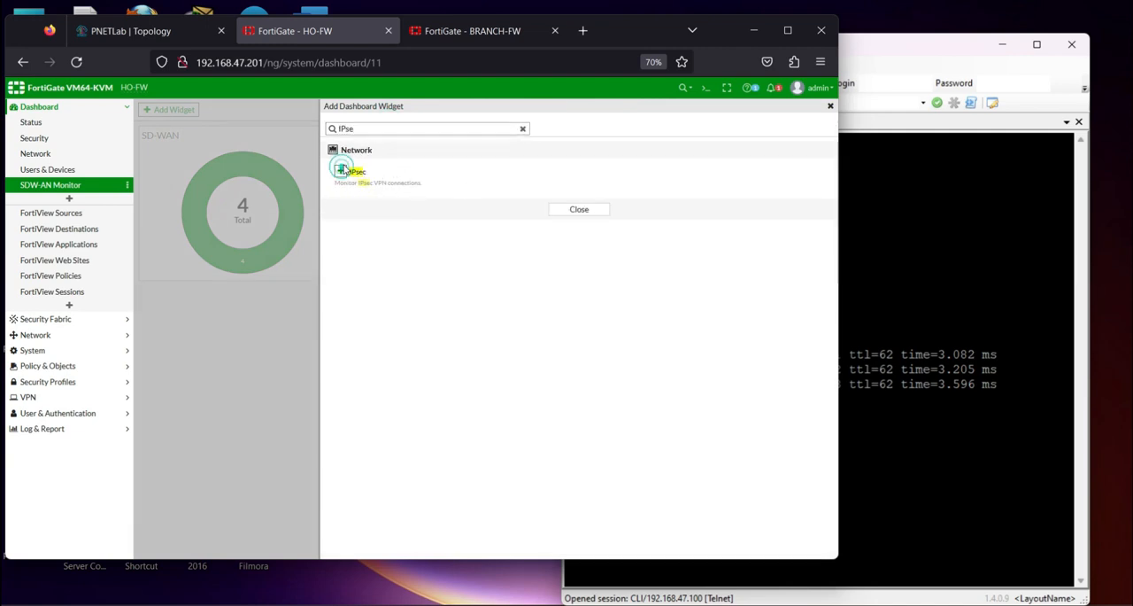
left_click(554, 166)
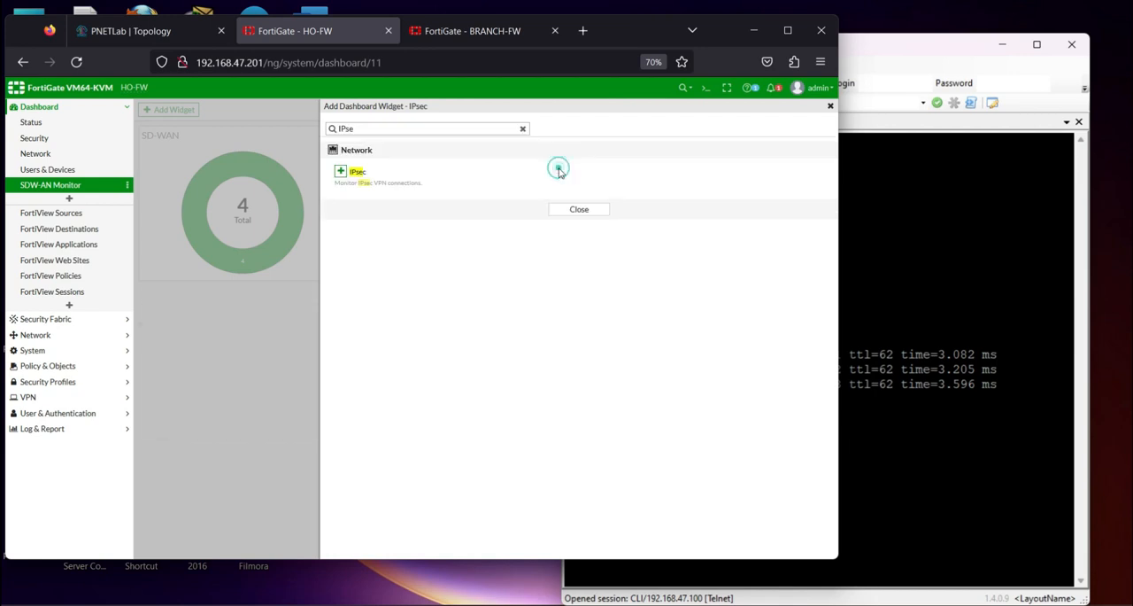
left_click(830, 107)
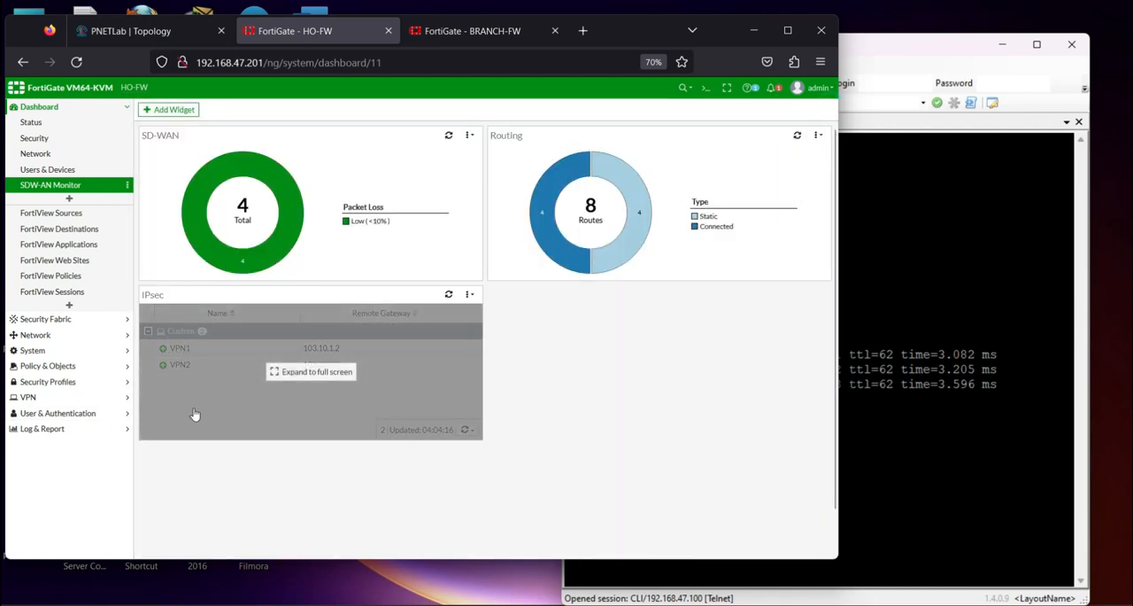
left_click(194, 414)
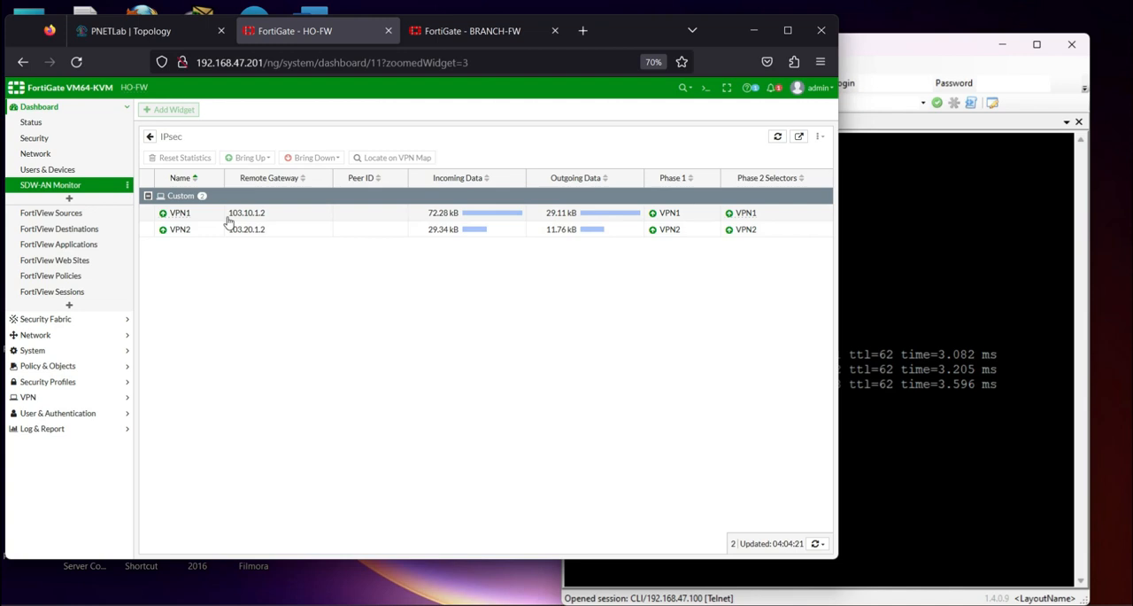
Display HO-FW's Forward Traffic log and refresh its entries
left_click(42, 428)
left_click(45, 251)
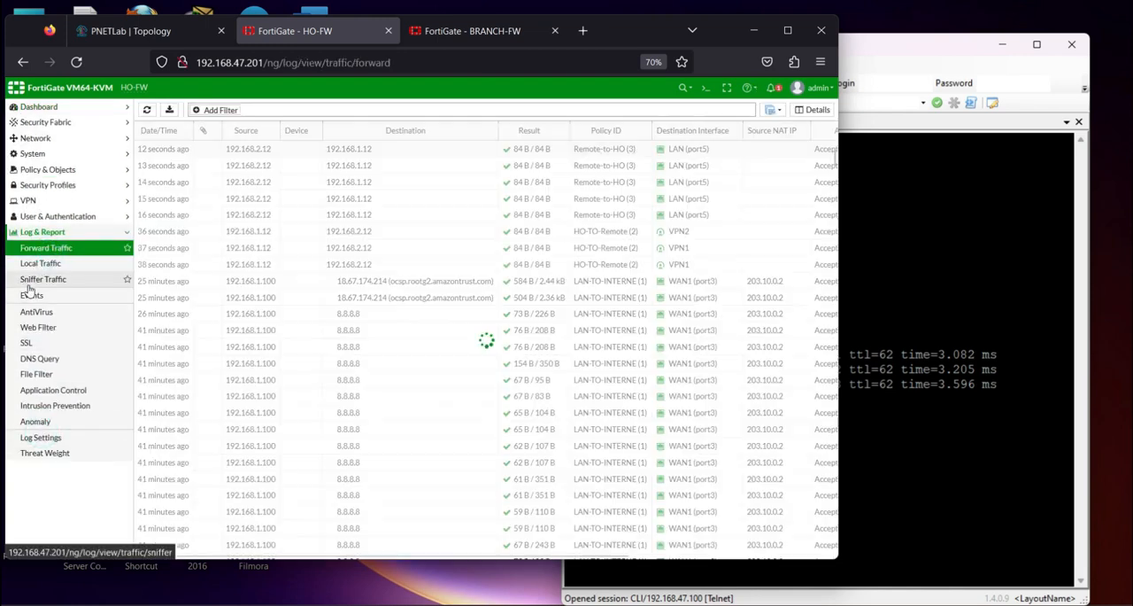
left_click(147, 109)
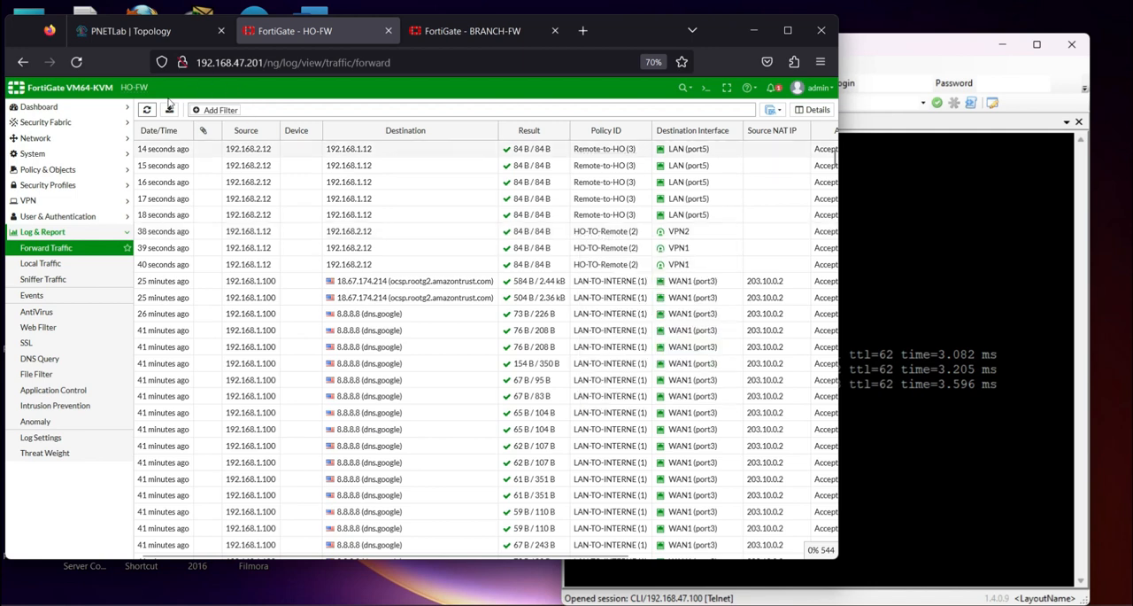
left_click(140, 130)
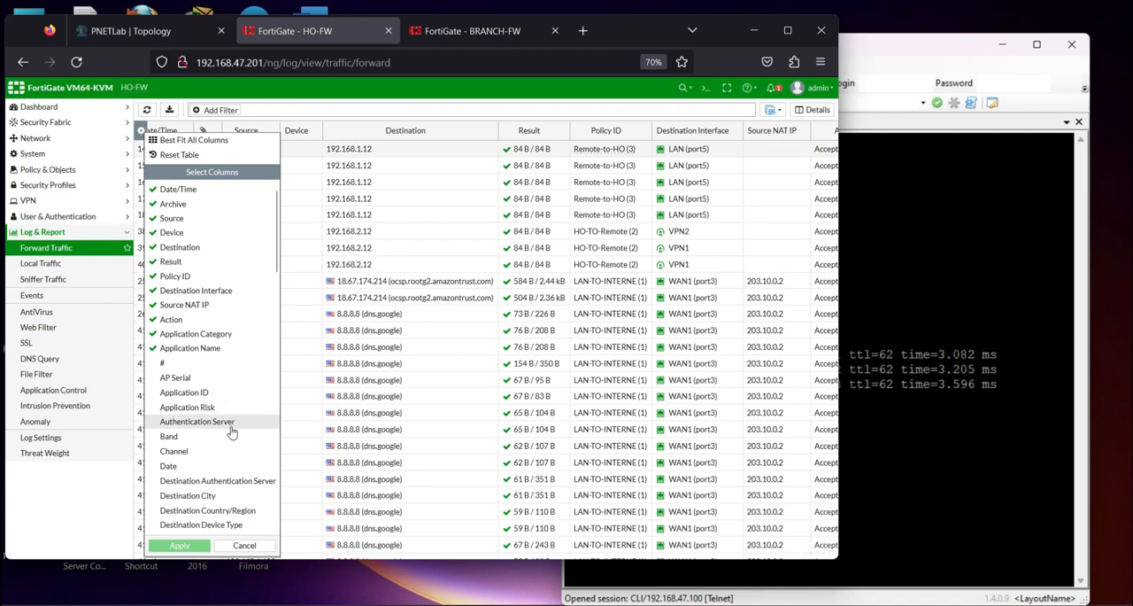
scroll(232, 451, "down", 5)
left_click(263, 542)
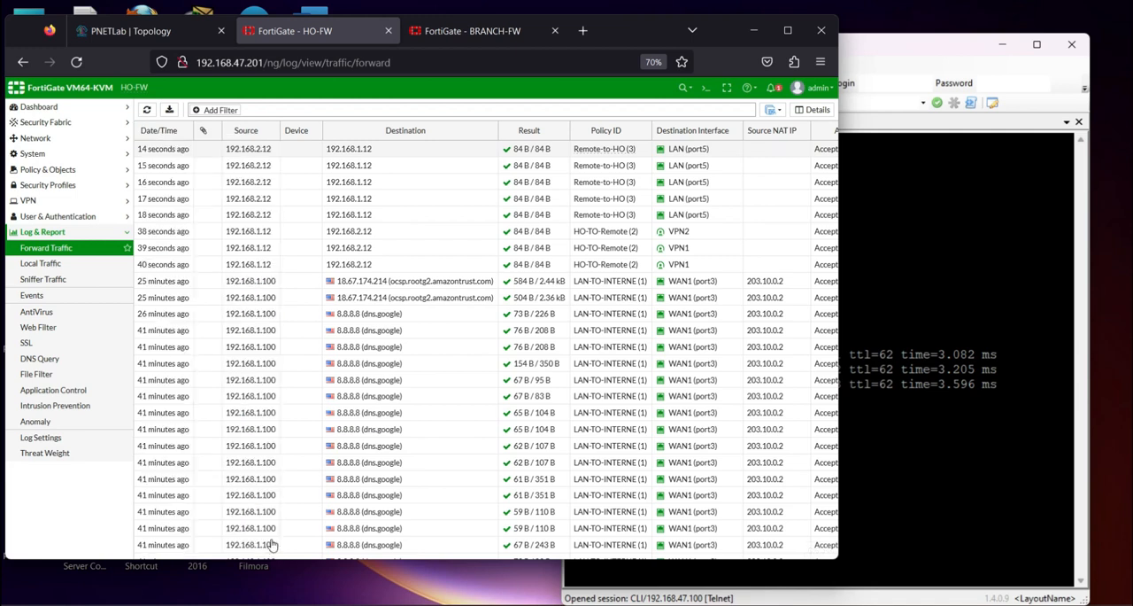
Reduce the page zoom to 60% and select the HO-TO-Remote log entry that uses VPN2
key("ctrl+minus")
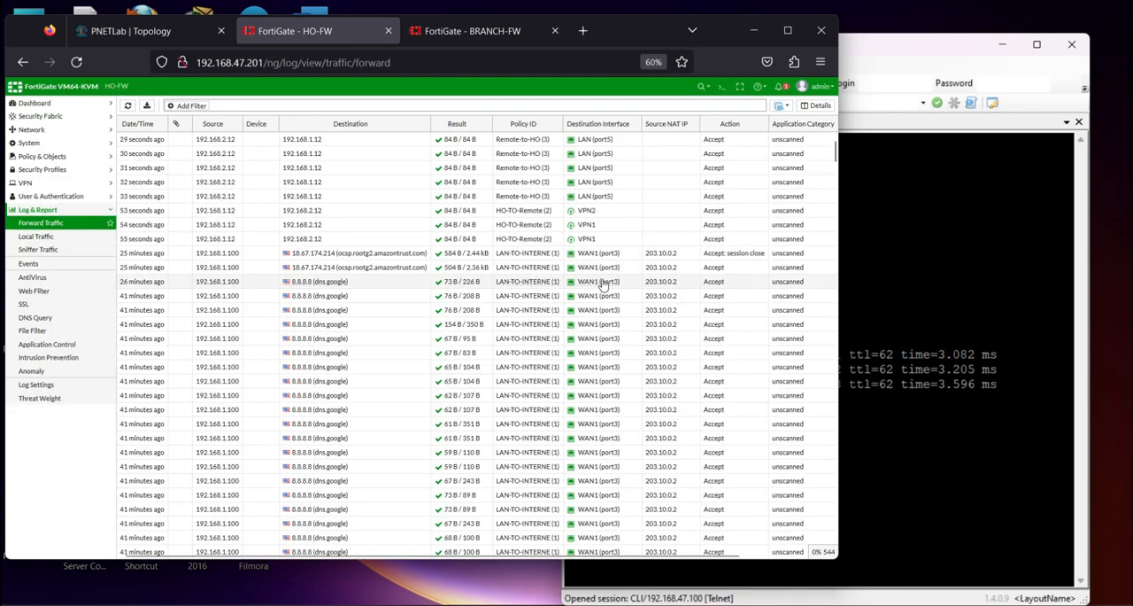
left_click(587, 212)
Switch to the PC1-HO session in SuperPuTTY and repeat the ping to 192.168.2.12
left_click(903, 266)
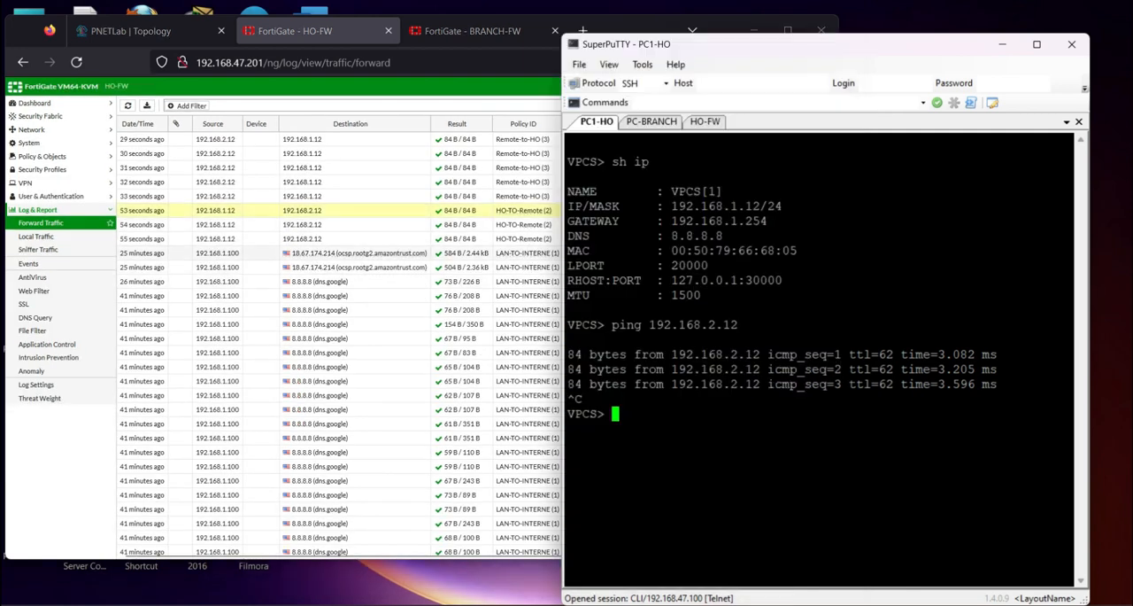
key("Up")
key("Return")
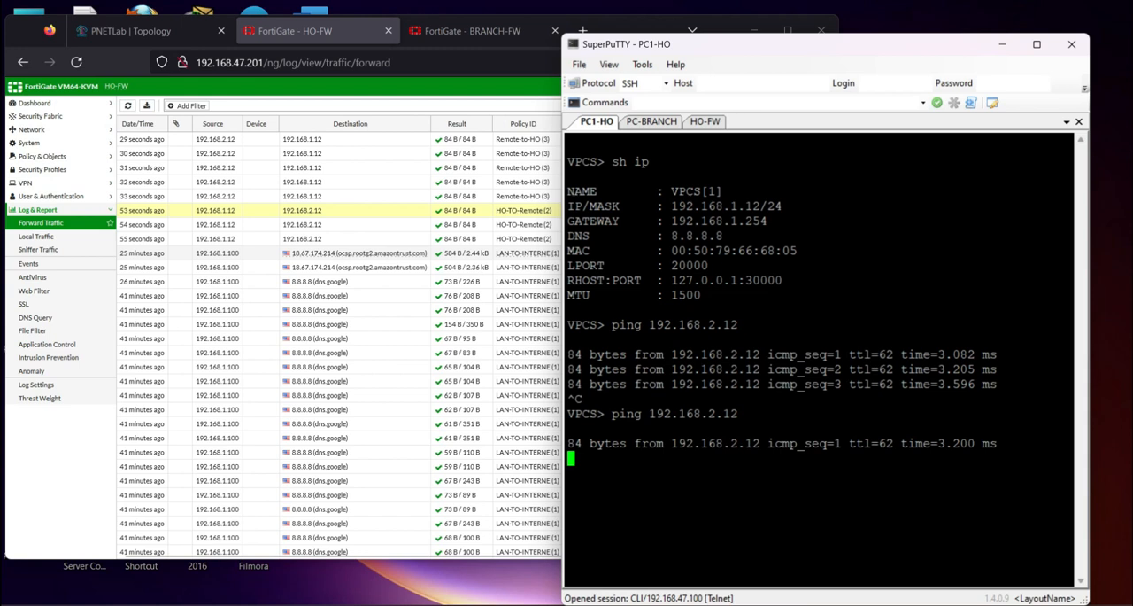
Repeat the ping to 192.168.1.12 in the PC-BRANCH session, and stop it after a couple of replies
left_click(652, 121)
left_click(686, 223)
key("Up")
key("Return")
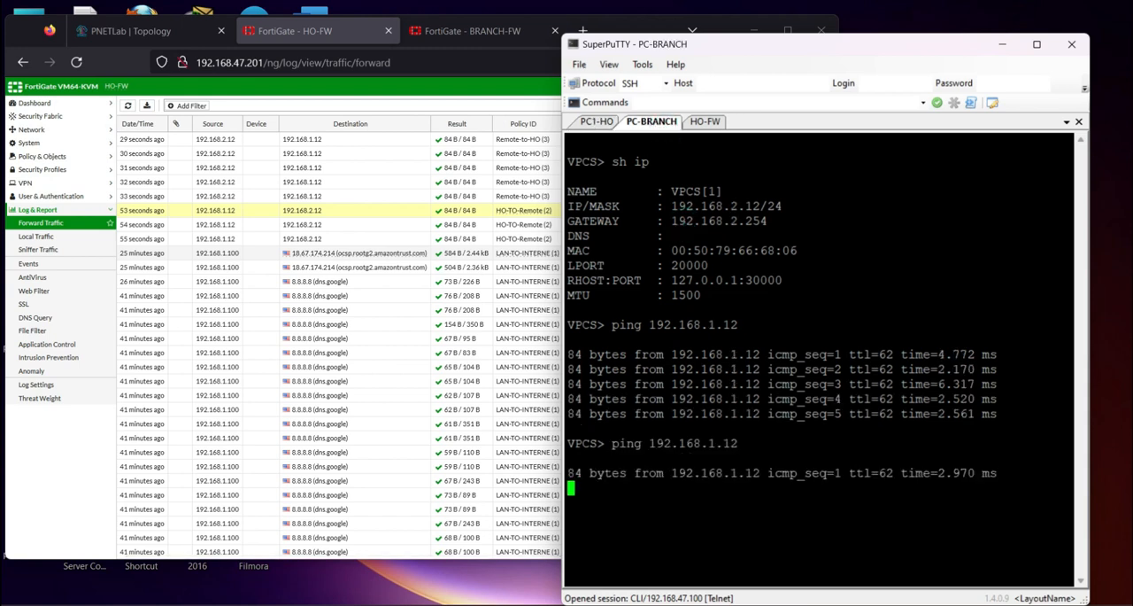
key("ctrl+c")
Ping 8.8.8.8 from the PC-BRANCH session
key("Return")
type("ping 8.8.8.8")
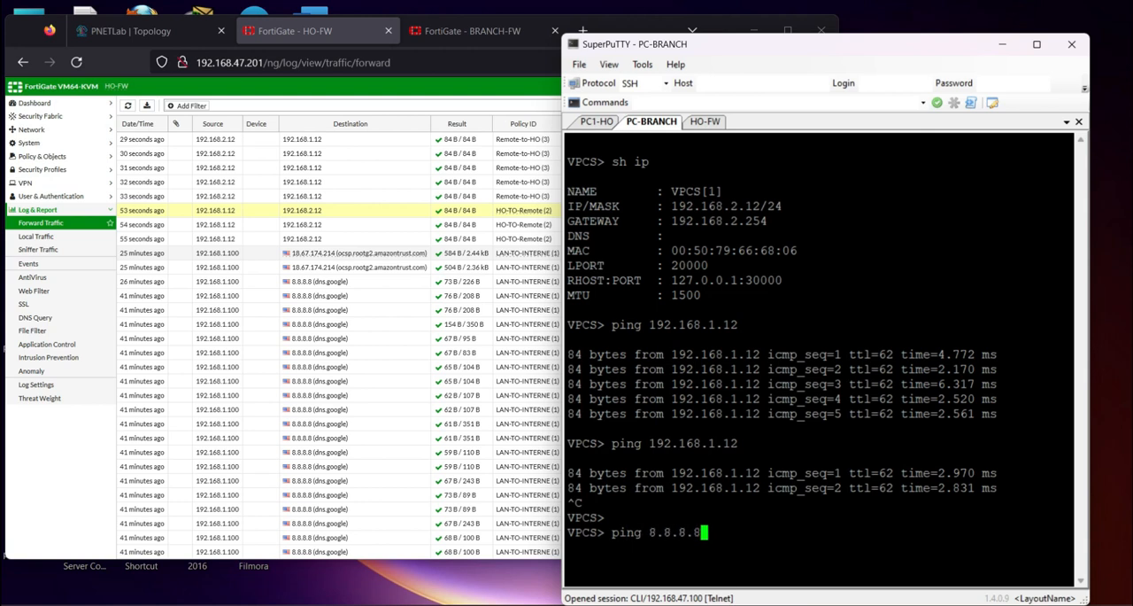
key("Return")
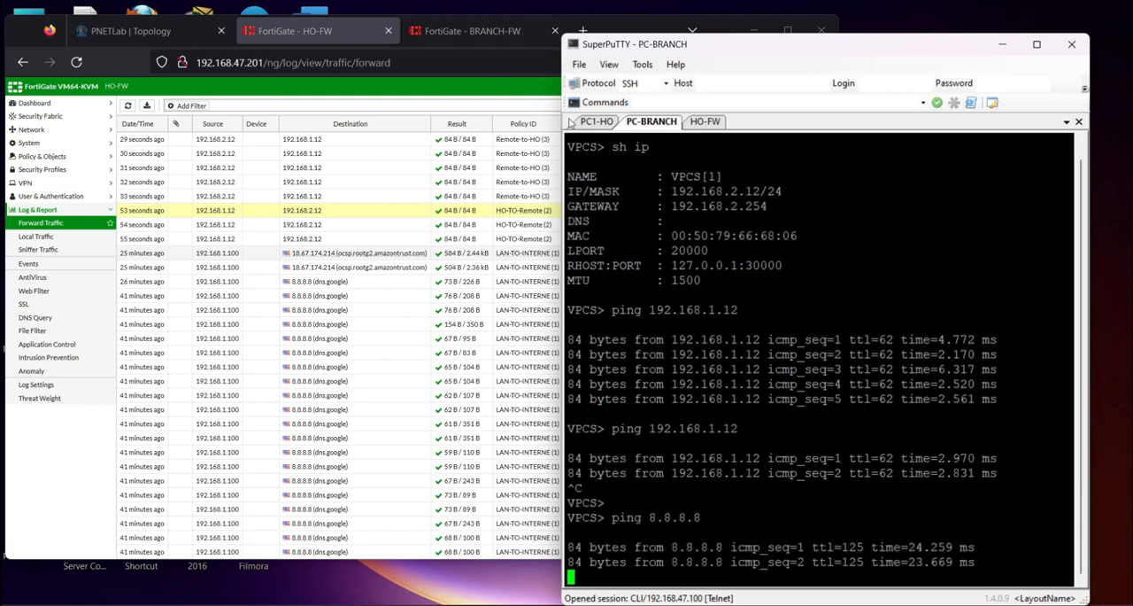
Switch to the PC1-HO session and ping 8.8.8.8, stopping after a couple of replies
left_click(598, 122)
type("p")
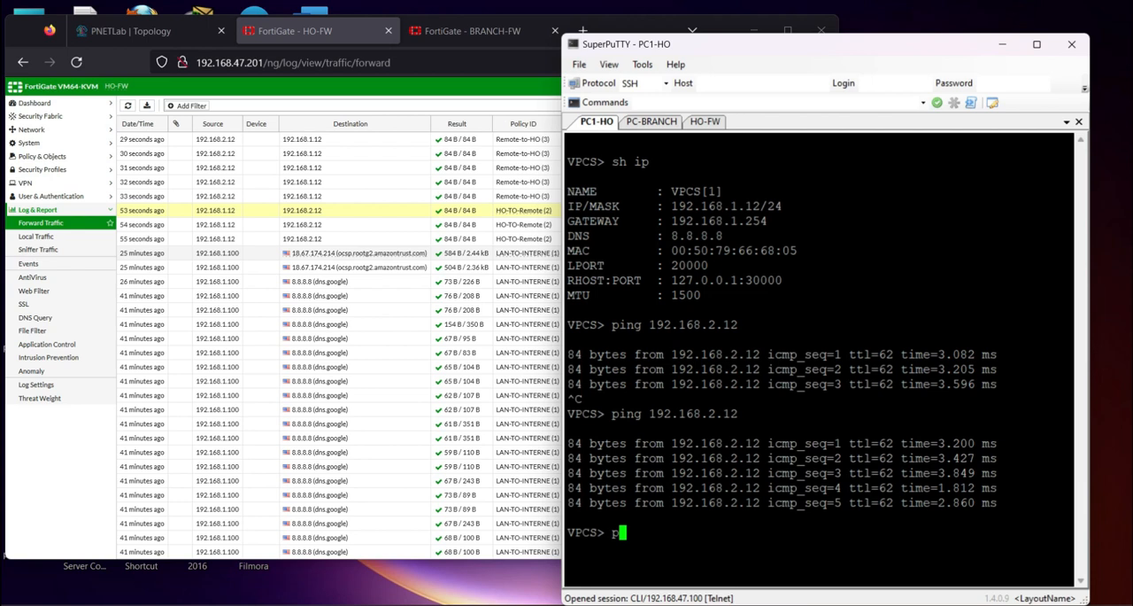
type("ing 8.8.8.8.")
key("Return")
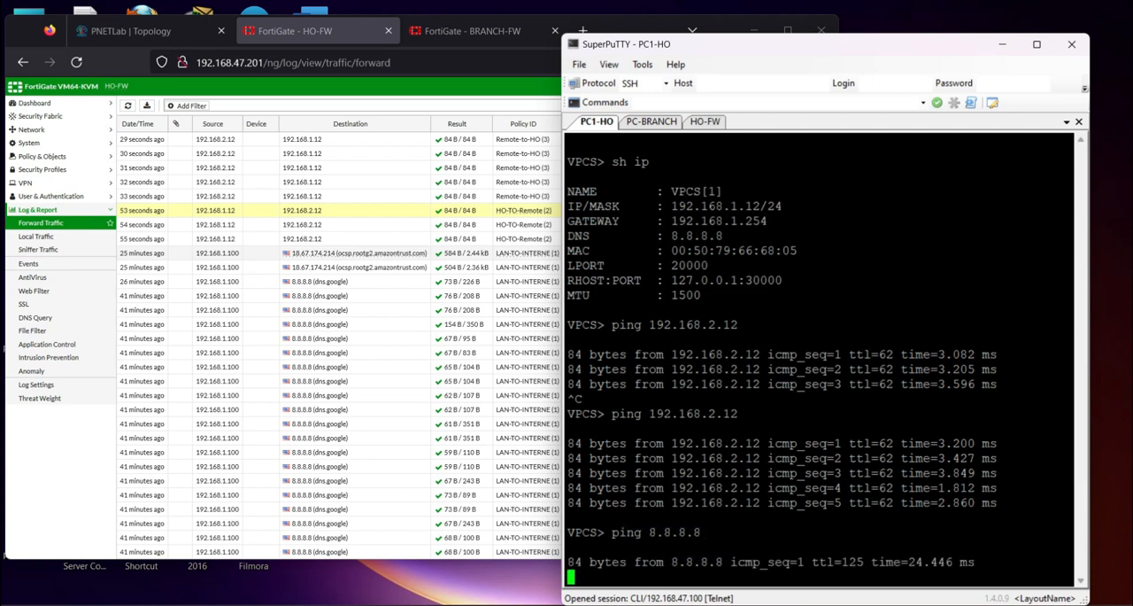
key("ctrl+c")
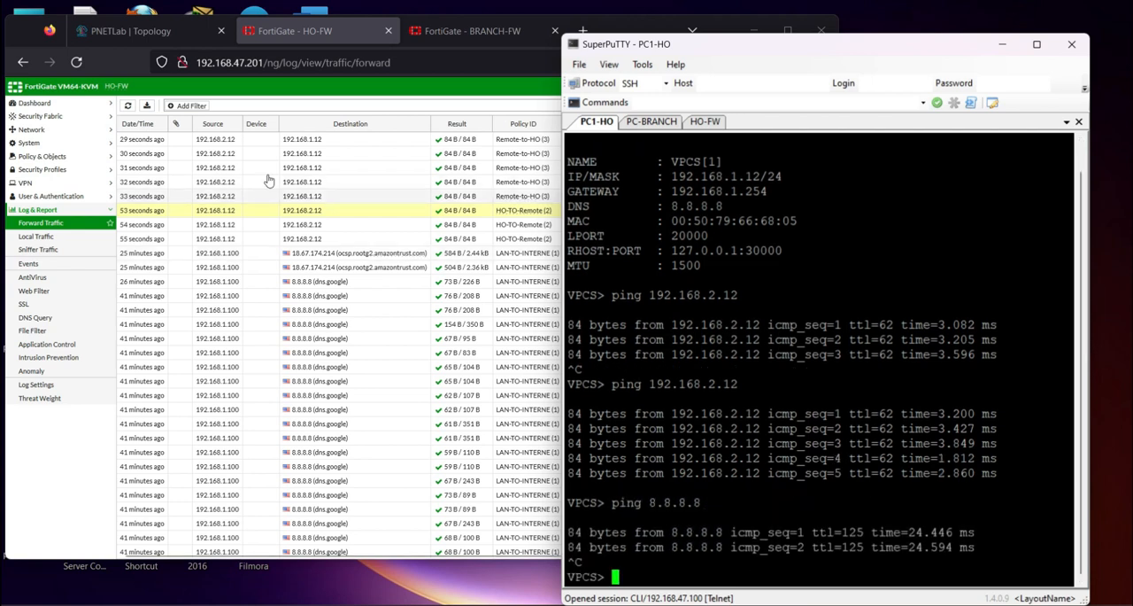
Refresh HO-FW's Forward Traffic log in the browser and select the oldest HO-TO-Remote entry that uses VPN1
left_click(295, 89)
left_click(128, 106)
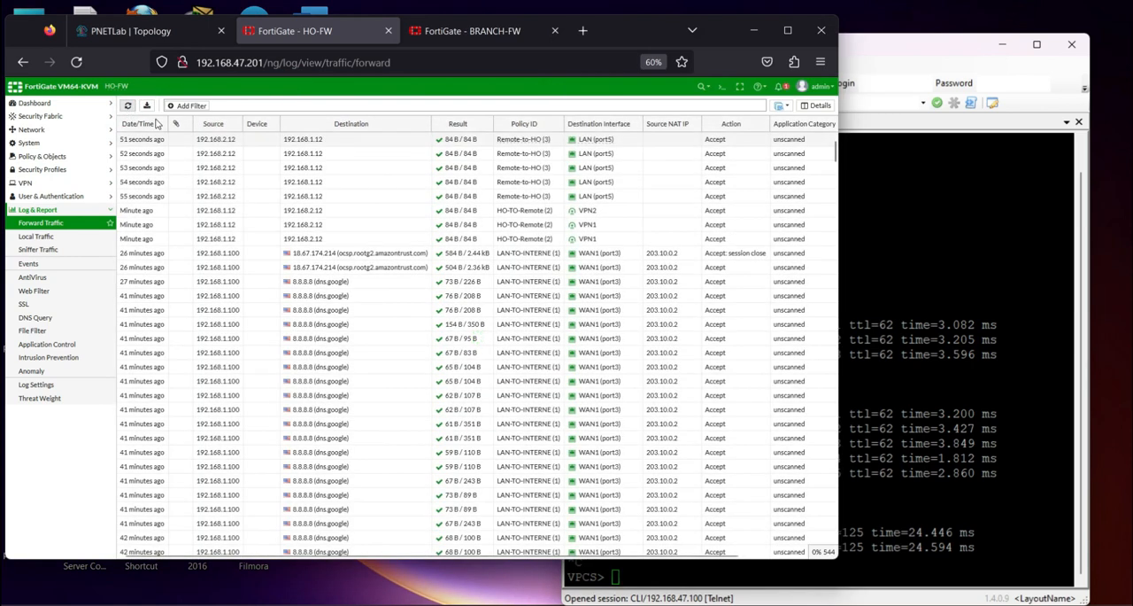
left_click(587, 224)
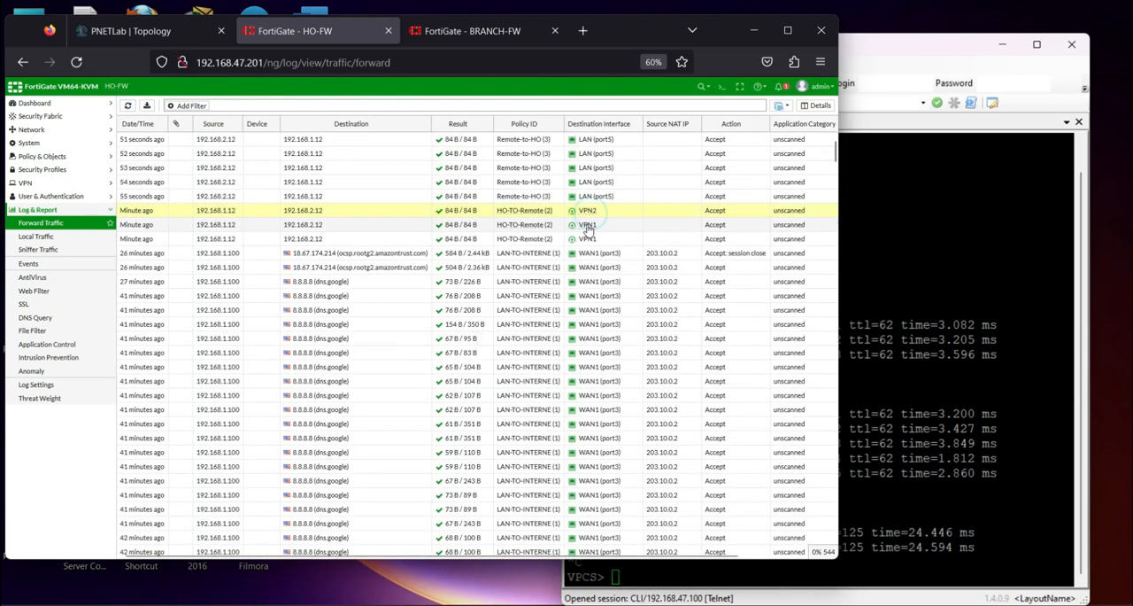
Display BRANCH-FW's Network dashboard and look through its widgets
left_click(454, 36)
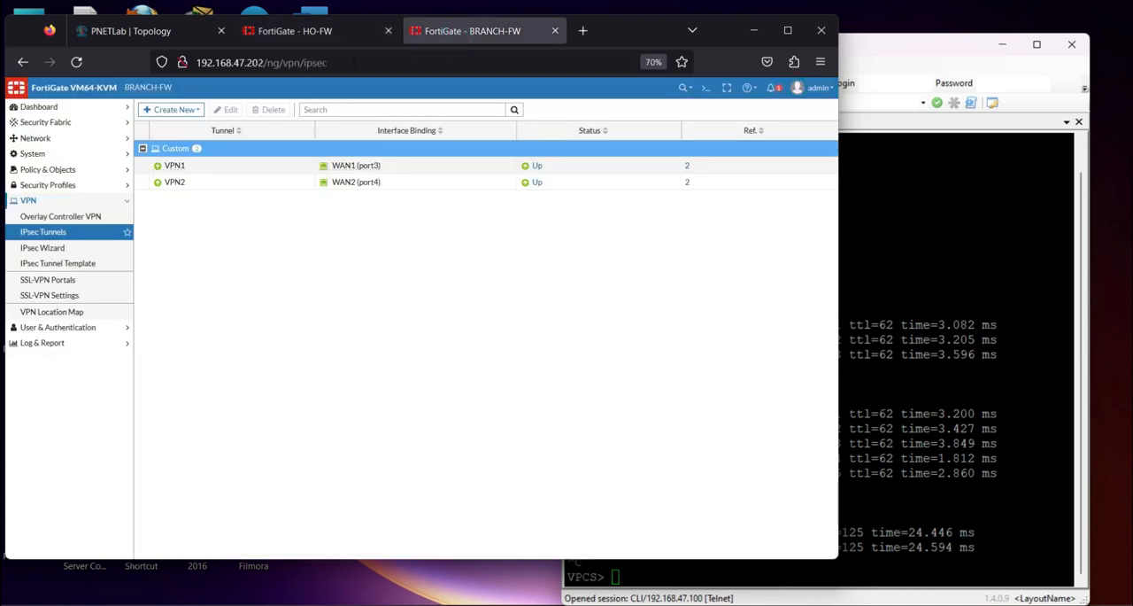
left_click(55, 106)
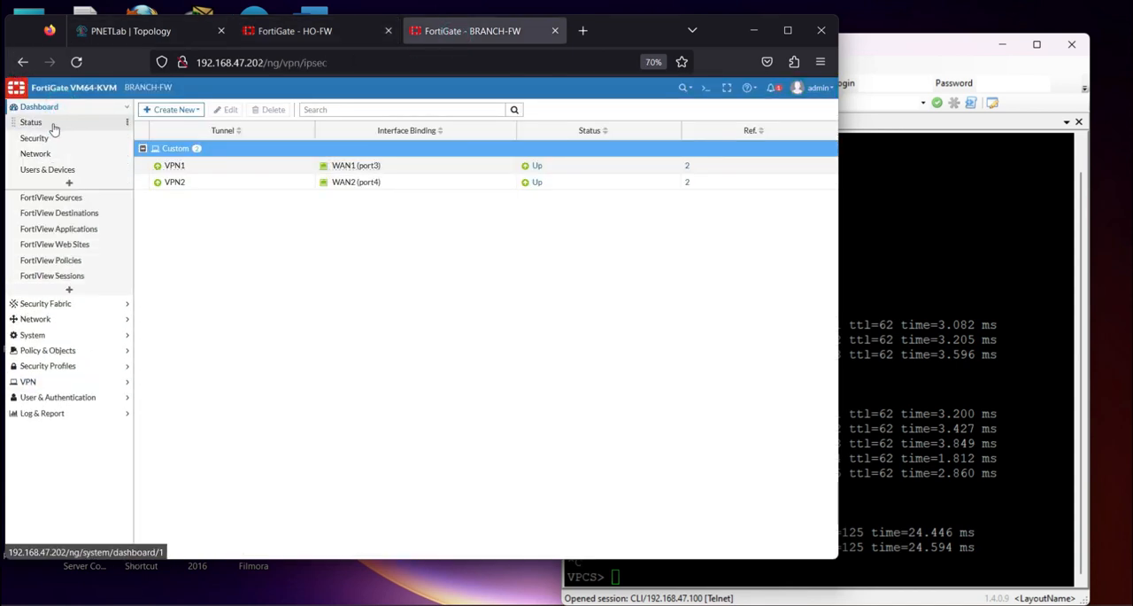
left_click(37, 154)
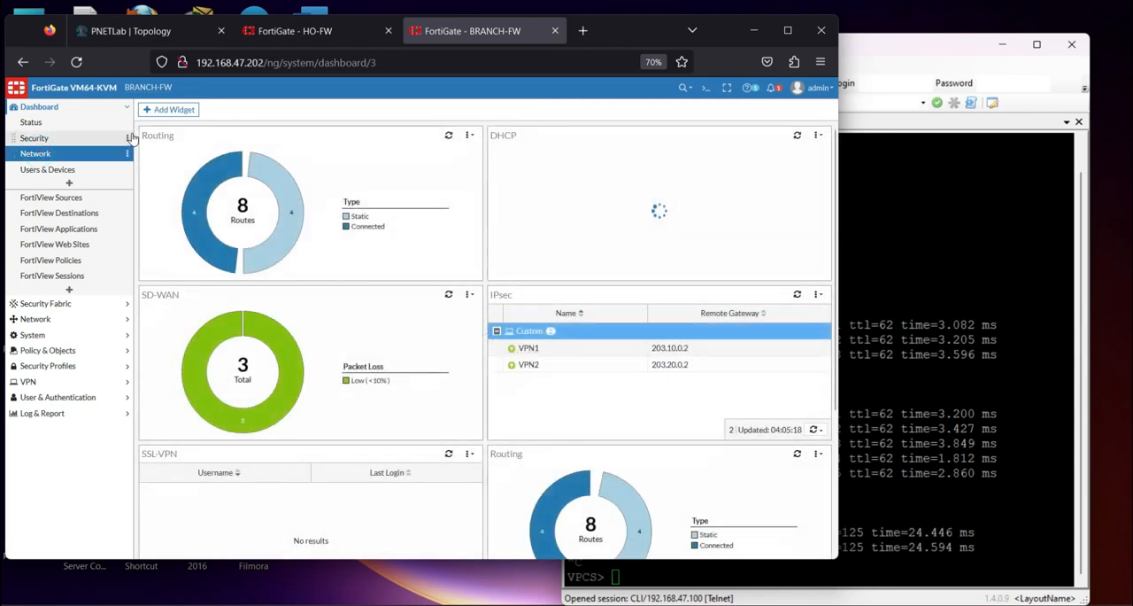
scroll(344, 375, "down", 3)
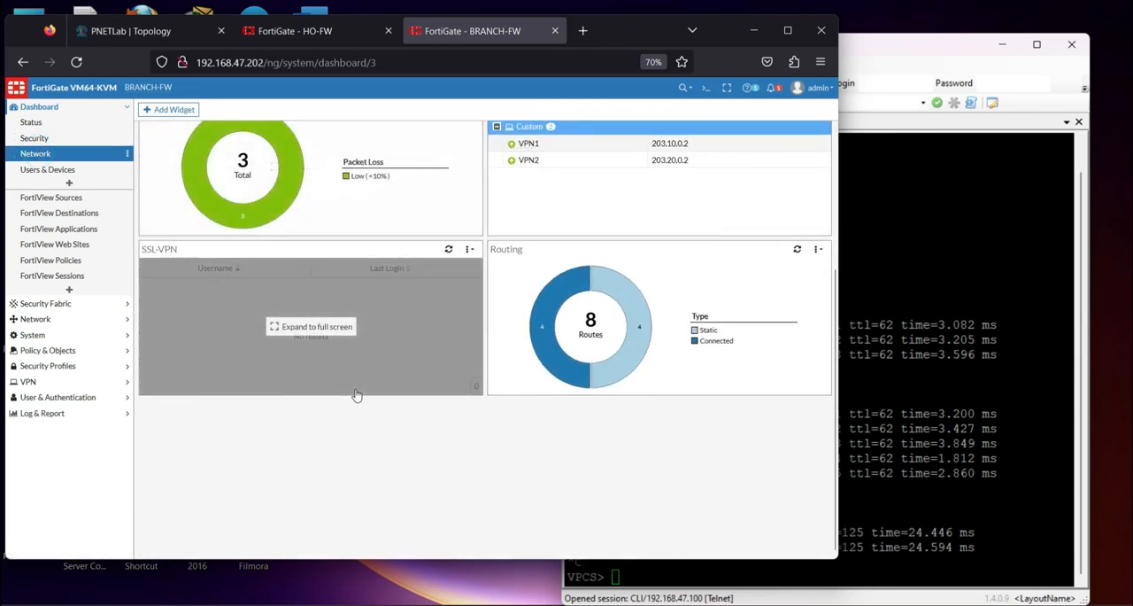
scroll(356, 395, "up", 3)
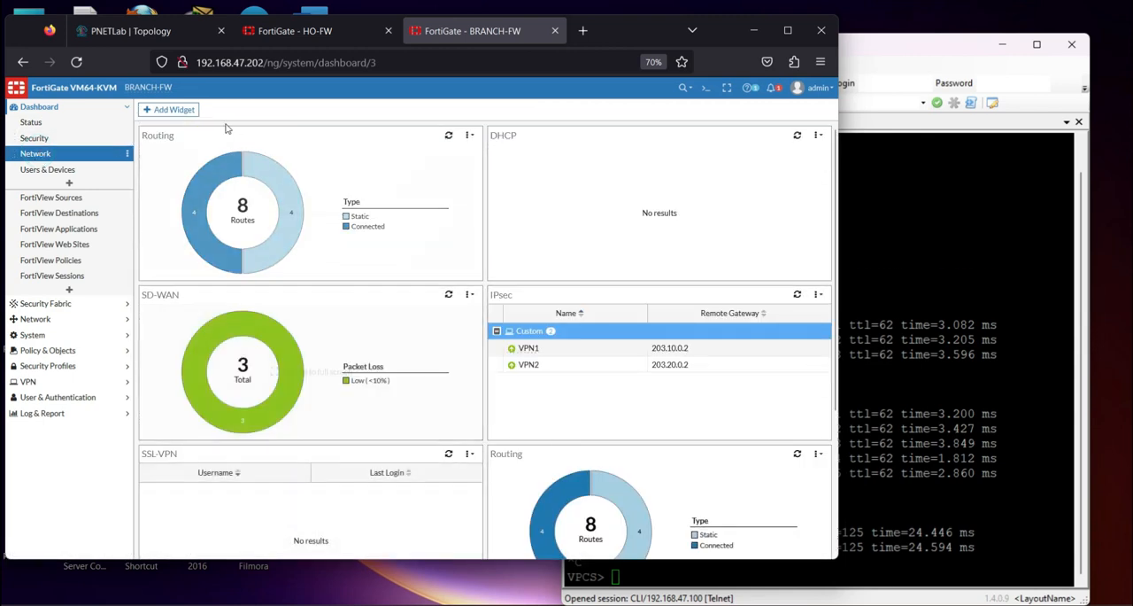
Search the dashboard widgets for IP and add the IPsec widget to BRANCH-FW's Network dashboard
left_click(176, 115)
left_click(450, 128)
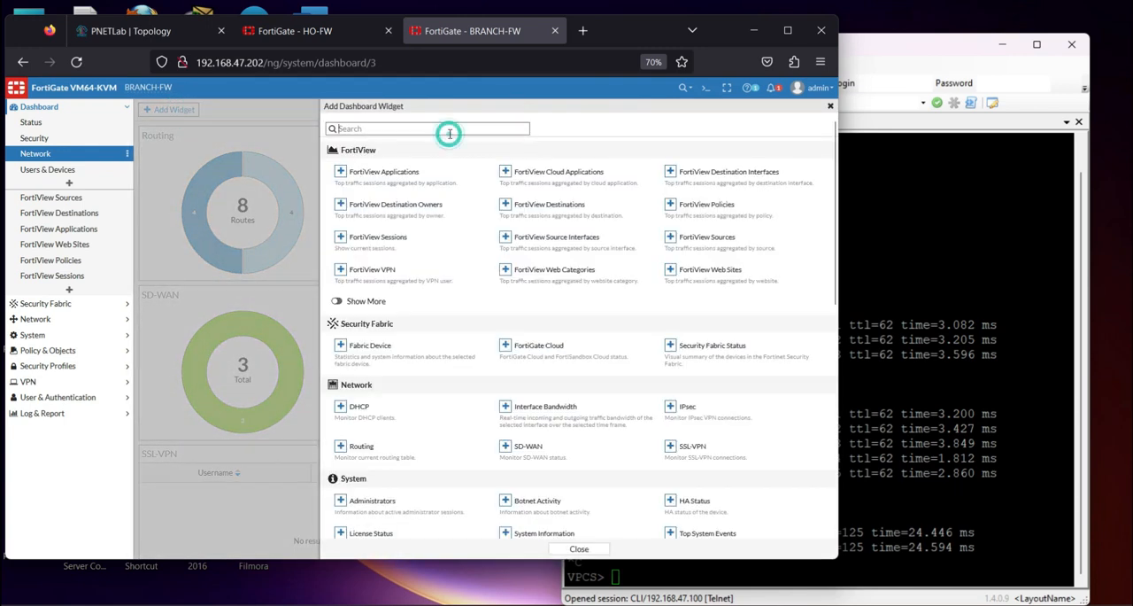
type("IP")
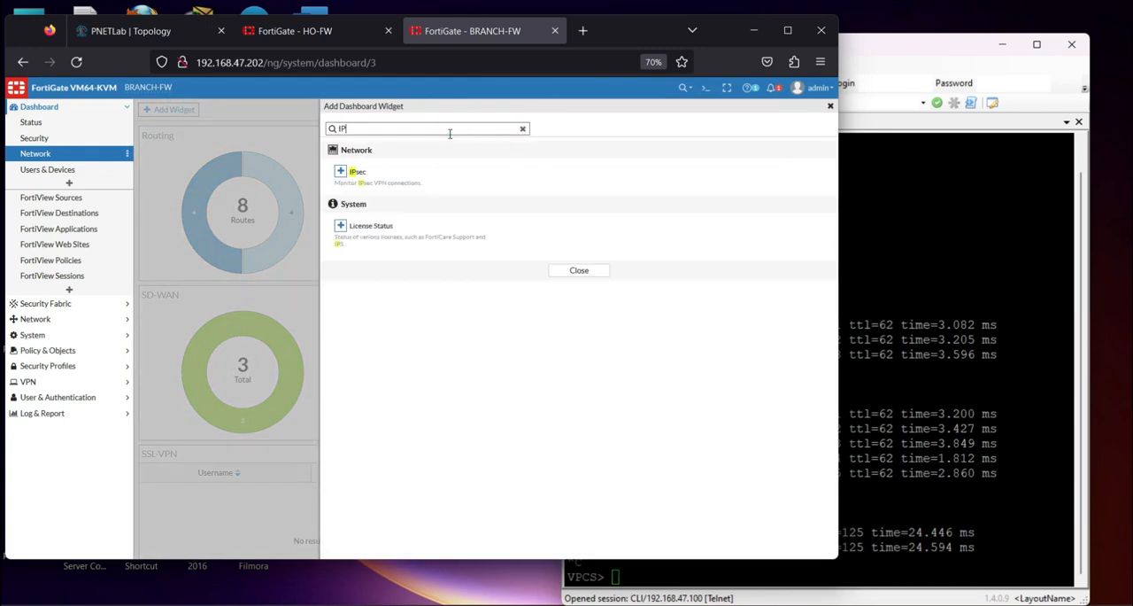
left_click(343, 178)
left_click(547, 173)
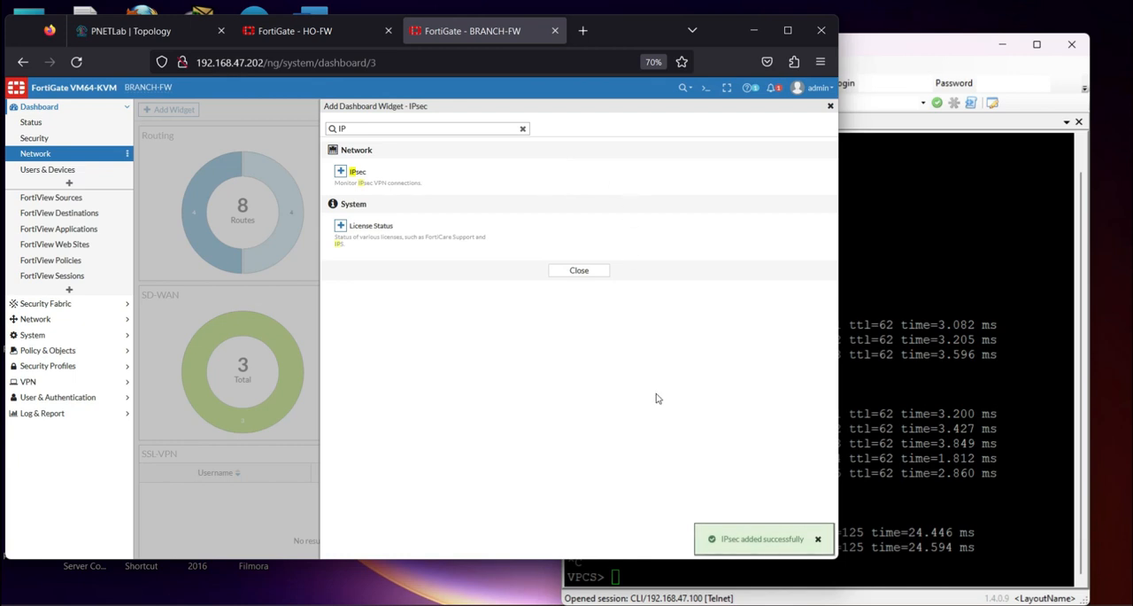
left_click(579, 270)
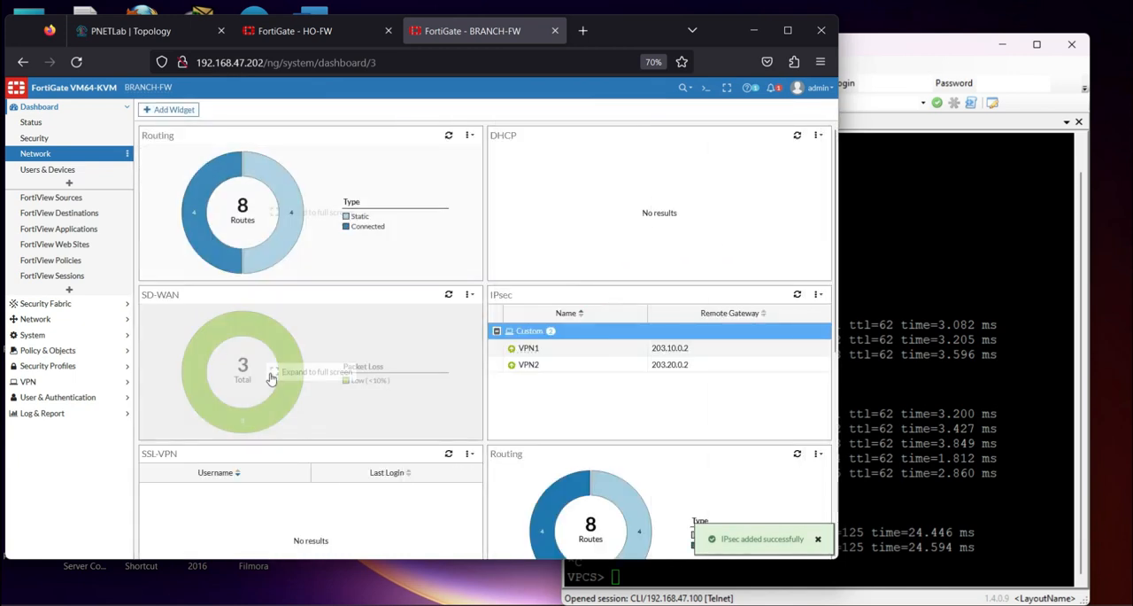
Expand the newly added IPsec widget to full screen to examine the traffic of both VPN tunnels
scroll(266, 372, "down", 2)
scroll(275, 388, "down", 4)
left_click(200, 402)
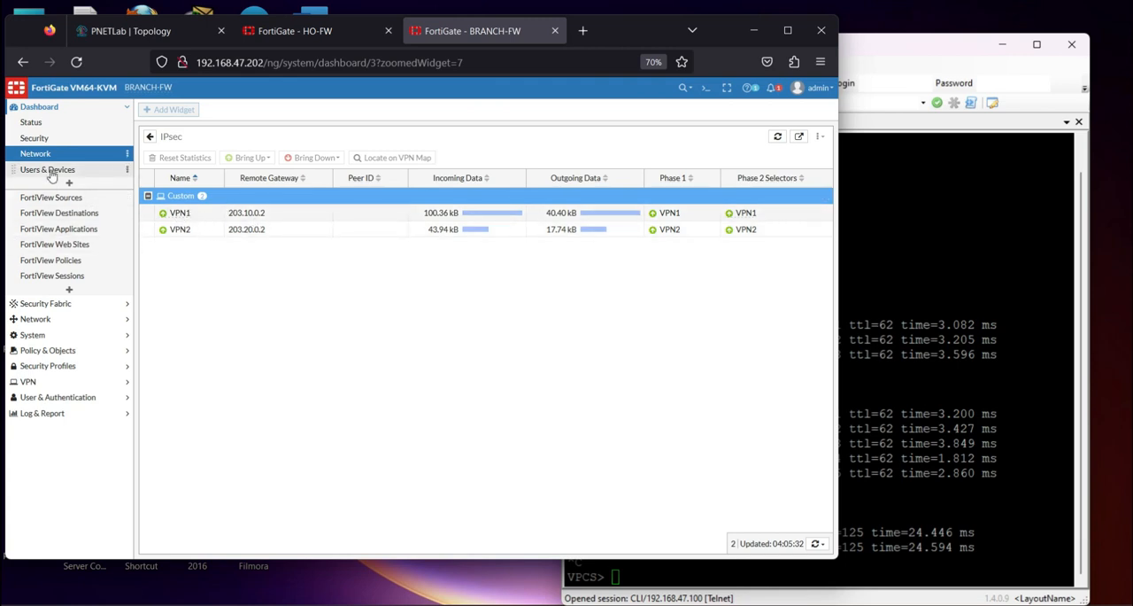
Display BRANCH-FW's network interfaces and highlight the link speed in the details of WAN2 (port4)
left_click(47, 319)
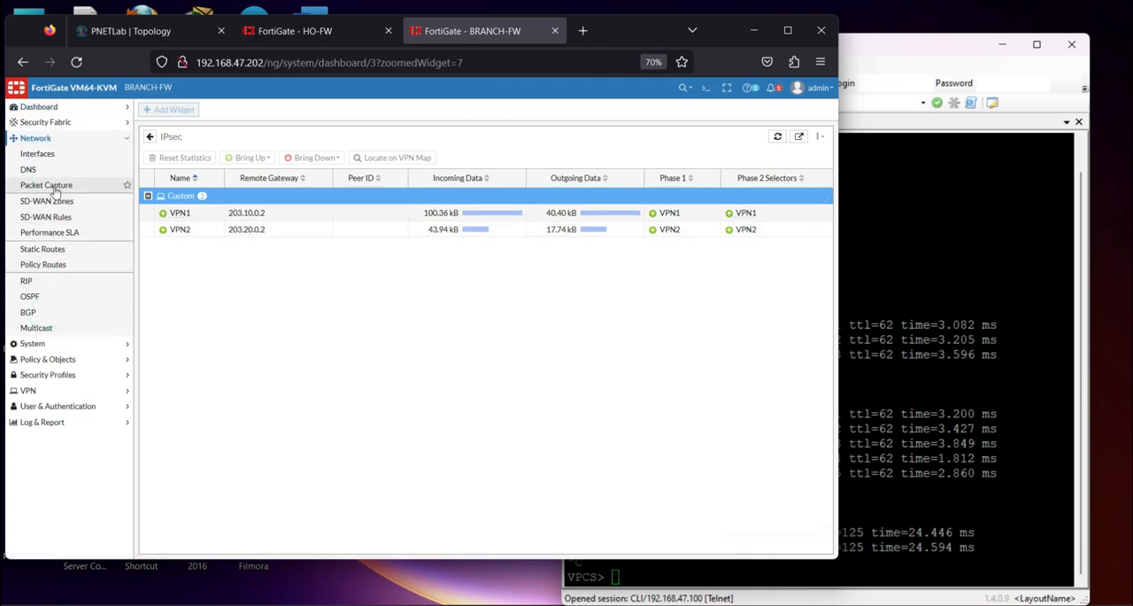
left_click(42, 157)
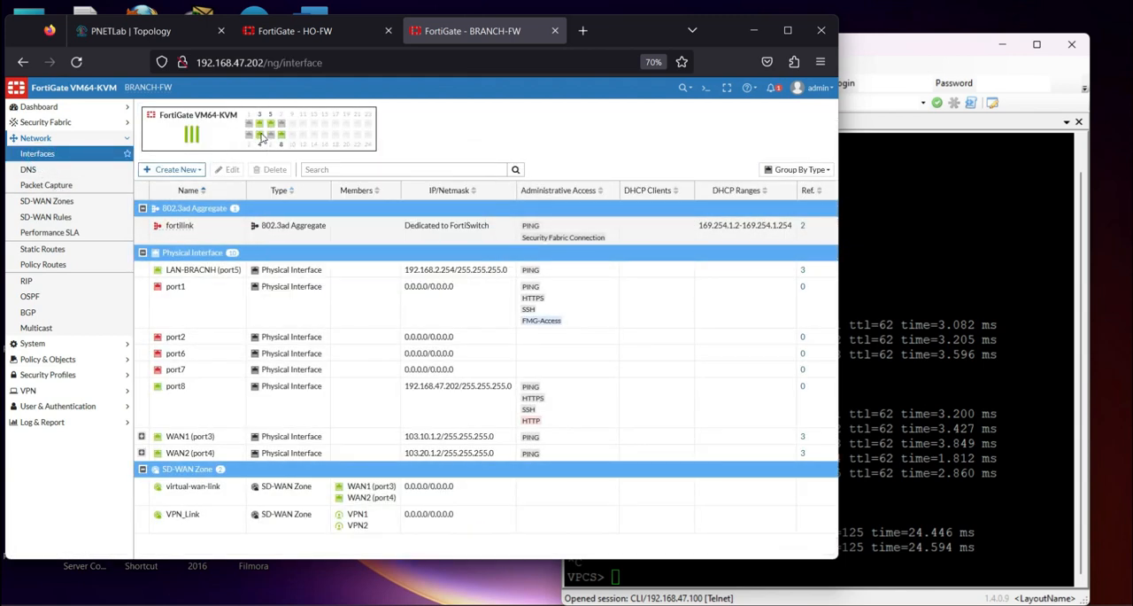
mouse_move(261, 135)
left_click_drag(412, 172, 481, 185)
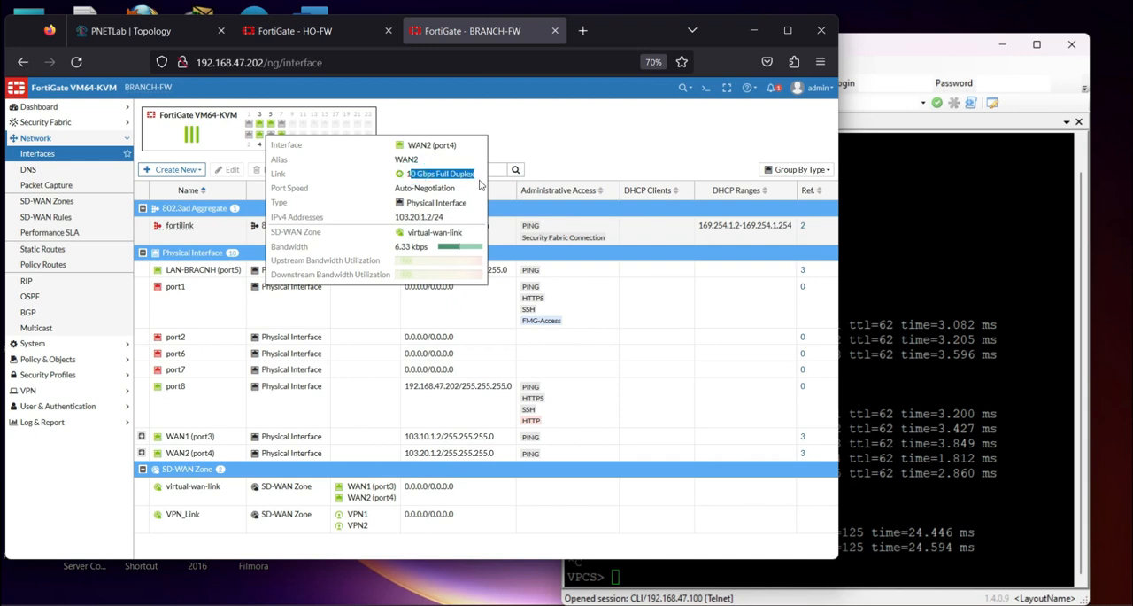
left_click_drag(406, 174, 462, 172)
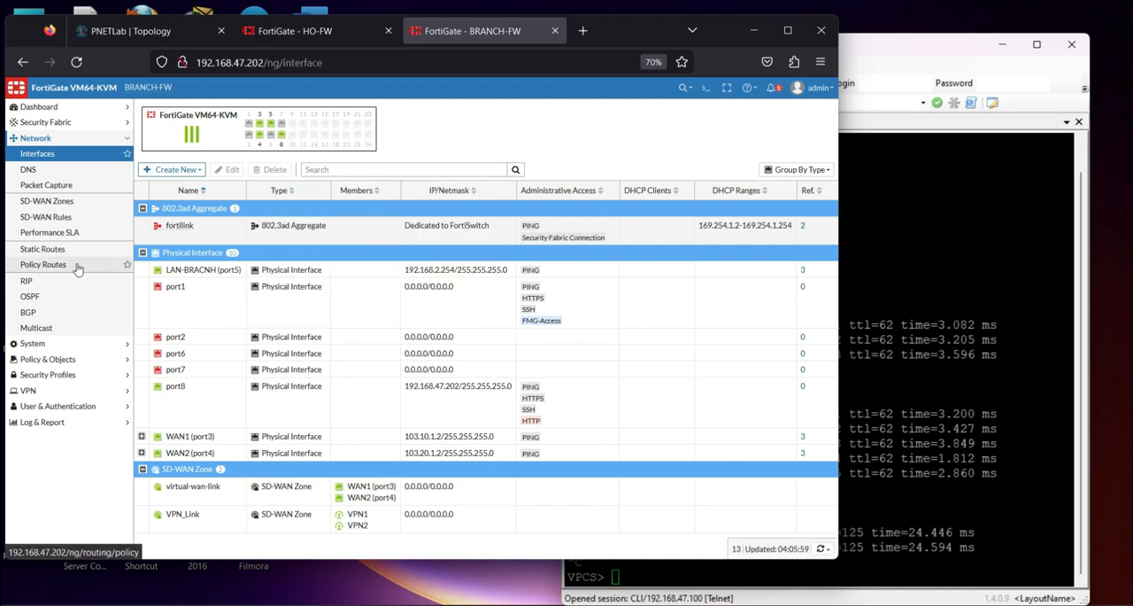
Display BRANCH-FW's Forward Traffic log, check the WAN1 details, and select a Remote-to-HO entry that uses VPN1
left_click(54, 425)
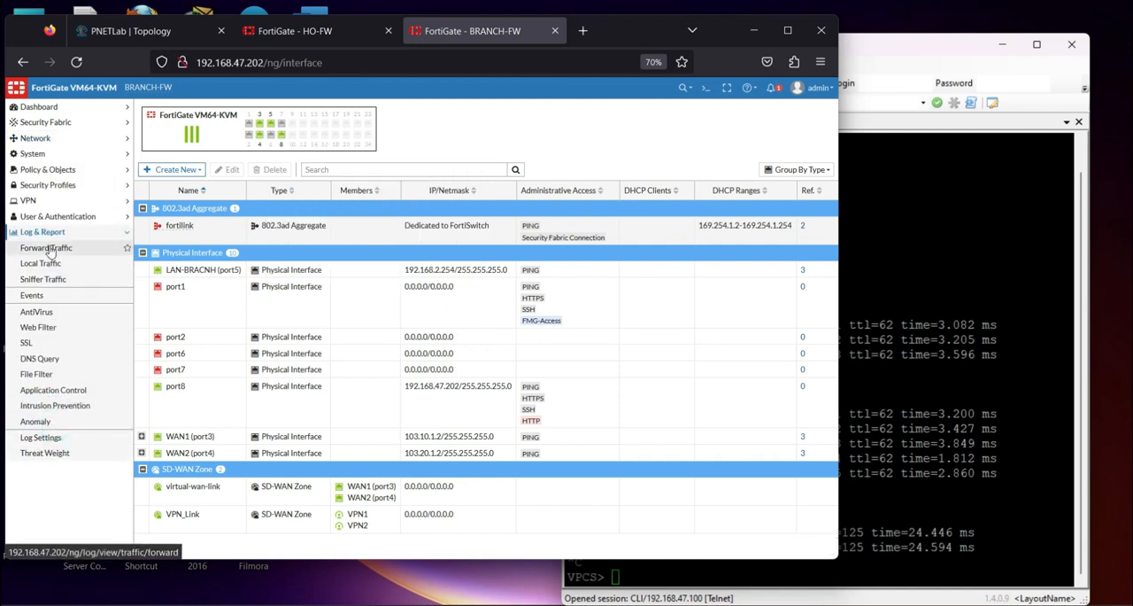
left_click(51, 249)
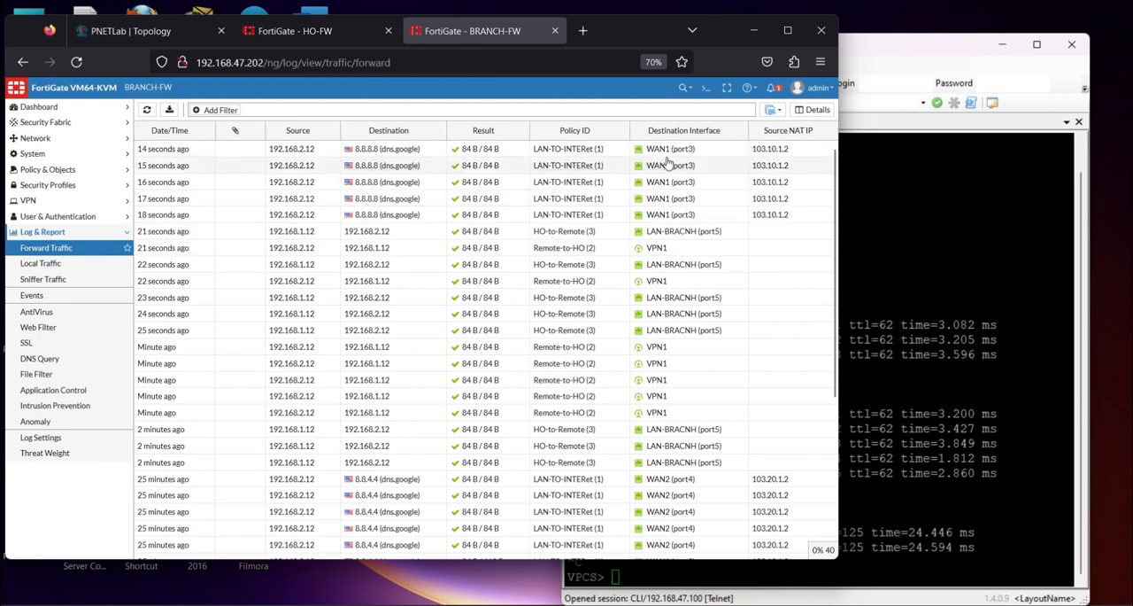
mouse_move(675, 156)
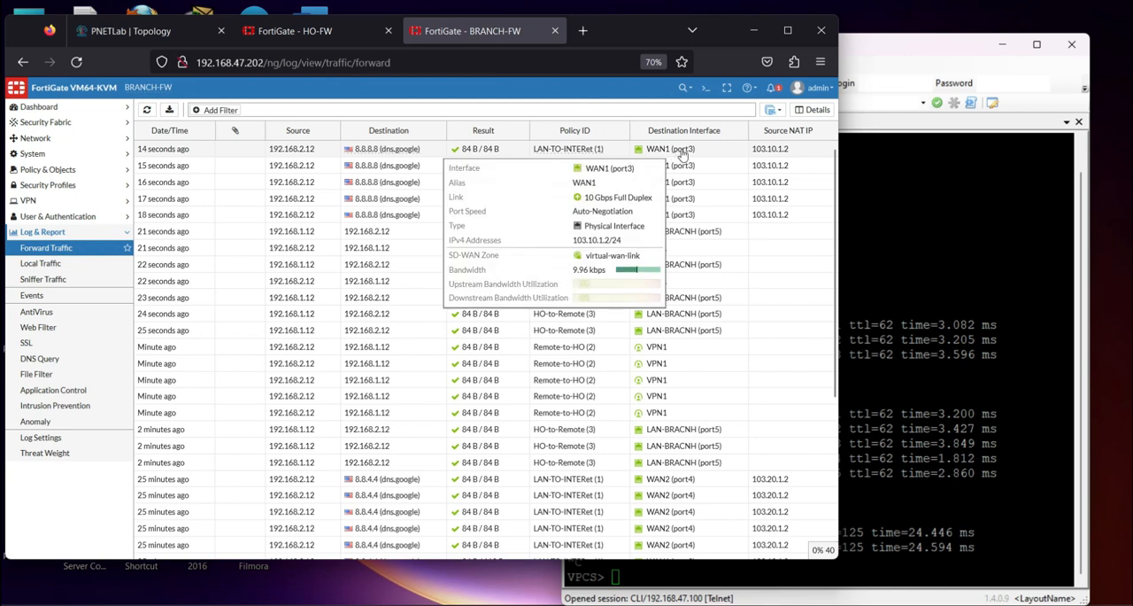
left_click(382, 267)
left_click(479, 360)
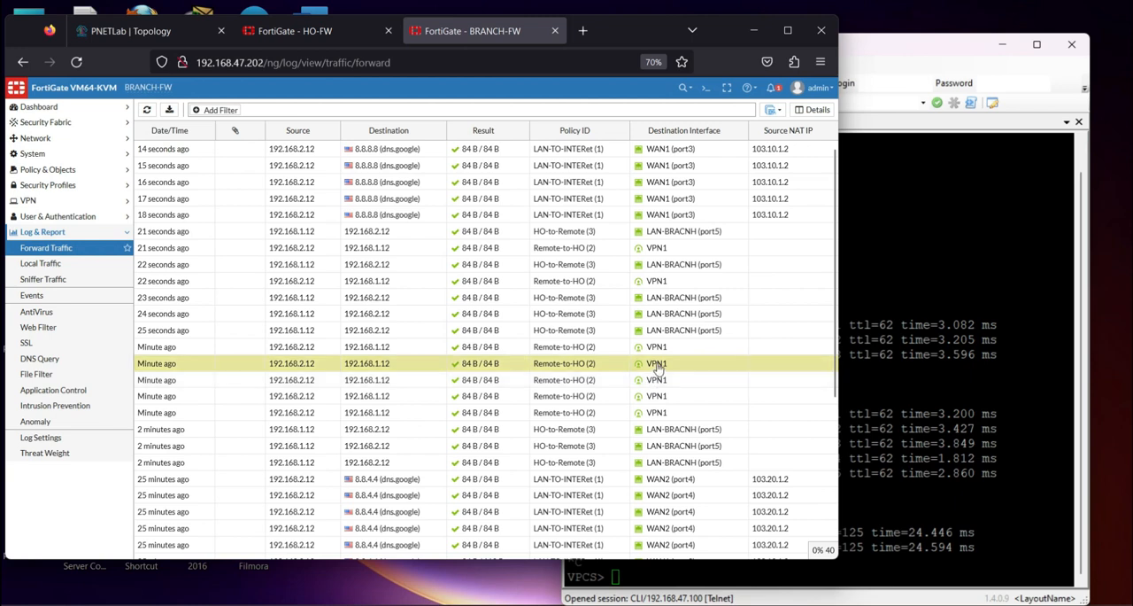
mouse_move(656, 367)
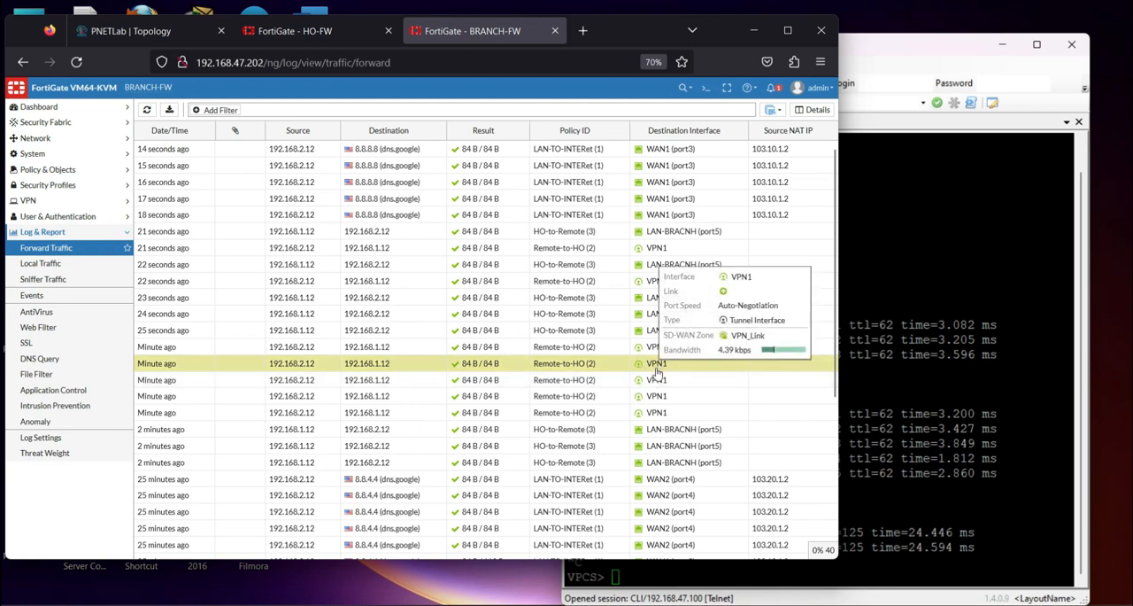
Suspend the connection on R-INET's e0/2 interface towards BRANCH-FW in the PNETLab topology
left_click(133, 30)
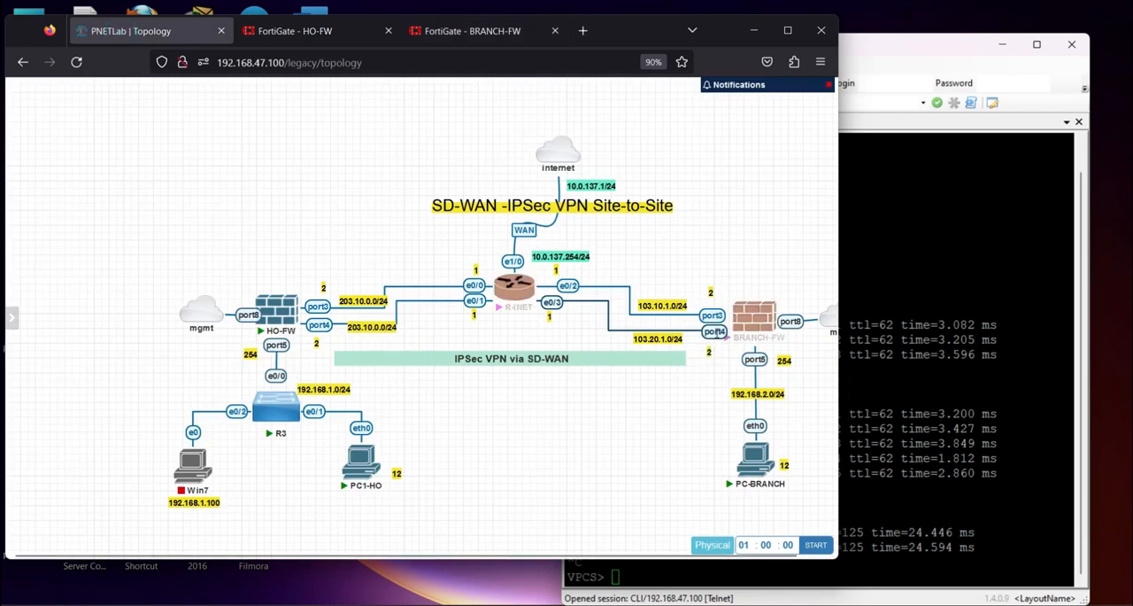
right_click(567, 286)
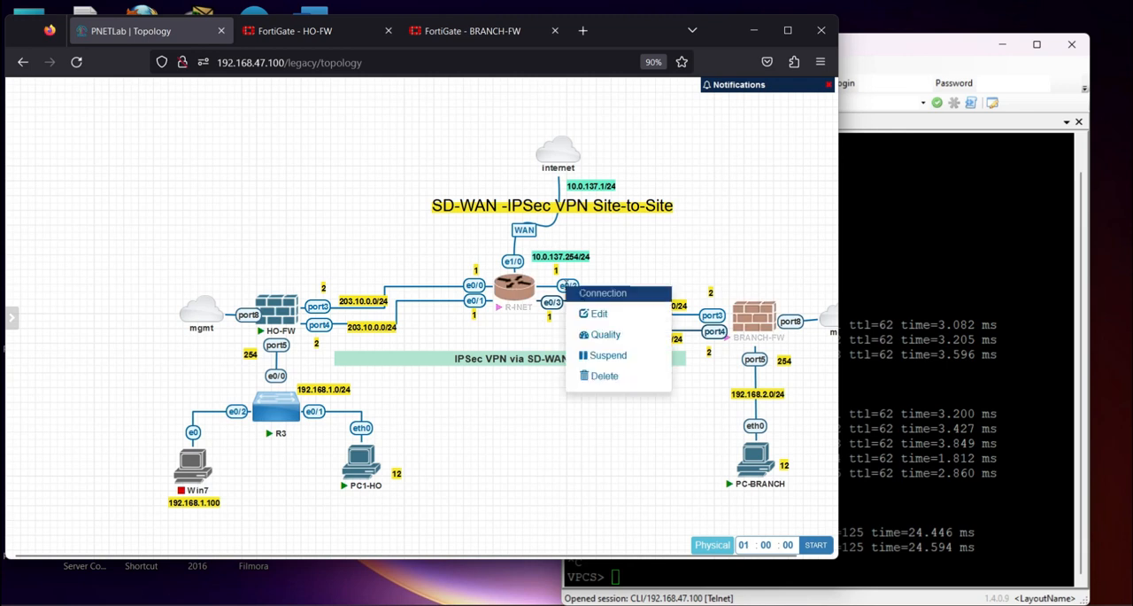
left_click(605, 355)
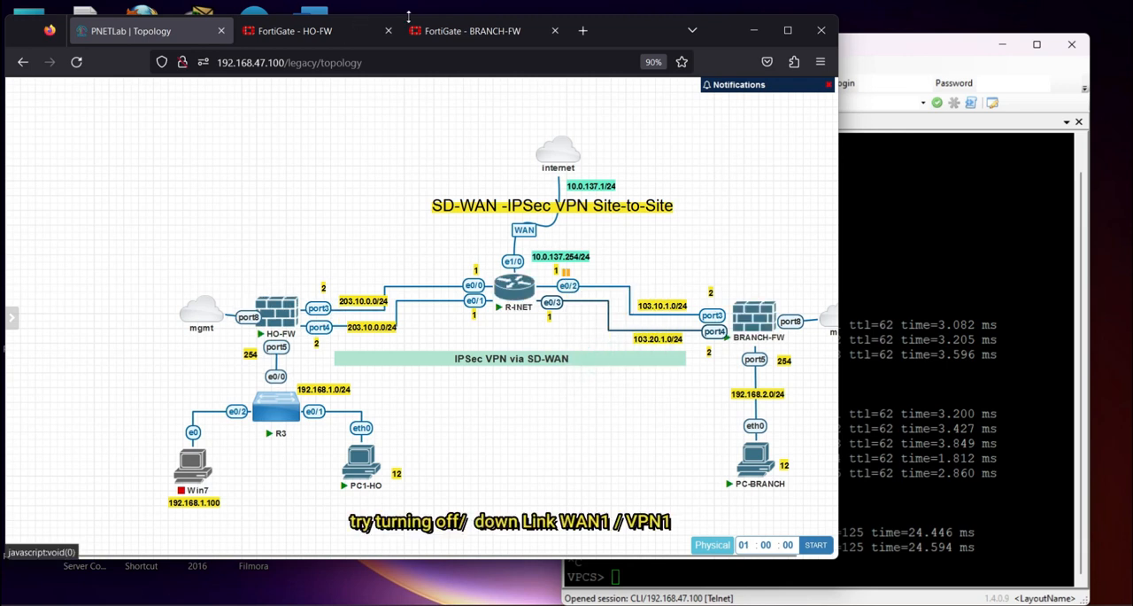
Open the CLI console on BRANCH-FW and begin an execute command
left_click(453, 31)
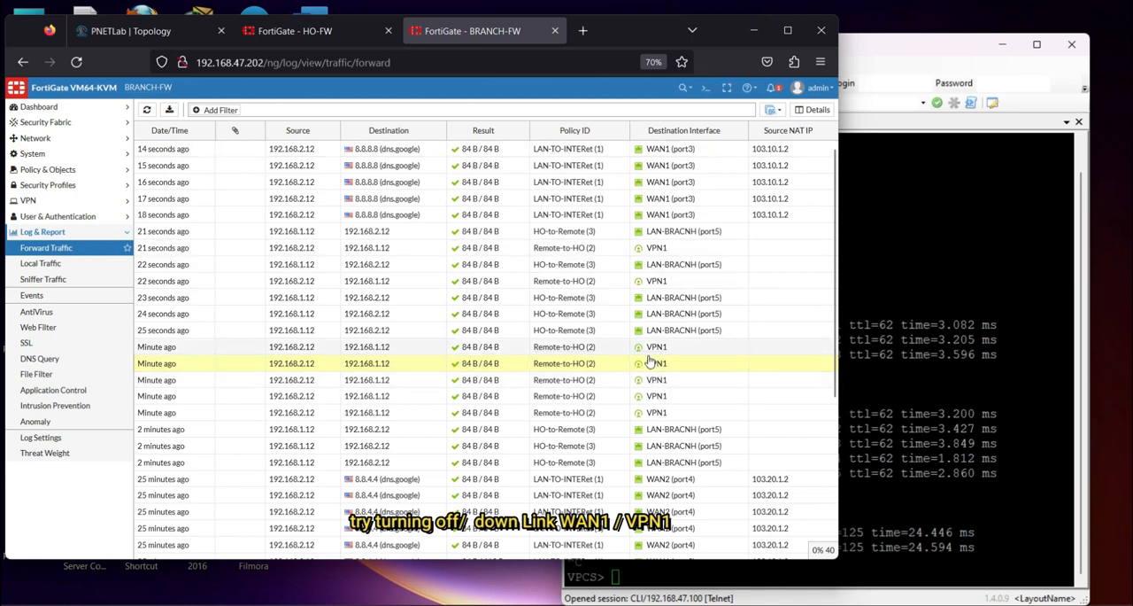
left_click(706, 88)
left_click(439, 188)
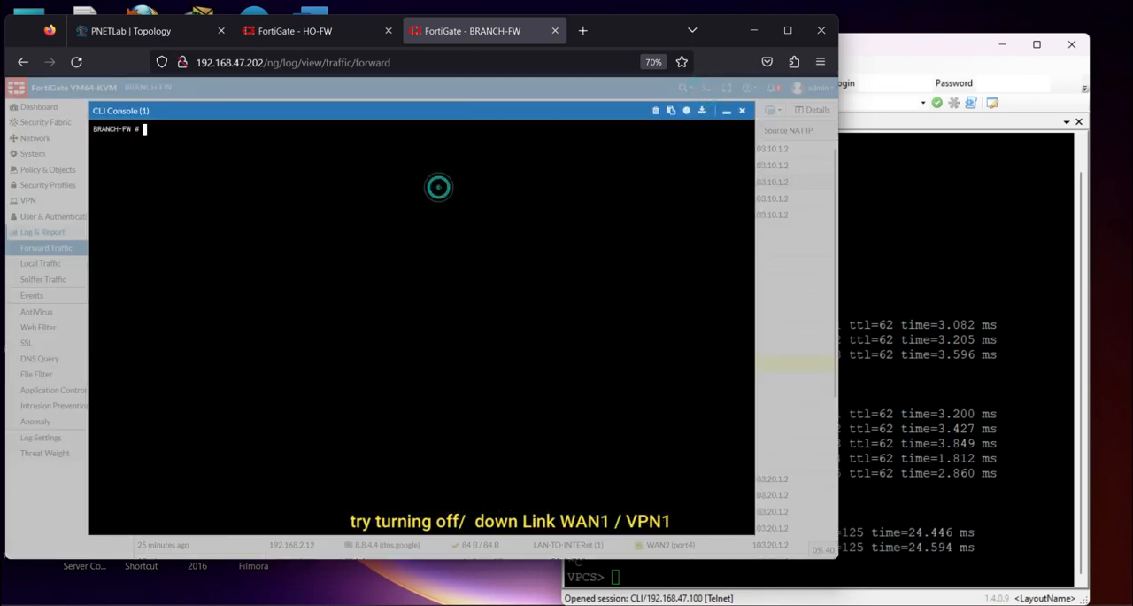
type("execute log delete-all")
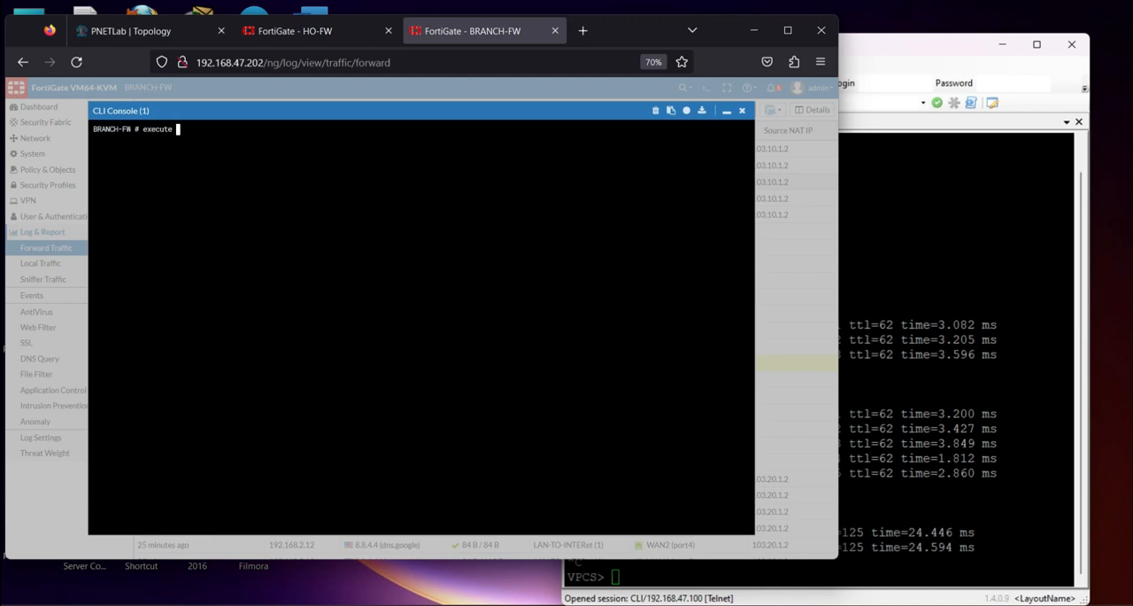
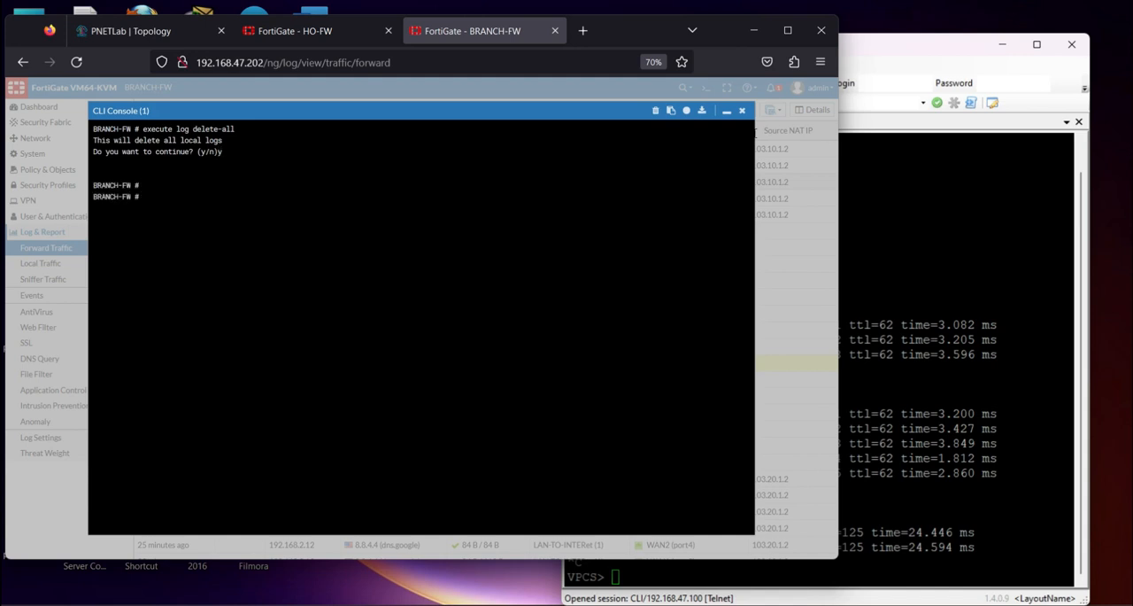
Close the BRANCH-FW CLI console and refresh the forward traffic log
left_click(742, 111)
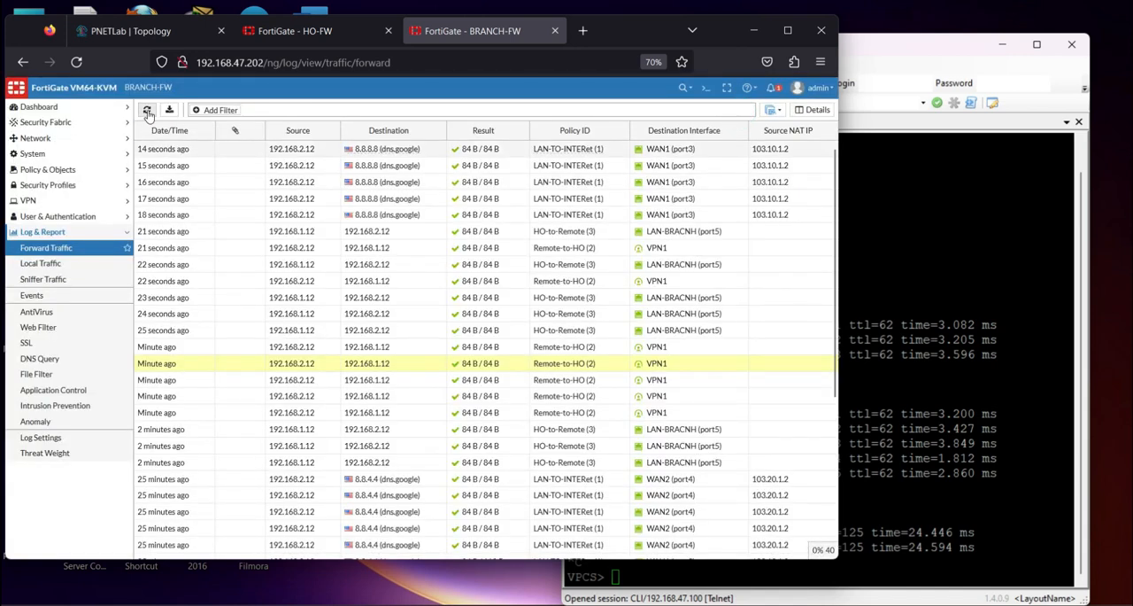
left_click(148, 113)
Switch to the PC1-HO session in SuperPuTTY, ping 192.168.2.12 and highlight the first replies
left_click(938, 257)
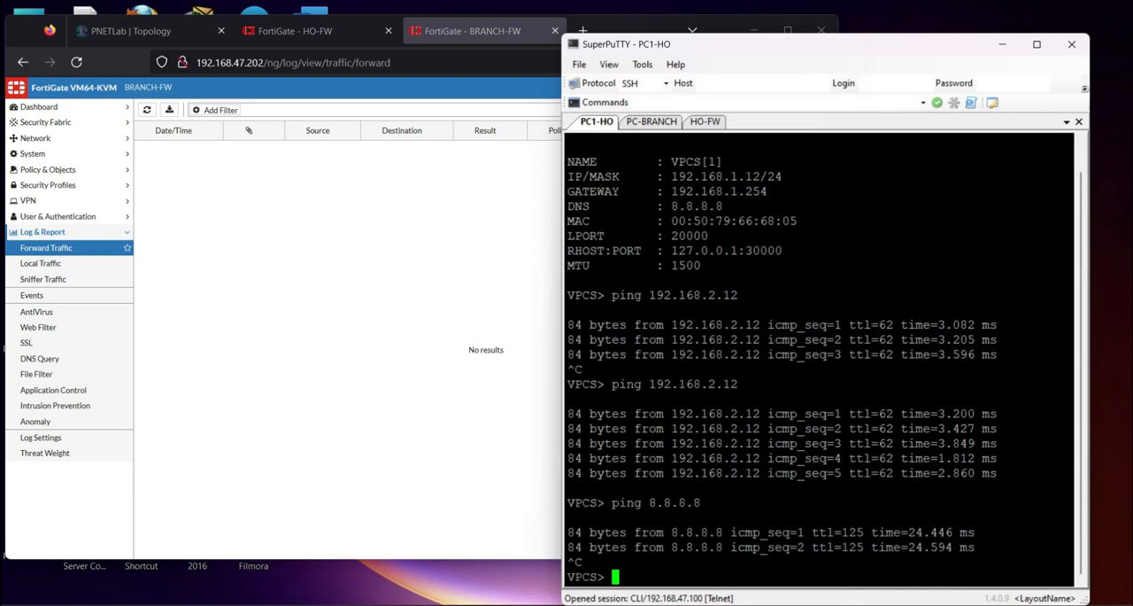
key("Up")
key("Up")
key("Return")
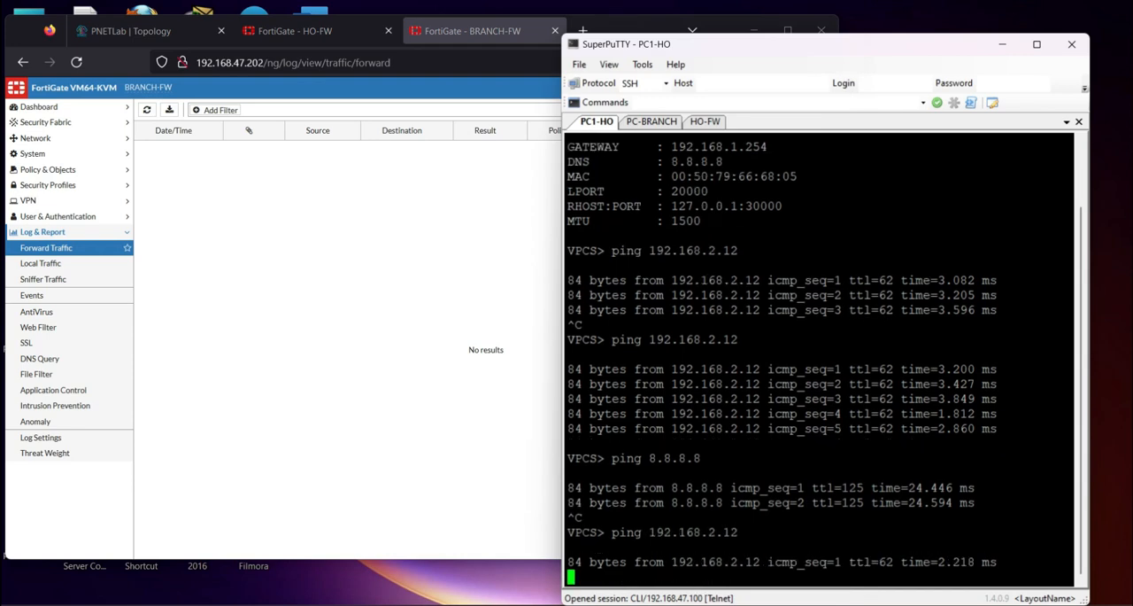
left_click_drag(584, 532, 899, 547)
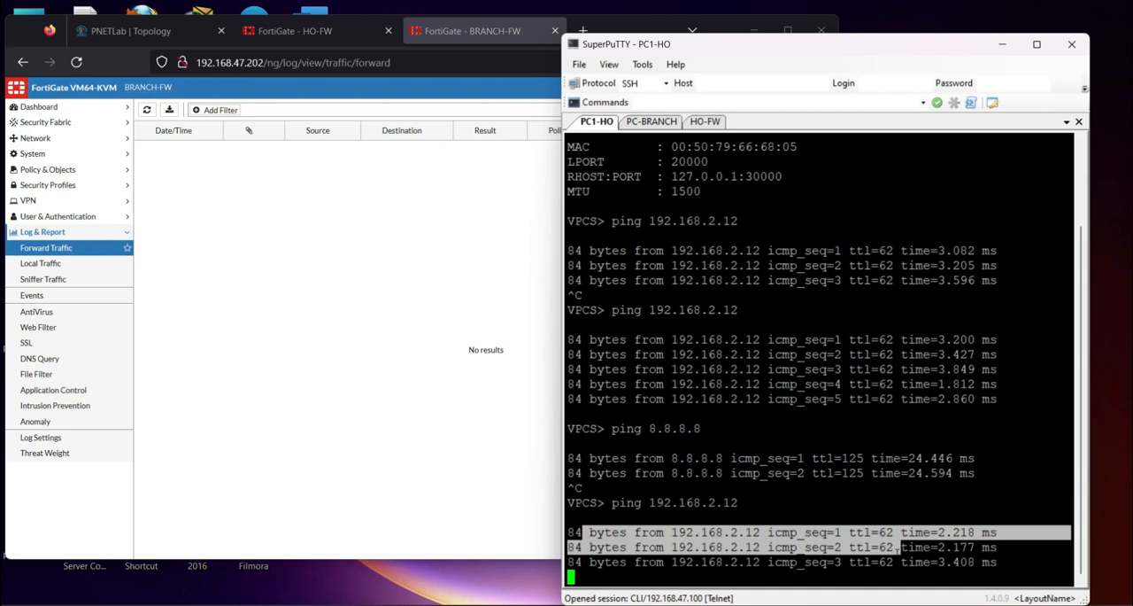
In the PC-BRANCH session, ping 192.168.1.12 and highlight the first replies
left_click(666, 123)
key("Up")
key("Up")
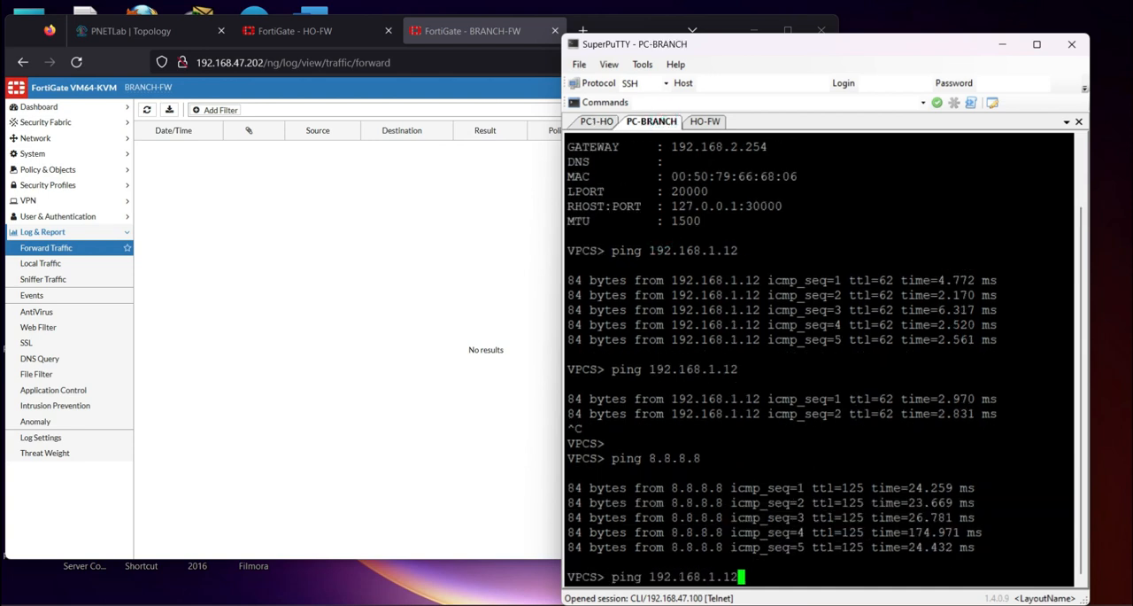
key("Return")
left_click_drag(627, 547, 1020, 562)
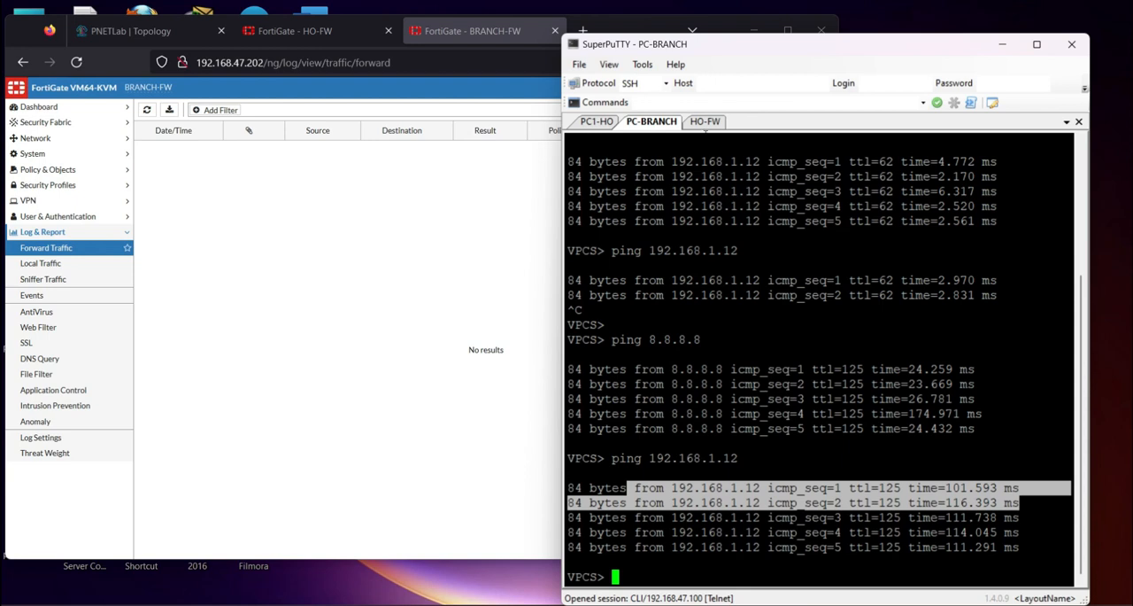
Return to the BRANCH-FW forward traffic log in the browser and refresh it to check which interface the pings used
left_click(706, 122)
left_click(344, 251)
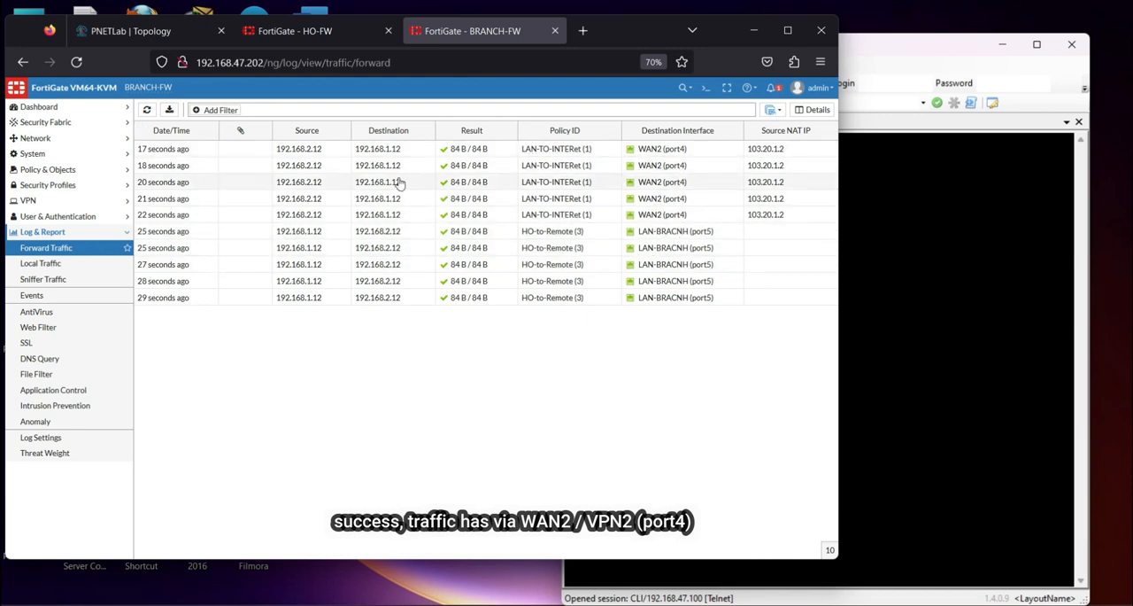
left_click(147, 110)
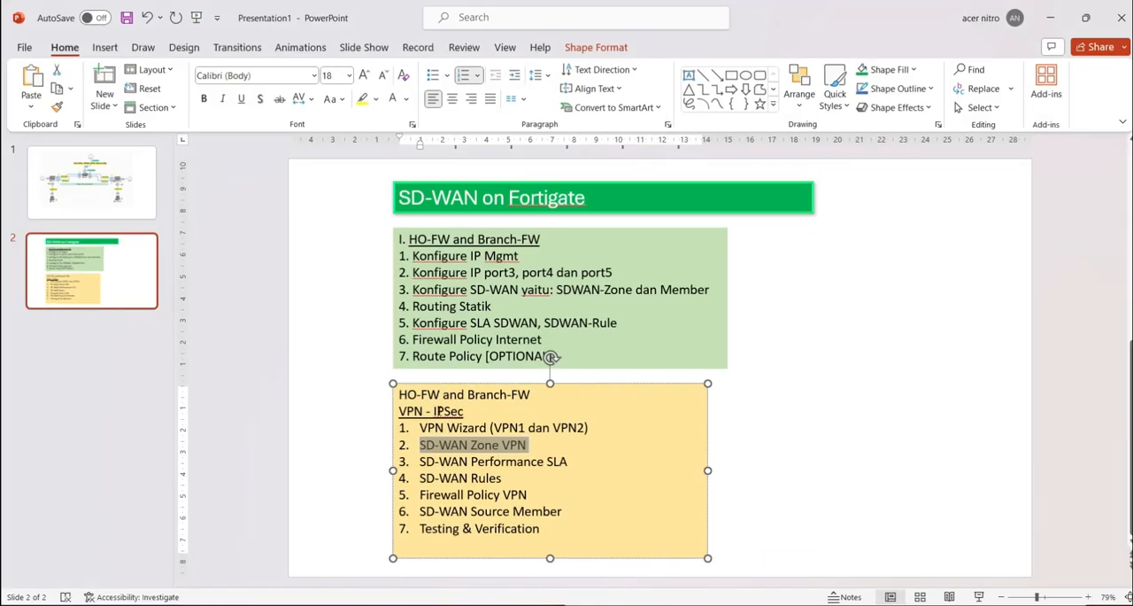
Review the SD-WAN and VPN - IPSec configuration checklists on slide 2 in PowerPoint, and minimize the presentation
left_click_drag(436, 411, 542, 529)
left_click(440, 462)
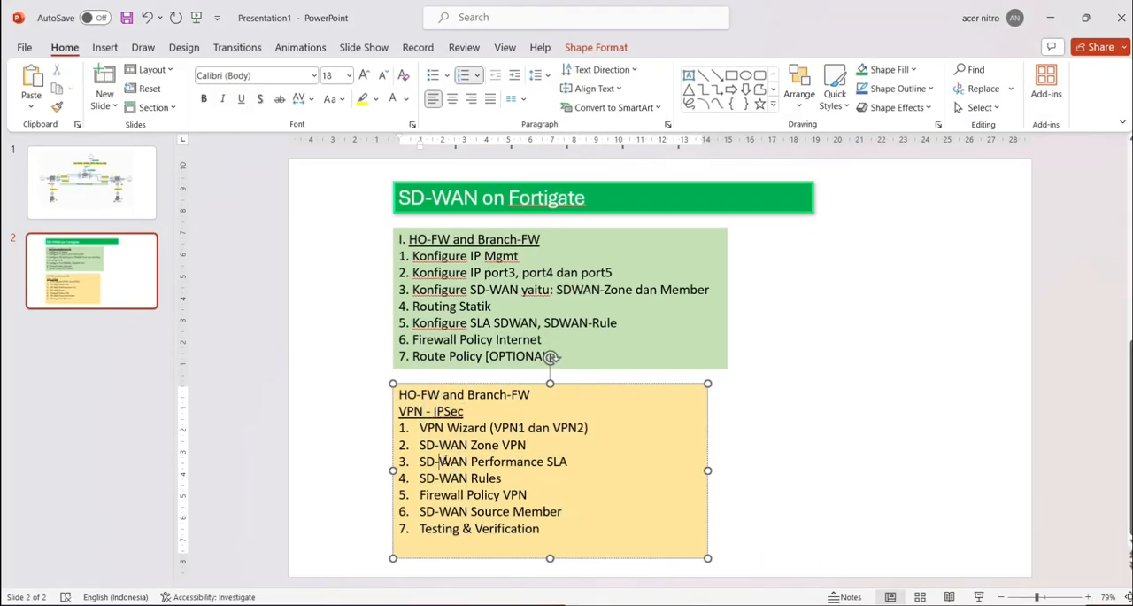
left_click_drag(412, 391, 542, 529)
left_click(451, 288)
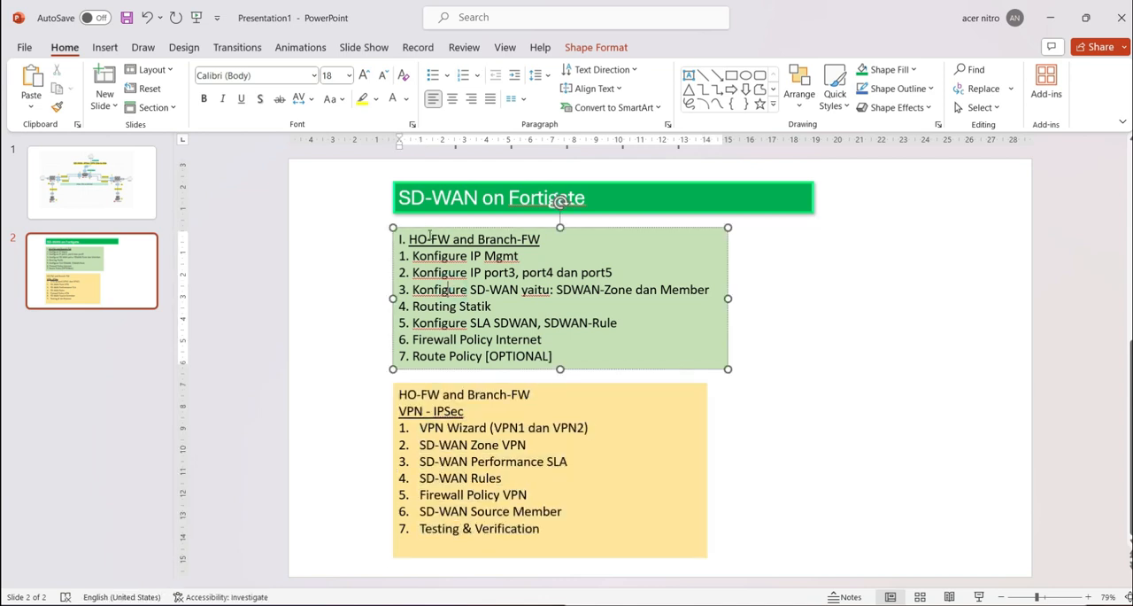
left_click_drag(429, 237, 514, 256)
left_click_drag(433, 415, 526, 444)
left_click(505, 462)
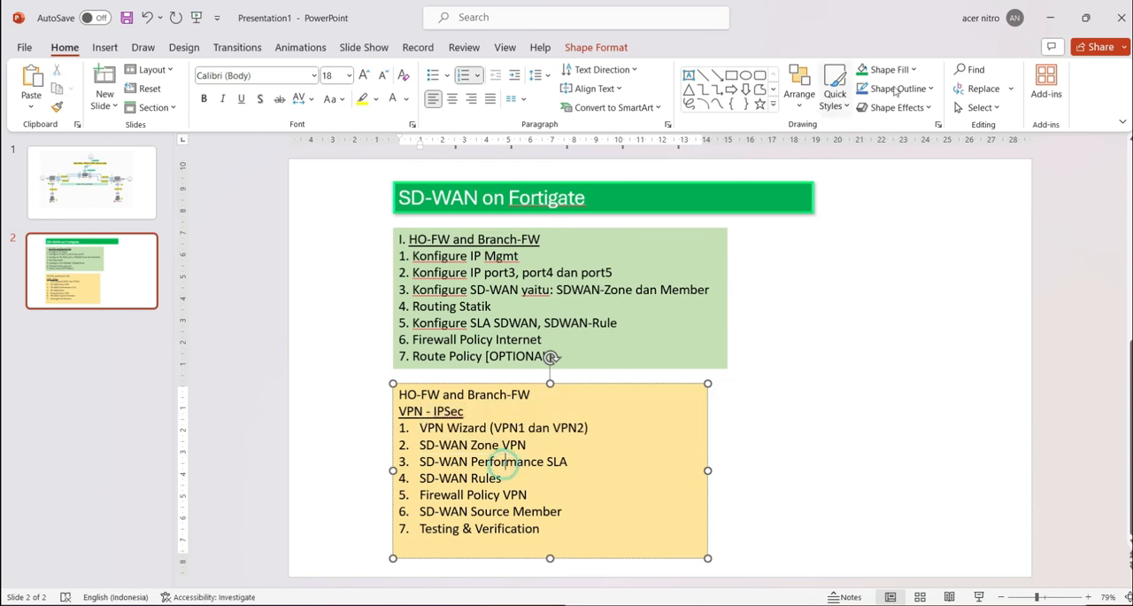
left_click(1051, 17)
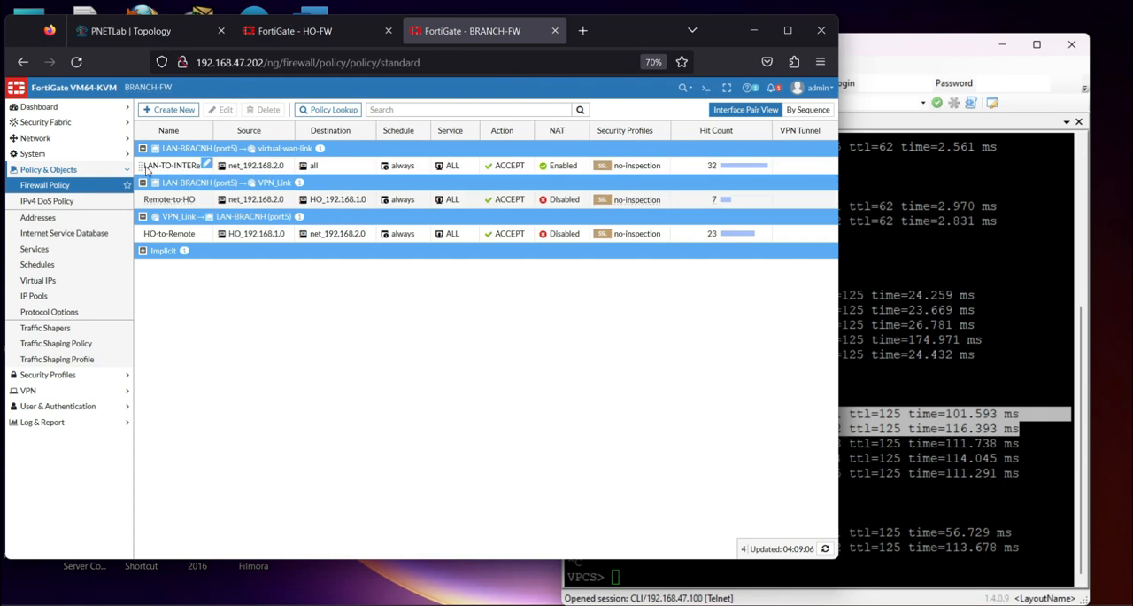
Look over the BRANCH-FW firewall policies and view the SD-WAN IPSec VPN site-to-site topology in PNETLab
left_click_drag(141, 235, 146, 168)
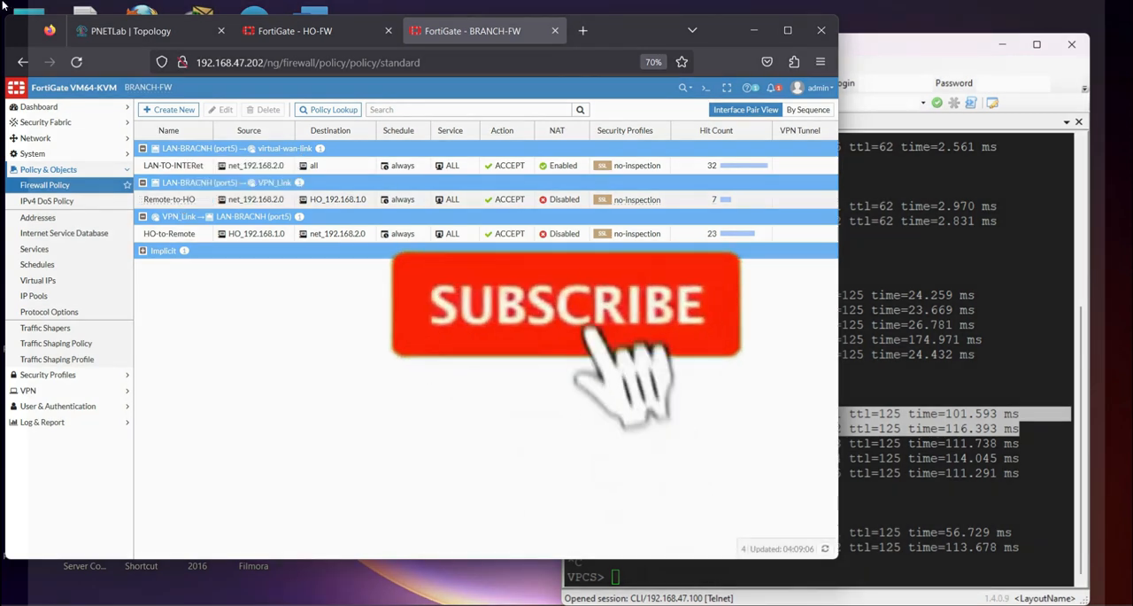
left_click(105, 31)
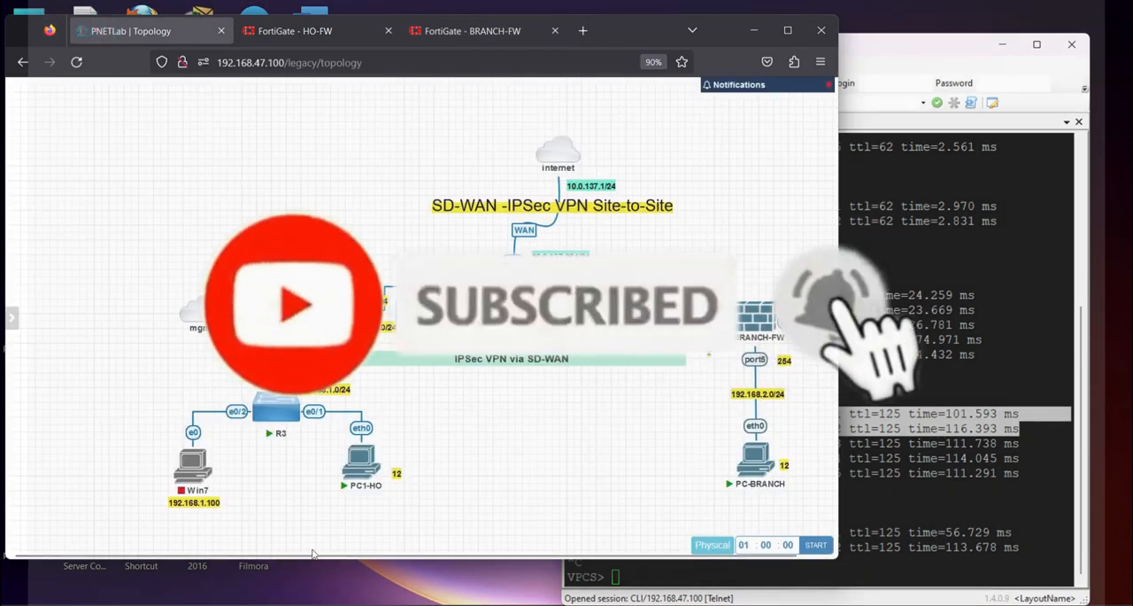
left_click_drag(312, 555, 360, 561)
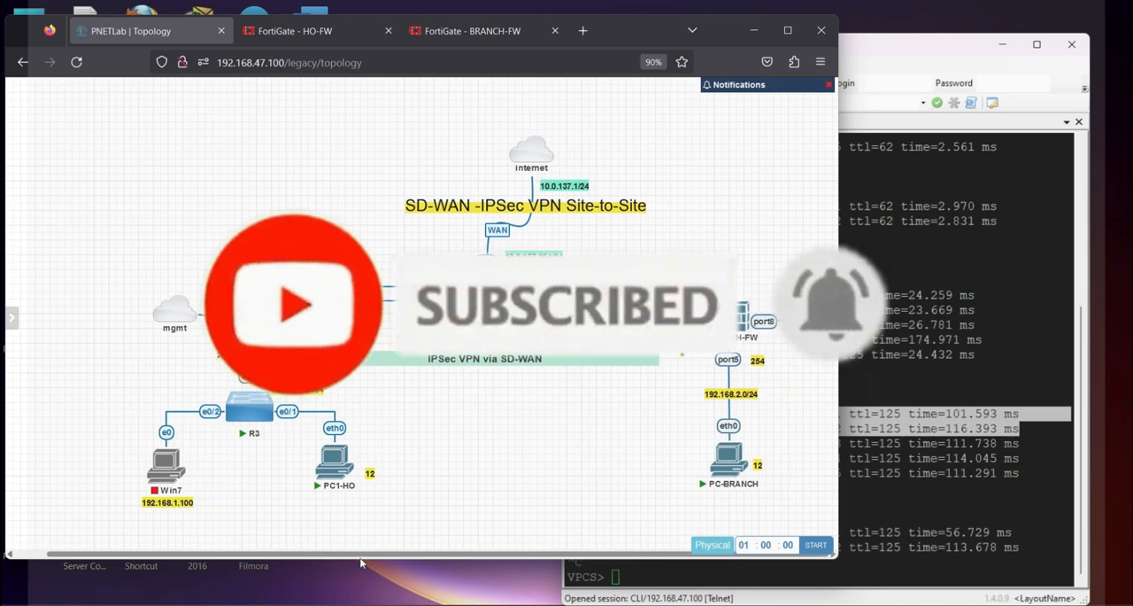